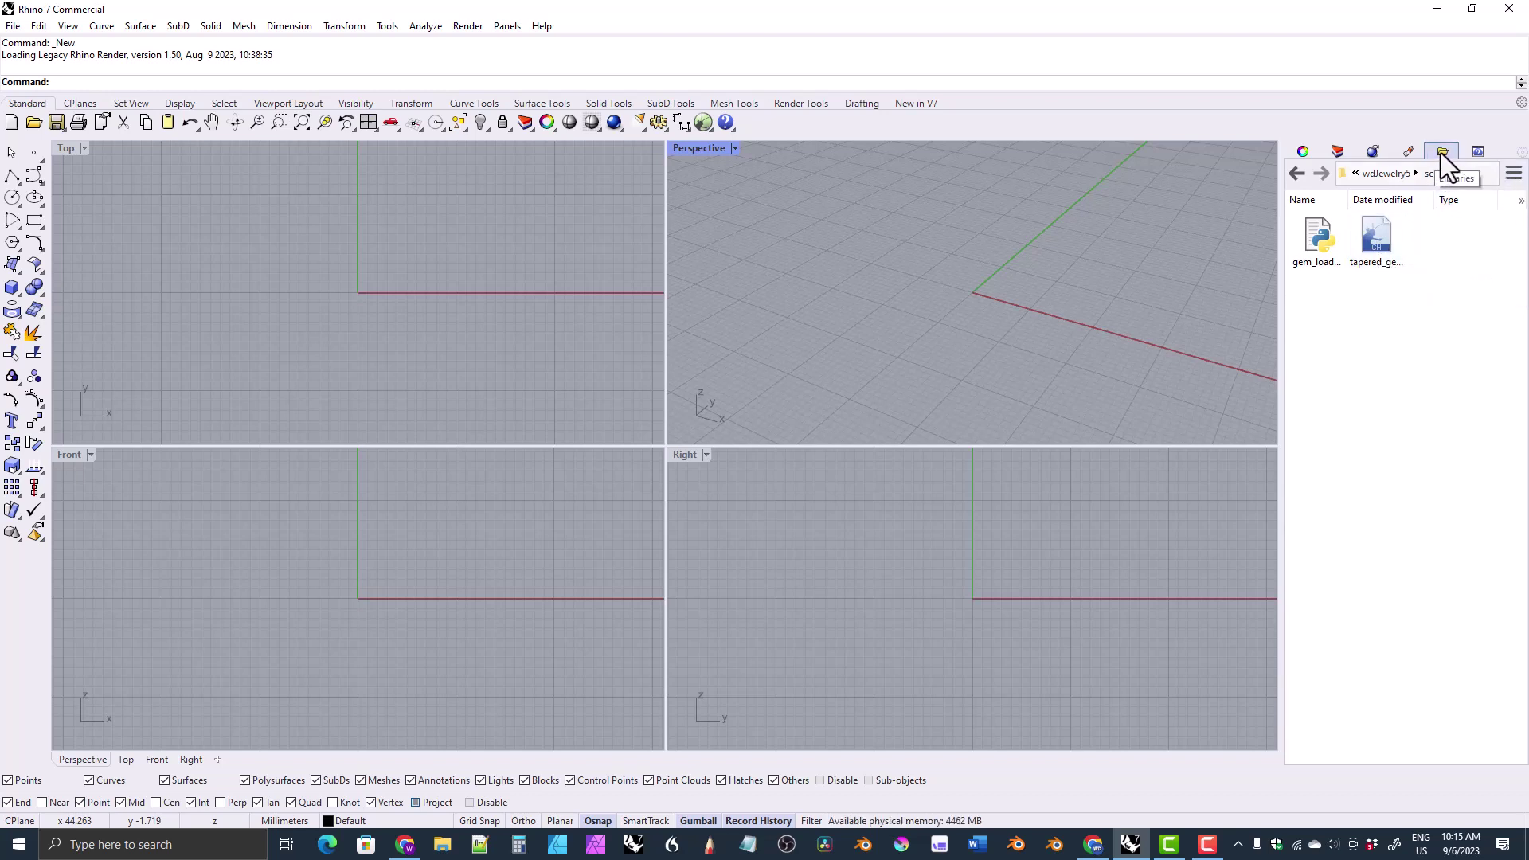
- Browse the saved wdJewelry5 library to its scripts folder to view the script files
{"action": "left_click", "coordinate": [1513, 173]}
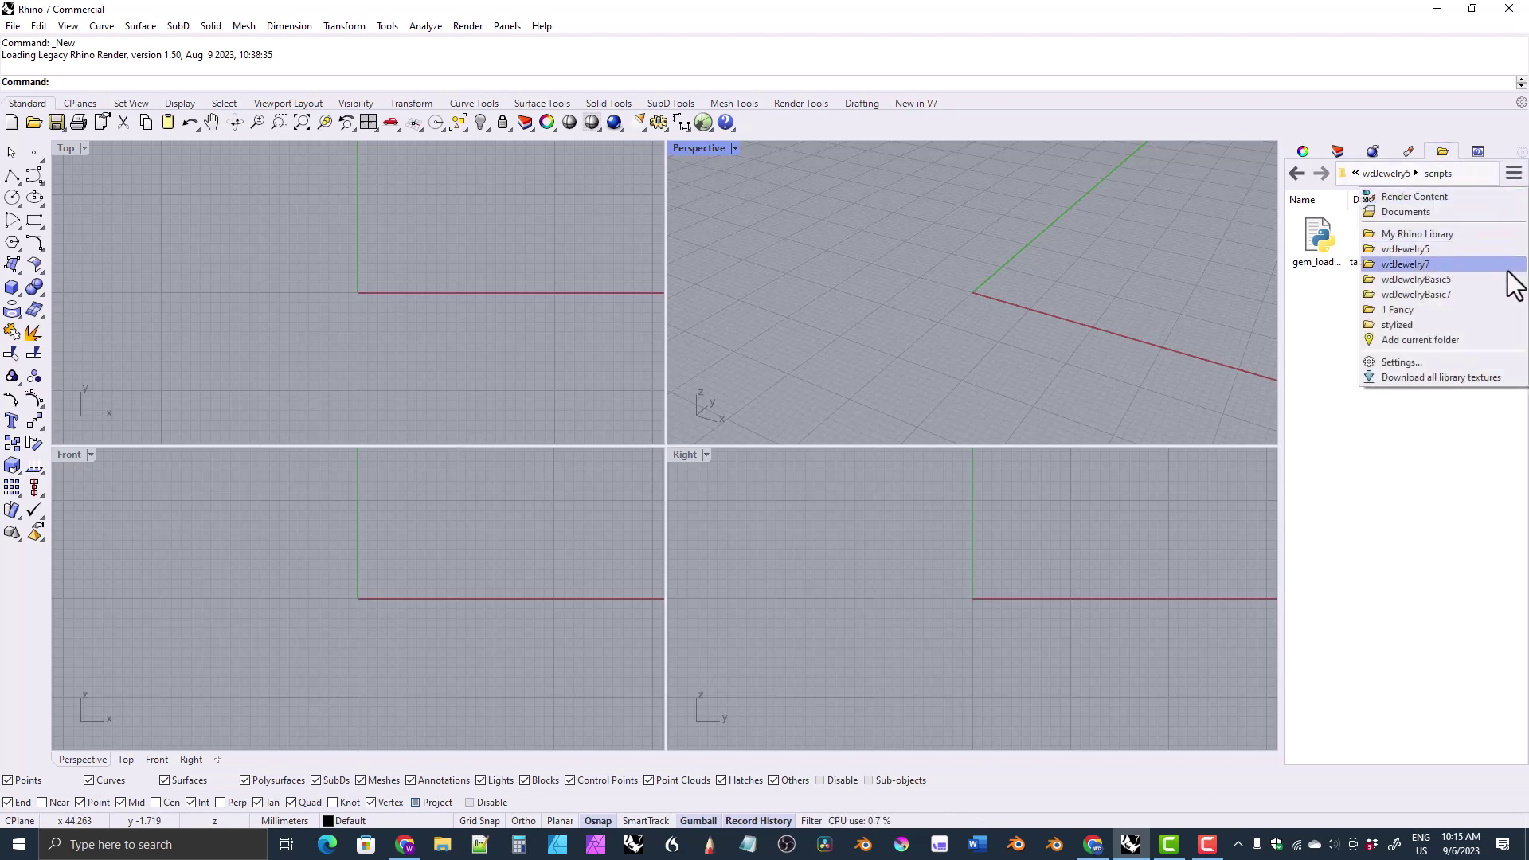
{"action": "left_click", "coordinate": [1422, 254]}
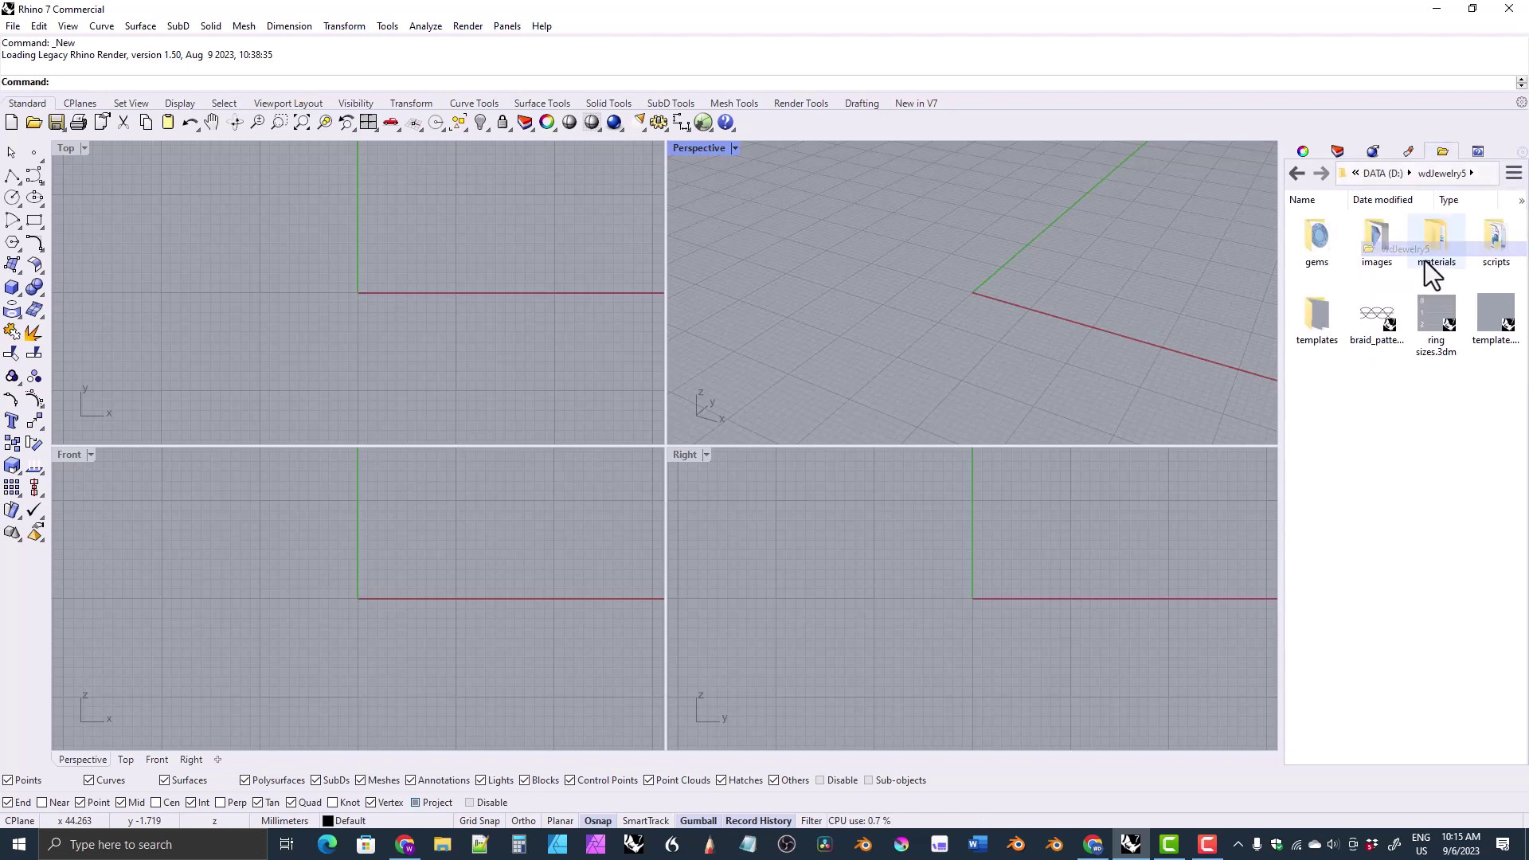
{"action": "double_click", "coordinate": [1496, 253]}
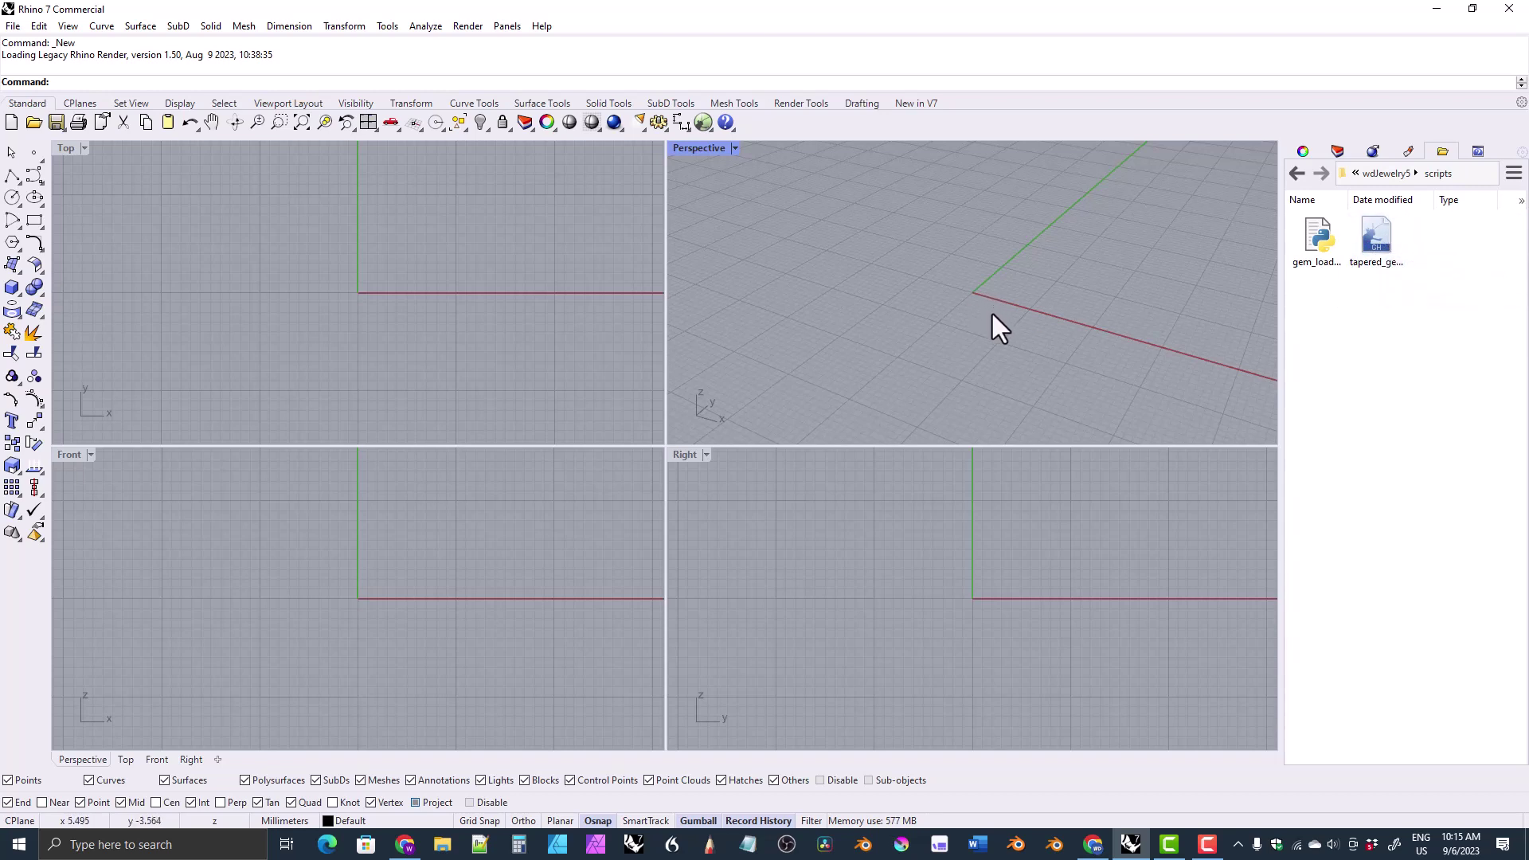
{"action": "left_click", "coordinate": [1361, 365]}
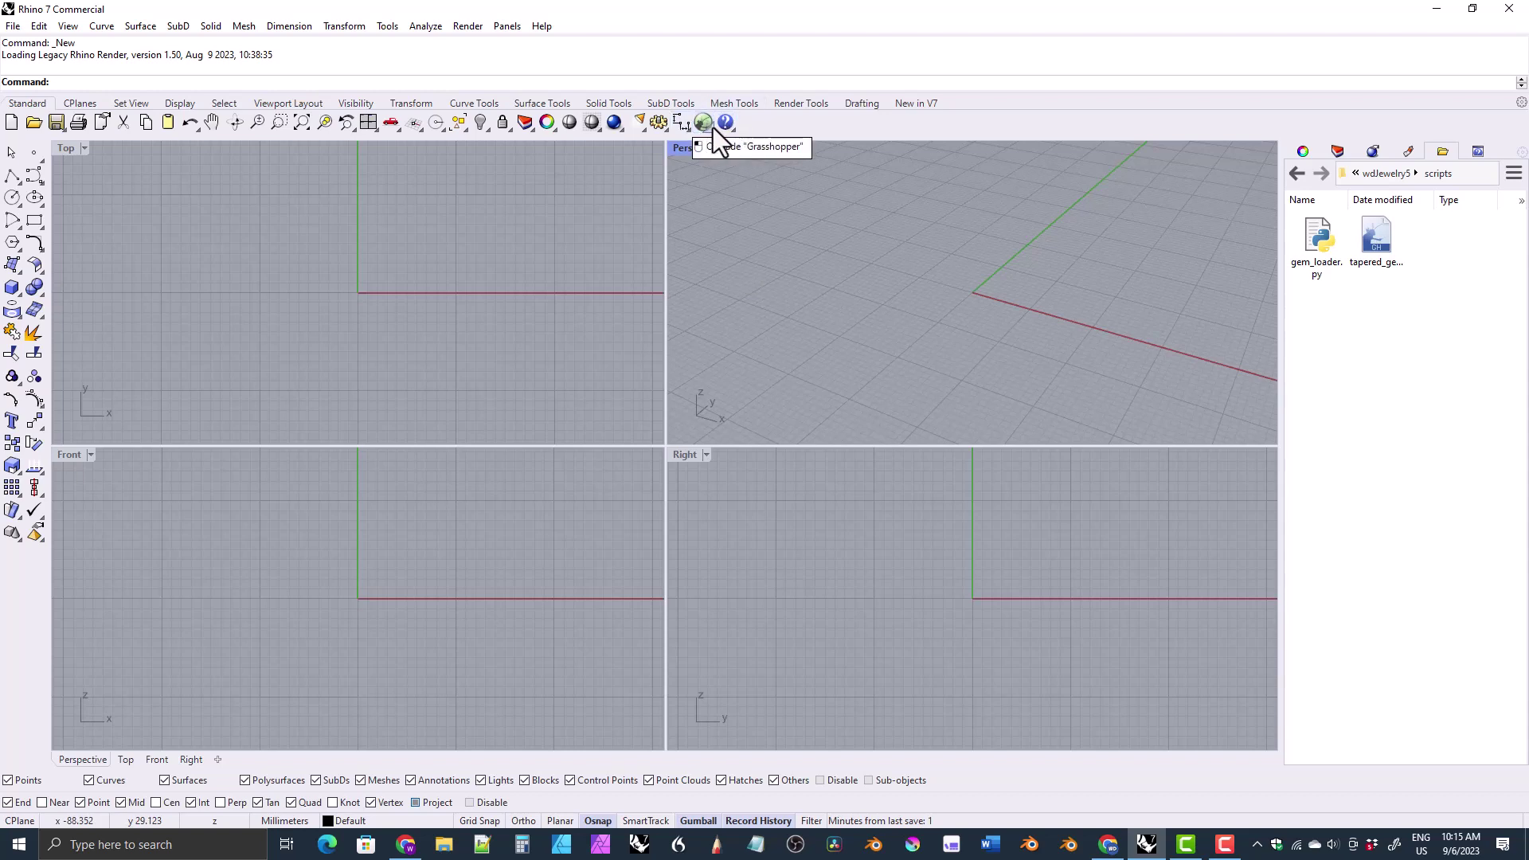
{"action": "left_click", "coordinate": [917, 106]}
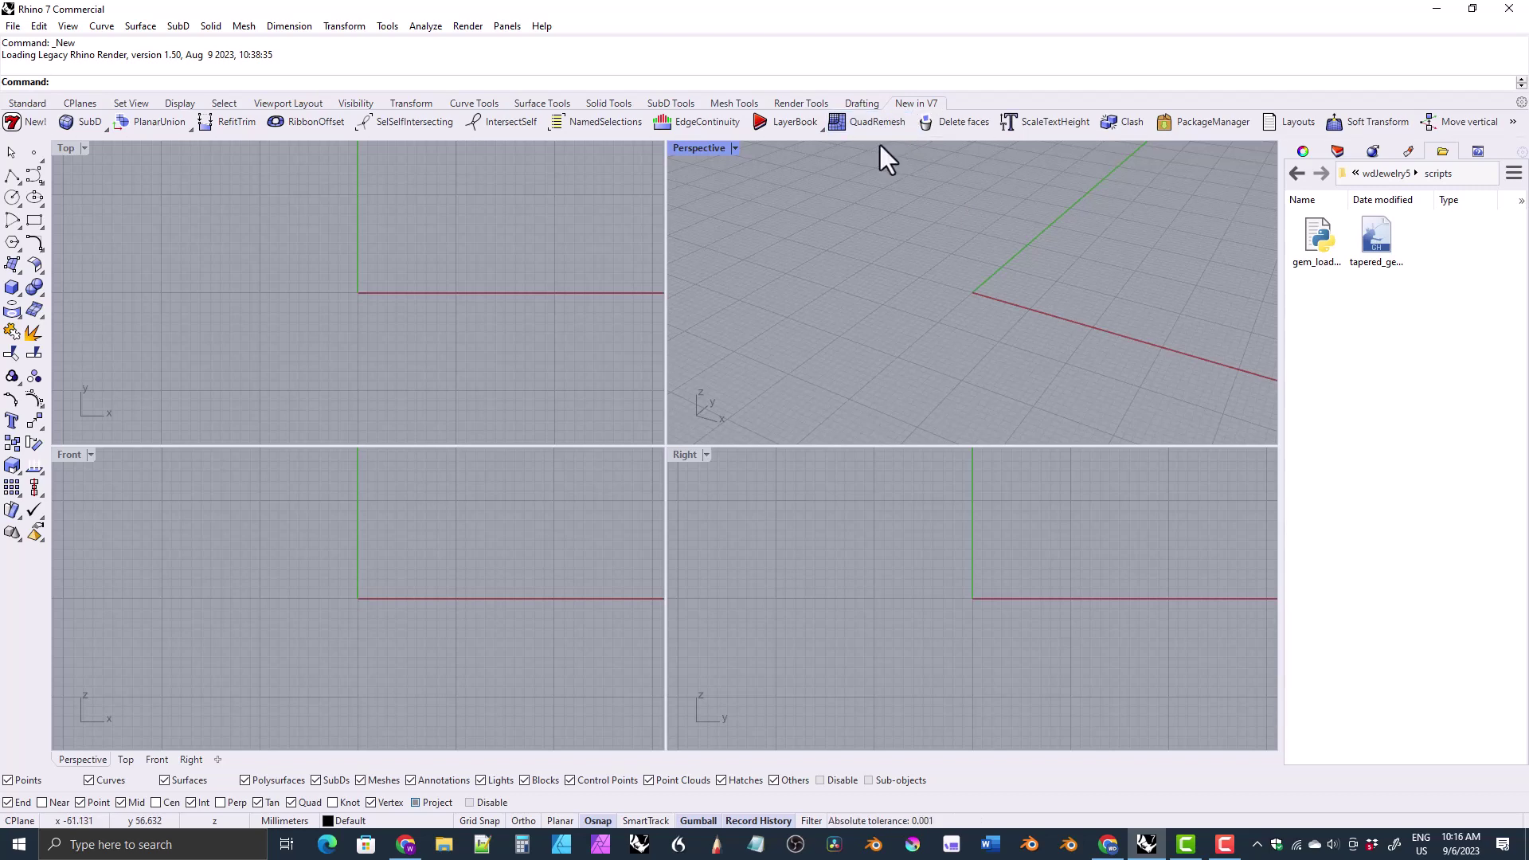
{"action": "left_click", "coordinate": [38, 104]}
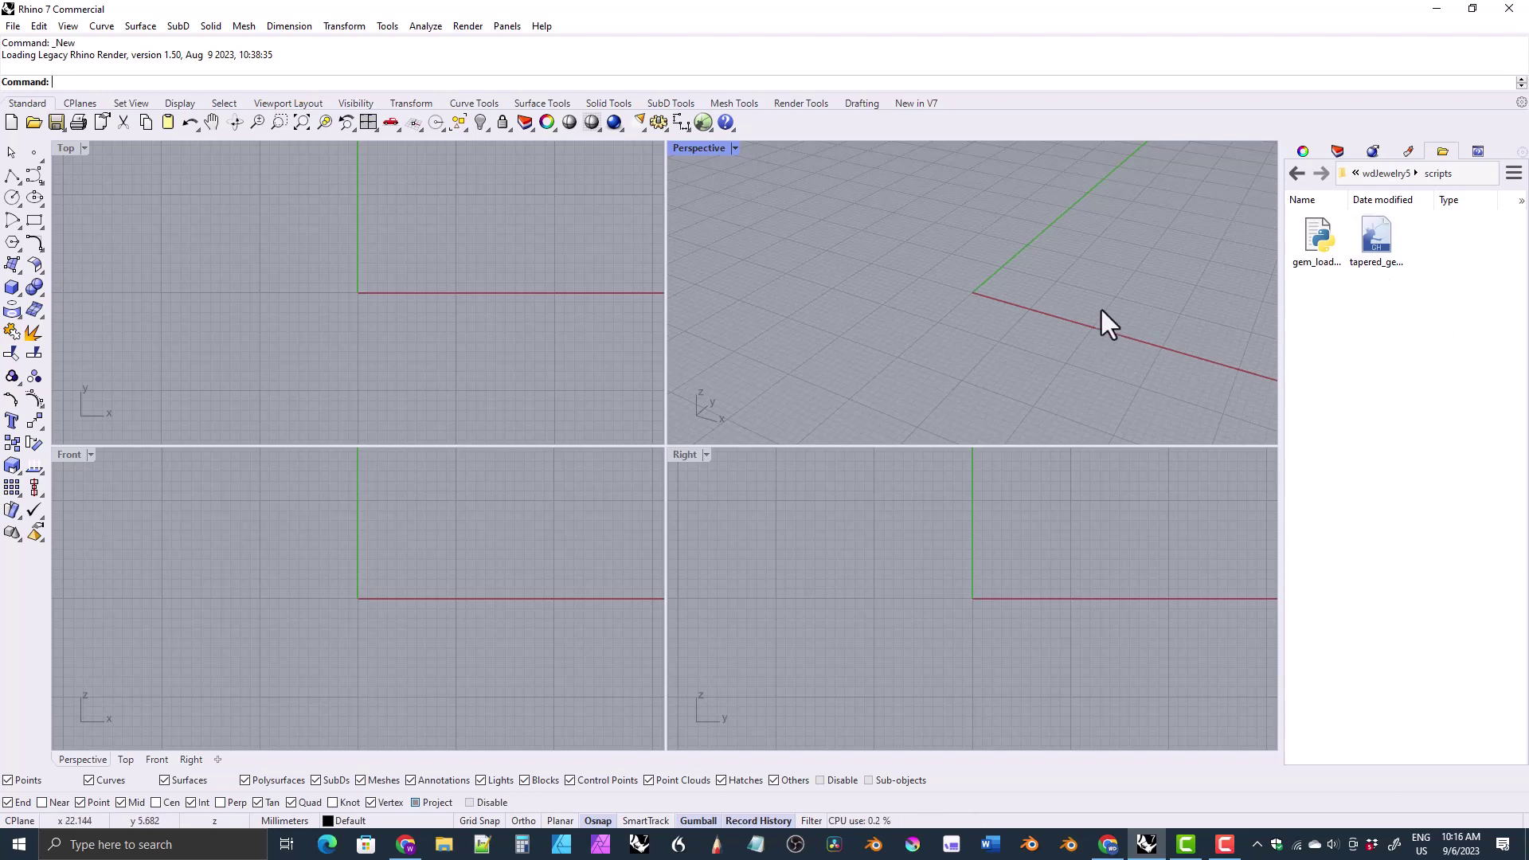
{"action": "left_click", "coordinate": [703, 124]}
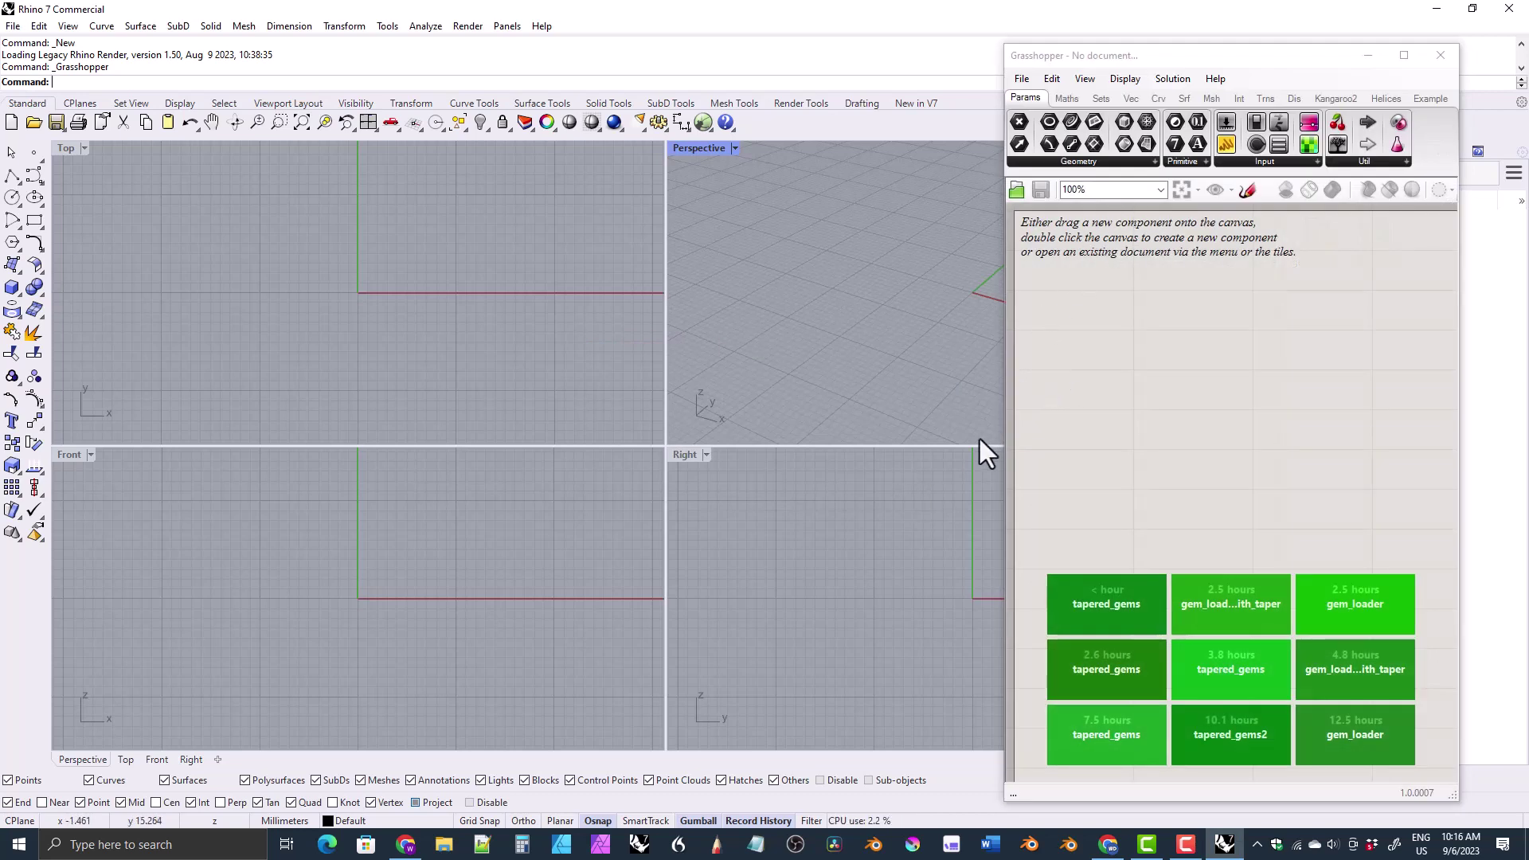
{"action": "left_click", "coordinate": [1438, 54]}
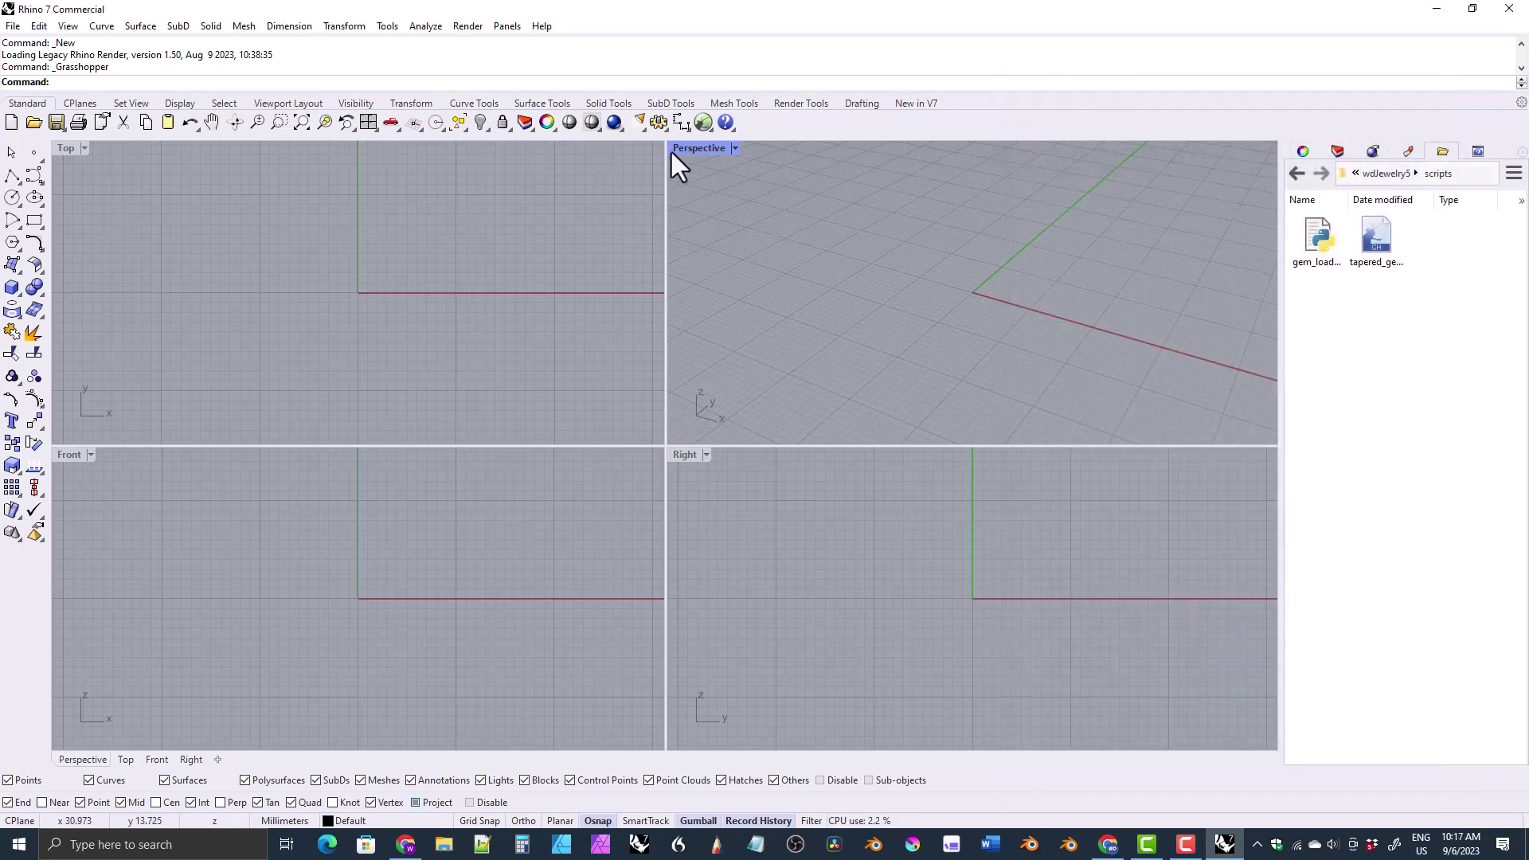
- Launch Grasshopper and open the definition tapered_gems.gh from the scripts folder of D:\wdJewelry5
{"action": "left_click", "coordinate": [701, 121]}
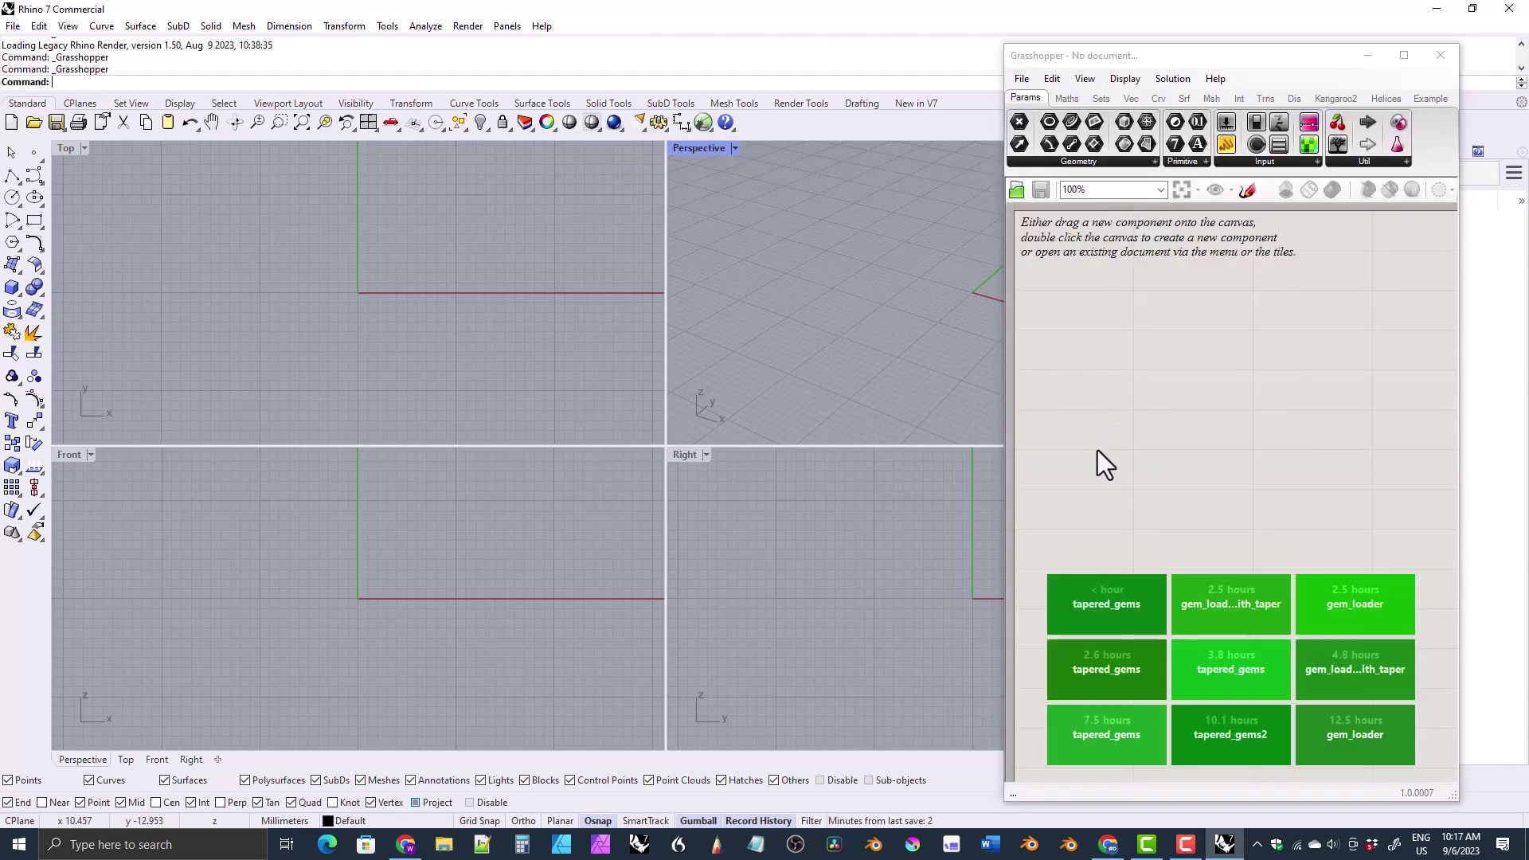
{"action": "left_click", "coordinate": [1022, 79]}
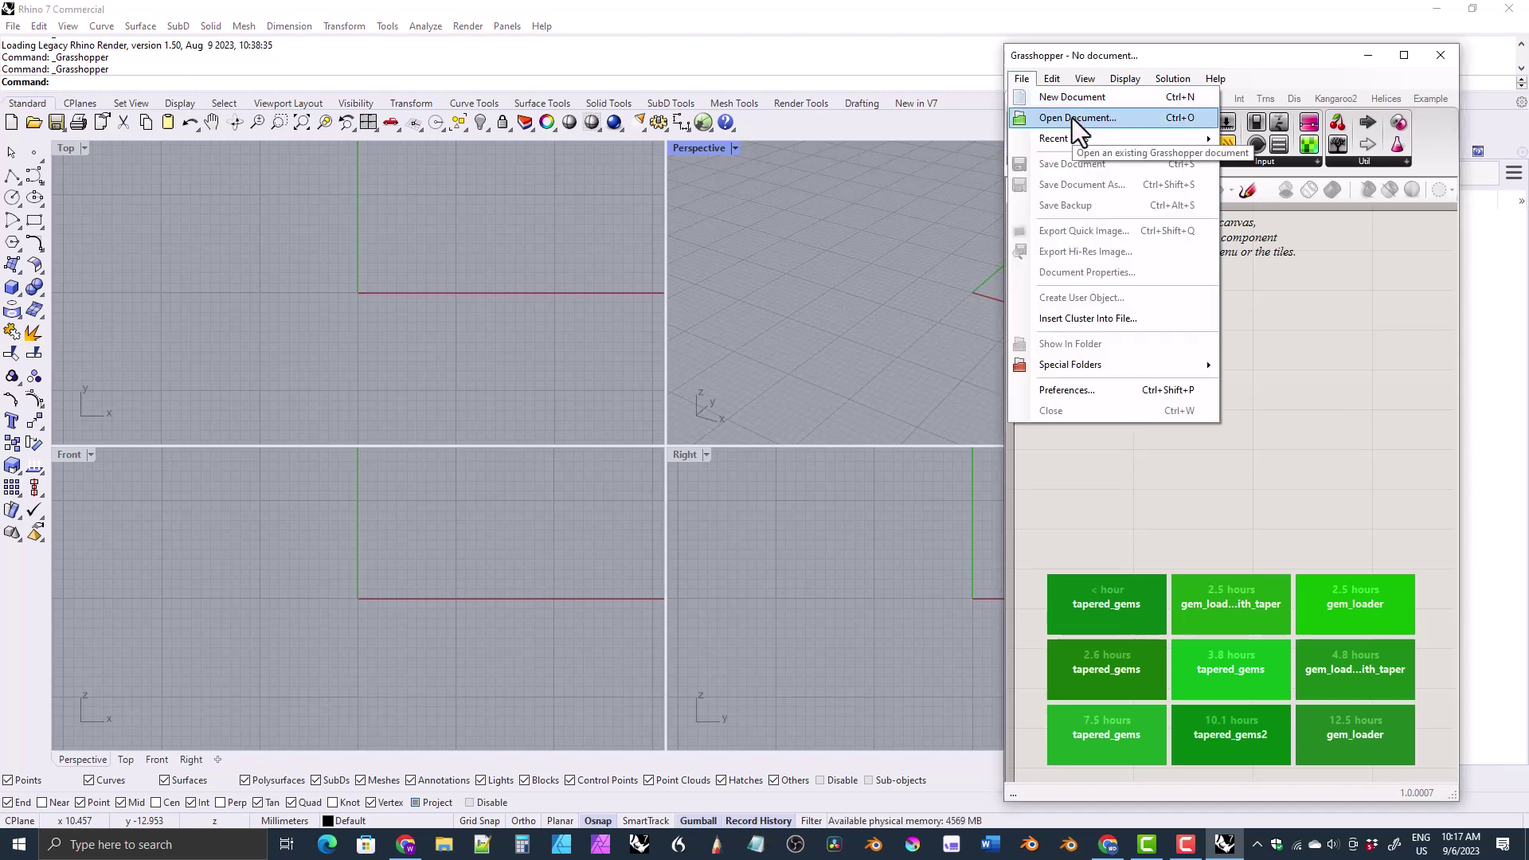
{"action": "left_click", "coordinate": [1075, 121]}
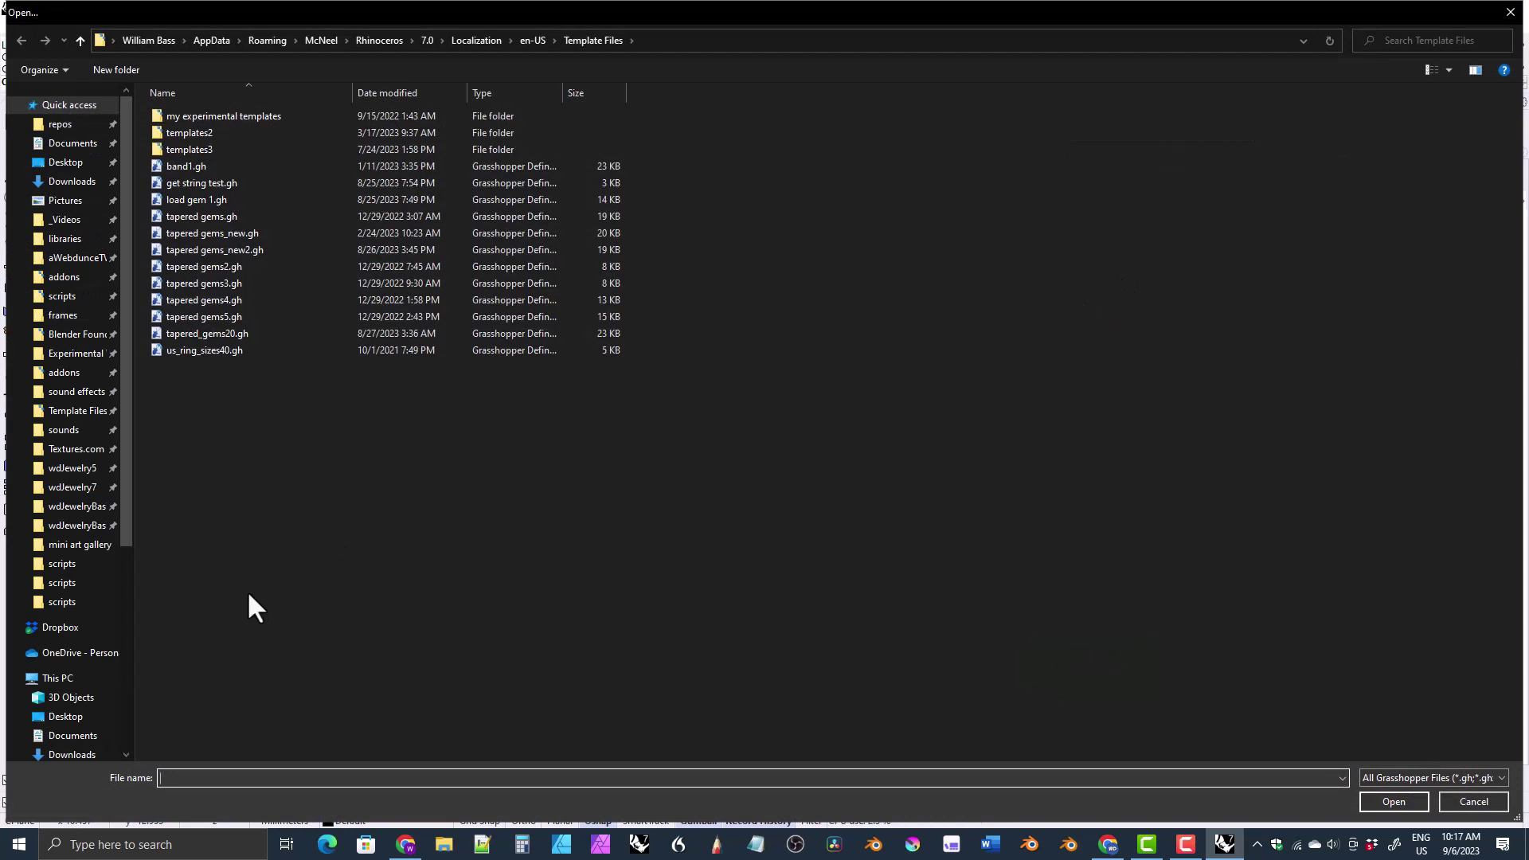
{"action": "left_click_drag", "start_coordinate": [123, 532], "coordinate": [126, 666]}
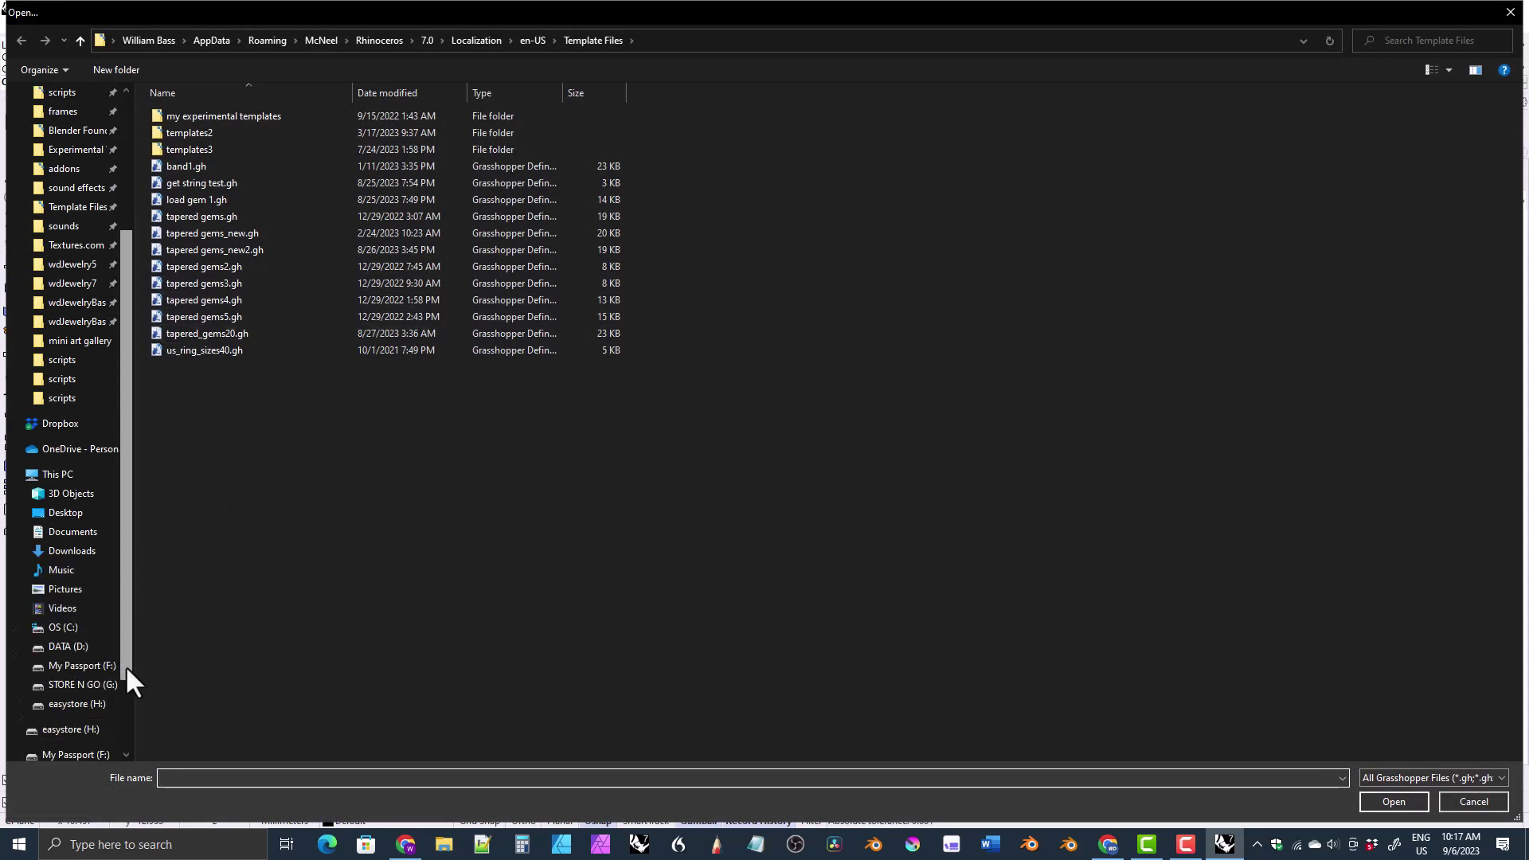
{"action": "left_click", "coordinate": [68, 647]}
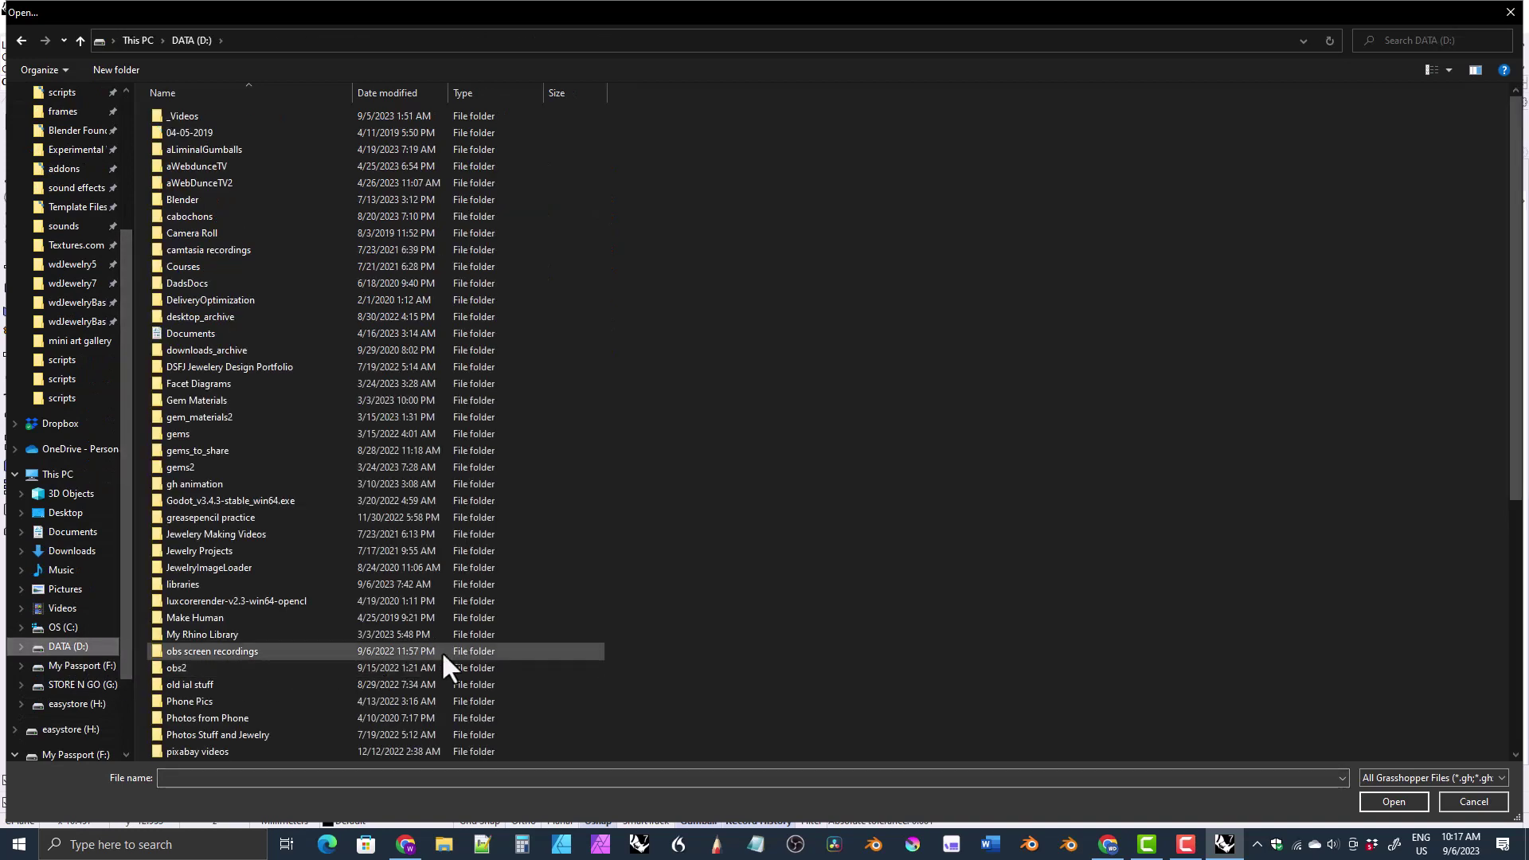
{"action": "left_click_drag", "start_coordinate": [1518, 488], "coordinate": [1473, 755]}
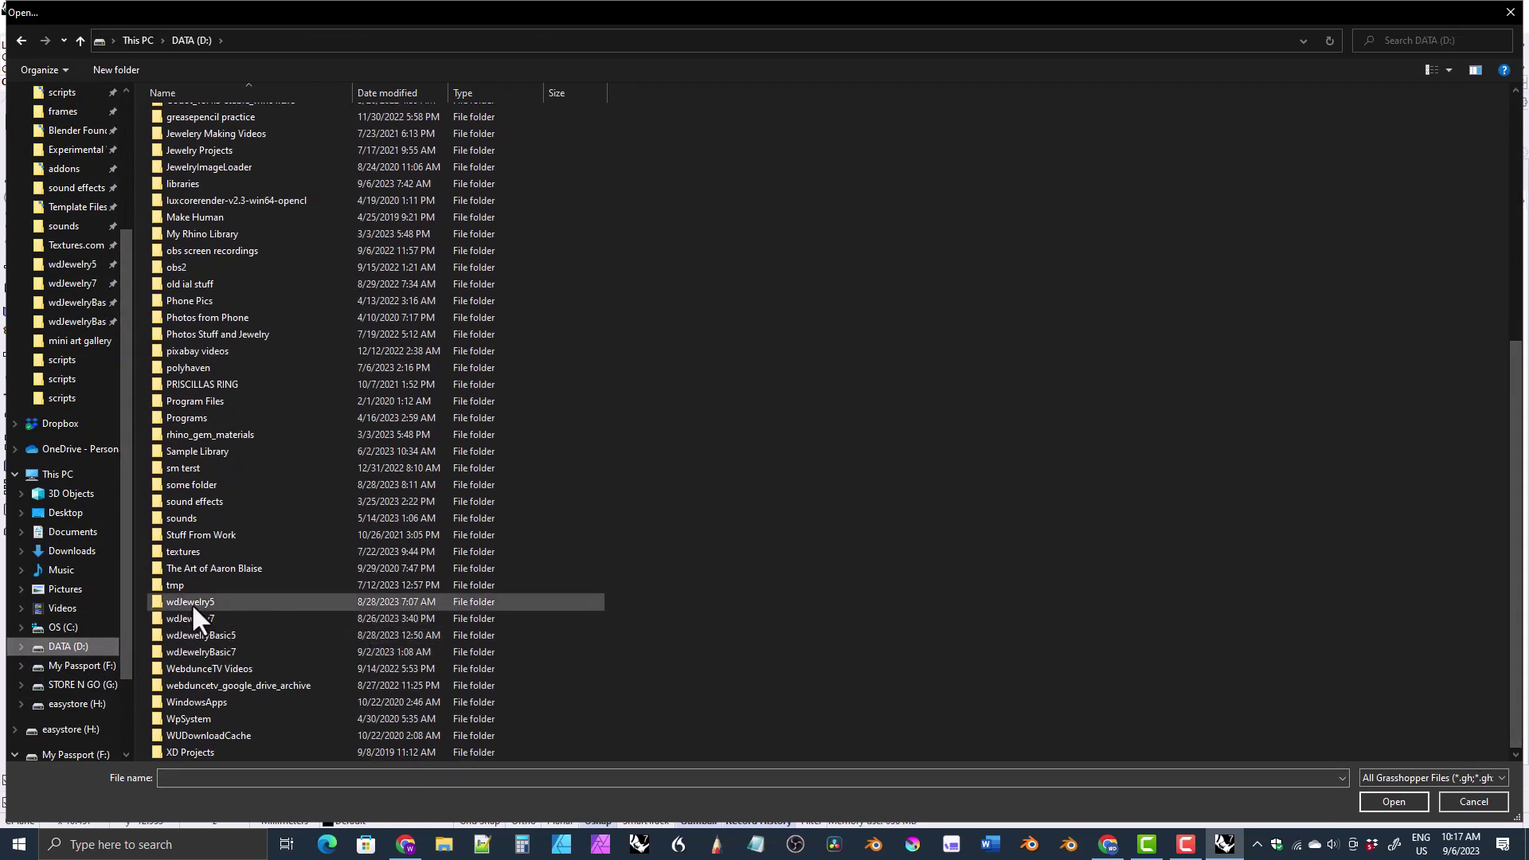
{"action": "left_click", "coordinate": [168, 605]}
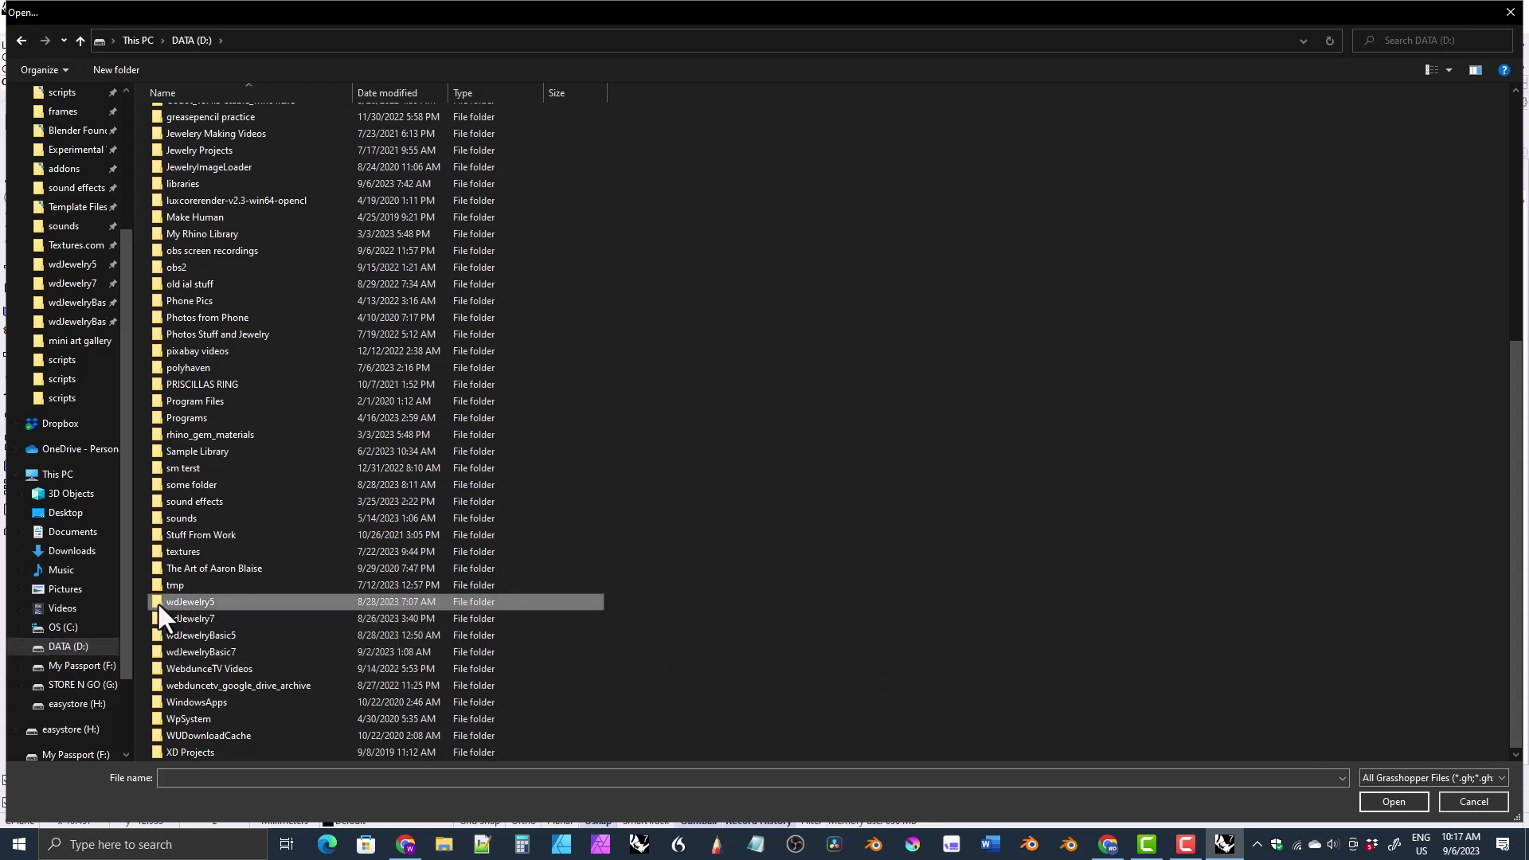
{"action": "double_click", "coordinate": [159, 605]}
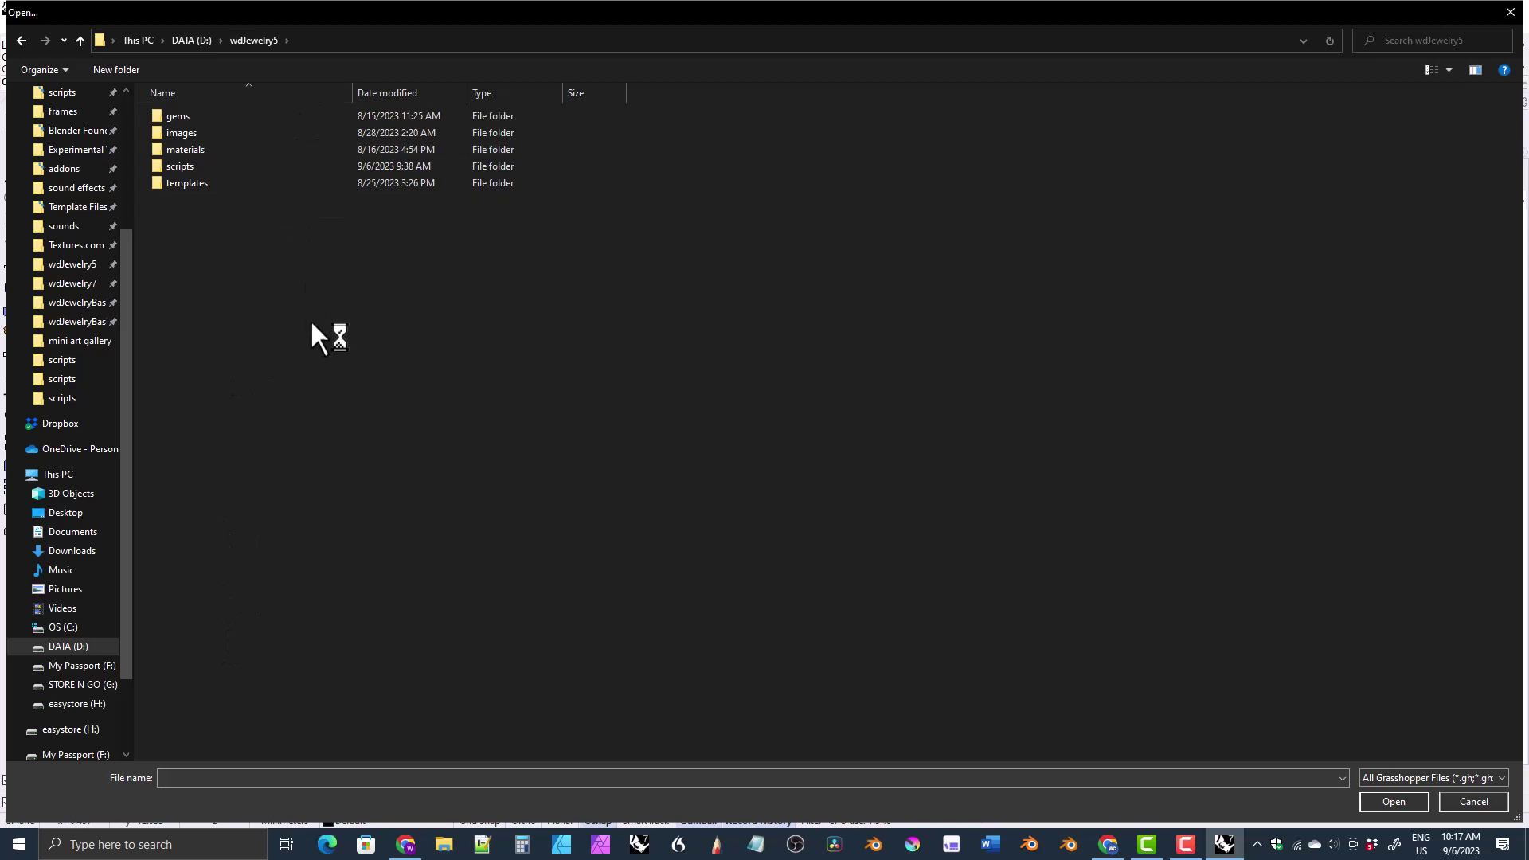
{"action": "double_click", "coordinate": [159, 169]}
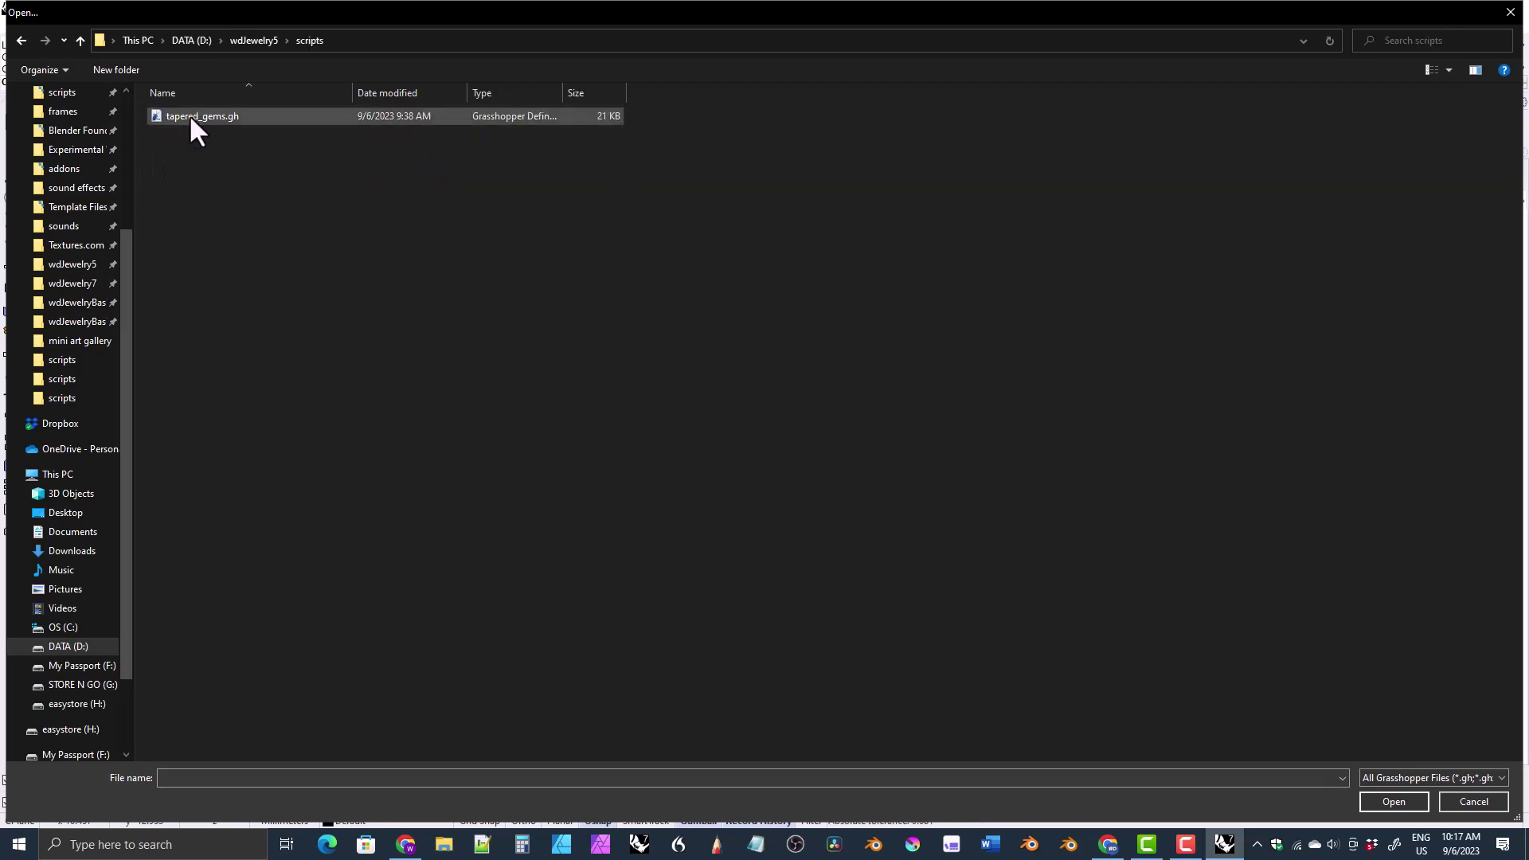
{"action": "double_click", "coordinate": [155, 113]}
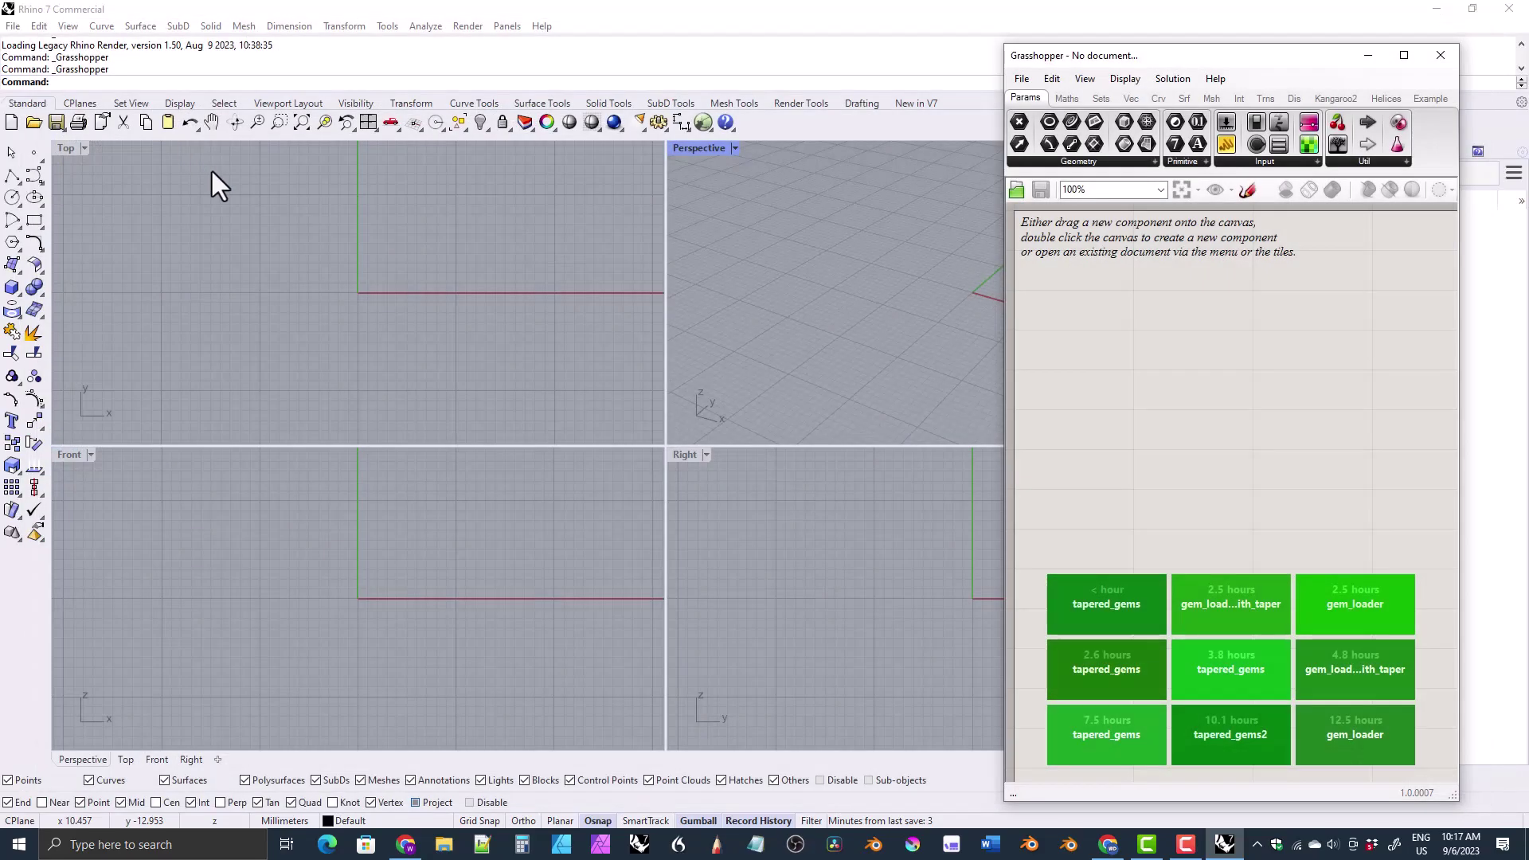
{"action": "left_click", "coordinate": [263, 233]}
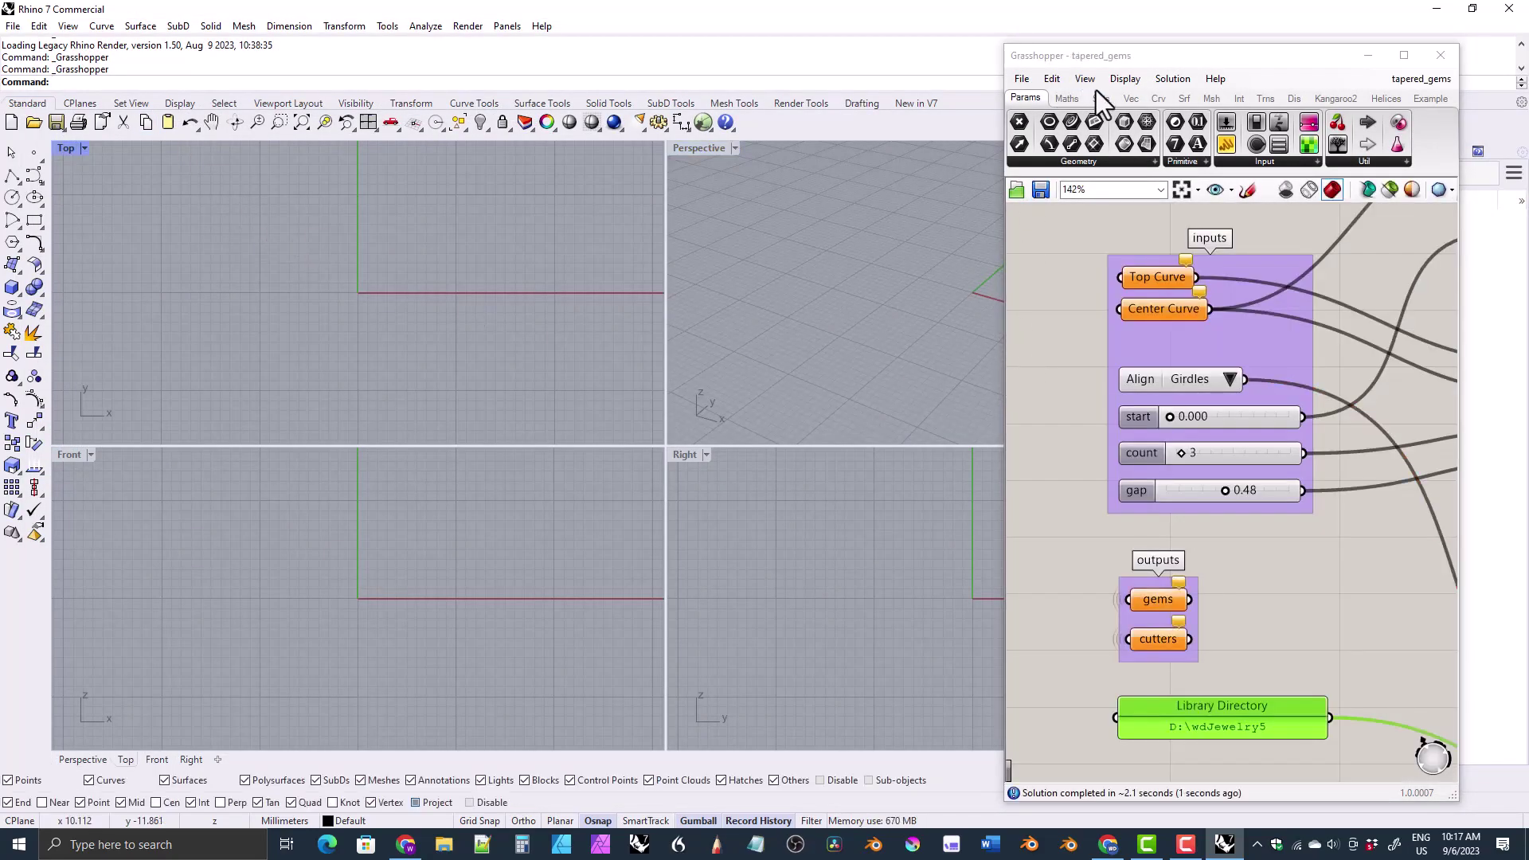
- Widen the Grasshopper window and examine the overall layout of the tapered_gems definition and its inputs group
{"action": "left_click_drag", "start_coordinate": [1115, 55], "coordinate": [451, 44]}
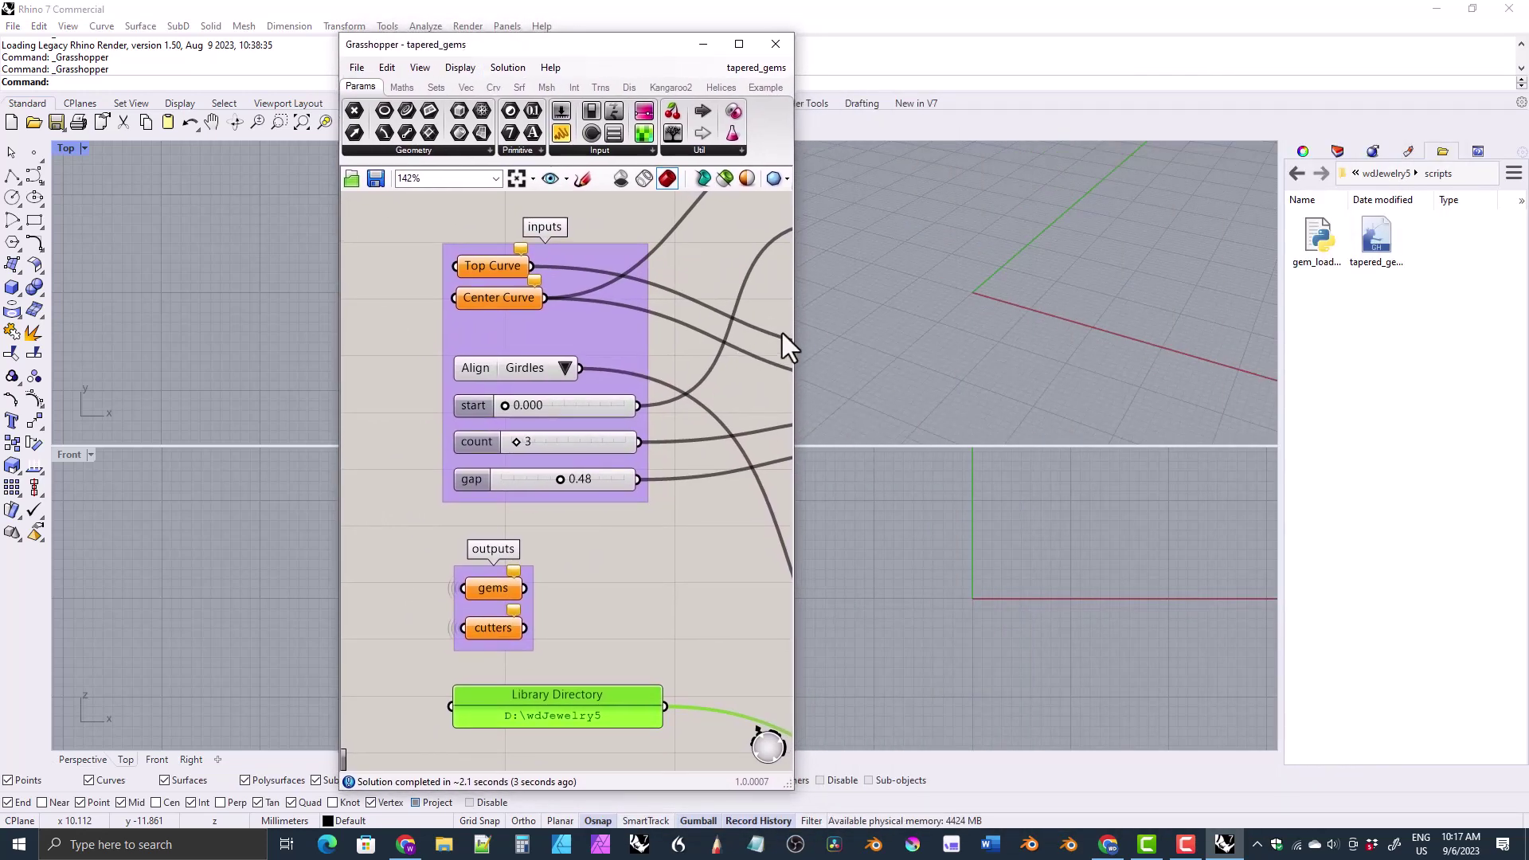
{"action": "left_click_drag", "start_coordinate": [794, 327], "coordinate": [1313, 322]}
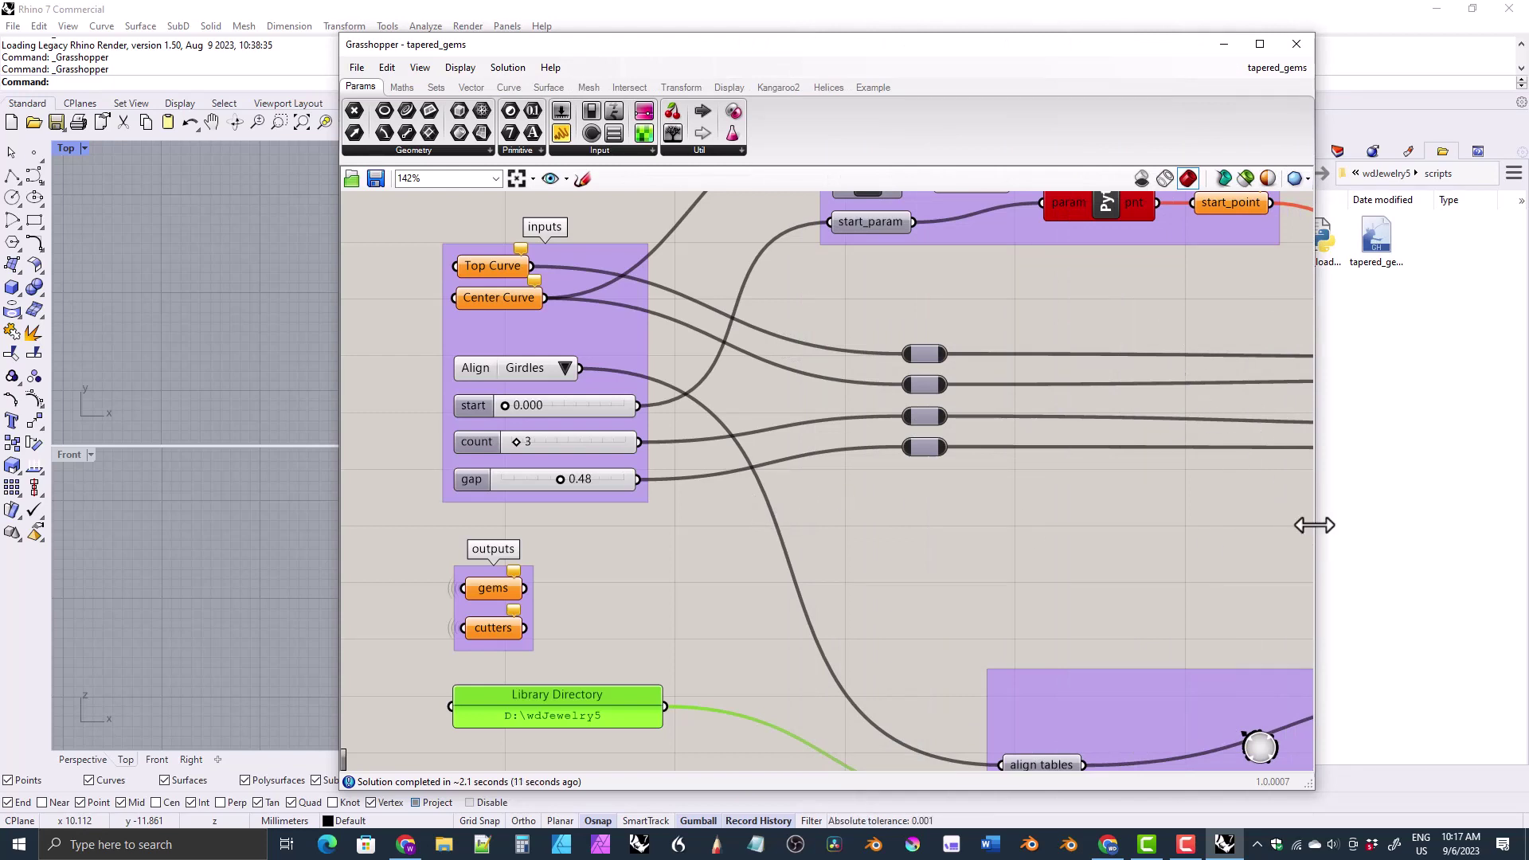
{"action": "right_click_drag", "start_coordinate": [610, 323], "coordinate": [478, 382]}
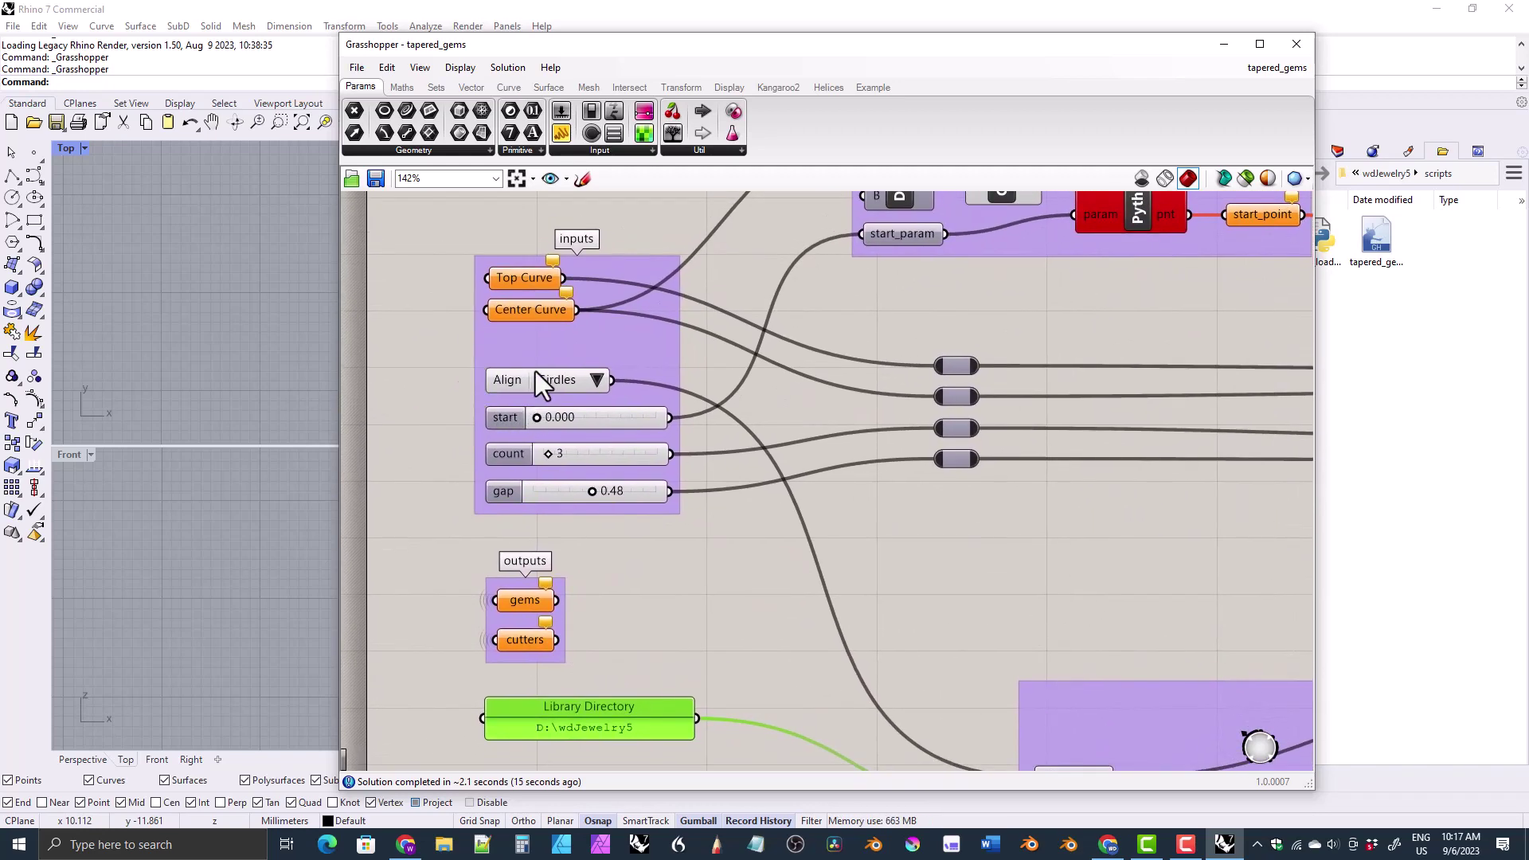
{"action": "scroll", "coordinate": [550, 446], "scroll_direction": "down", "scroll_amount": 5}
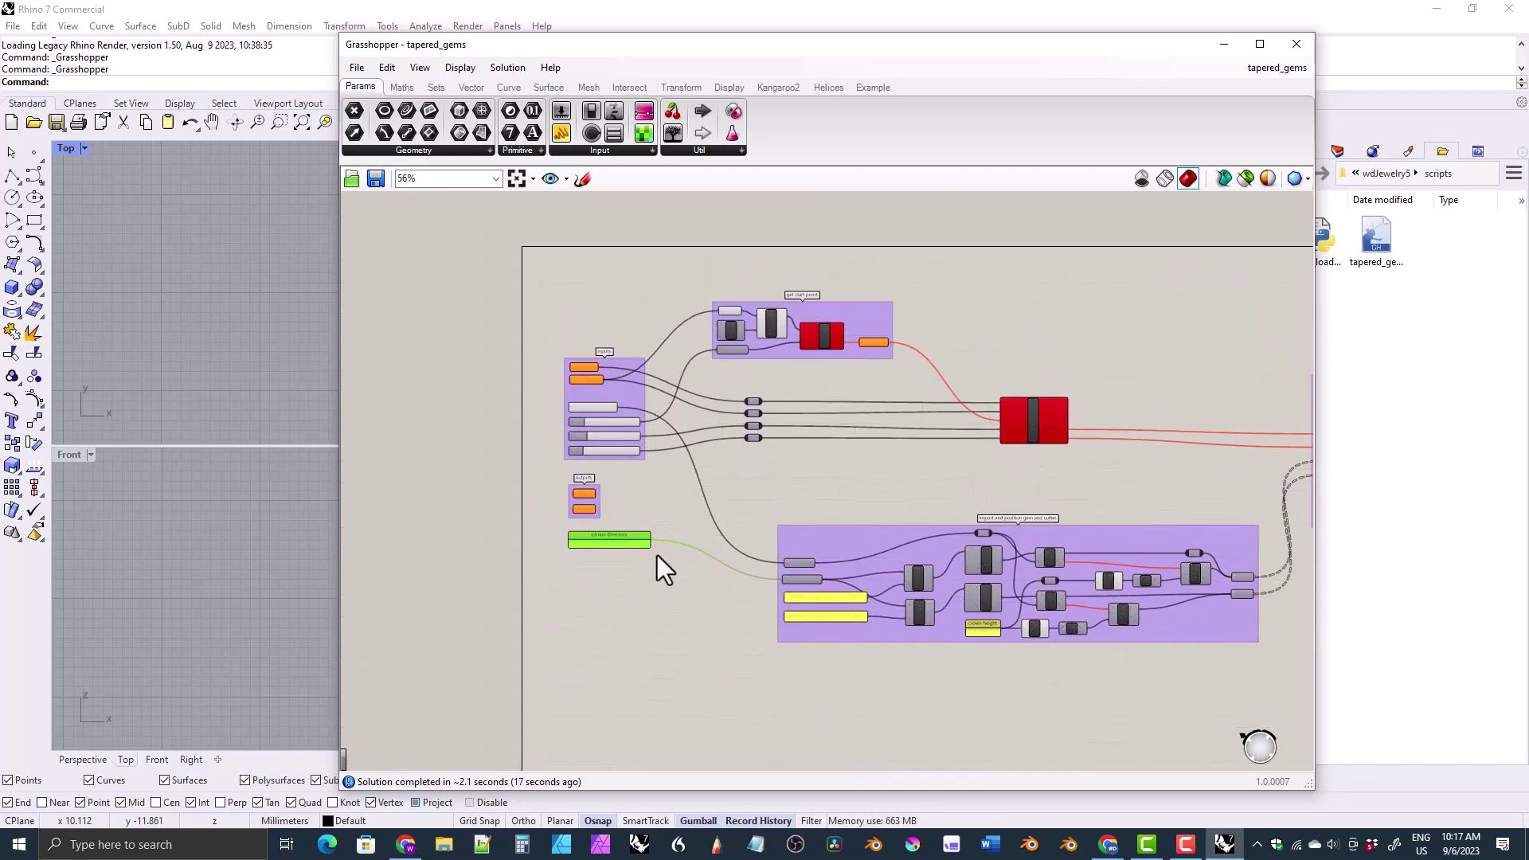
{"action": "scroll", "coordinate": [562, 399], "scroll_direction": "up", "scroll_amount": 5}
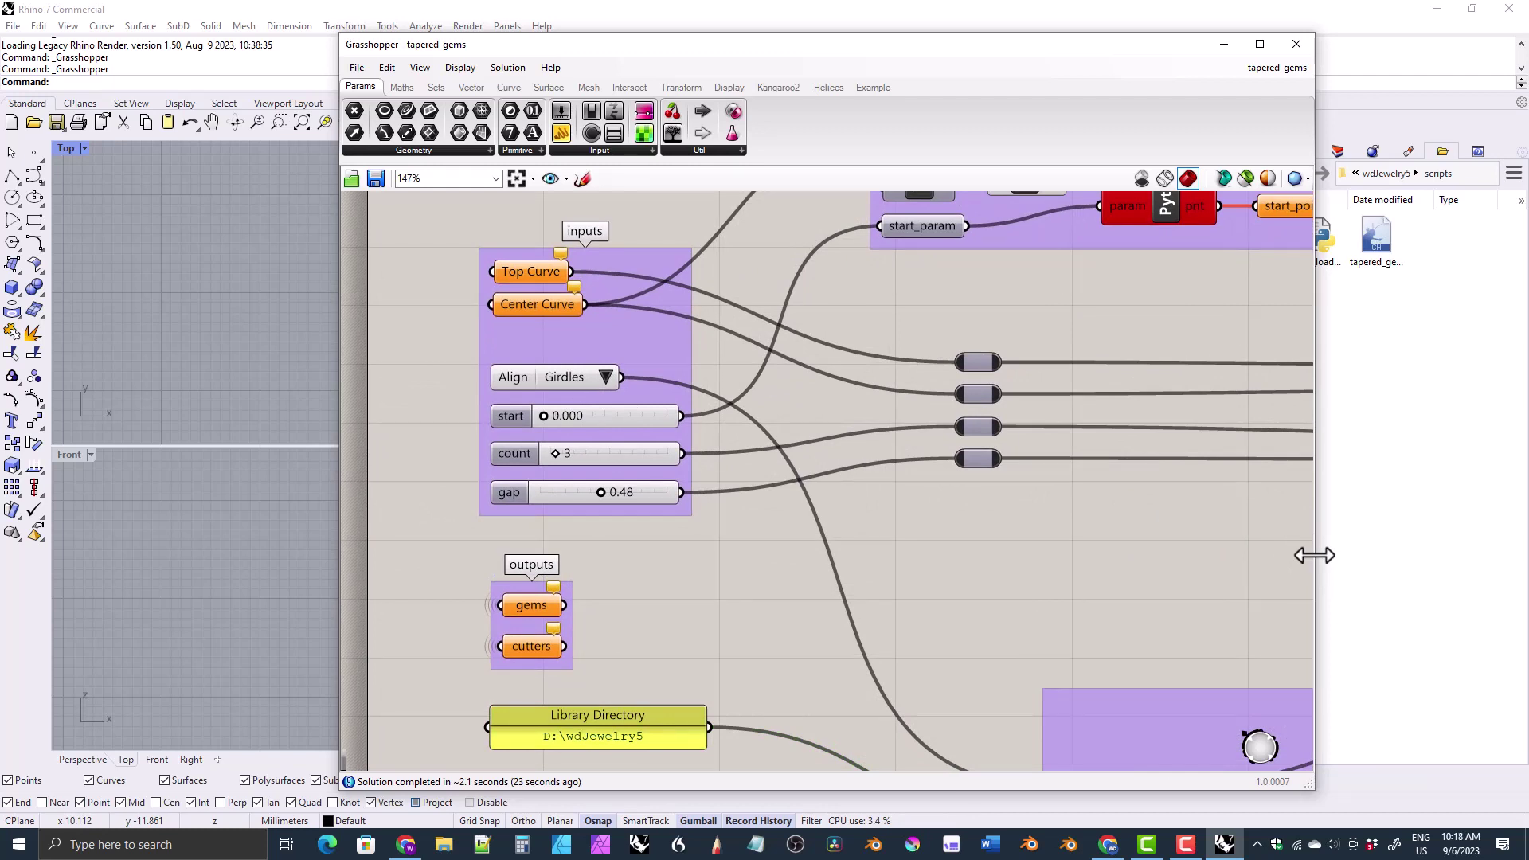
- Narrow the Grasshopper window to the inputs, outputs and Library Directory, and place it clear of the Top and Front viewports
{"action": "left_click_drag", "start_coordinate": [1314, 555], "coordinate": [795, 510]}
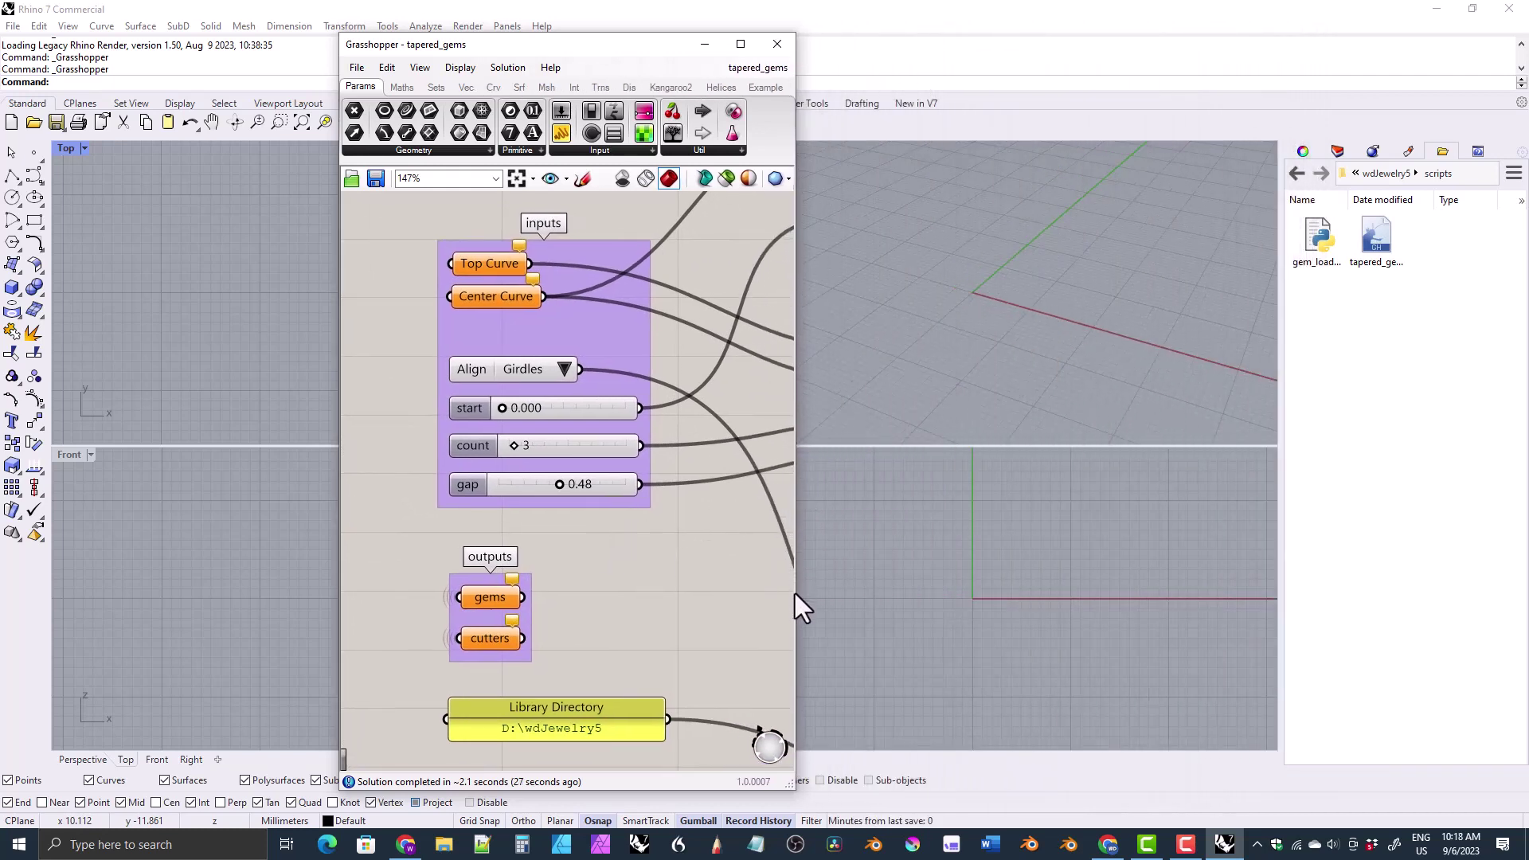
{"action": "left_click_drag", "start_coordinate": [795, 594], "coordinate": [768, 594]}
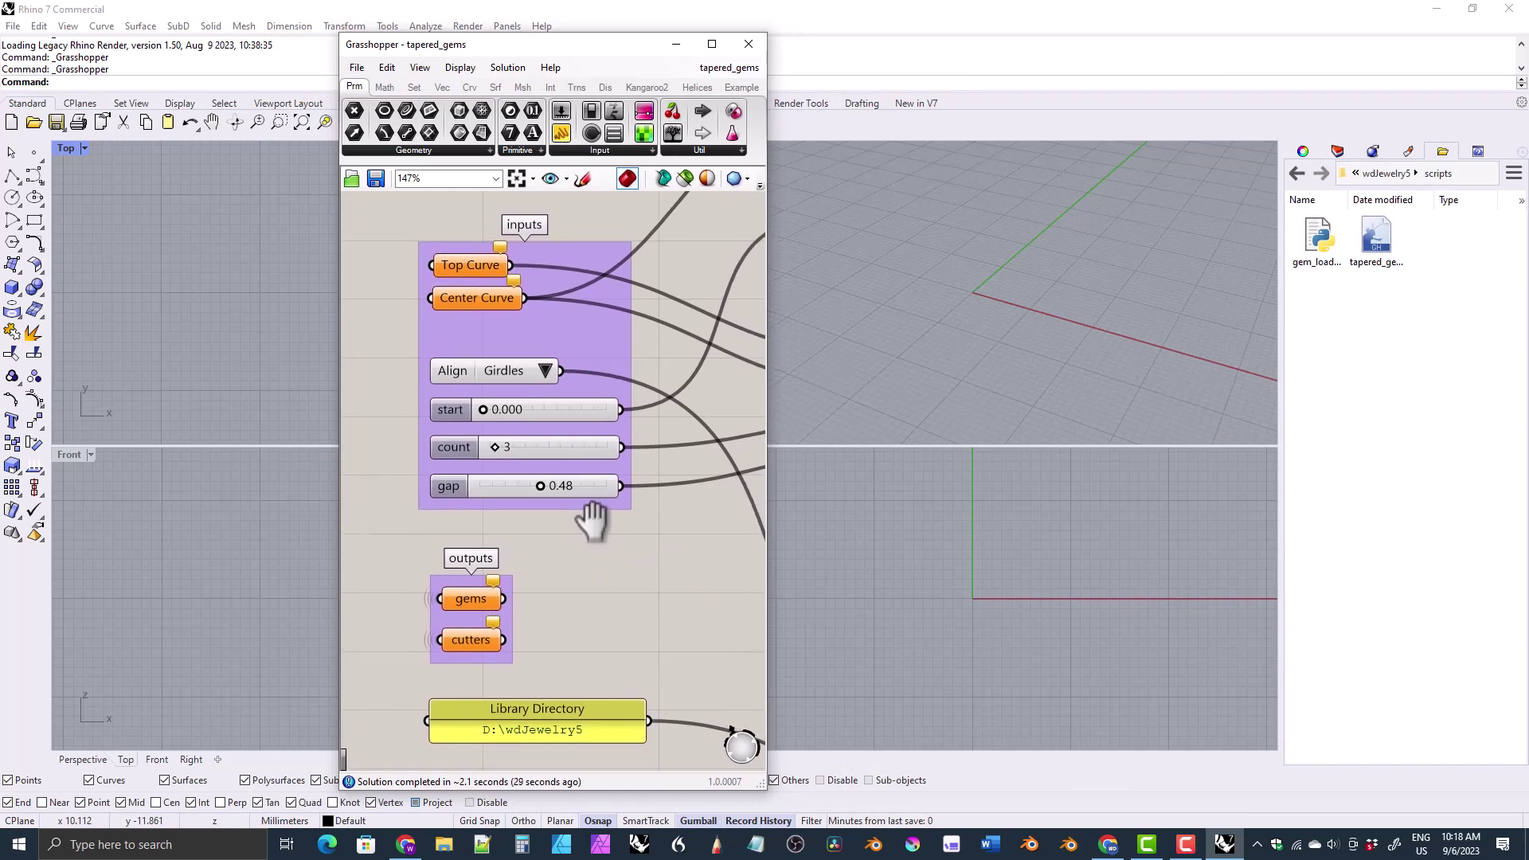
{"action": "right_click_drag", "start_coordinate": [593, 522], "coordinate": [573, 522]}
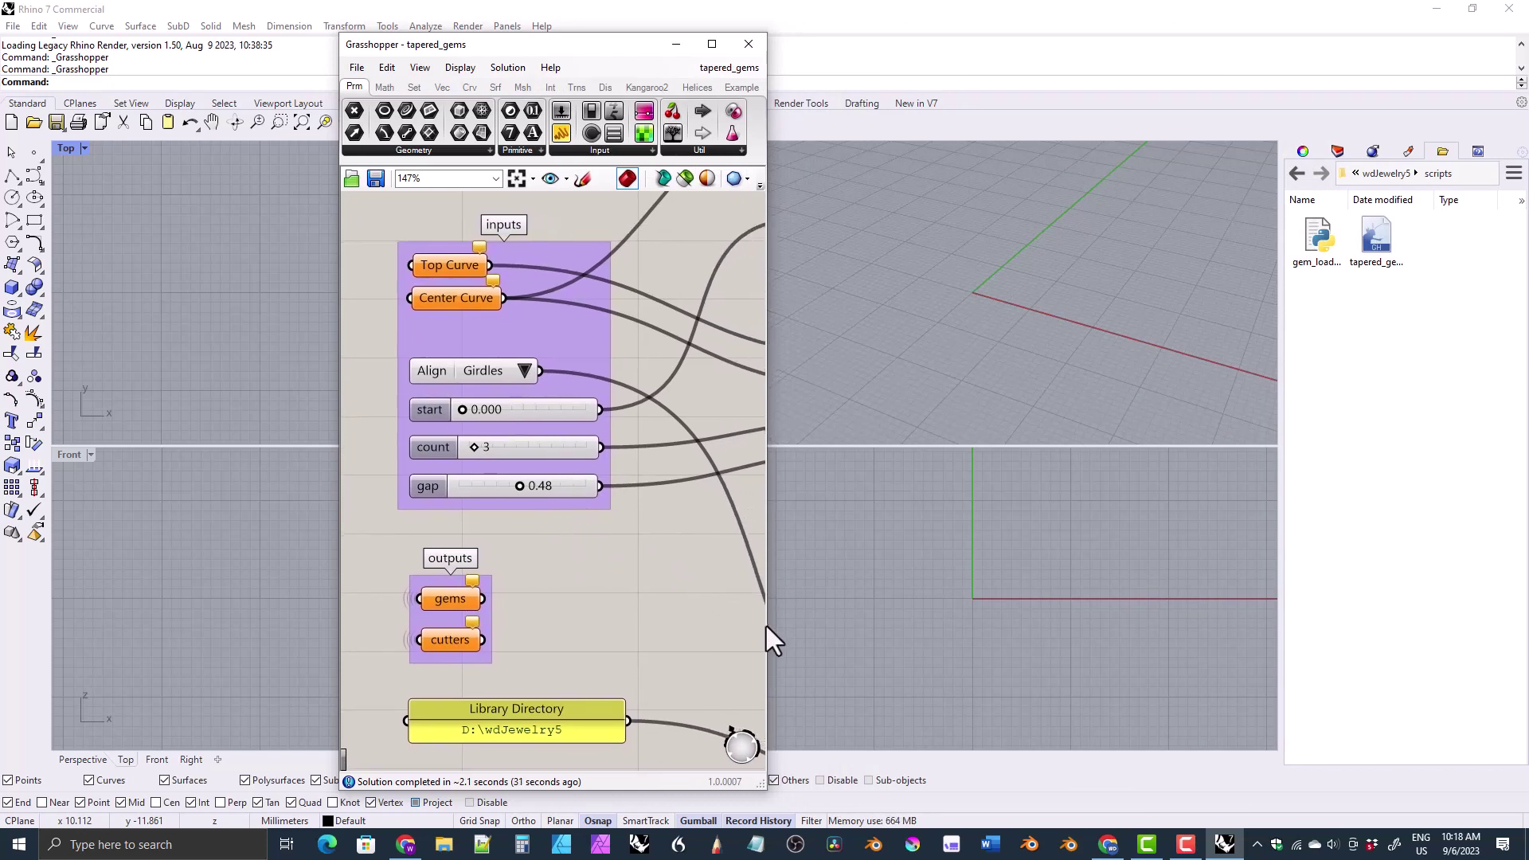
{"action": "left_click_drag", "start_coordinate": [766, 629], "coordinate": [692, 619]}
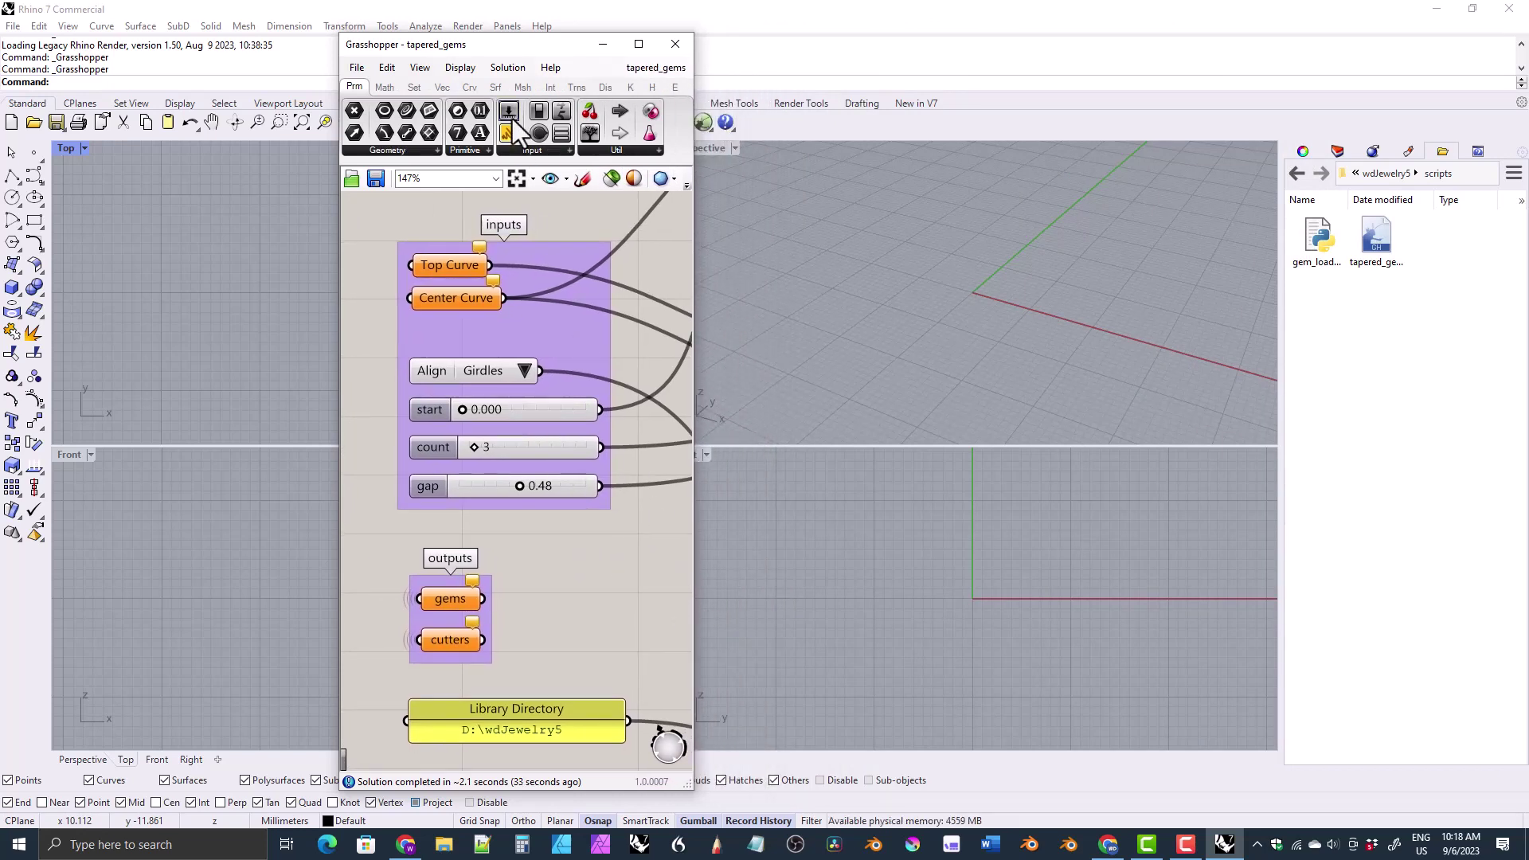
{"action": "left_click_drag", "start_coordinate": [498, 46], "coordinate": [1269, 35]}
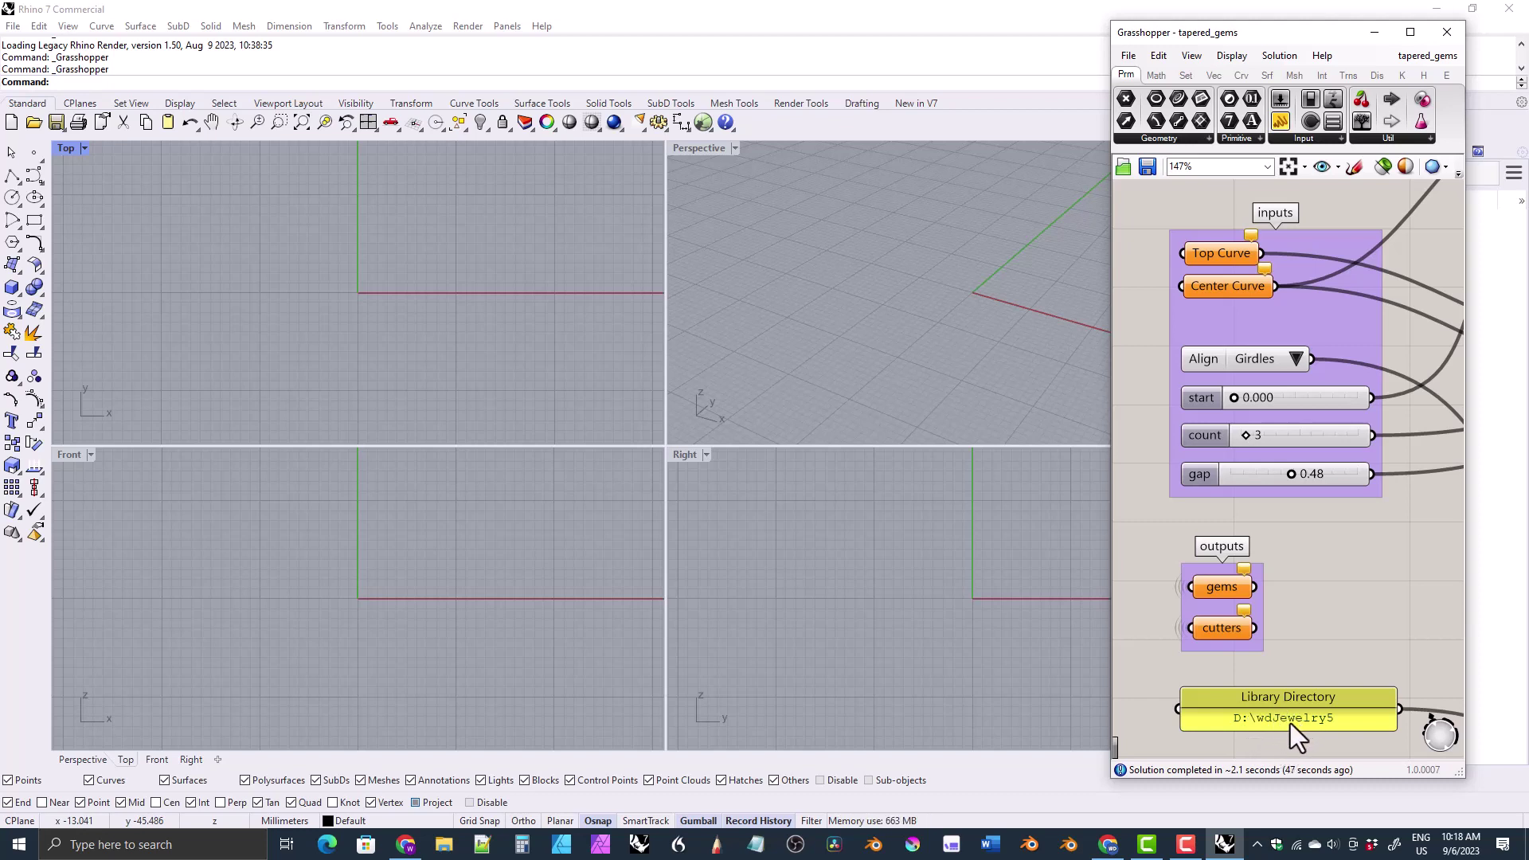
- Switch to File Explorer, go to the wdJewelry5 folder on the DATA (D:) drive and copy its folder address
{"action": "left_click", "coordinate": [442, 848]}
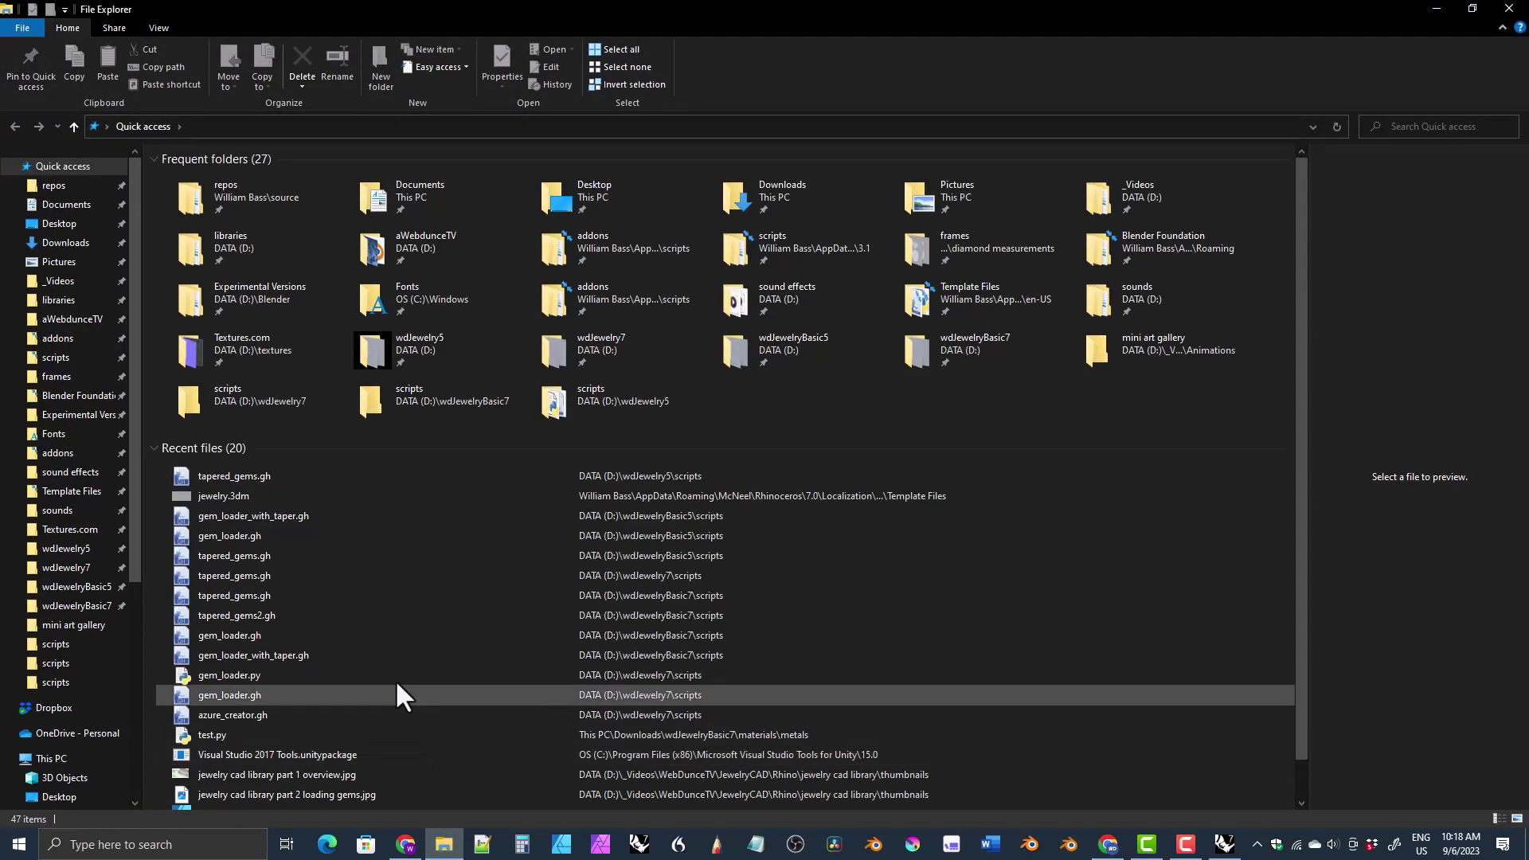
{"action": "left_click_drag", "start_coordinate": [134, 451], "coordinate": [134, 610]}
{"action": "left_click", "coordinate": [72, 689]}
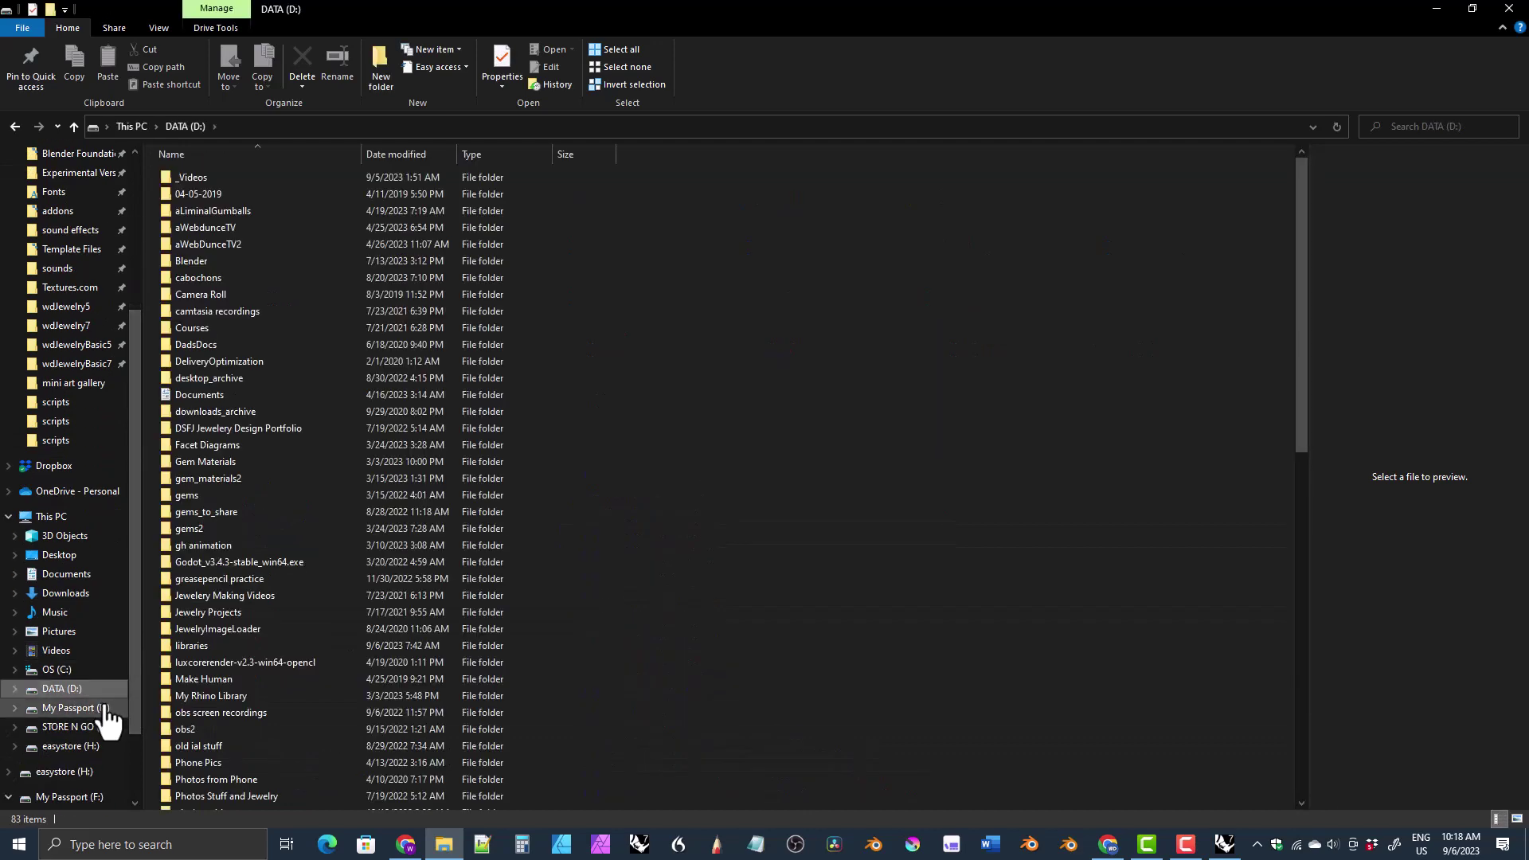
{"action": "left_click_drag", "start_coordinate": [1301, 446], "coordinate": [1300, 757]}
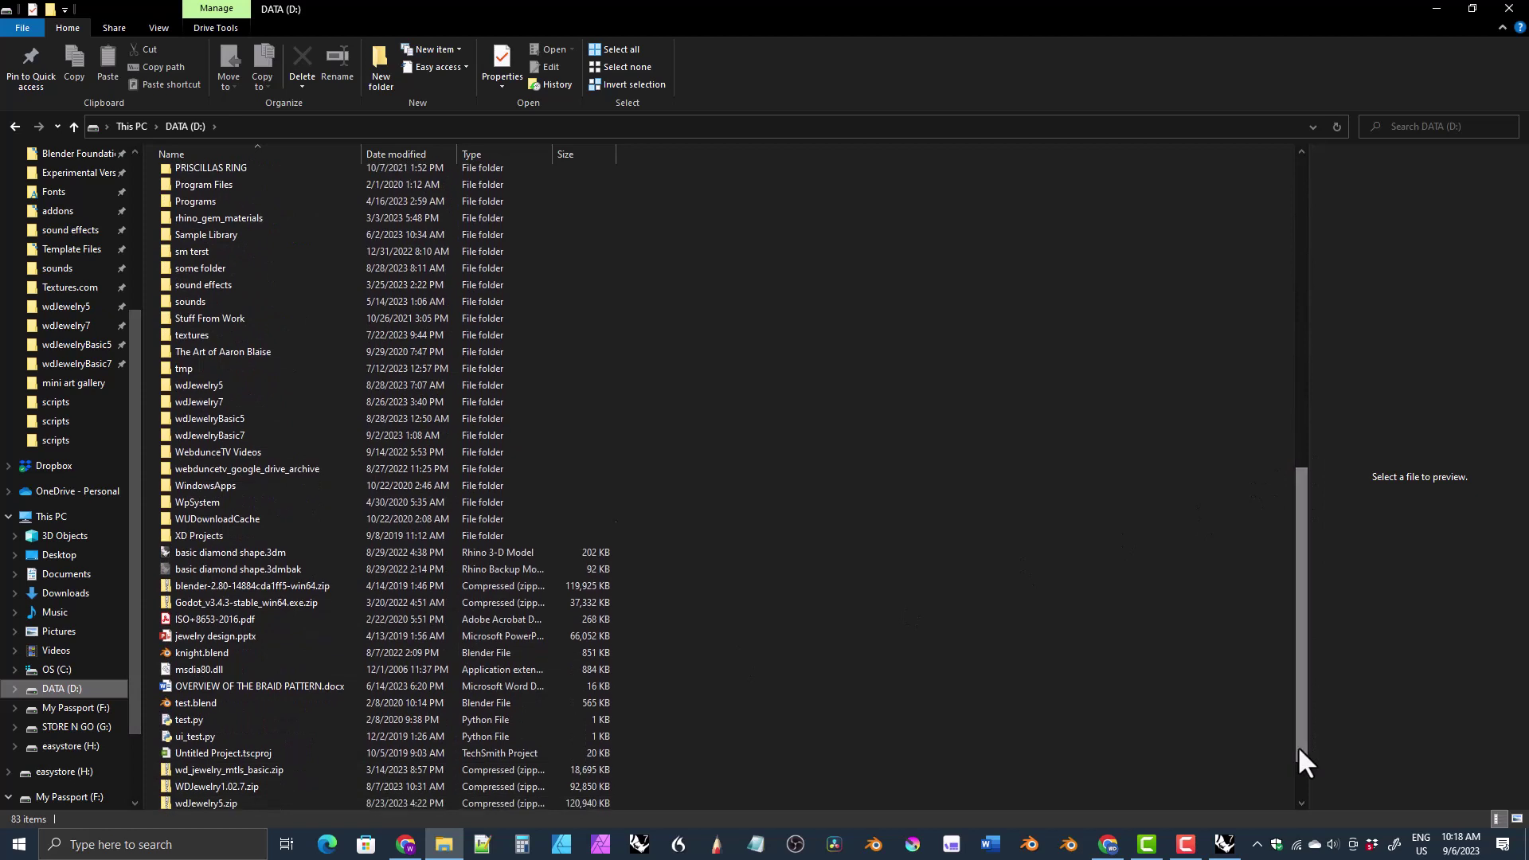
{"action": "double_click", "coordinate": [169, 387]}
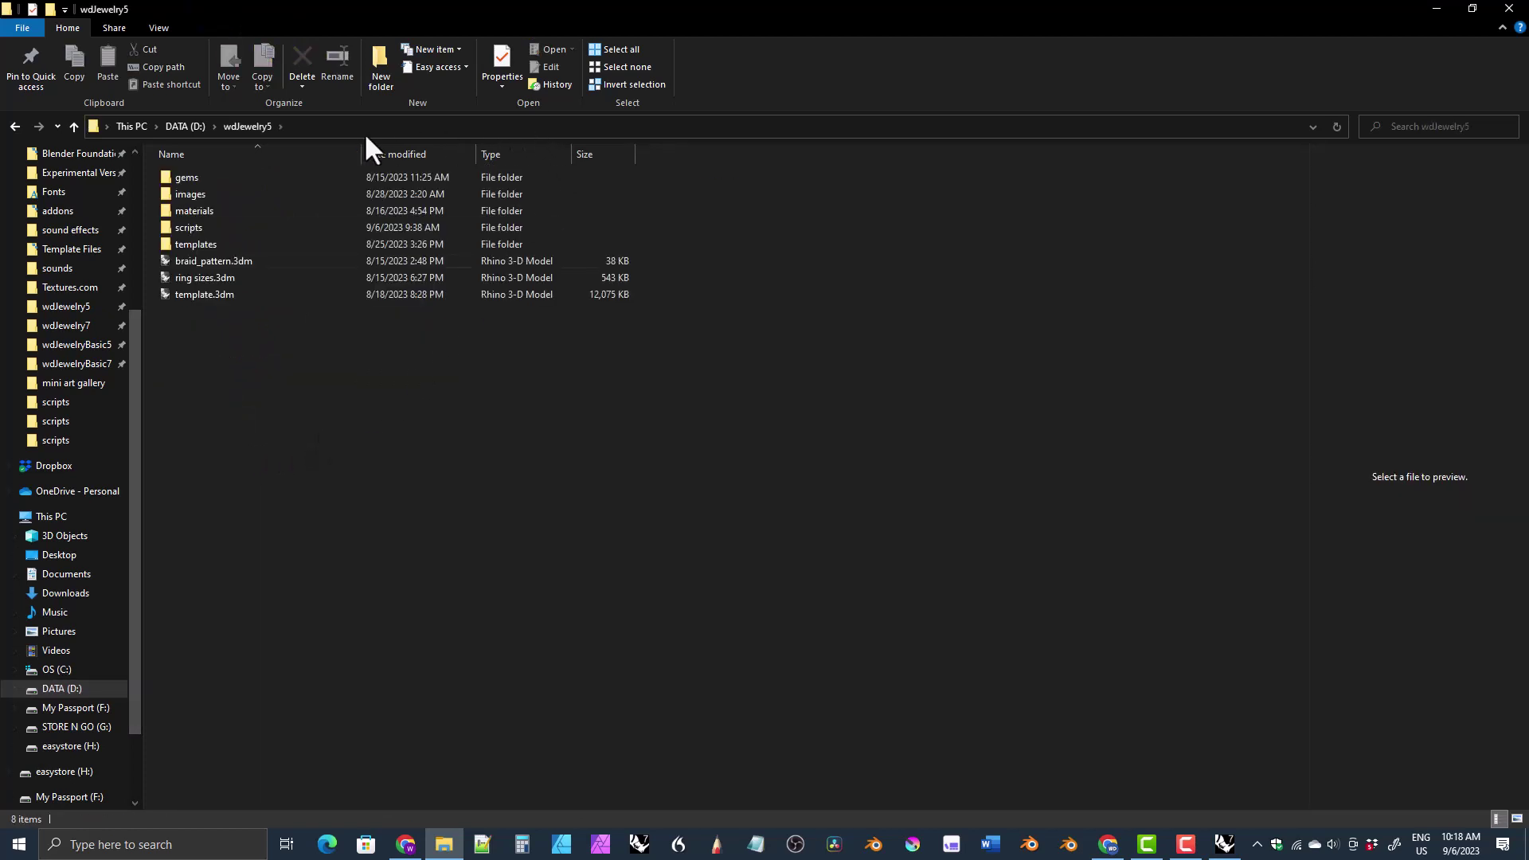
{"action": "right_click", "coordinate": [430, 126]}
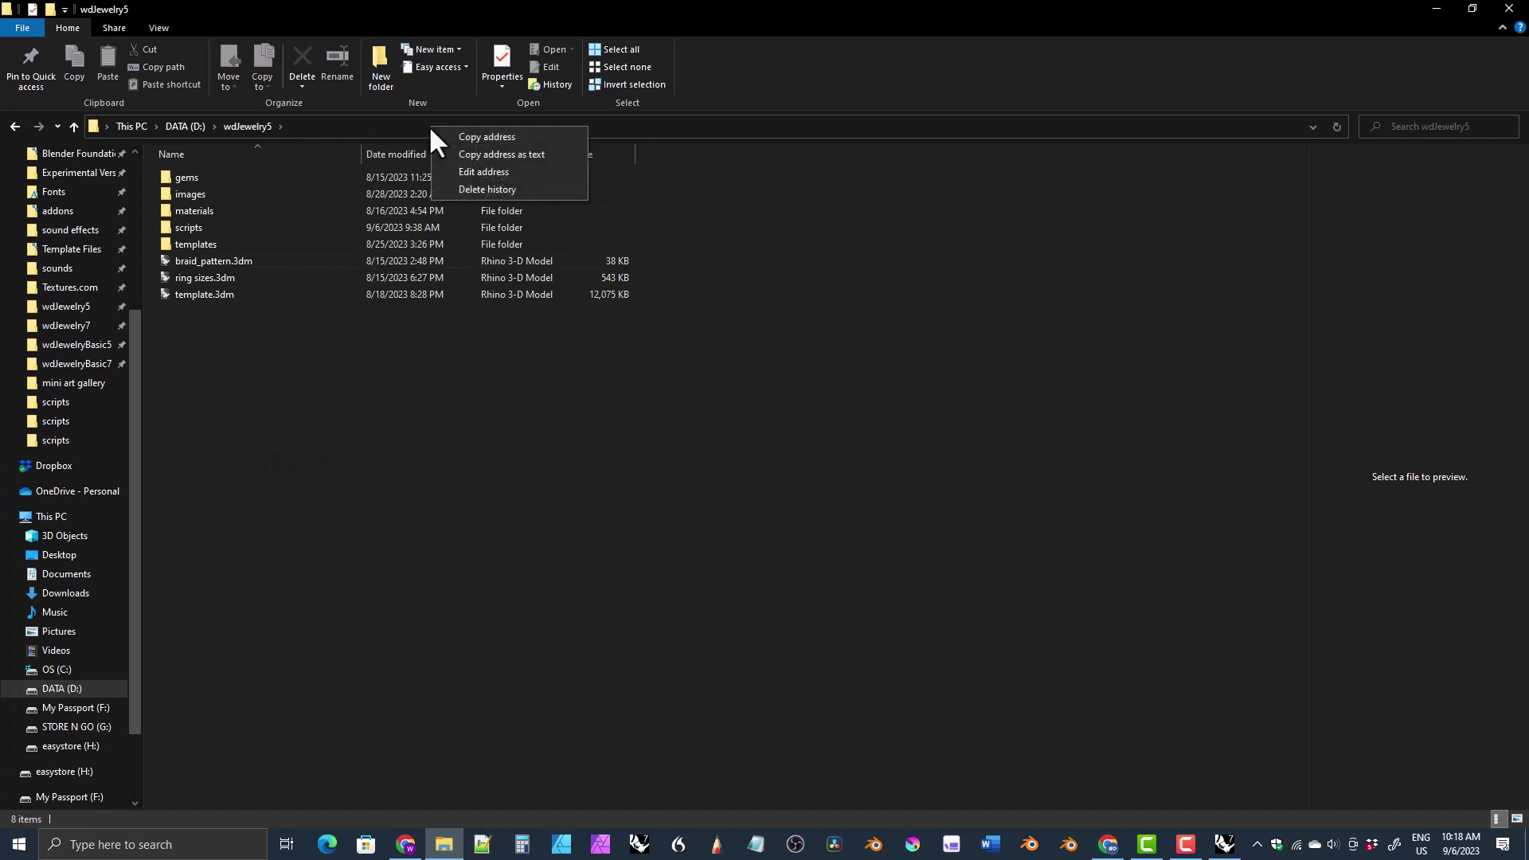
{"action": "left_click", "coordinate": [494, 135]}
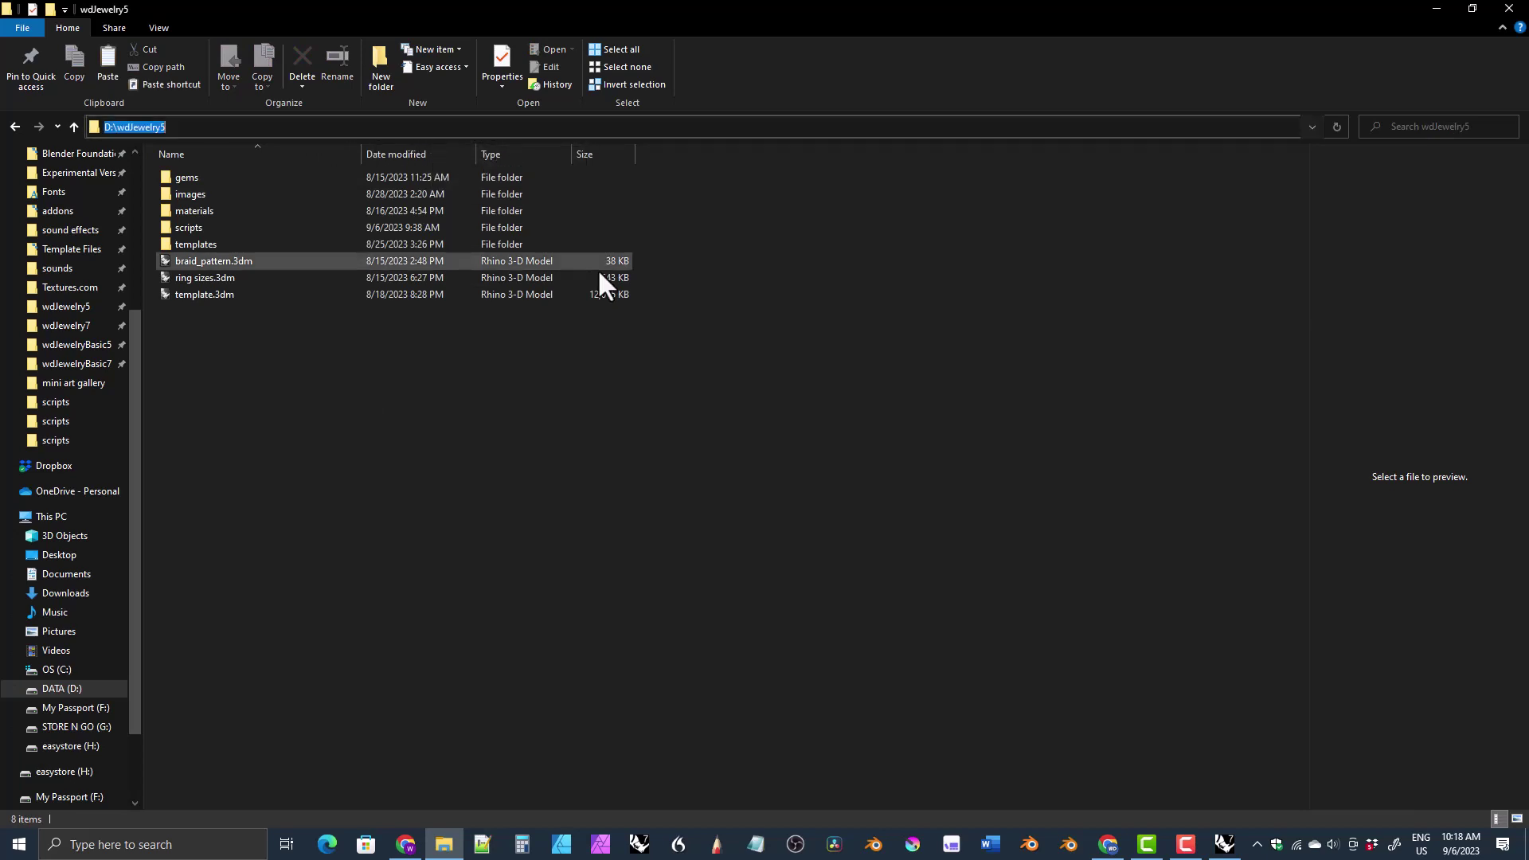
- Switch back to Rhino's Grasshopper window and set the Library Directory panel to D:\wdJewelry5
{"action": "left_click", "coordinate": [1225, 844]}
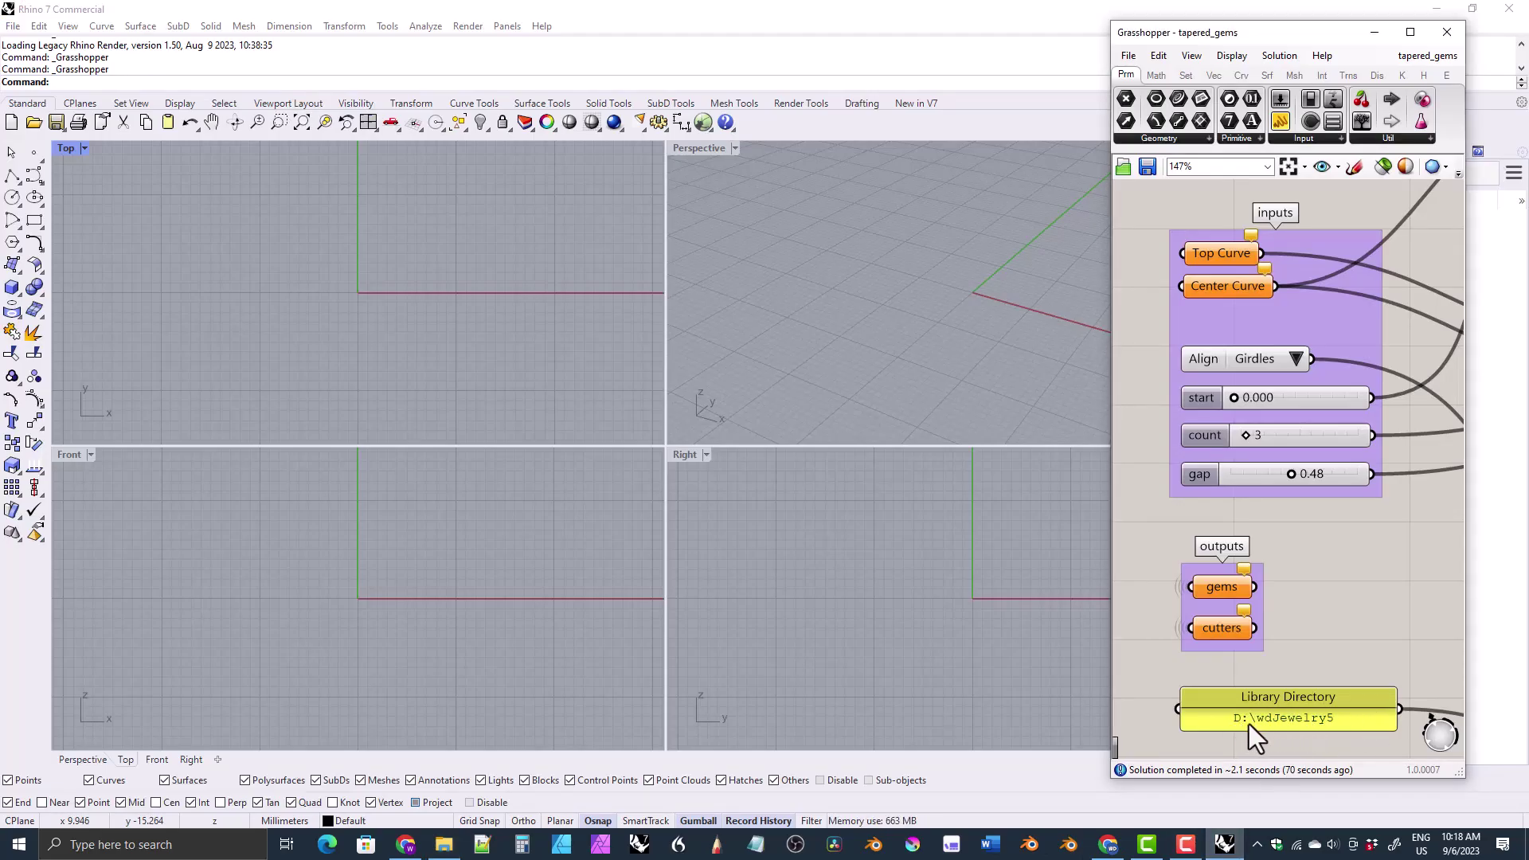
{"action": "double_click", "coordinate": [1280, 722]}
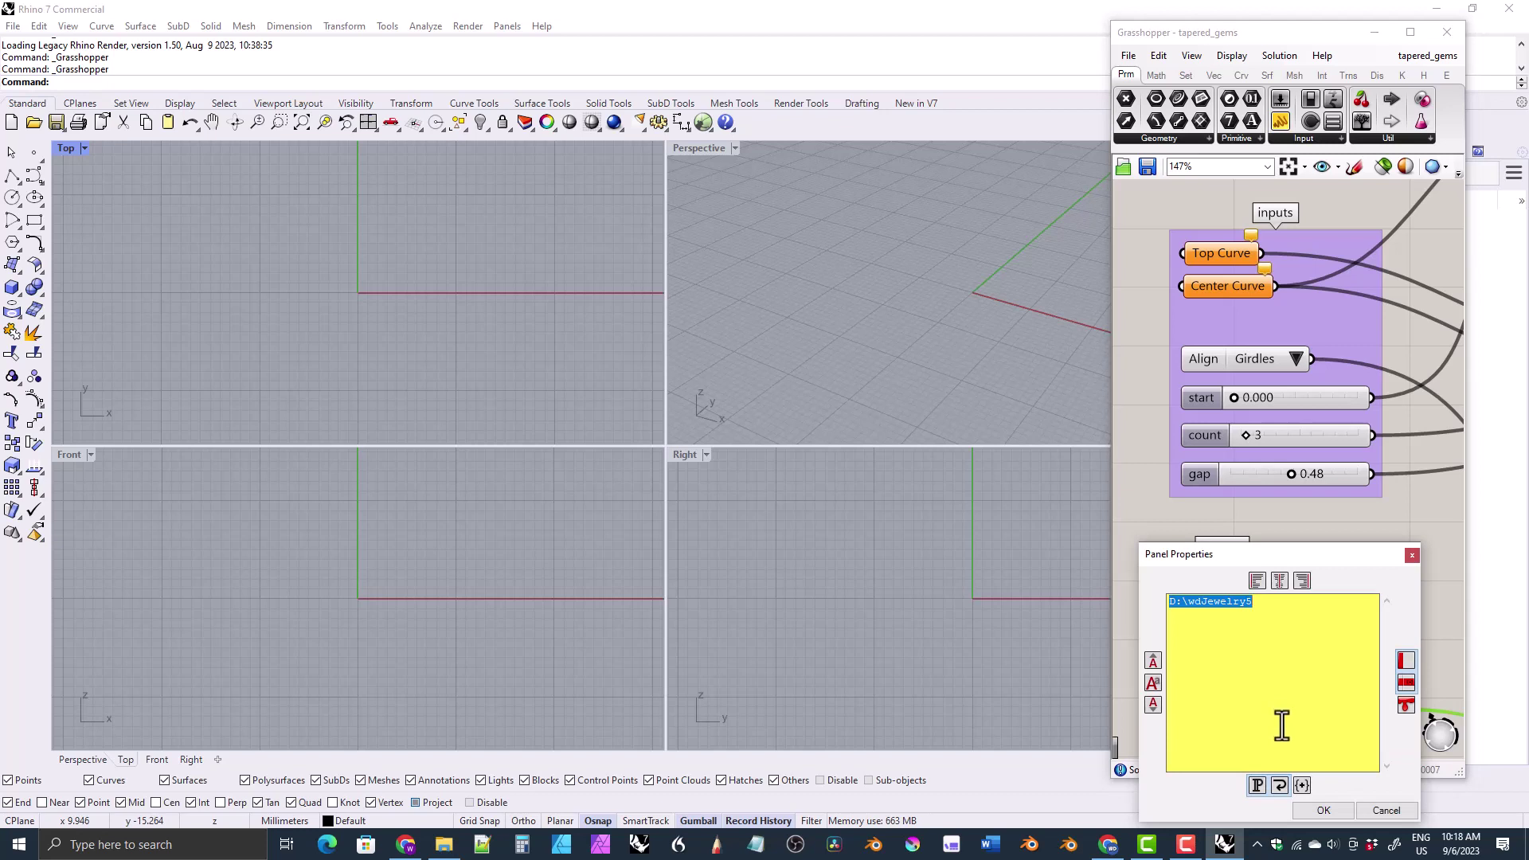
{"action": "left_click", "coordinate": [1223, 704]}
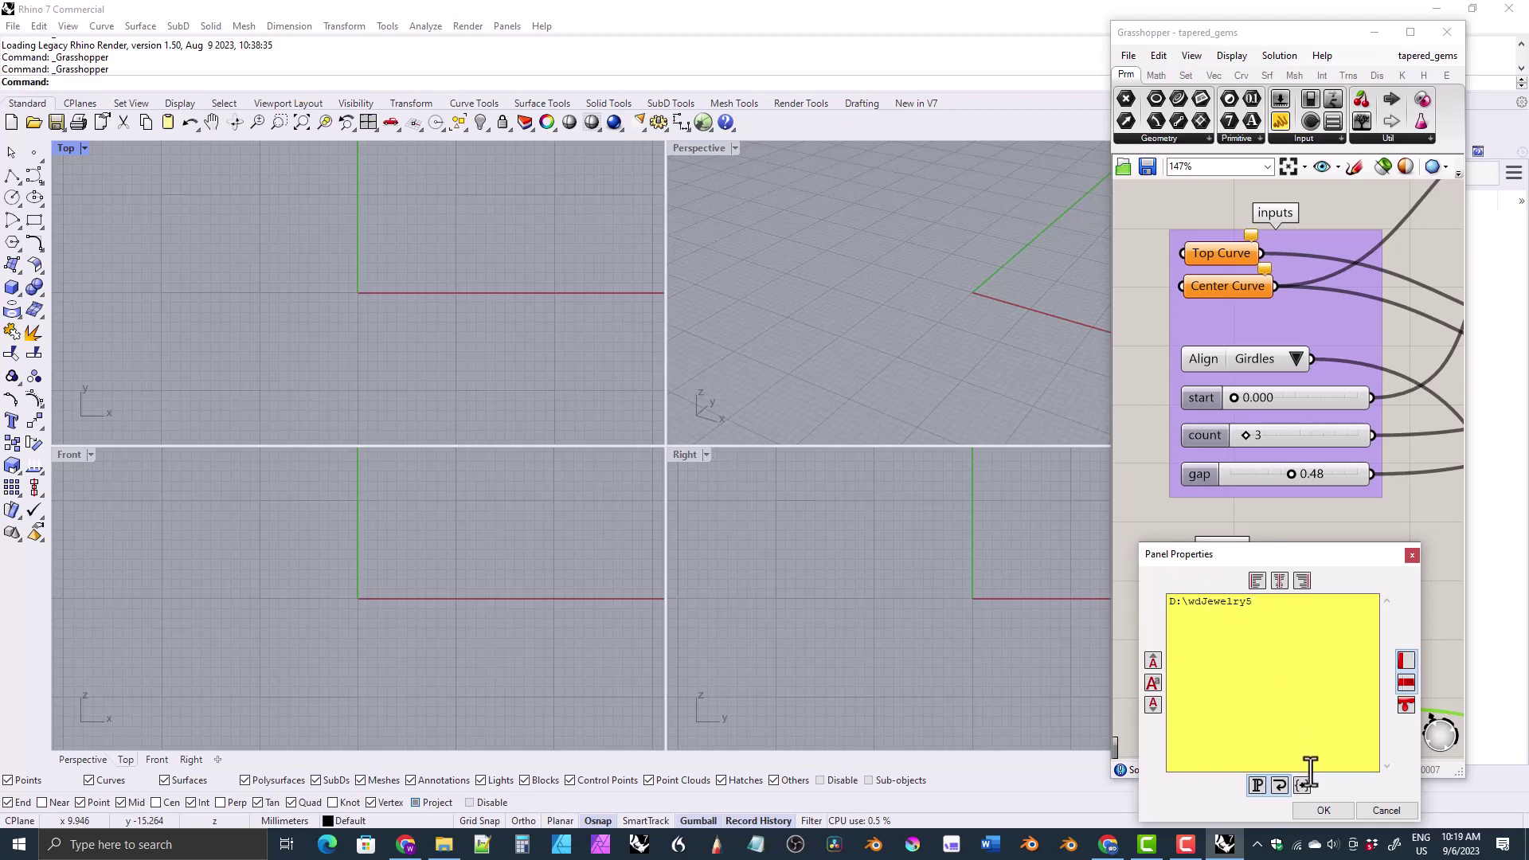
{"action": "left_click", "coordinate": [1314, 808]}
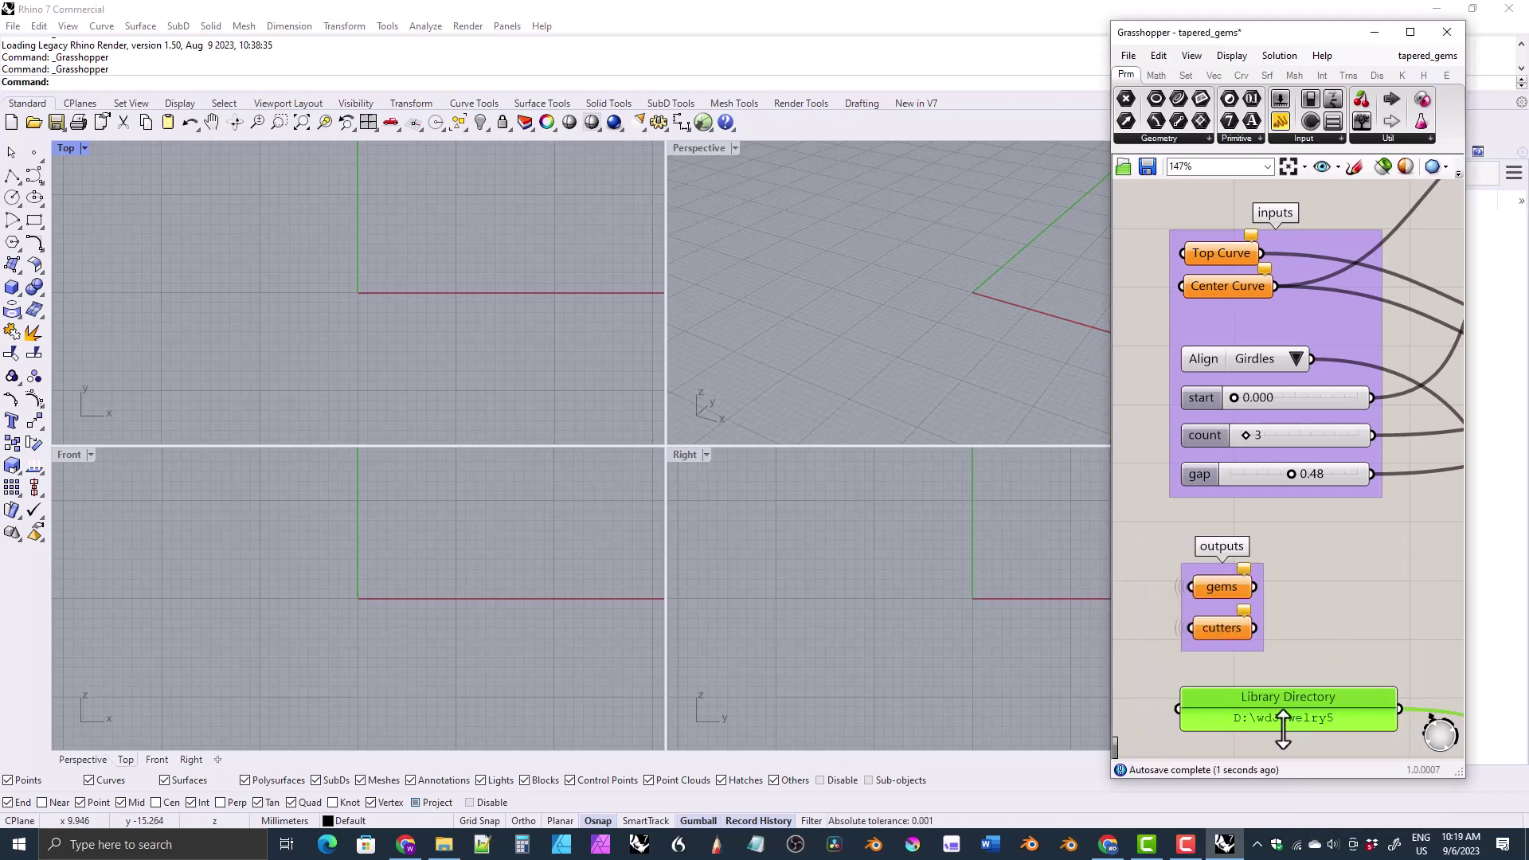
- Try an invalid folder in the Library Directory panel by adding ghhgvhvhg to the end of its path
{"action": "left_click_drag", "start_coordinate": [1279, 724], "coordinate": [1276, 724]}
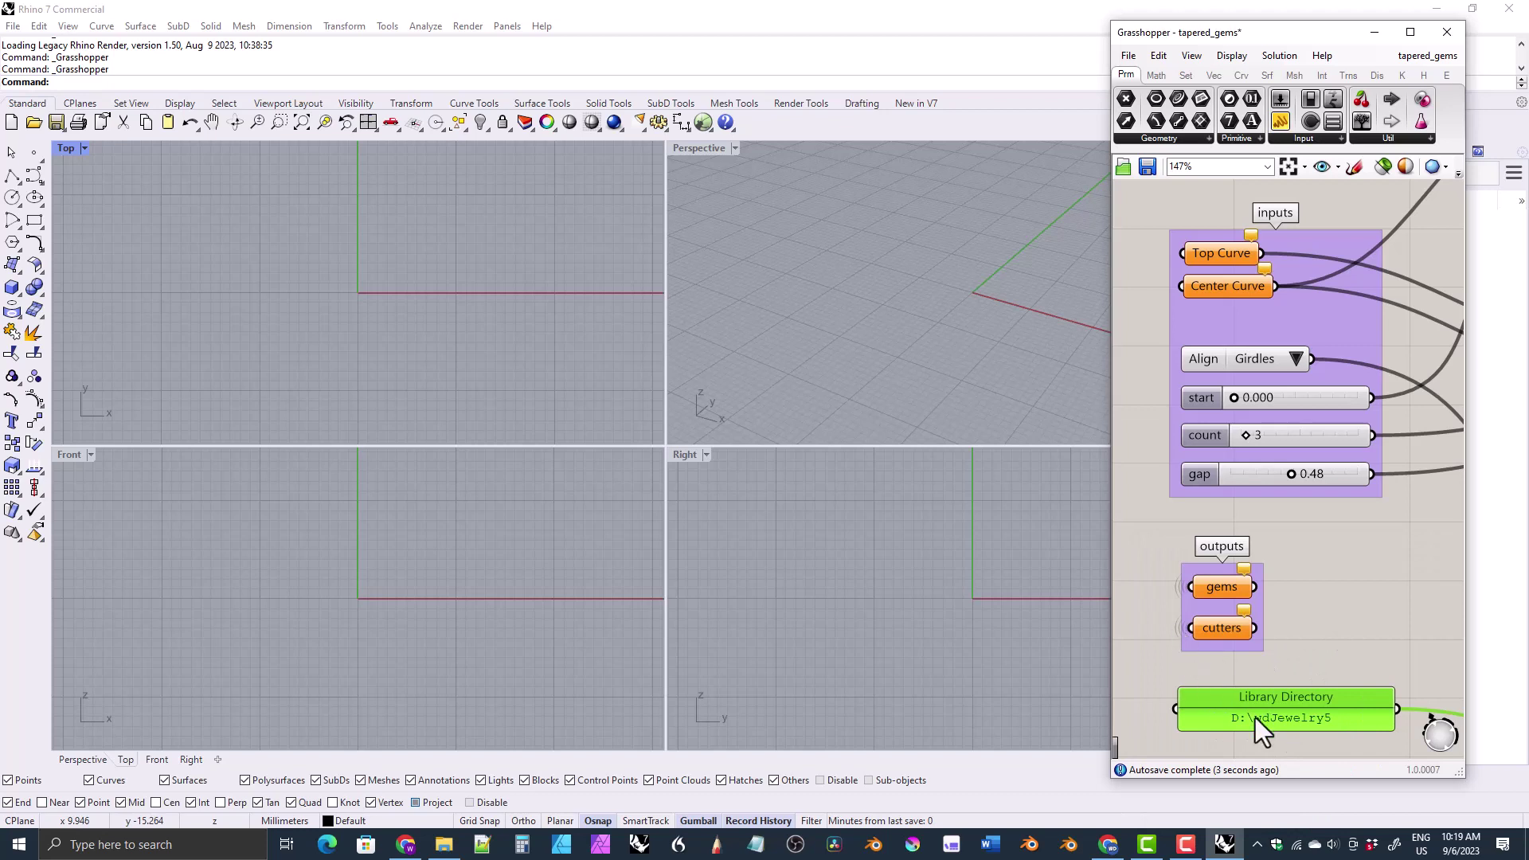
{"action": "double_click", "coordinate": [1256, 718]}
{"action": "left_click", "coordinate": [1245, 613]}
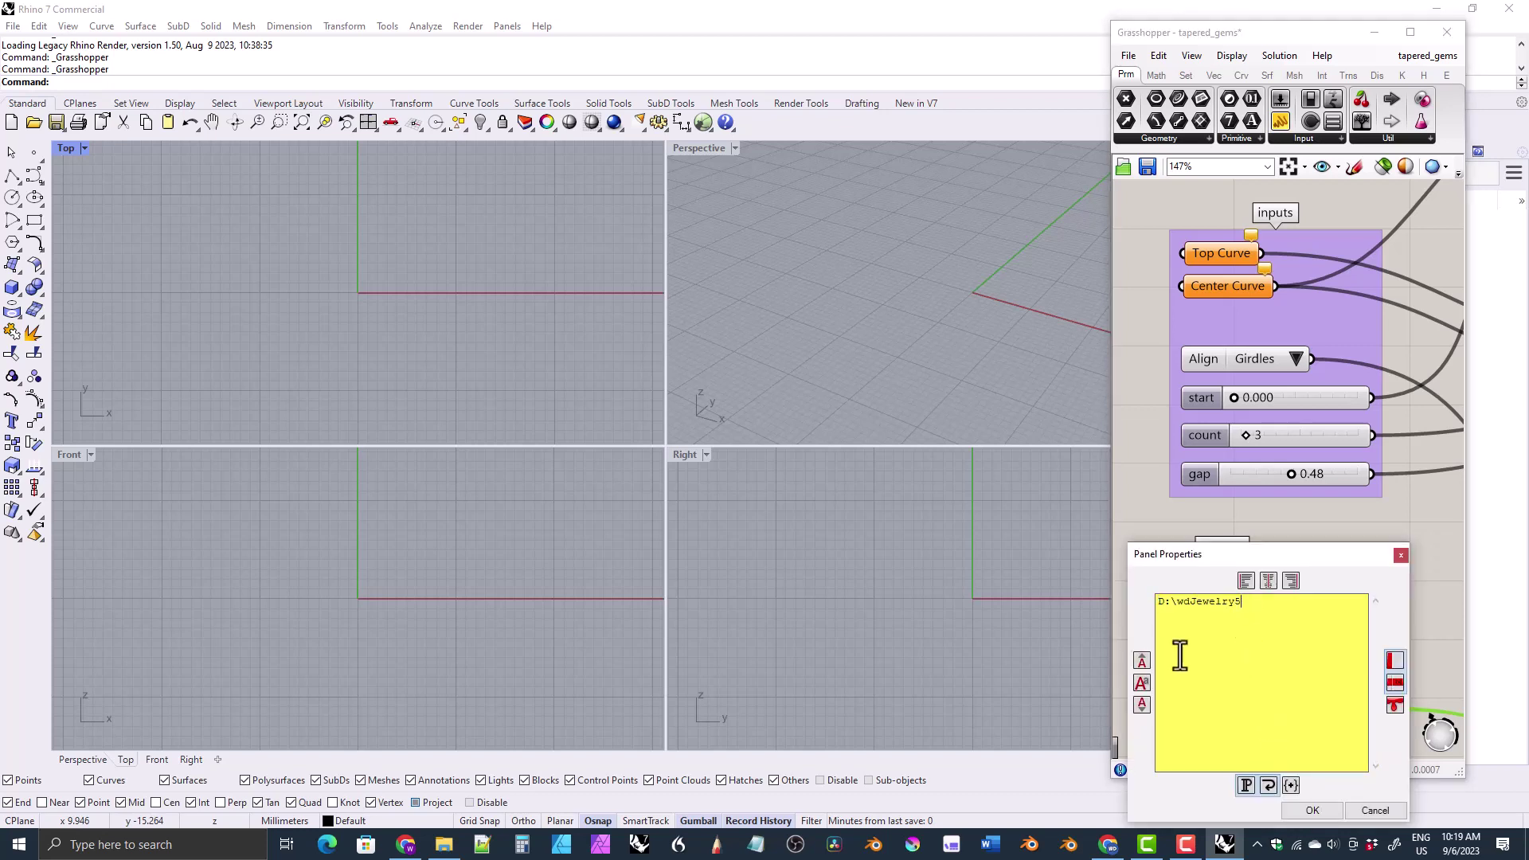
{"action": "type", "text": "ghhgvhvhg"}
{"action": "left_click", "coordinate": [1293, 807]}
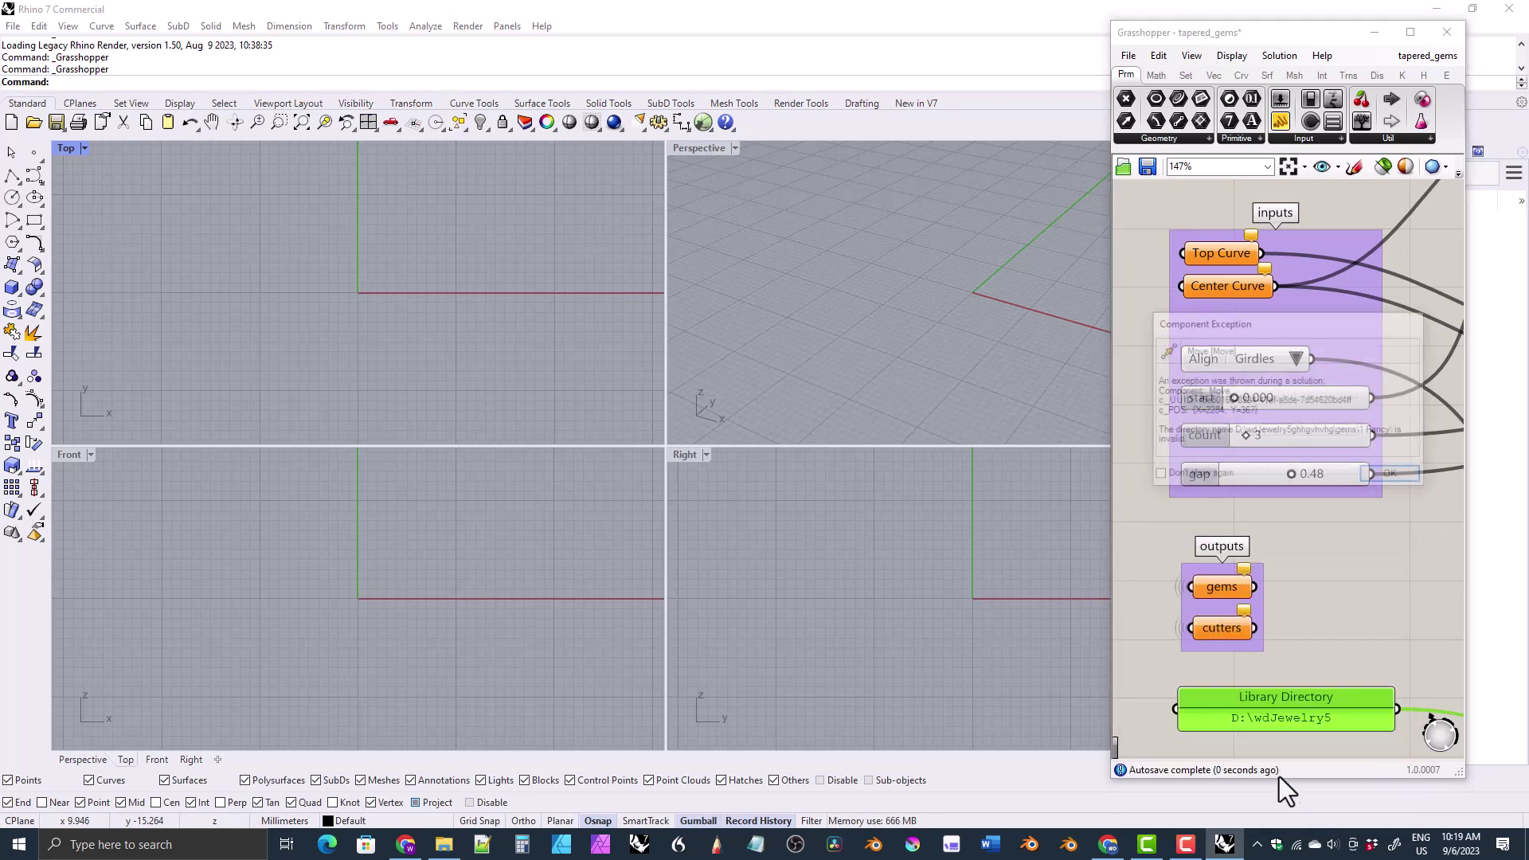
{"action": "left_click", "coordinate": [1379, 477]}
{"action": "left_click", "coordinate": [1387, 477]}
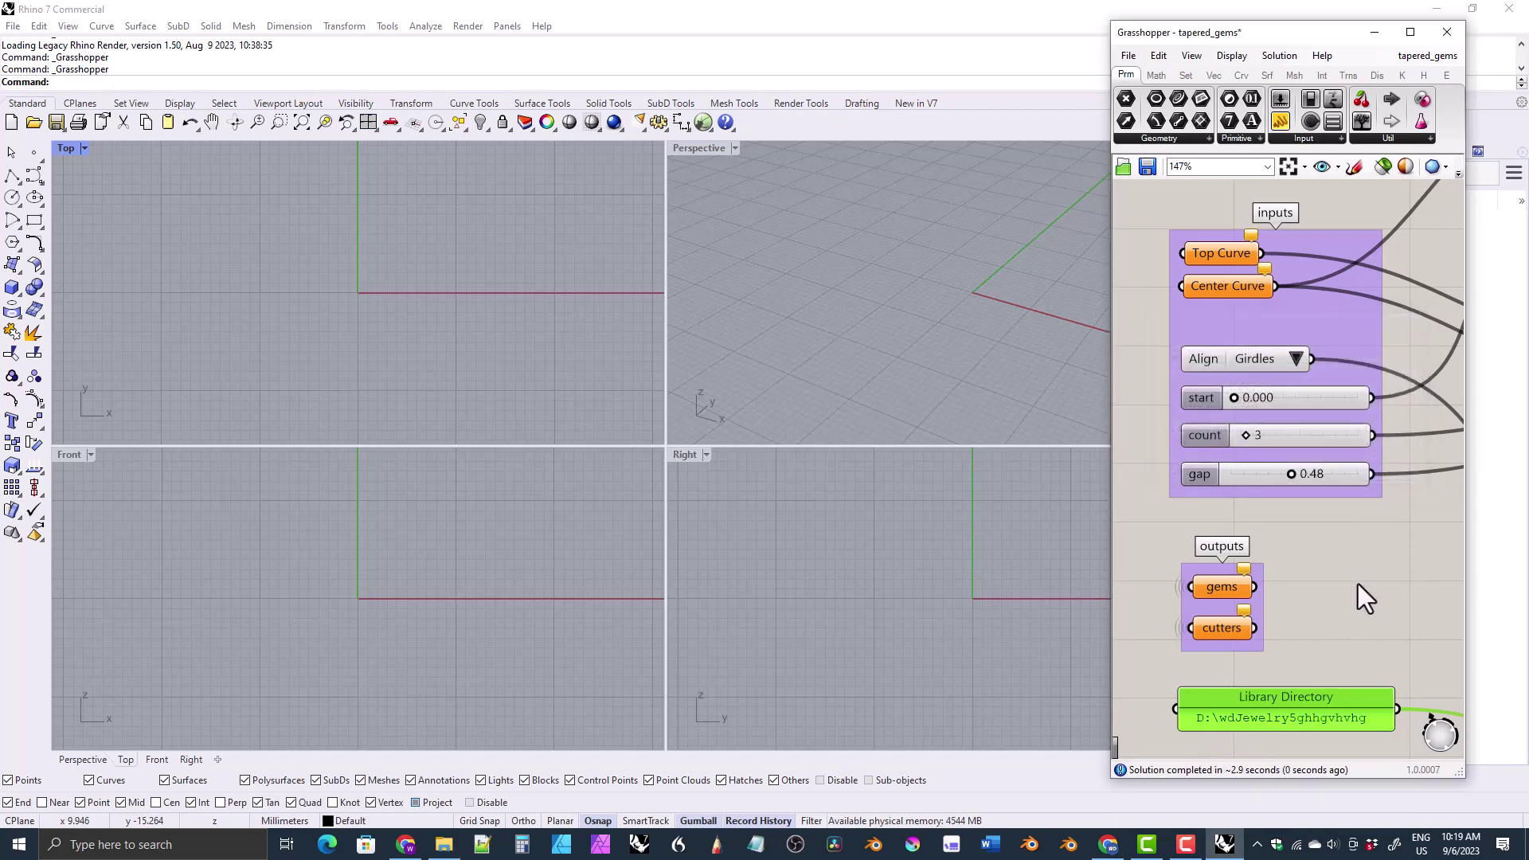
- Replace the whole Library Directory path with the copied folder address D:\wdJewelry5
{"action": "double_click", "coordinate": [1268, 719]}
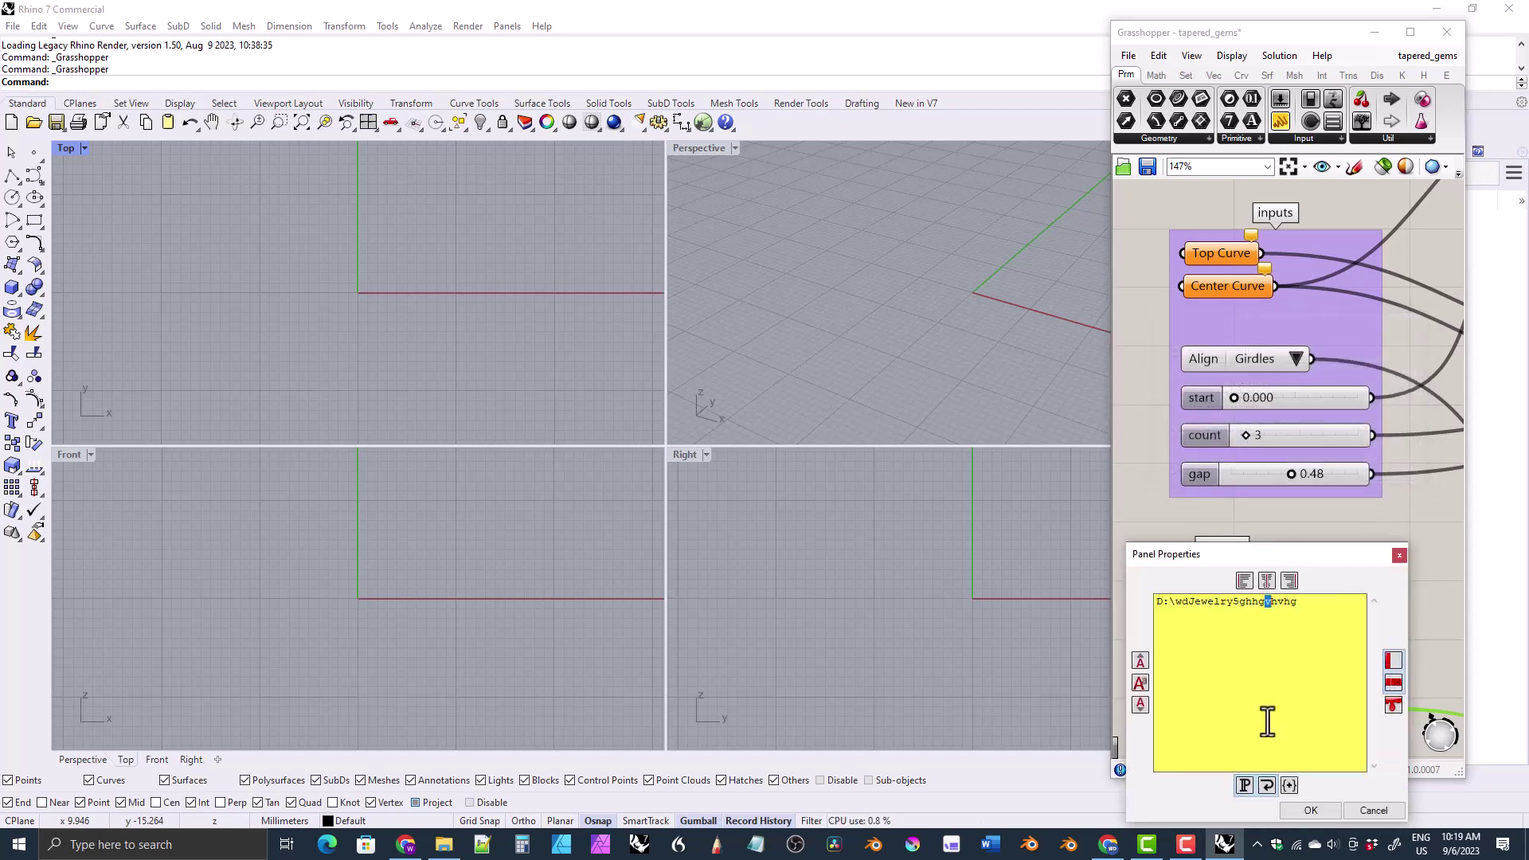
{"action": "left_click_drag", "start_coordinate": [1306, 601], "coordinate": [1189, 609]}
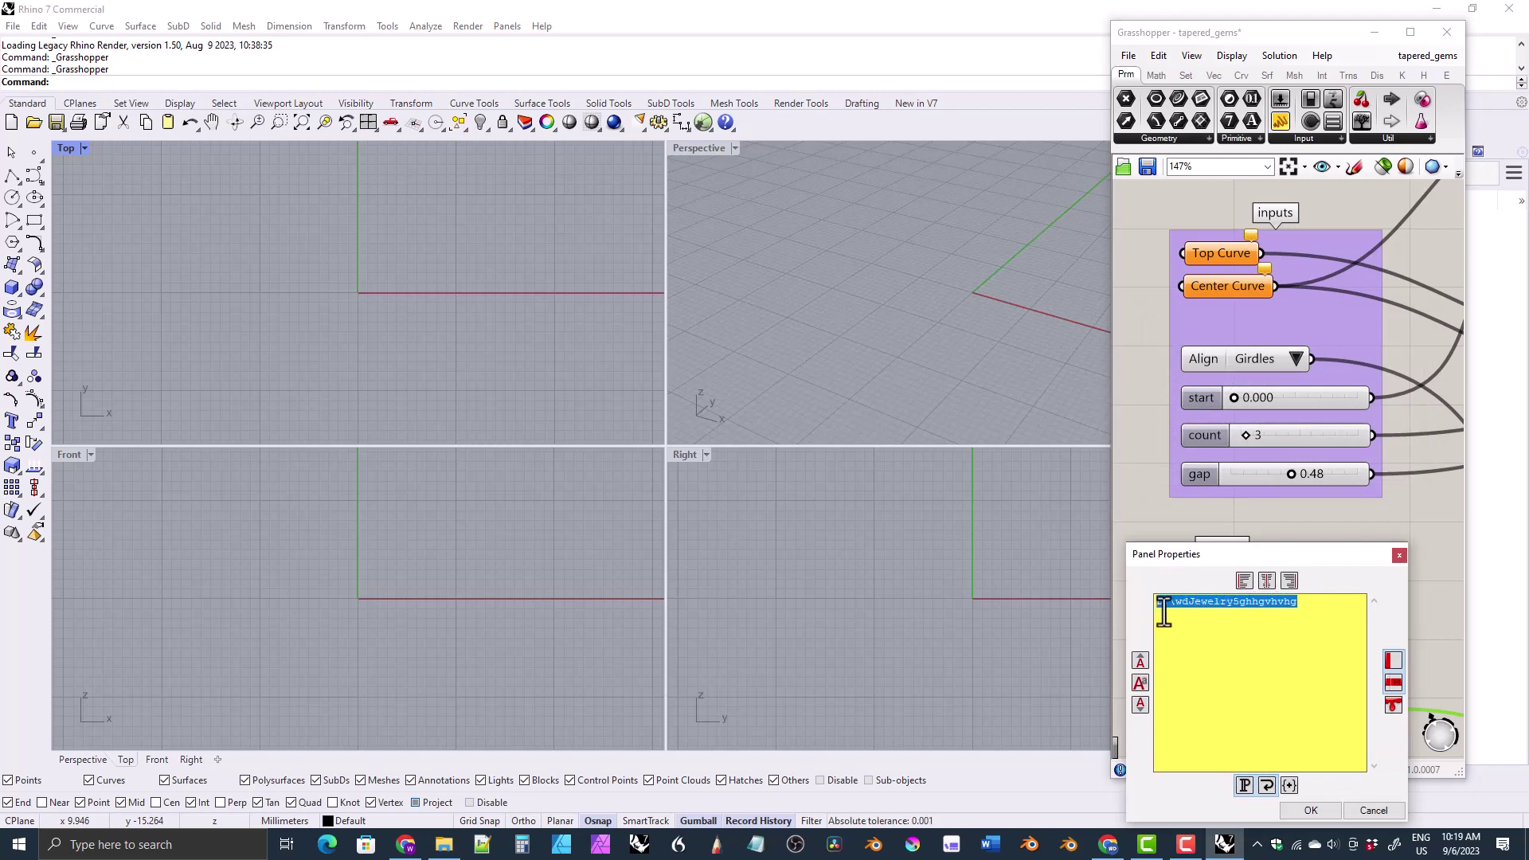
{"action": "key", "text": "ctrl+v"}
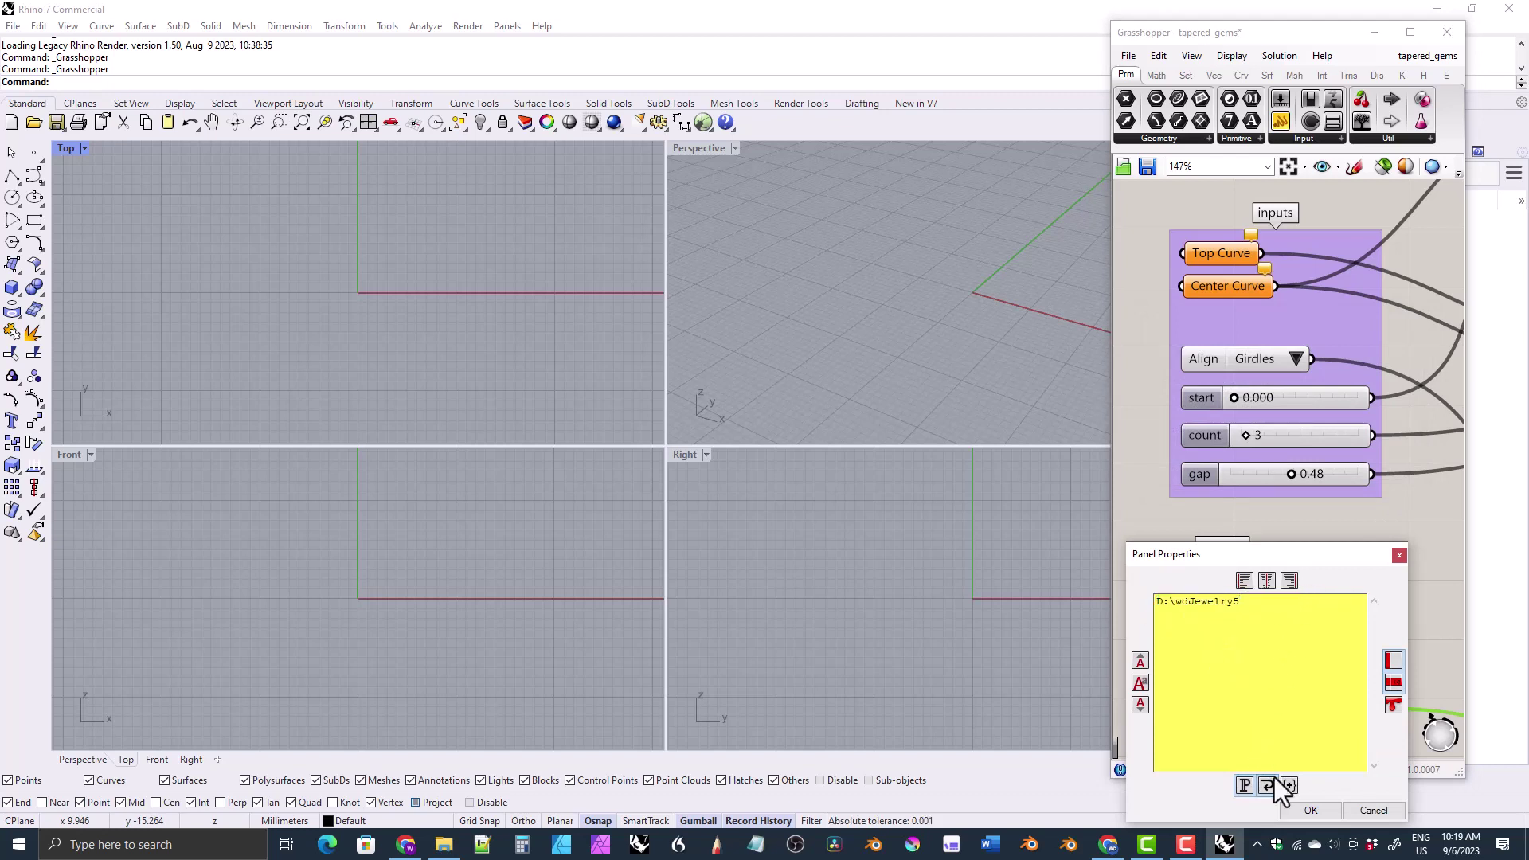
{"action": "left_click", "coordinate": [1298, 813]}
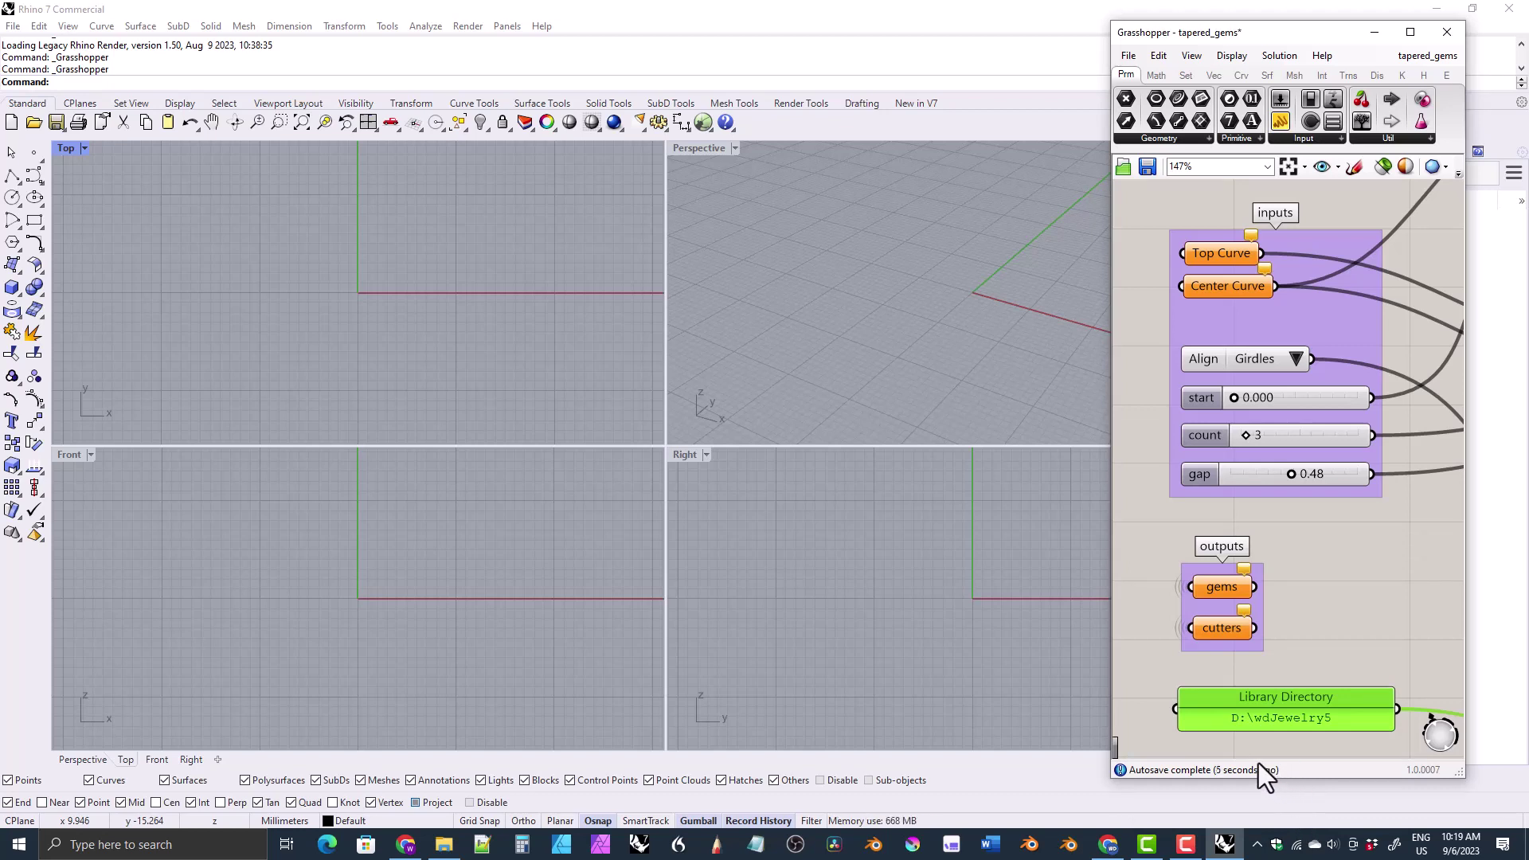
- Maximize the Top viewport, leaving free space below the X axis, and bring up the curve tools
{"action": "double_click", "coordinate": [66, 154]}
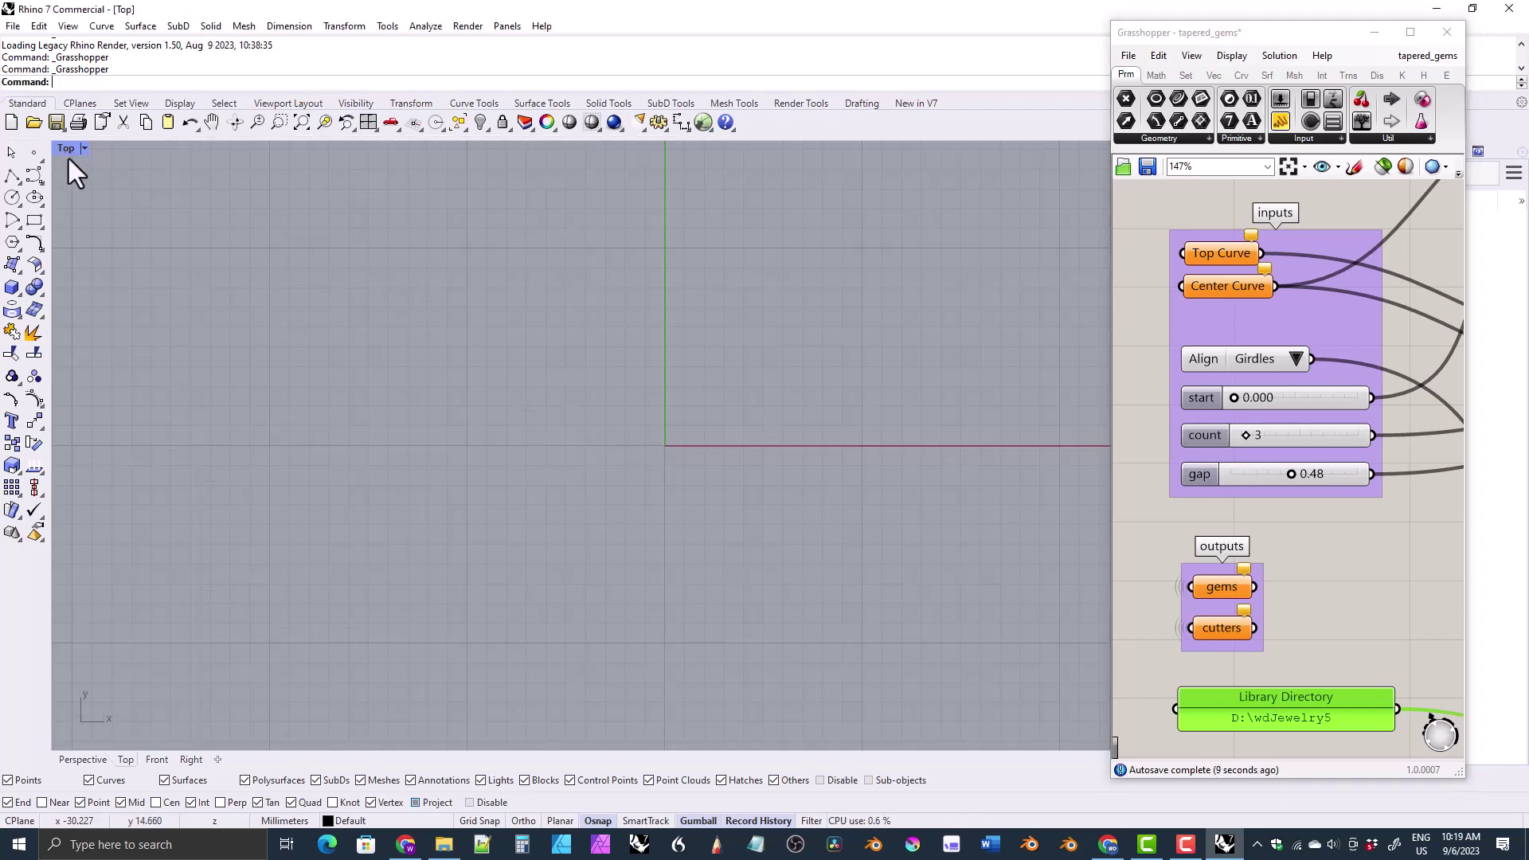
{"action": "right_click_drag", "start_coordinate": [565, 358], "coordinate": [406, 377]}
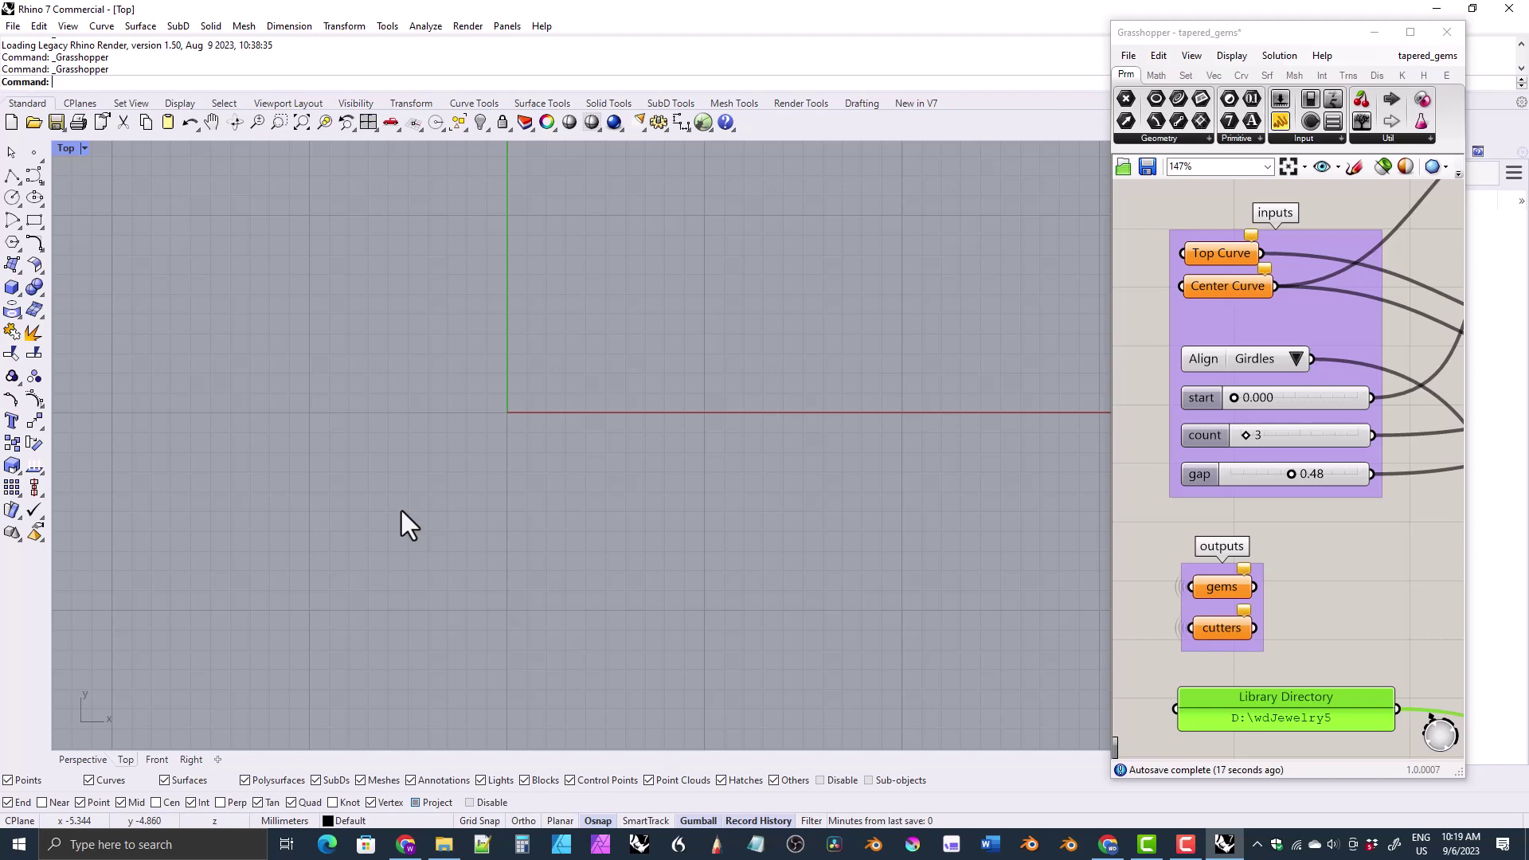
{"action": "right_click_drag", "start_coordinate": [620, 503], "coordinate": [676, 409]}
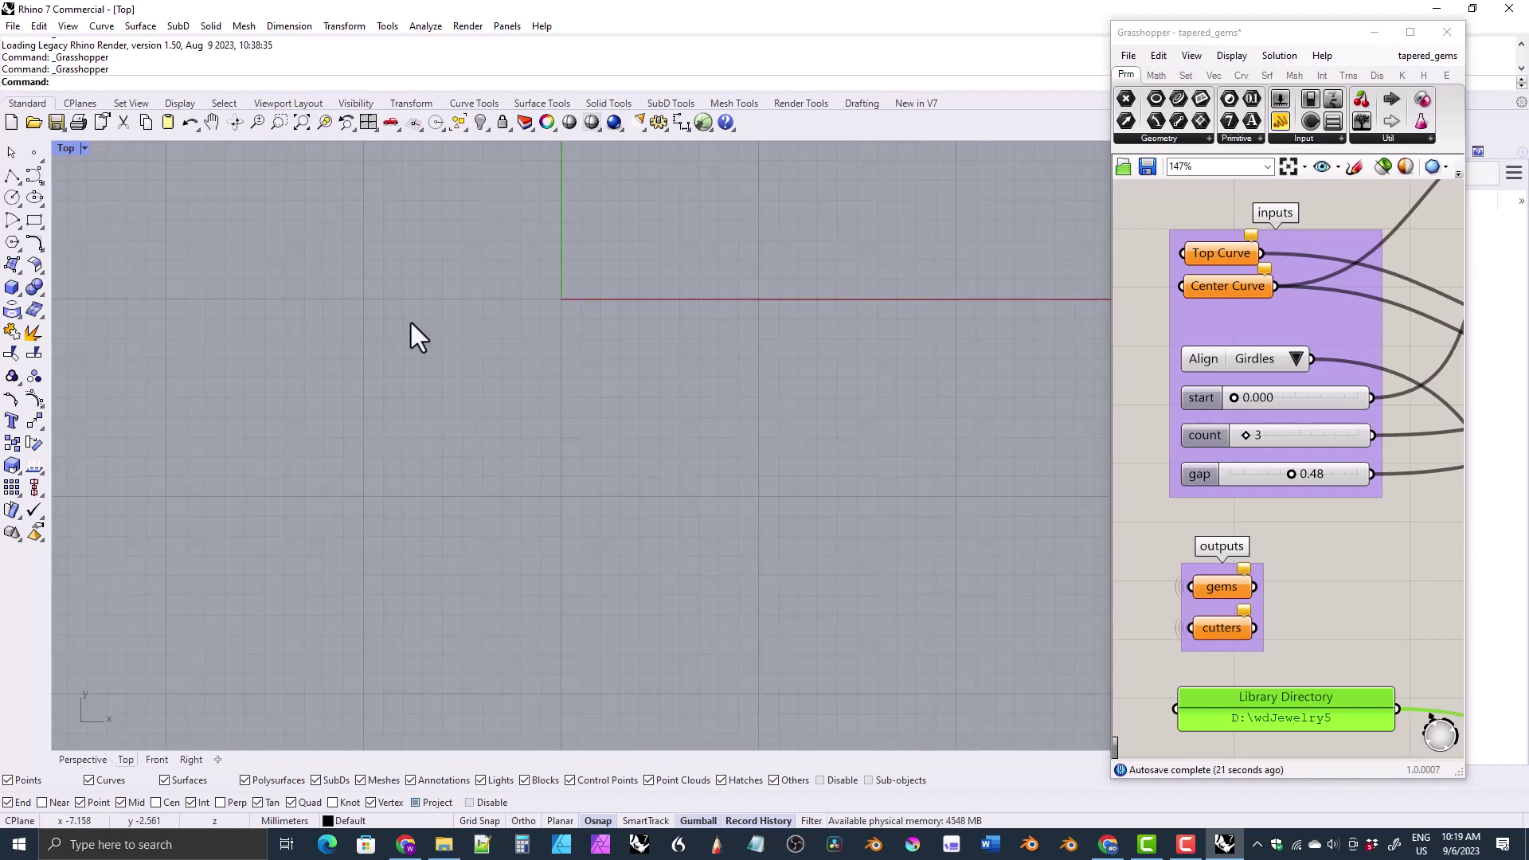
{"action": "left_click", "coordinate": [460, 102]}
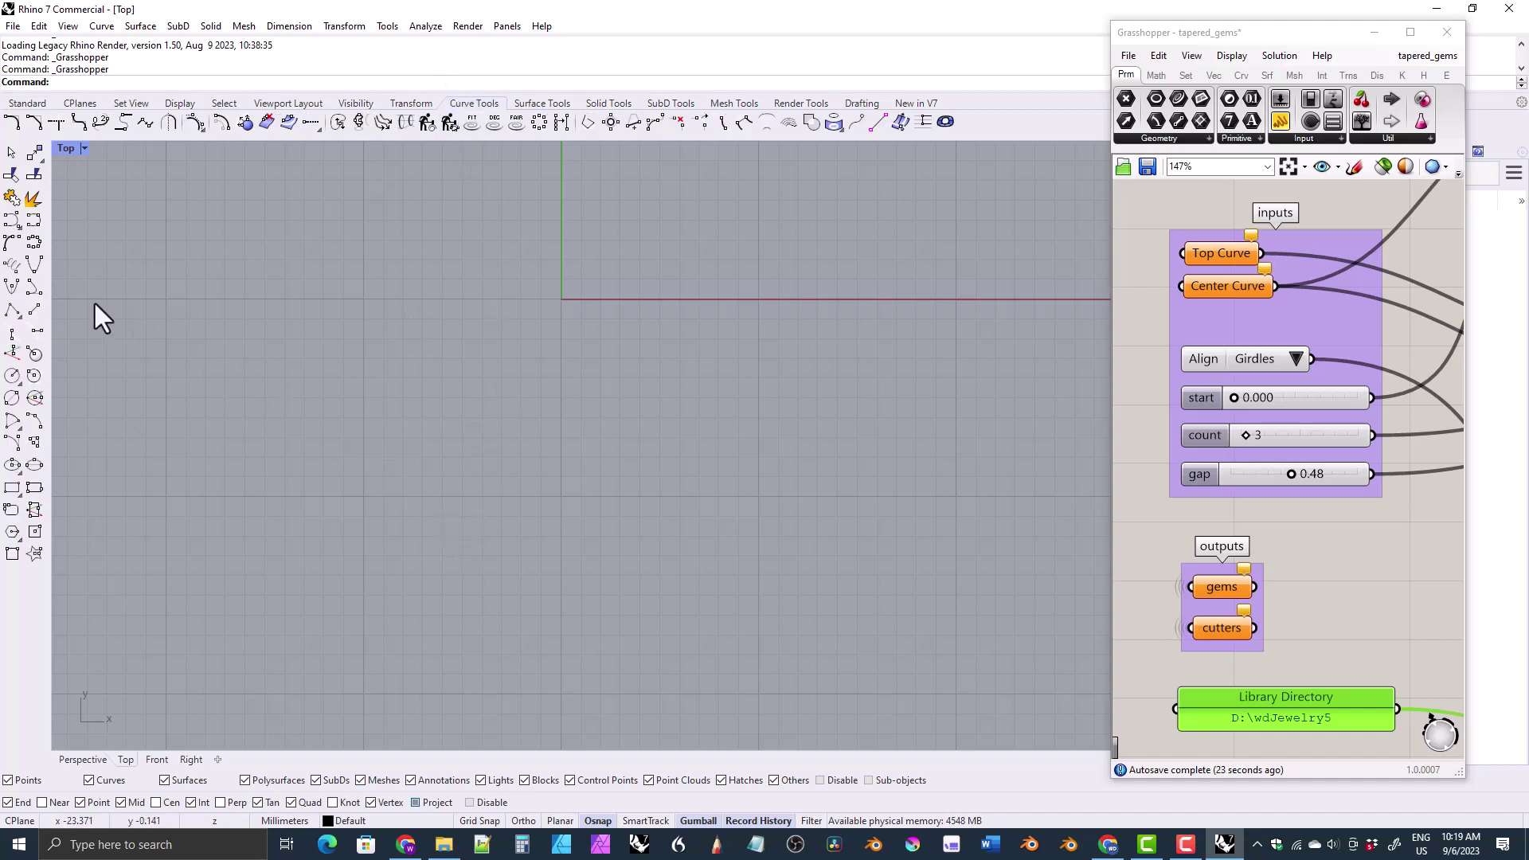
- Draw a trial horizontal line about 25 mm long from right to left below the X axis, and delete it
{"action": "left_click", "coordinate": [34, 309]}
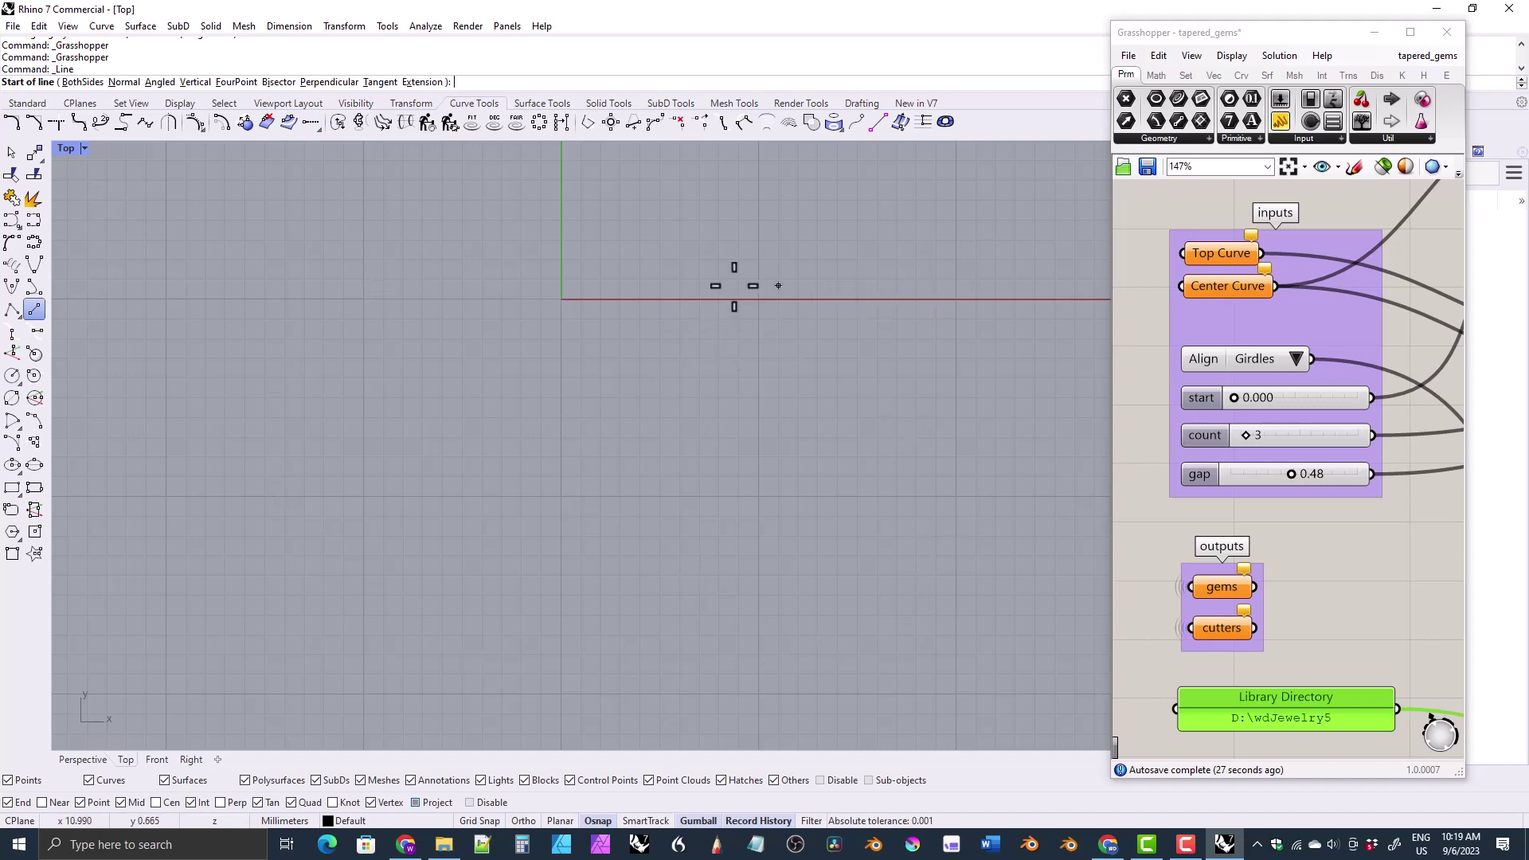
{"action": "mouse_move", "coordinate": [631, 518]}
{"action": "right_mouse_down"}
{"action": "mouse_move", "coordinate": [648, 505]}
{"action": "mouse_move", "coordinate": [635, 499]}
{"action": "right_mouse_up"}
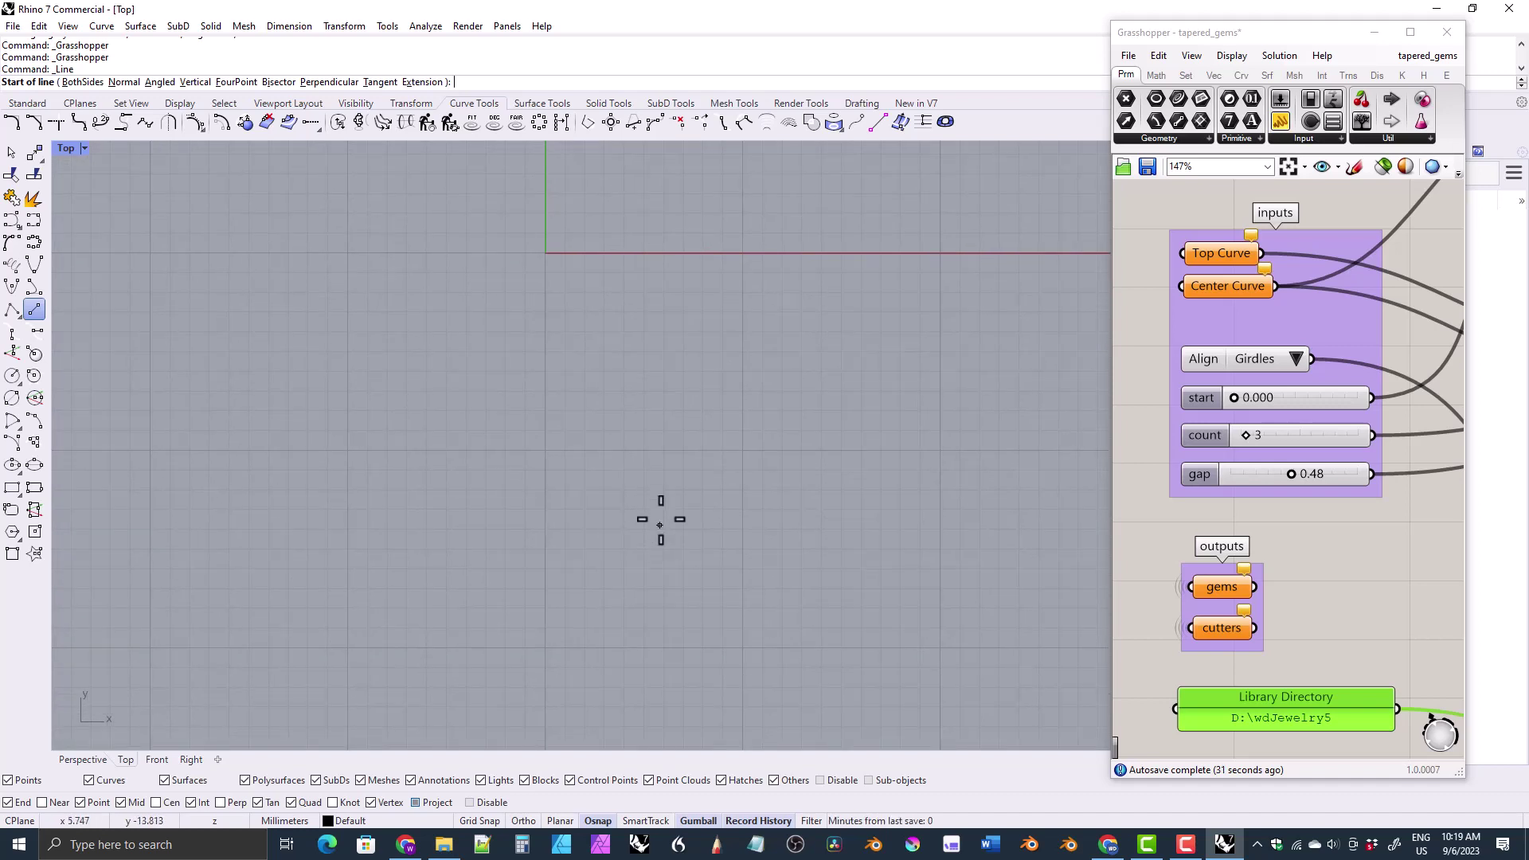
{"action": "left_click", "coordinate": [841, 415]}
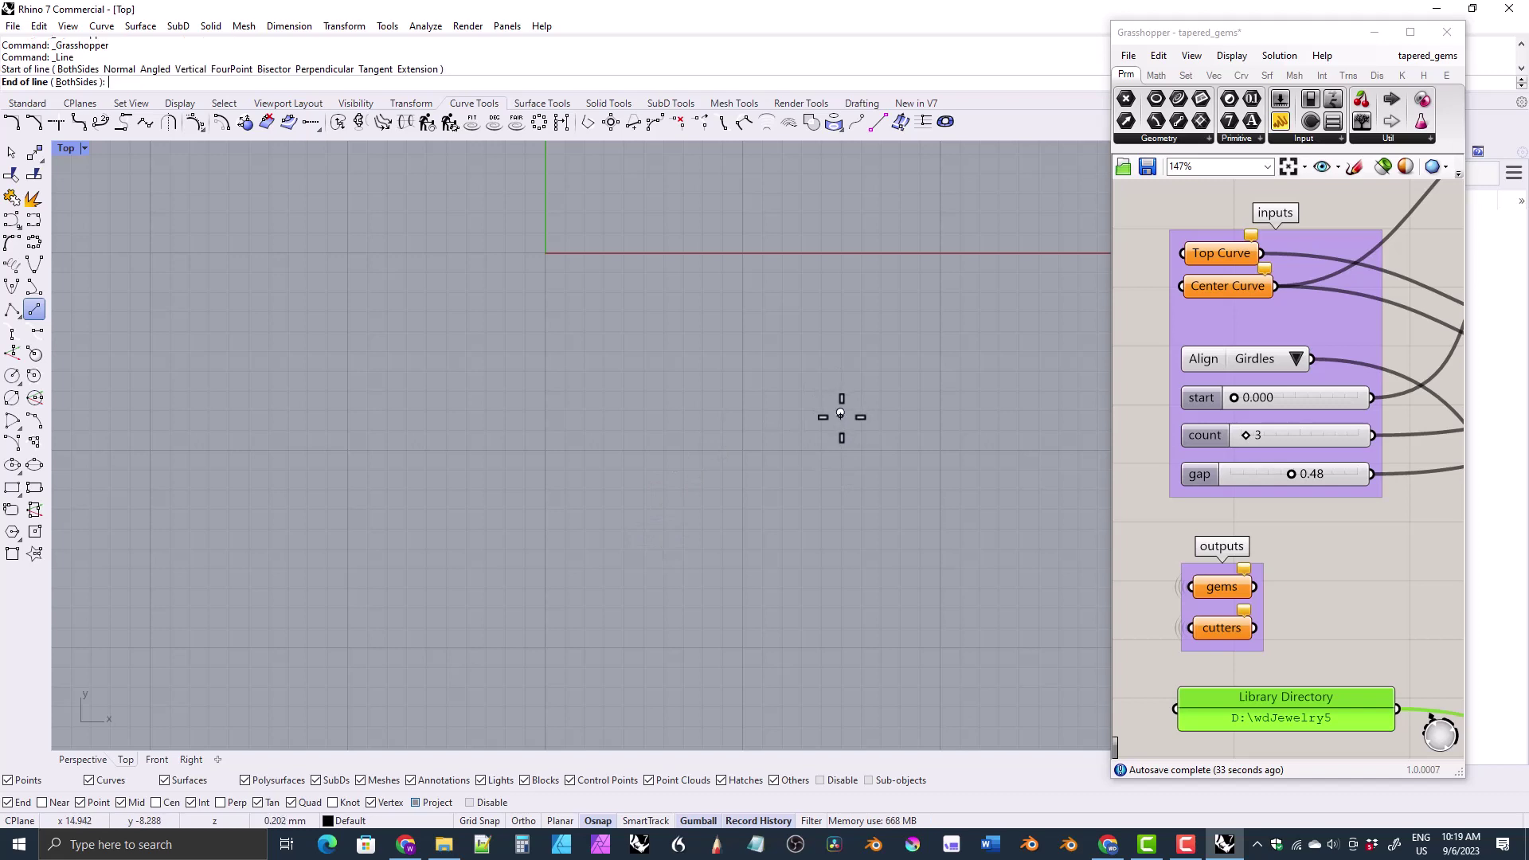
{"action": "key", "text": "F8"}
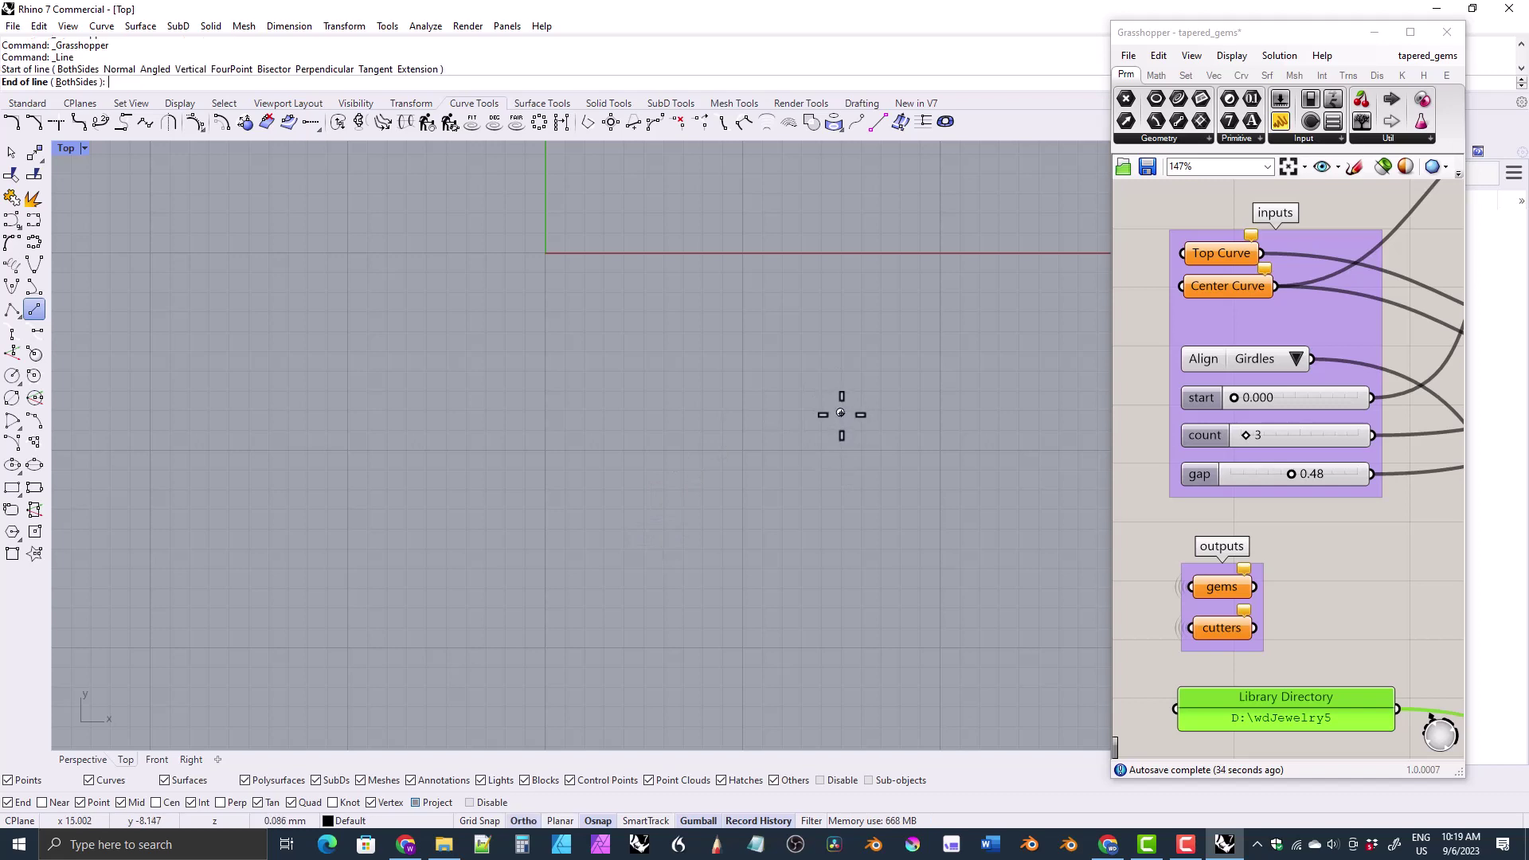
{"action": "left_click", "coordinate": [361, 421], "text": "shift"}
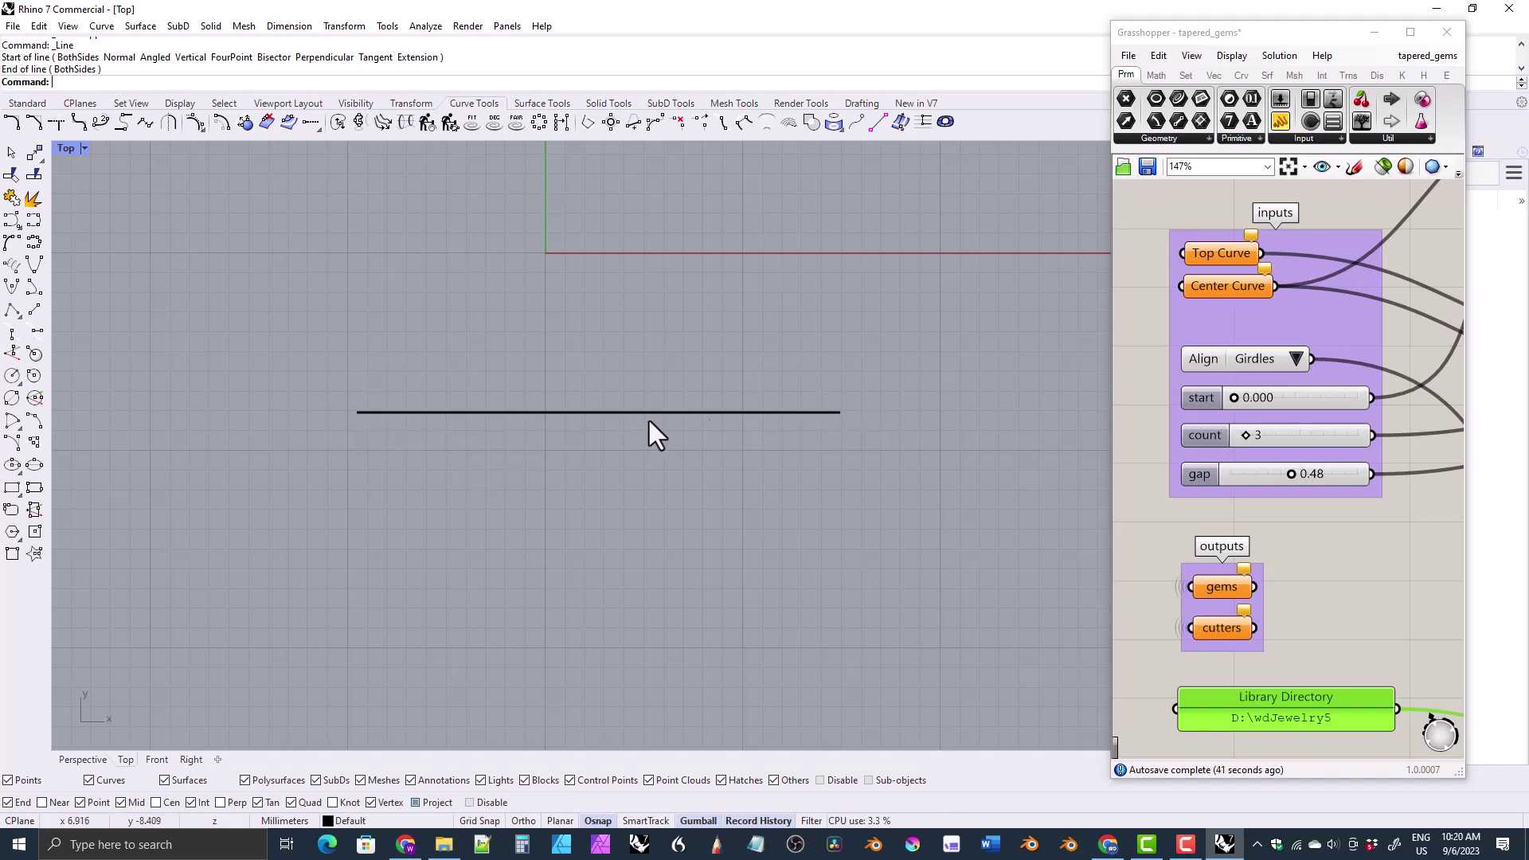
{"action": "left_click", "coordinate": [399, 413]}
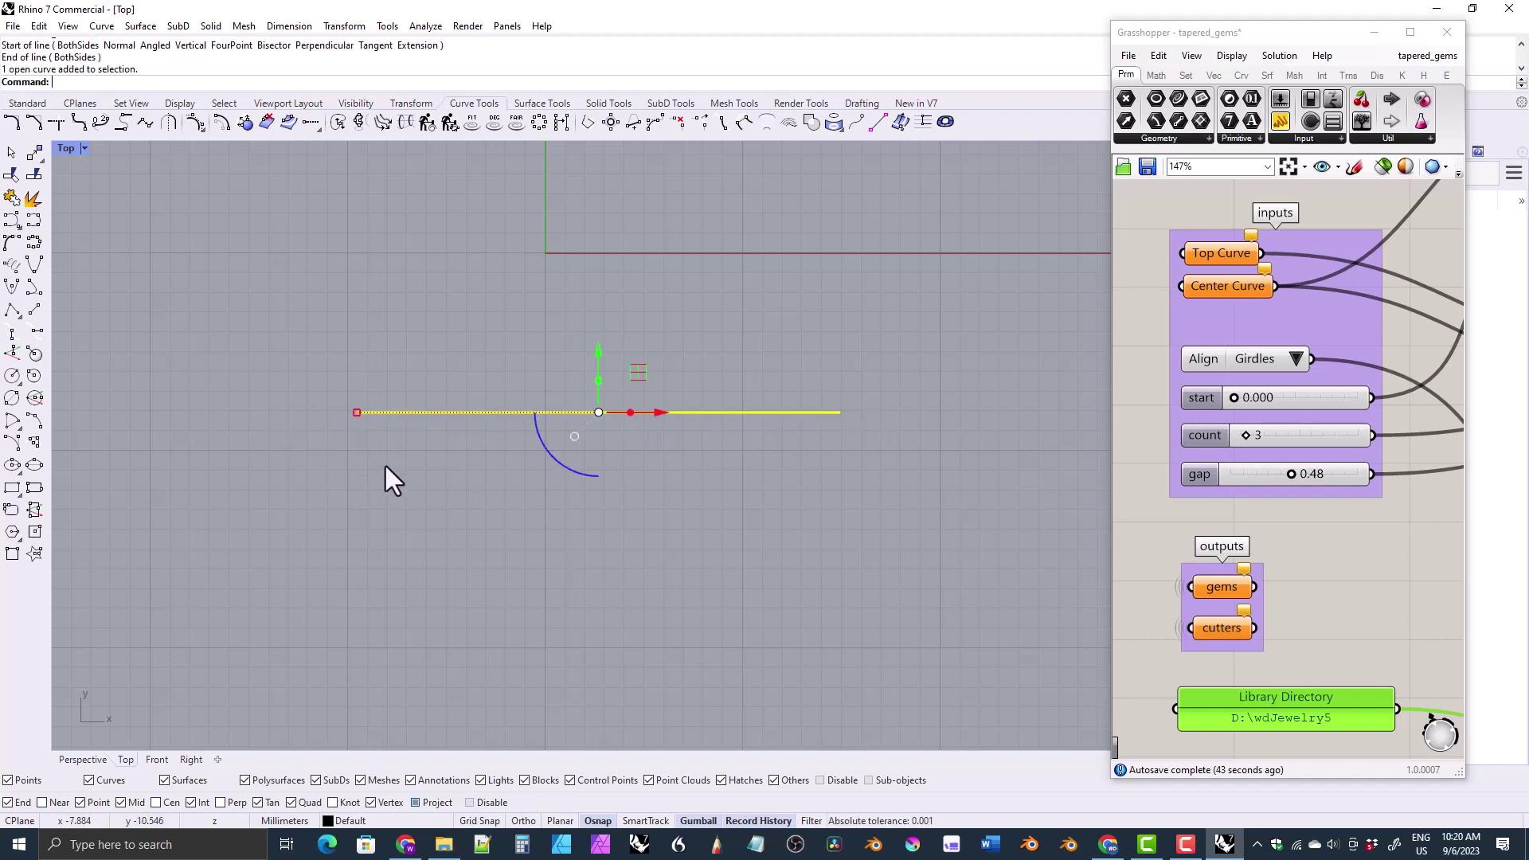
{"action": "key", "text": "Delete"}
- Draw a trial horizontal line about 25 mm long from left to right below the X axis, and delete it
{"action": "left_click", "coordinate": [34, 310]}
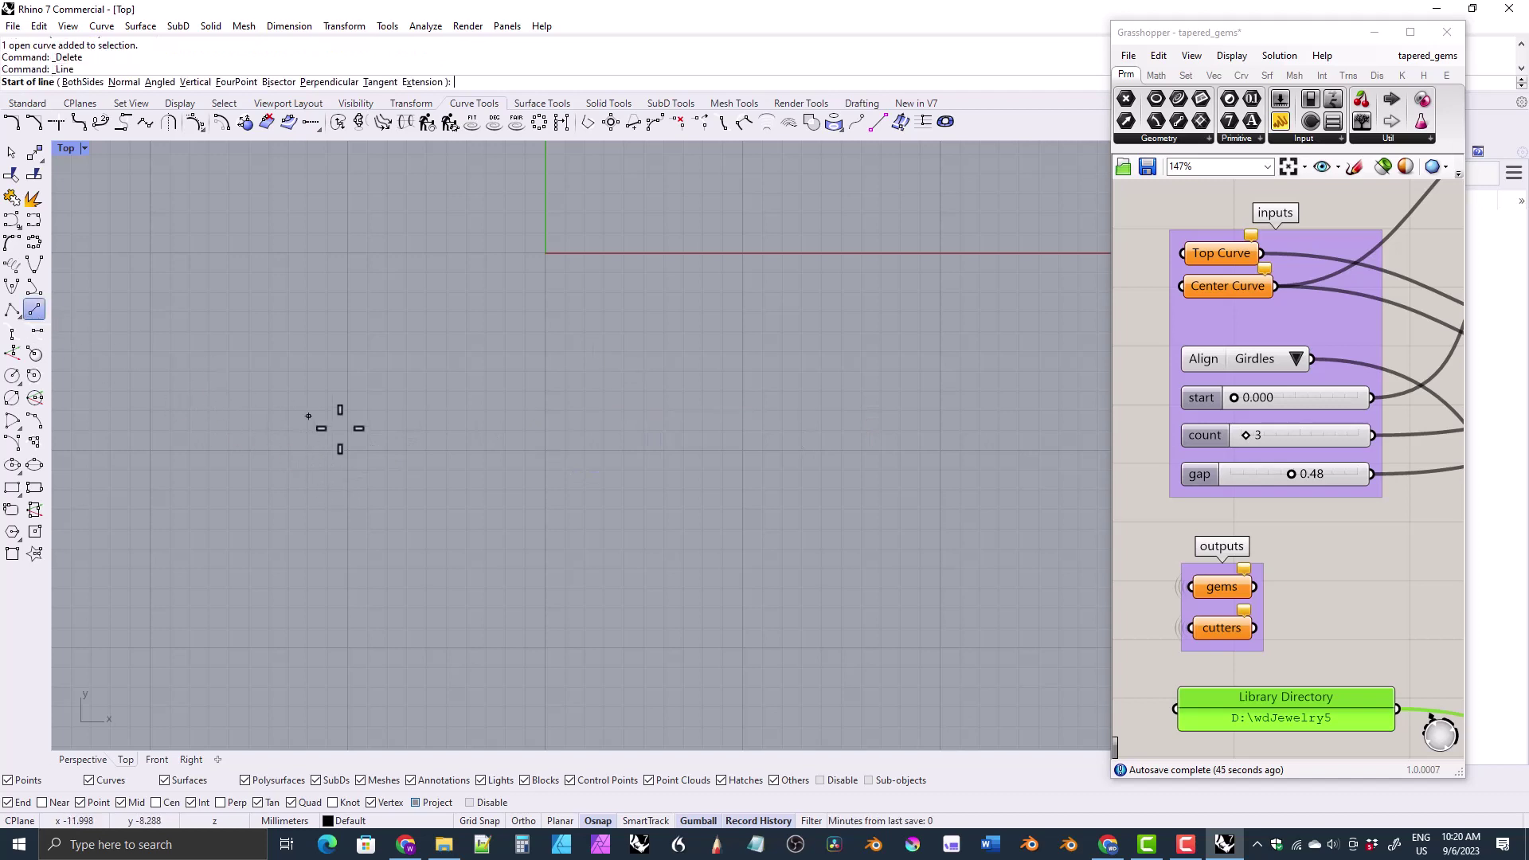
{"action": "left_click", "coordinate": [333, 417]}
{"action": "left_click", "coordinate": [833, 420]}
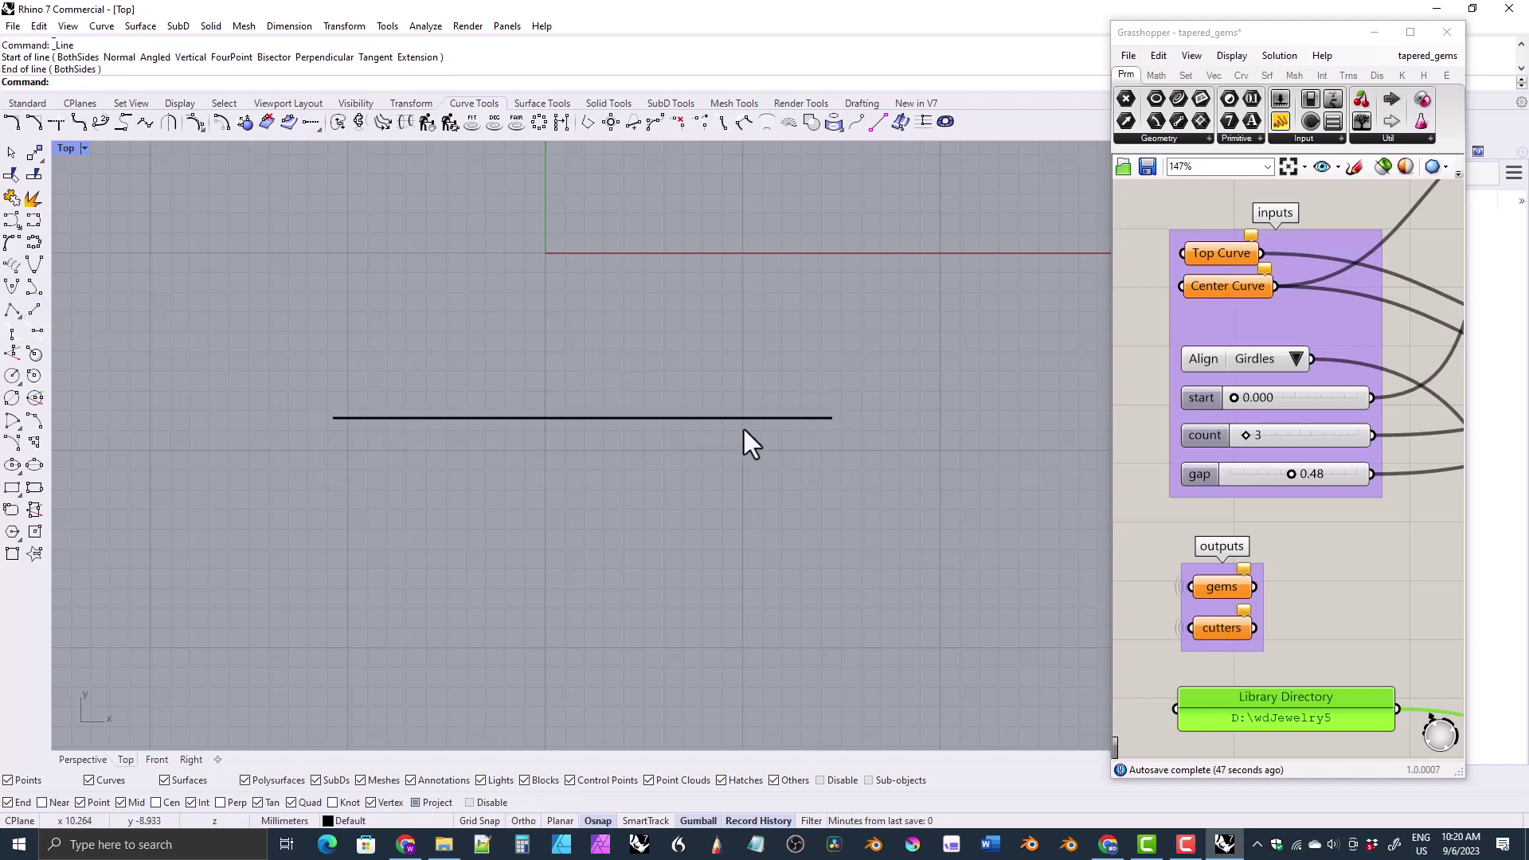
{"action": "left_click", "coordinate": [694, 418]}
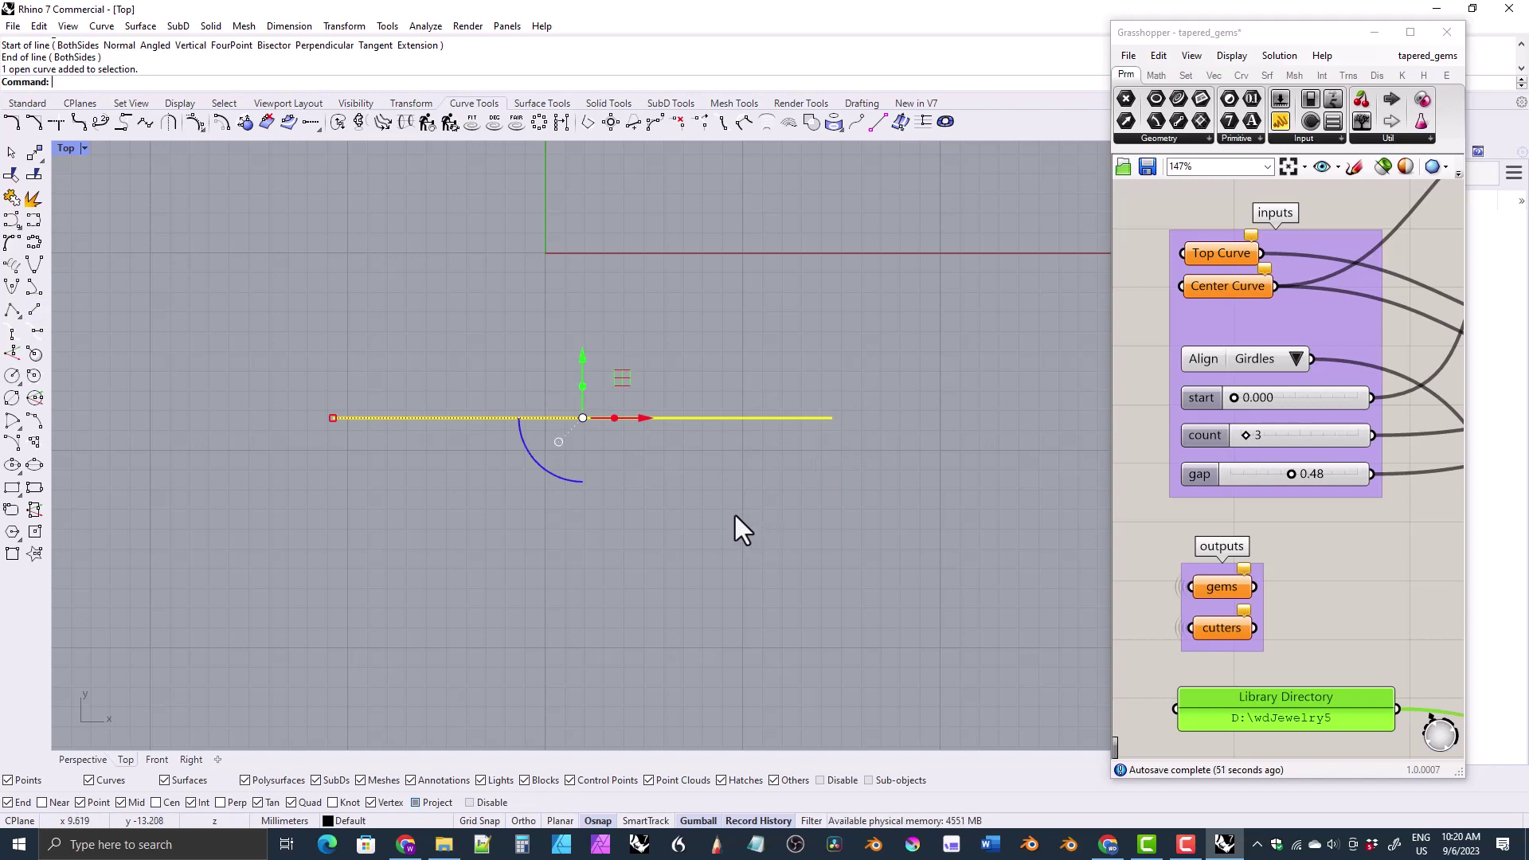
{"action": "key", "text": "Delete"}
- Draw a horizontal line about 25 mm long from right to left, about 7 mm below the X axis
{"action": "left_click", "coordinate": [38, 310]}
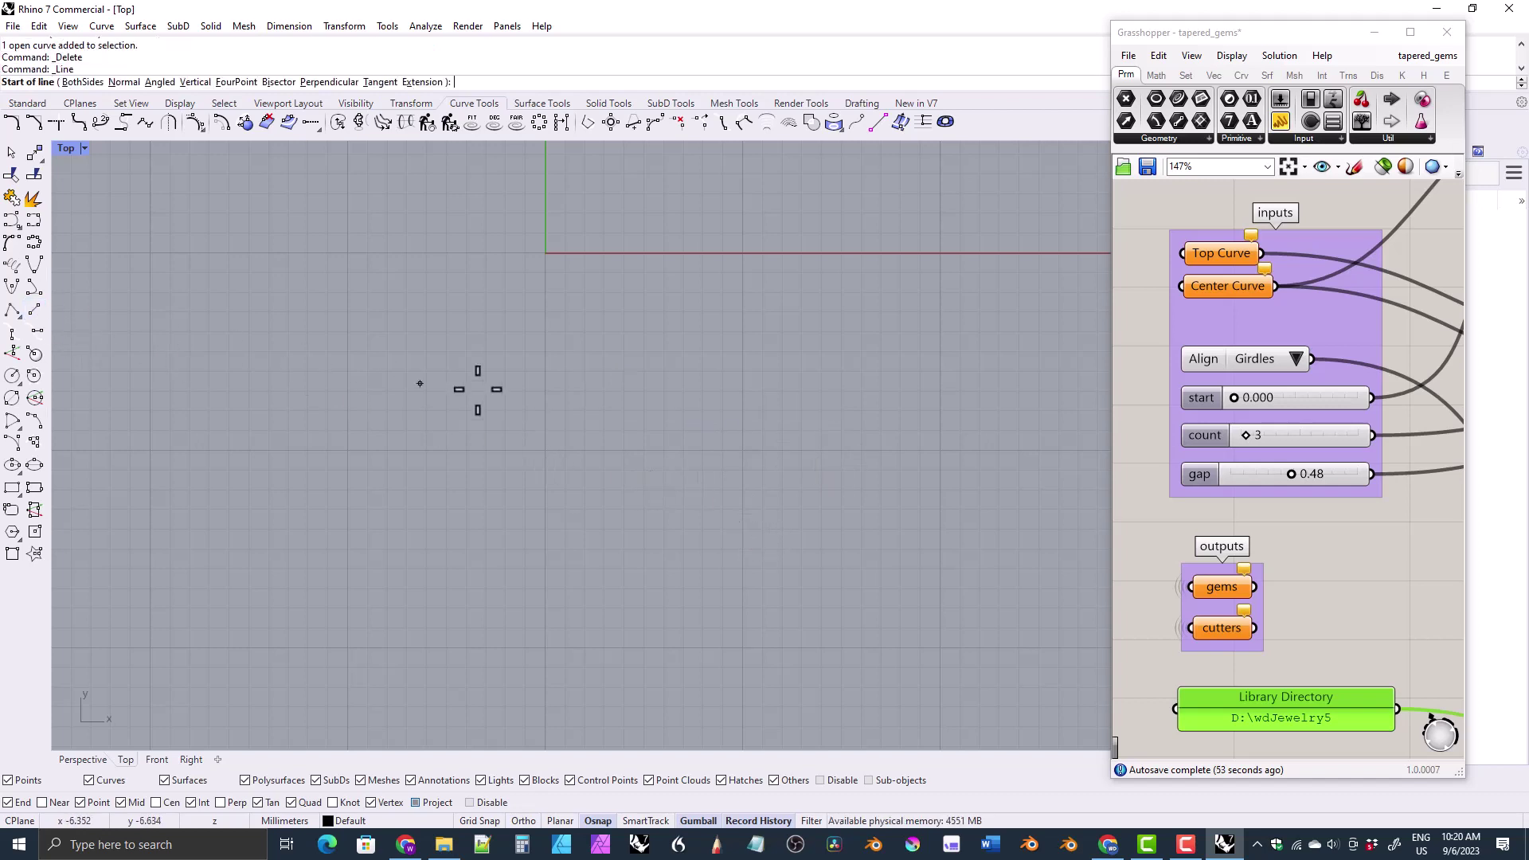
{"action": "left_click", "coordinate": [825, 391]}
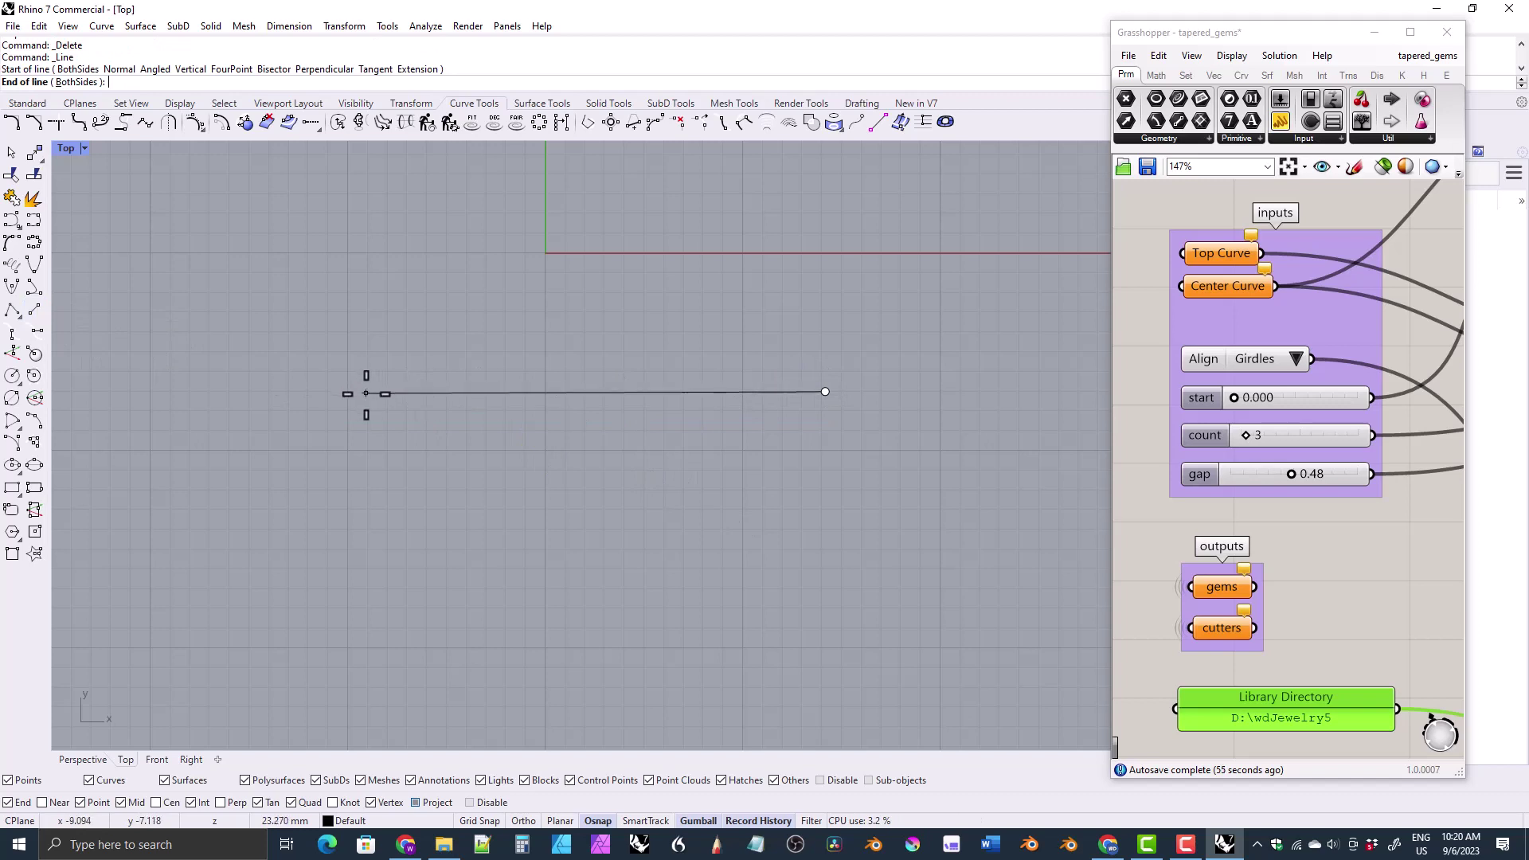
{"action": "left_click", "coordinate": [338, 391]}
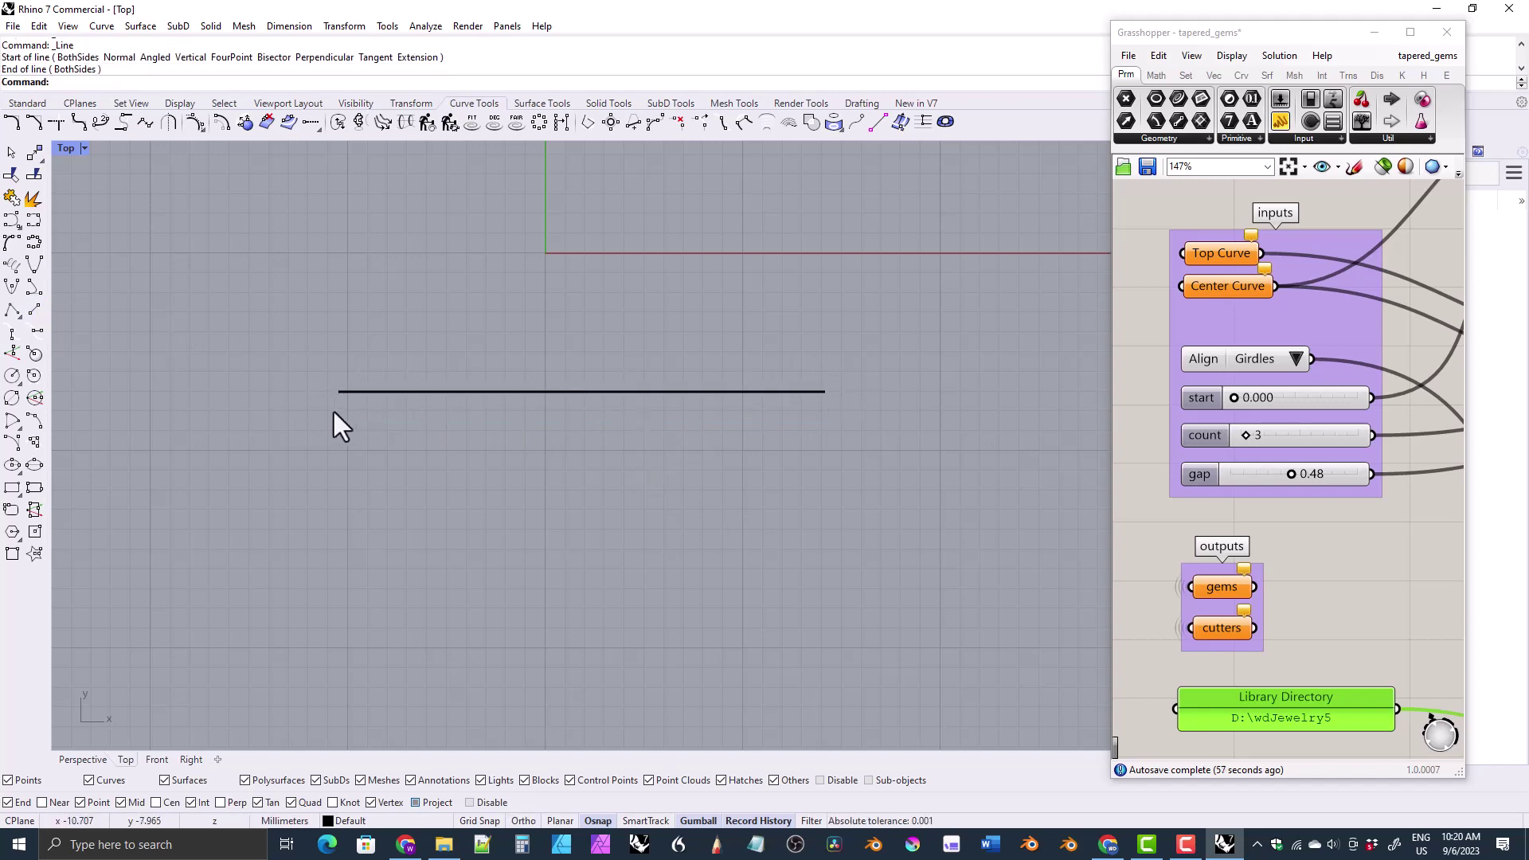
{"action": "left_click", "coordinate": [413, 391]}
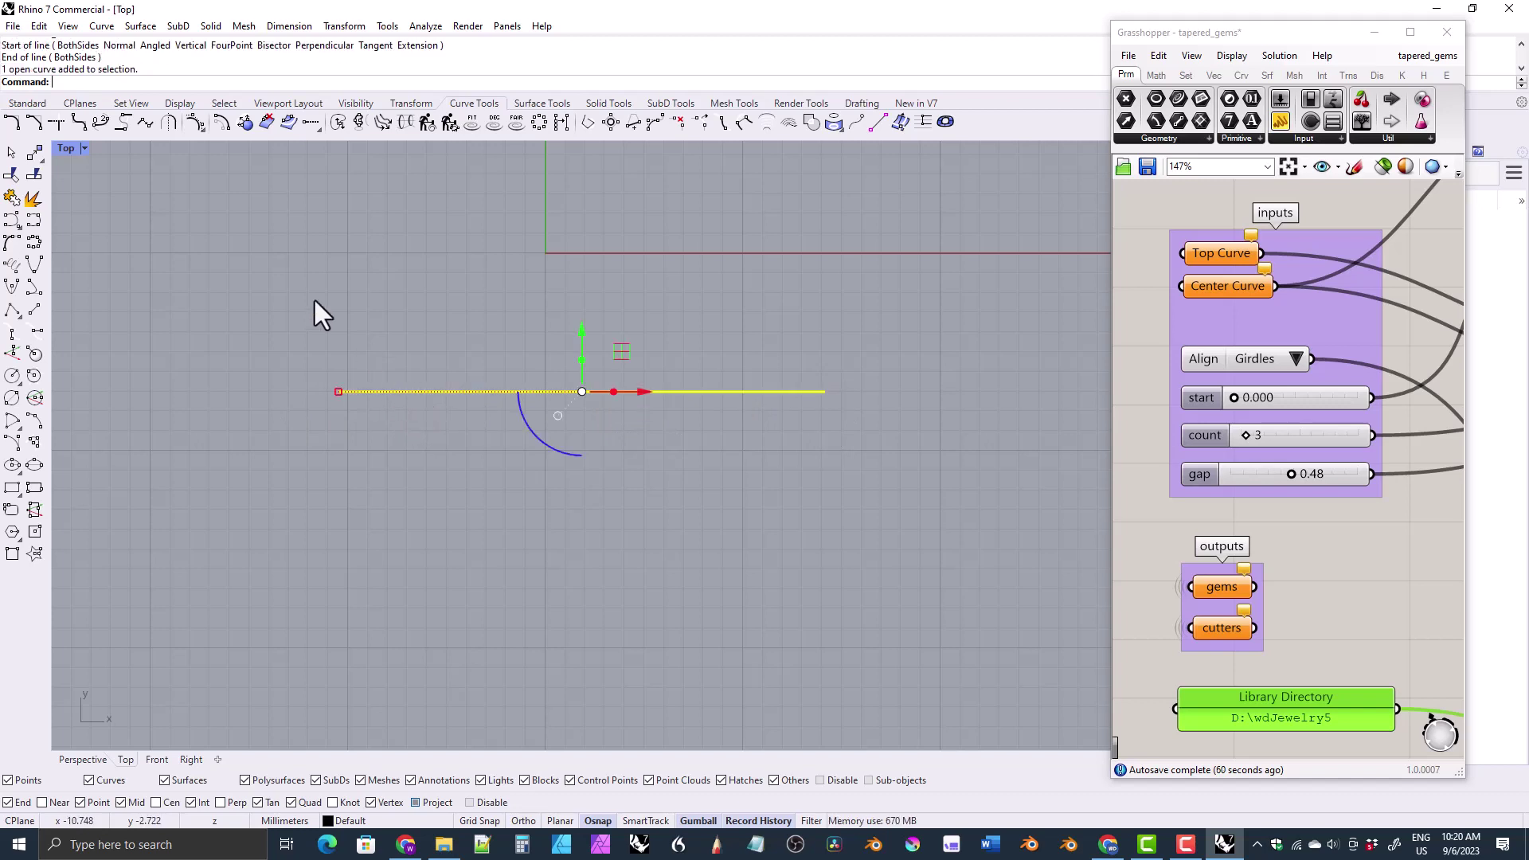
{"action": "key", "text": "Escape"}
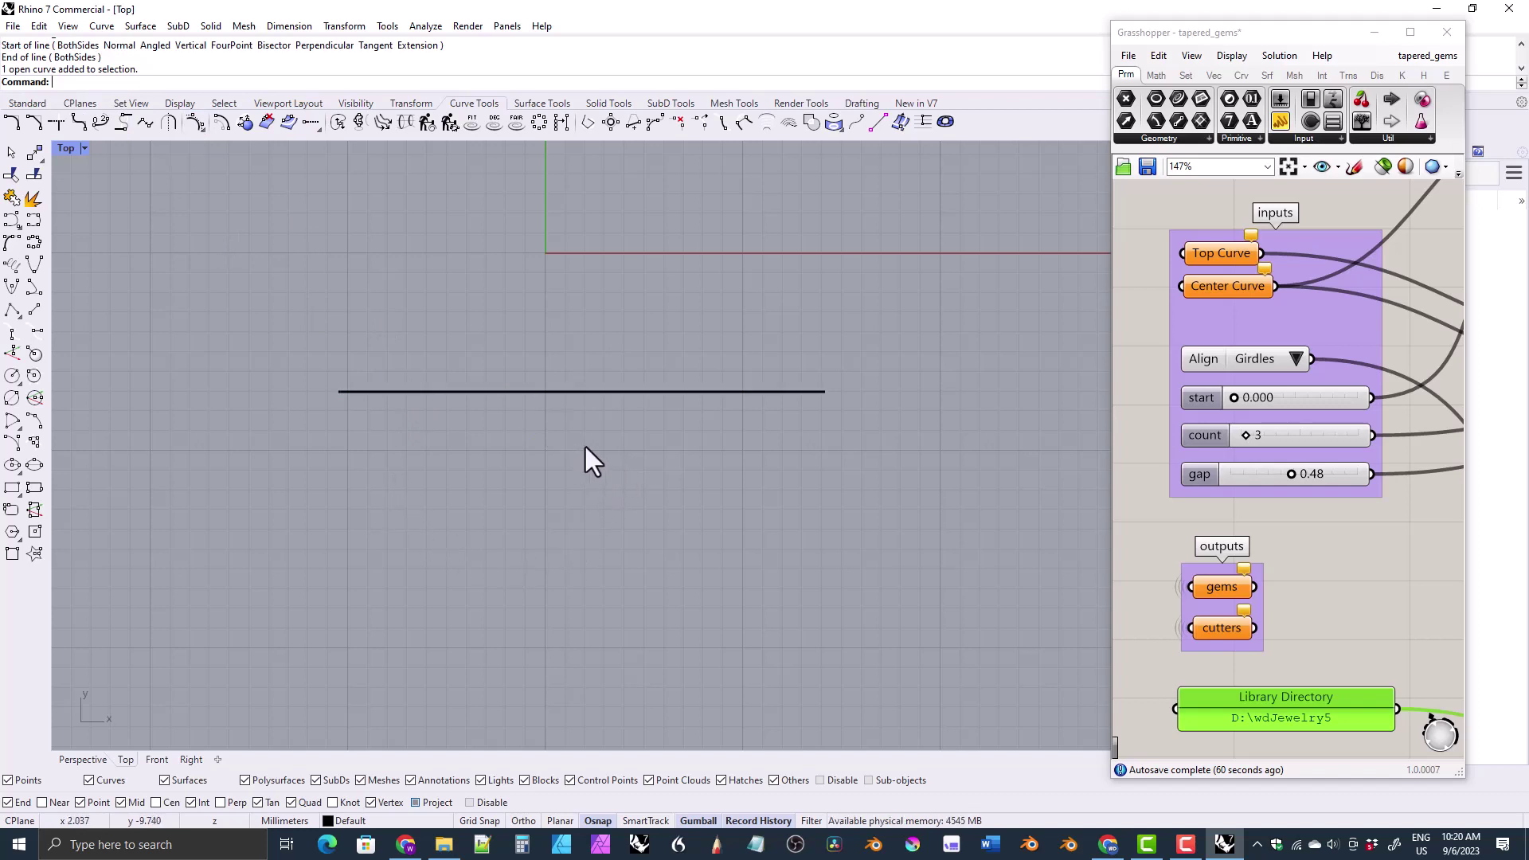
- Copy the horizontal line, paste the duplicate in place and turn on the duplicate's control points
{"action": "right_click_drag", "start_coordinate": [557, 428], "coordinate": [538, 460]}
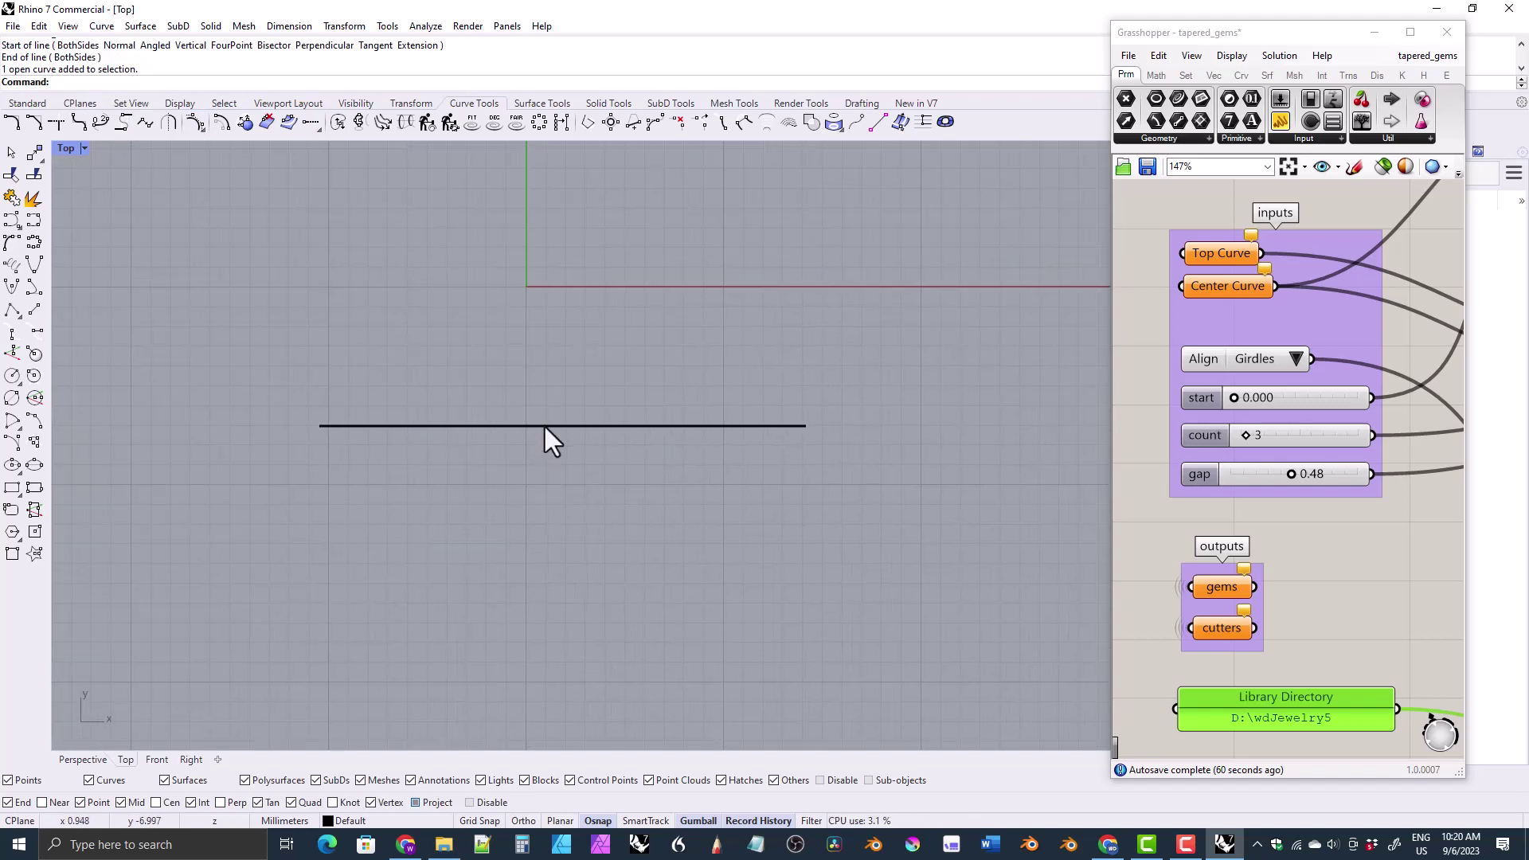
{"action": "left_click", "coordinate": [544, 427]}
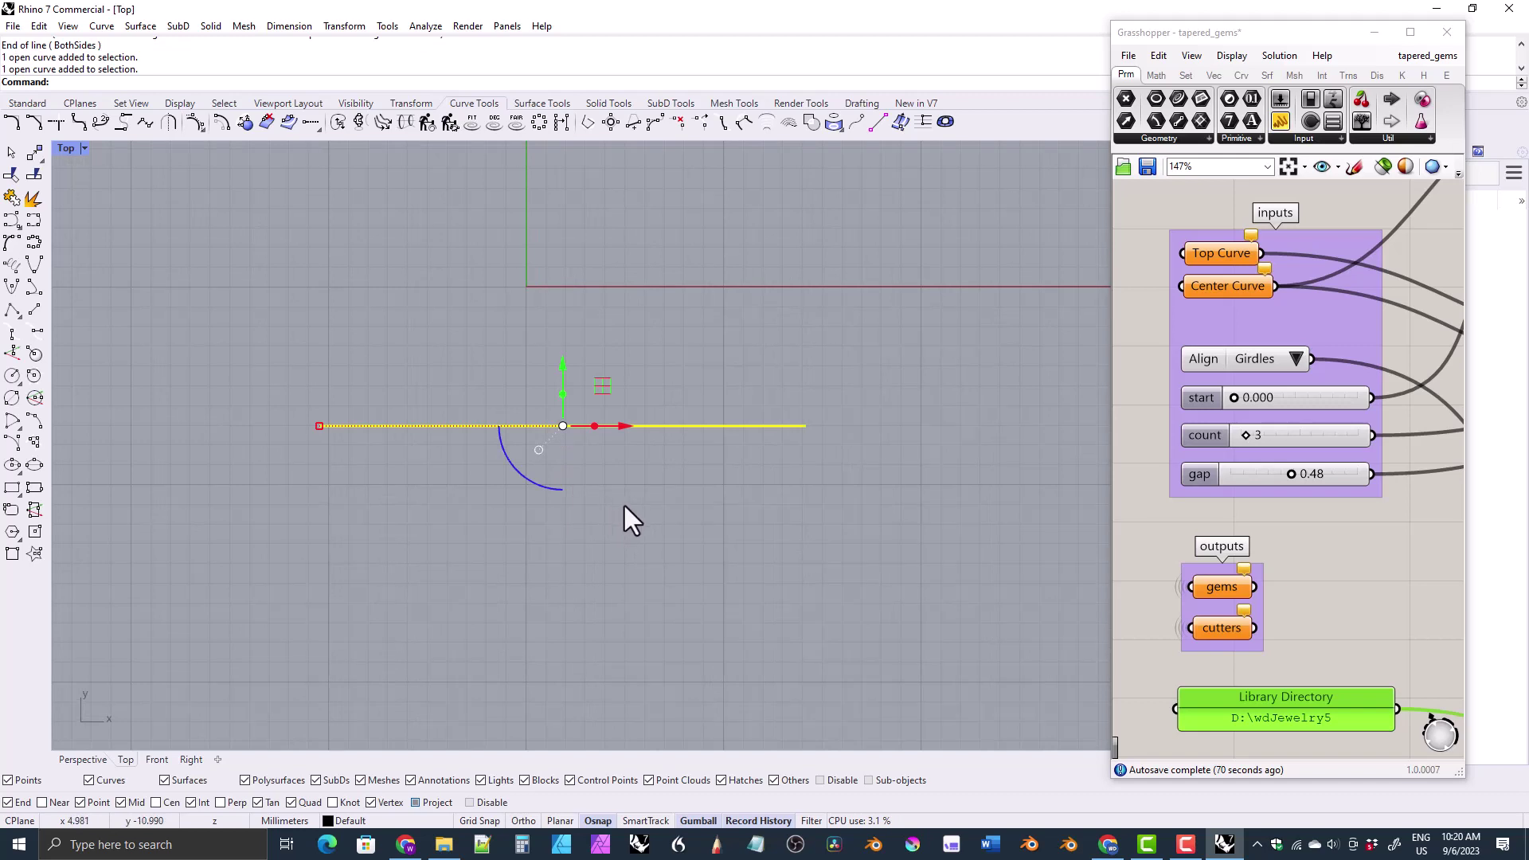
{"action": "key", "text": "ctrl+c"}
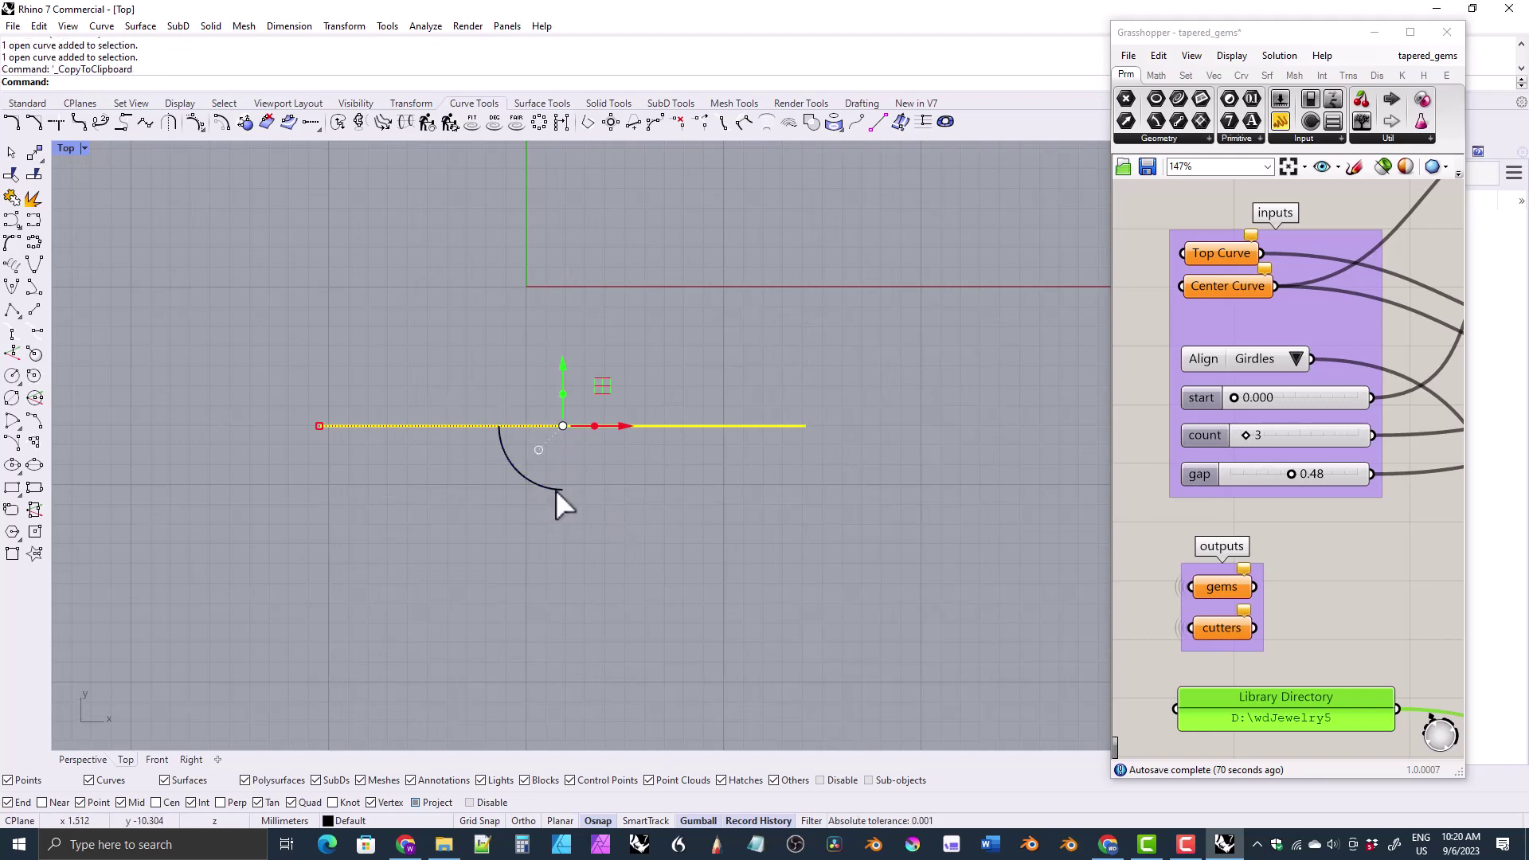
{"action": "key", "text": "ctrl+v"}
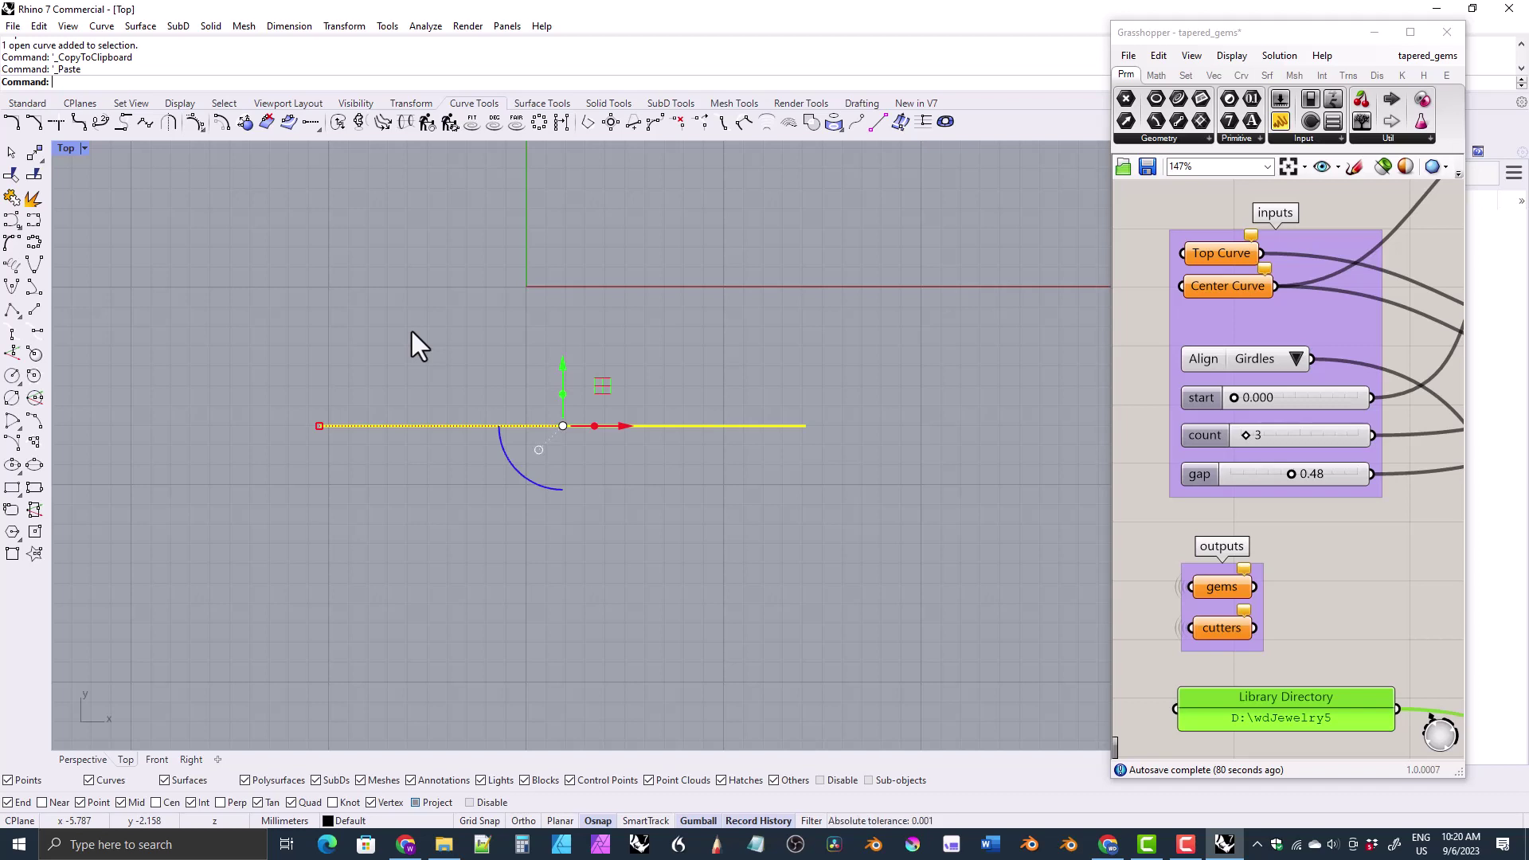
{"action": "left_click", "coordinate": [195, 122]}
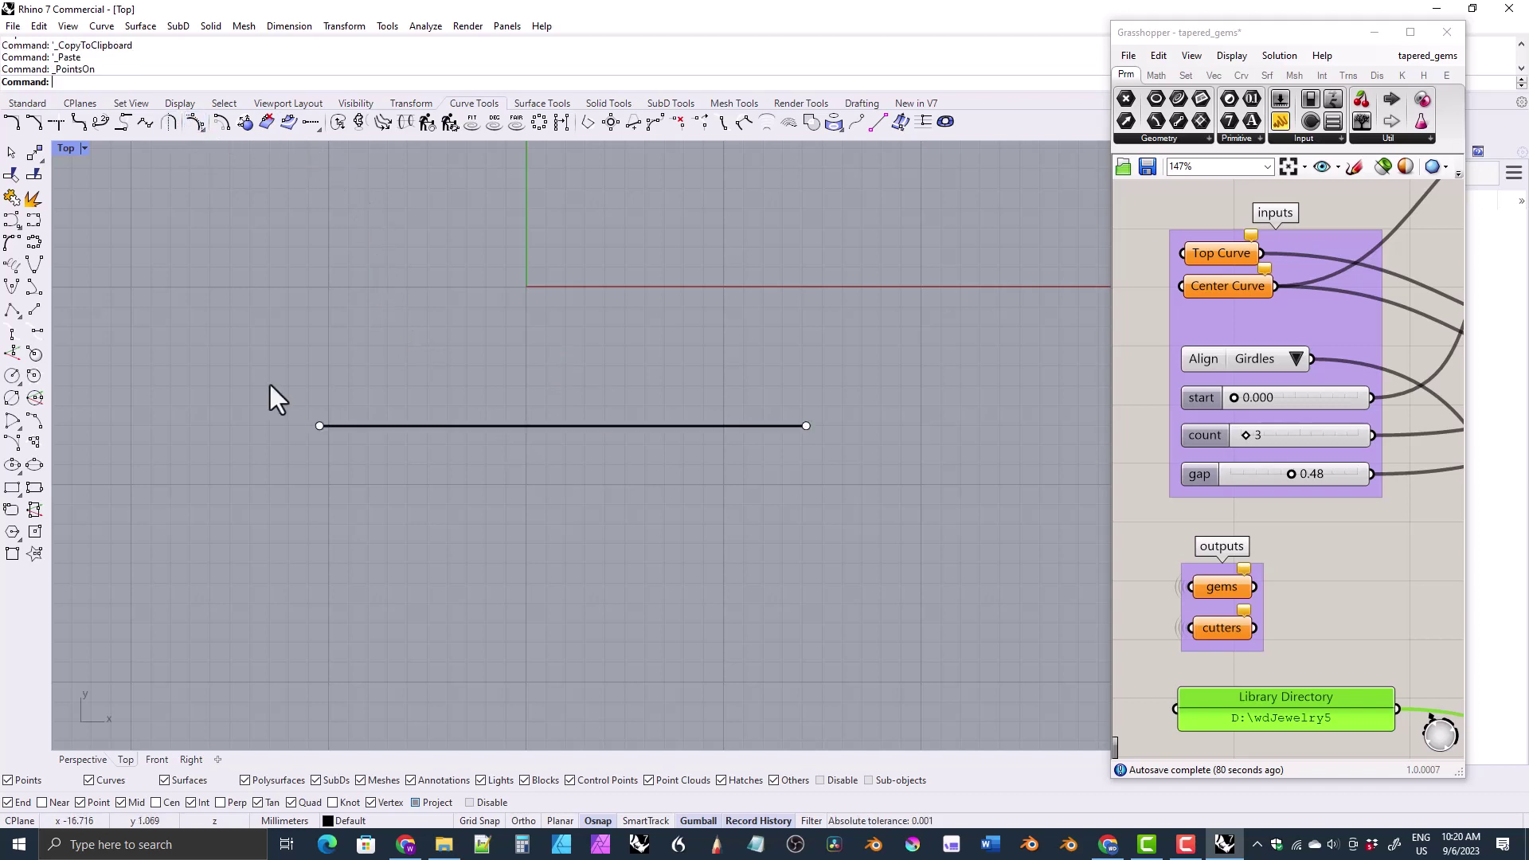
- Raise the left control point of the duplicate line straight up to form a taper with the original
{"action": "left_click", "coordinate": [319, 426]}
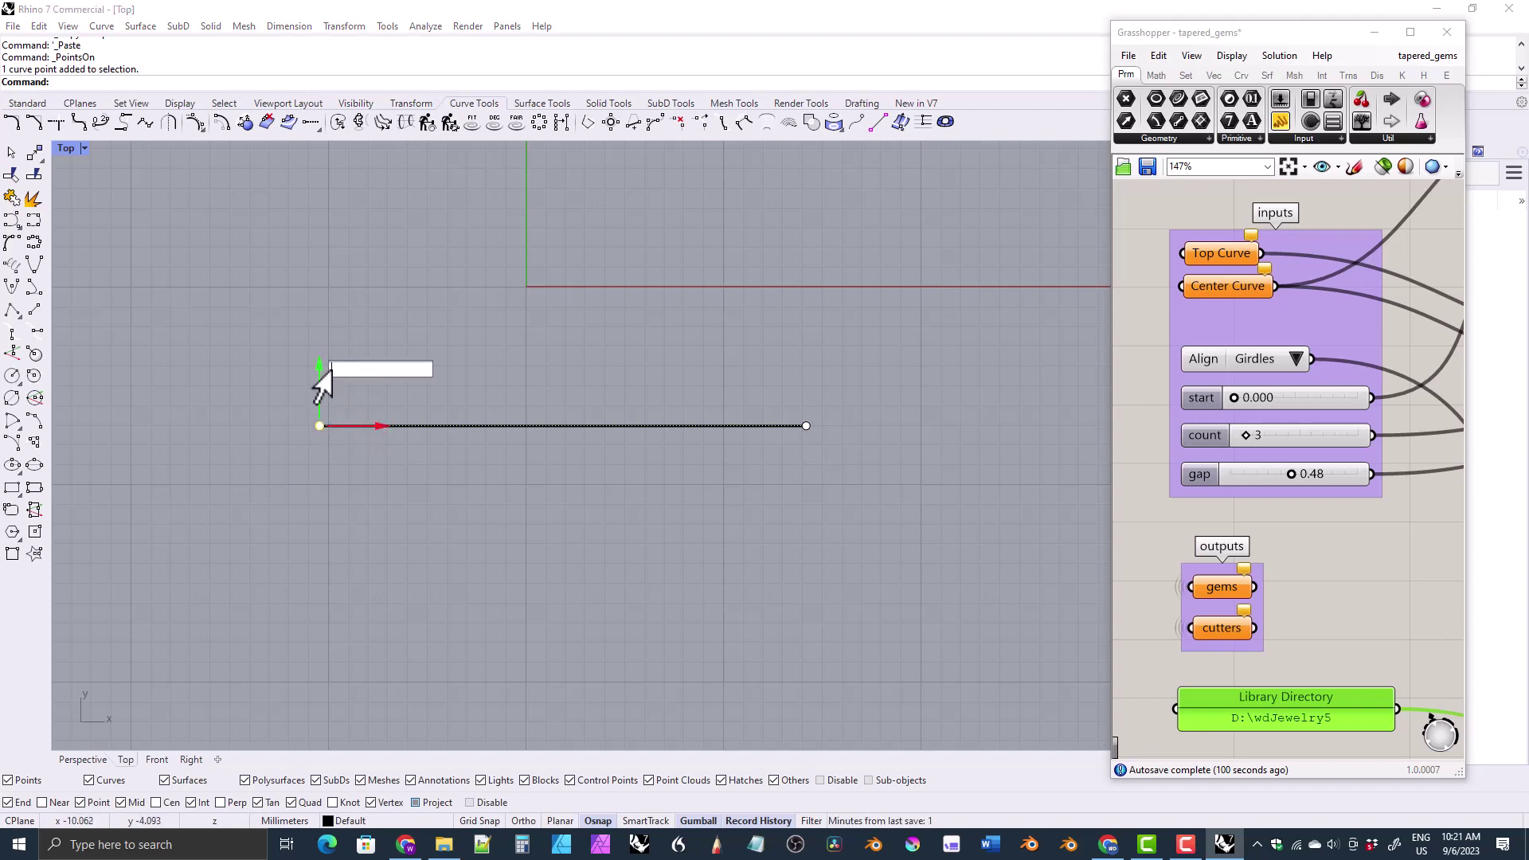
{"action": "left_click_drag", "start_coordinate": [326, 370], "coordinate": [324, 403]}
{"action": "scroll", "coordinate": [480, 443], "scroll_direction": "up", "scroll_amount": 5}
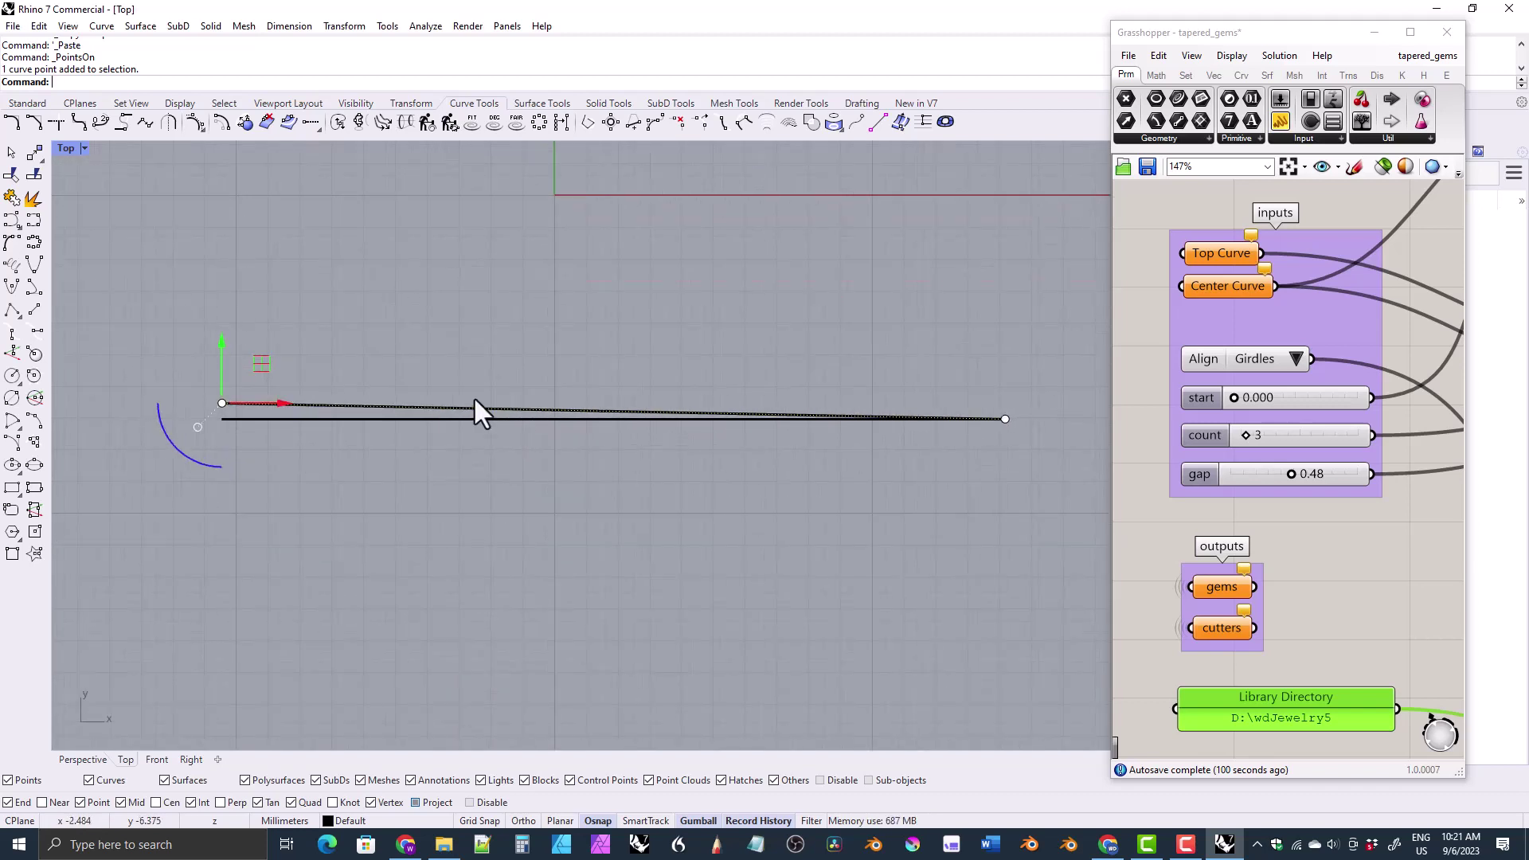
{"action": "left_click", "coordinate": [473, 451]}
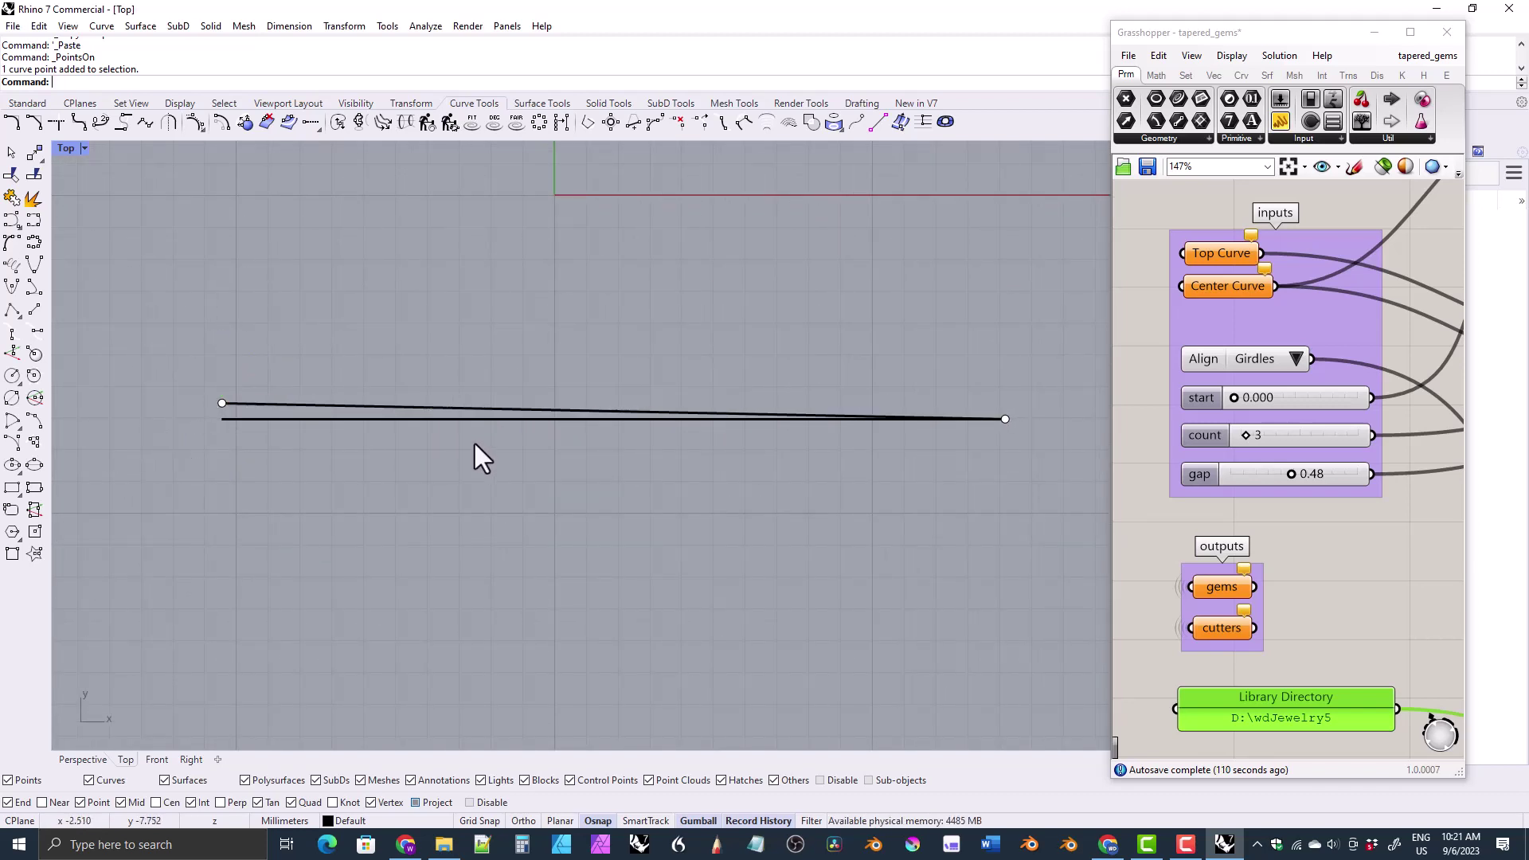
- Delete both the horizontal line and its slanted duplicate
{"action": "left_click", "coordinate": [408, 410]}
{"action": "left_click_drag", "start_coordinate": [733, 490], "coordinate": [540, 414]}
{"action": "key", "text": "Delete"}
- Draw a horizontal line about 18 mm long from right to left, about 7 mm below the X axis
{"action": "right_click_drag", "start_coordinate": [580, 432], "coordinate": [600, 430]}
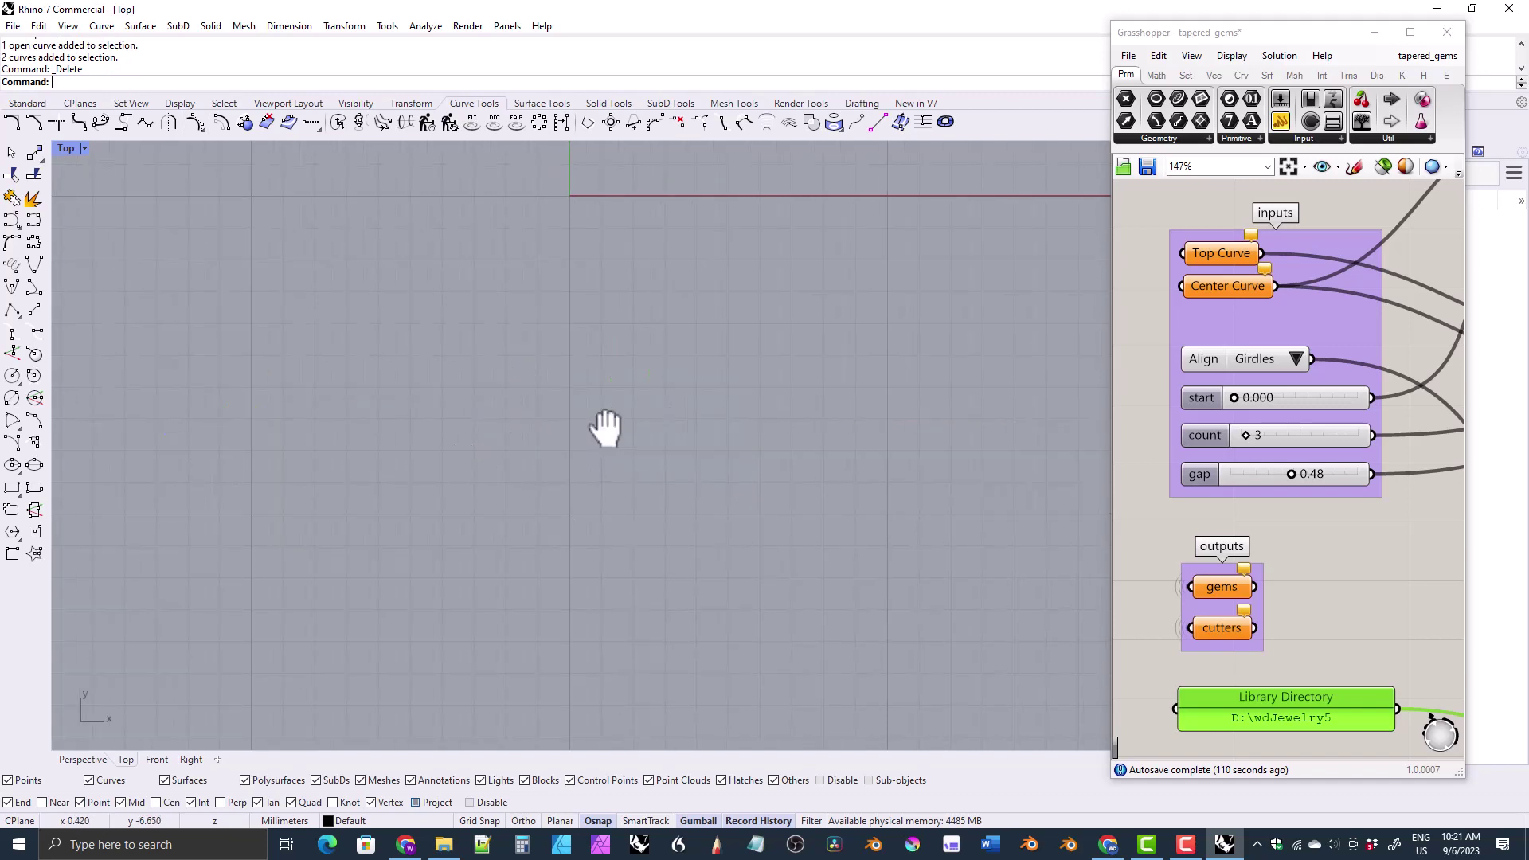
{"action": "left_click", "coordinate": [40, 310]}
{"action": "left_click", "coordinate": [867, 416]}
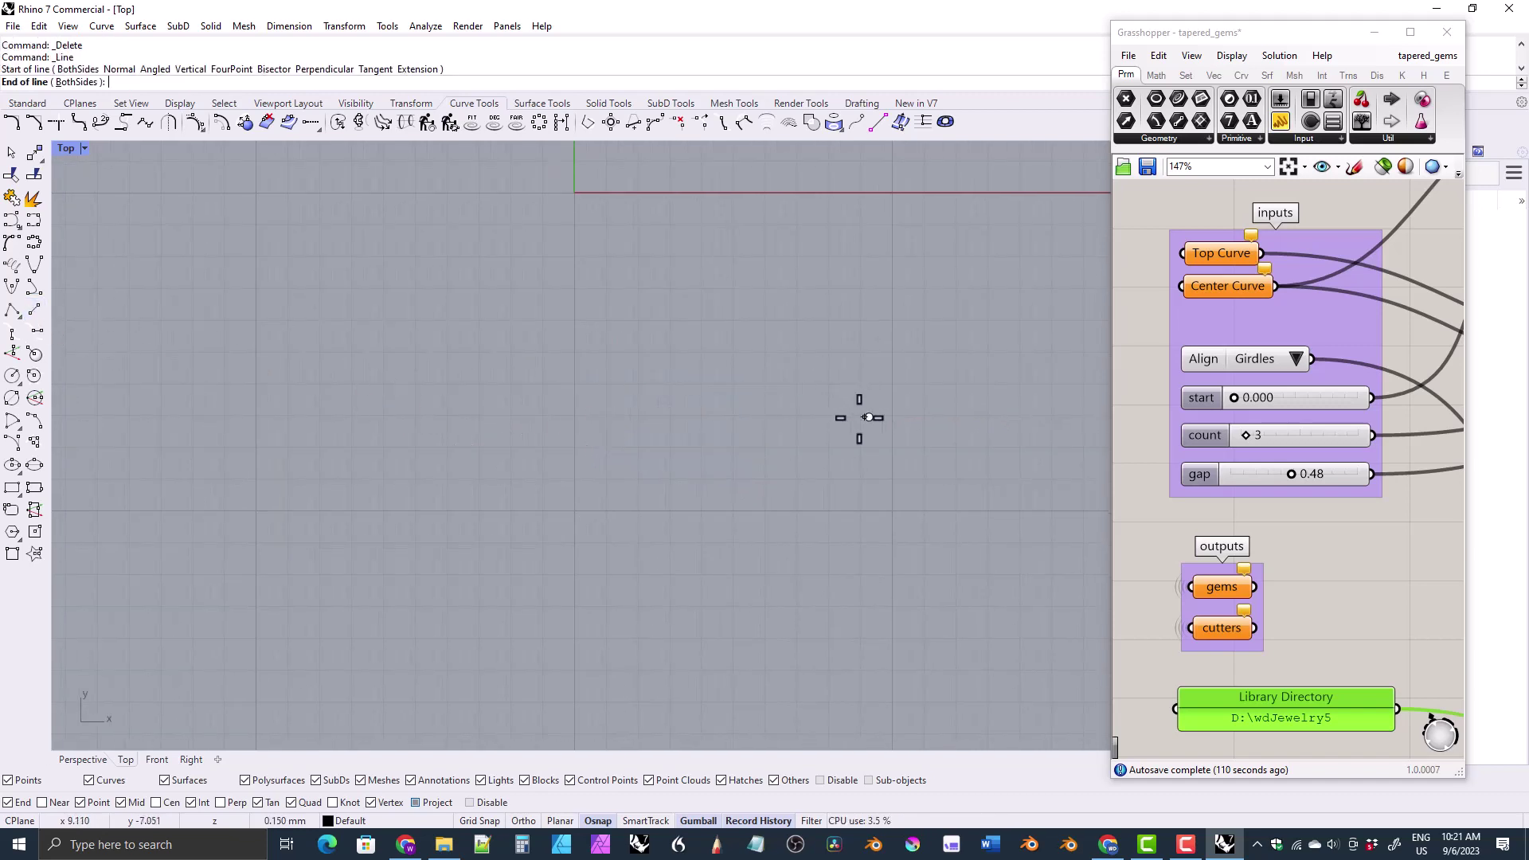
{"action": "left_click", "coordinate": [285, 417]}
- Duplicate the new horizontal line in place and turn on the duplicate's control points
{"action": "left_click", "coordinate": [323, 419]}
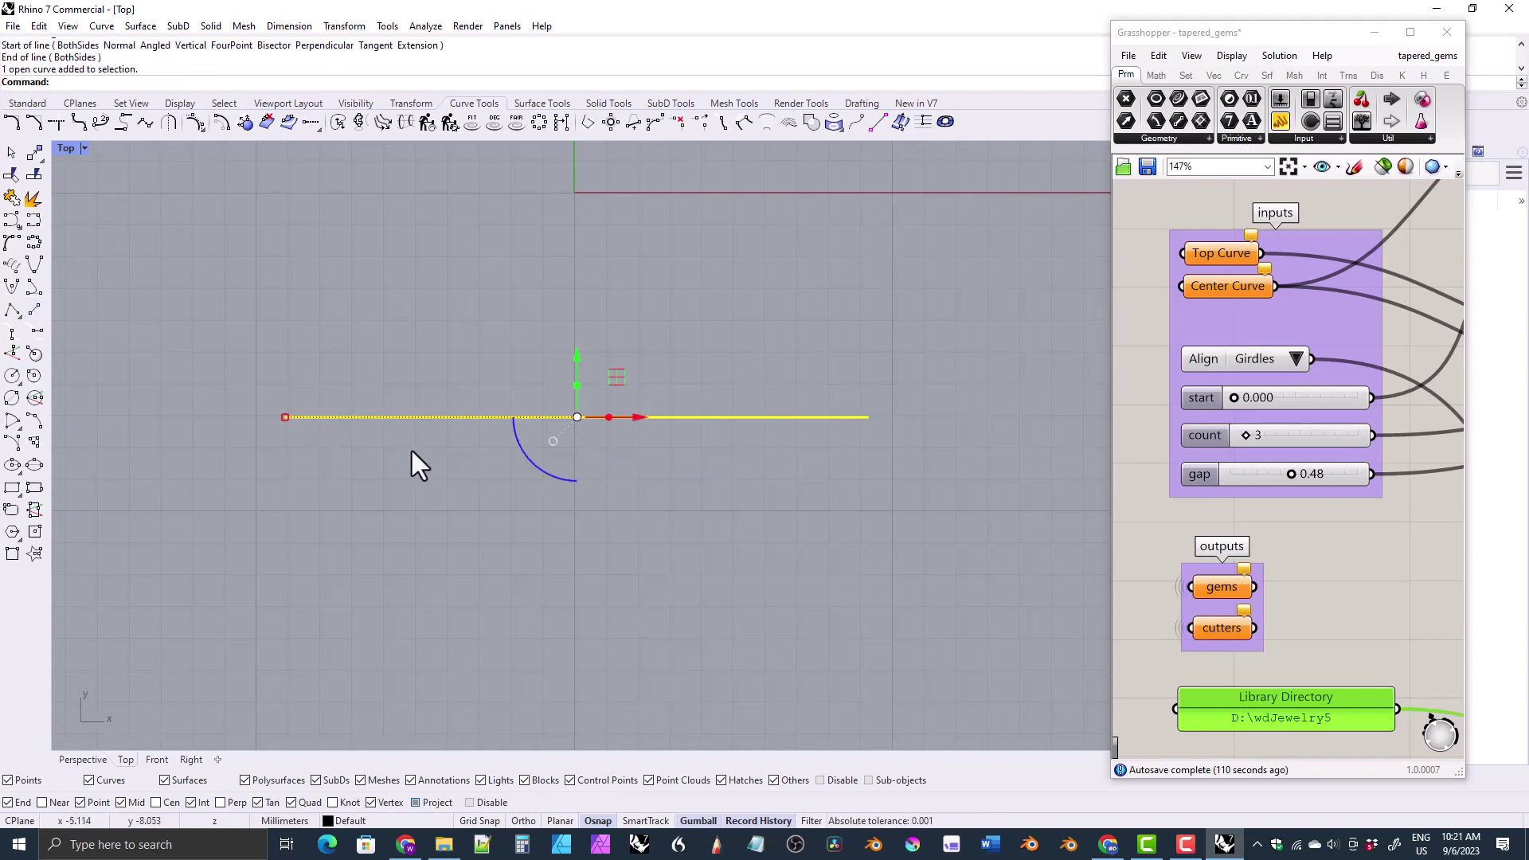
{"action": "key", "text": "ctrl+c"}
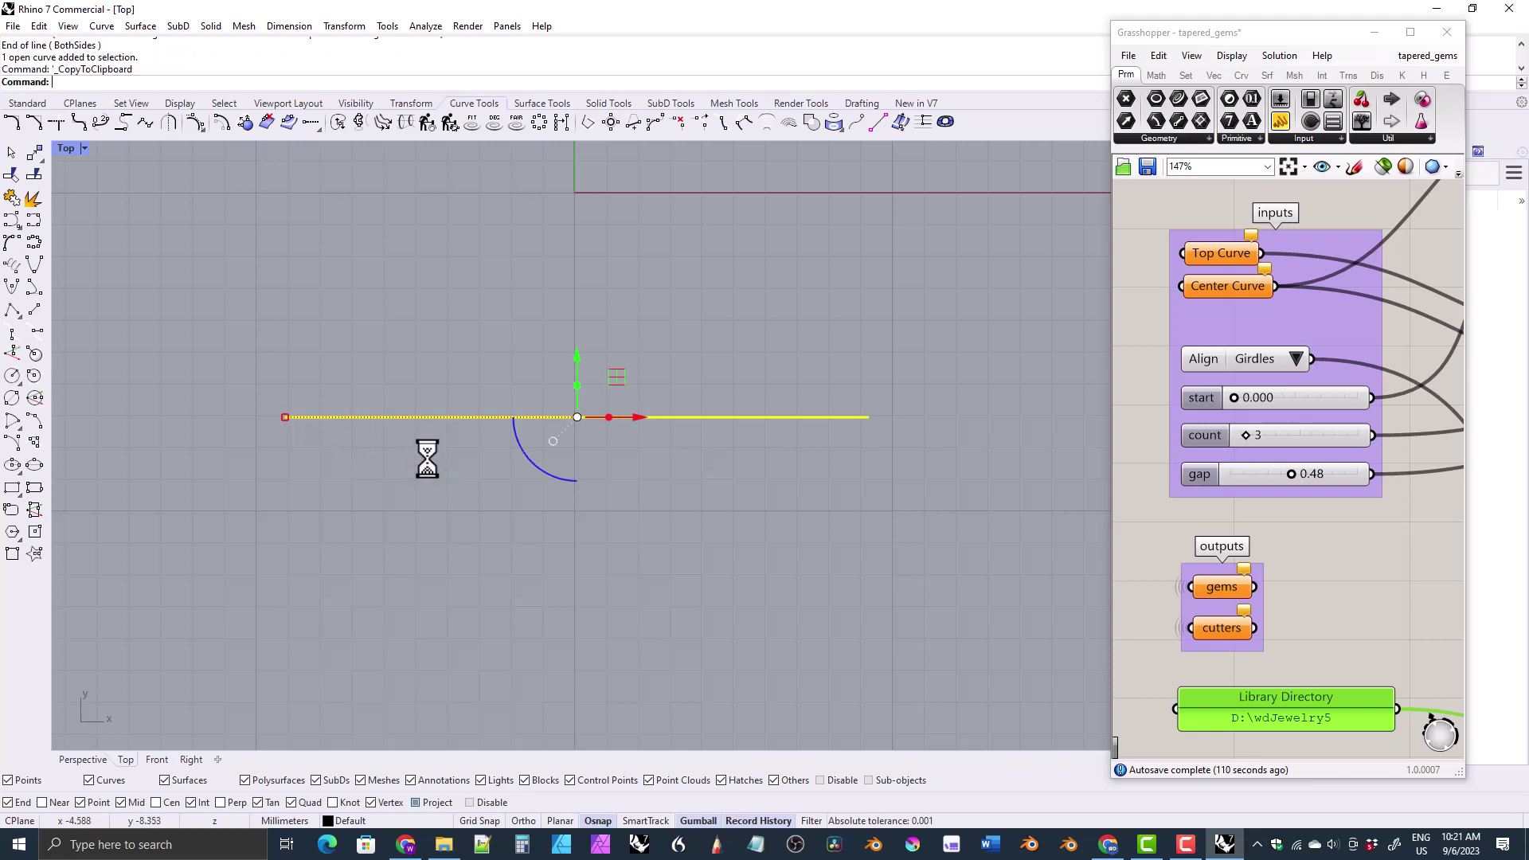
{"action": "key", "text": "ctrl+v"}
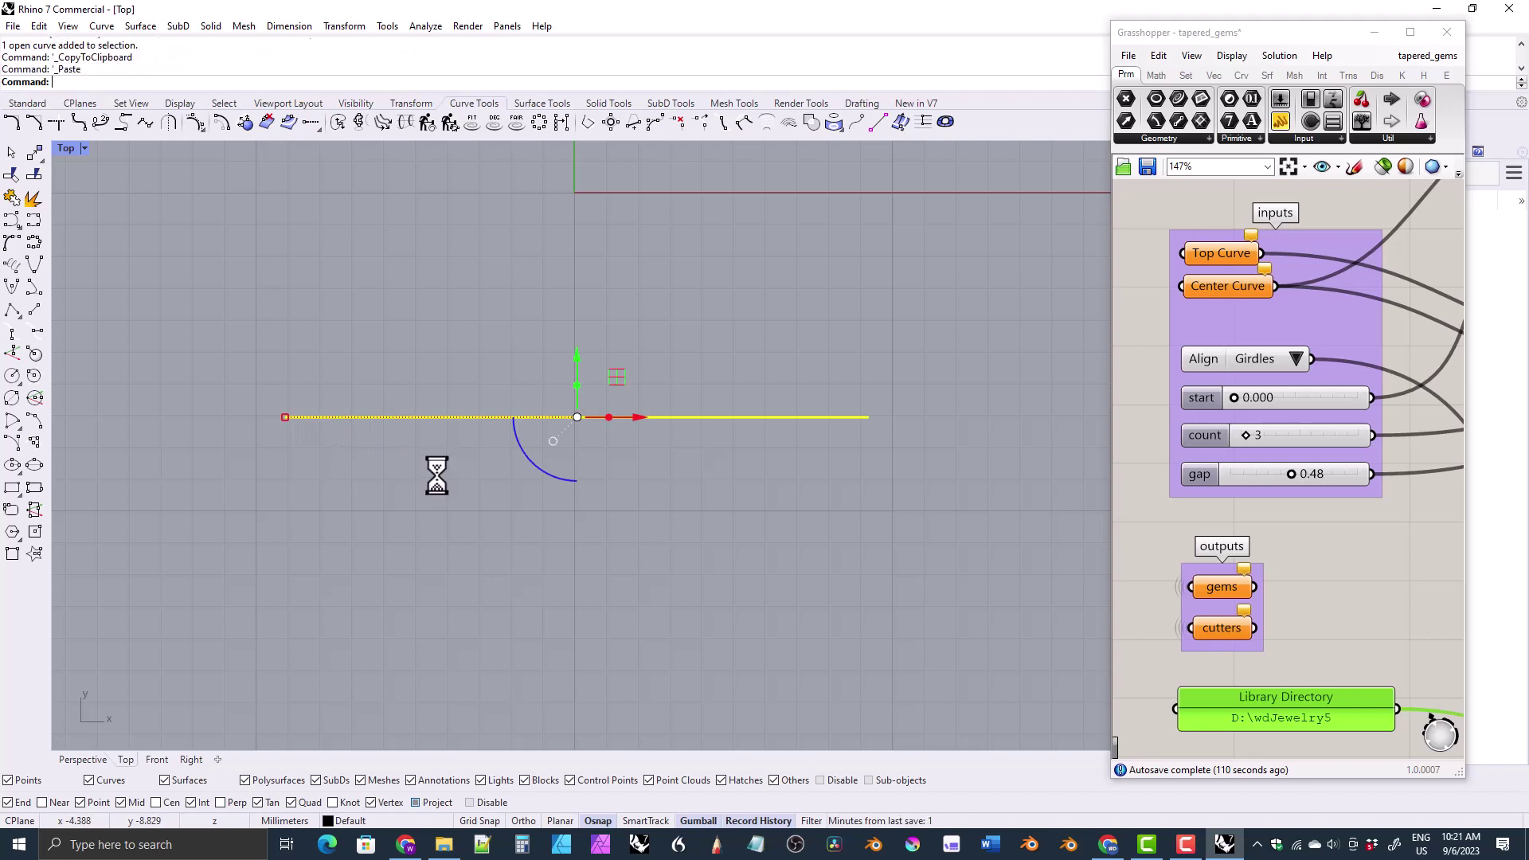
{"action": "left_click", "coordinate": [193, 119]}
- Move the left control point of the duplicate line up by 0.5 mm
{"action": "left_click", "coordinate": [285, 416]}
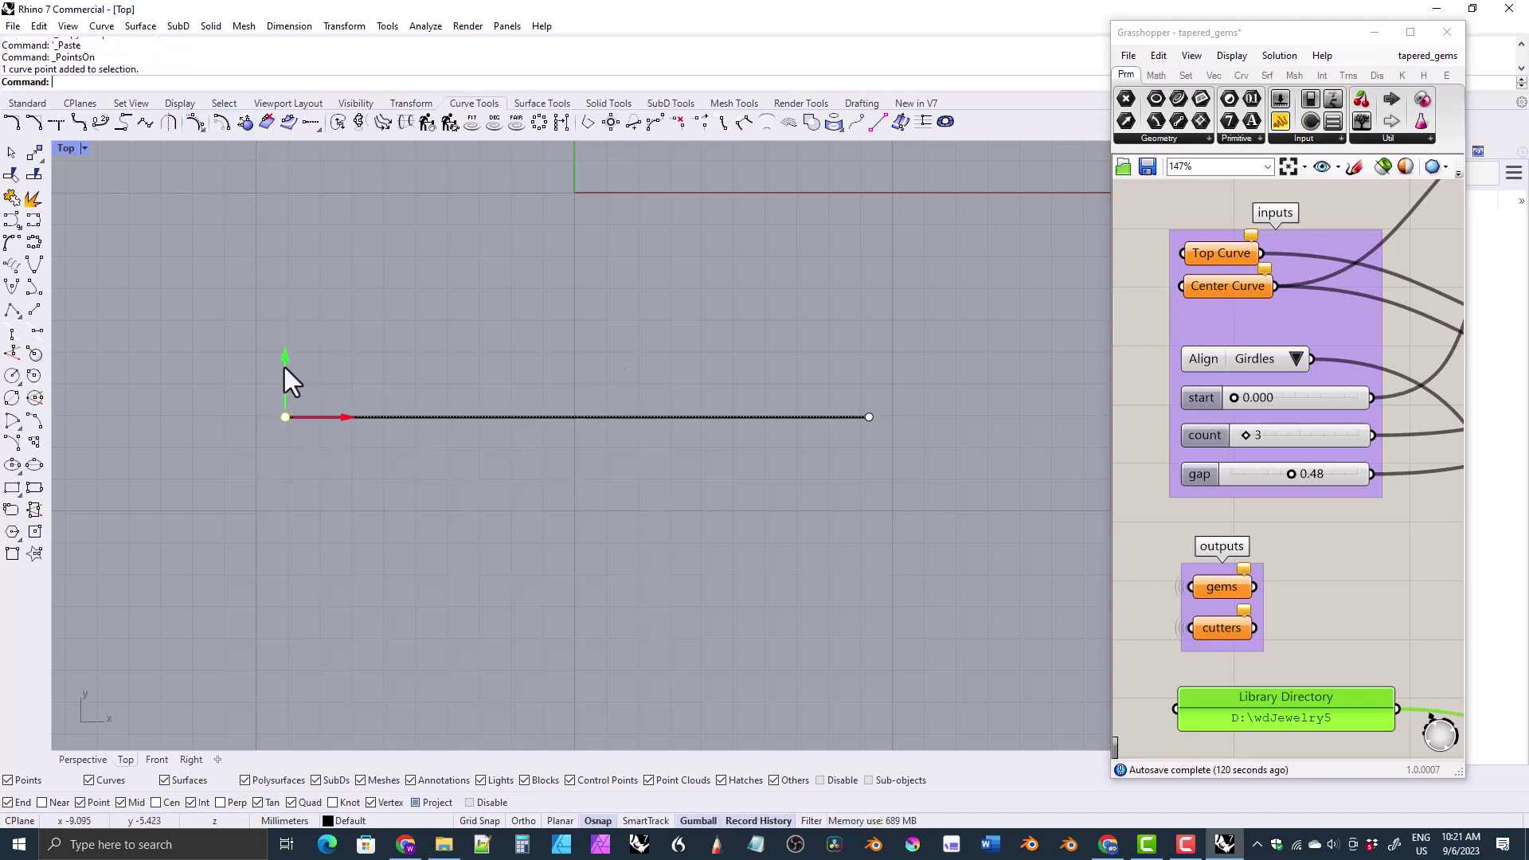
{"action": "left_click", "coordinate": [285, 368]}
{"action": "type", "text": "0.5"}
{"action": "key", "text": "Return"}
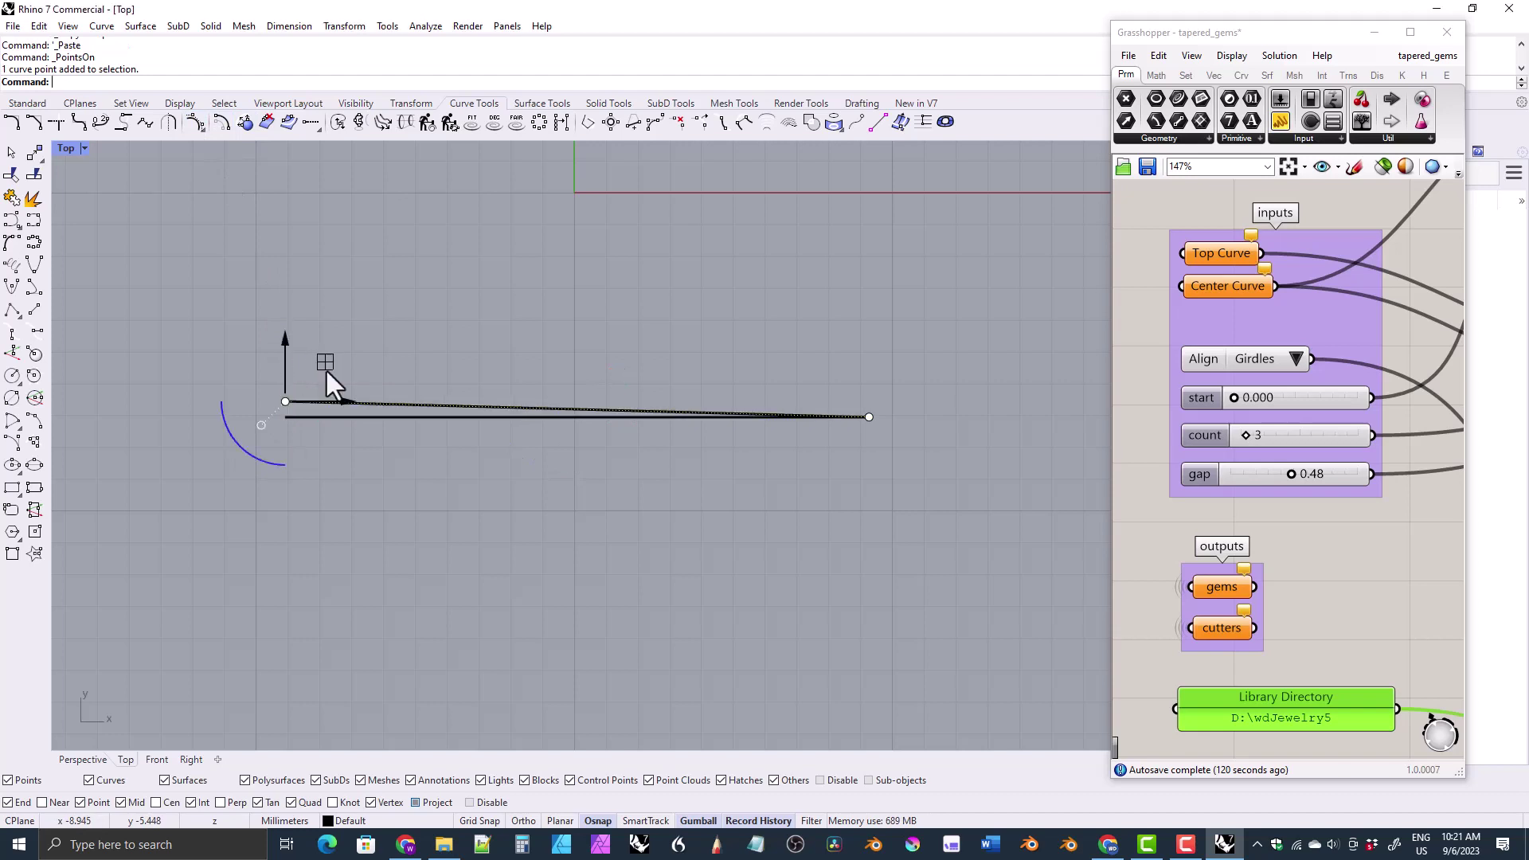
- Move the right control point of the duplicate line up by 1 mm and turn its control points off
{"action": "left_click", "coordinate": [868, 417]}
{"action": "left_click", "coordinate": [868, 356]}
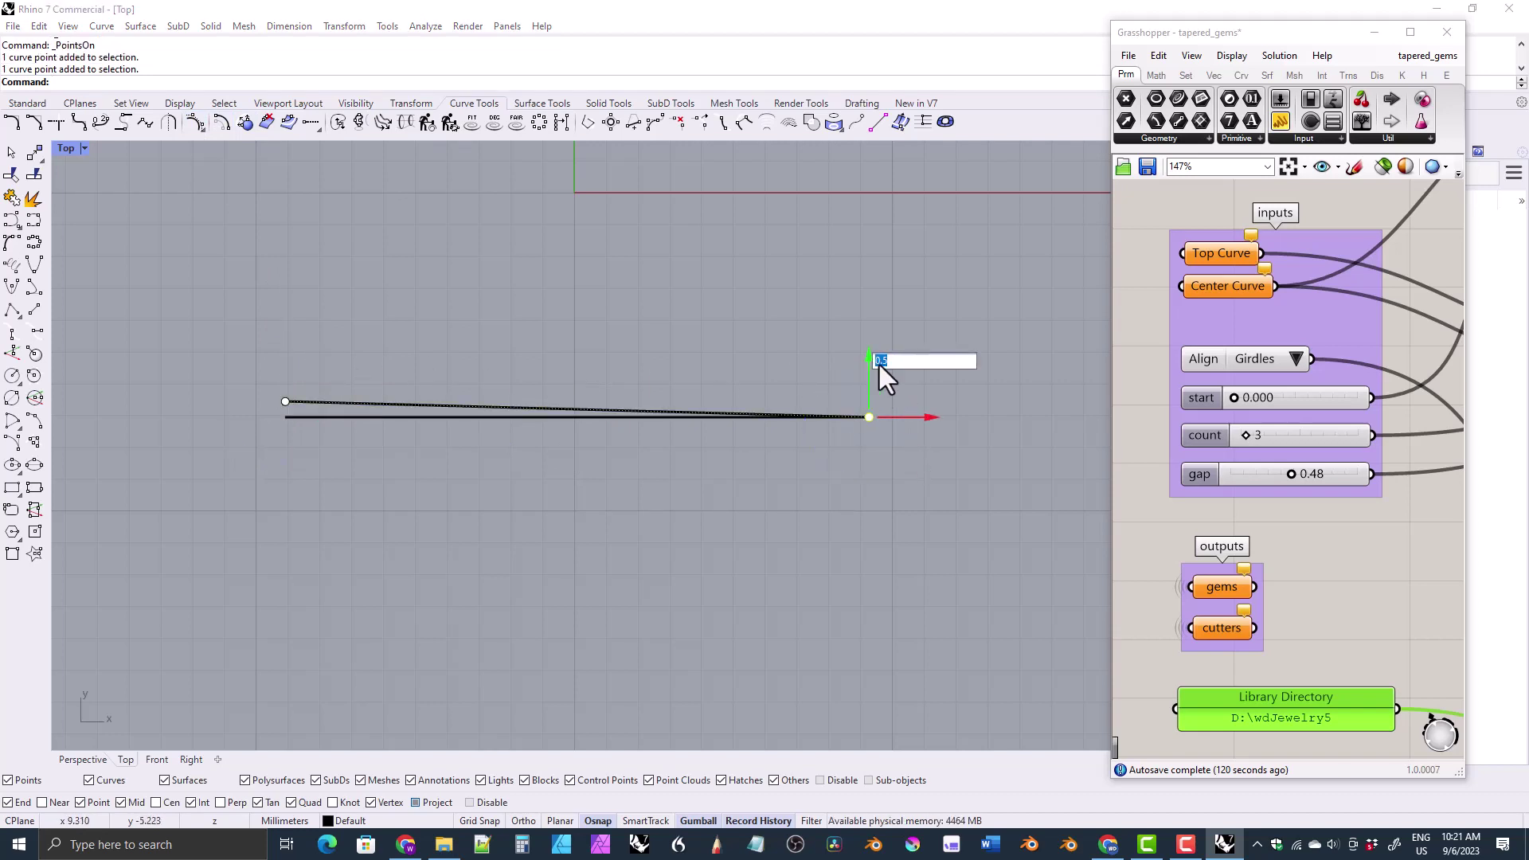
{"action": "type", "text": "1"}
{"action": "key", "text": "Return"}
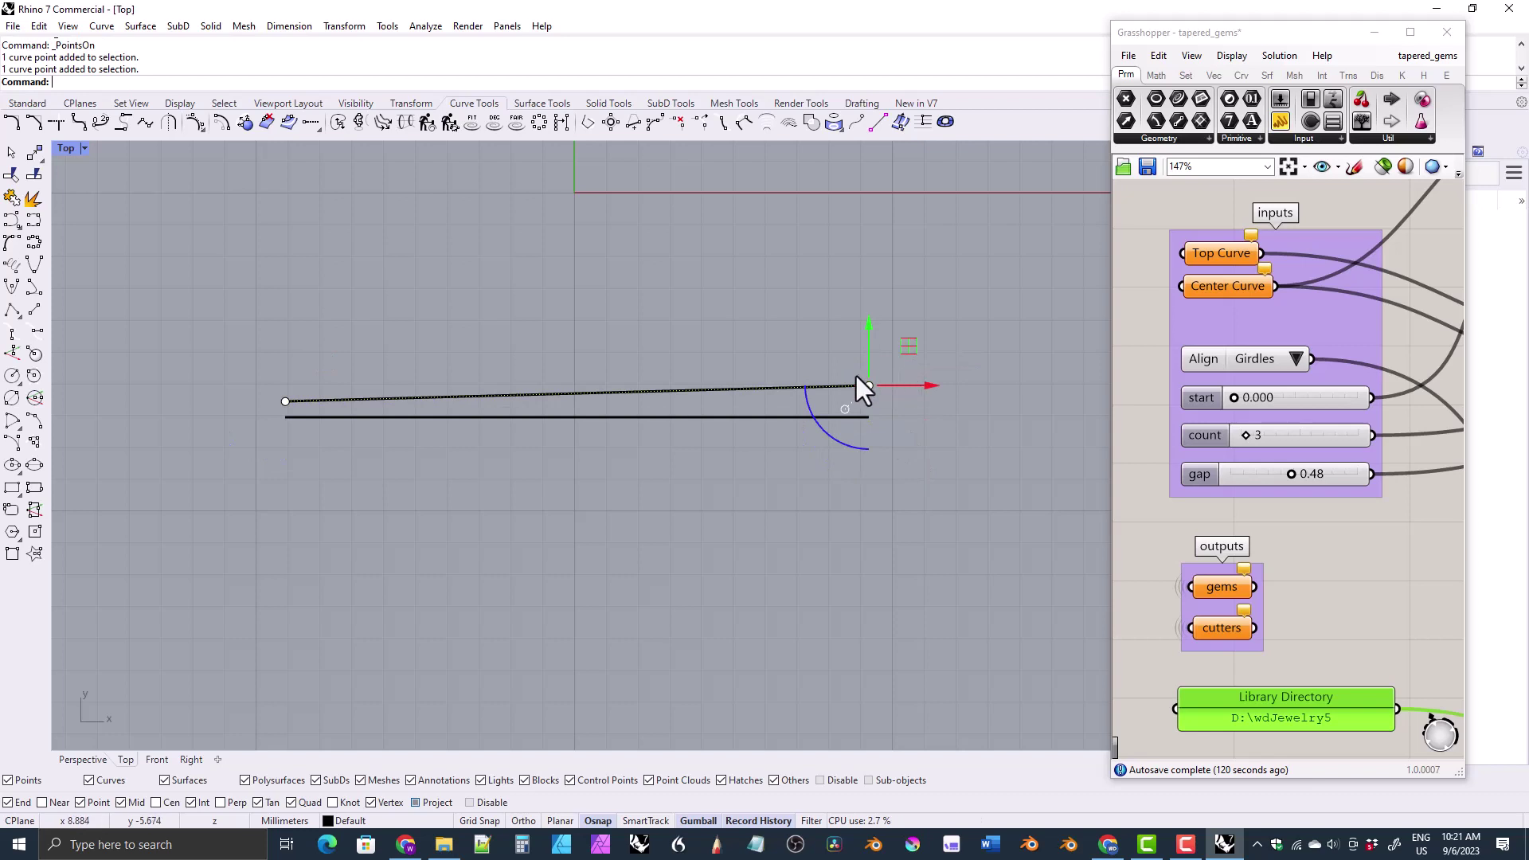
{"action": "key", "text": "Escape"}
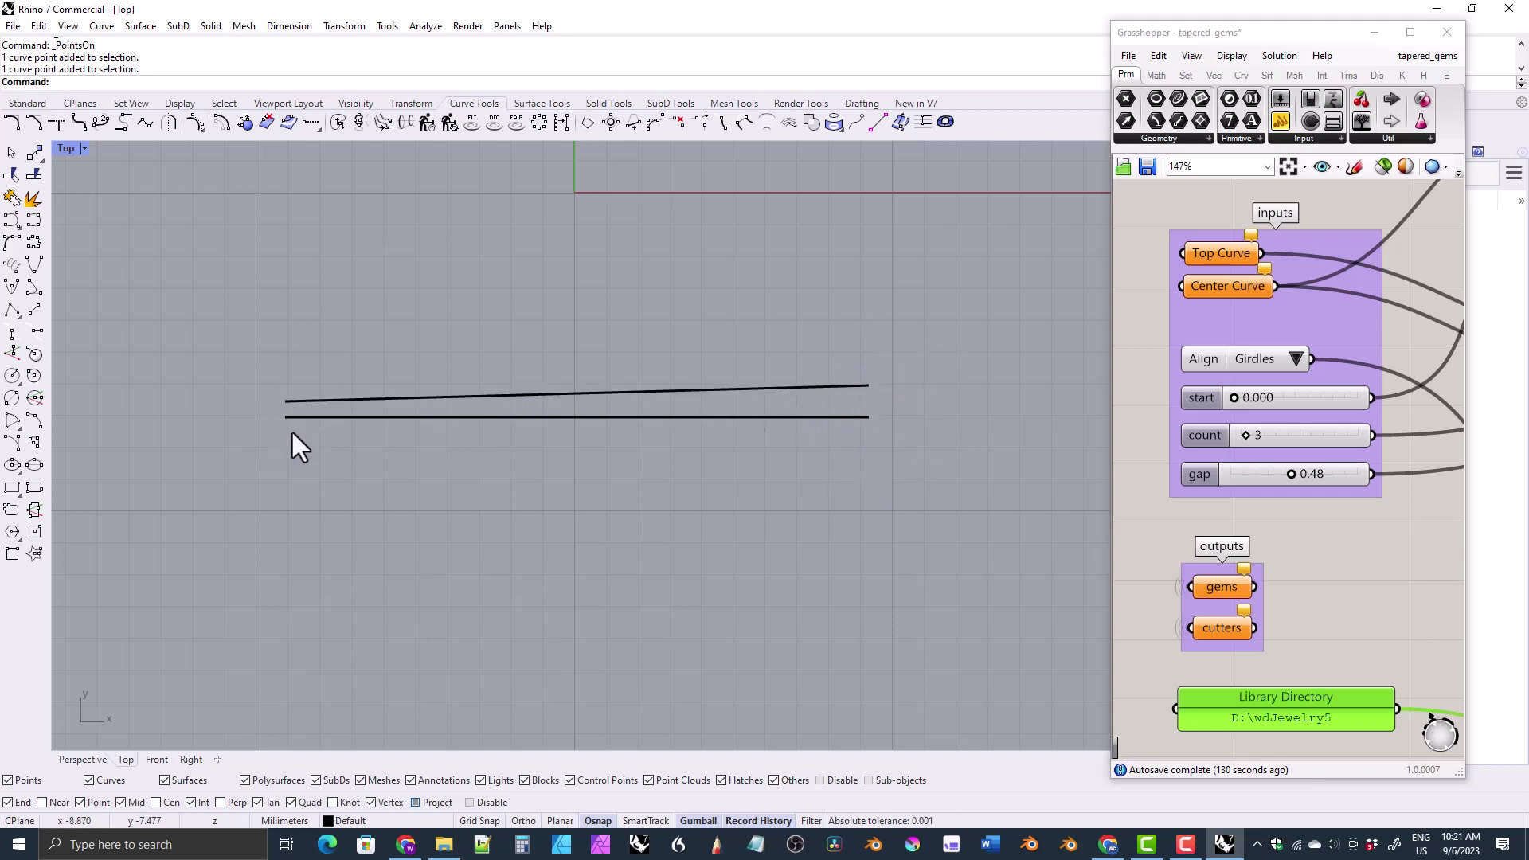
- Mirror the slanted upper line across the horizontal center line, keeping the original
{"action": "left_click", "coordinate": [544, 391]}
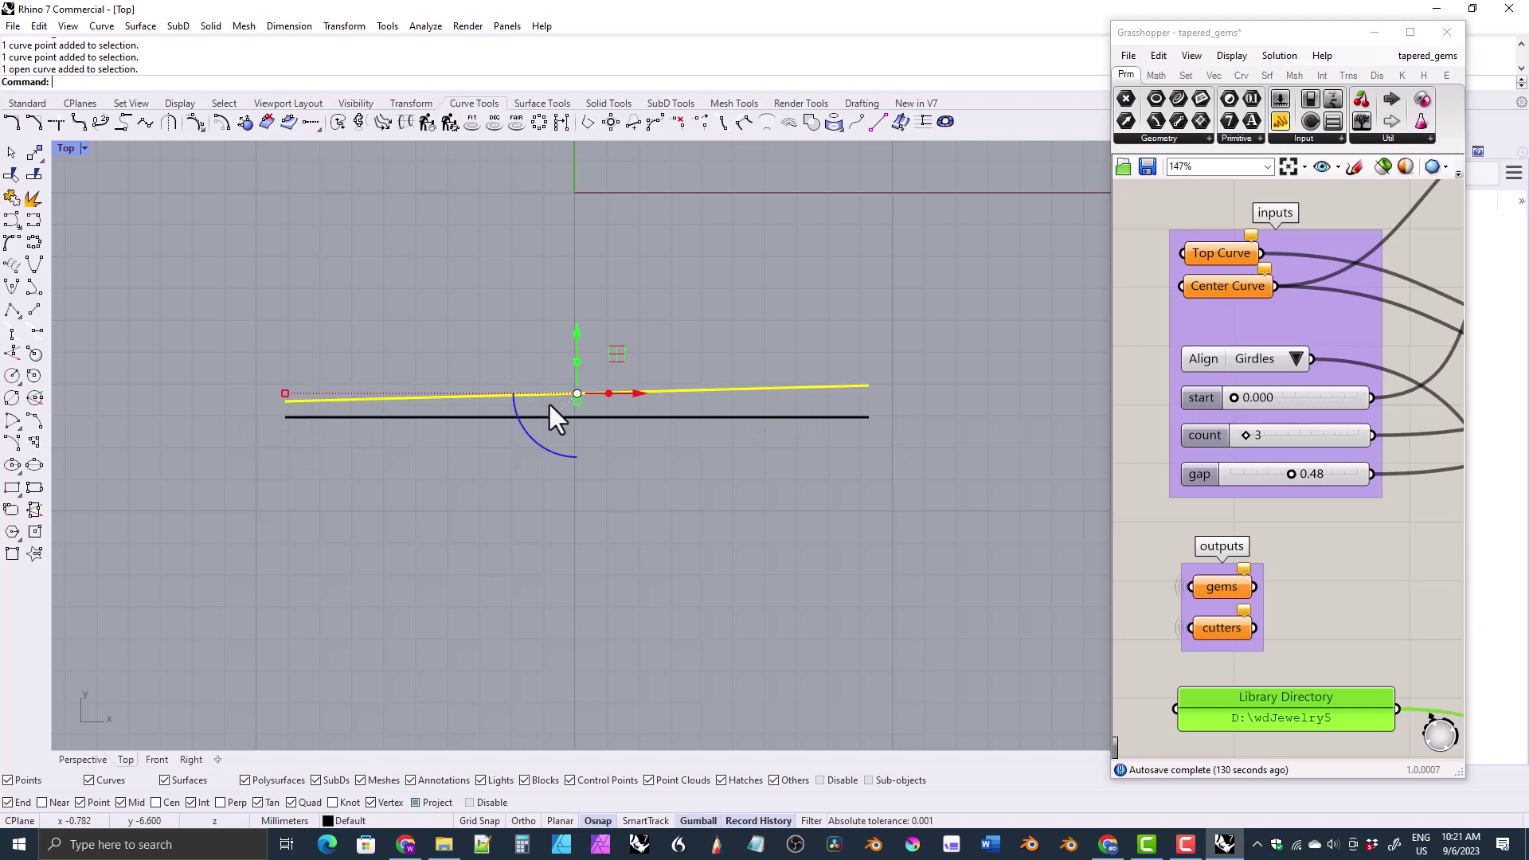
{"action": "left_click", "coordinate": [408, 106]}
{"action": "left_click", "coordinate": [146, 122]}
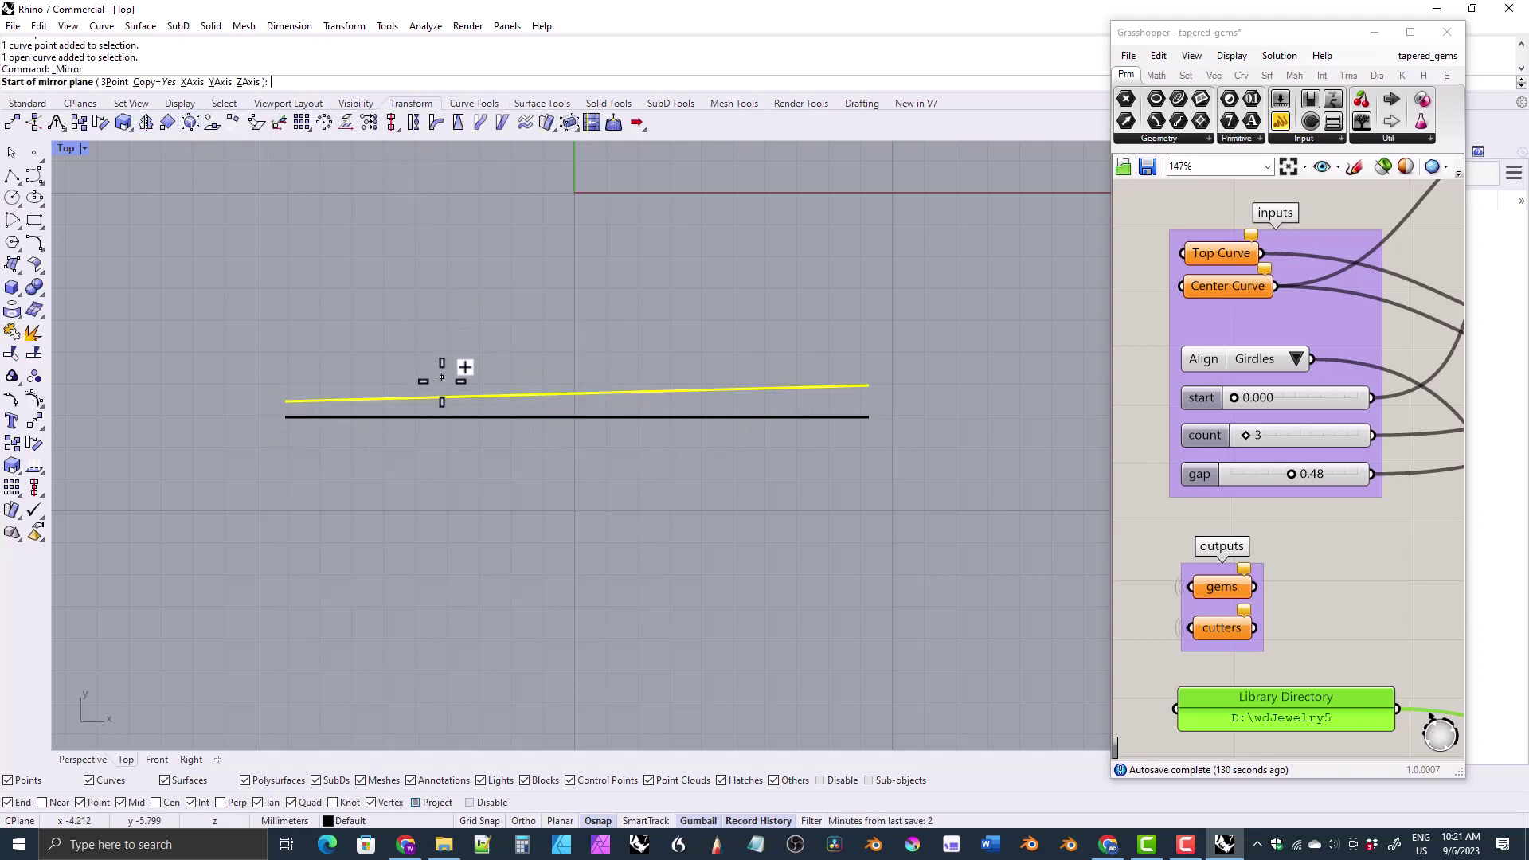
{"action": "left_click", "coordinate": [302, 406]}
{"action": "left_click", "coordinate": [891, 420]}
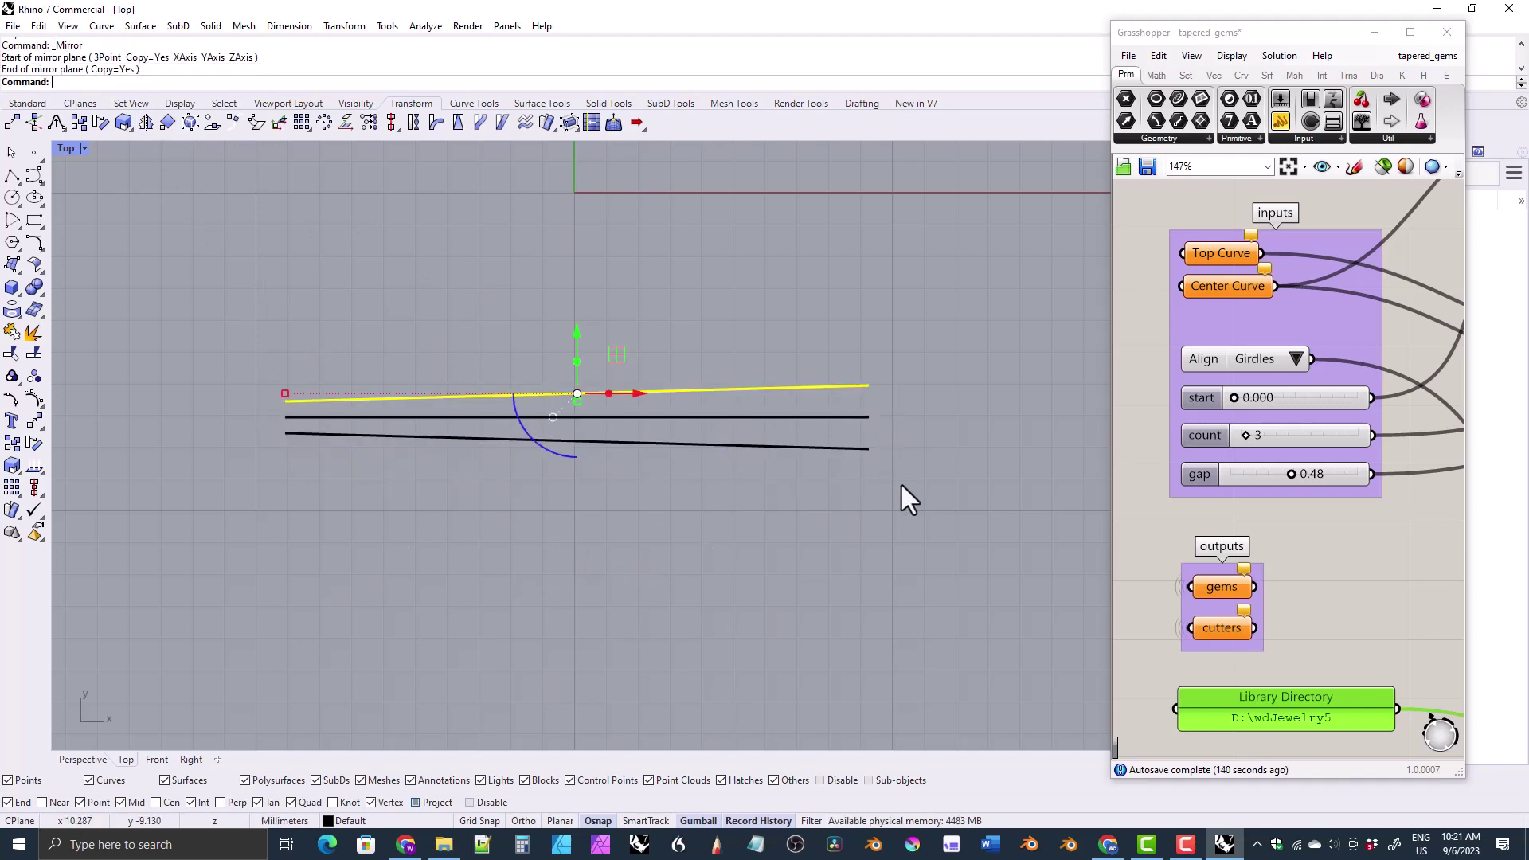
{"action": "right_click_drag", "start_coordinate": [806, 476], "coordinate": [814, 470]}
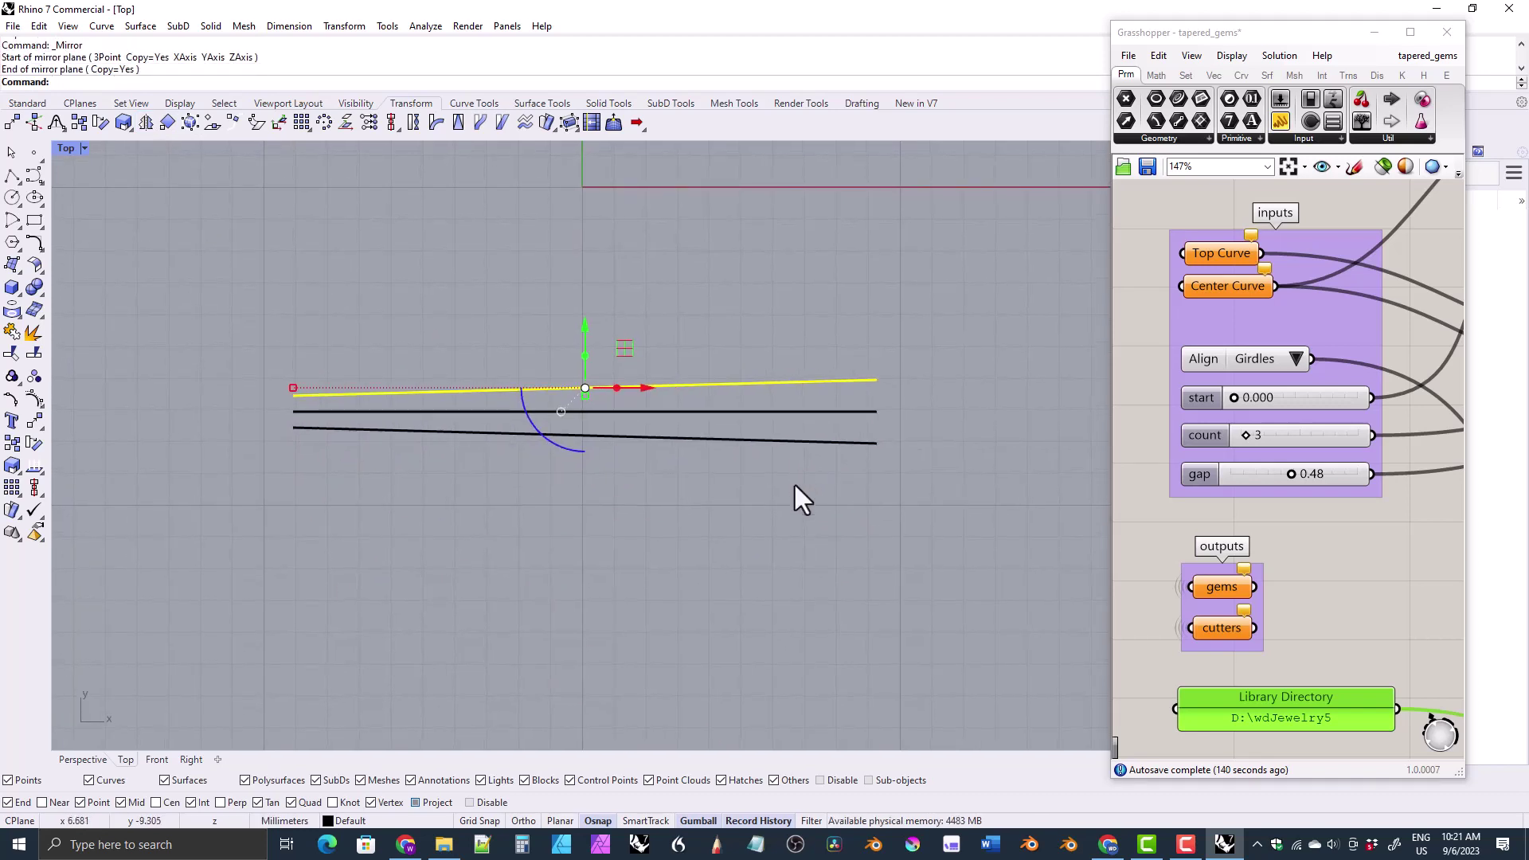
{"action": "left_click", "coordinate": [799, 494]}
{"action": "left_click", "coordinate": [717, 443]}
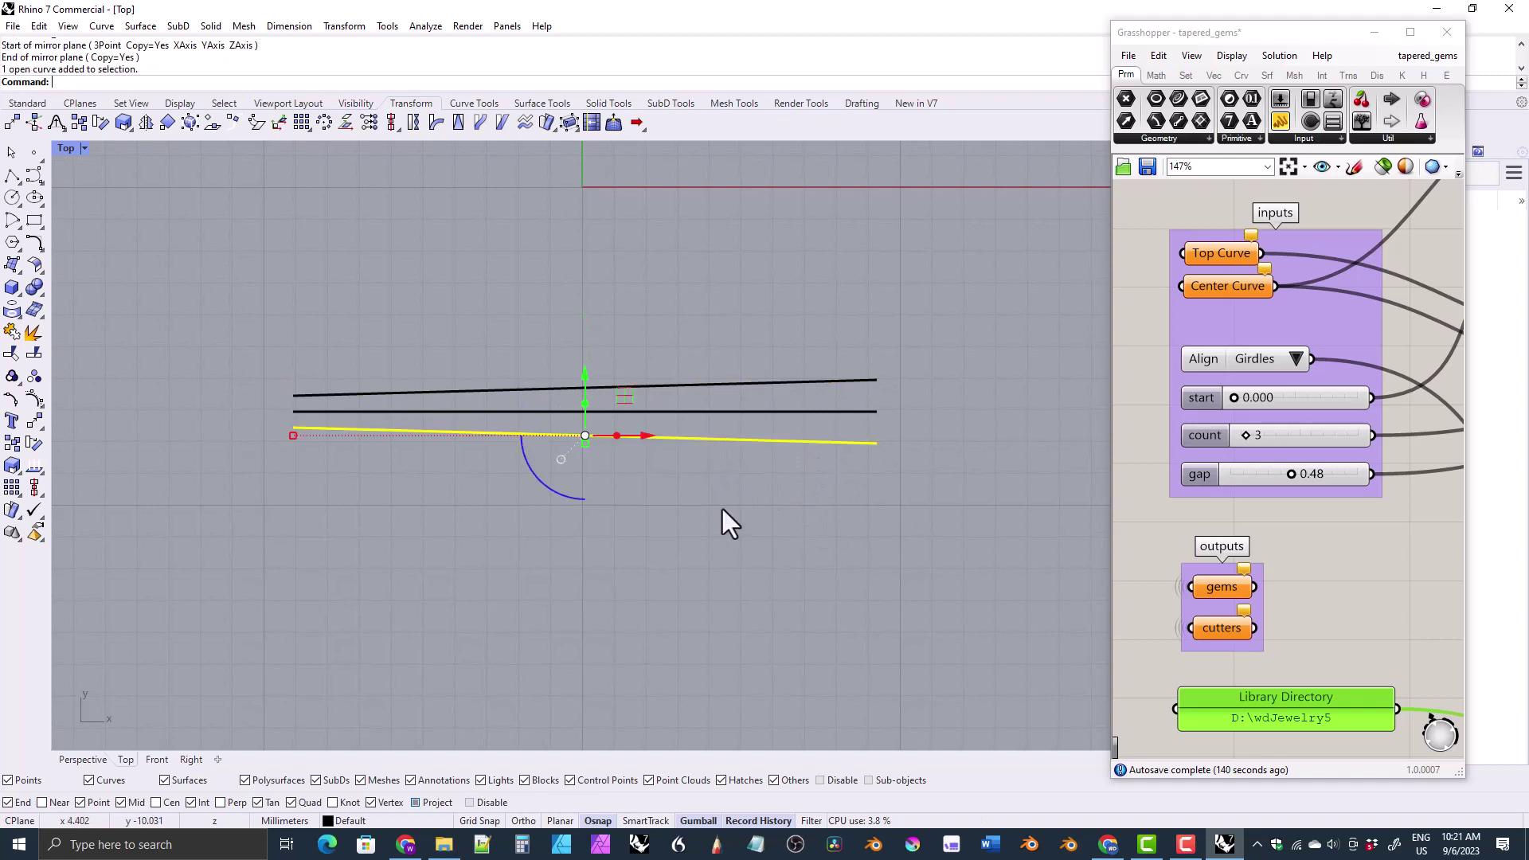
{"action": "mouse_move", "coordinate": [733, 468]}
{"action": "right_mouse_down"}
{"action": "mouse_move", "coordinate": [778, 494]}
{"action": "mouse_move", "coordinate": [752, 479]}
{"action": "right_mouse_up"}
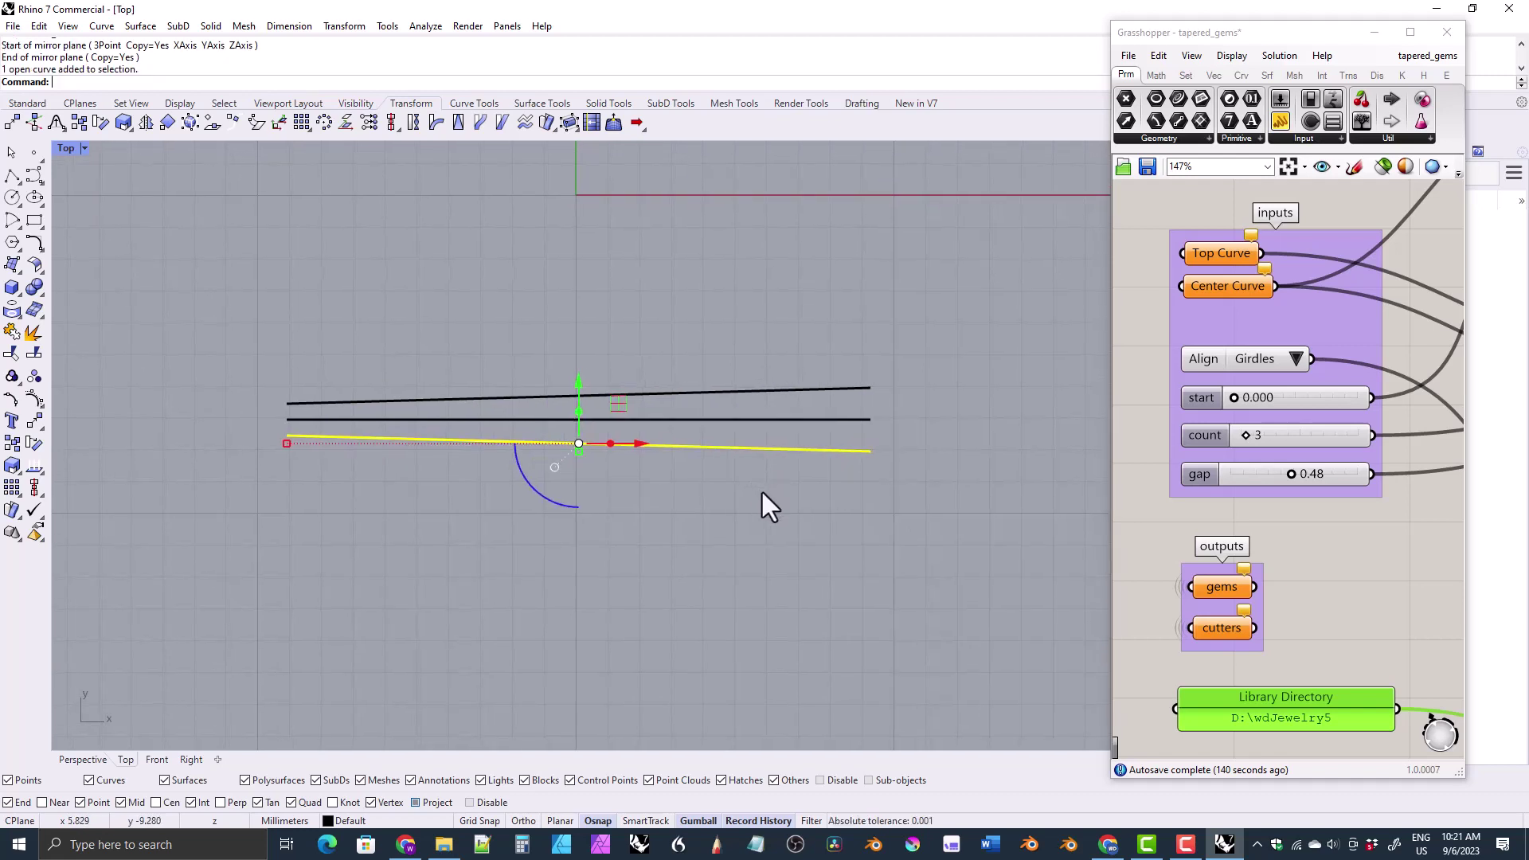
{"action": "left_click", "coordinate": [773, 486]}
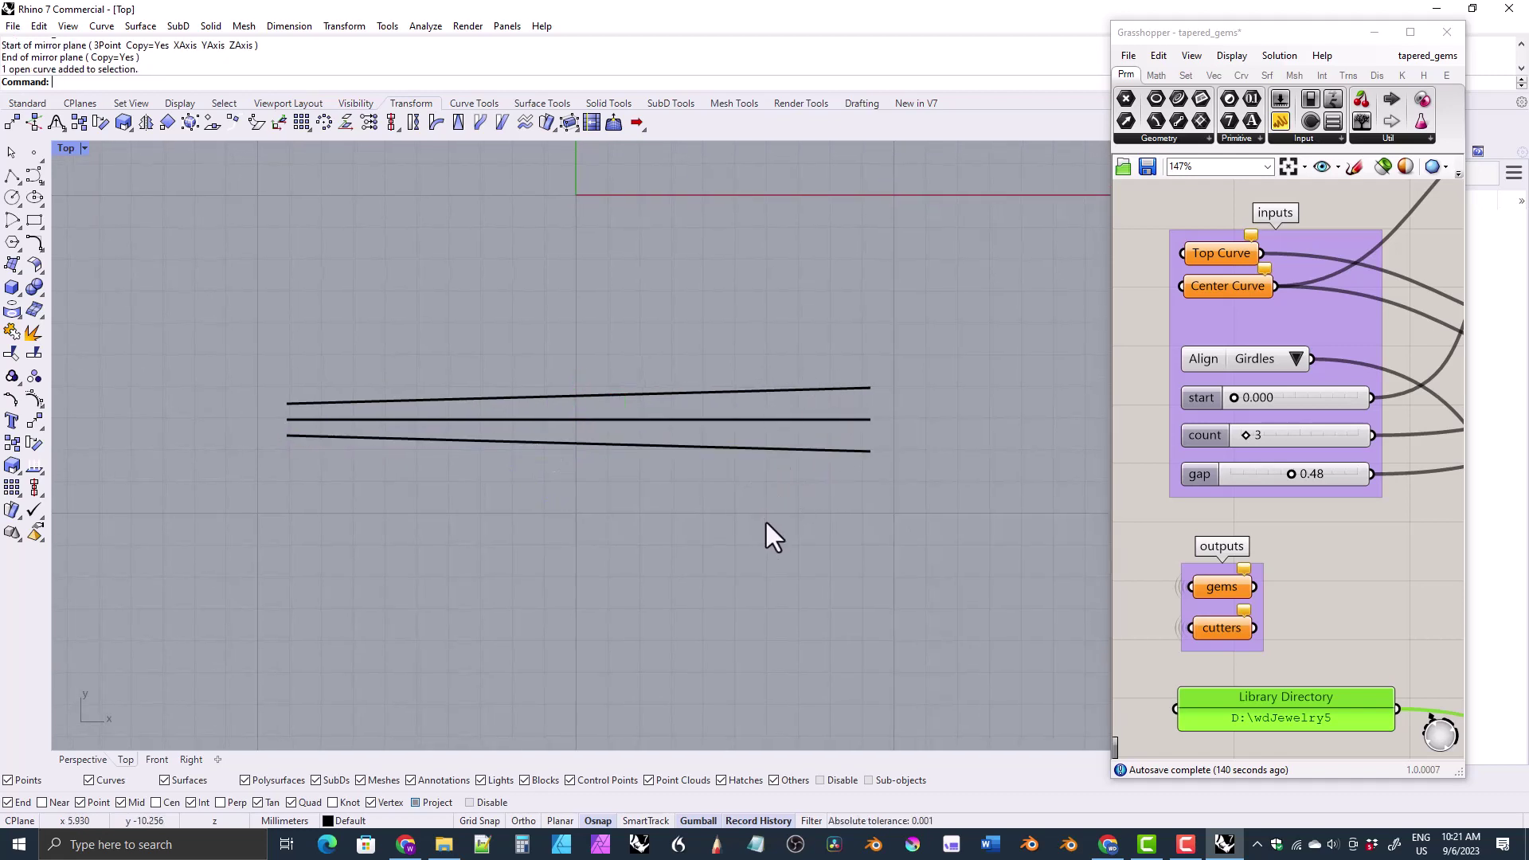
- Assign the upper slanted line to the Top Curve input of the Grasshopper definition
{"action": "left_click", "coordinate": [772, 390]}
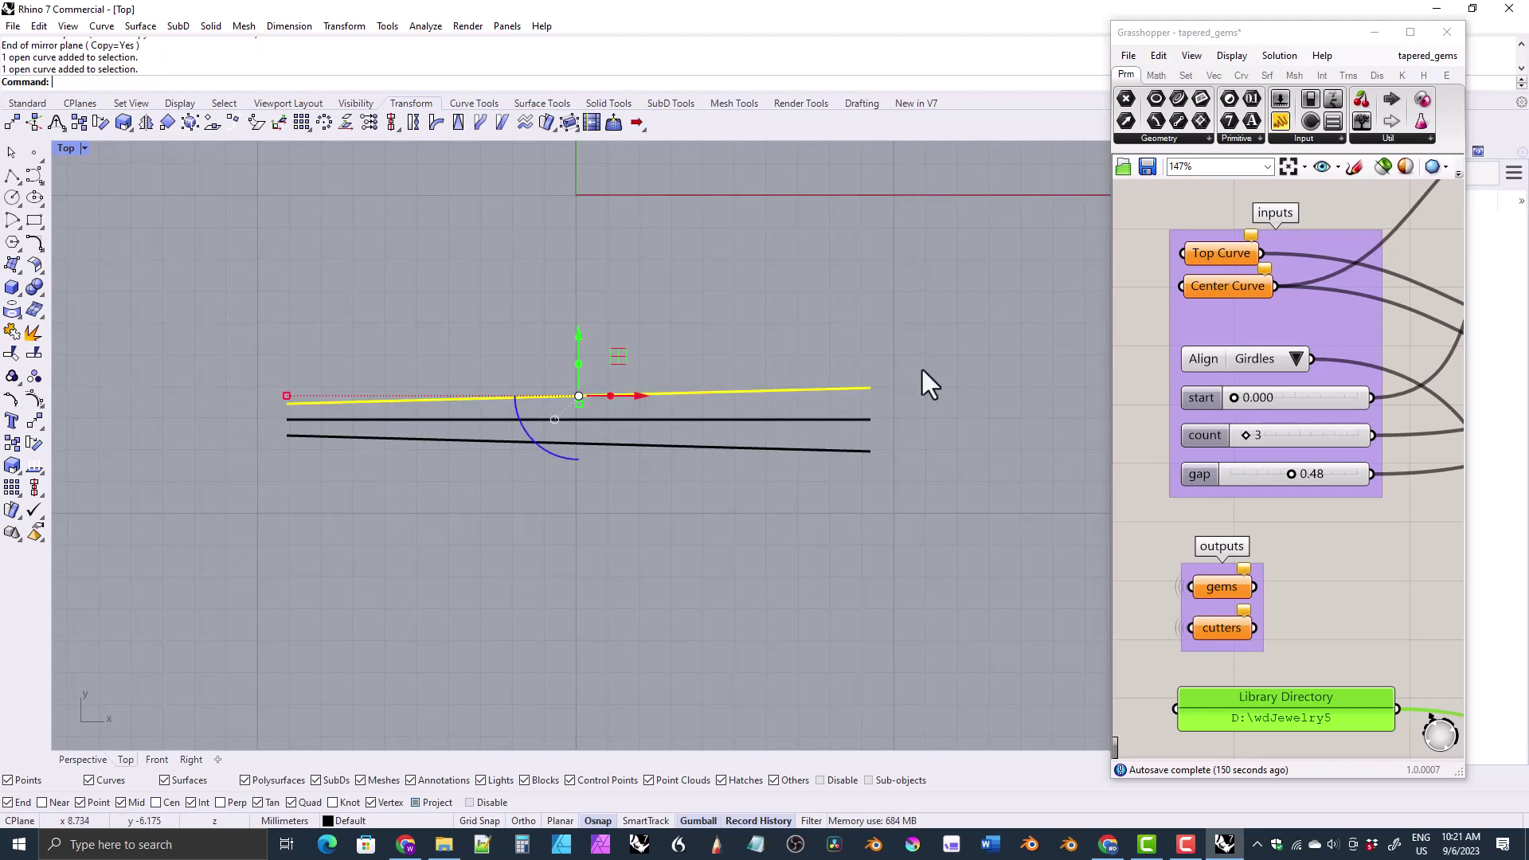
{"action": "right_click", "coordinate": [1212, 256]}
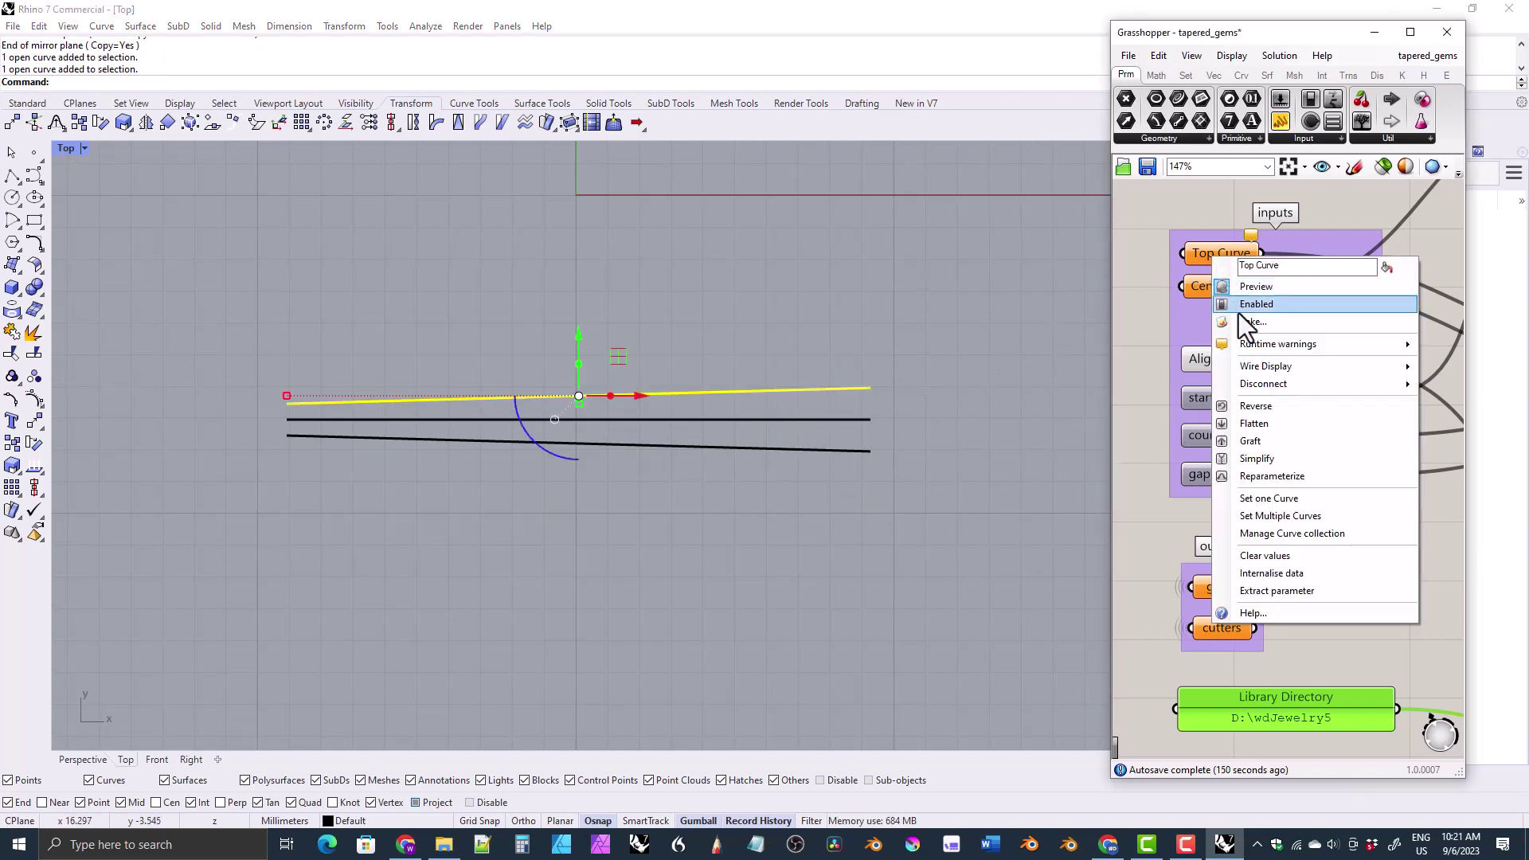
{"action": "left_click", "coordinate": [1268, 497]}
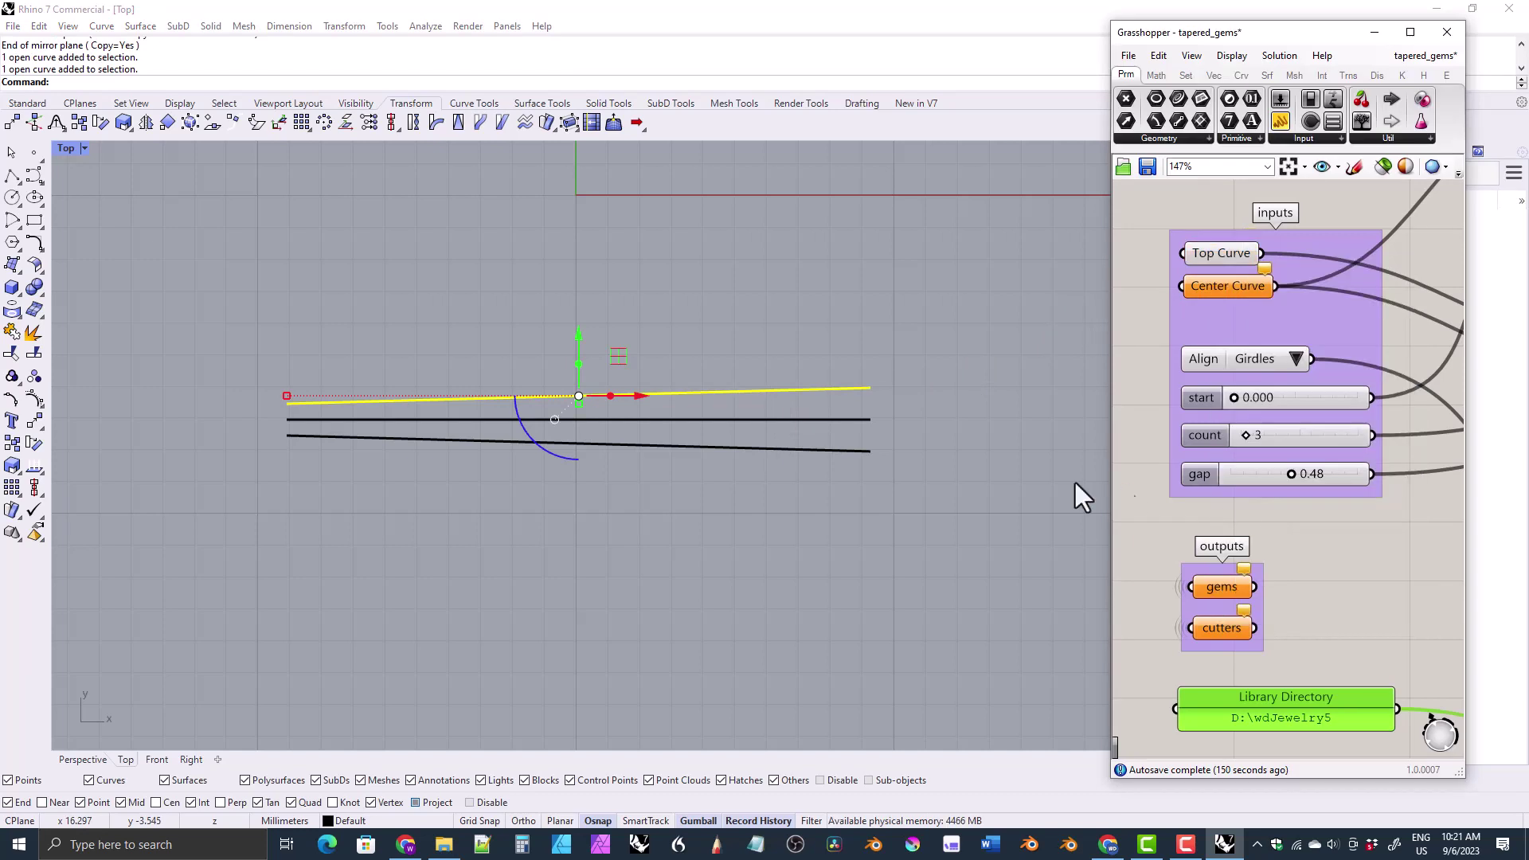
- Assign the horizontal middle line to the Center Curve input and deselect it in the viewport
{"action": "left_click", "coordinate": [877, 500]}
{"action": "left_click", "coordinate": [811, 418]}
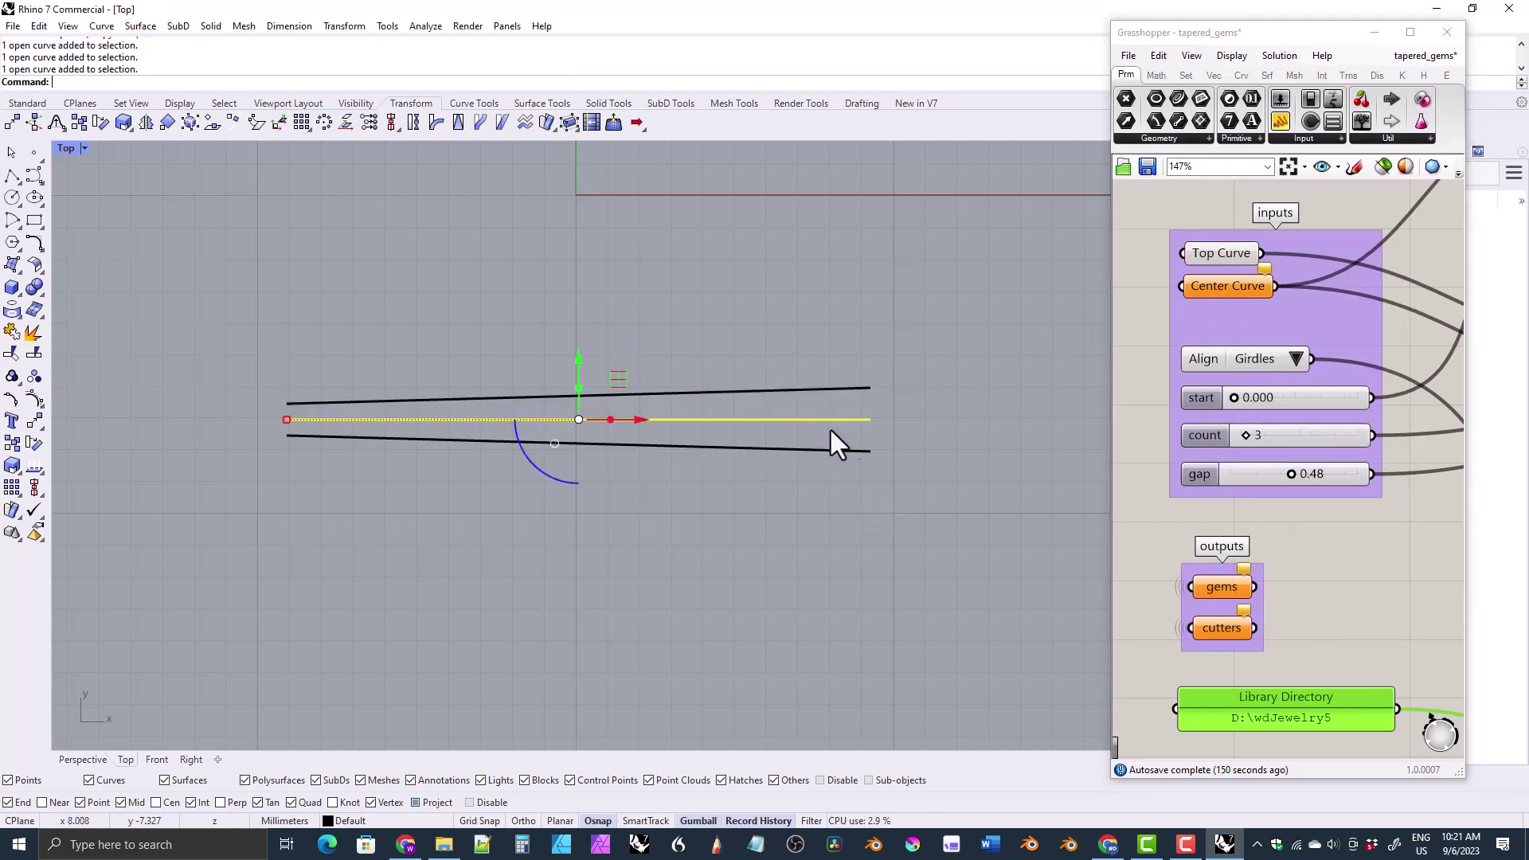
{"action": "right_click", "coordinate": [1223, 291]}
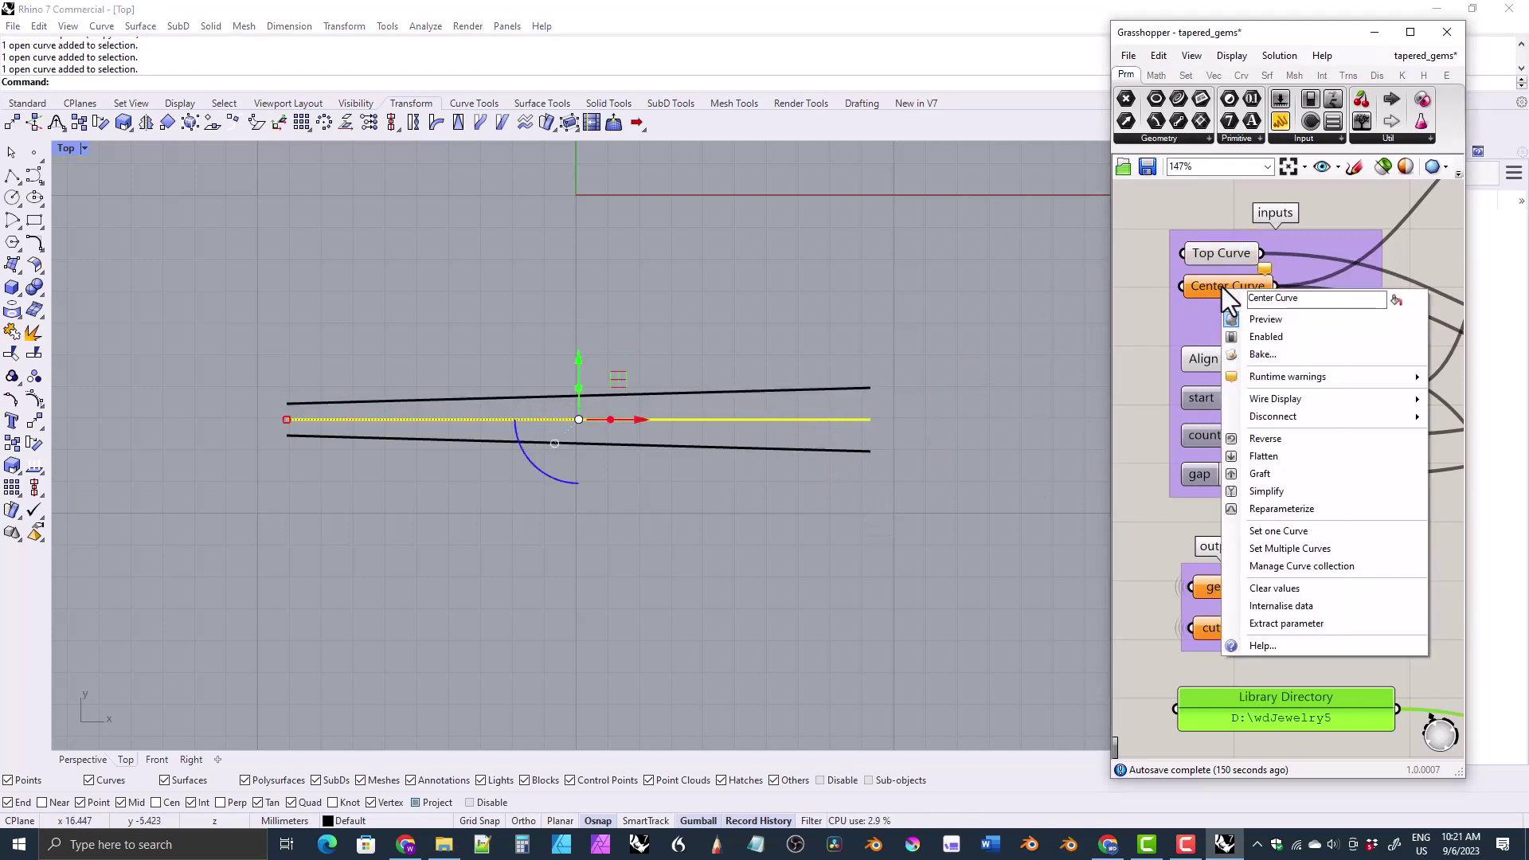
{"action": "left_click", "coordinate": [1269, 531]}
{"action": "left_click", "coordinate": [804, 542]}
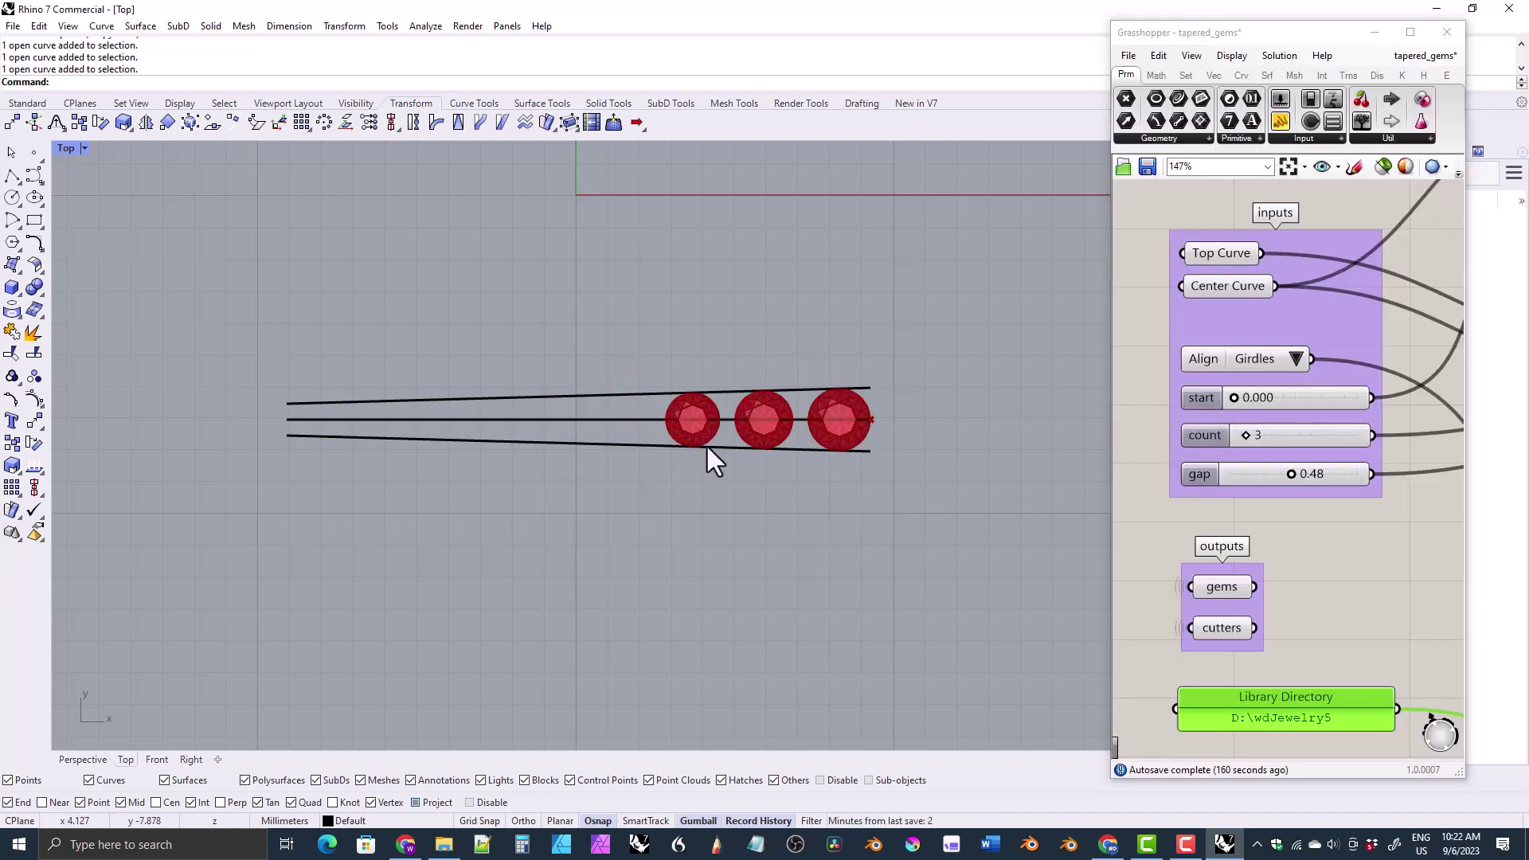
- Set the gem count to 10 and the gap to 0.2
{"action": "left_click_drag", "start_coordinate": [1246, 436], "coordinate": [1263, 436]}
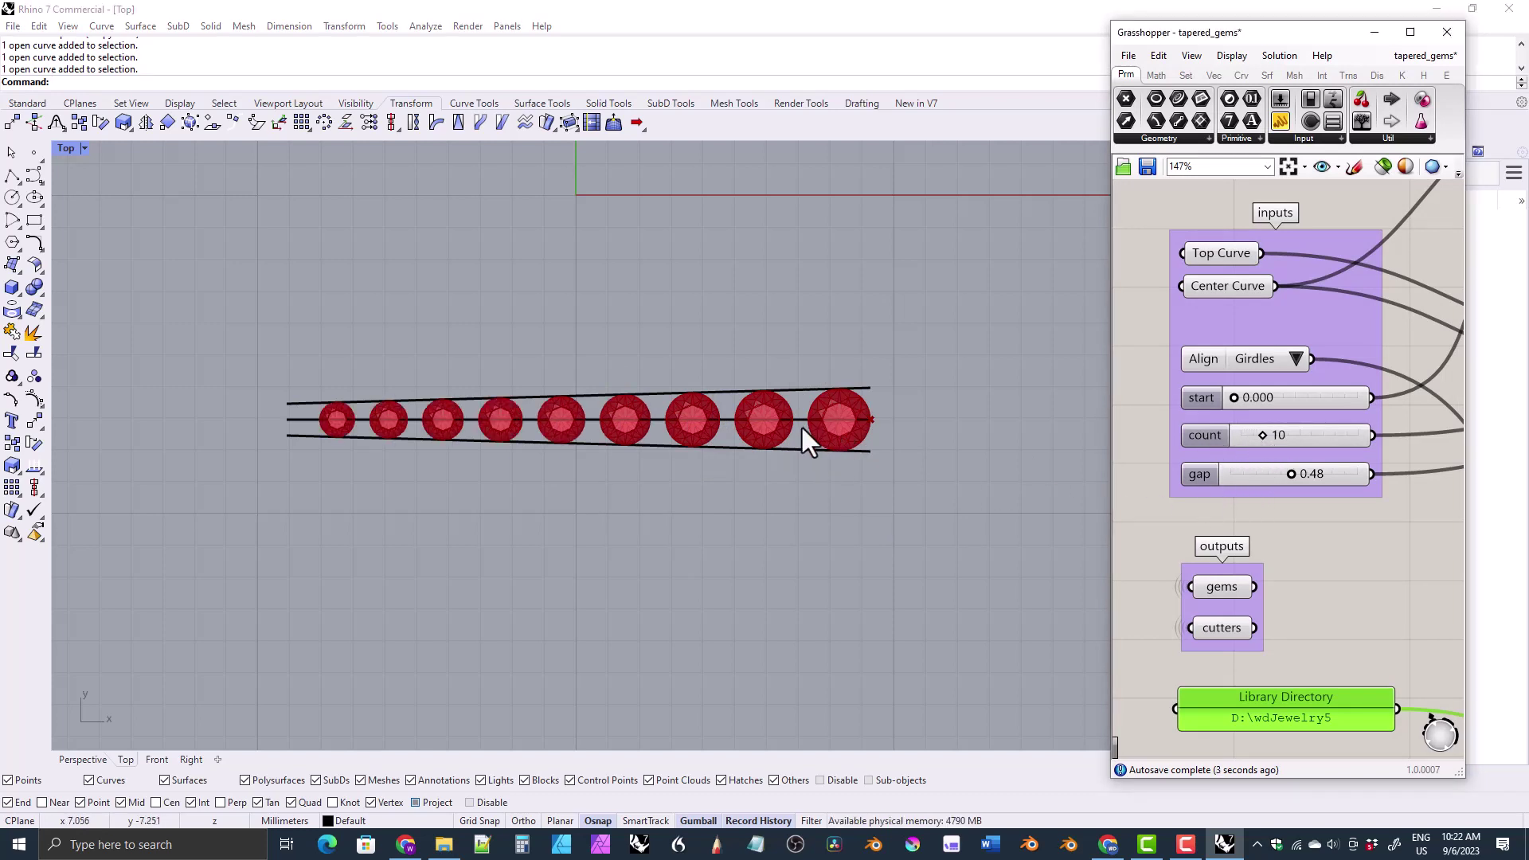
{"action": "double_click", "coordinate": [1269, 475]}
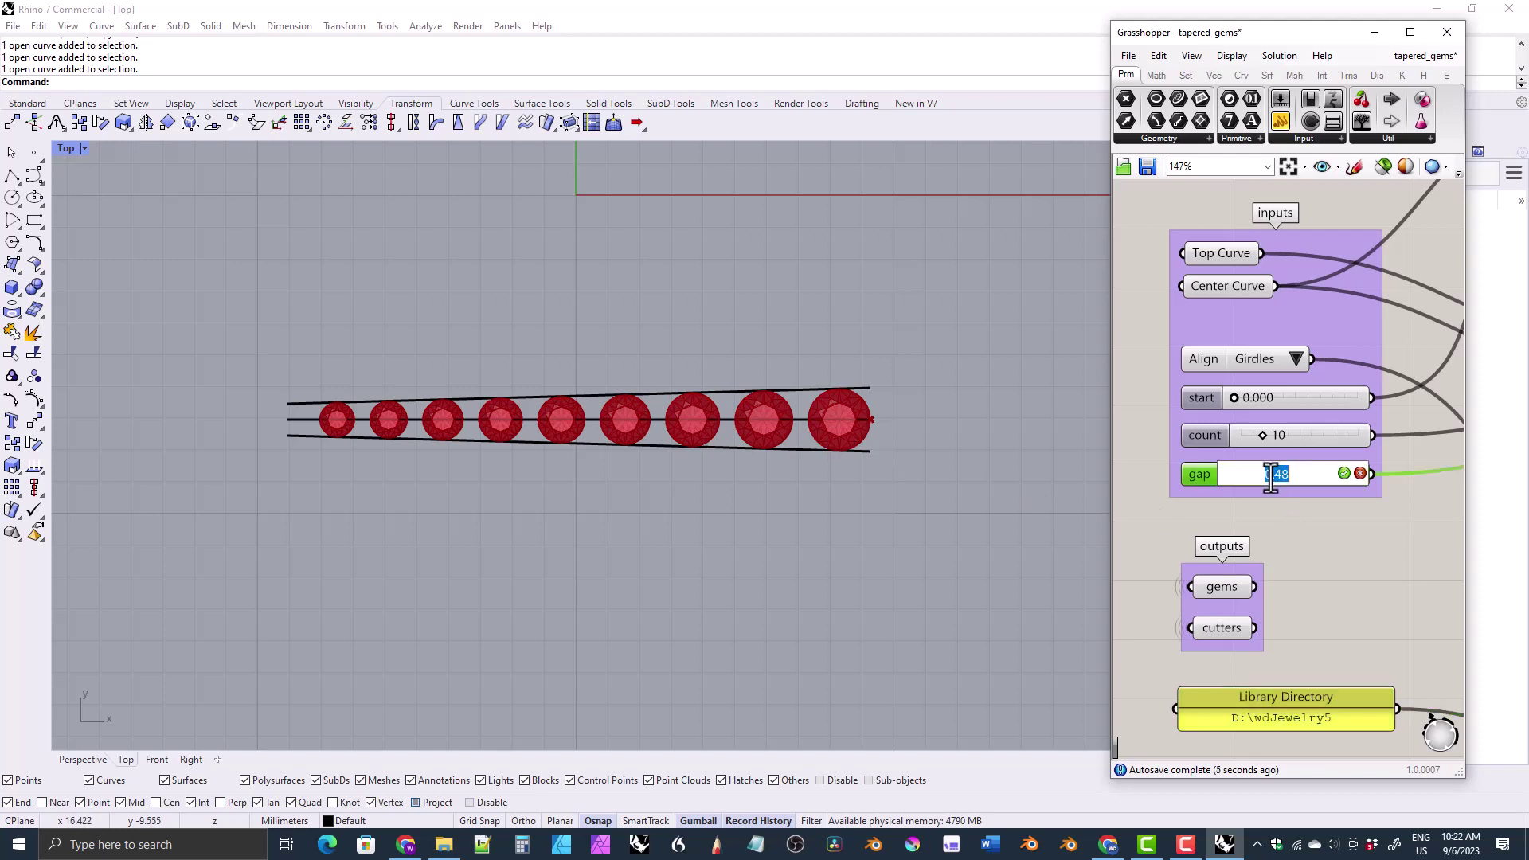
{"action": "type", "text": "0.2"}
{"action": "key", "text": "Return"}
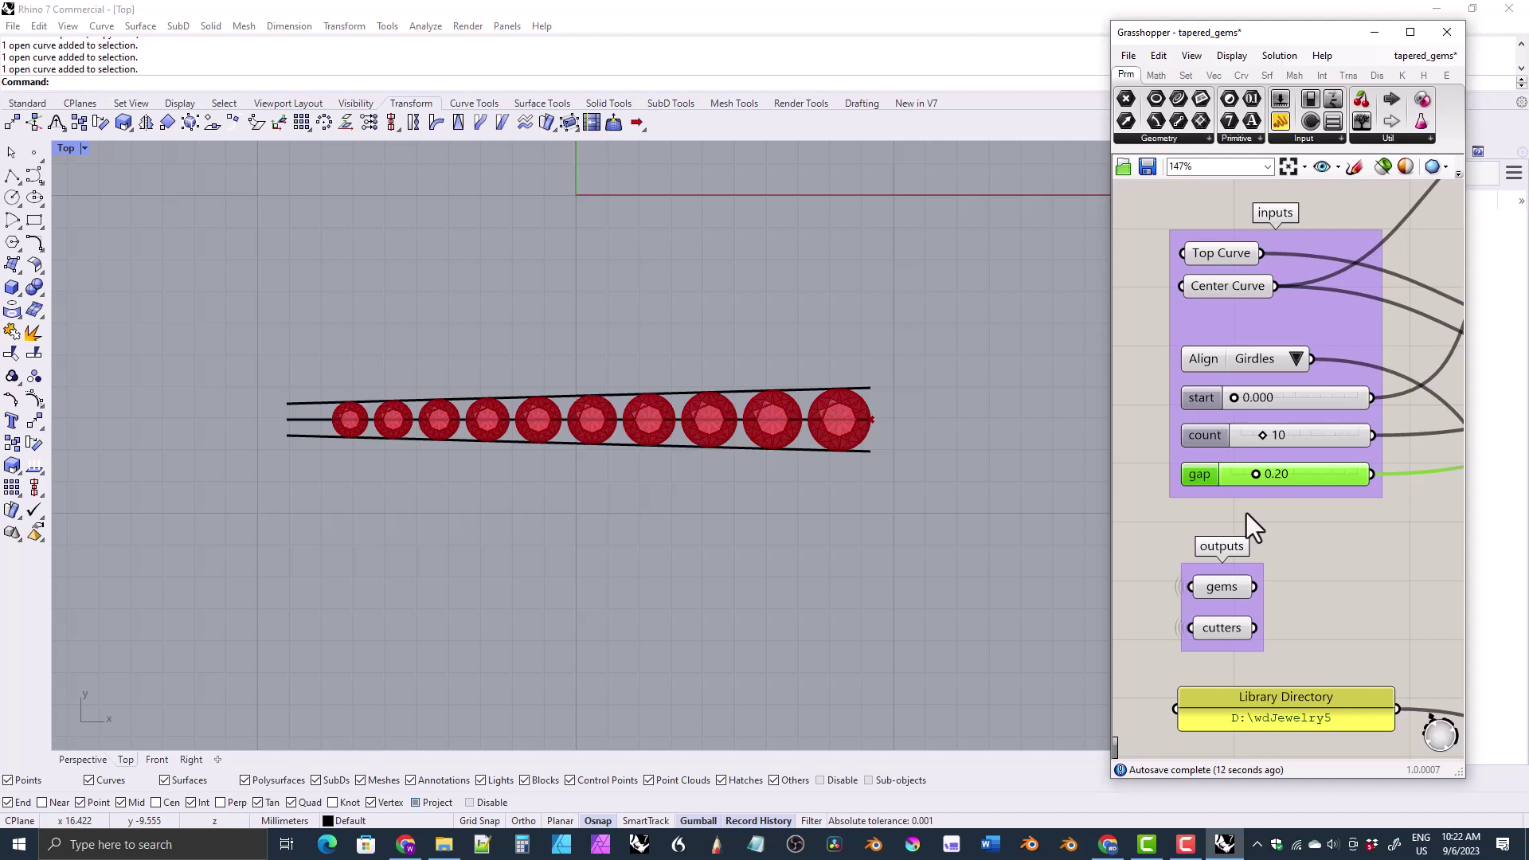
- Save the tapered_gems definition and close the Grasshopper window
{"action": "left_click", "coordinate": [1127, 57]}
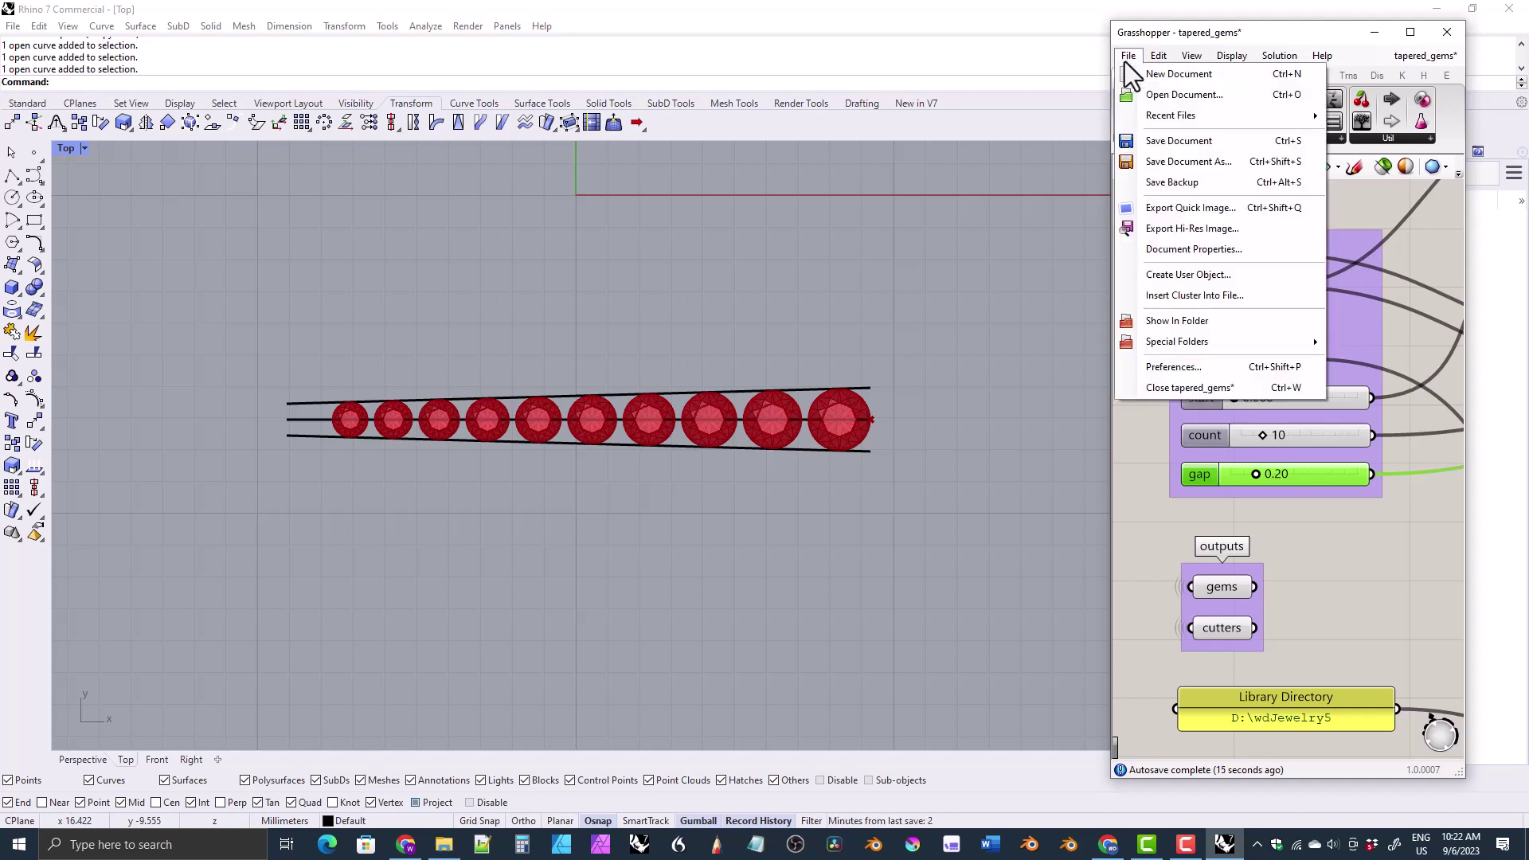
{"action": "left_click", "coordinate": [1156, 141]}
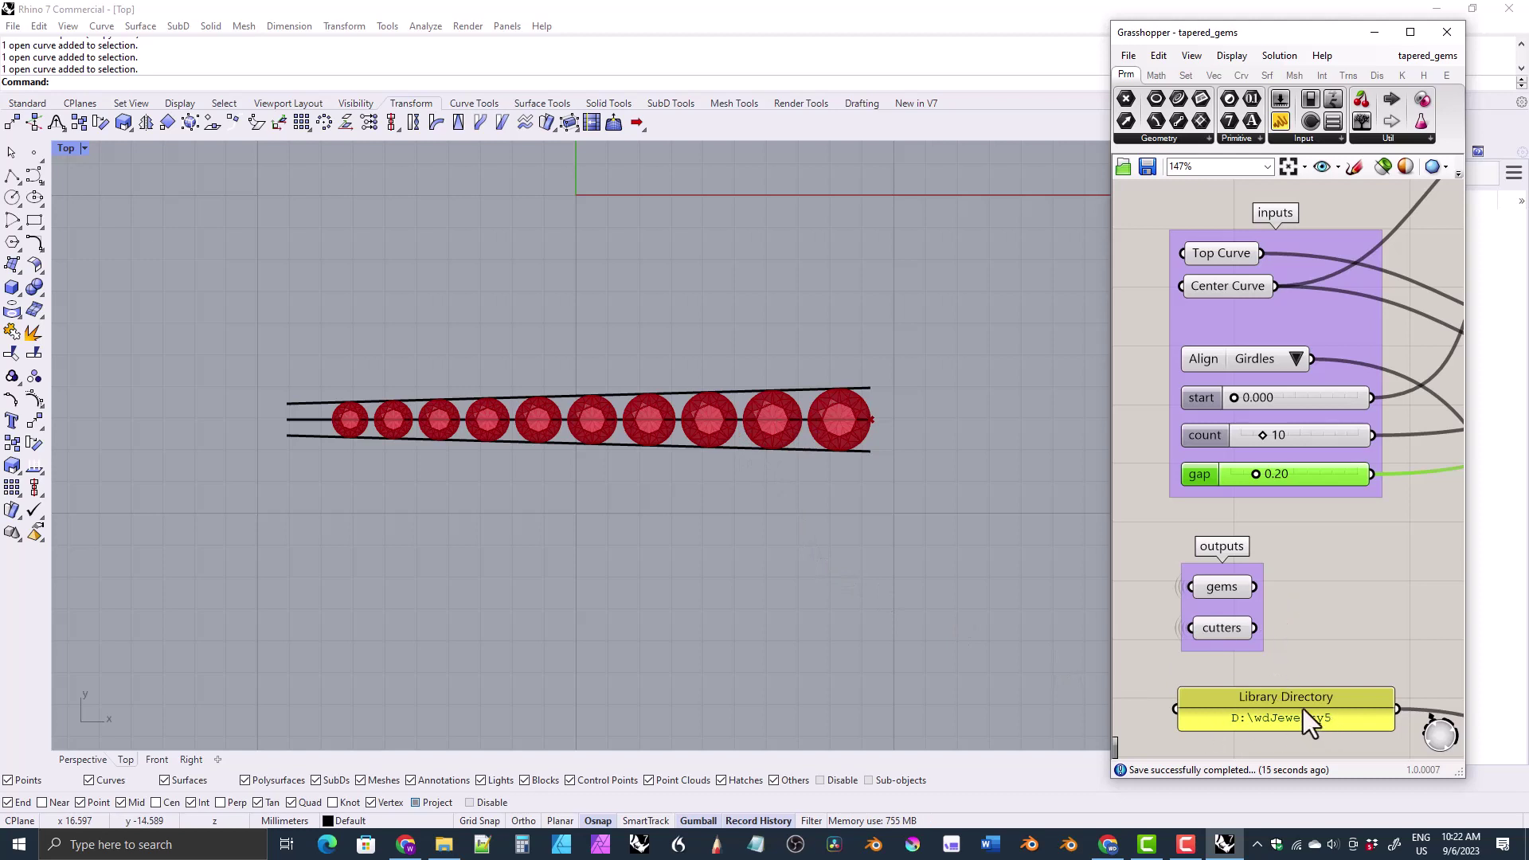
{"action": "left_click", "coordinate": [1126, 56]}
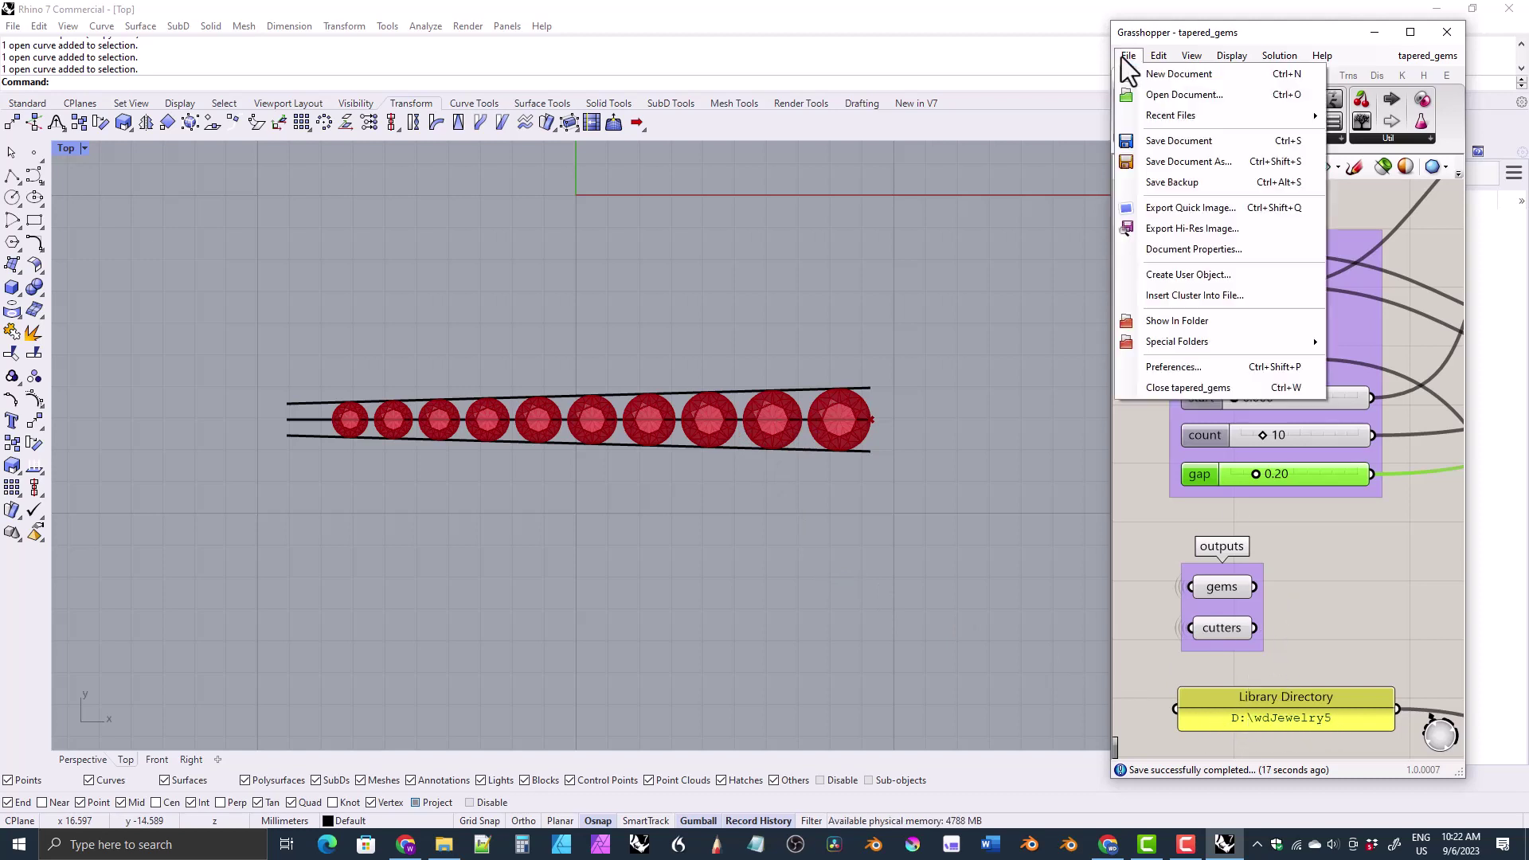
{"action": "left_click", "coordinate": [1206, 661]}
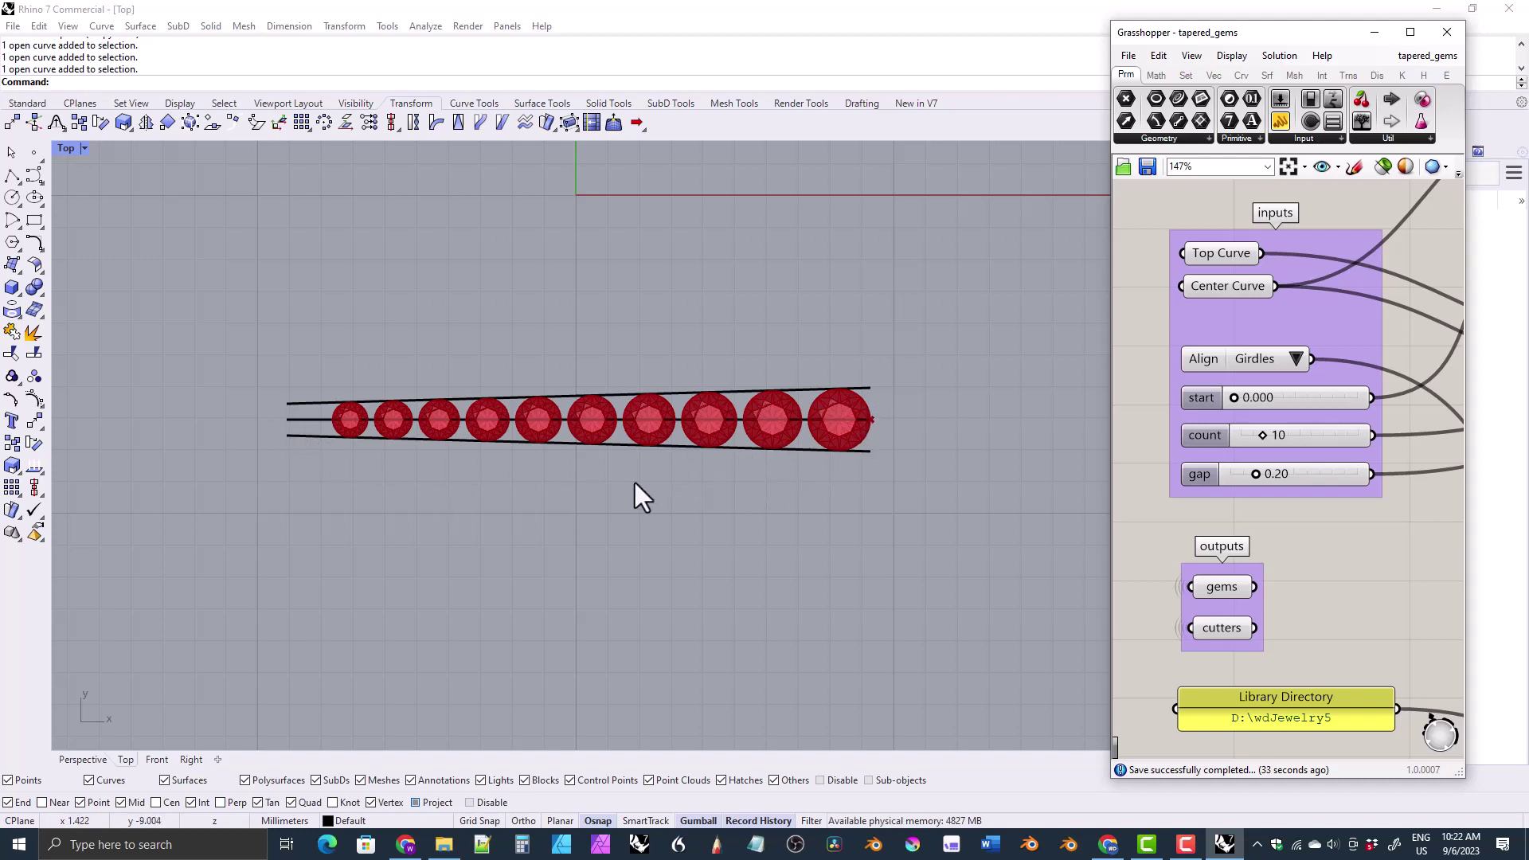
{"action": "right_click_drag", "start_coordinate": [634, 483], "coordinate": [648, 439]}
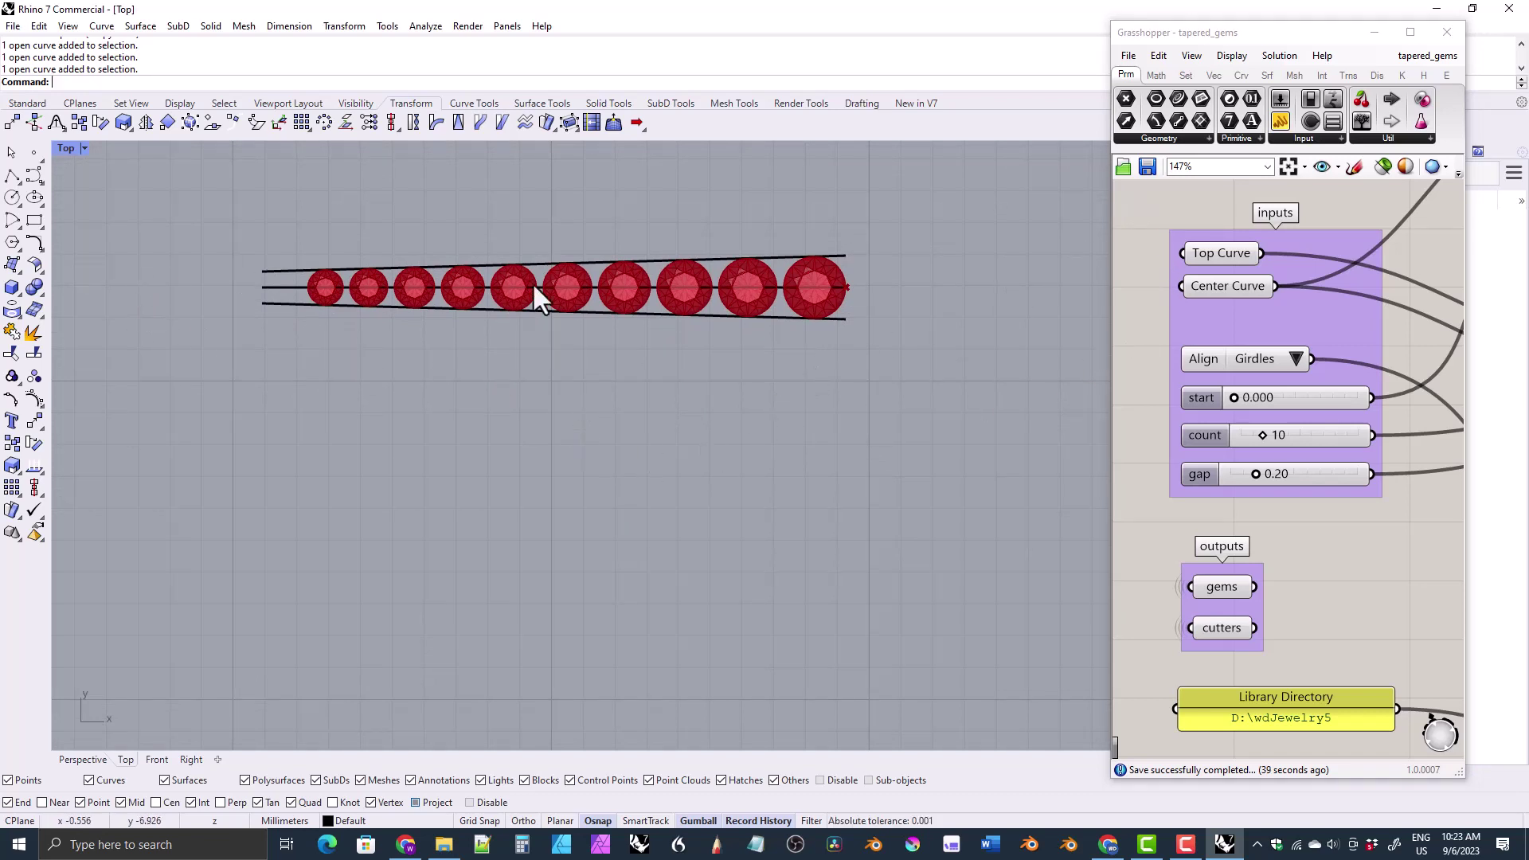
{"action": "left_click", "coordinate": [1446, 34]}
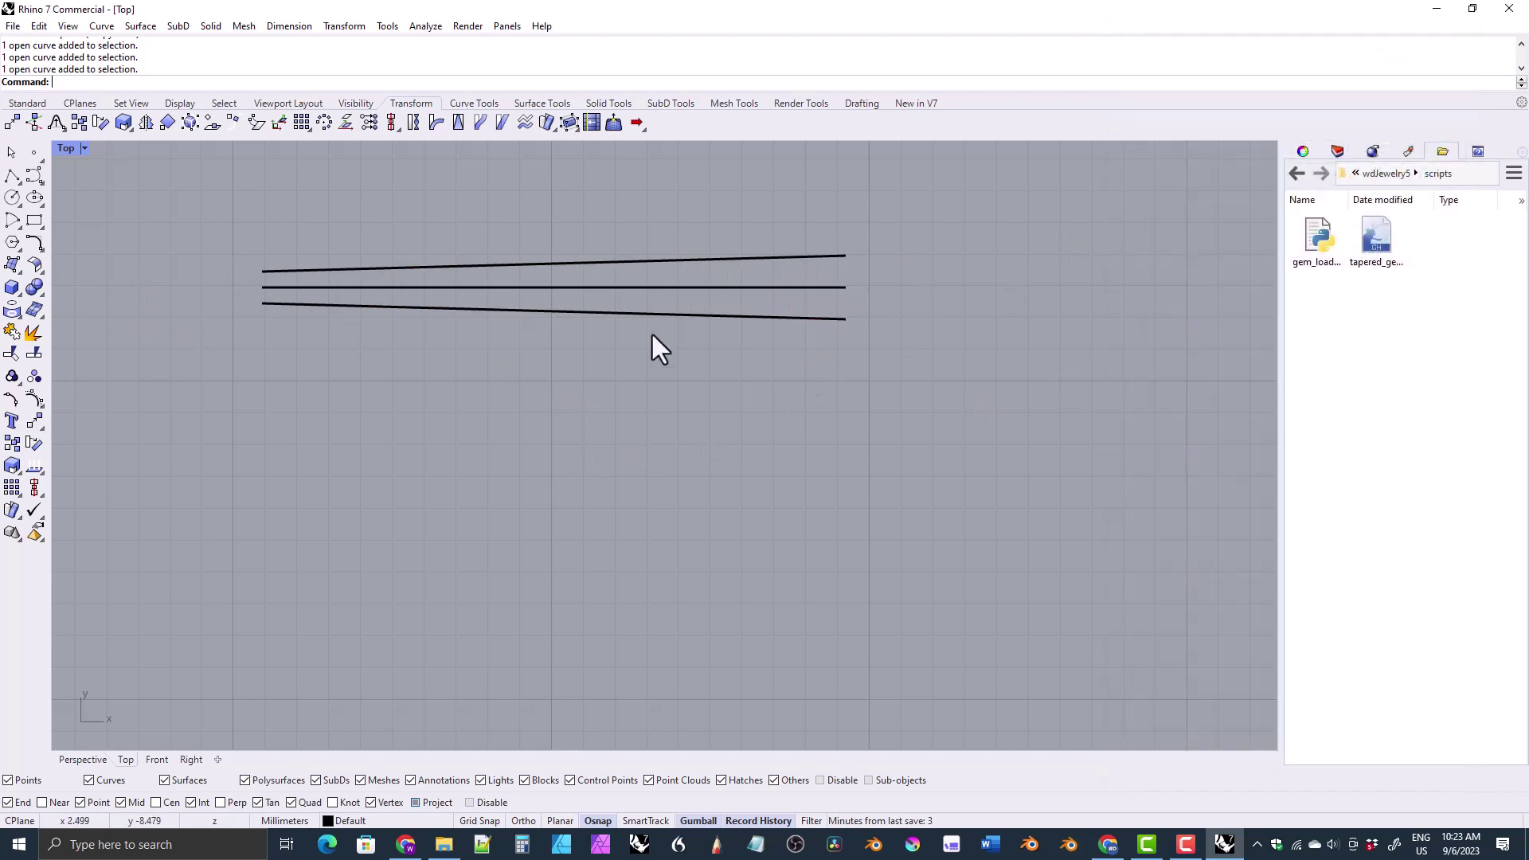
- Draw a horizontal line below the three existing curves and shift it slightly along positive X
{"action": "left_click", "coordinate": [453, 104]}
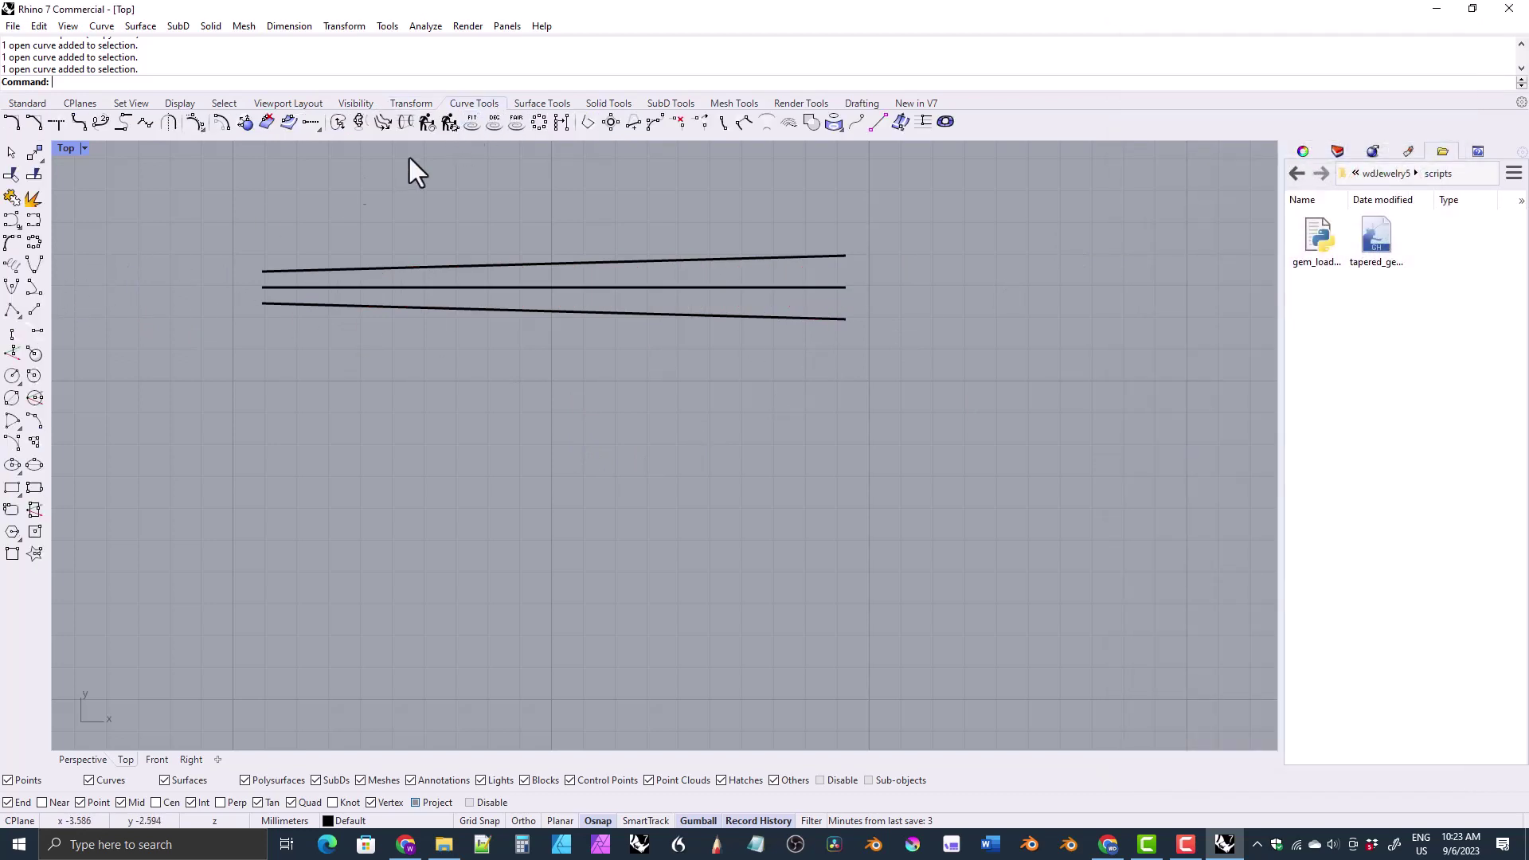
{"action": "left_click", "coordinate": [33, 309]}
{"action": "left_click", "coordinate": [274, 488]}
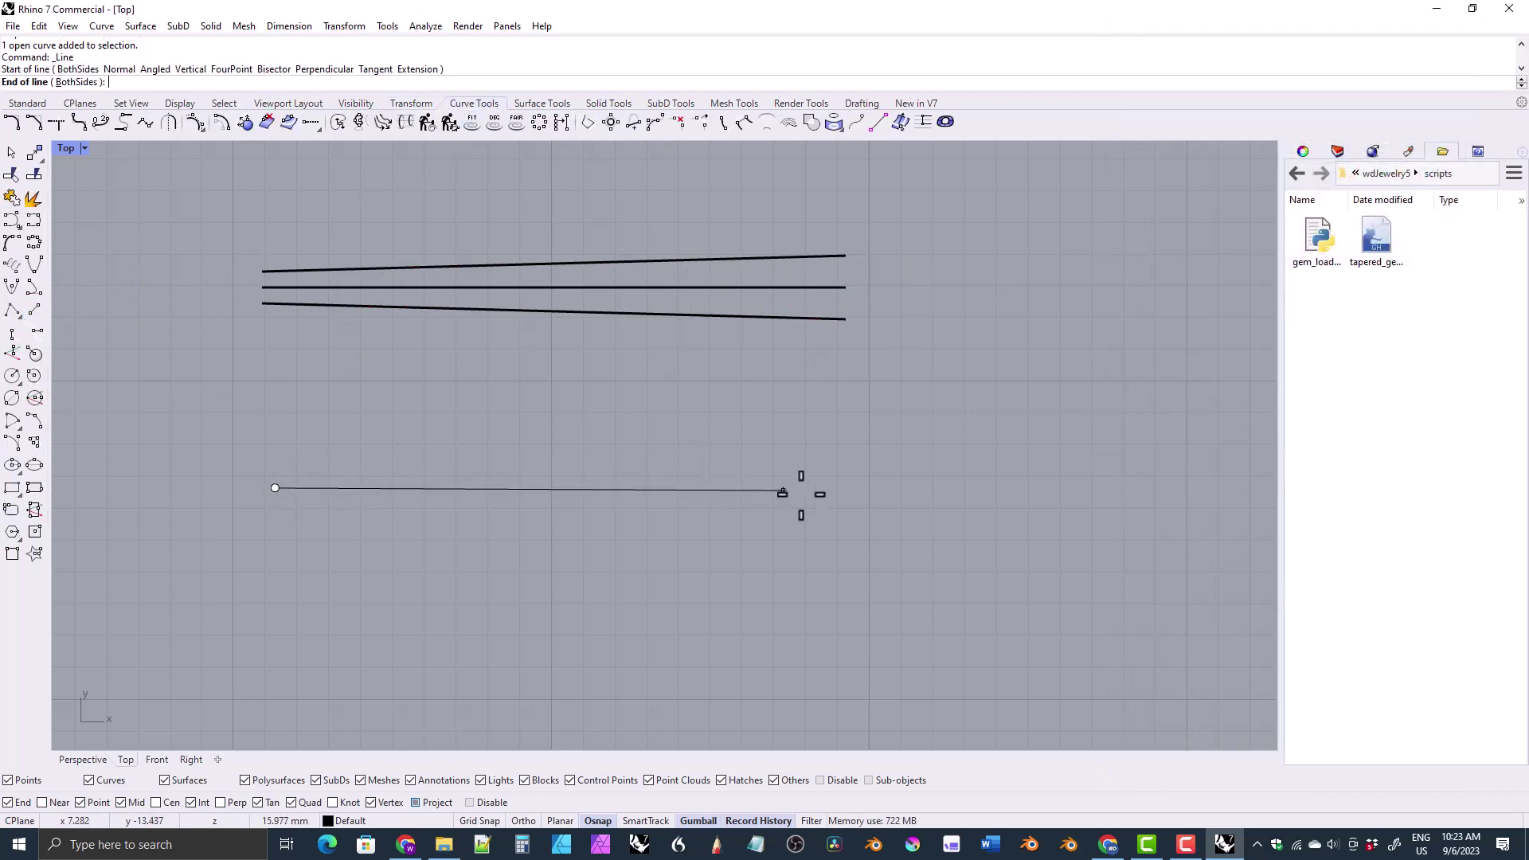
{"action": "left_click", "coordinate": [704, 487]}
{"action": "left_click", "coordinate": [518, 489]}
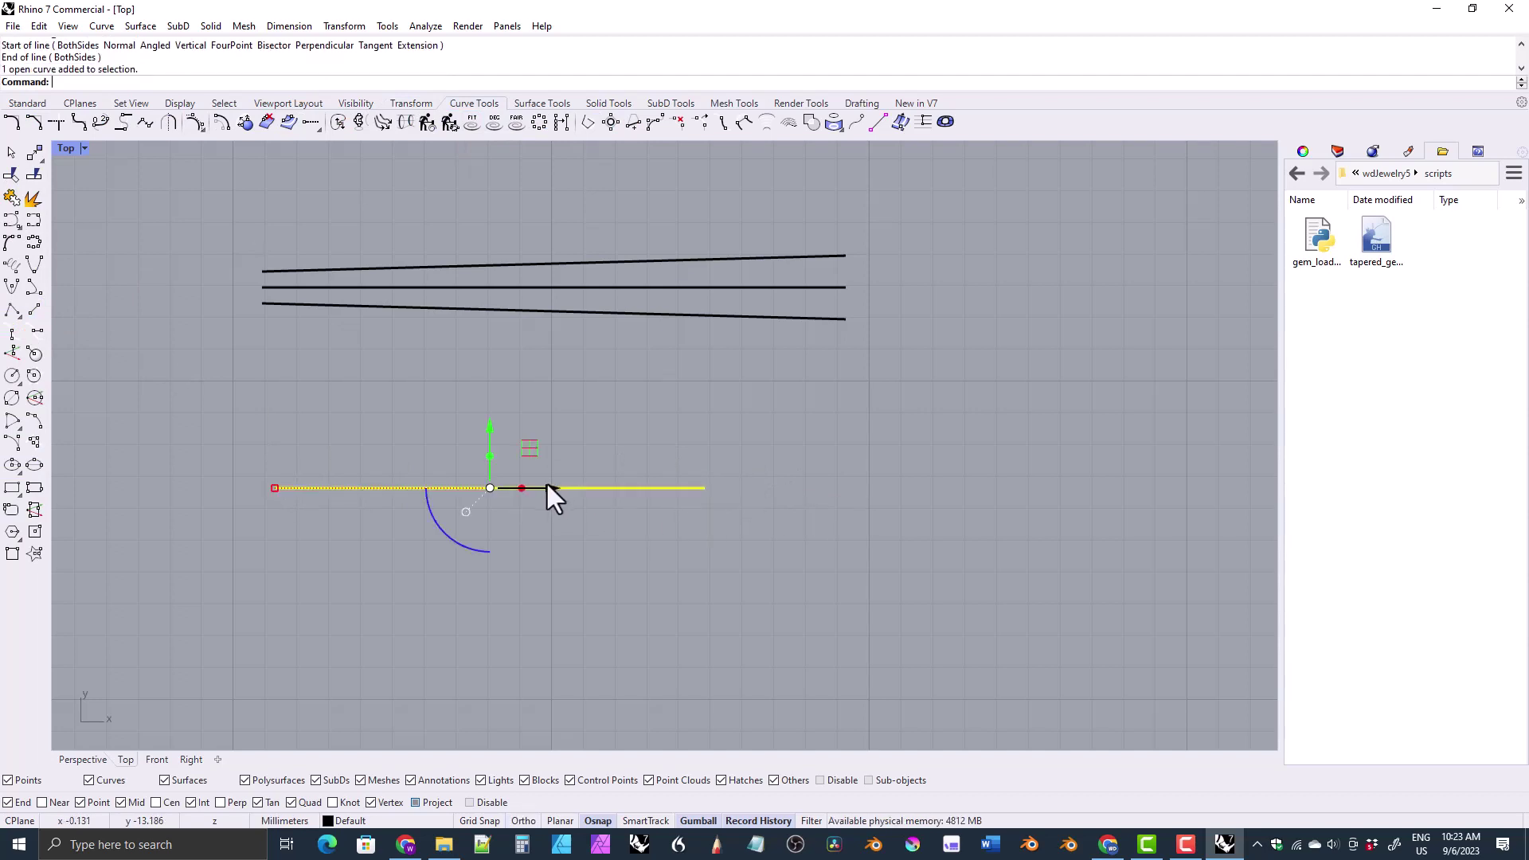
{"action": "left_click_drag", "start_coordinate": [547, 484], "coordinate": [619, 494]}
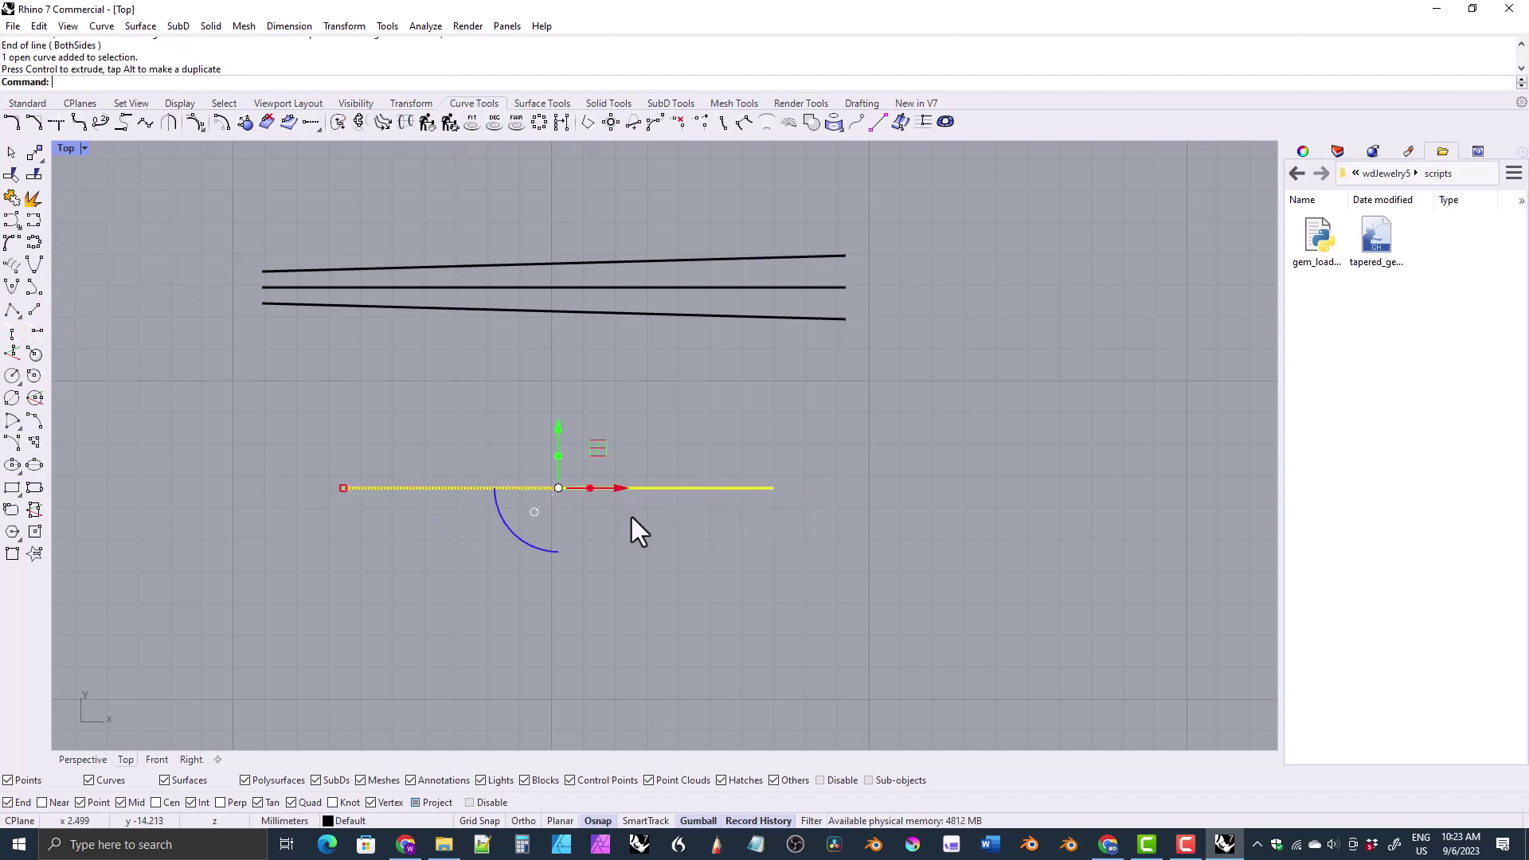
- Duplicate the new line in place and raise the copy's end points, the right one higher, to form a slanted top curve
{"action": "key", "text": "ctrl+c"}
{"action": "key", "text": "ctrl+v"}
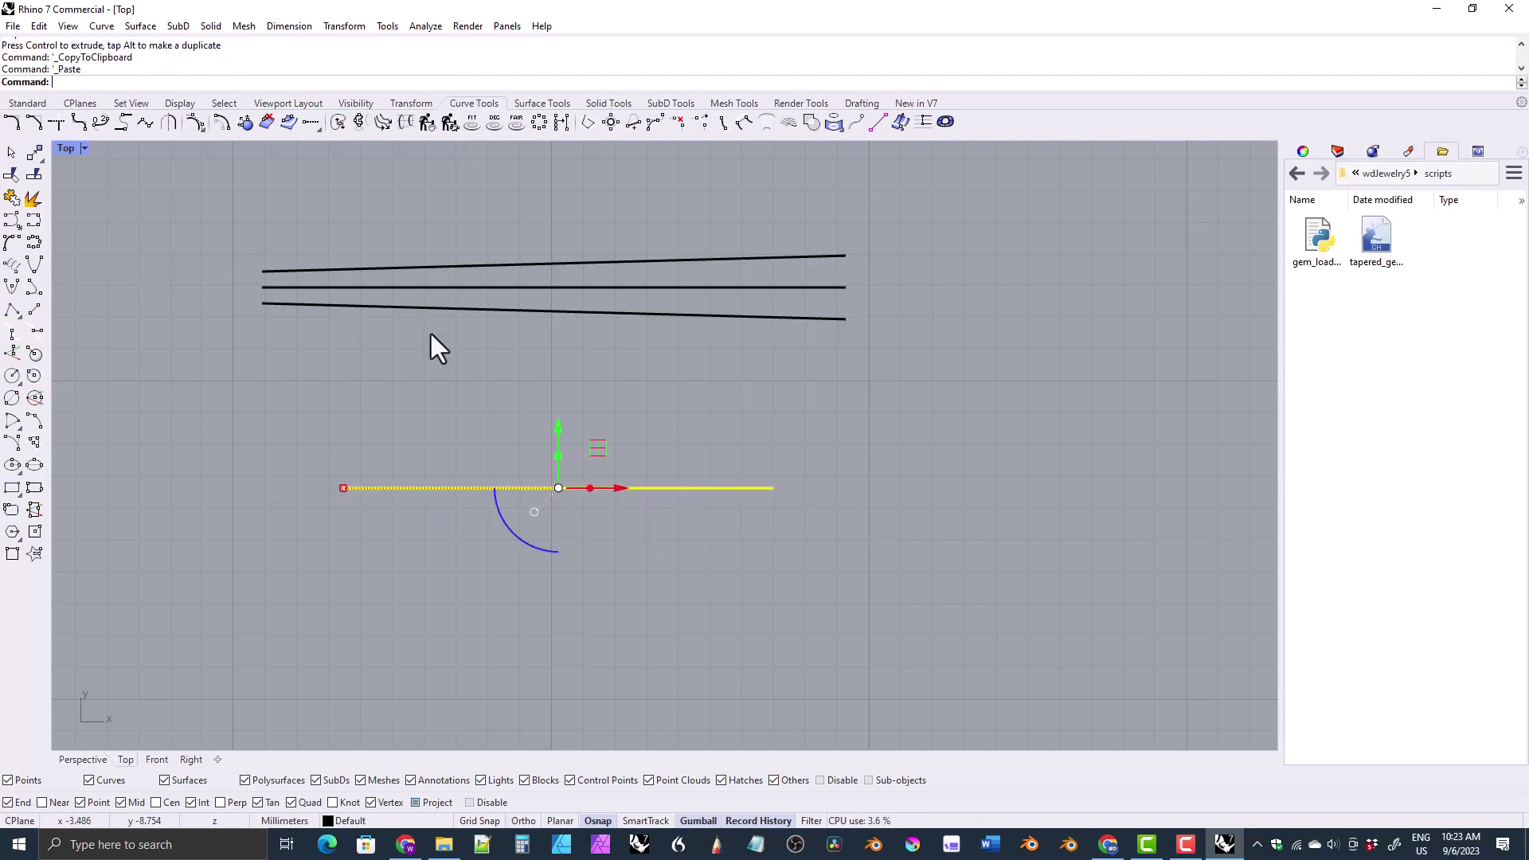
{"action": "left_click", "coordinate": [195, 122]}
{"action": "left_click", "coordinate": [343, 487]}
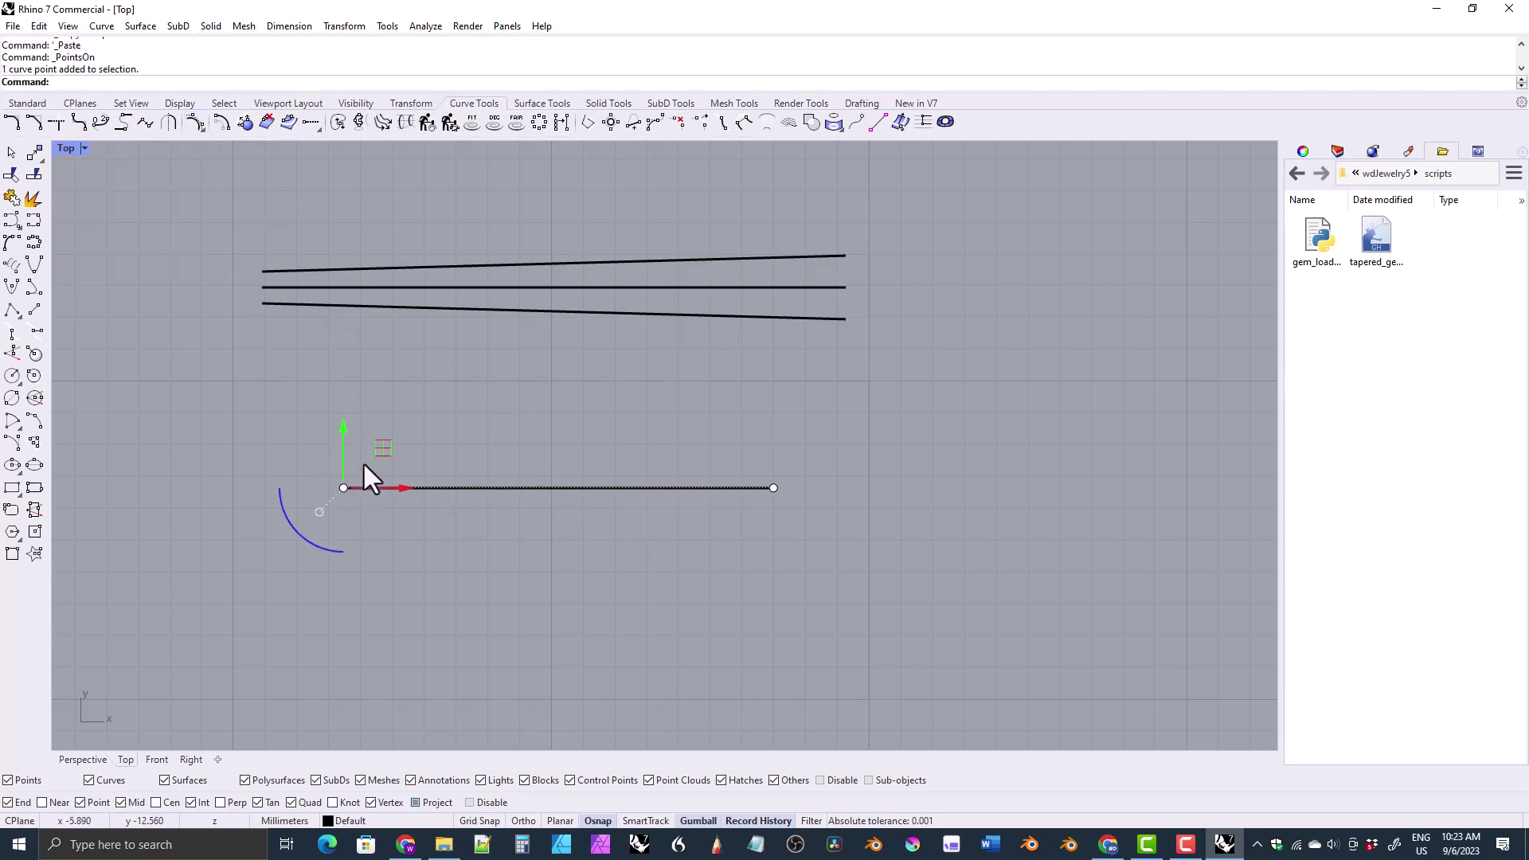
{"action": "left_click_drag", "start_coordinate": [345, 442], "coordinate": [343, 419]}
{"action": "left_click", "coordinate": [773, 487]}
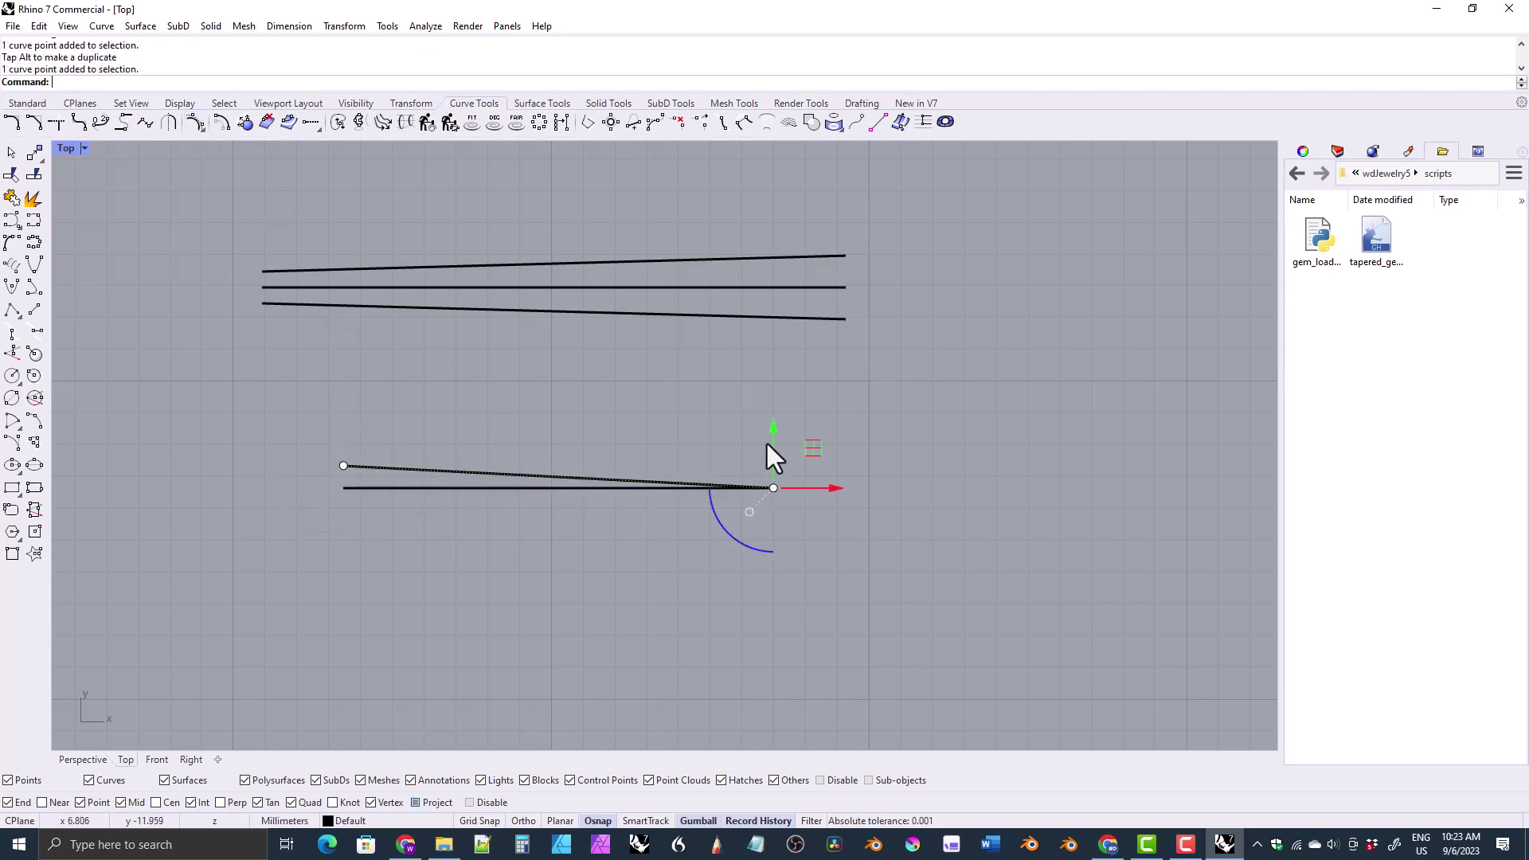
{"action": "left_click_drag", "start_coordinate": [768, 443], "coordinate": [771, 397]}
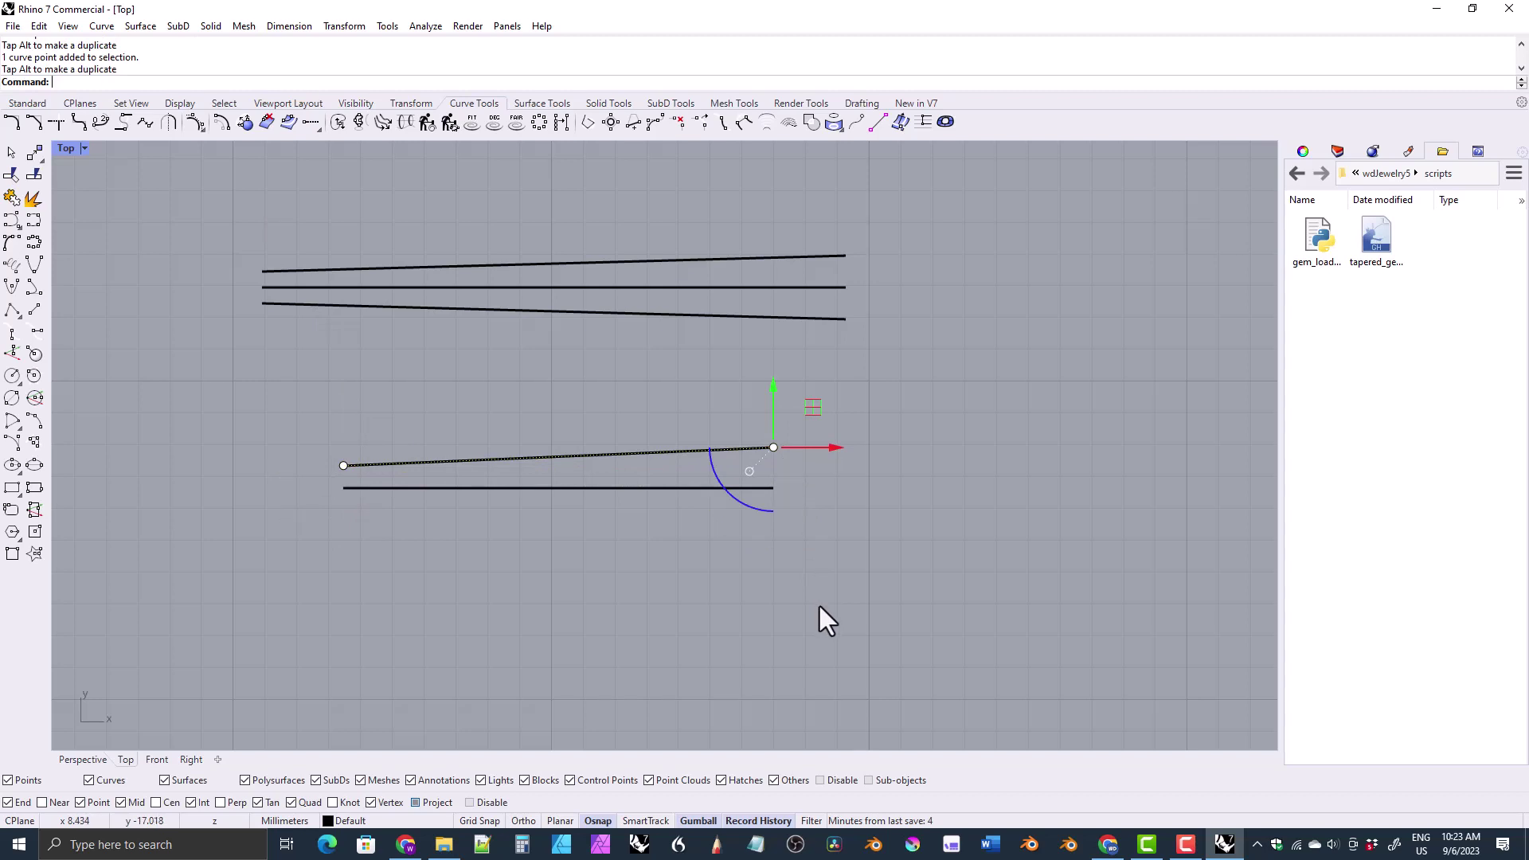
{"action": "key", "text": "Escape"}
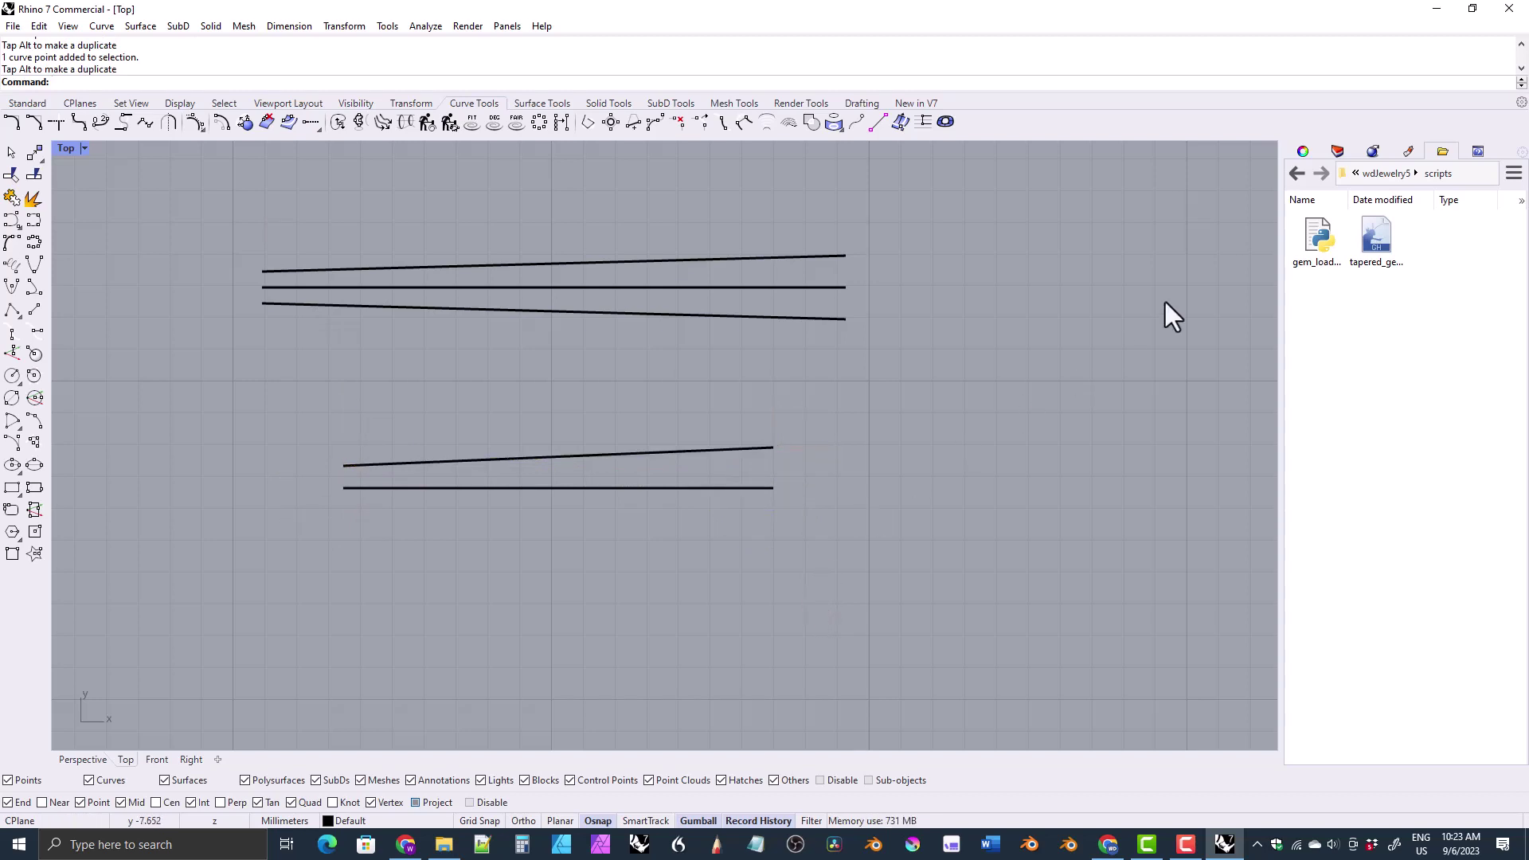
- Reopen the Grasshopper definition and assign the new slanted line to the Top Curve input
{"action": "left_click", "coordinate": [27, 103]}
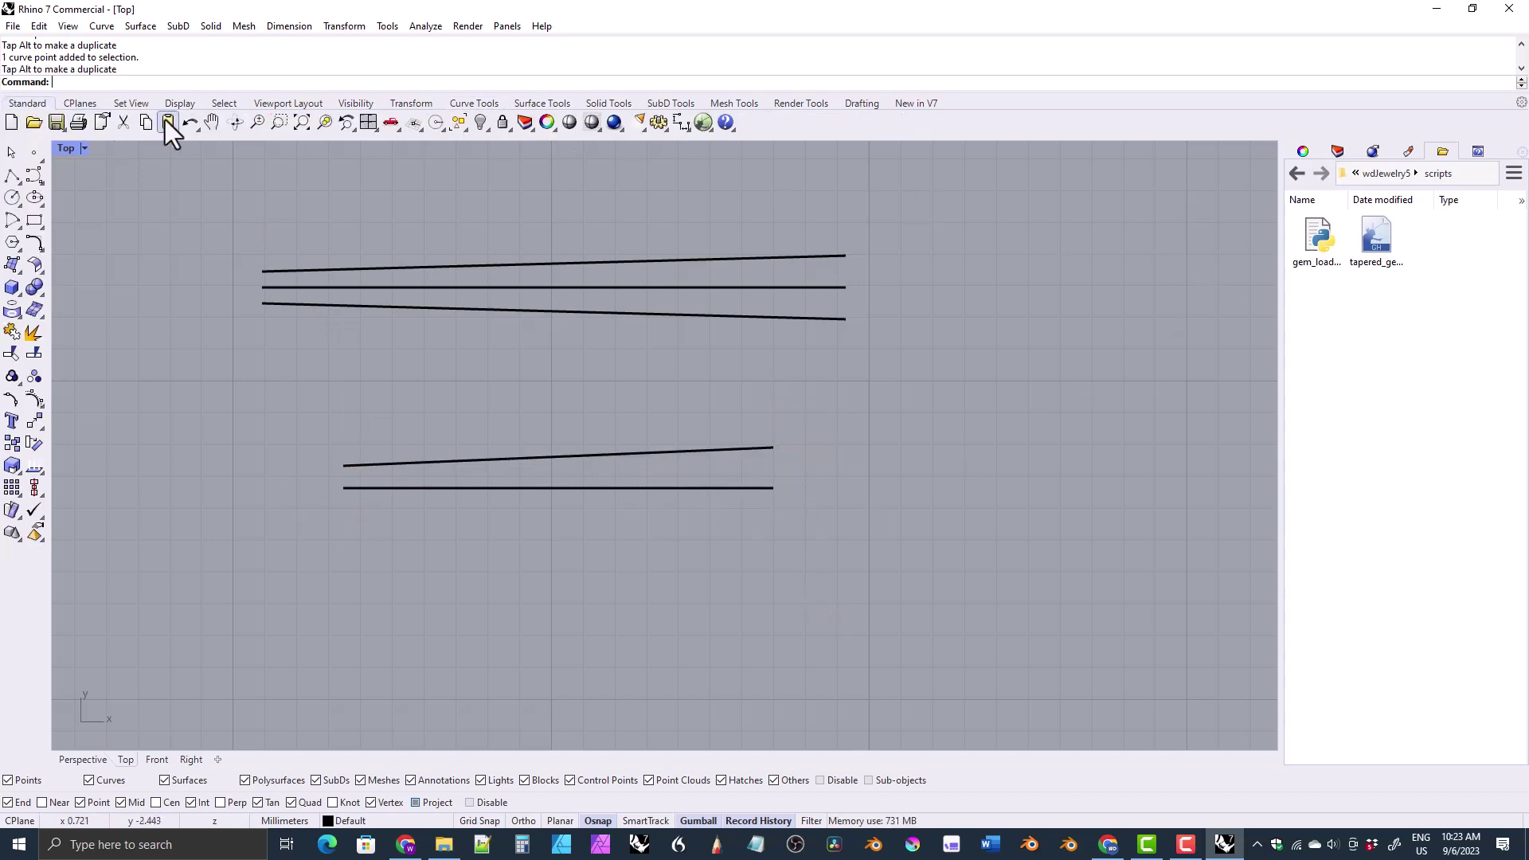
{"action": "left_click", "coordinate": [703, 121]}
{"action": "left_click", "coordinate": [630, 453]}
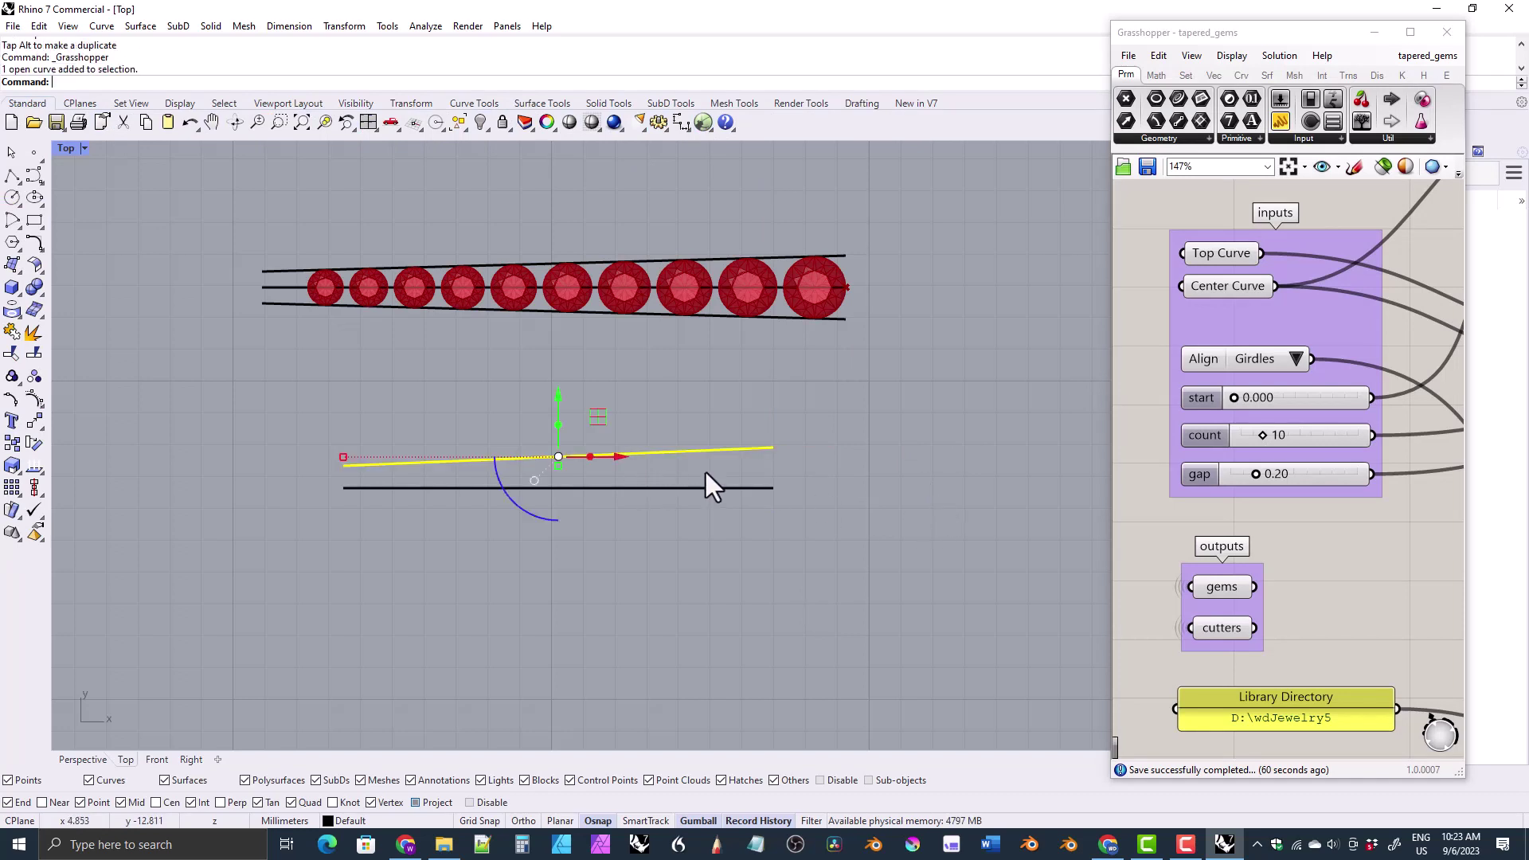
{"action": "right_click", "coordinate": [1210, 255]}
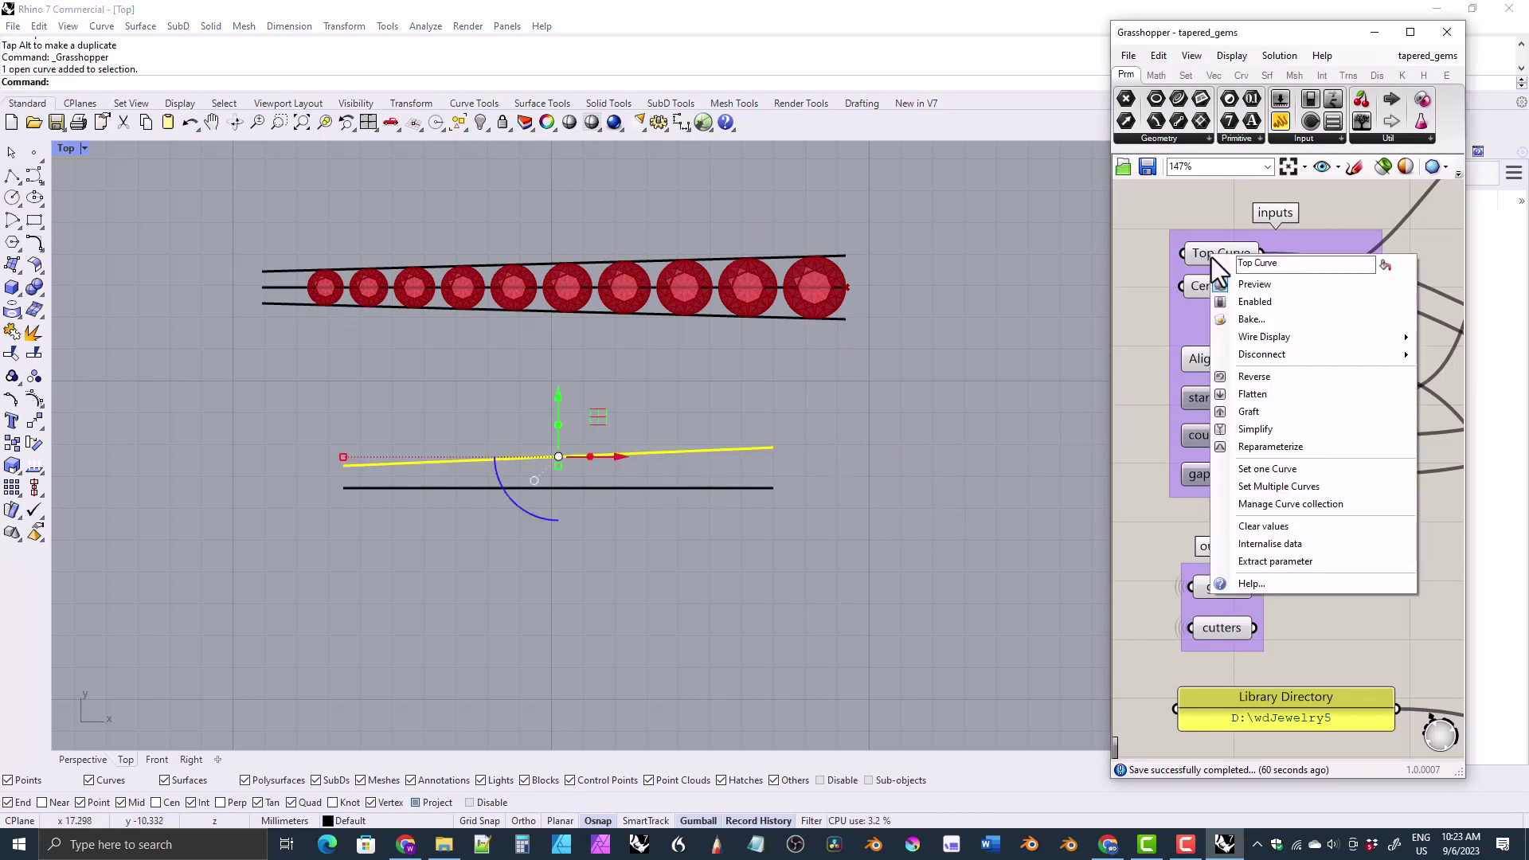
{"action": "left_click", "coordinate": [1268, 469]}
- Assign the new horizontal line to the Center Curve input
{"action": "left_click", "coordinate": [720, 488]}
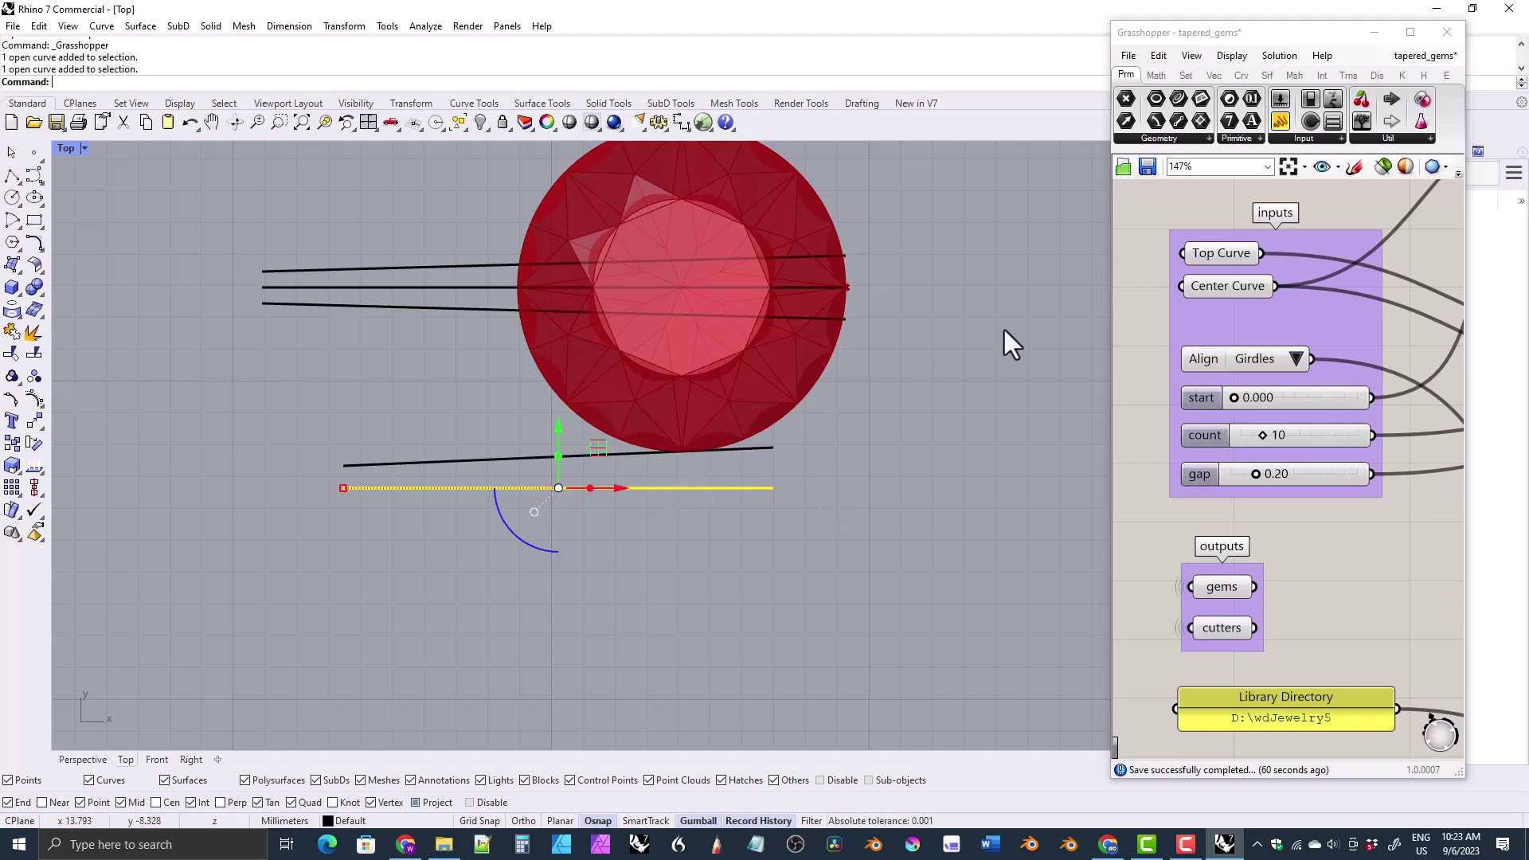
{"action": "right_click", "coordinate": [1217, 289]}
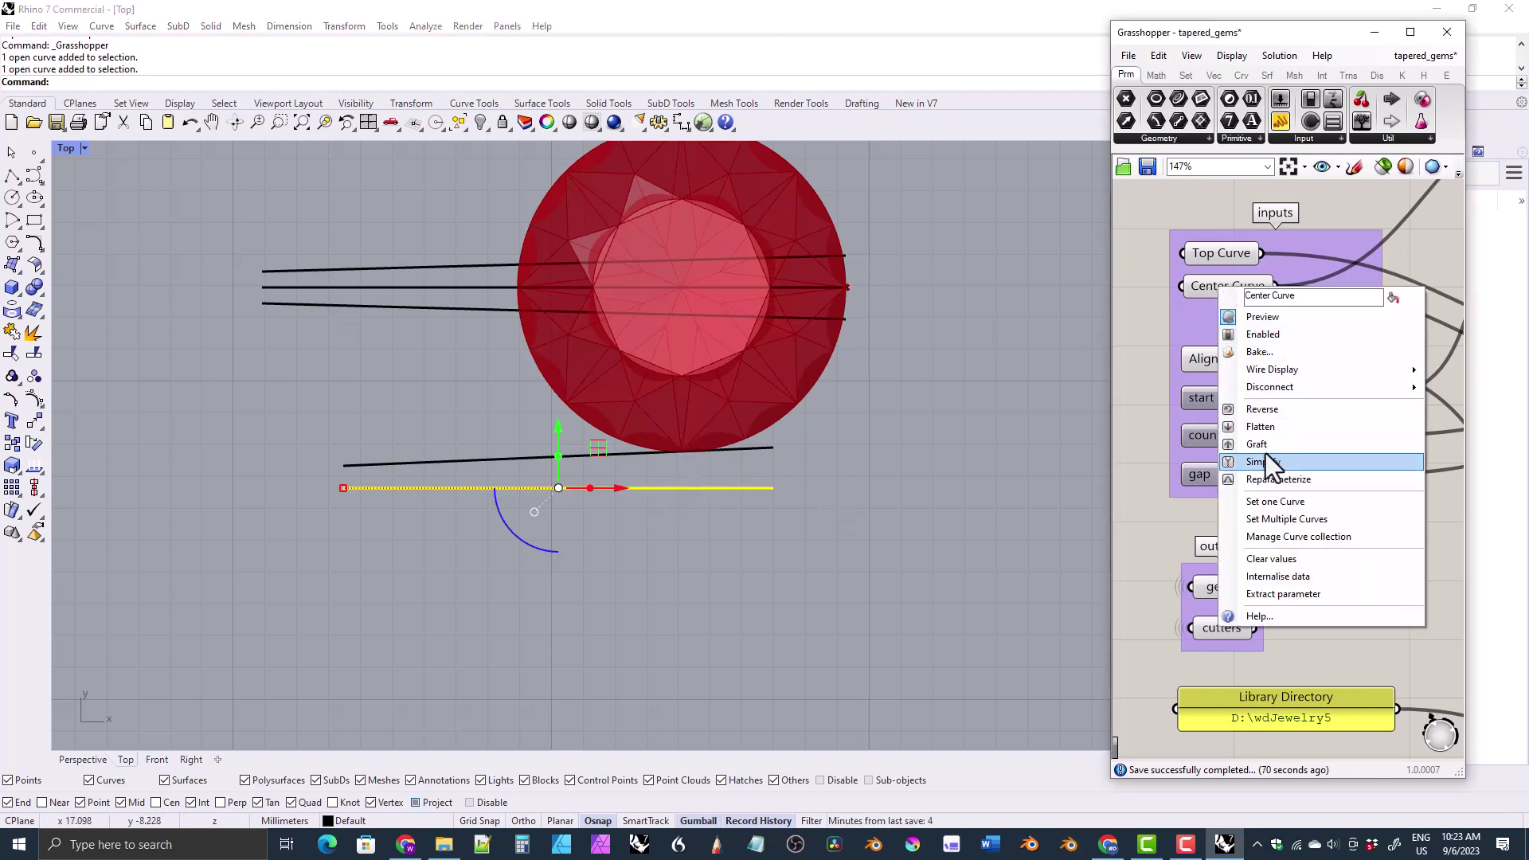
{"action": "left_click", "coordinate": [1267, 506]}
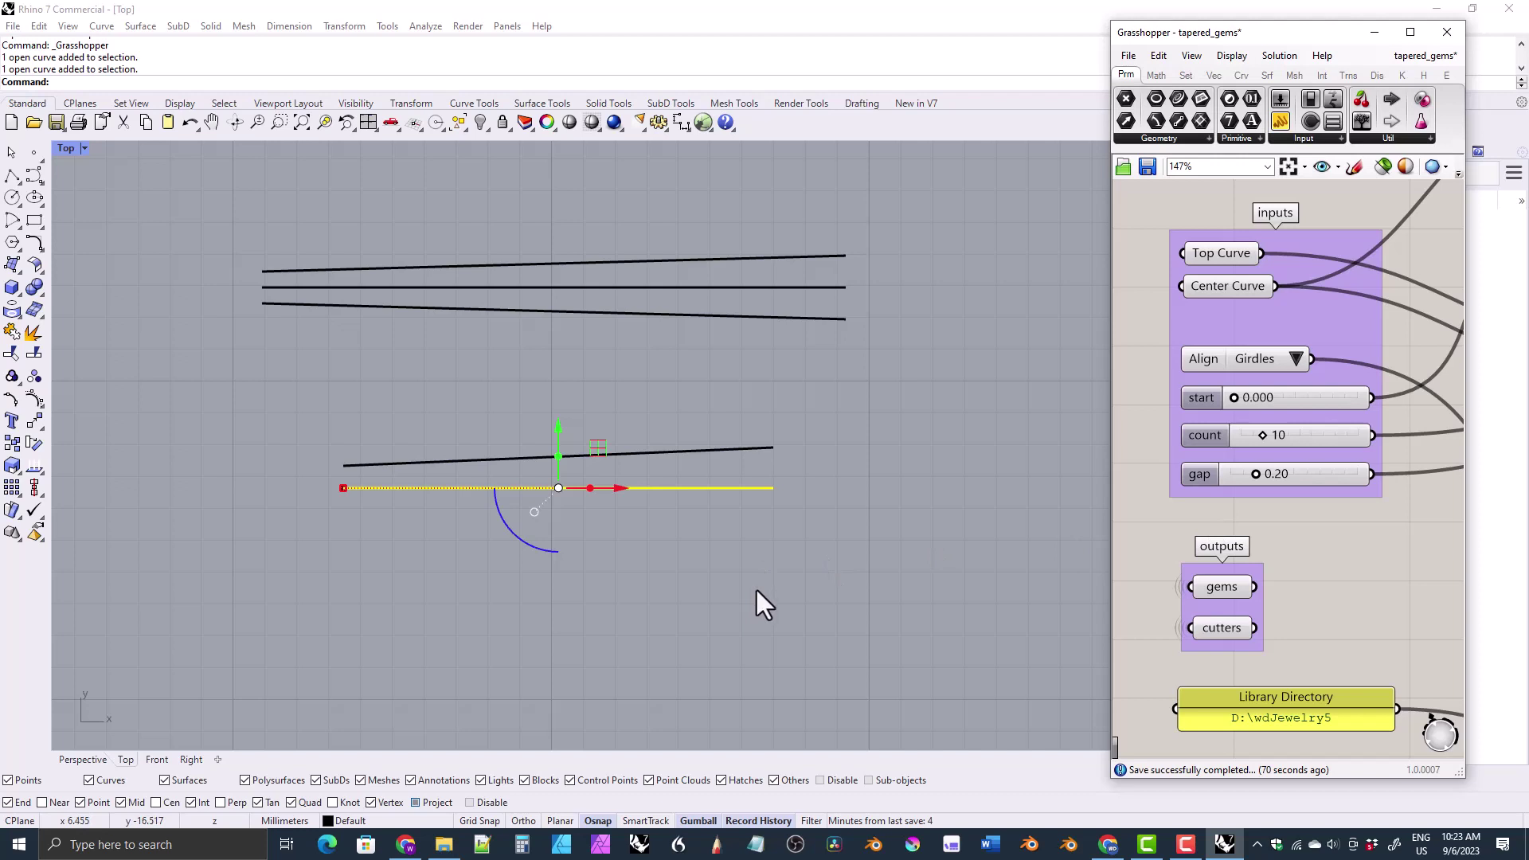
- Mirror a copy of the new slanted line across the horizontal center line and deselect everything
{"action": "left_click", "coordinate": [705, 462]}
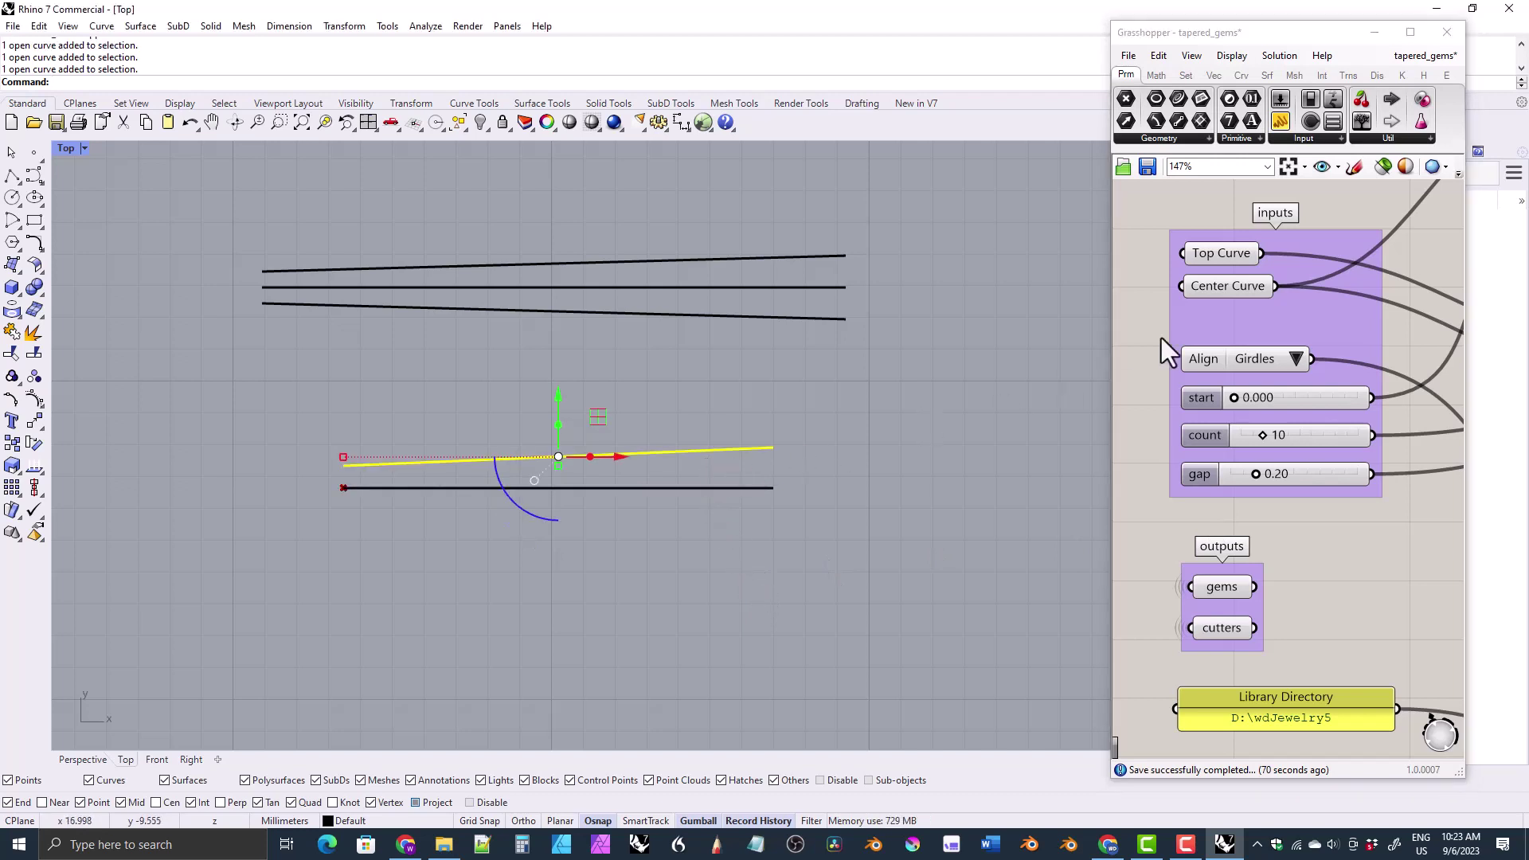
{"action": "left_click", "coordinate": [474, 103]}
{"action": "left_click", "coordinate": [409, 104]}
{"action": "left_click", "coordinate": [146, 122]}
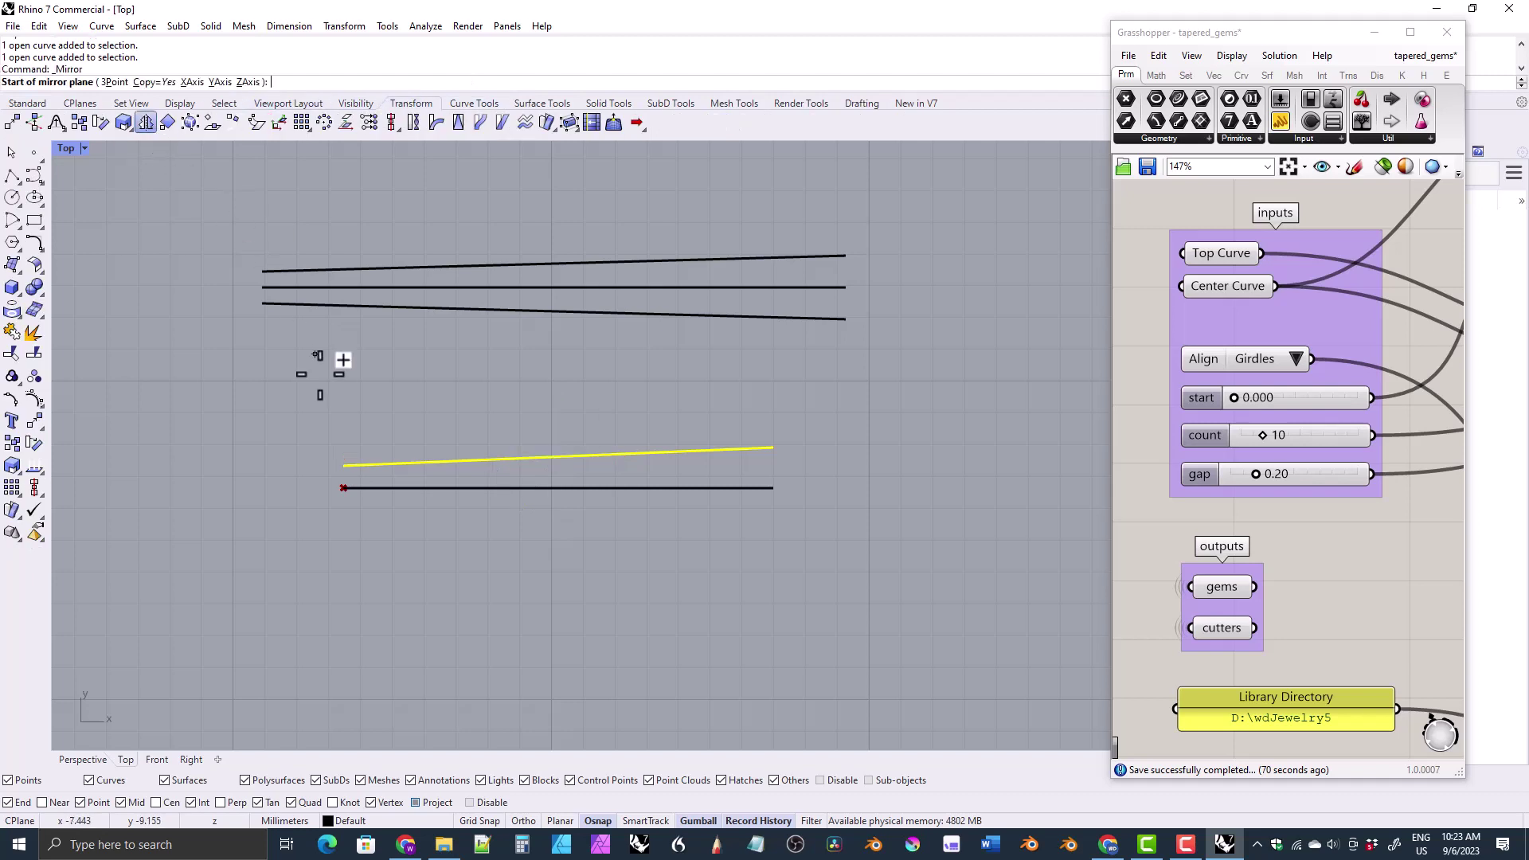
{"action": "left_click", "coordinate": [363, 479]}
{"action": "left_click", "coordinate": [786, 487]}
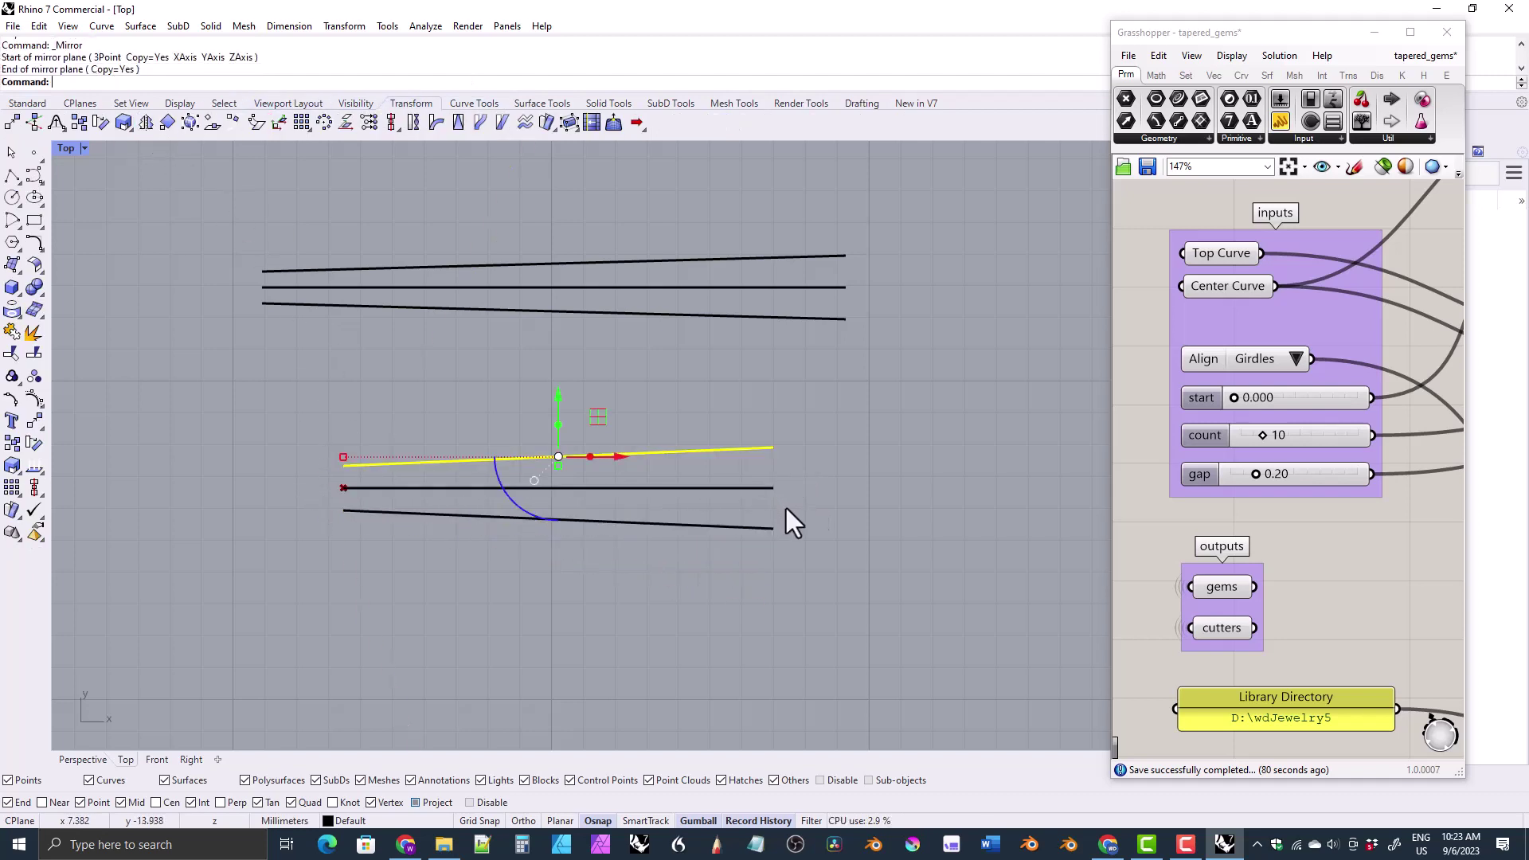
{"action": "key", "text": "Escape"}
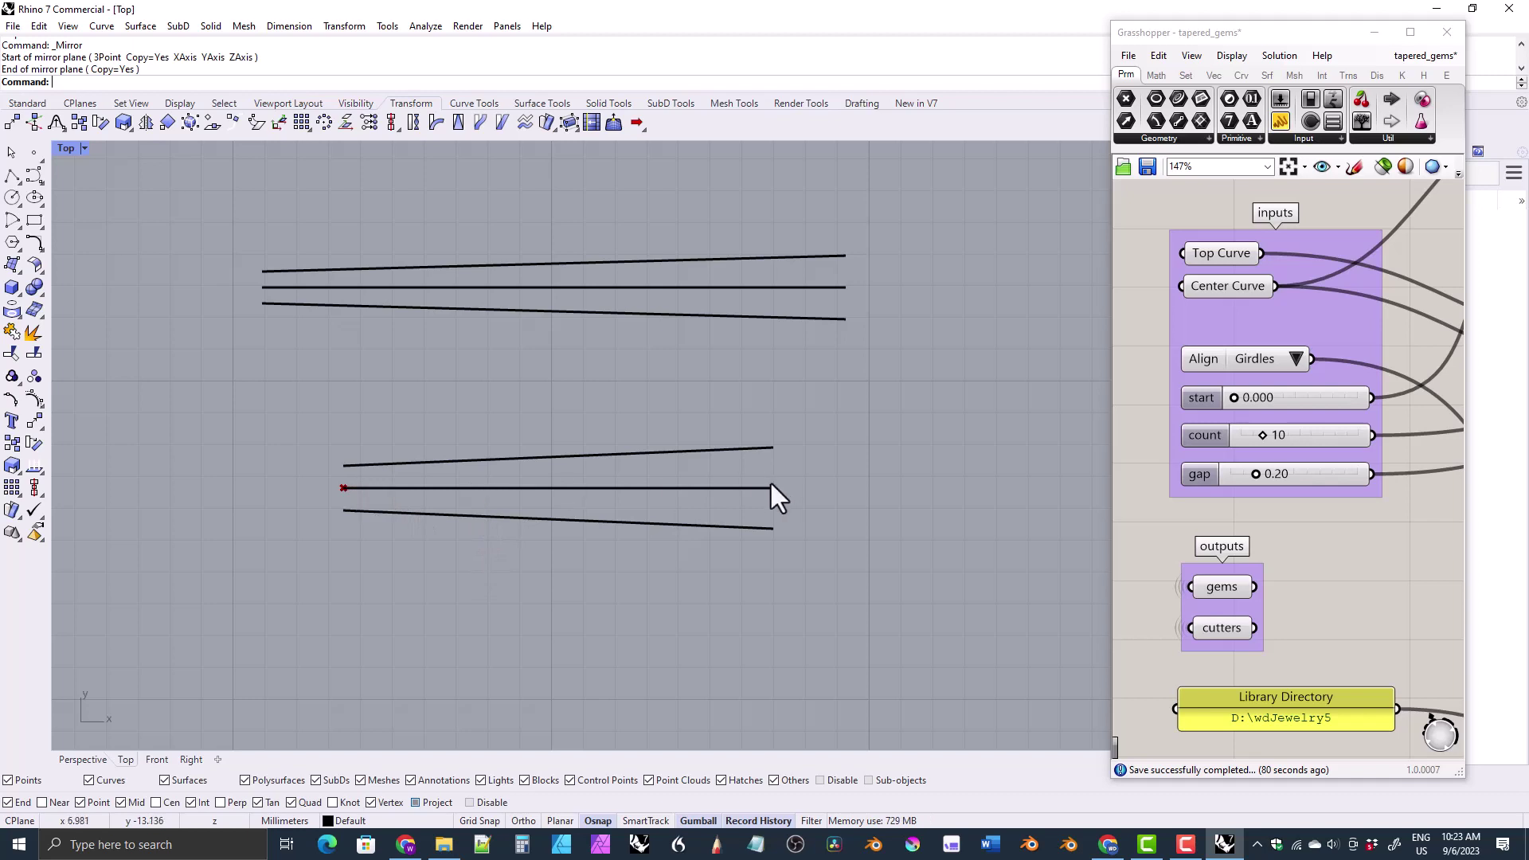
- Flip the direction of the new horizontal center line and deselect it
{"action": "left_click", "coordinate": [647, 491]}
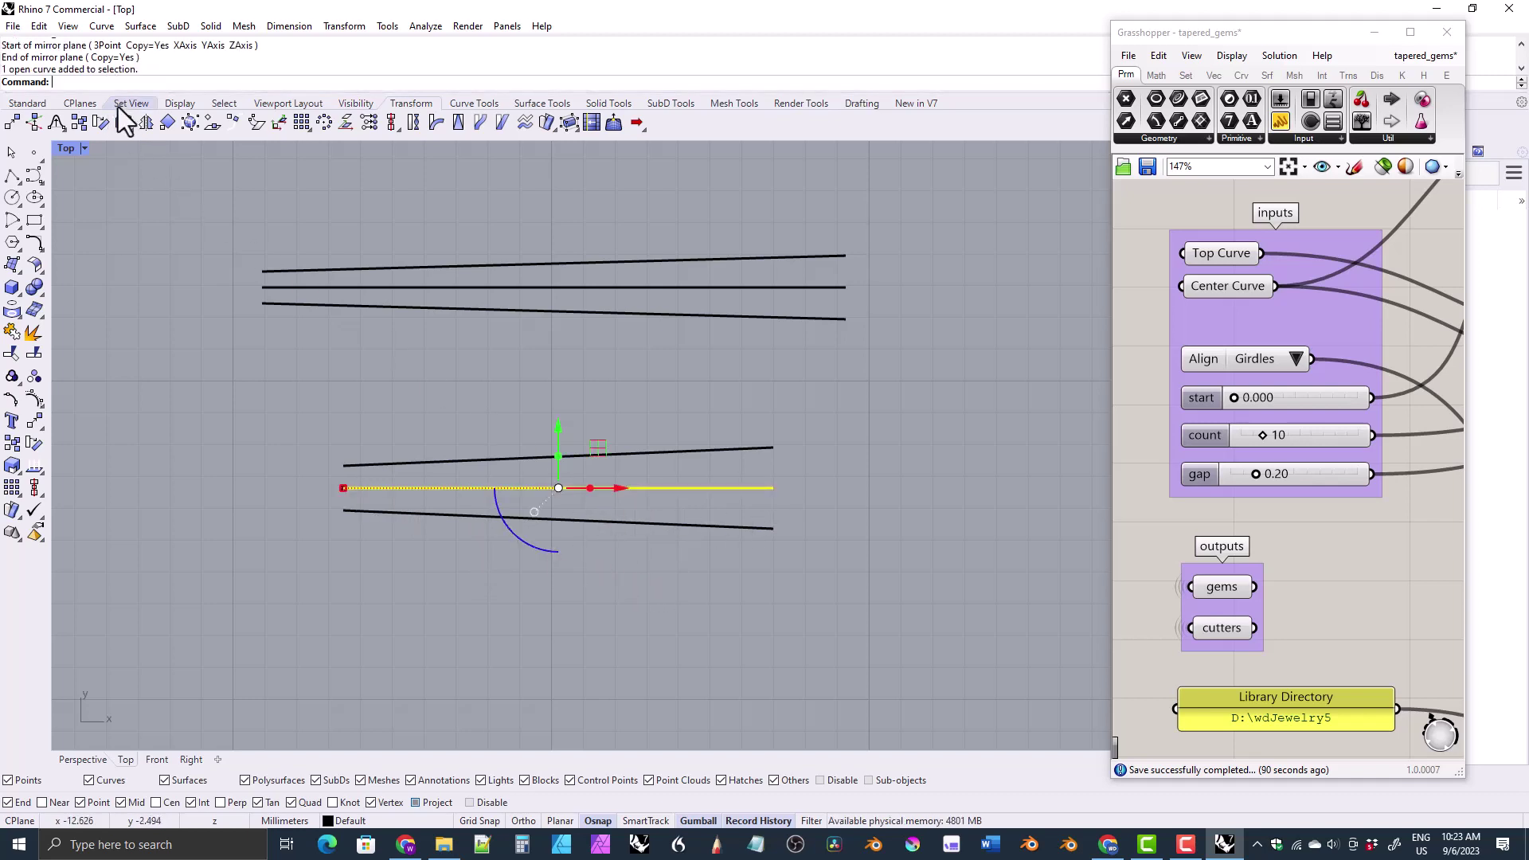
{"action": "type", "text": "Flip"}
{"action": "key", "text": "Return"}
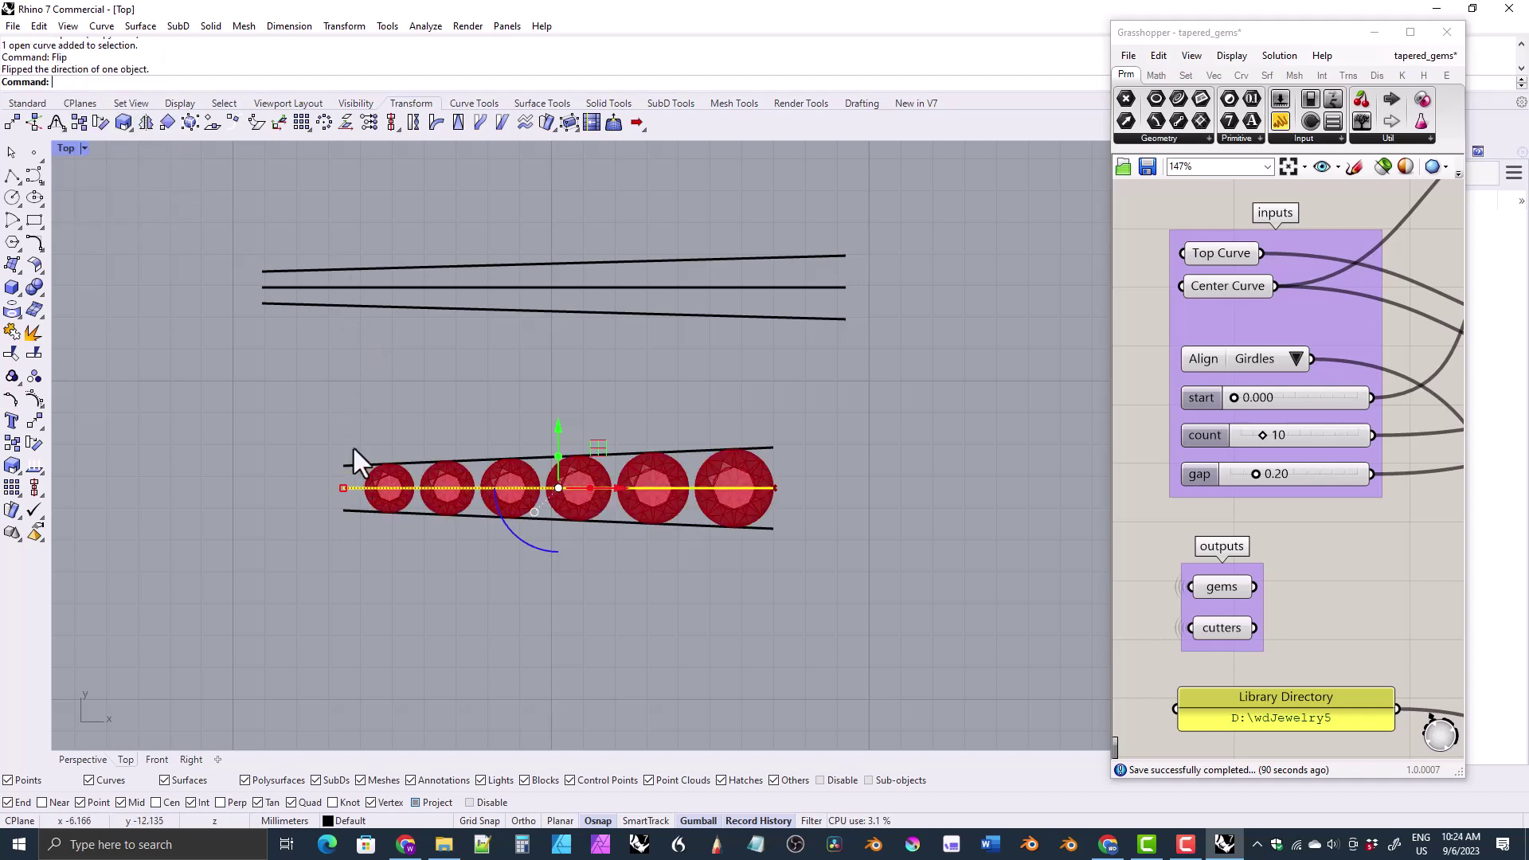
{"action": "left_click", "coordinate": [384, 424]}
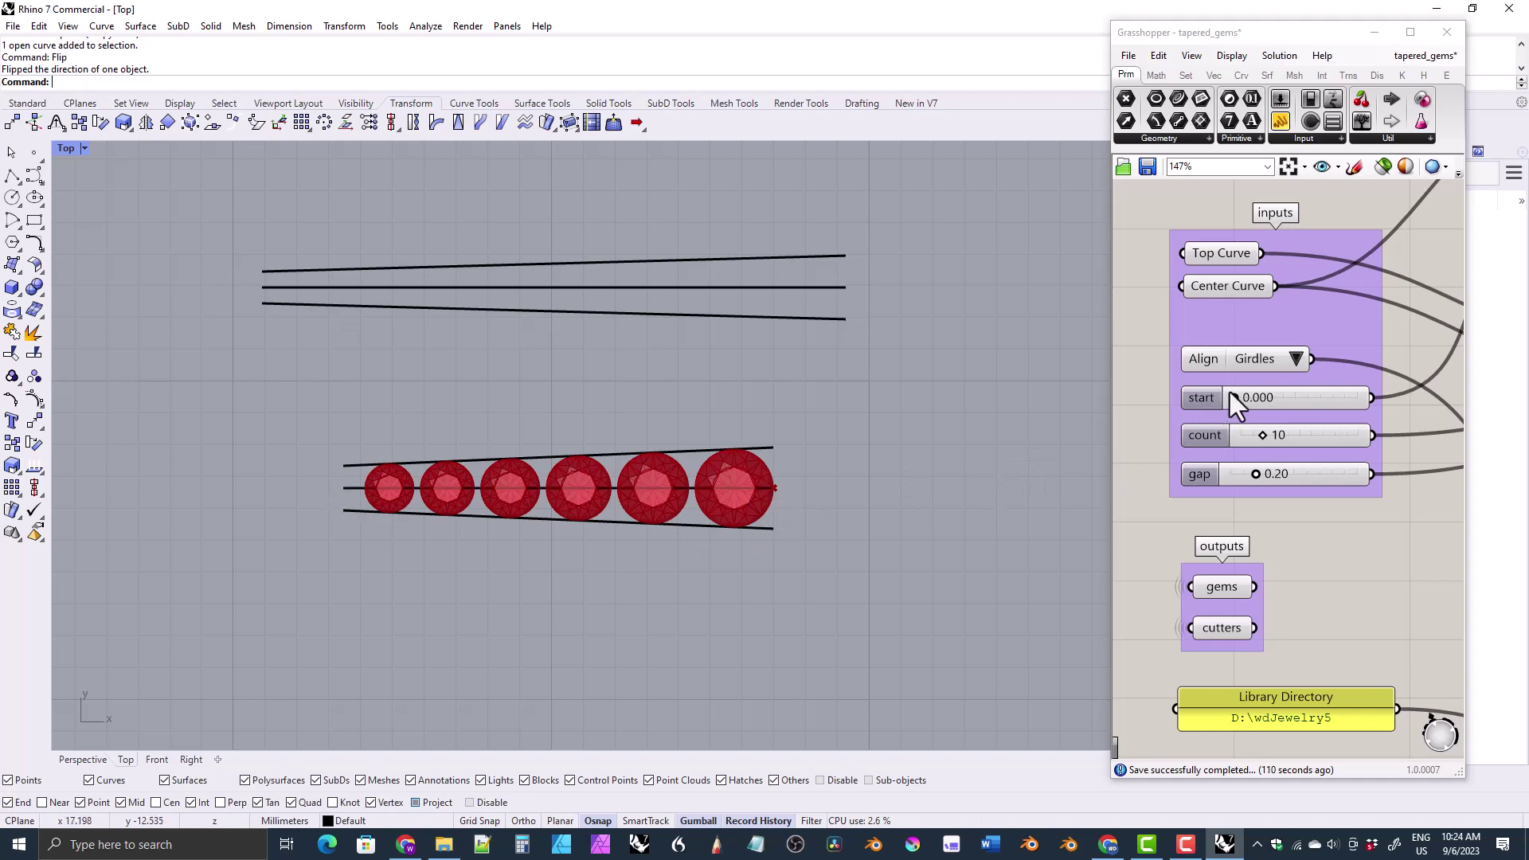
- Set the gem count to 12 and try a start offset of 0.051 before resetting it to 0.000
{"action": "left_click_drag", "start_coordinate": [1231, 395], "coordinate": [1248, 398]}
{"action": "left_click_drag", "start_coordinate": [1255, 398], "coordinate": [1254, 435]}
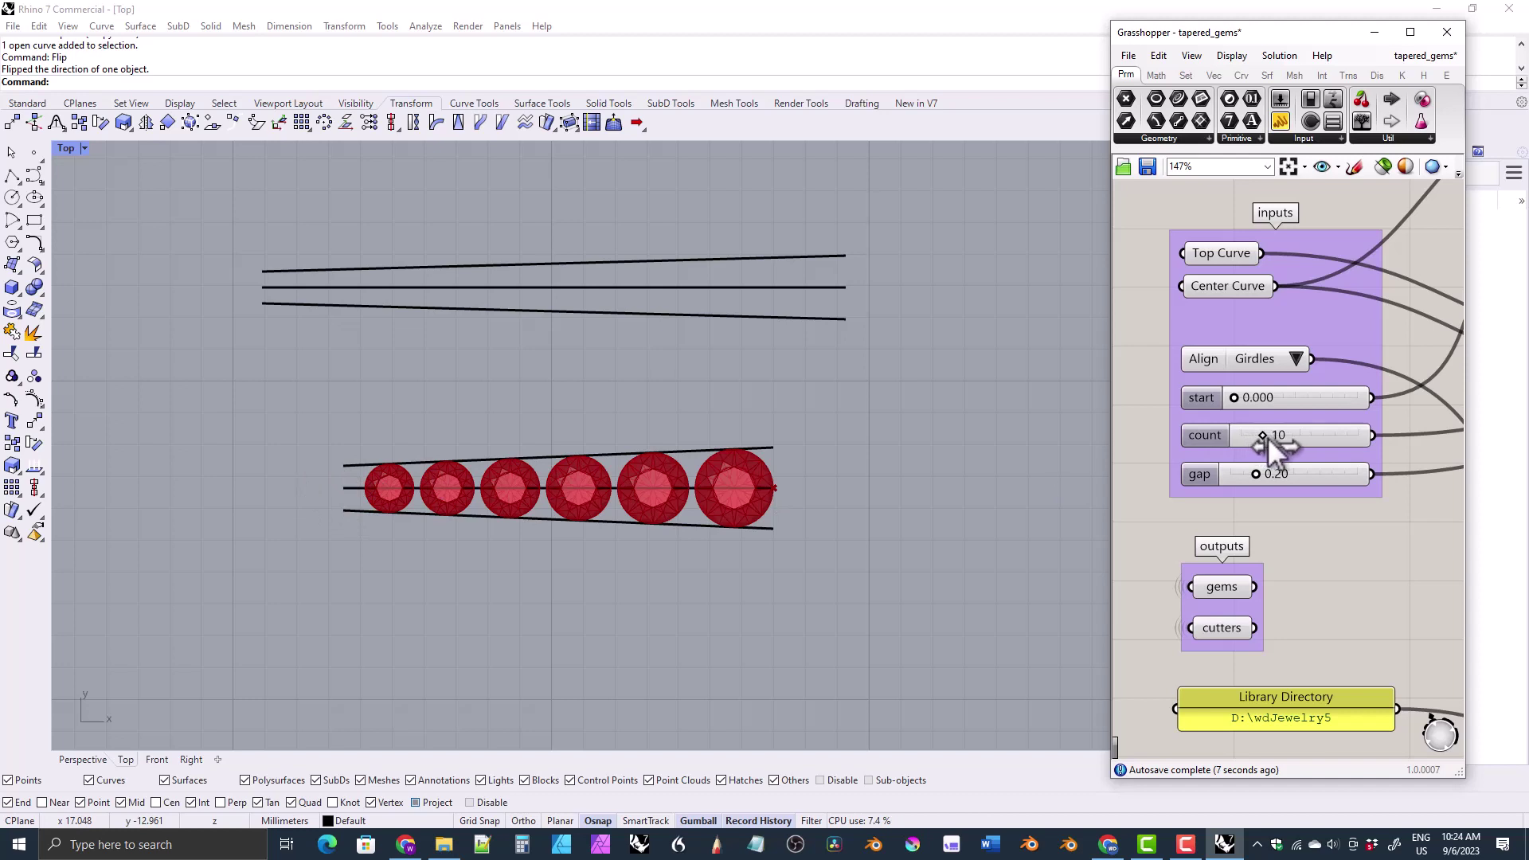
{"action": "left_click_drag", "start_coordinate": [1280, 437], "coordinate": [1264, 437]}
{"action": "mouse_move", "coordinate": [1235, 398]}
{"action": "left_mouse_down"}
{"action": "mouse_move", "coordinate": [872, 472]}
{"action": "mouse_move", "coordinate": [1031, 462]}
{"action": "mouse_move", "coordinate": [1276, 395]}
{"action": "mouse_move", "coordinate": [1239, 408]}
{"action": "left_mouse_up"}
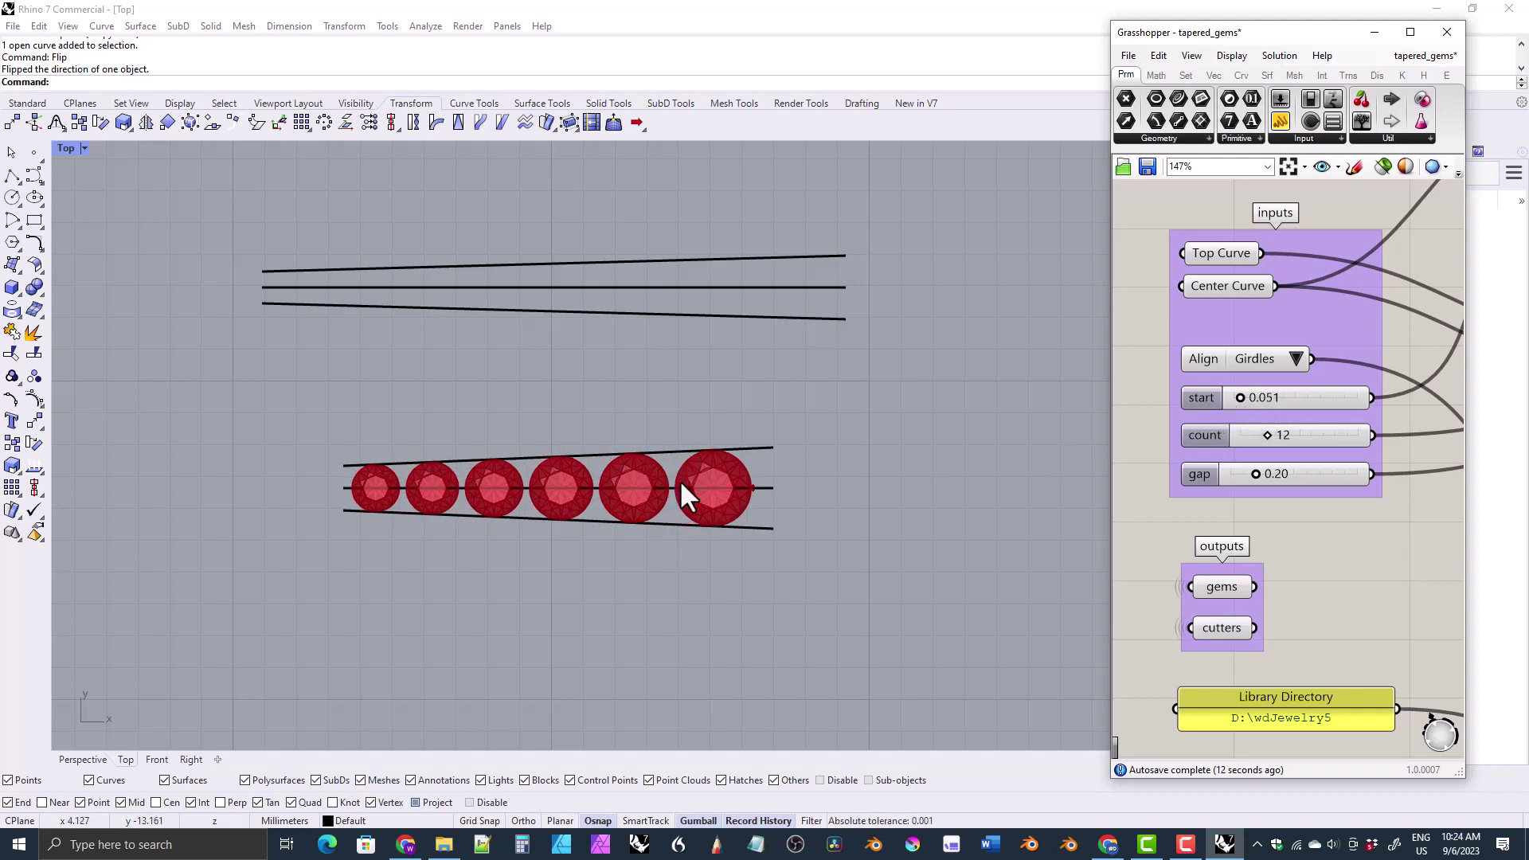
{"action": "left_click_drag", "start_coordinate": [1242, 400], "coordinate": [1217, 398]}
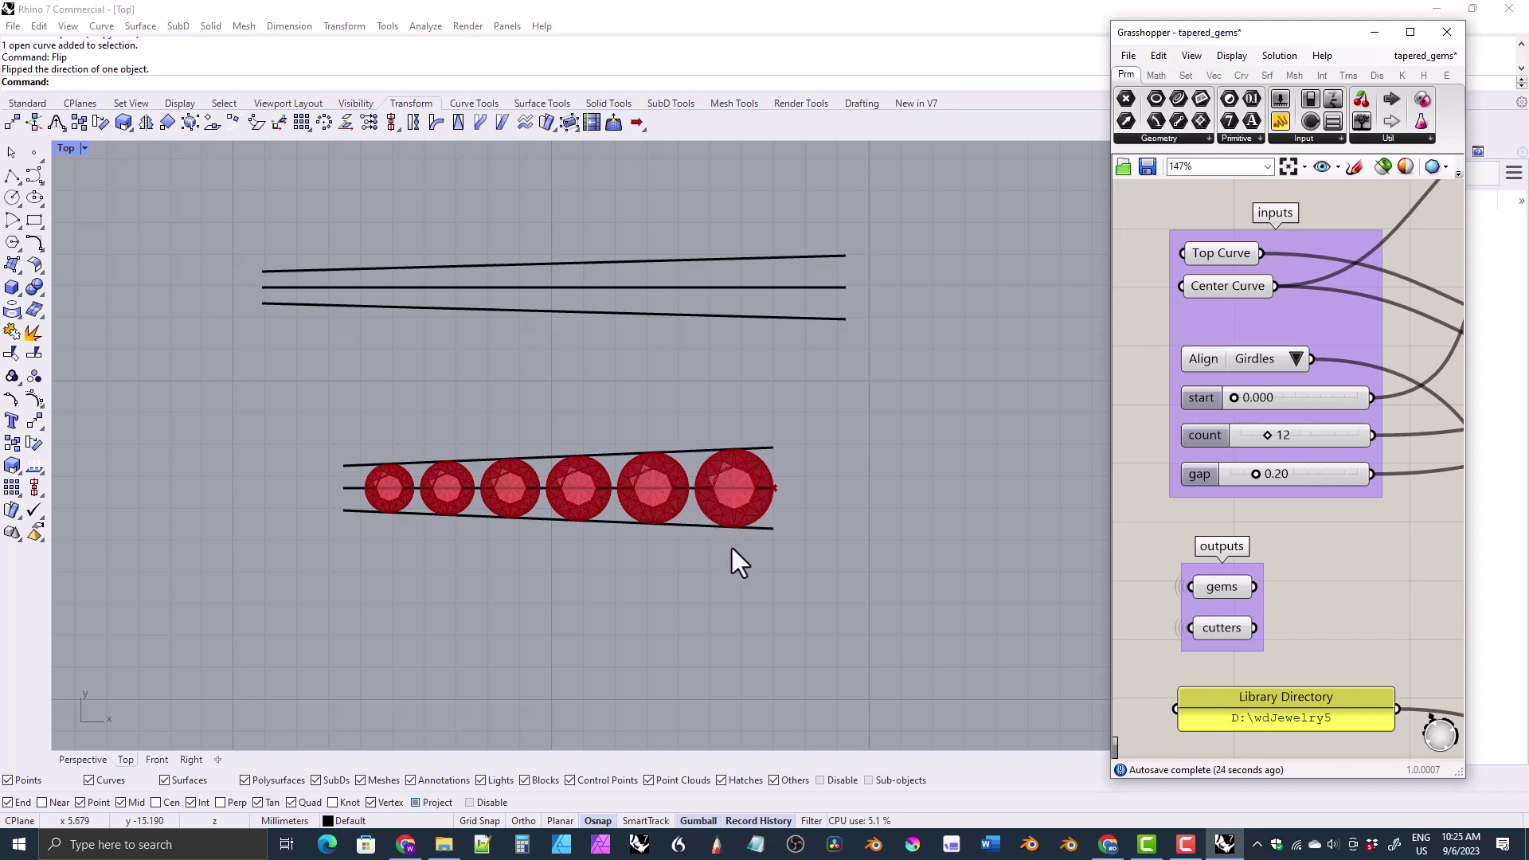
- Show the gem row in the Front view and set the Align option to Tables
{"action": "left_click", "coordinate": [93, 757]}
{"action": "right_click_drag", "start_coordinate": [517, 596], "coordinate": [600, 502]}
{"action": "scroll", "coordinate": [600, 501], "scroll_direction": "up", "scroll_amount": 8}
{"action": "right_click_drag", "start_coordinate": [572, 450], "coordinate": [503, 443]}
{"action": "left_click", "coordinate": [149, 757]}
{"action": "scroll", "coordinate": [709, 386], "scroll_direction": "up", "scroll_amount": 6}
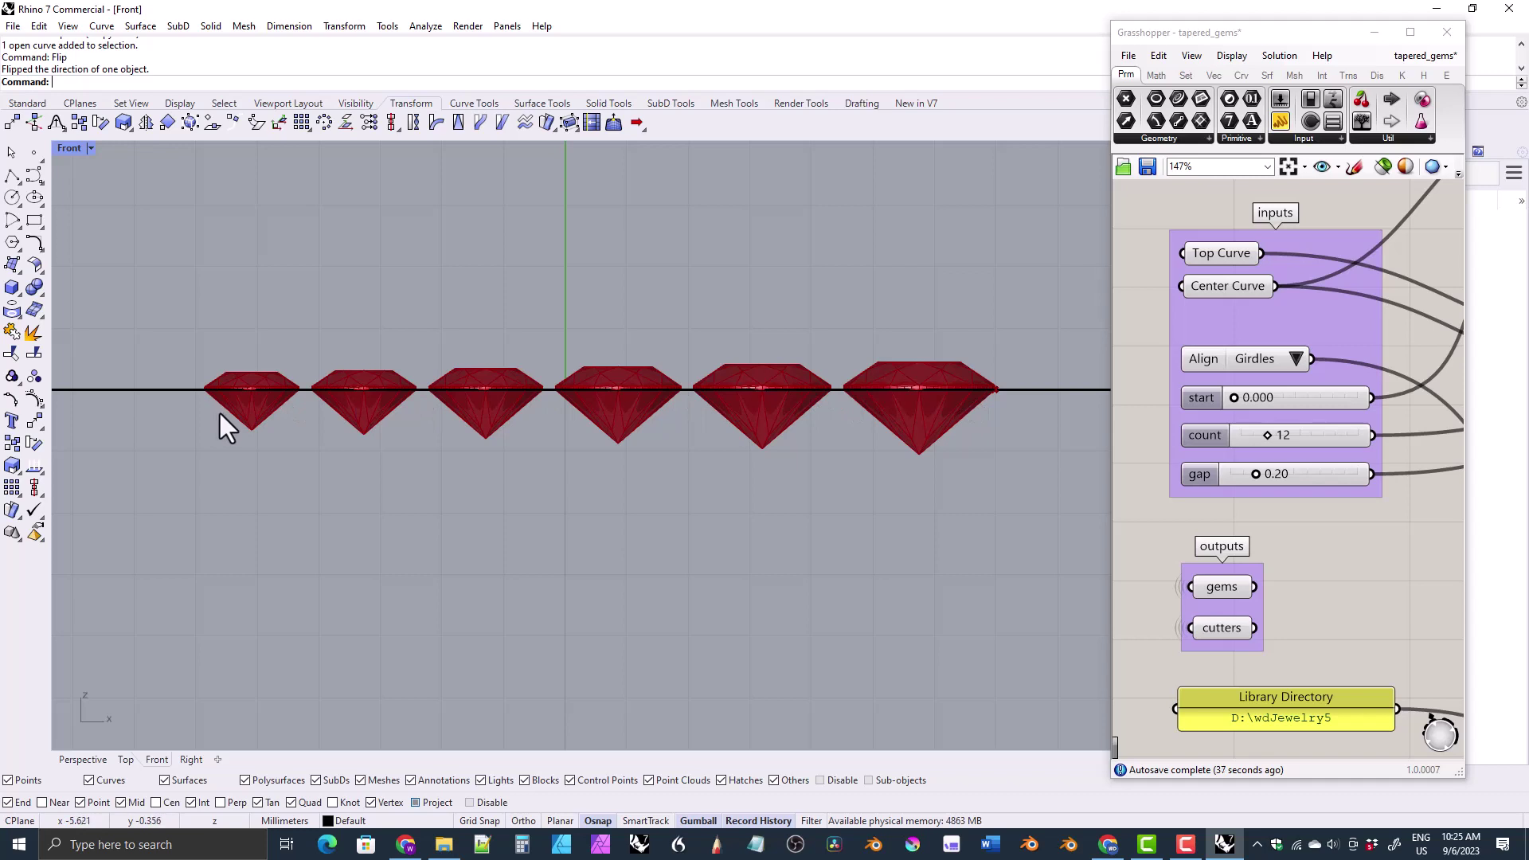
{"action": "left_click", "coordinate": [1293, 358]}
{"action": "left_click", "coordinate": [1327, 387]}
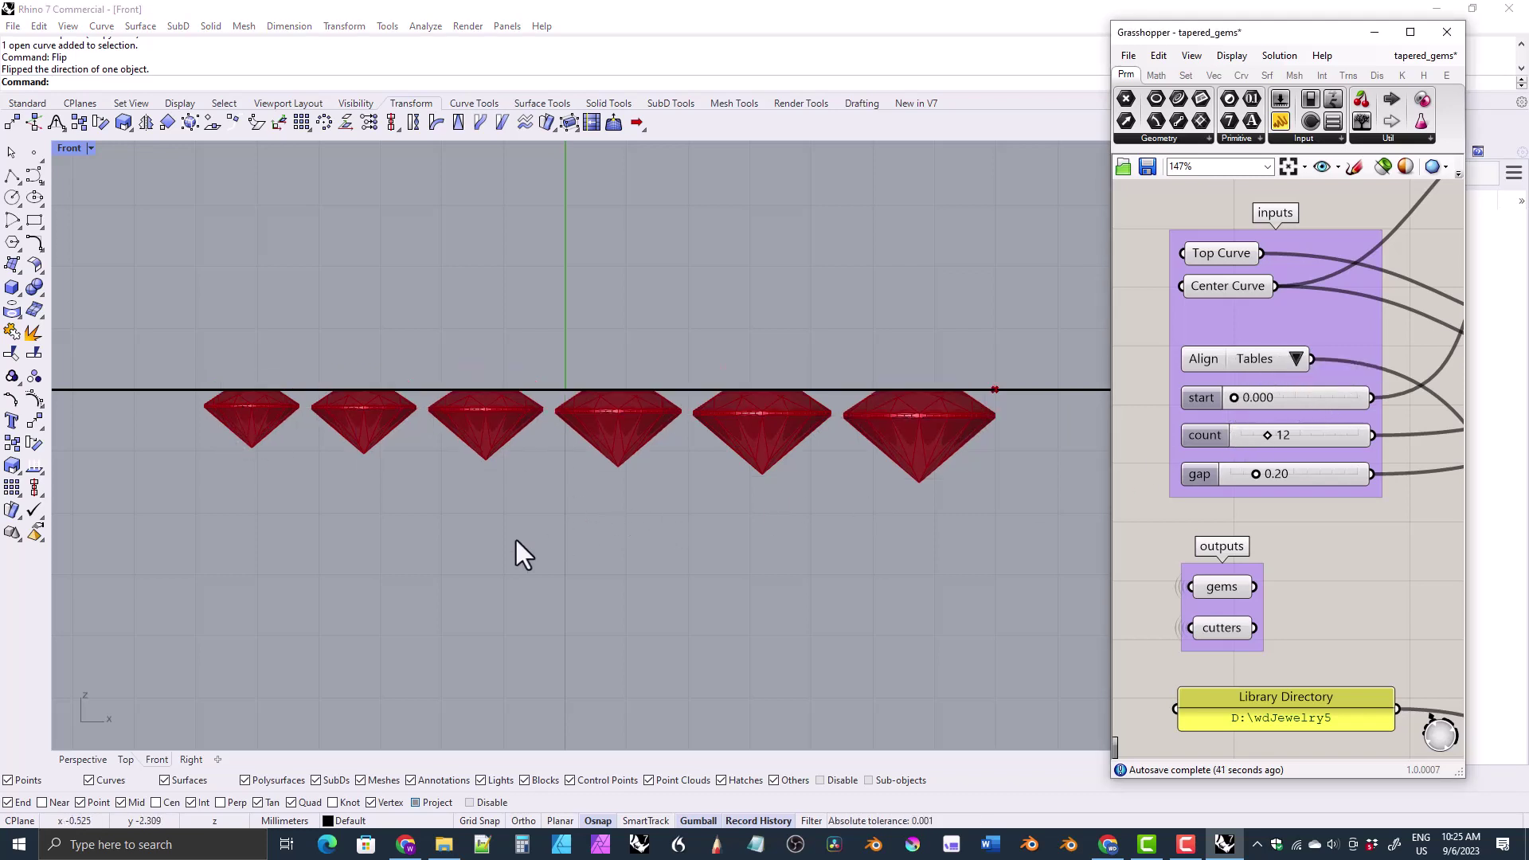
- Examine how the table-aligned gems sit against the curves in the Perspective and Right views
{"action": "left_click", "coordinate": [101, 756]}
{"action": "right_click_drag", "start_coordinate": [446, 558], "coordinate": [810, 271]}
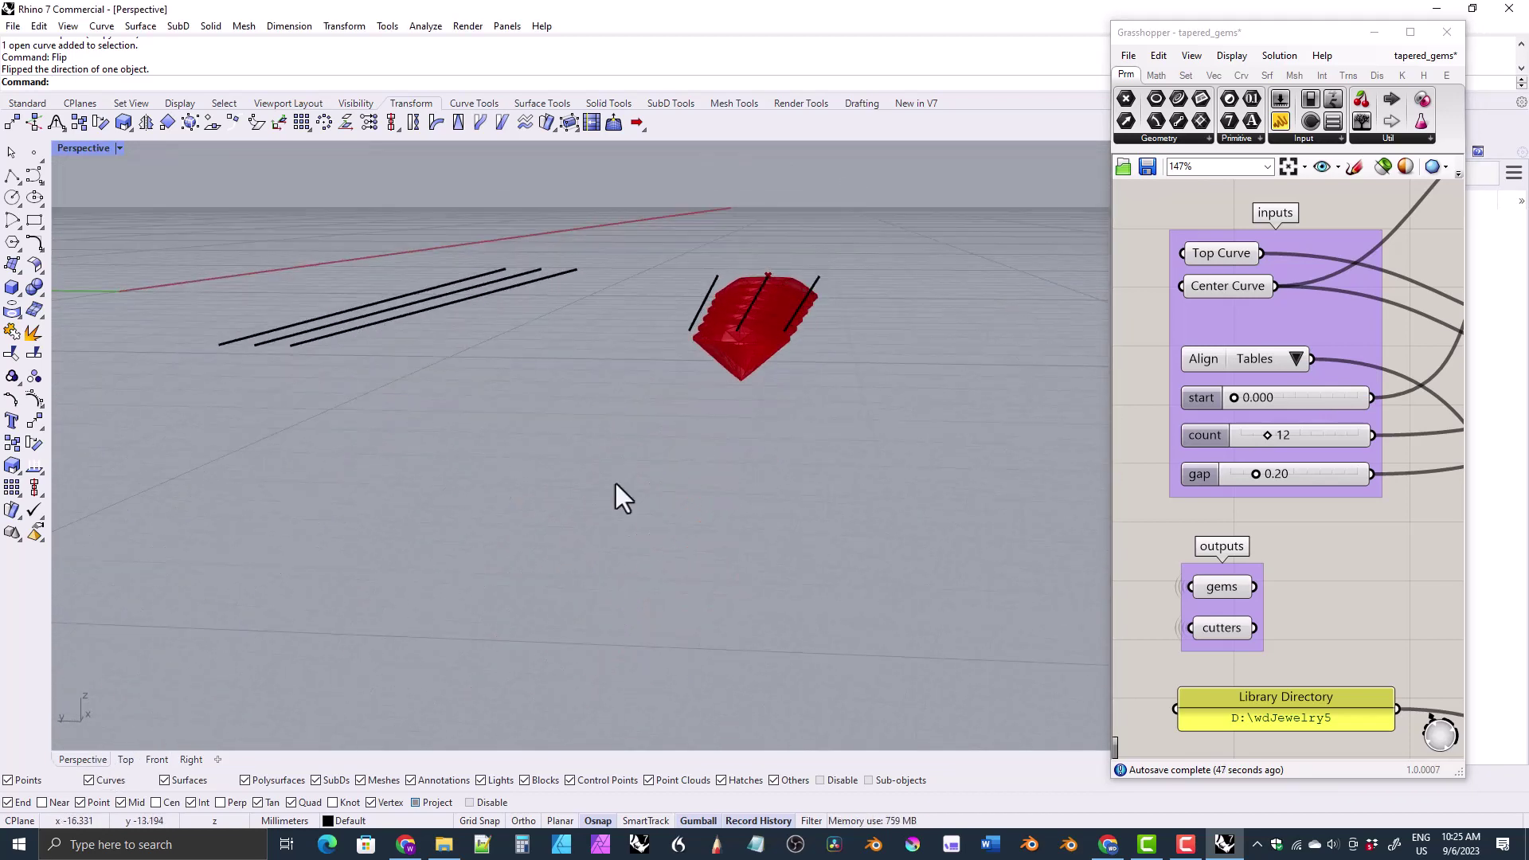
{"action": "left_click", "coordinate": [191, 758]}
{"action": "scroll", "coordinate": [396, 455], "scroll_direction": "up", "scroll_amount": 5}
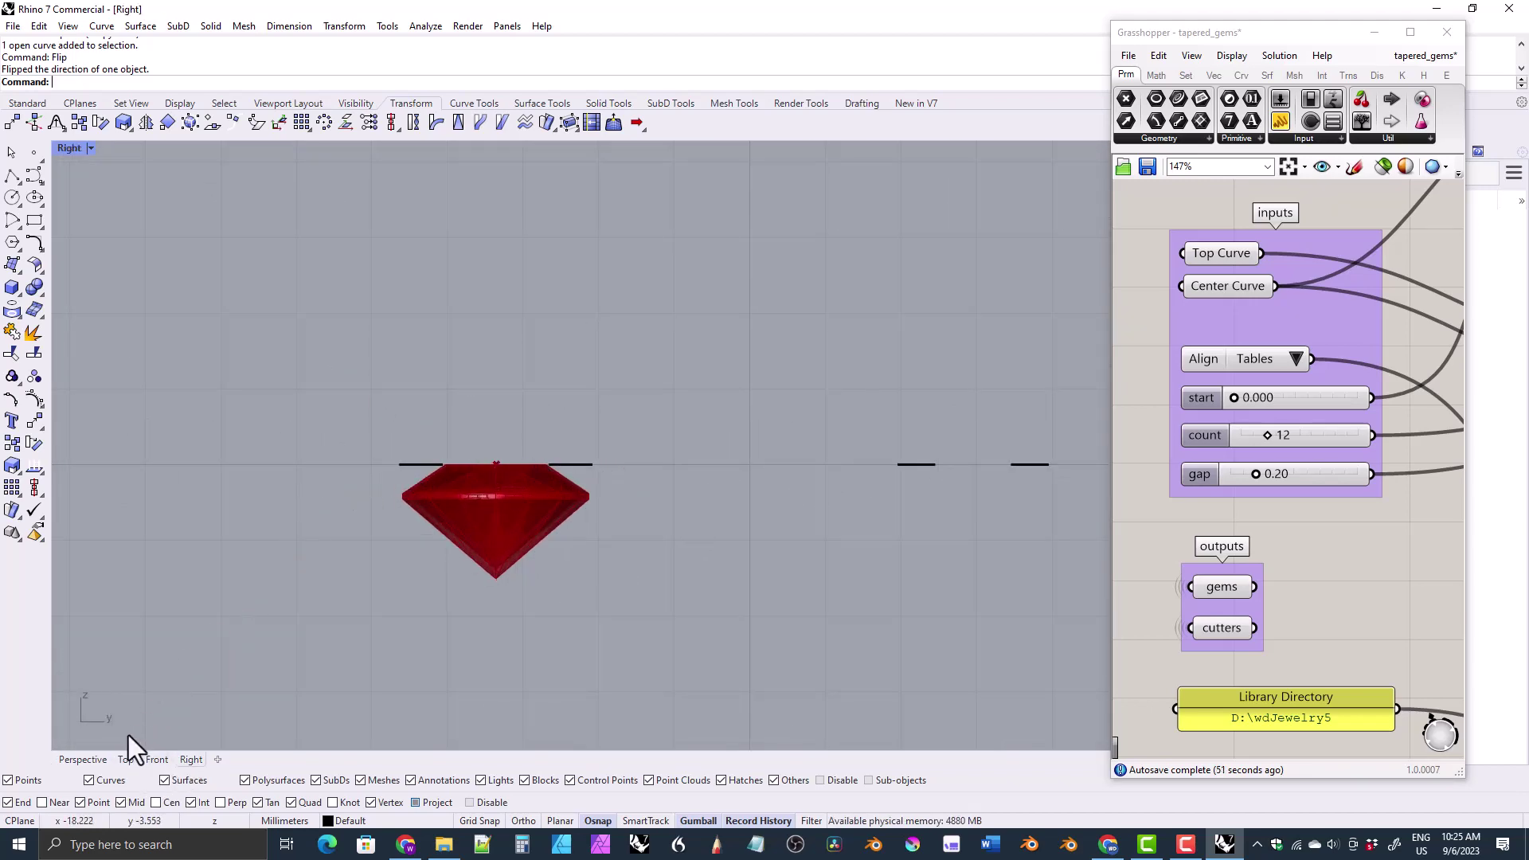
{"action": "left_click", "coordinate": [86, 760]}
{"action": "right_click_drag", "start_coordinate": [581, 504], "coordinate": [403, 512]}
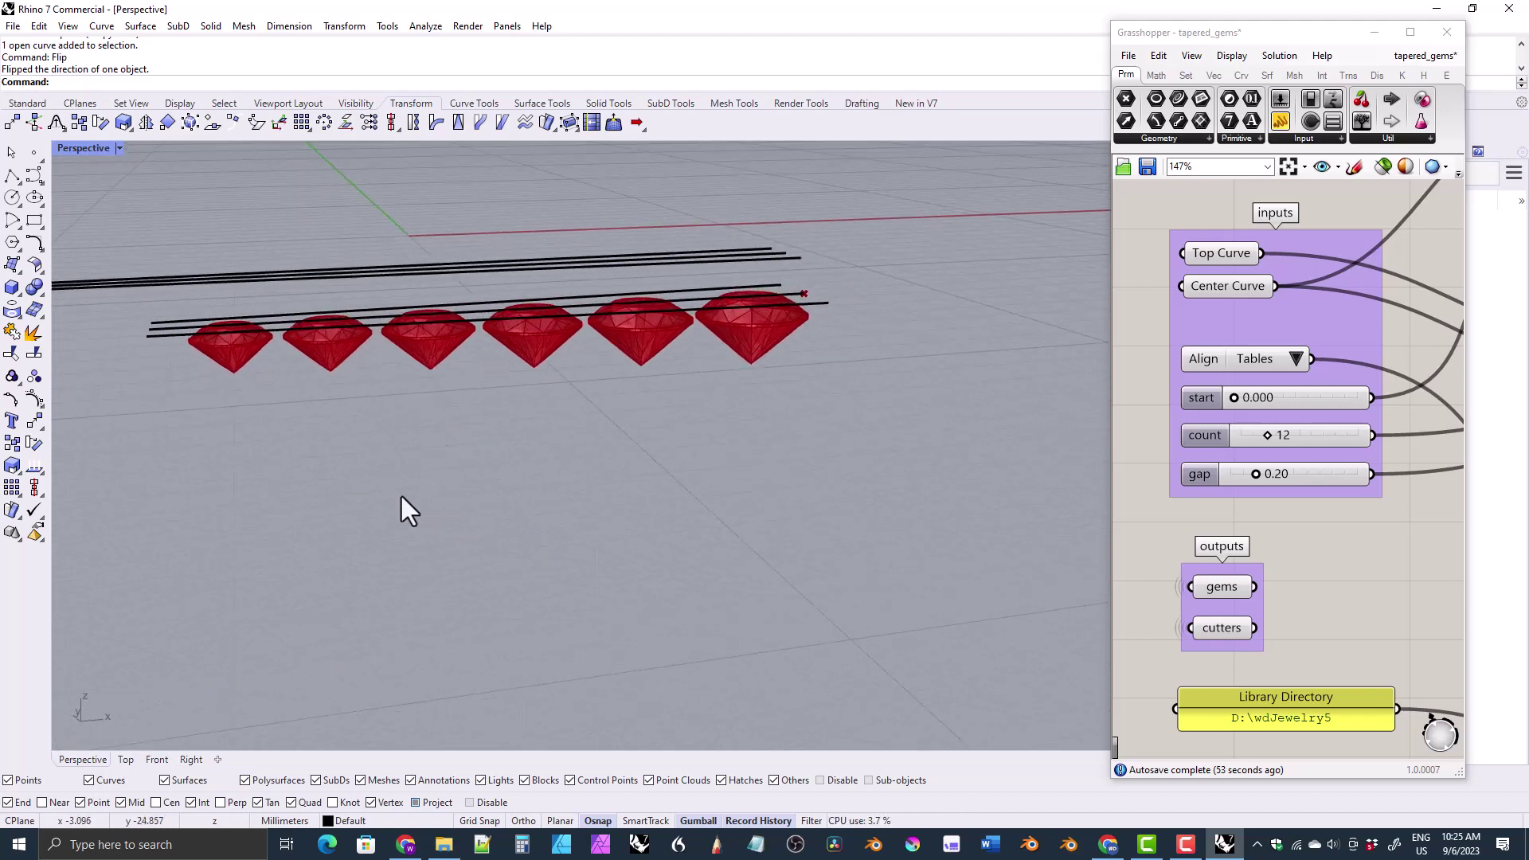
- Return to the Front view and set the Align option to Girdles
{"action": "left_click", "coordinate": [153, 760]}
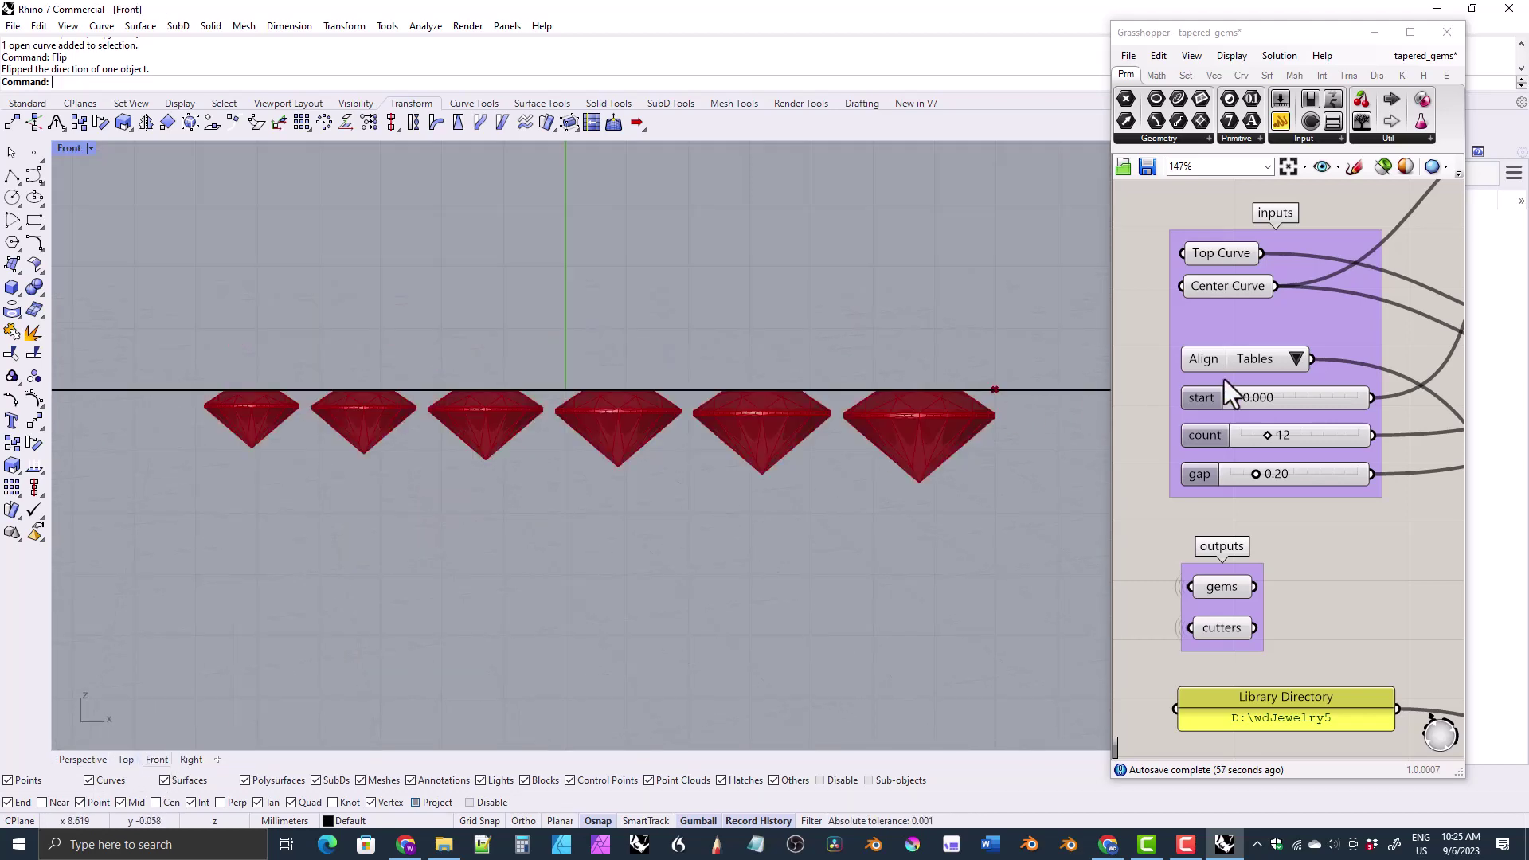
{"action": "left_click", "coordinate": [1295, 359]}
{"action": "left_click", "coordinate": [1353, 366]}
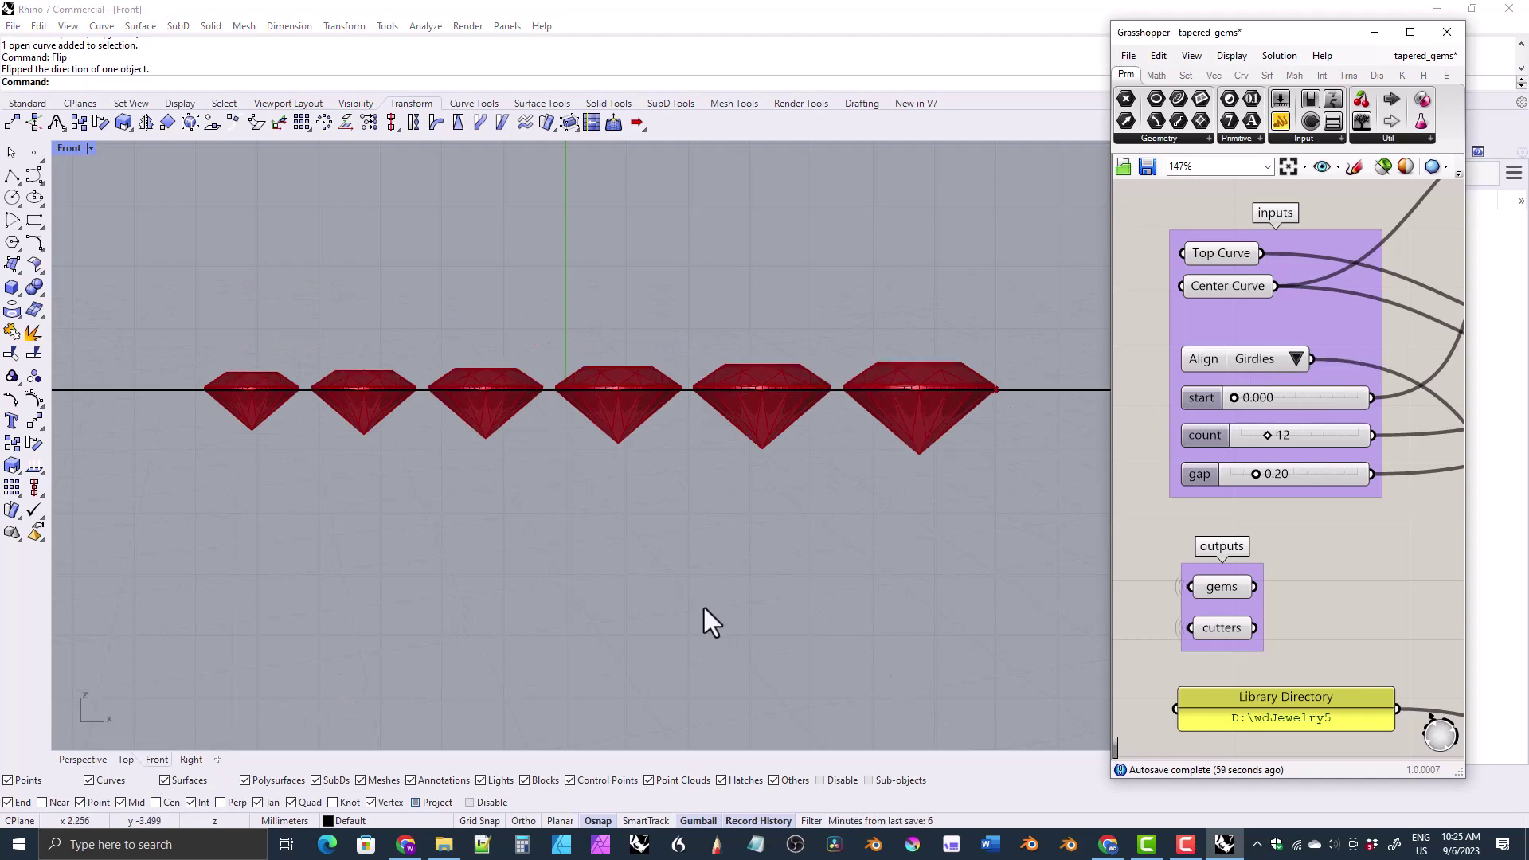
- Switch to the Perspective view, set the gems' Align option to Tables and view the row from above
{"action": "left_click", "coordinate": [89, 759]}
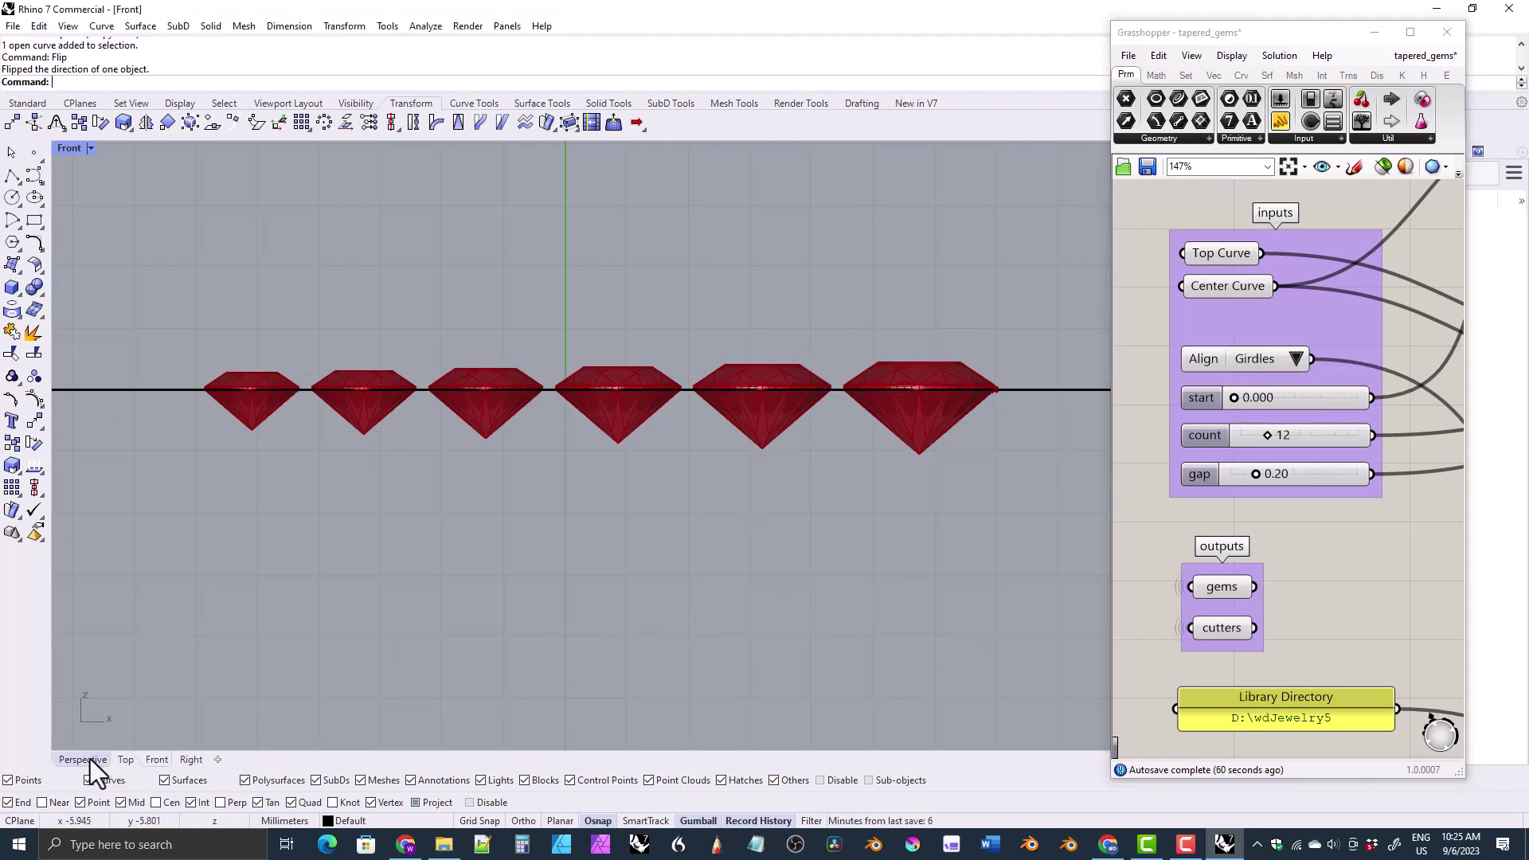
{"action": "left_click", "coordinate": [83, 759]}
{"action": "right_click_drag", "start_coordinate": [481, 570], "coordinate": [512, 592]}
{"action": "left_click", "coordinate": [1294, 359]}
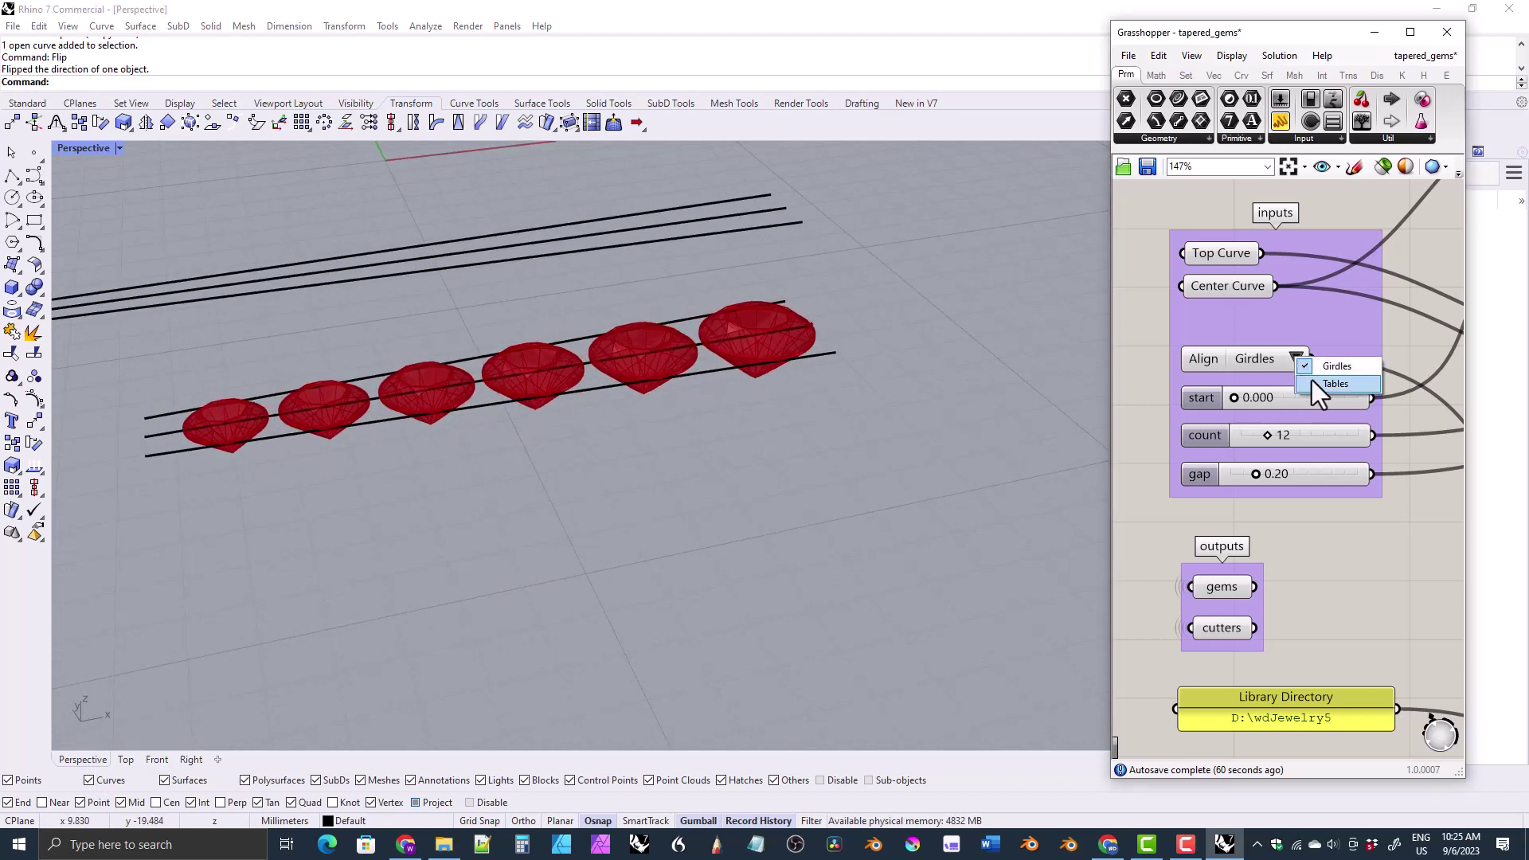
{"action": "left_click", "coordinate": [1325, 383]}
{"action": "right_click_drag", "start_coordinate": [565, 526], "coordinate": [556, 575]}
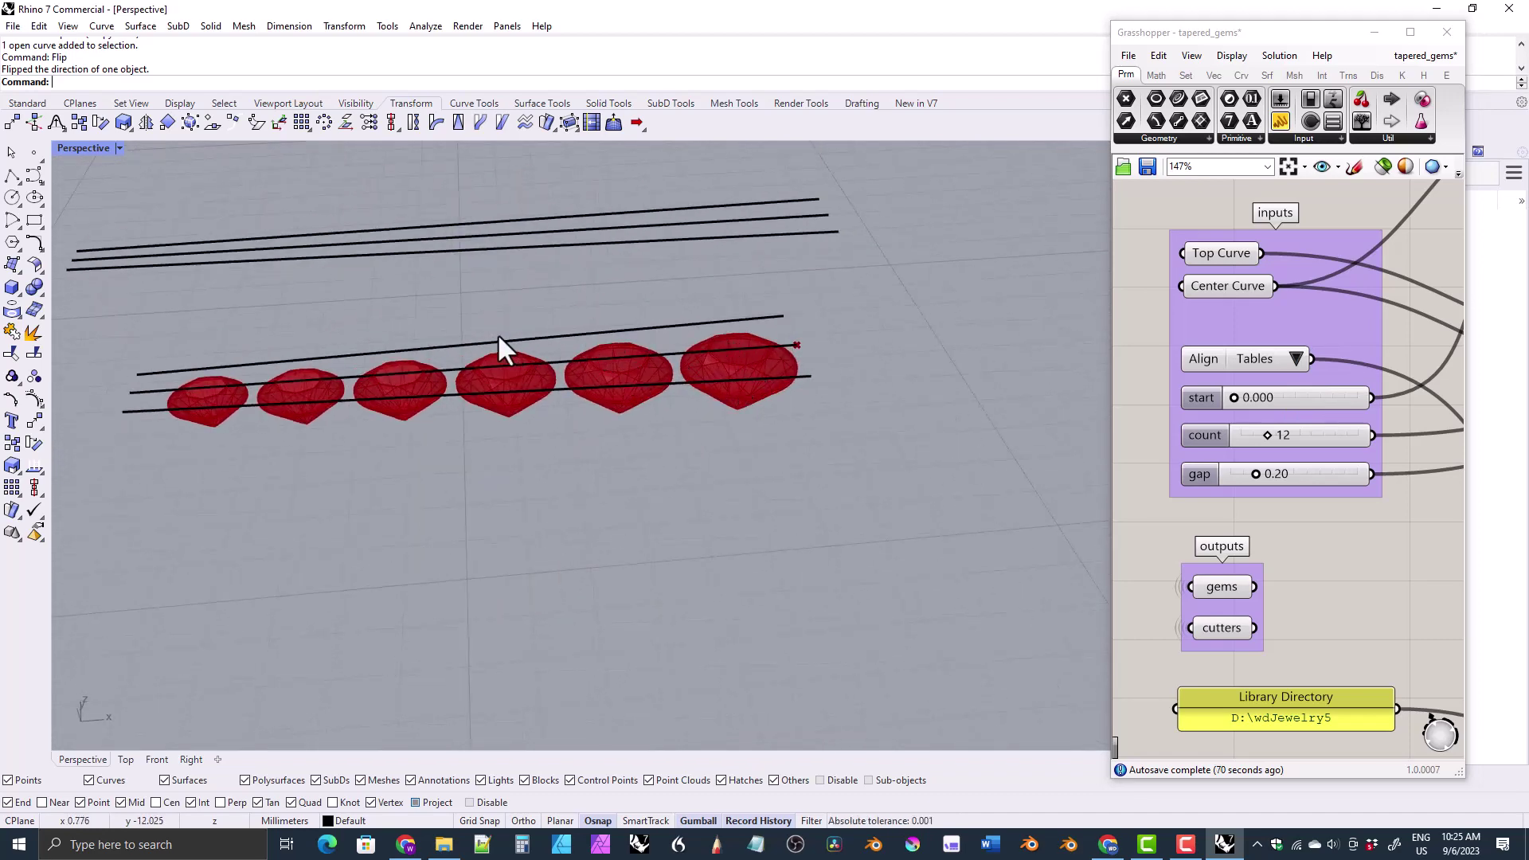
- Set the gems' Align option to Girdles and examine the row from several angles in the Perspective view
{"action": "left_click", "coordinate": [1302, 365]}
{"action": "left_click", "coordinate": [1322, 371]}
{"action": "right_click_drag", "start_coordinate": [492, 508], "coordinate": [475, 519], "text": "shift"}
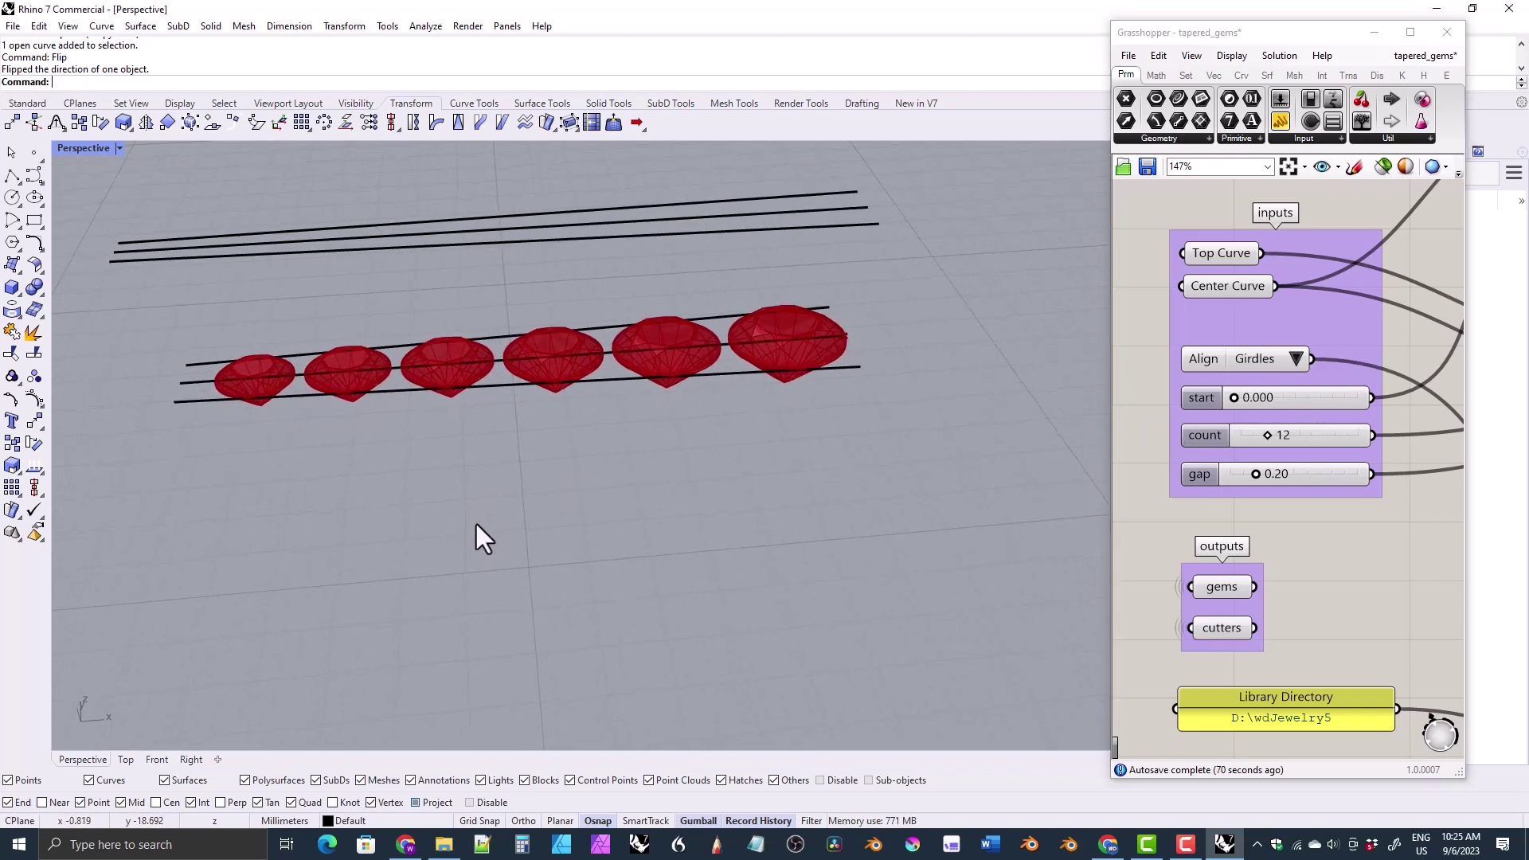
{"action": "right_click_drag", "start_coordinate": [447, 487], "coordinate": [451, 530]}
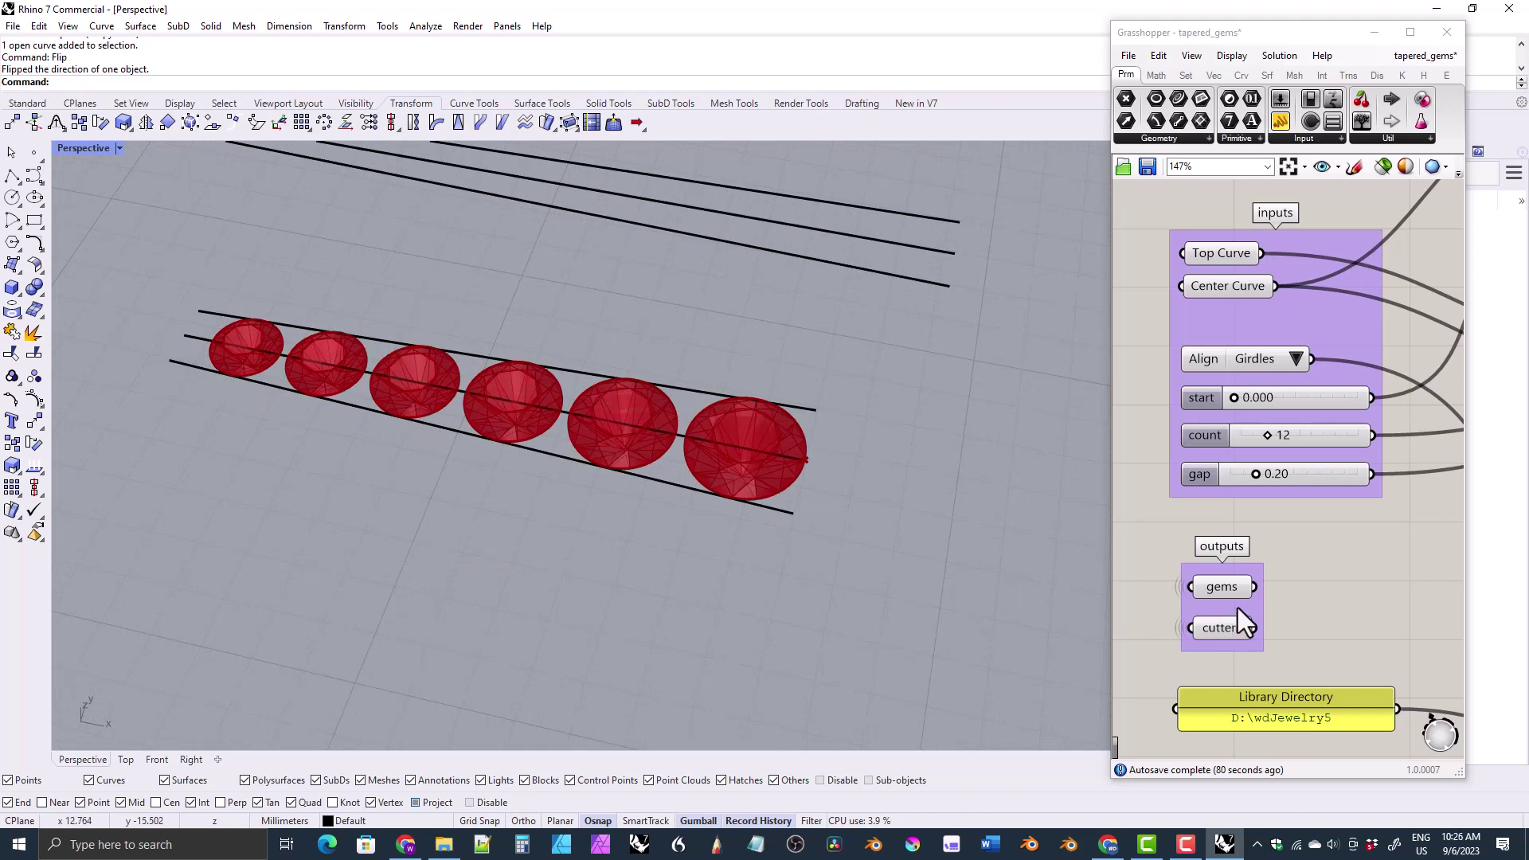
- Bake the gems output and the cutters output into the Rhino model with the preset attributes
{"action": "right_click", "coordinate": [1221, 590]}
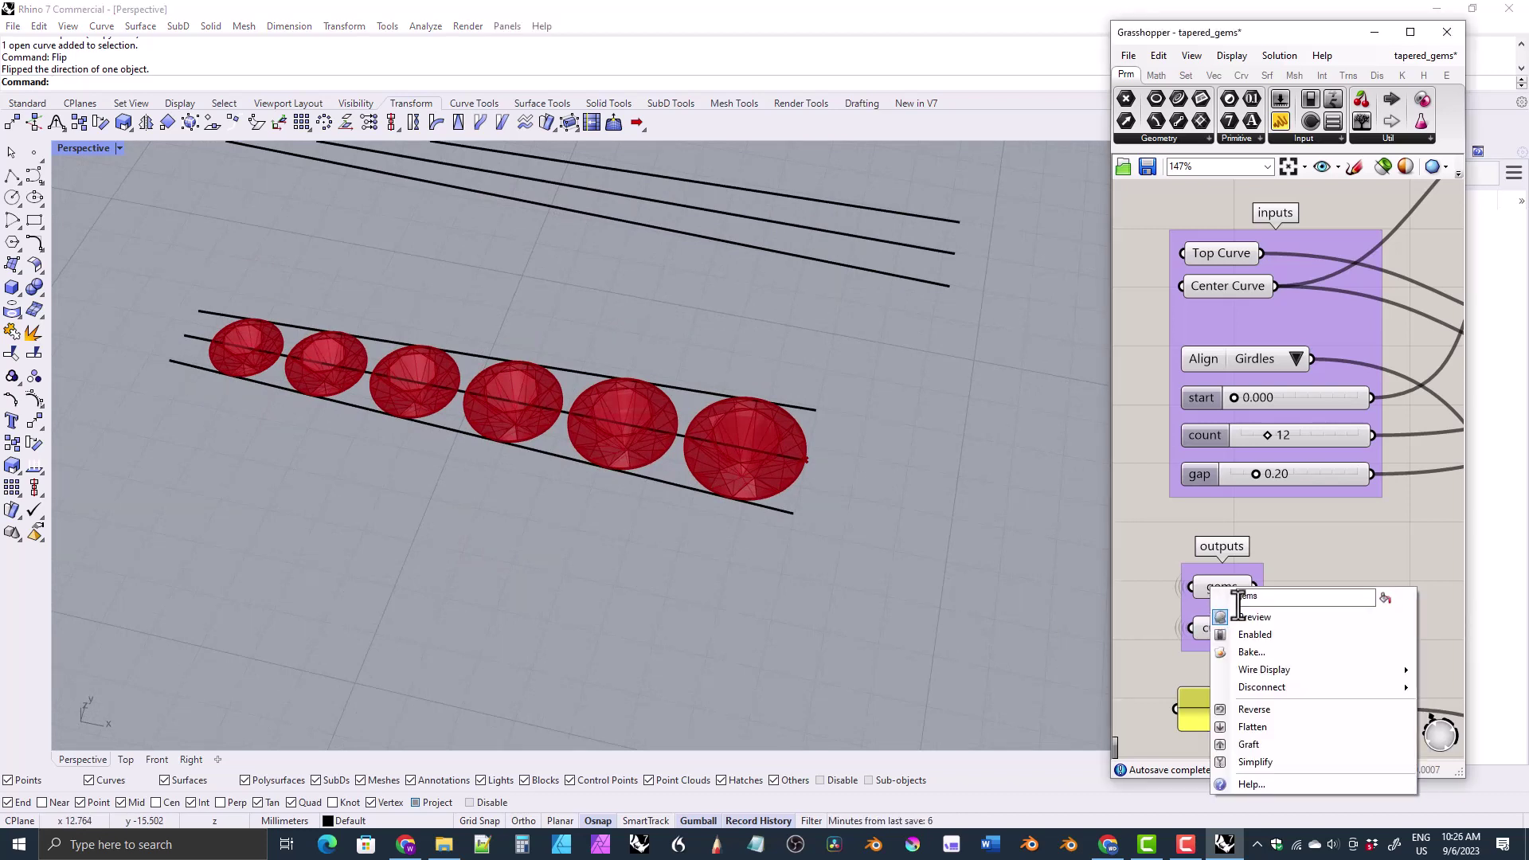
{"action": "left_click", "coordinate": [1247, 651]}
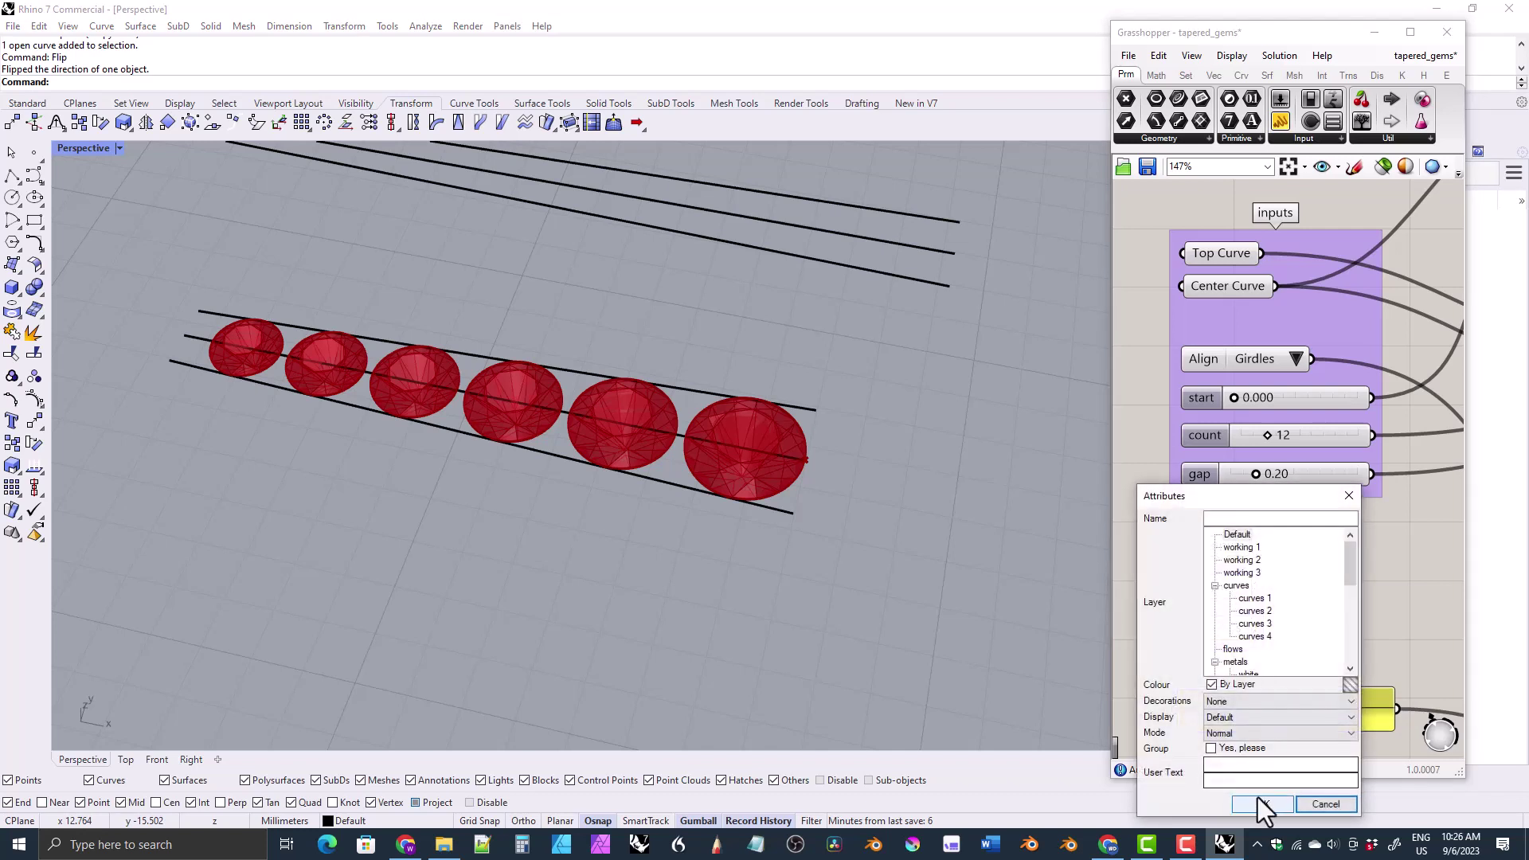
{"action": "left_click", "coordinate": [1262, 799]}
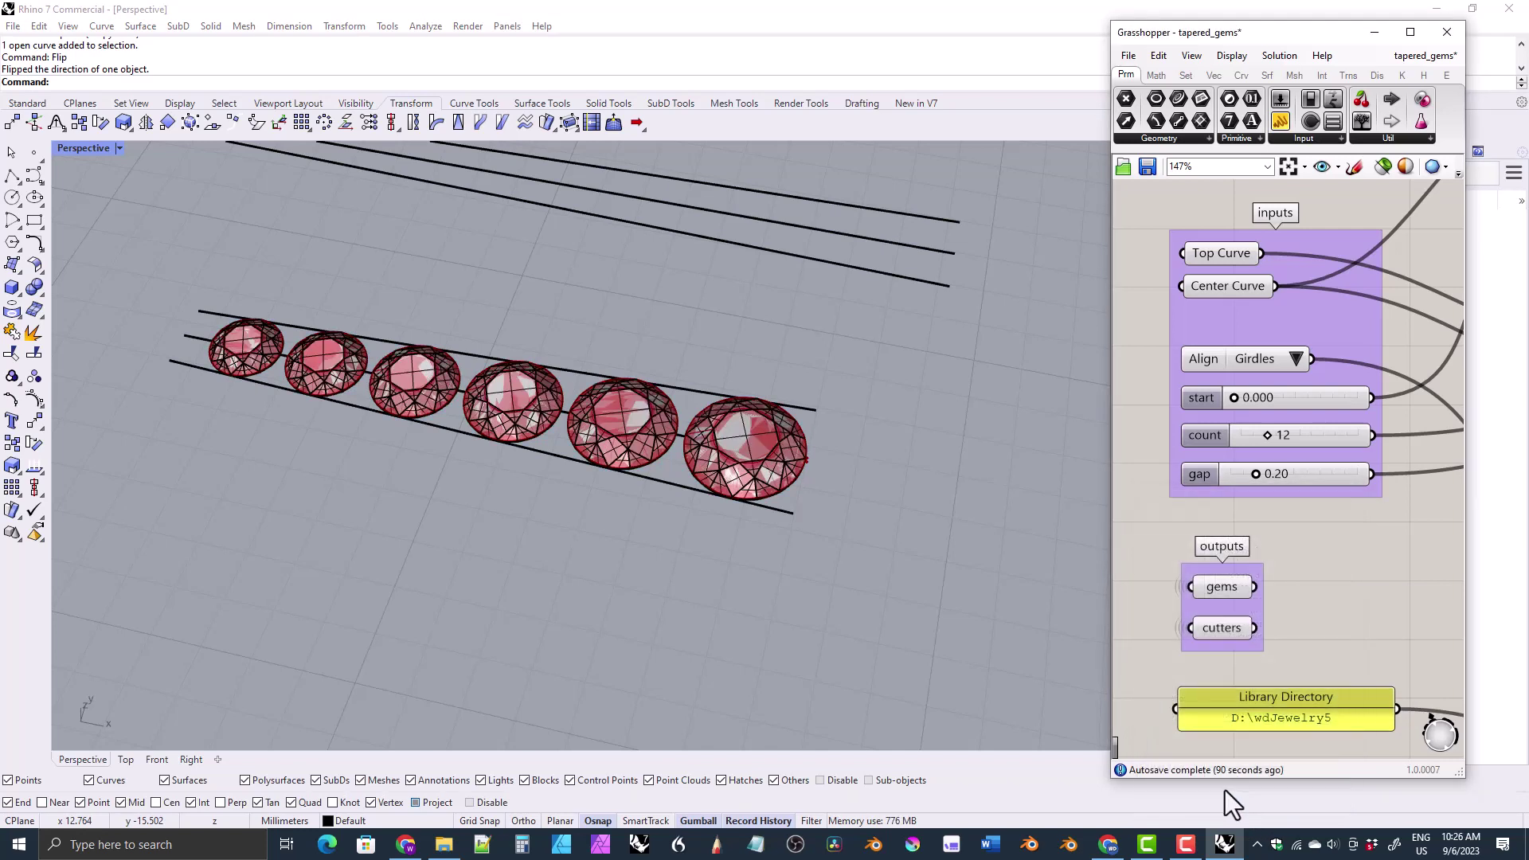
{"action": "right_click", "coordinate": [1220, 633]}
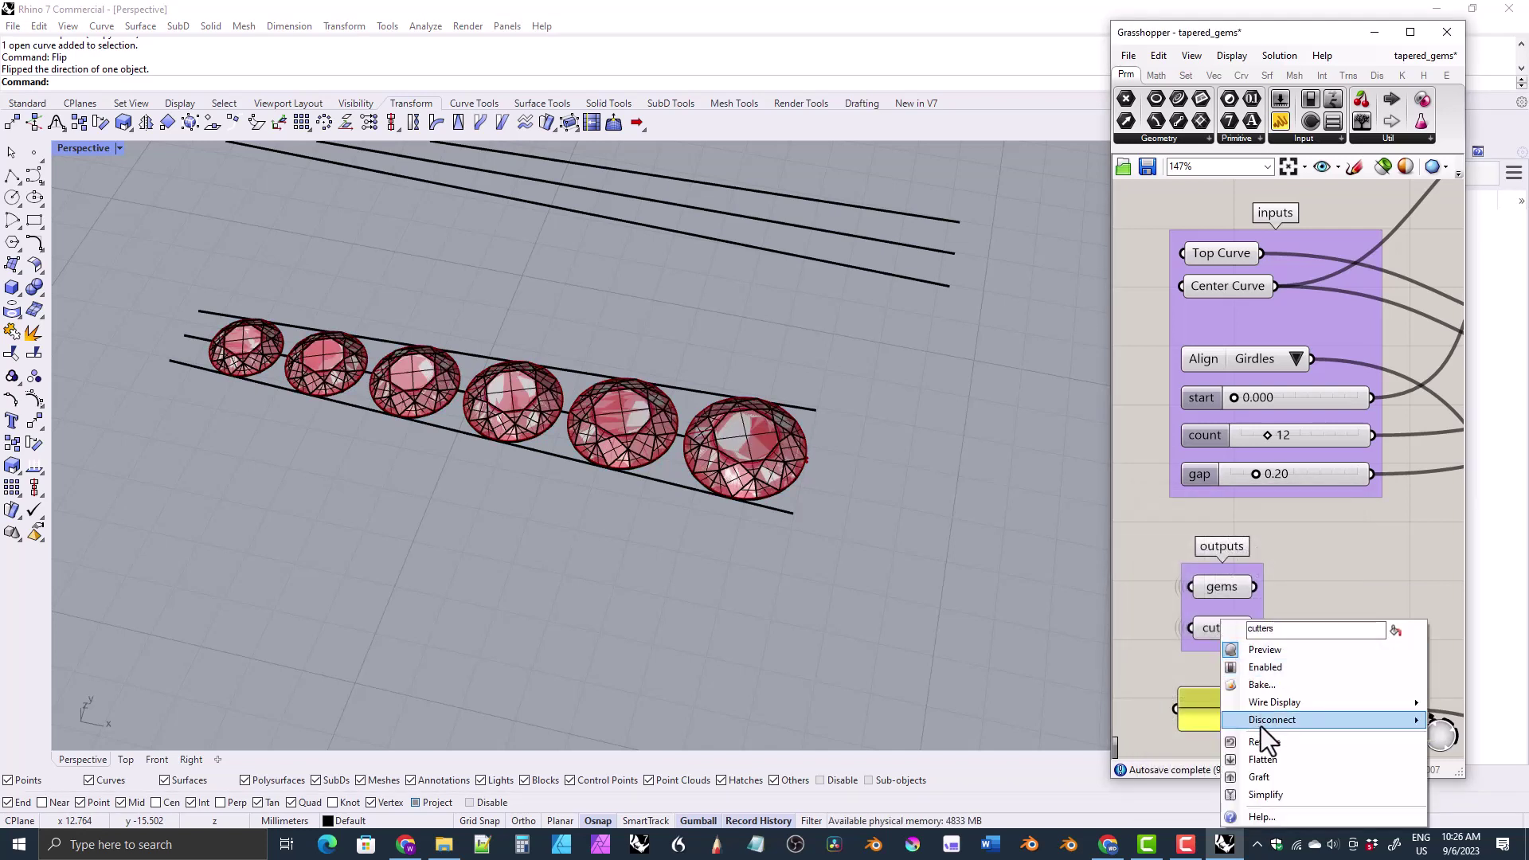
{"action": "left_click", "coordinate": [1255, 685]}
{"action": "left_click", "coordinate": [1276, 806]}
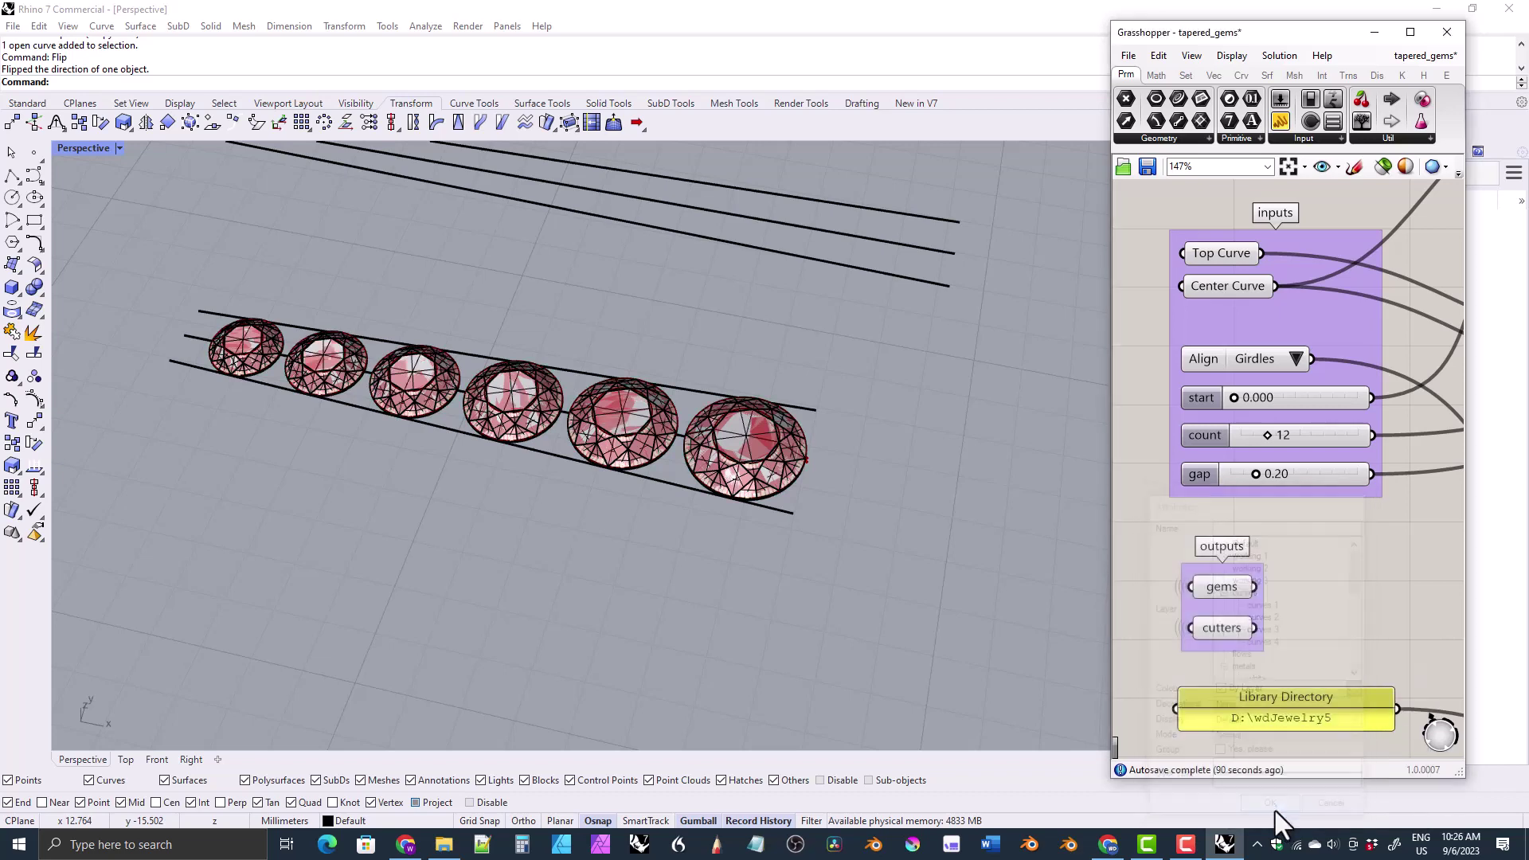
- Close the Grasshopper editor and switch back to the Rhino model
{"action": "left_click", "coordinate": [1447, 32]}
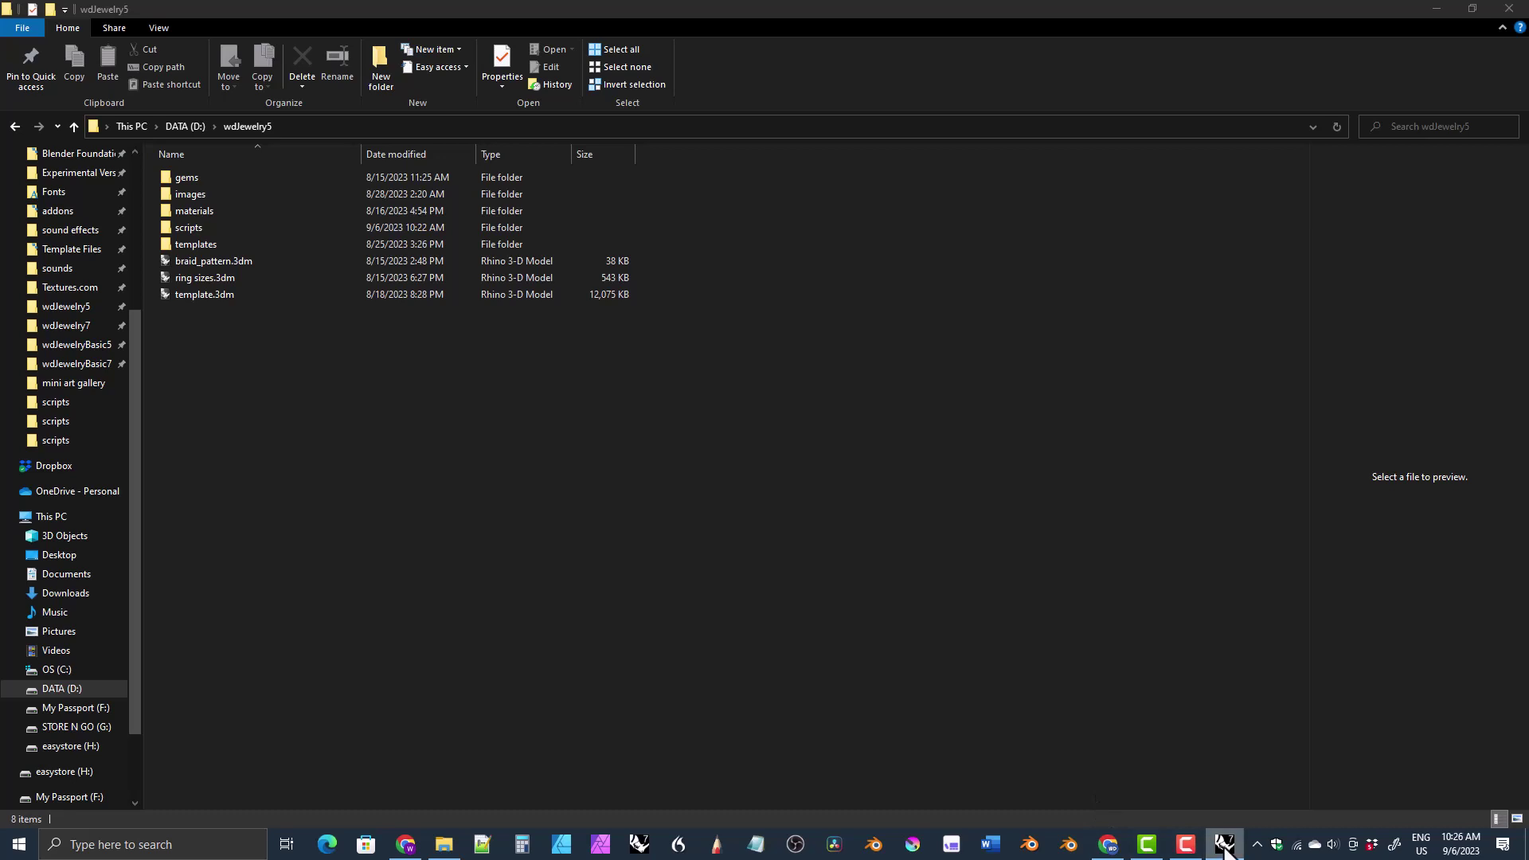
{"action": "mouse_move", "coordinate": [1228, 838]}
{"action": "left_click", "coordinate": [1224, 844]}
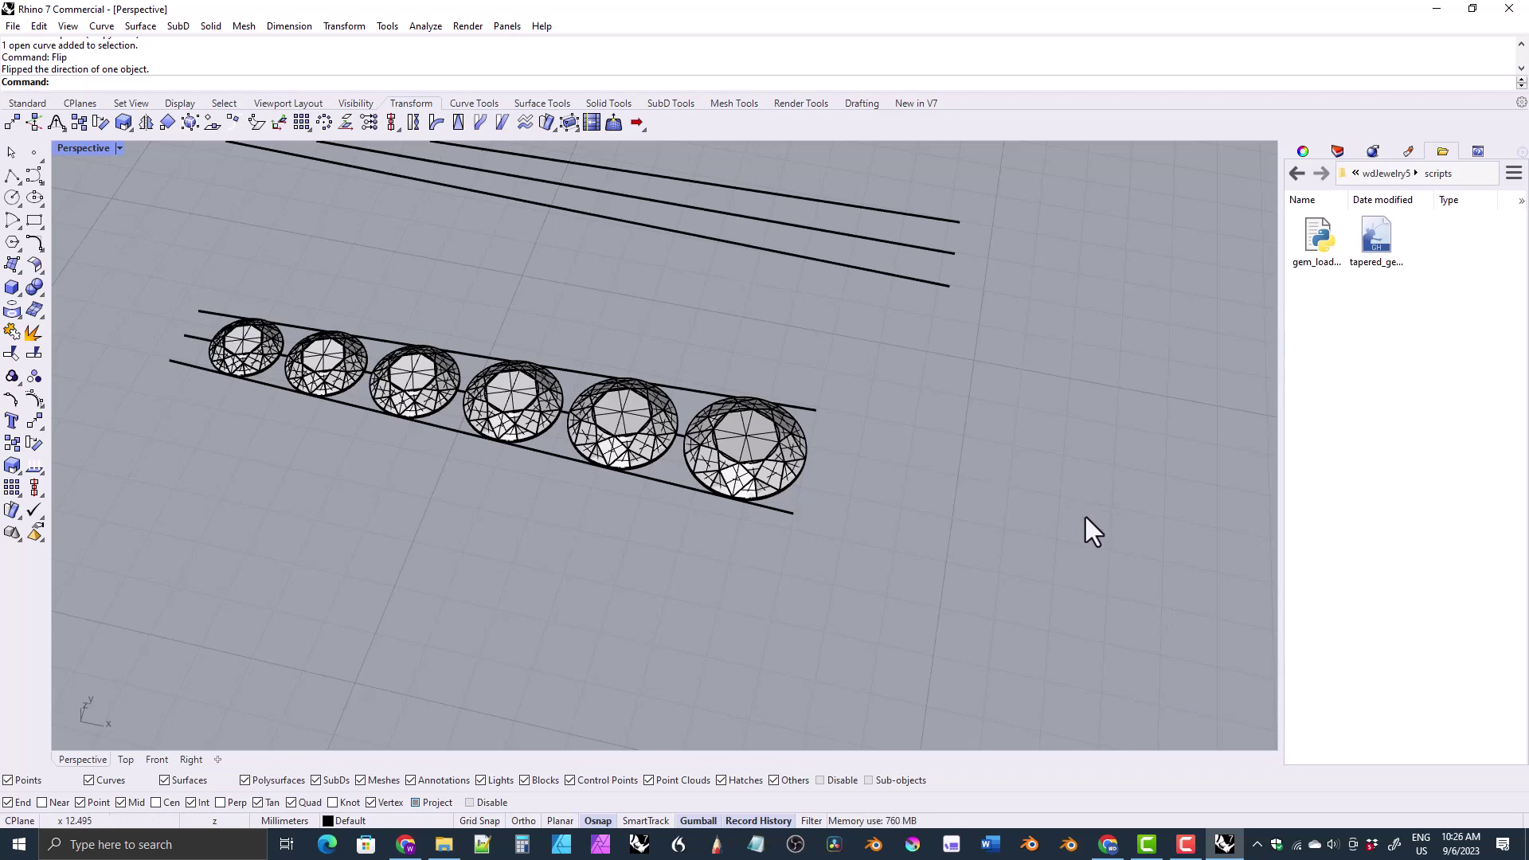
- Select the baked cutters in the Perspective view and move them to the cutters layer
{"action": "right_click_drag", "start_coordinate": [968, 489], "coordinate": [1092, 327]}
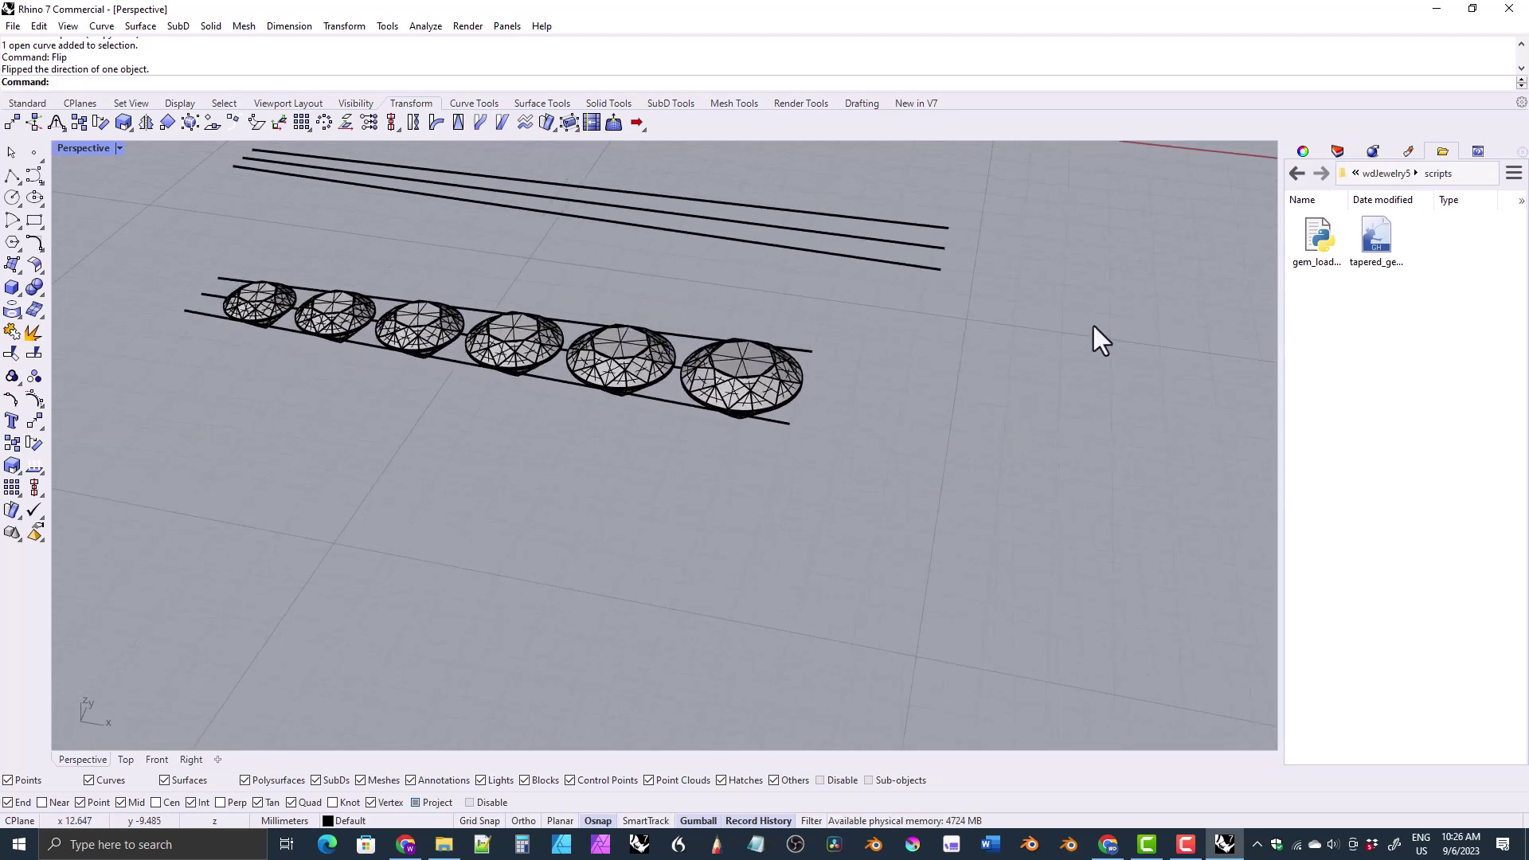
{"action": "left_click", "coordinate": [763, 398]}
{"action": "left_click", "coordinate": [804, 430]}
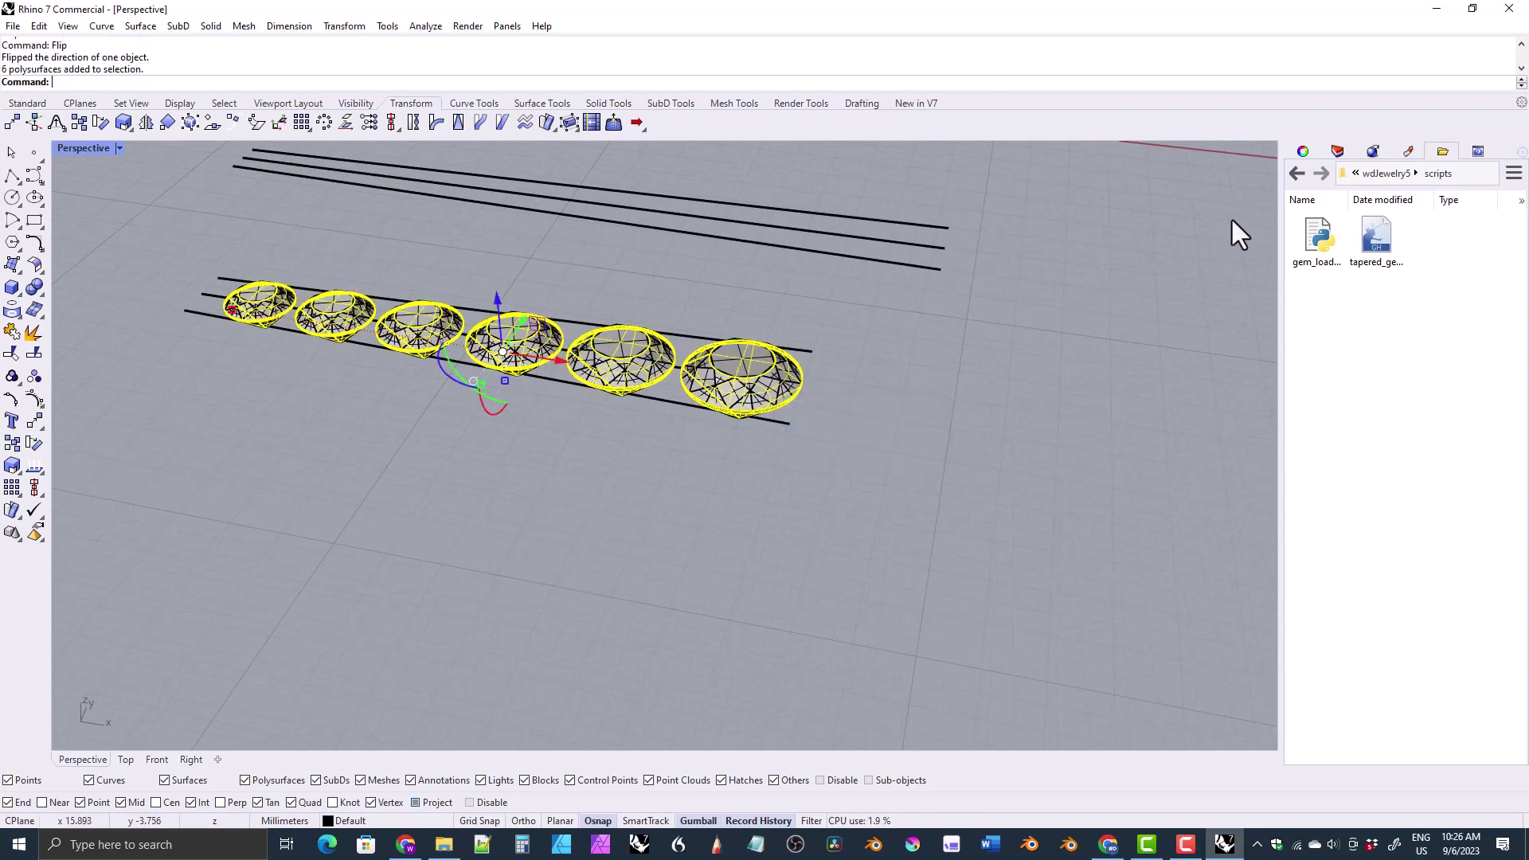
{"action": "left_click", "coordinate": [1336, 151]}
{"action": "right_click", "coordinate": [1326, 534]}
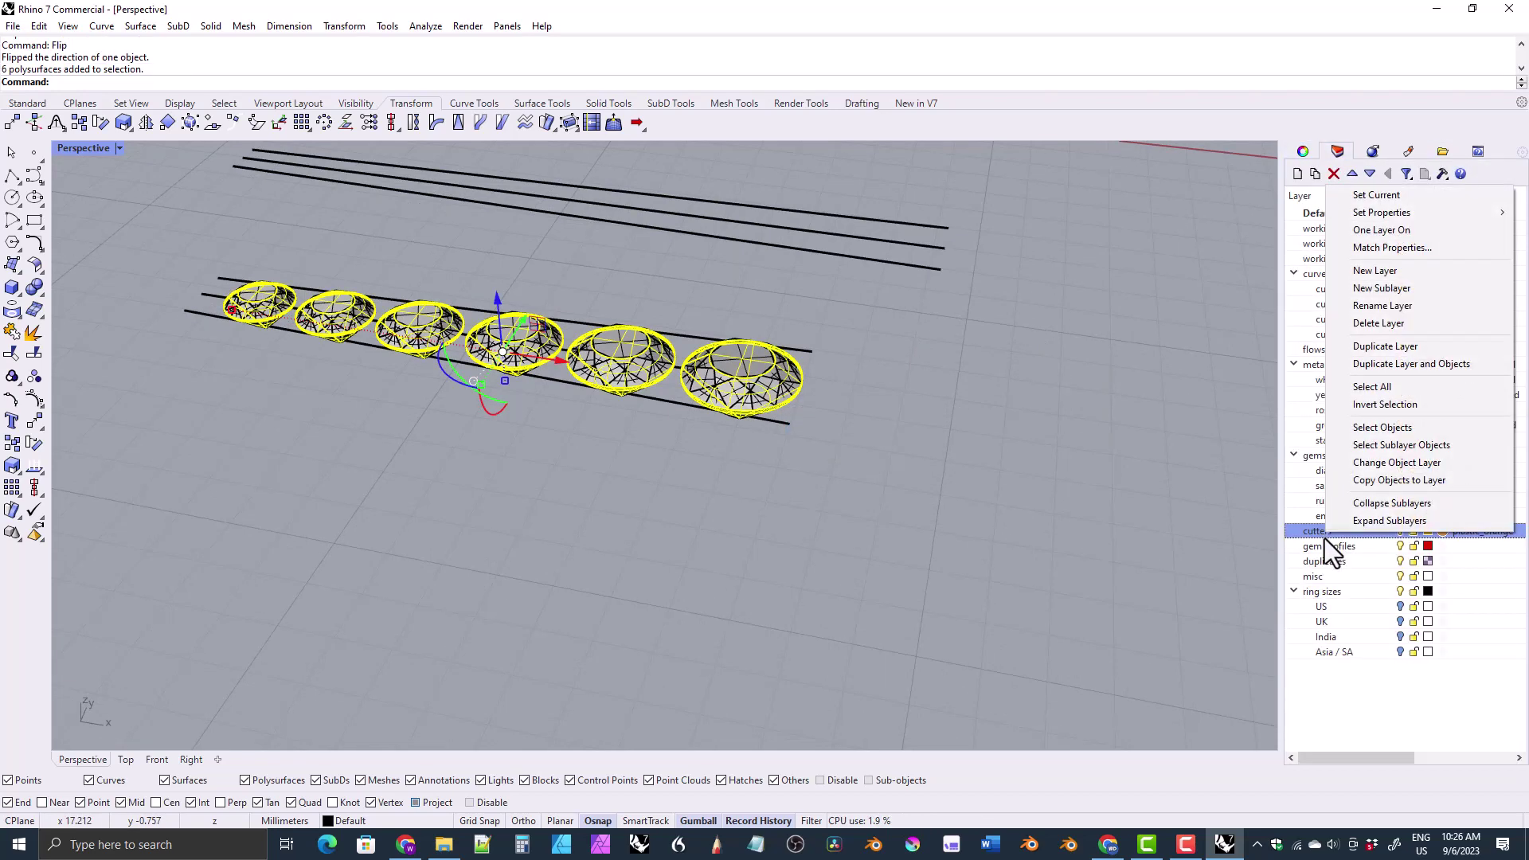
{"action": "left_click", "coordinate": [1373, 465]}
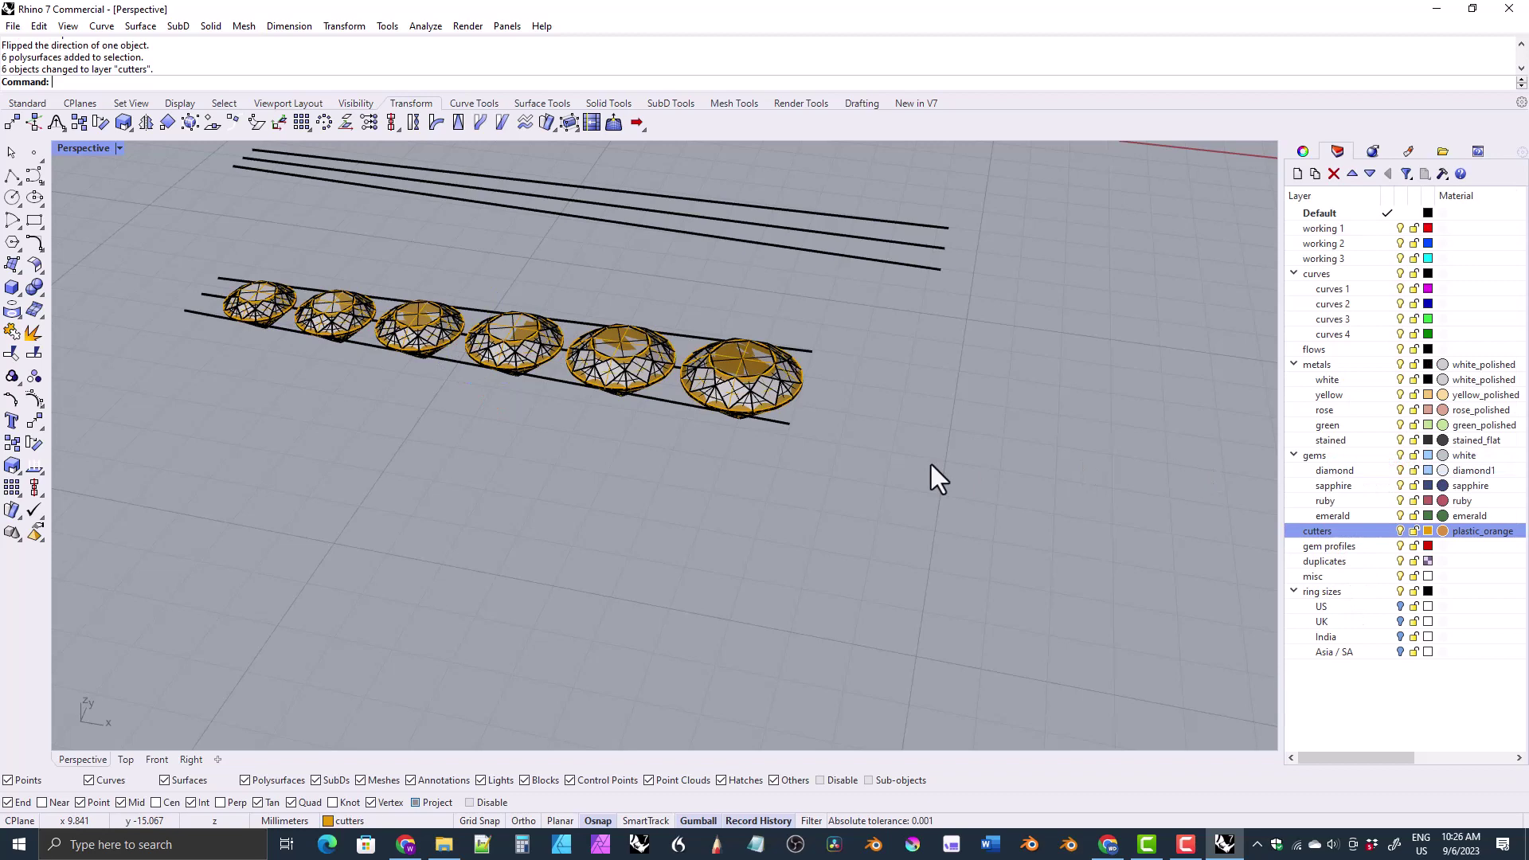
- Select the baked gems and move them to the diamond layer
{"action": "left_click", "coordinate": [747, 398]}
{"action": "right_click_drag", "start_coordinate": [763, 428], "coordinate": [956, 460]}
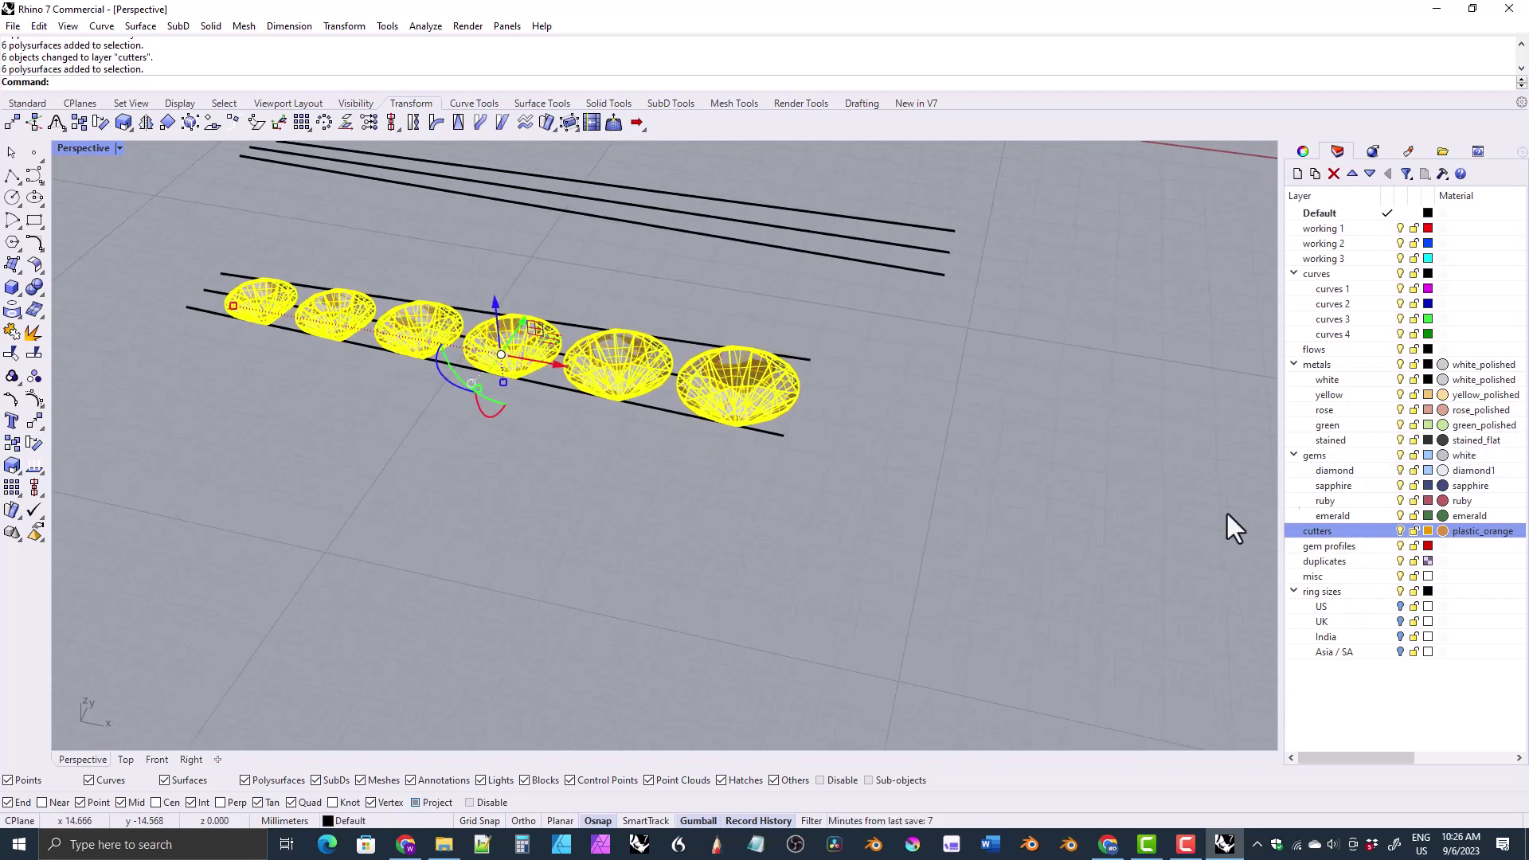
{"action": "right_click", "coordinate": [1327, 470]}
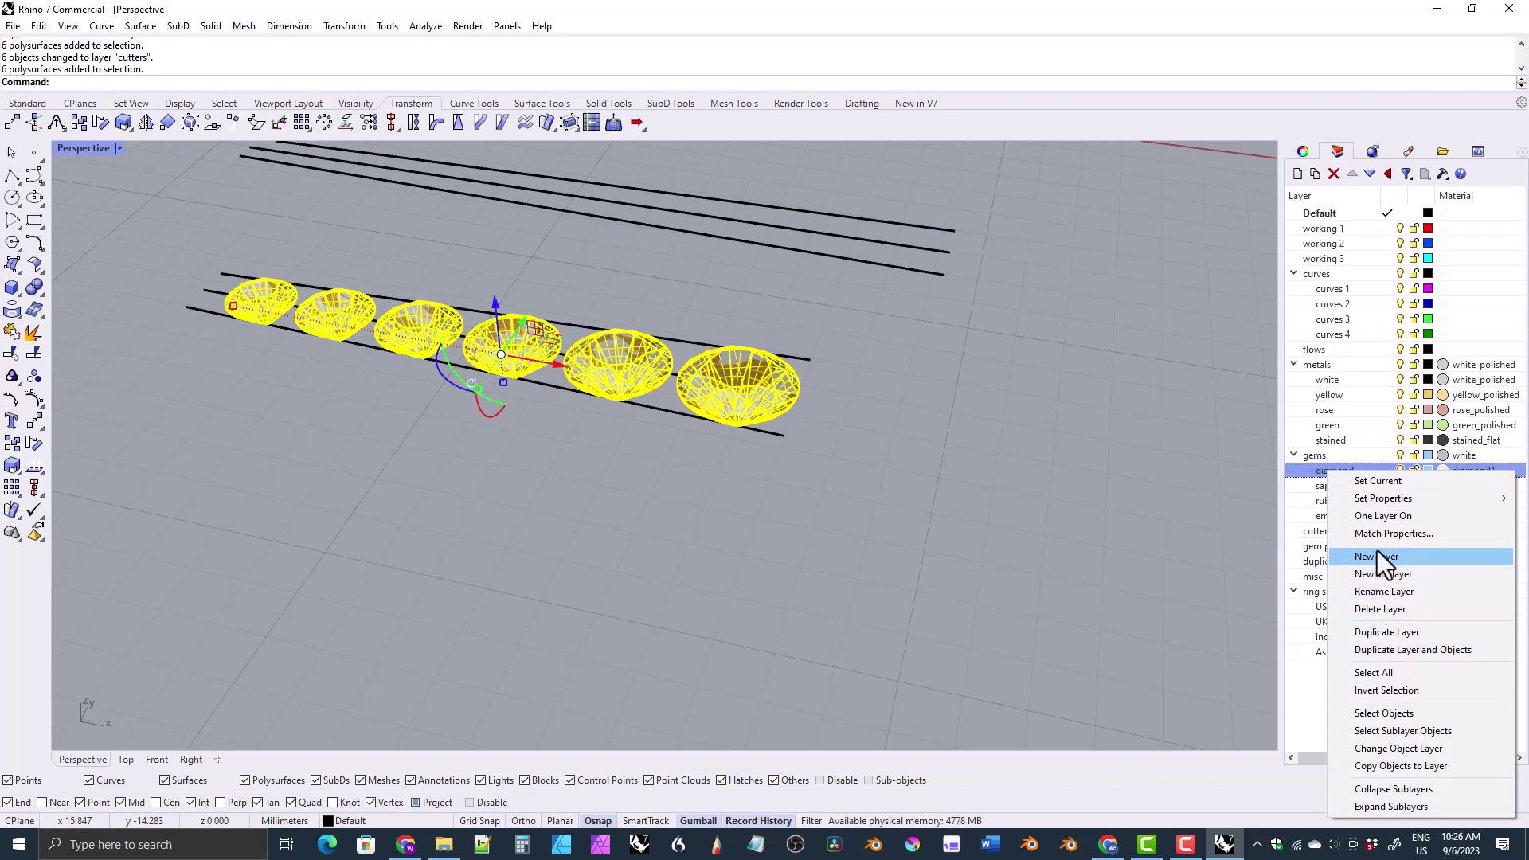
{"action": "left_click", "coordinate": [1373, 748]}
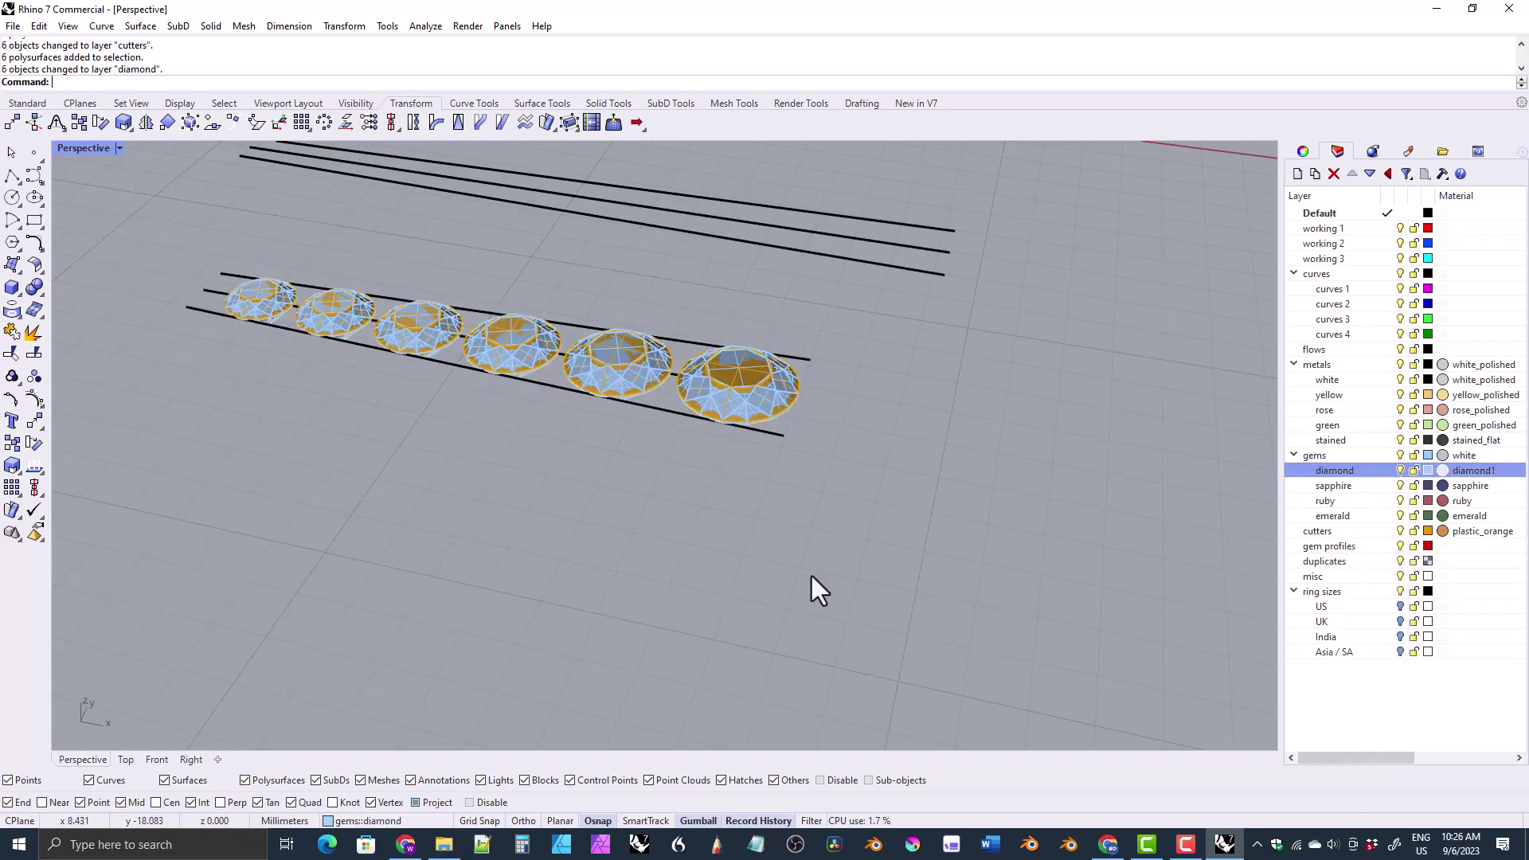
- Hide and show the diamond layer and then the cutters layer to examine the cutters and gems separately
{"action": "right_click_drag", "start_coordinate": [812, 577], "coordinate": [1115, 497]}
{"action": "left_click", "coordinate": [1400, 470]}
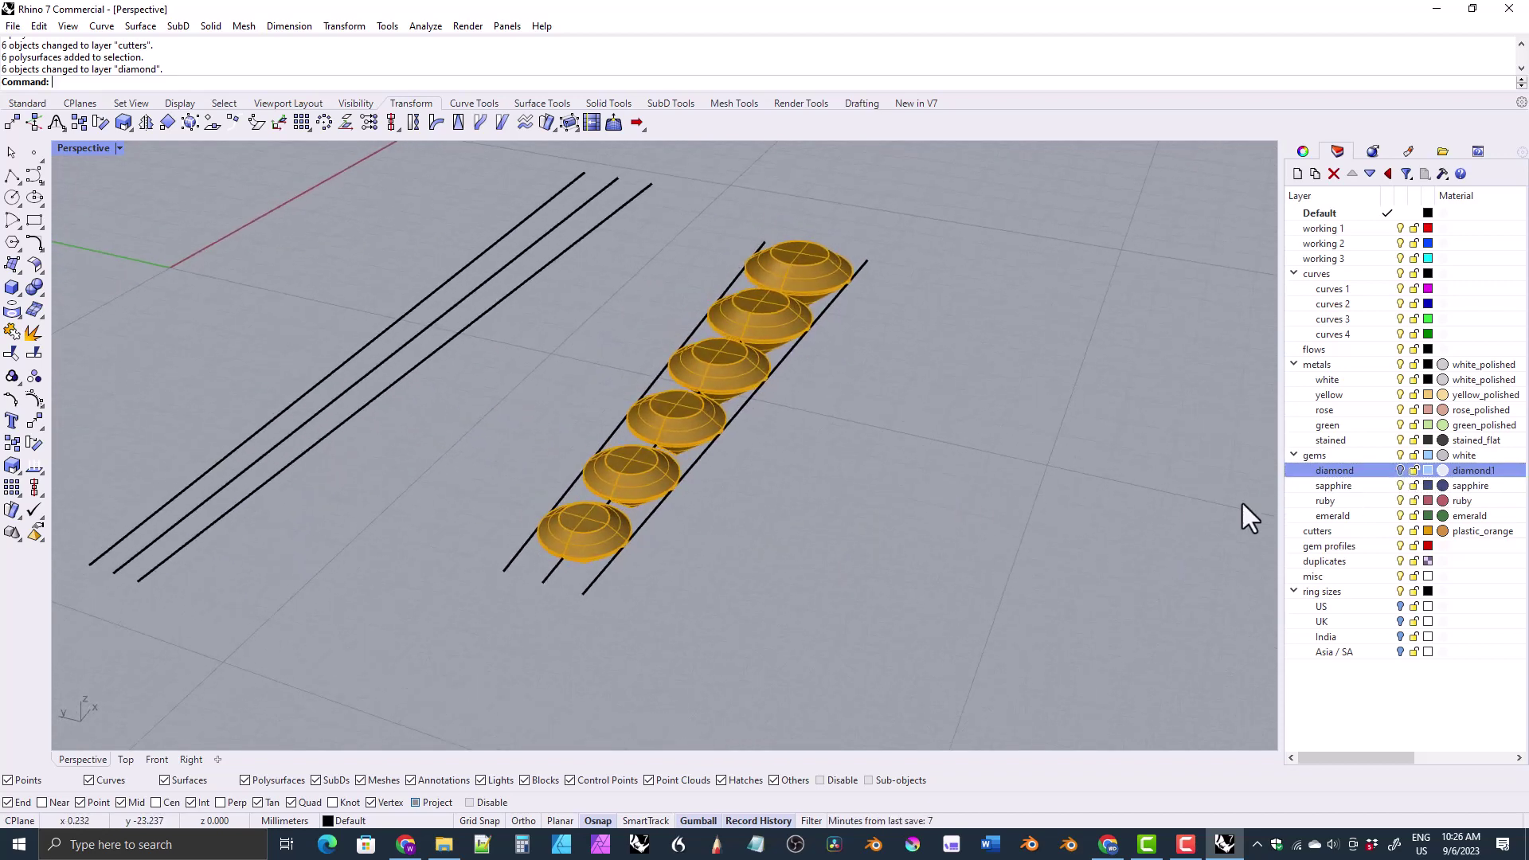
{"action": "left_click", "coordinate": [1399, 470]}
{"action": "left_click", "coordinate": [1399, 532]}
{"action": "right_click_drag", "start_coordinate": [764, 478], "coordinate": [907, 563]}
{"action": "left_click", "coordinate": [1400, 531]}
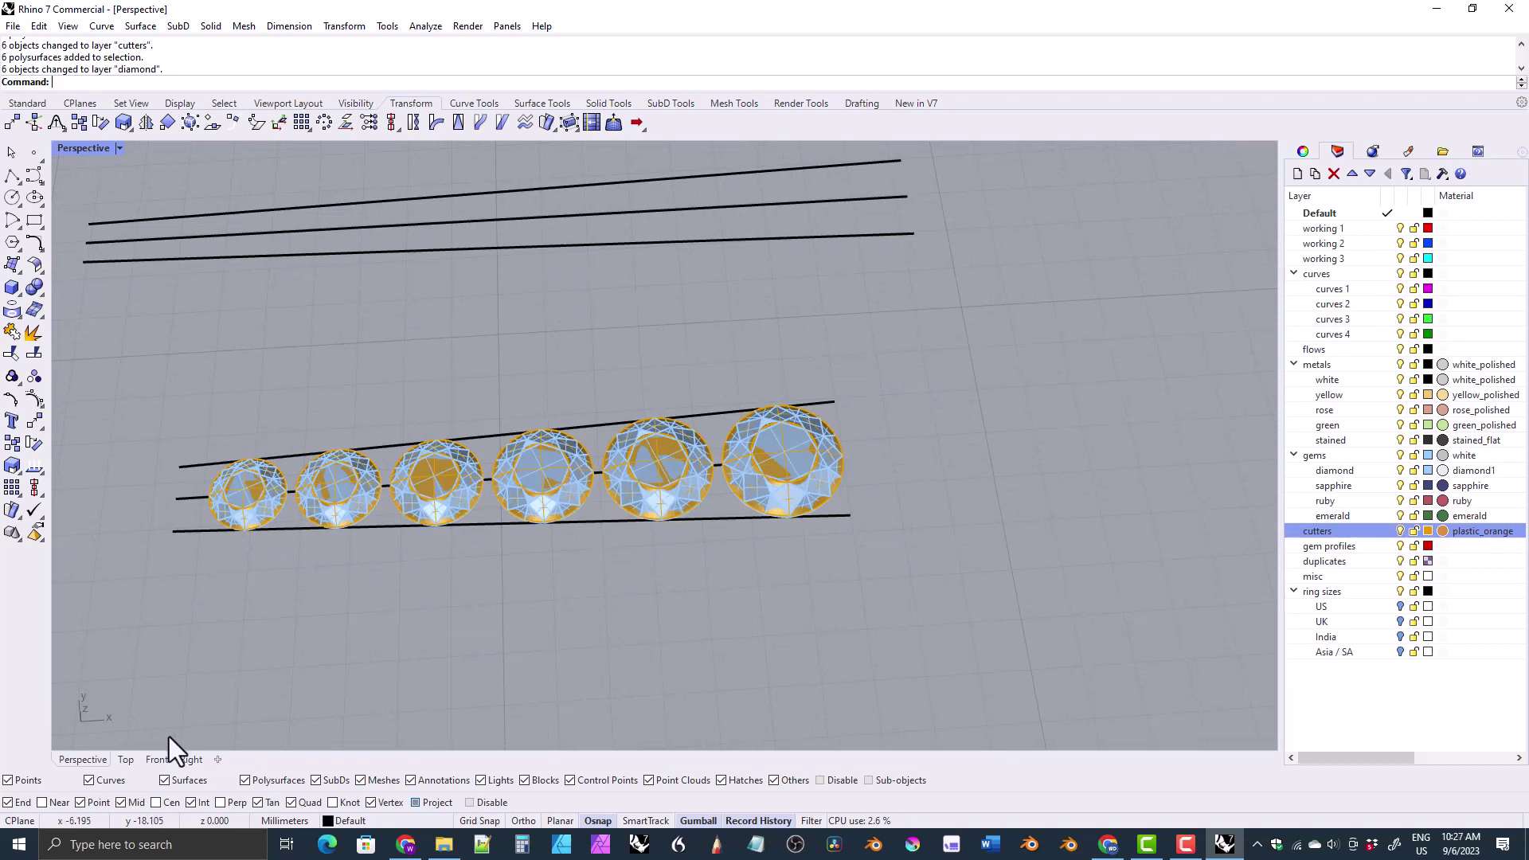
- Delete all the baked gems and cutters in the Top view
{"action": "left_click", "coordinate": [126, 760]}
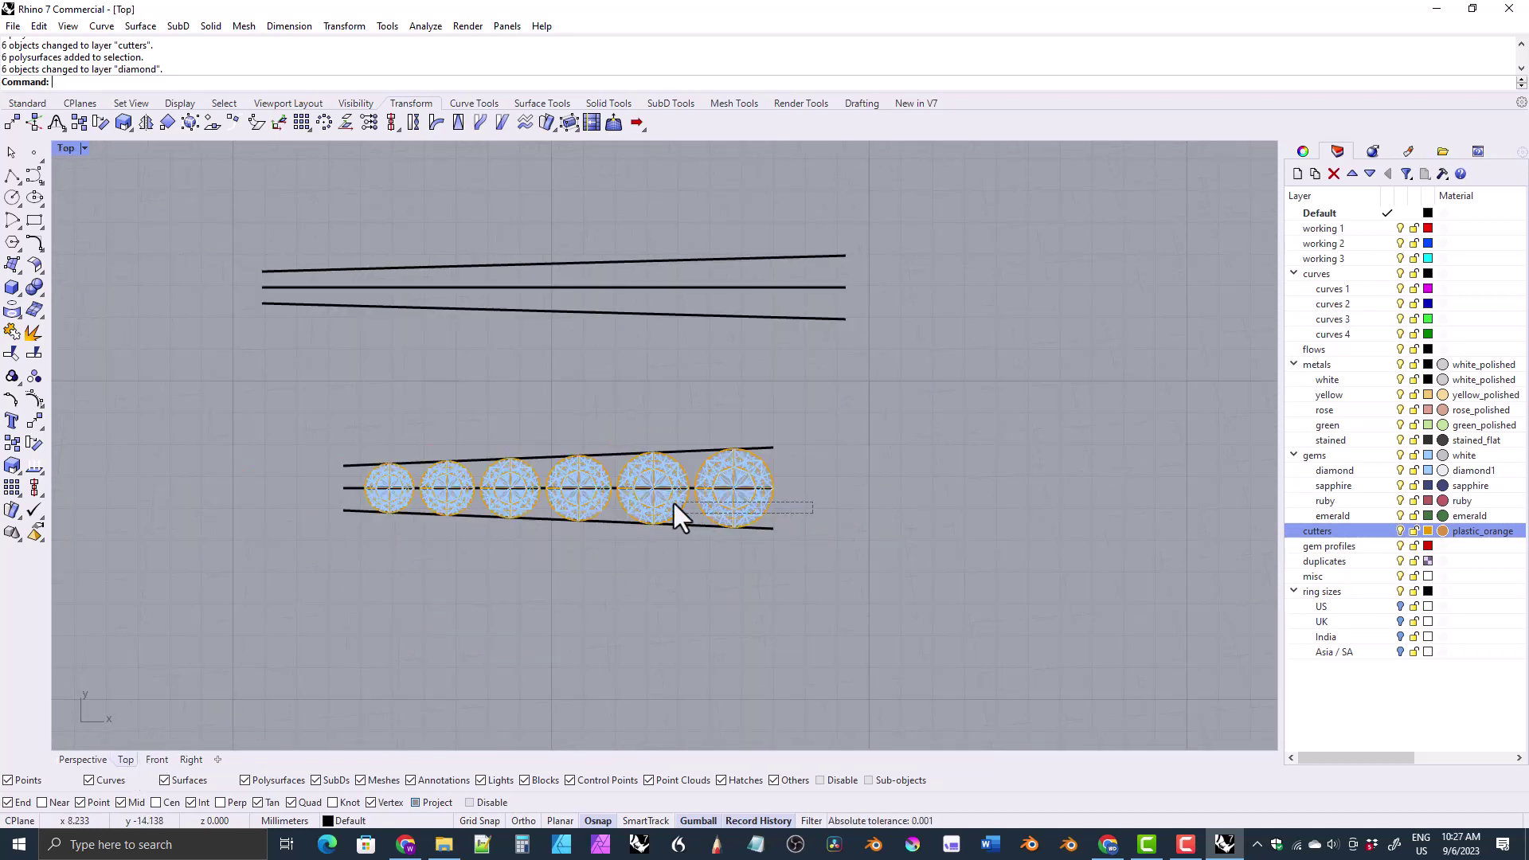
{"action": "left_click_drag", "start_coordinate": [674, 504], "coordinate": [677, 540]}
{"action": "right_click_drag", "start_coordinate": [681, 557], "coordinate": [706, 536]}
{"action": "key", "text": "Delete"}
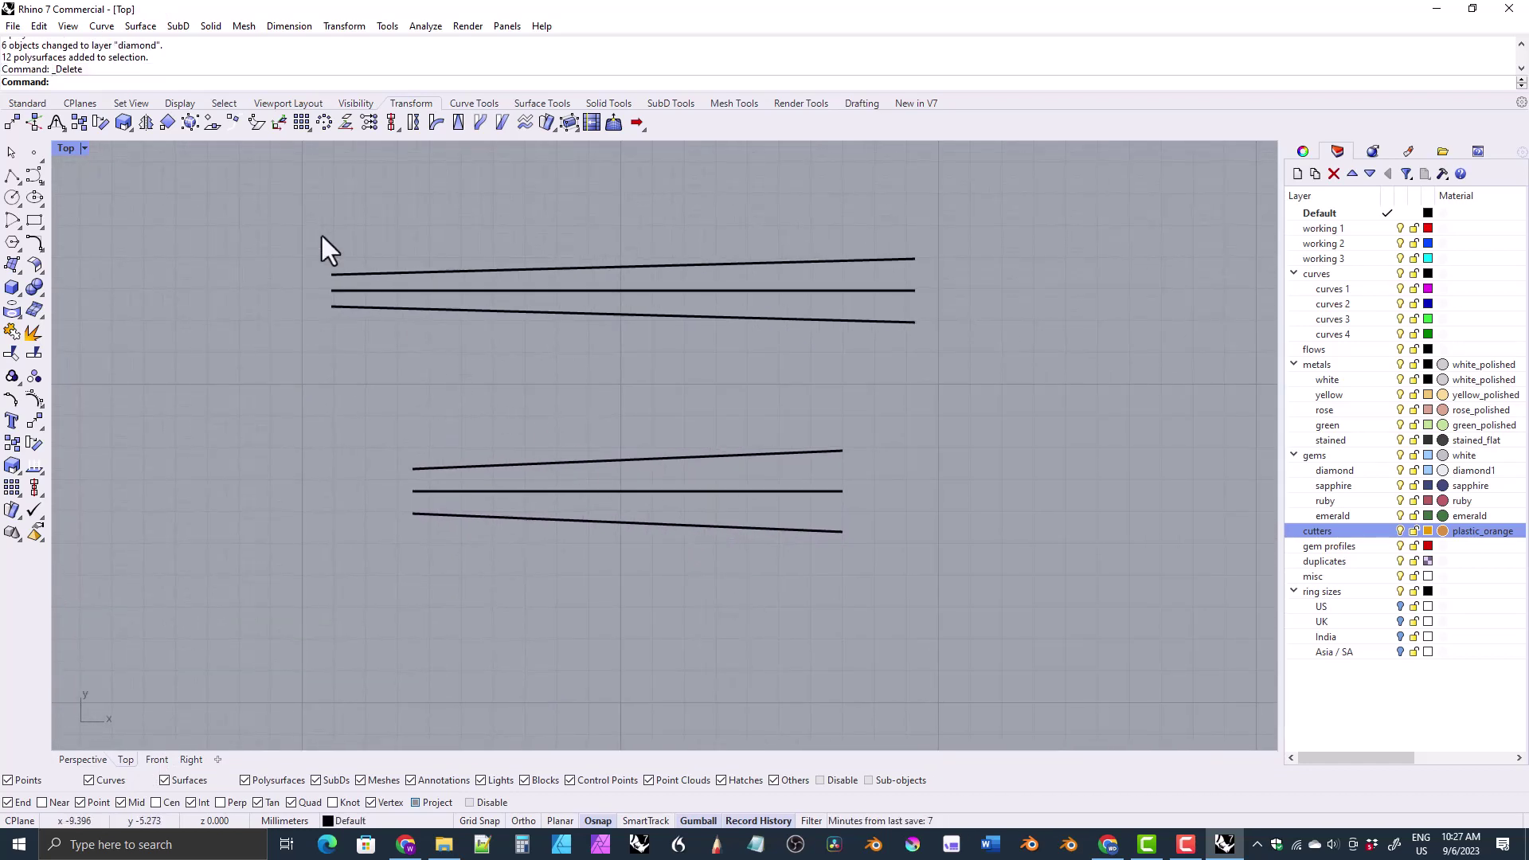
- Reopen the Grasshopper editor and highlight the Top Curve and Center Curve inputs to check their assigned curves
{"action": "left_click", "coordinate": [41, 100]}
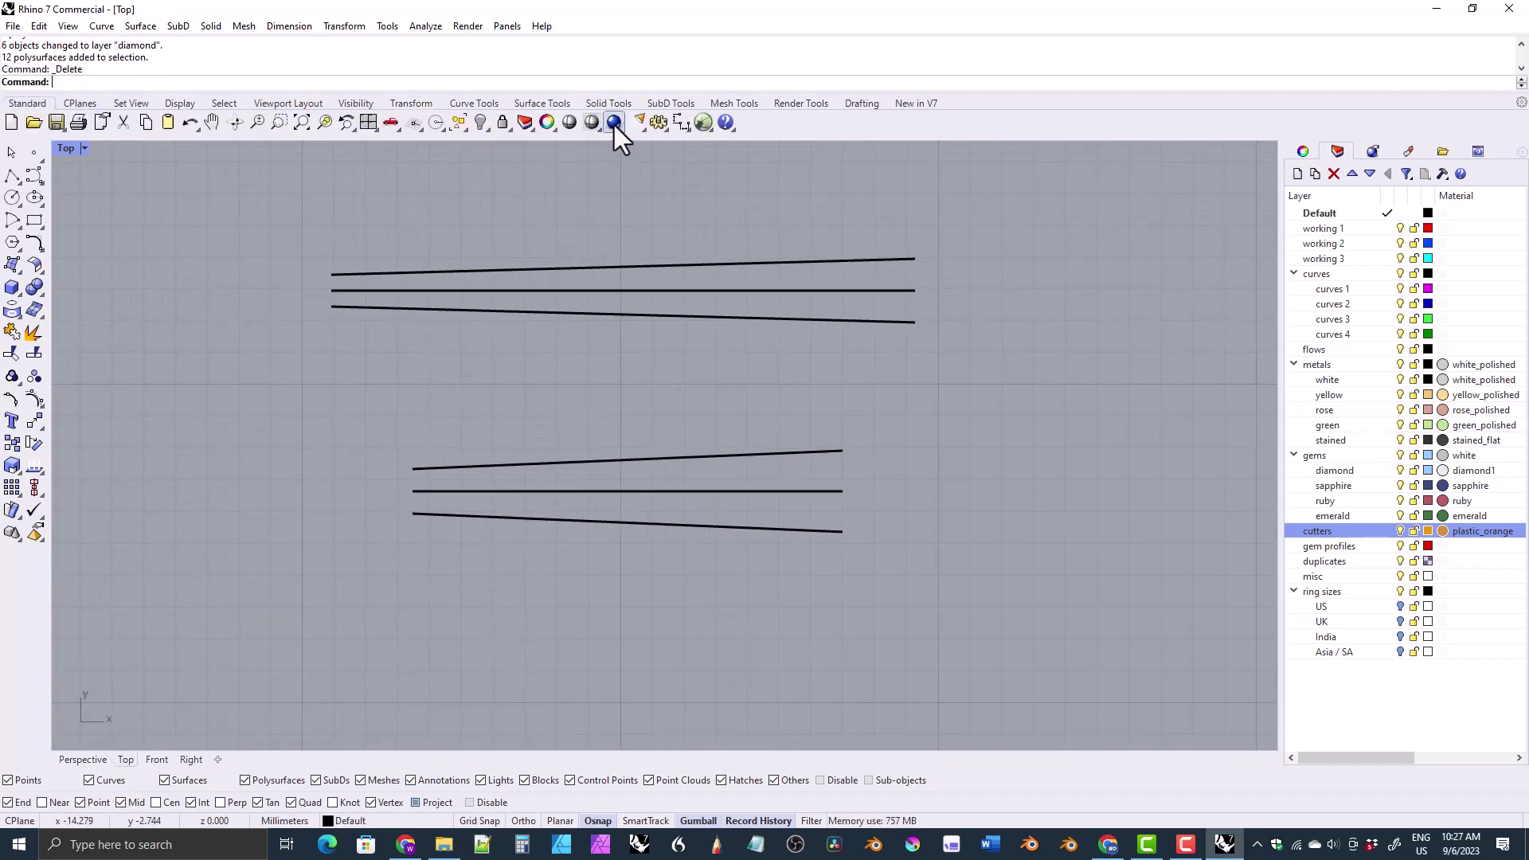
{"action": "left_click", "coordinate": [704, 124]}
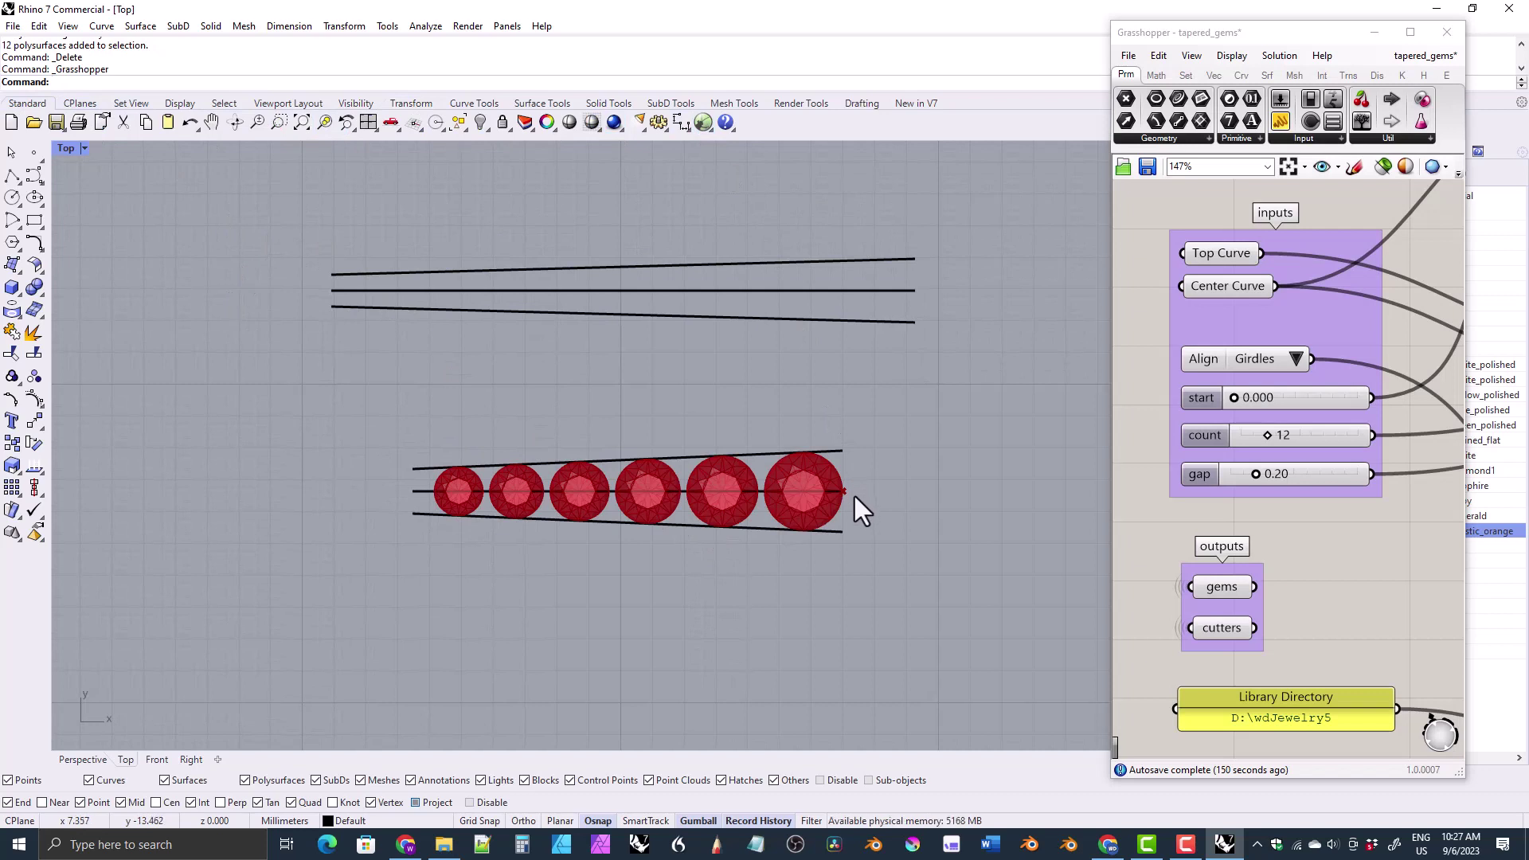
{"action": "left_click", "coordinate": [752, 454]}
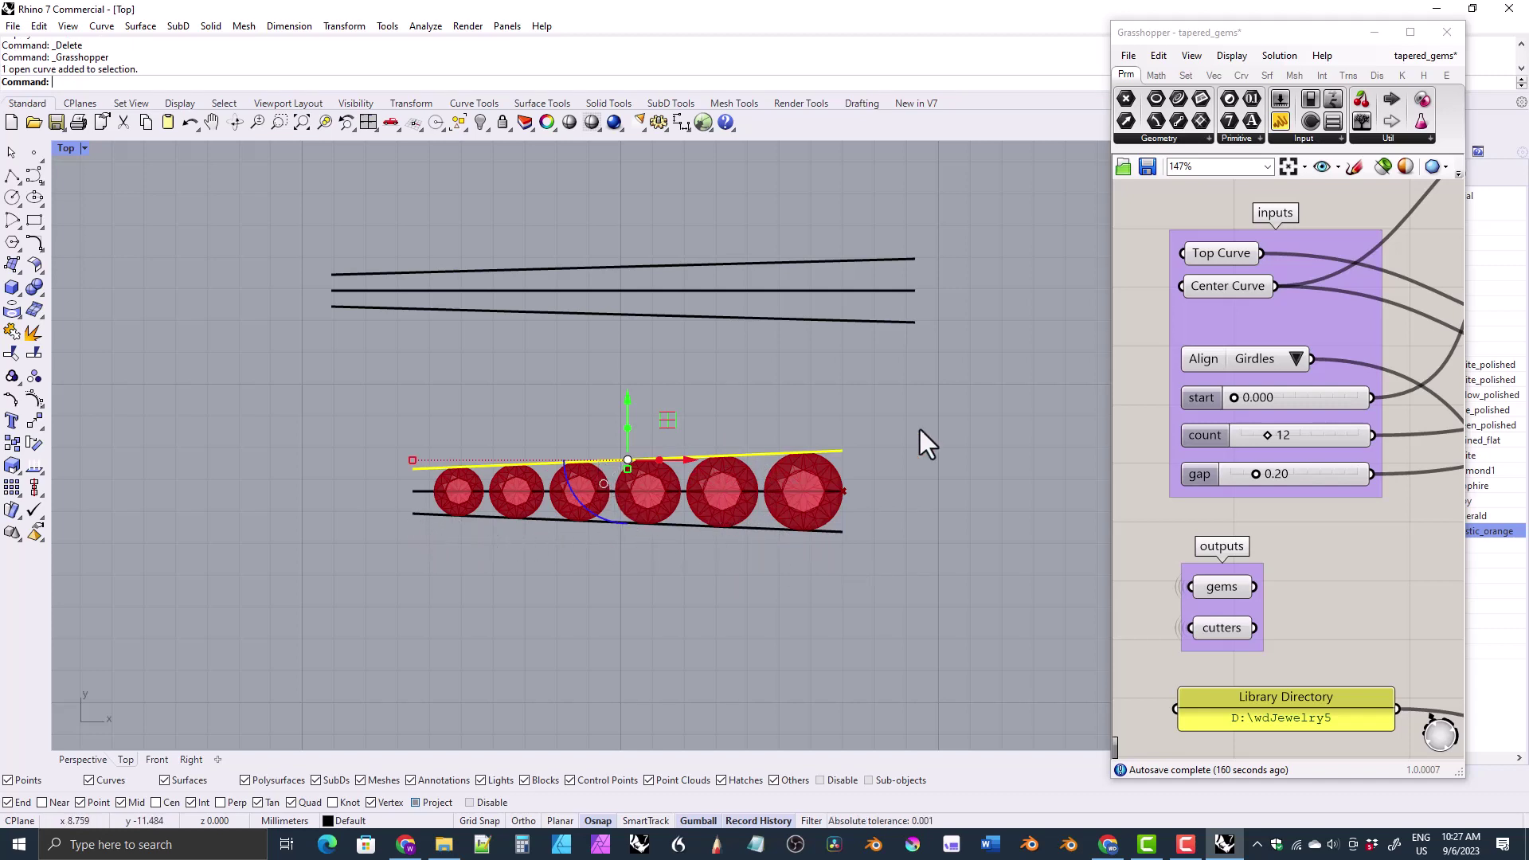
{"action": "left_click", "coordinate": [1225, 255]}
{"action": "left_click", "coordinate": [1224, 285]}
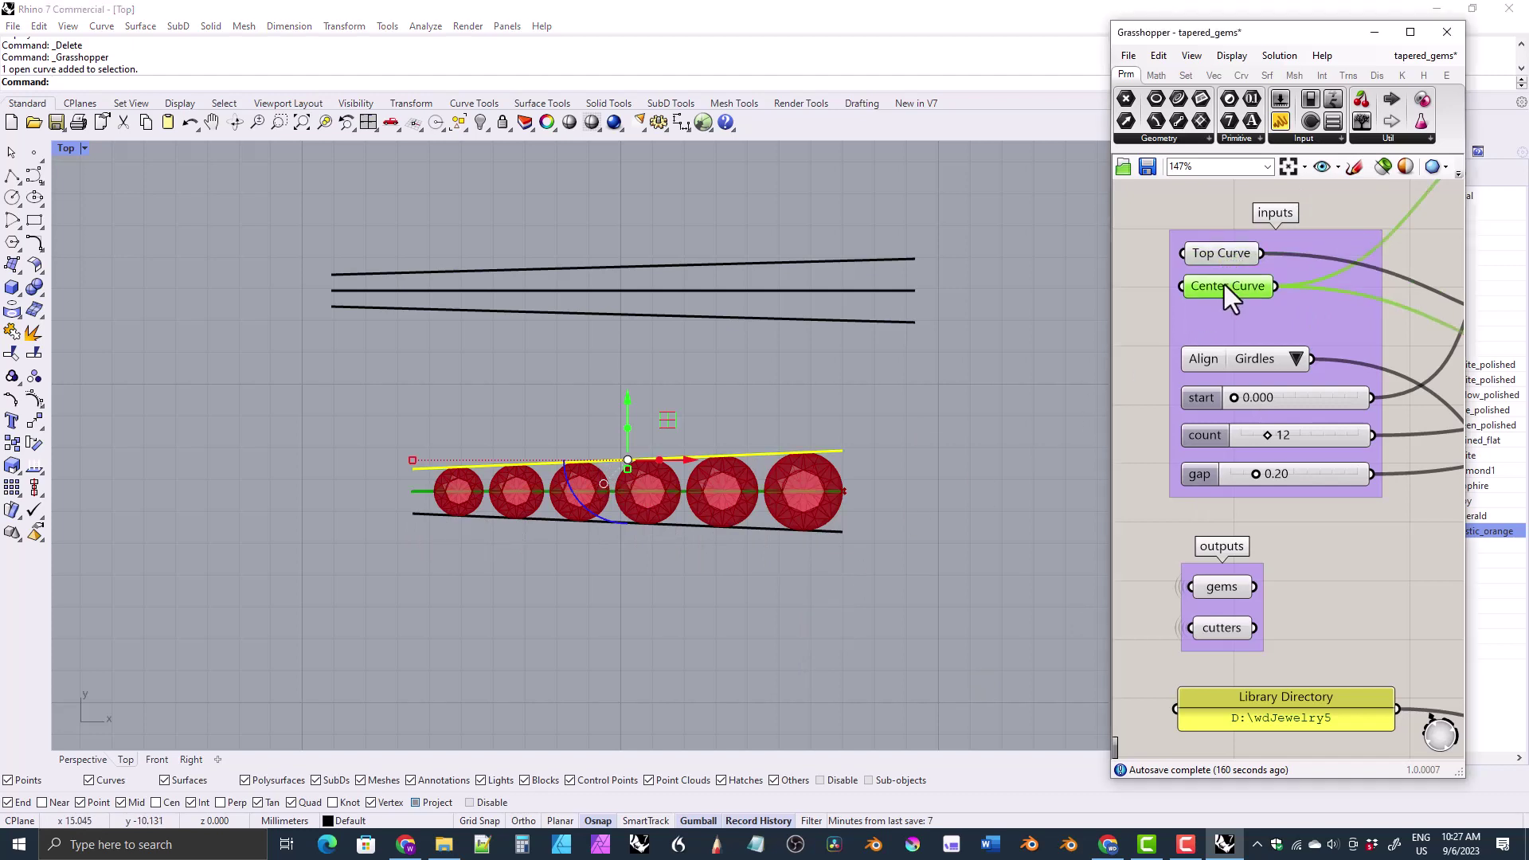
{"action": "left_click", "coordinate": [1068, 308]}
- Rebuild the upper curve along the gem row with 4 points and degree 3, and show its control points
{"action": "right_click_drag", "start_coordinate": [693, 461], "coordinate": [686, 440]}
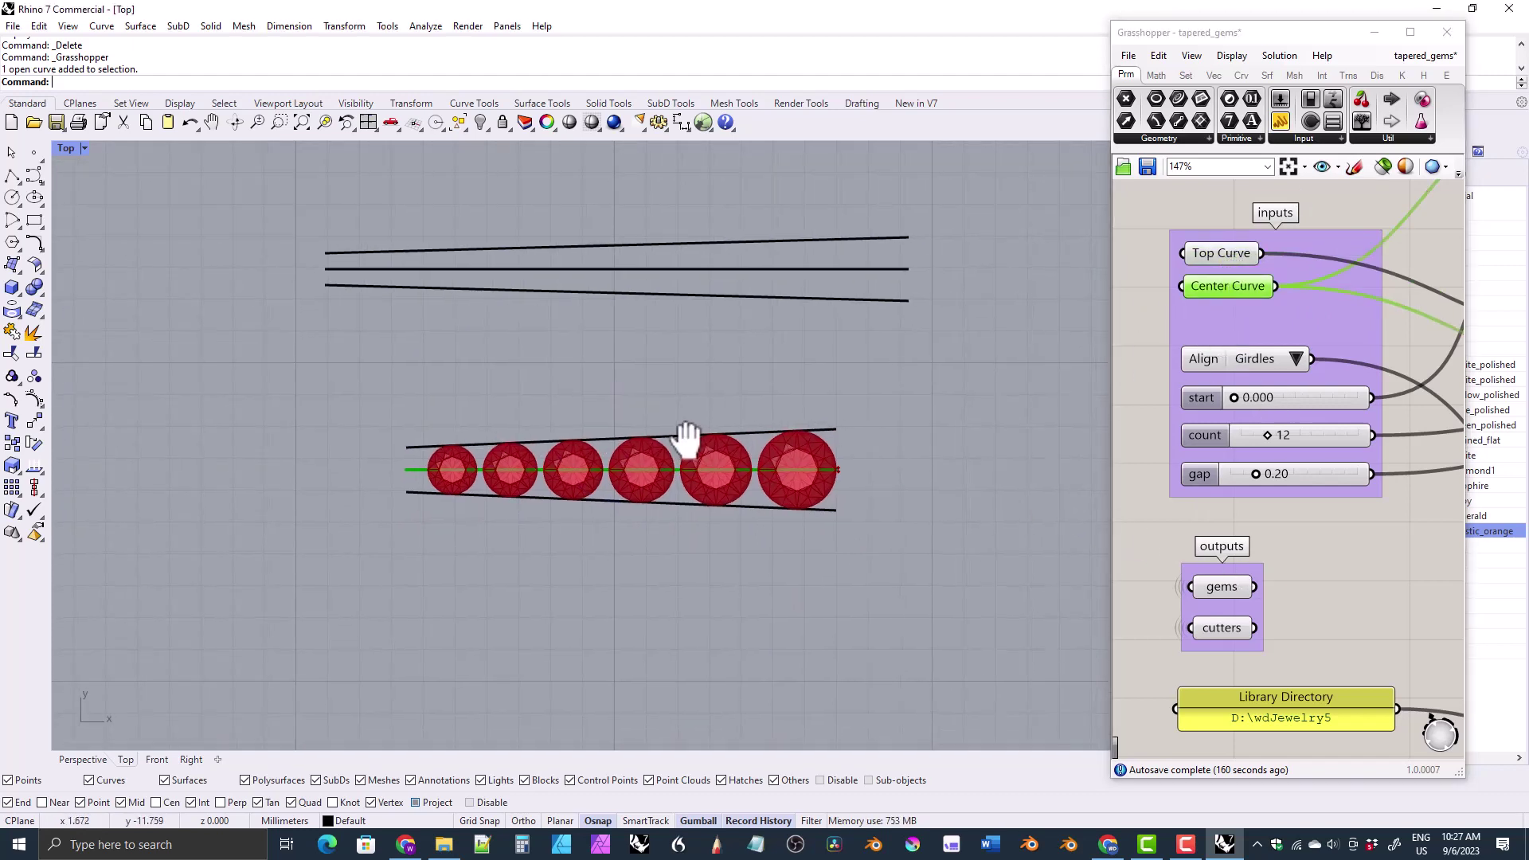
{"action": "scroll", "coordinate": [677, 446], "scroll_direction": "up", "scroll_amount": 4}
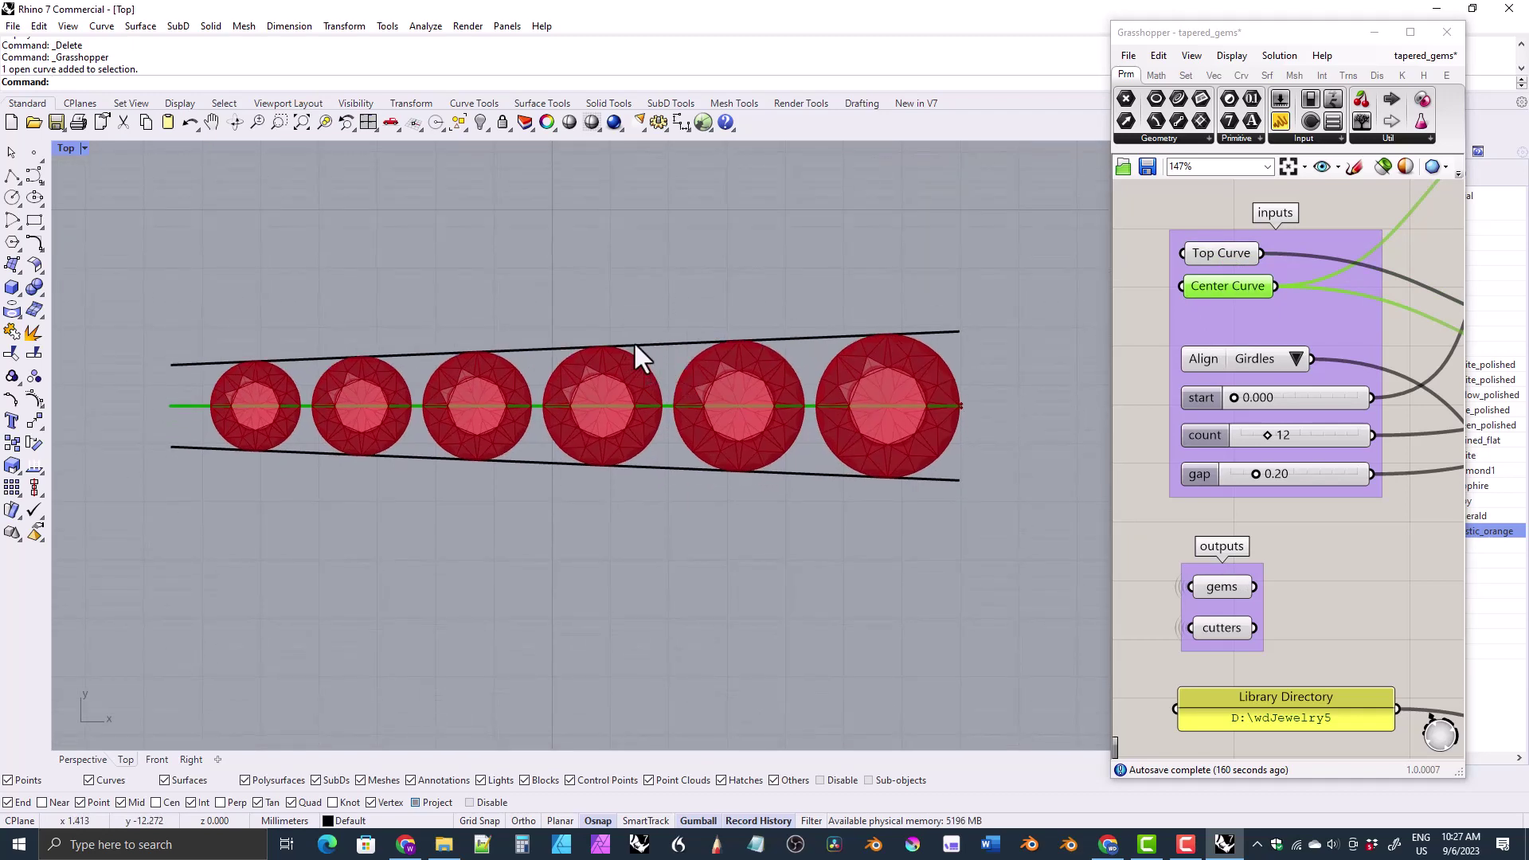
{"action": "left_click", "coordinate": [635, 345]}
{"action": "left_click", "coordinate": [474, 103]}
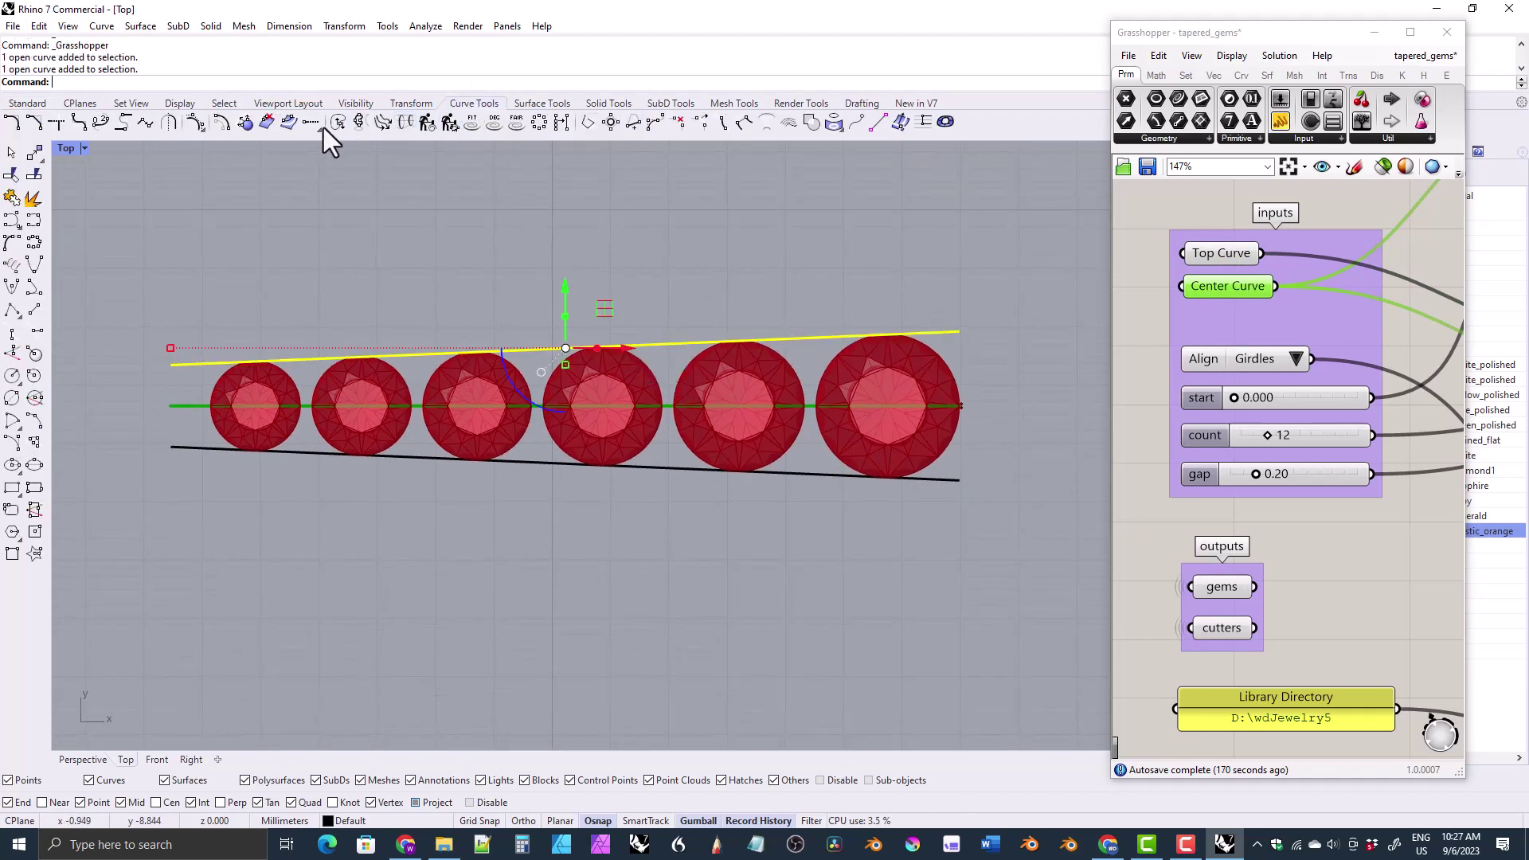
{"action": "left_click", "coordinate": [426, 122]}
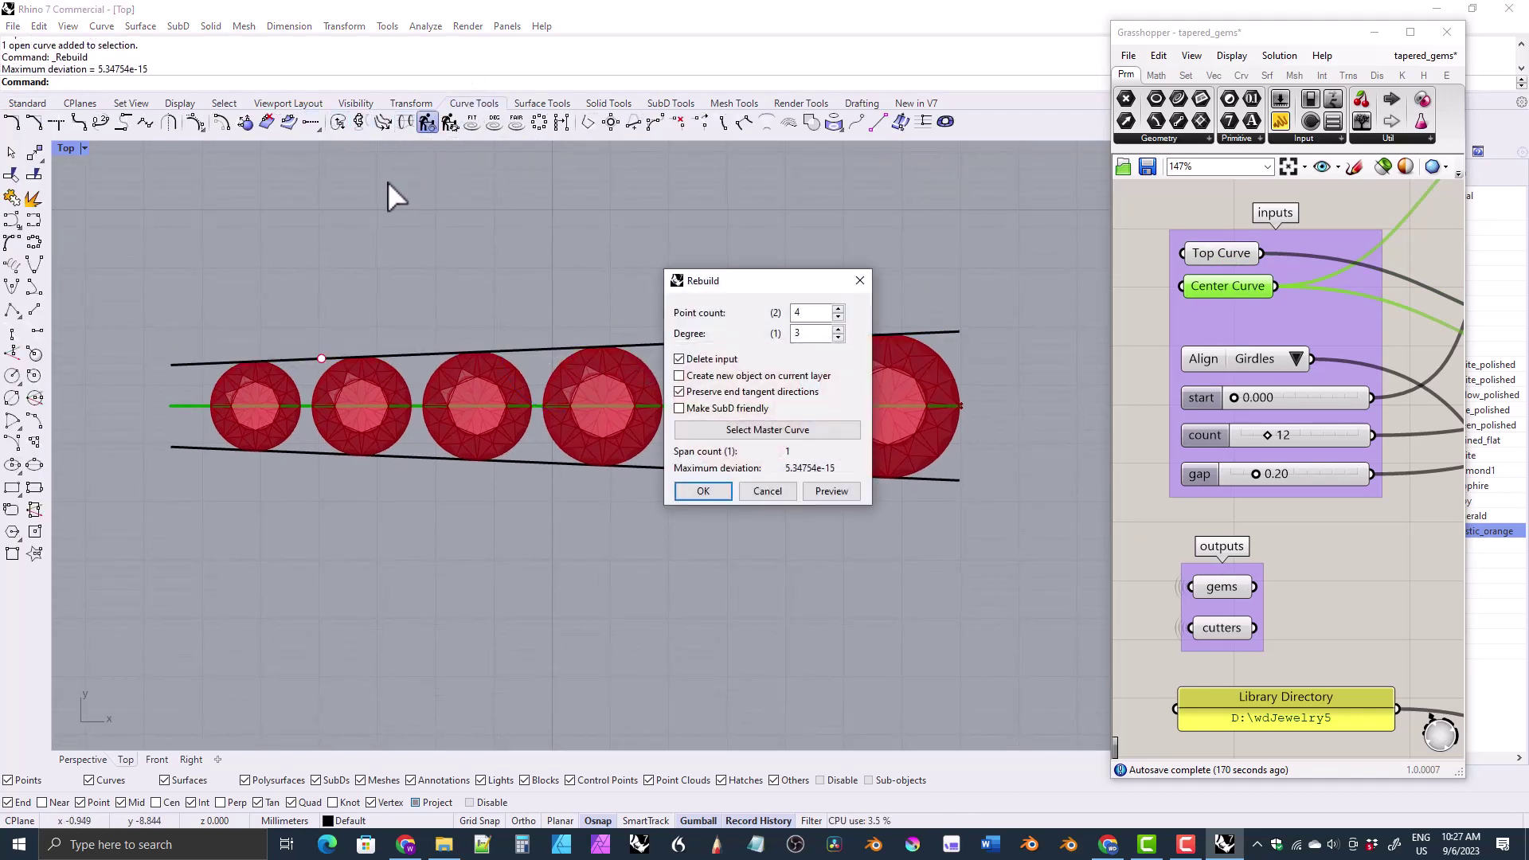
{"action": "left_click", "coordinate": [702, 491]}
{"action": "left_click", "coordinate": [221, 123]}
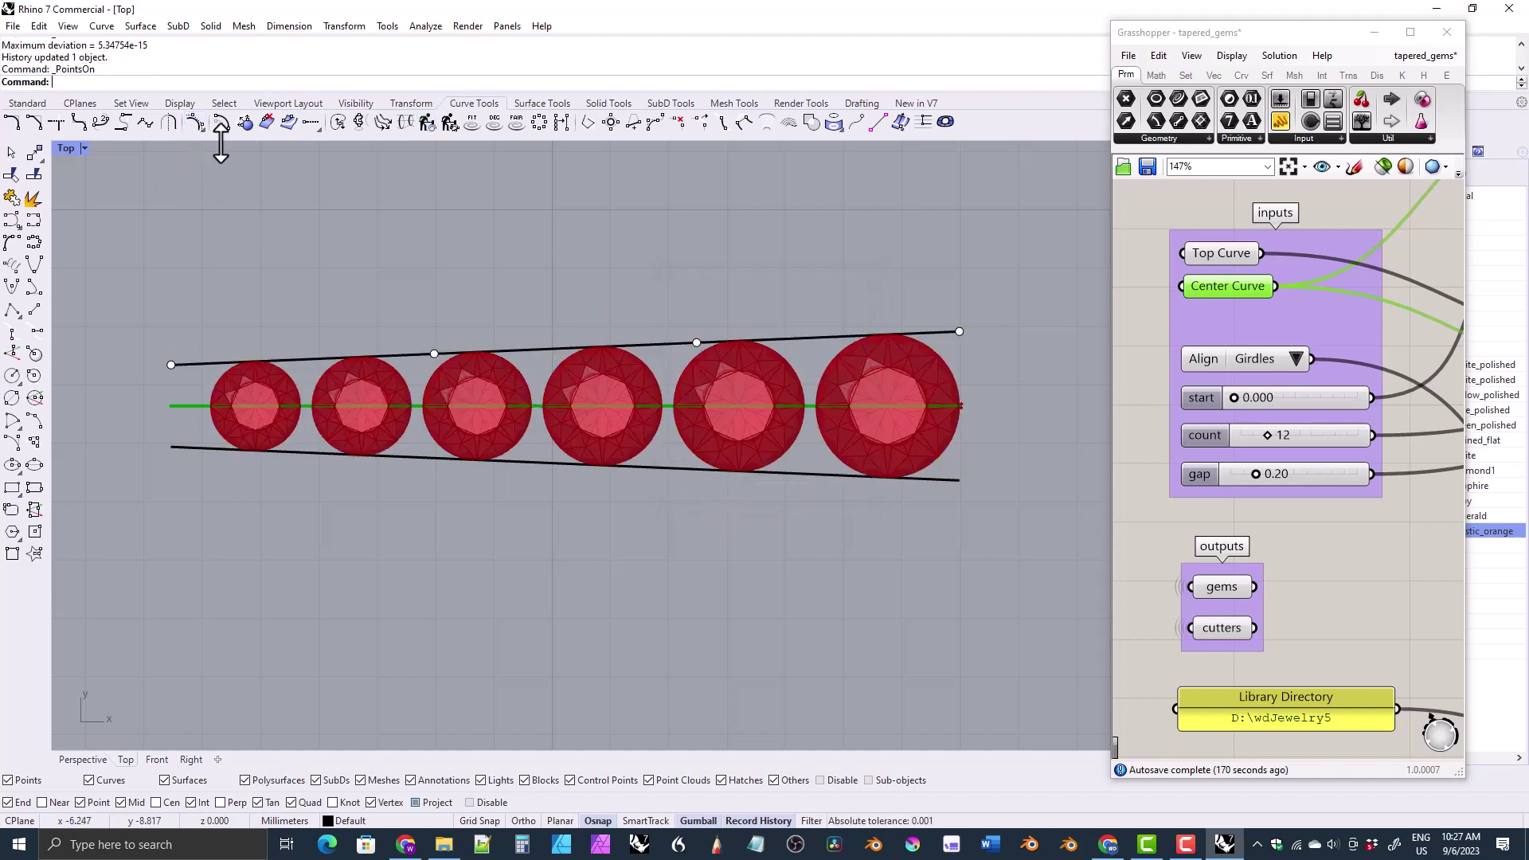
- Reshape the upper curve by lowering its end point at the wide end and raising the neighbouring control point
{"action": "left_click", "coordinate": [959, 332]}
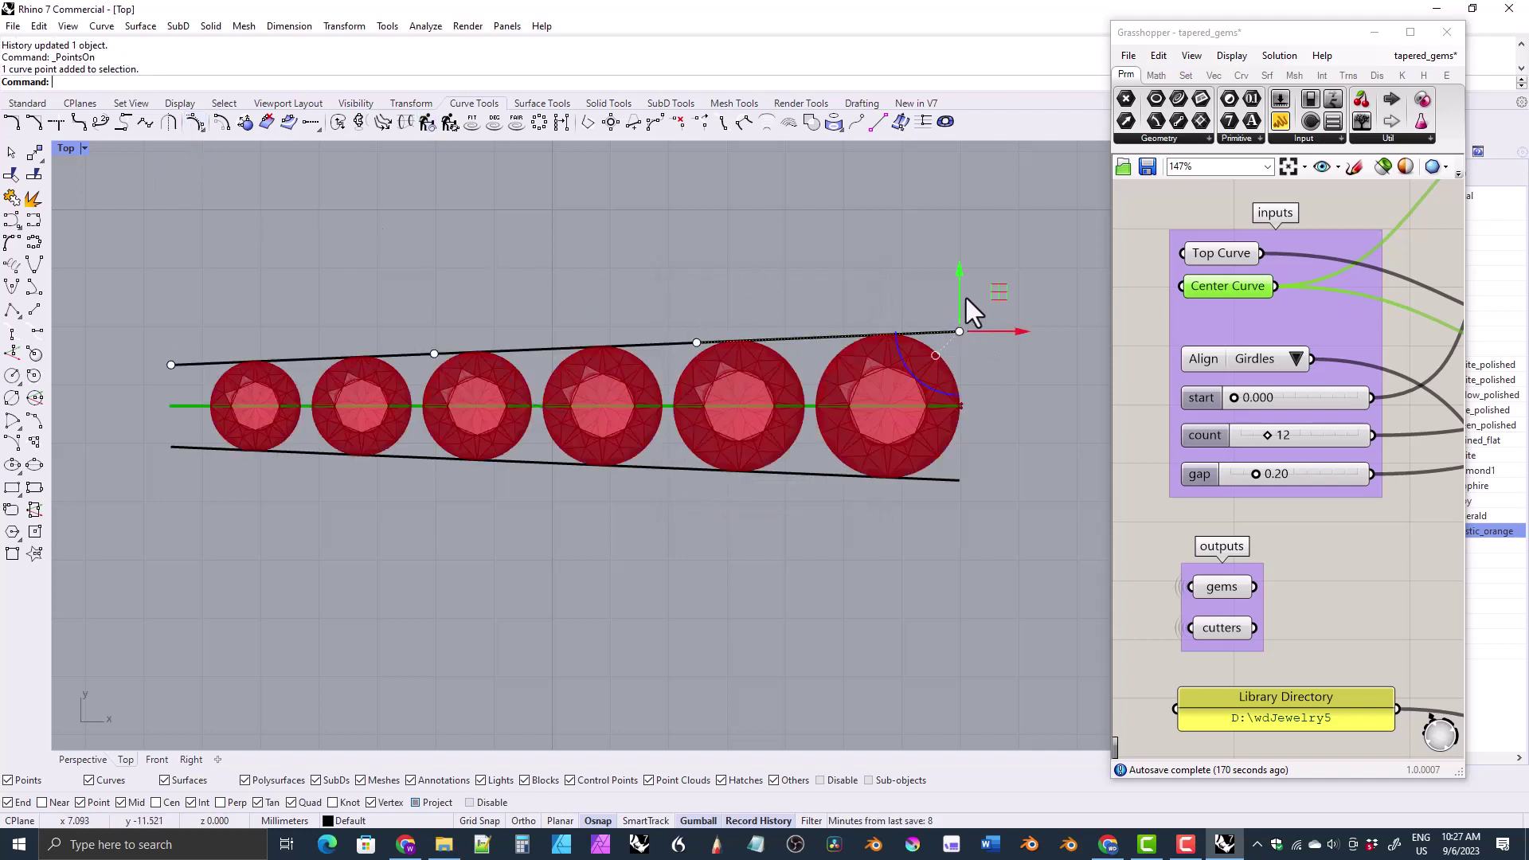
{"action": "left_click_drag", "start_coordinate": [958, 279], "coordinate": [960, 299]}
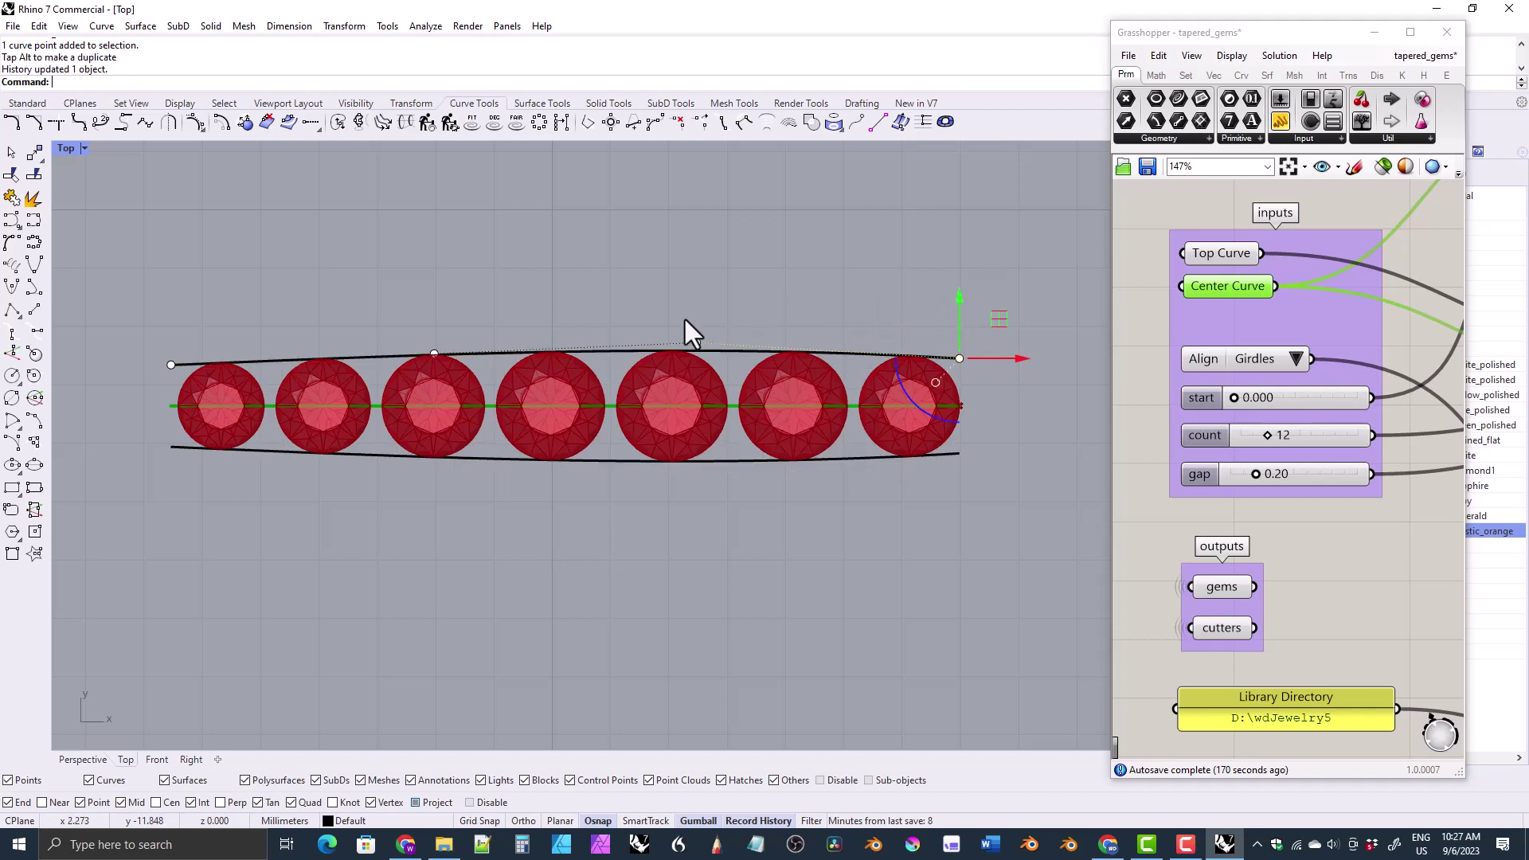
{"action": "left_click", "coordinate": [697, 343]}
{"action": "left_click_drag", "start_coordinate": [699, 319], "coordinate": [694, 264]}
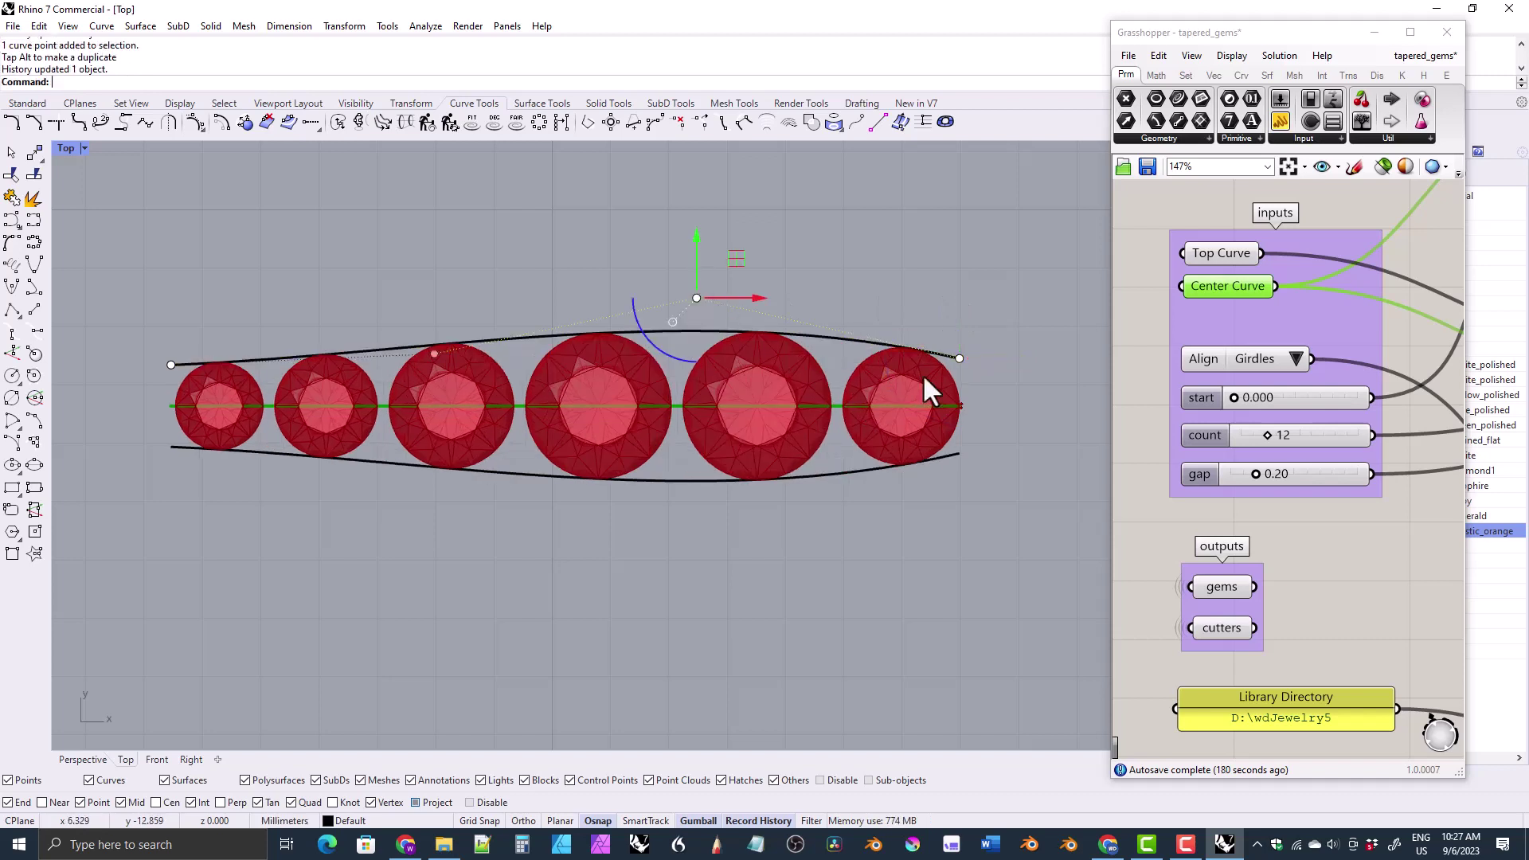
{"action": "left_click", "coordinate": [961, 360]}
{"action": "left_click_drag", "start_coordinate": [948, 365], "coordinate": [955, 365]}
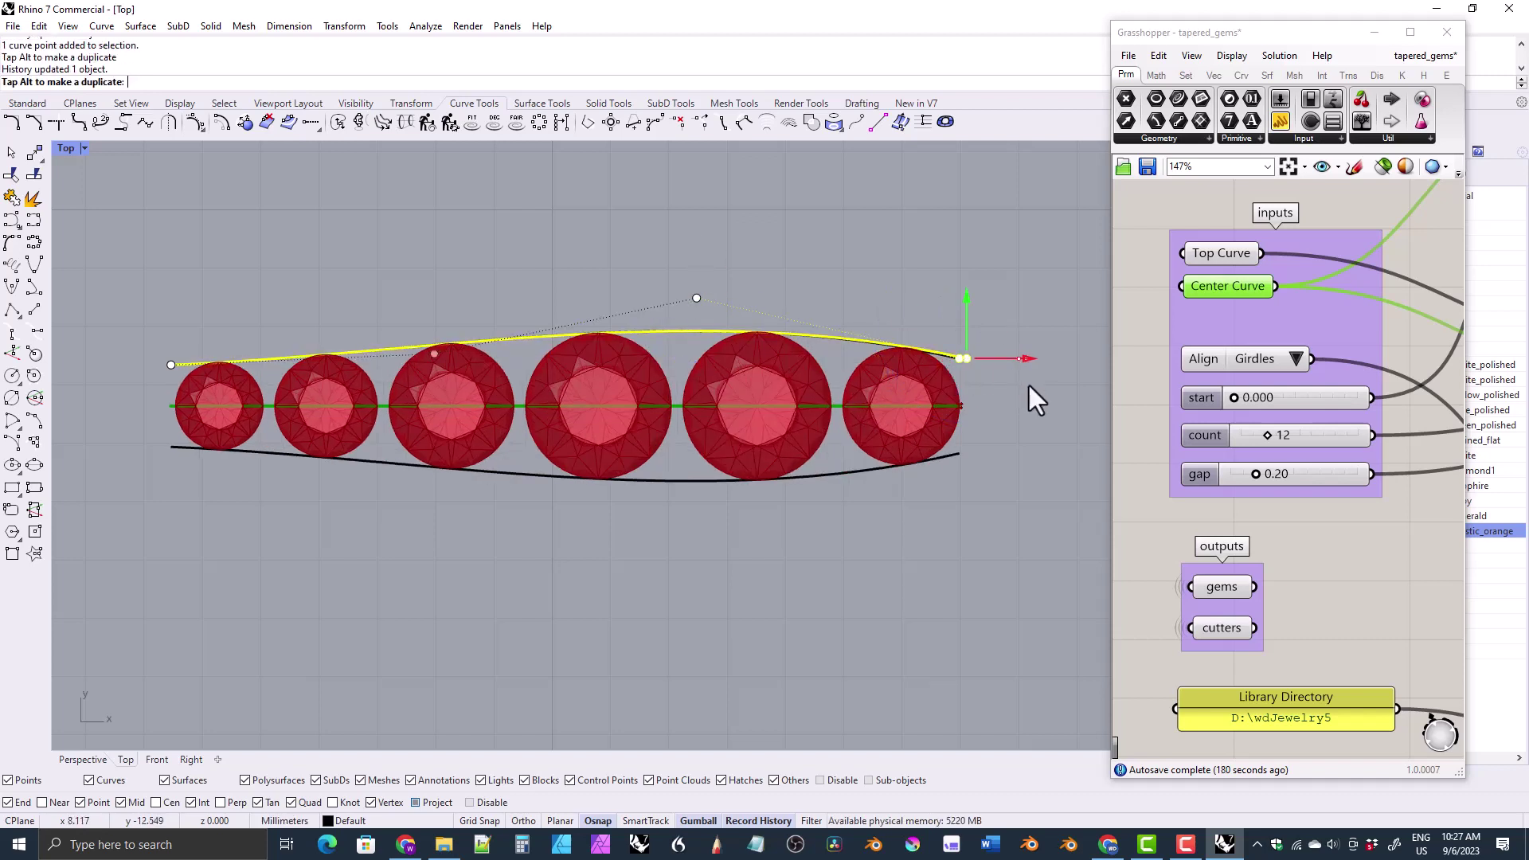
{"action": "key", "text": "ctrl+z"}
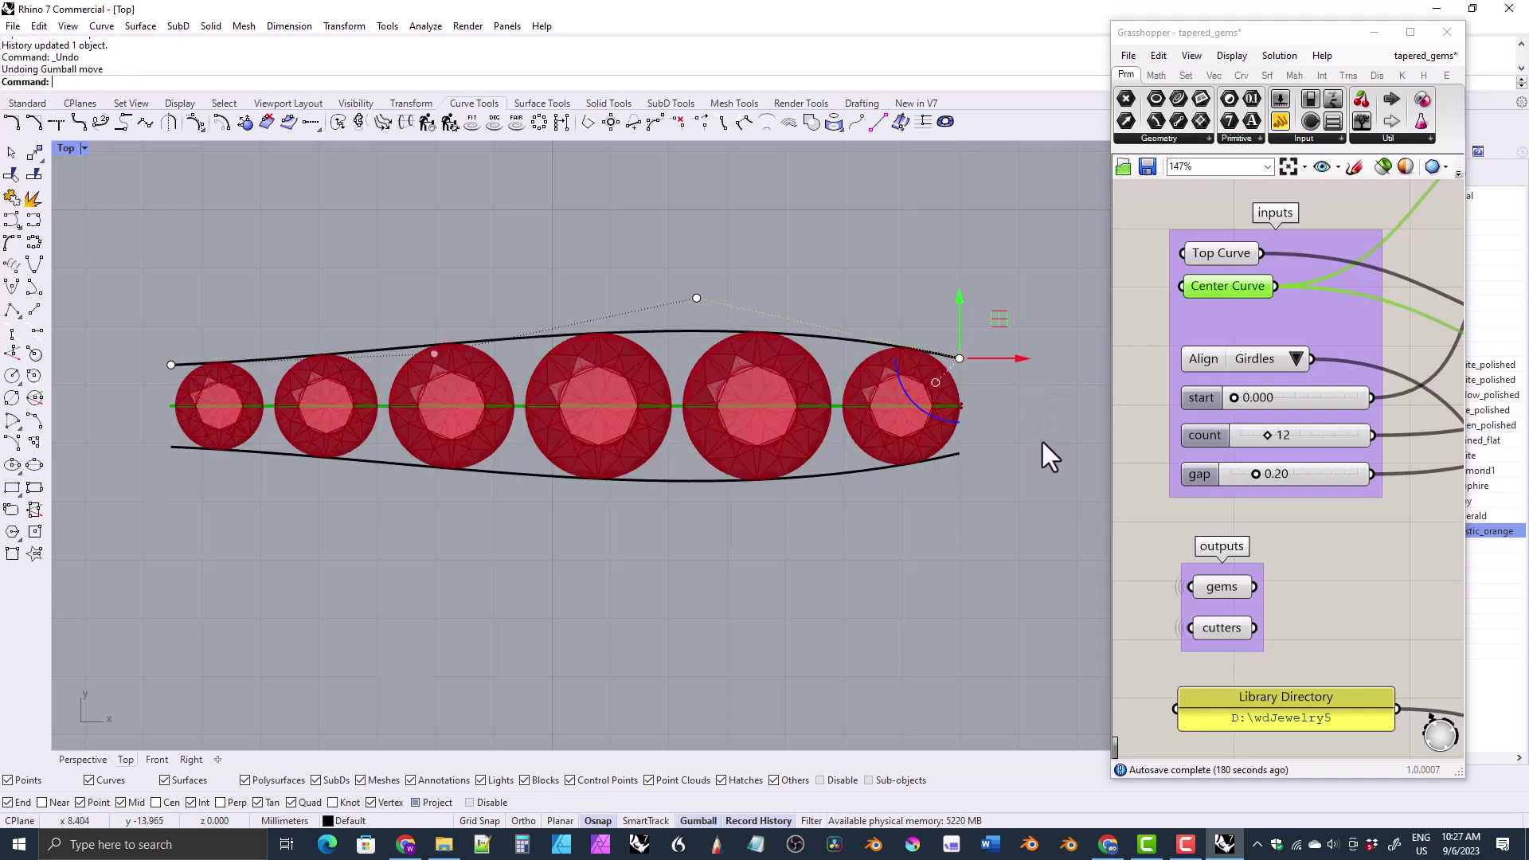
- Lower the upper curve's two control points nearest the narrow end together, and lower the raised control point near the wide end
{"action": "left_click", "coordinate": [696, 298]}
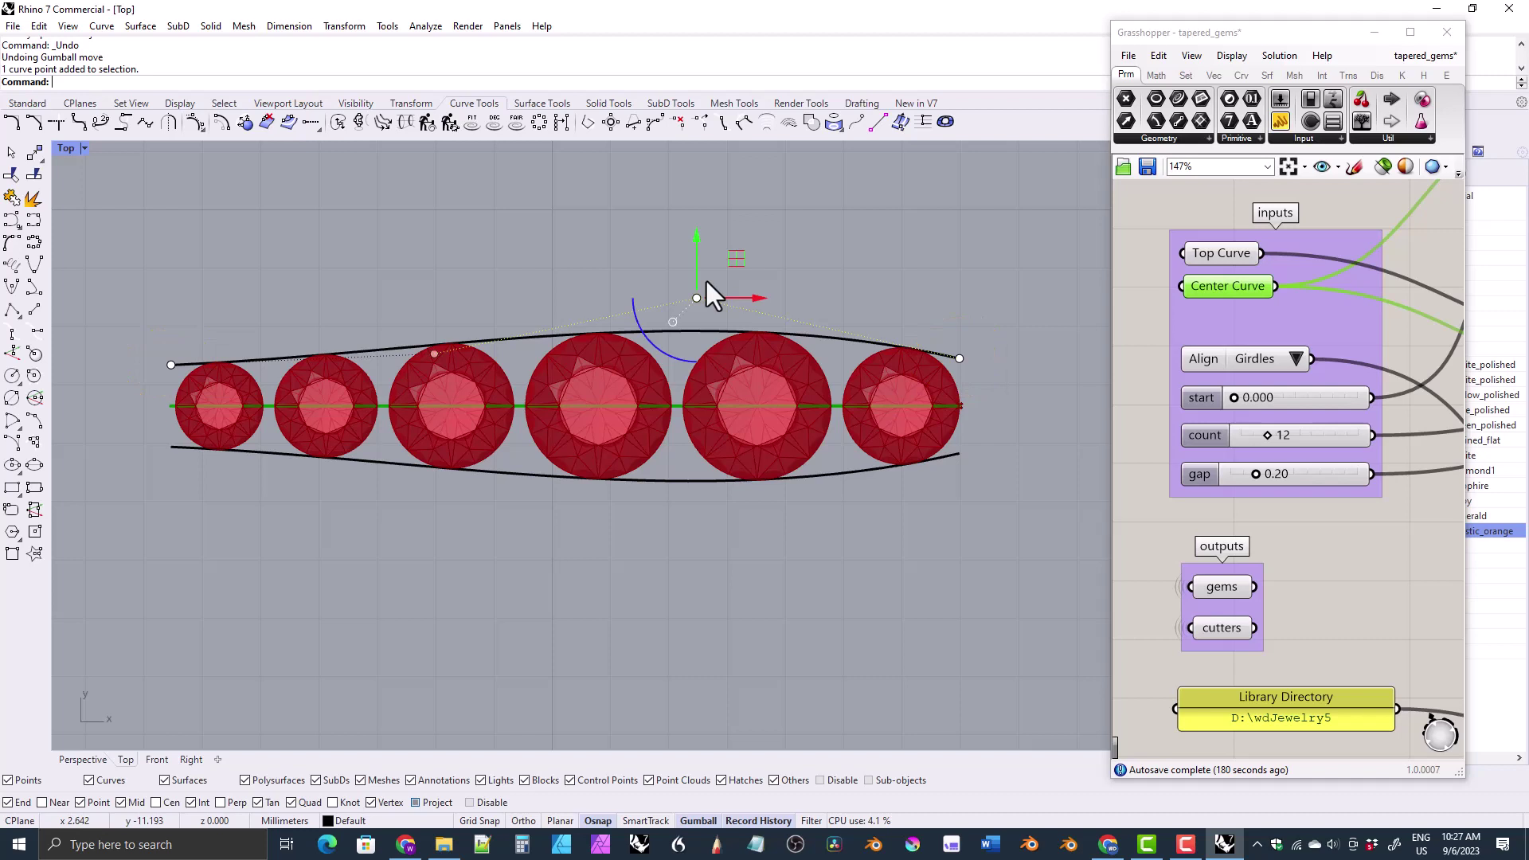
{"action": "left_click_drag", "start_coordinate": [159, 338], "coordinate": [445, 375]}
{"action": "left_click_drag", "start_coordinate": [300, 303], "coordinate": [301, 327]}
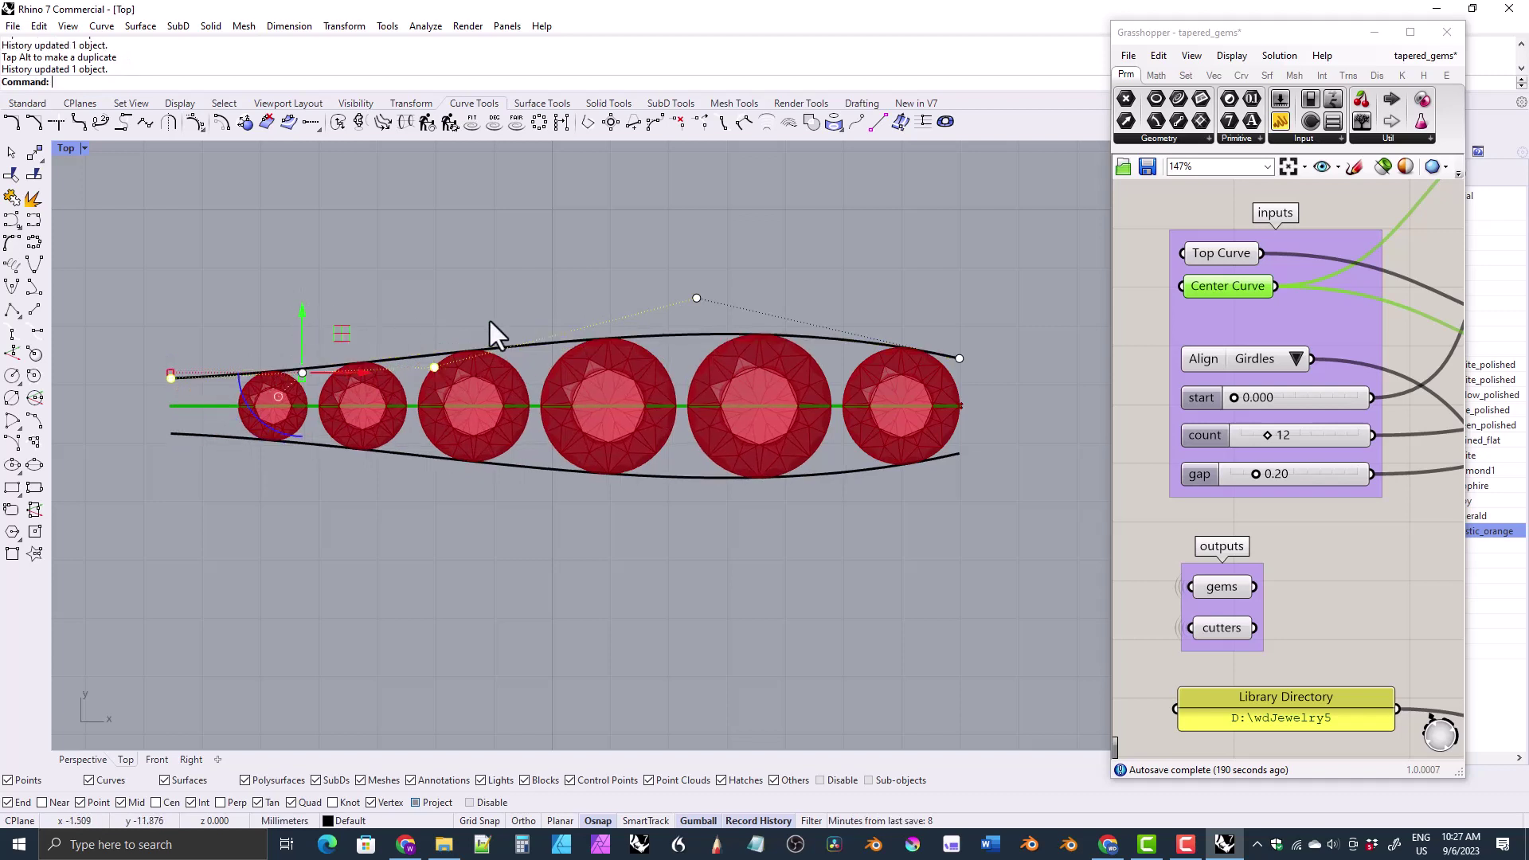
{"action": "left_click", "coordinate": [672, 274]}
{"action": "left_click", "coordinate": [697, 297]}
{"action": "left_click_drag", "start_coordinate": [701, 251], "coordinate": [705, 285]}
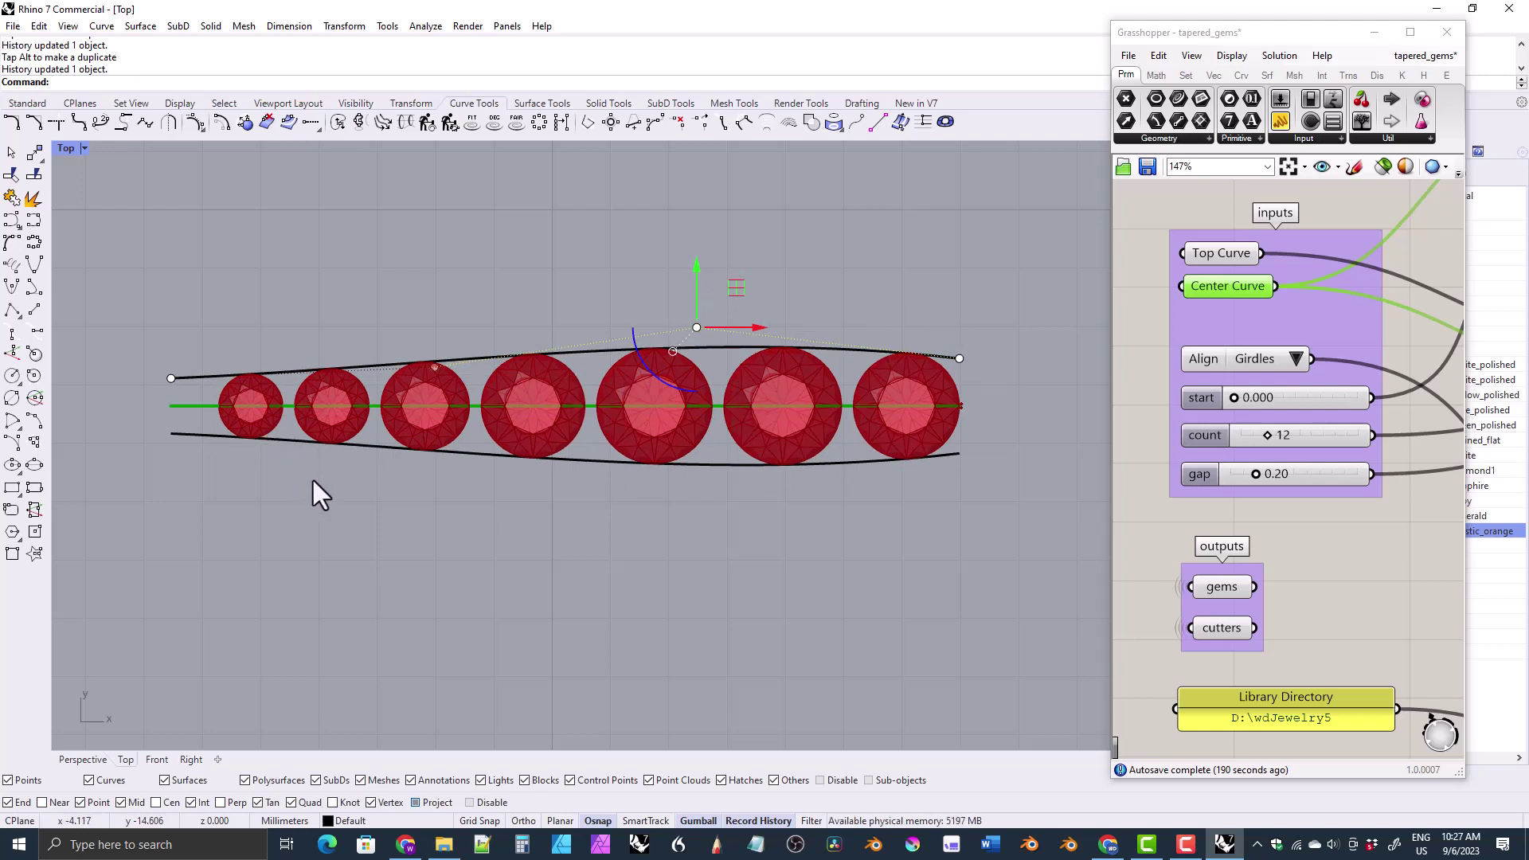
- Undo the control point moves and the rebuild so the upper curve is the original straight line
{"action": "key", "text": "ctrl+z"}
{"action": "key", "text": "ctrl+z"}
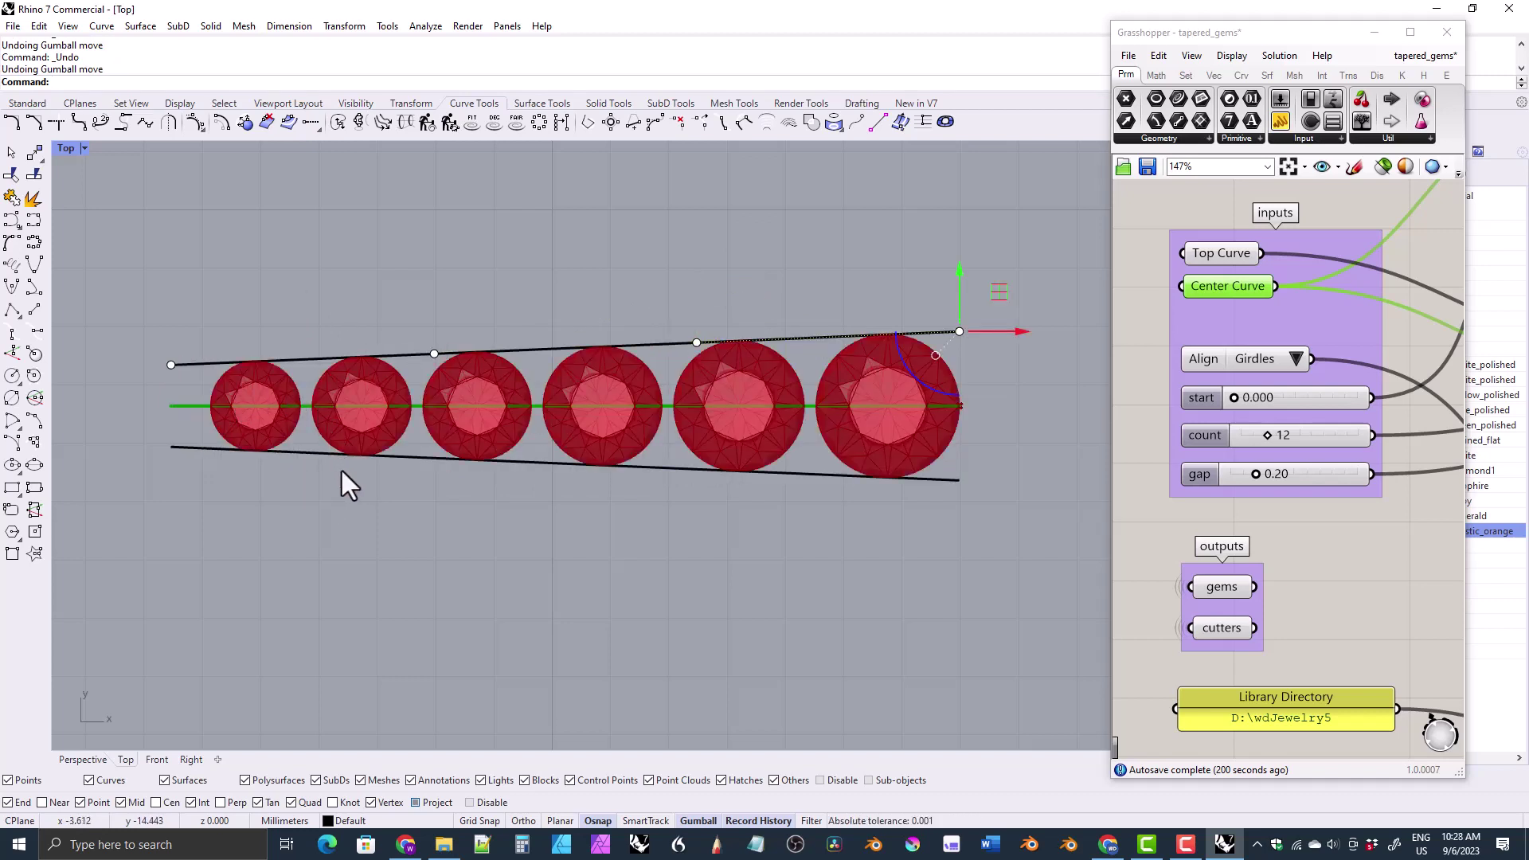
{"action": "key", "text": "ctrl+z"}
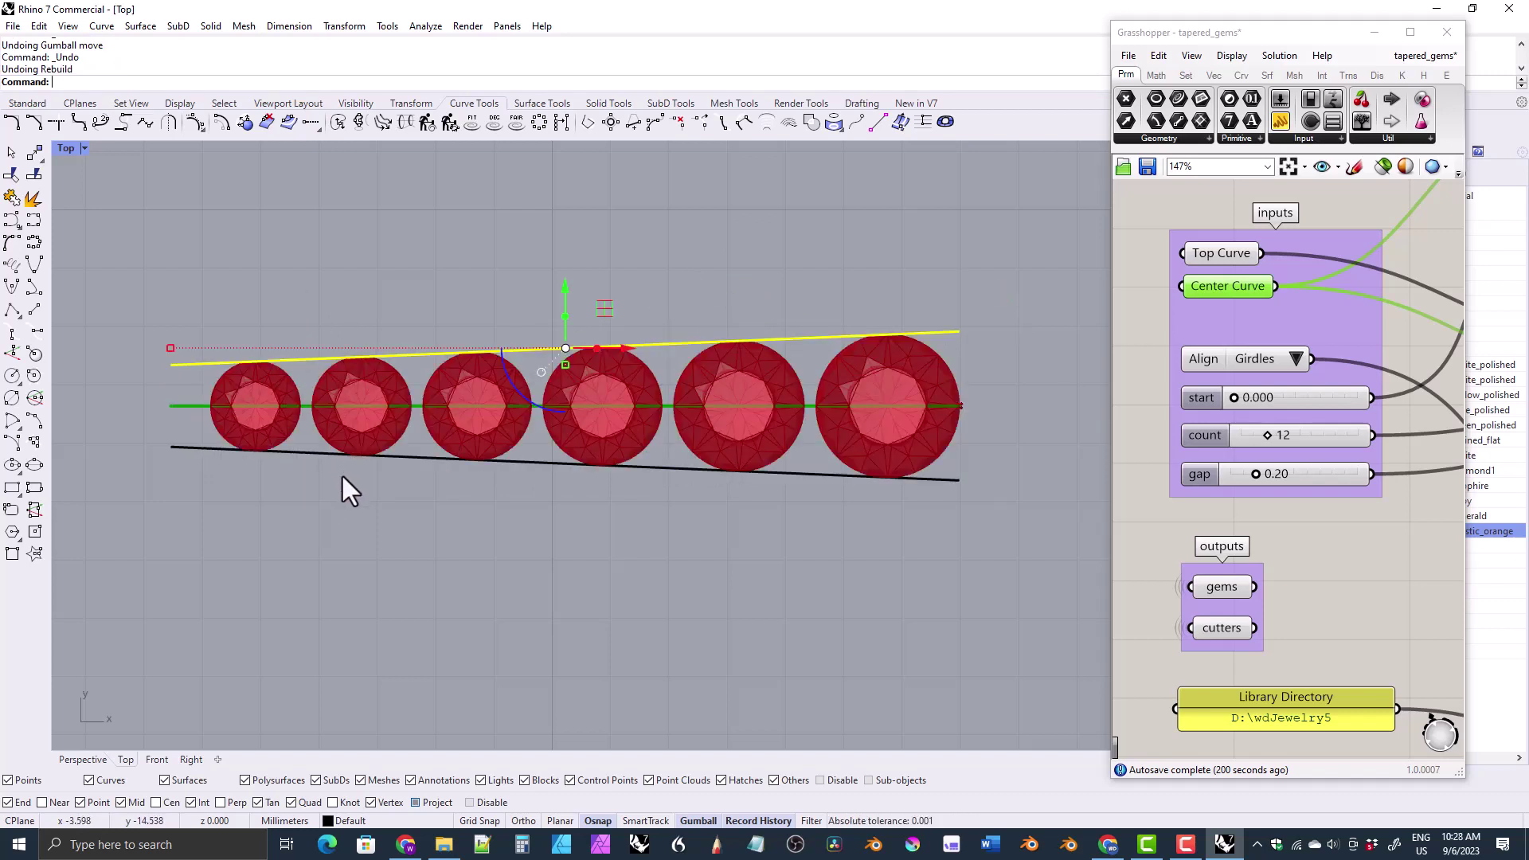
- Show the straight upper curve's control points and reverse the taper by raising its narrow-end point and lowering its wide-end point
{"action": "left_click", "coordinate": [193, 119]}
{"action": "left_click", "coordinate": [173, 364]}
{"action": "left_click_drag", "start_coordinate": [169, 313], "coordinate": [171, 274]}
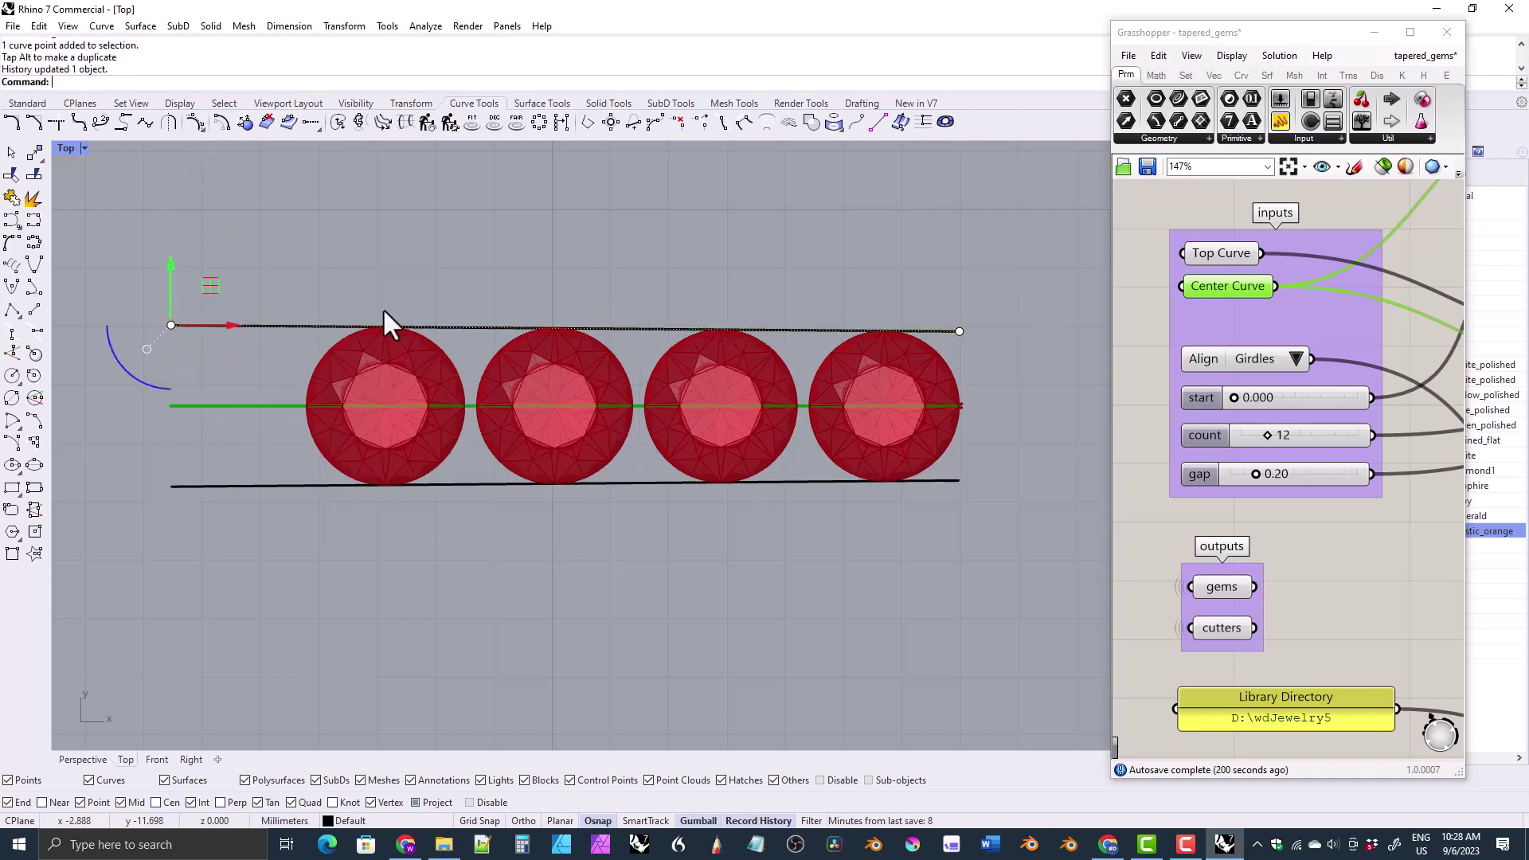
{"action": "left_click", "coordinate": [959, 332]}
{"action": "left_click_drag", "start_coordinate": [963, 294], "coordinate": [962, 309]}
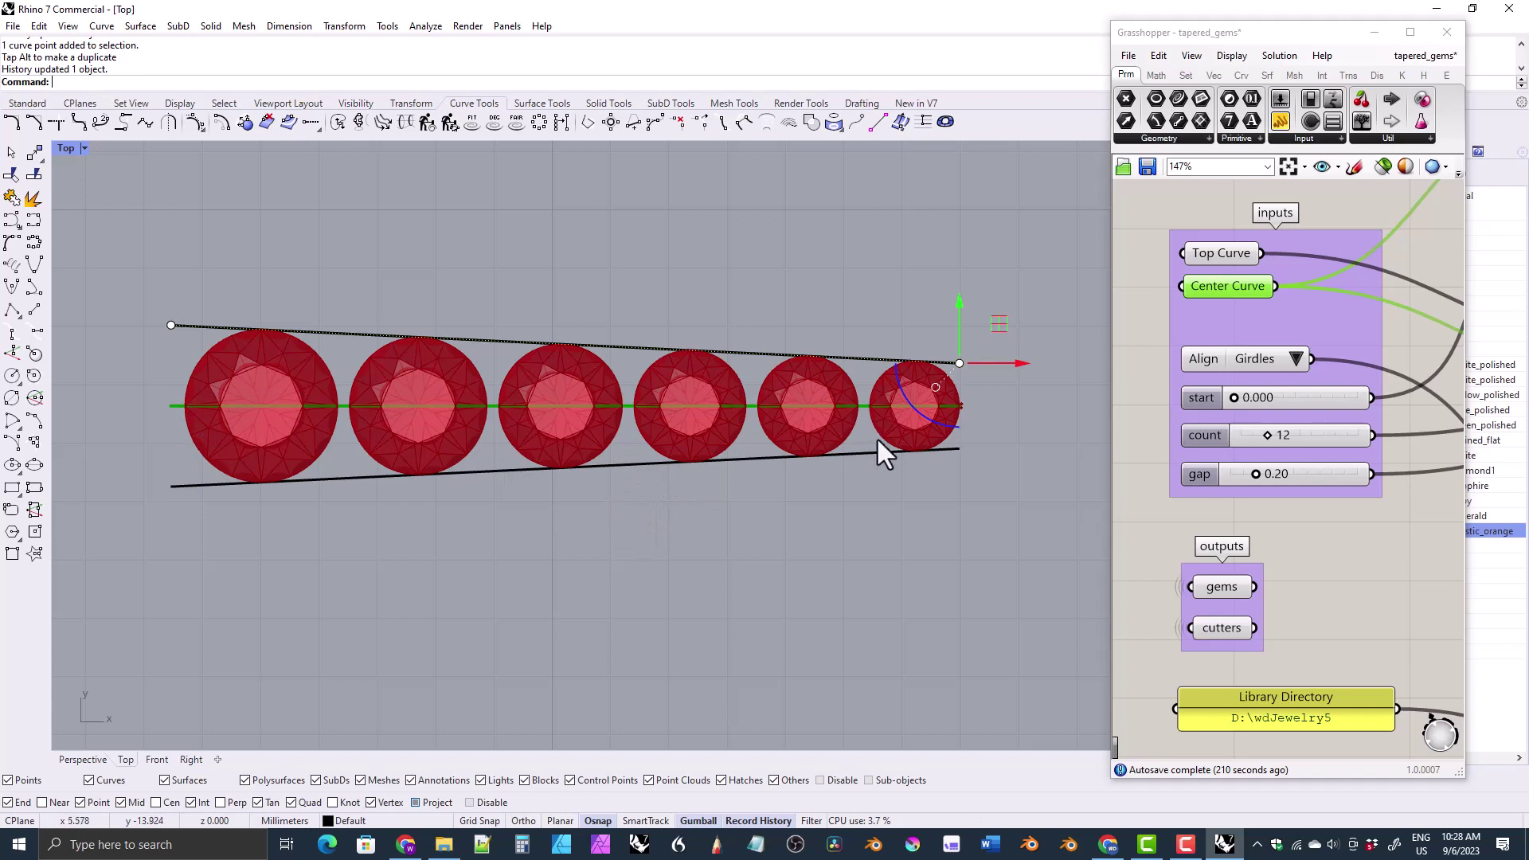
- Examine the reversed gem row from several angles in Perspective and compare its placement along the center curve in the Top view
{"action": "mouse_move", "coordinate": [1234, 398]}
{"action": "left_mouse_down"}
{"action": "mouse_move", "coordinate": [1250, 398]}
{"action": "mouse_move", "coordinate": [1211, 402]}
{"action": "left_mouse_up"}
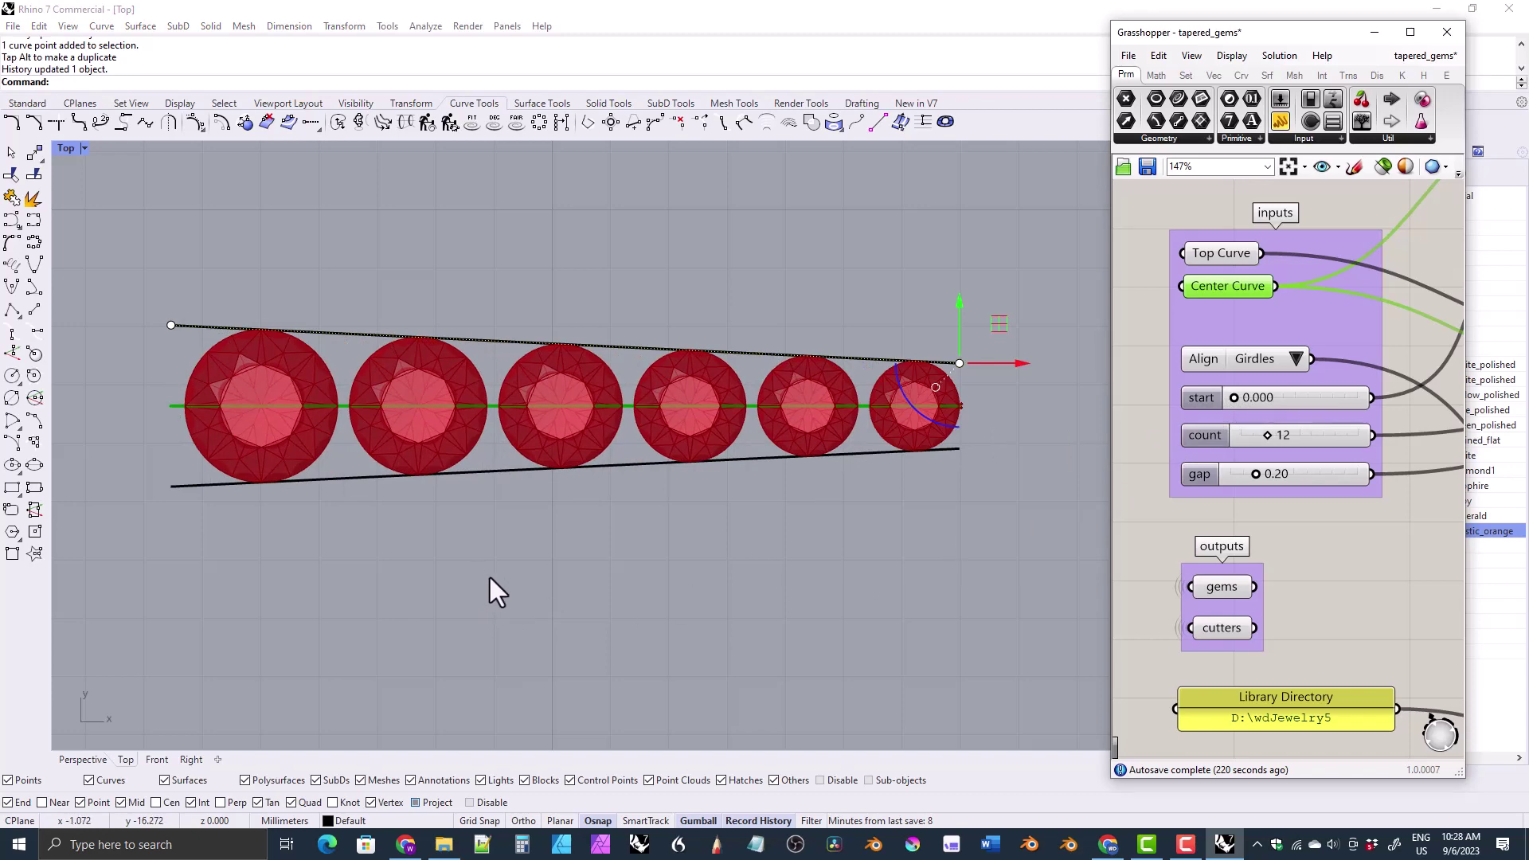
{"action": "scroll", "coordinate": [562, 521], "scroll_direction": "down", "scroll_amount": 2}
{"action": "scroll", "coordinate": [563, 526], "scroll_direction": "up", "scroll_amount": 3}
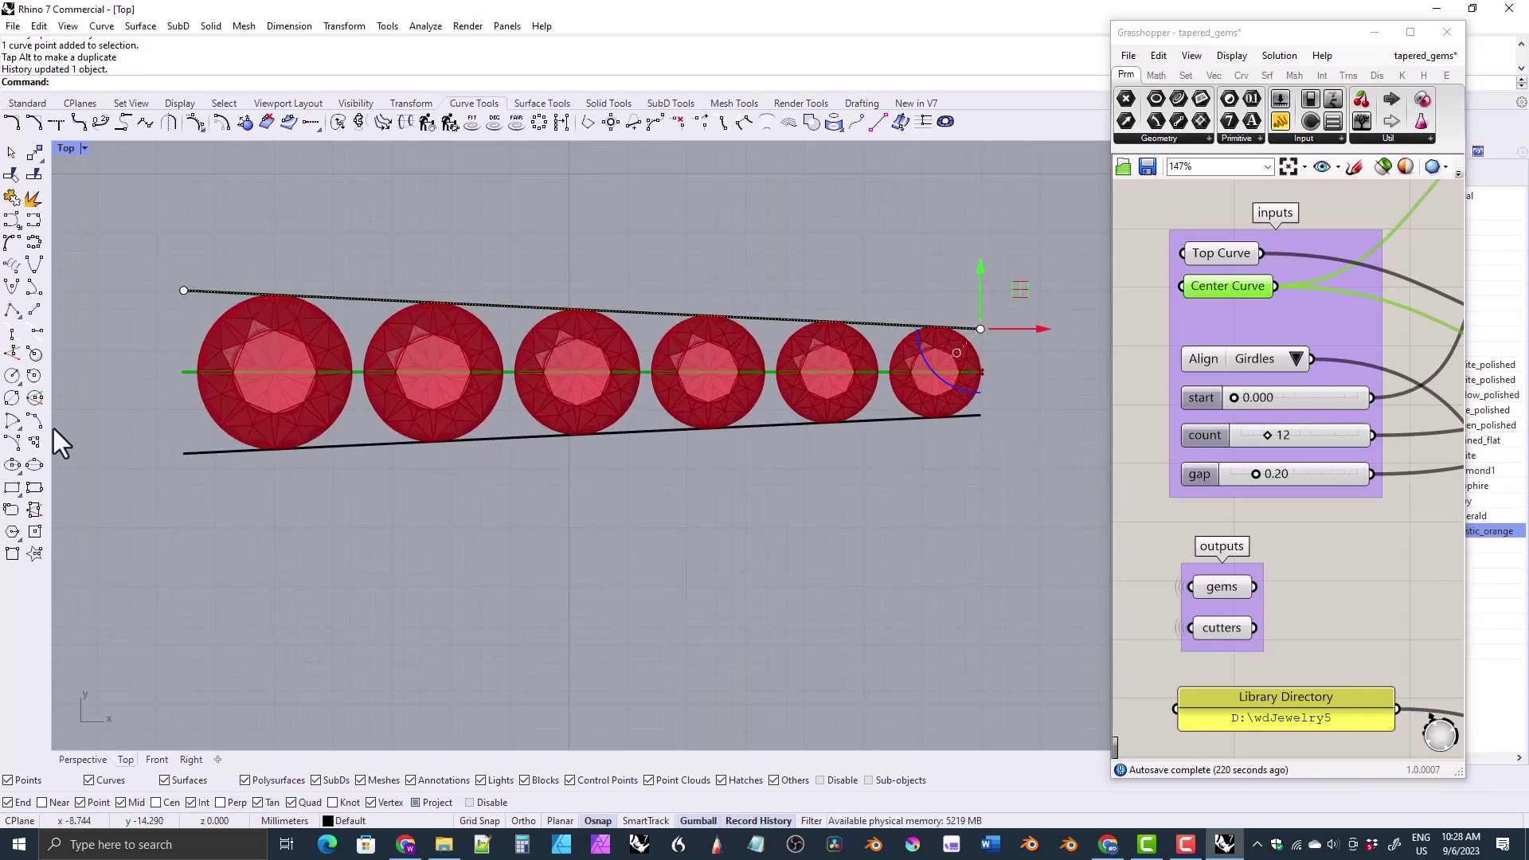
{"action": "left_click", "coordinate": [84, 758]}
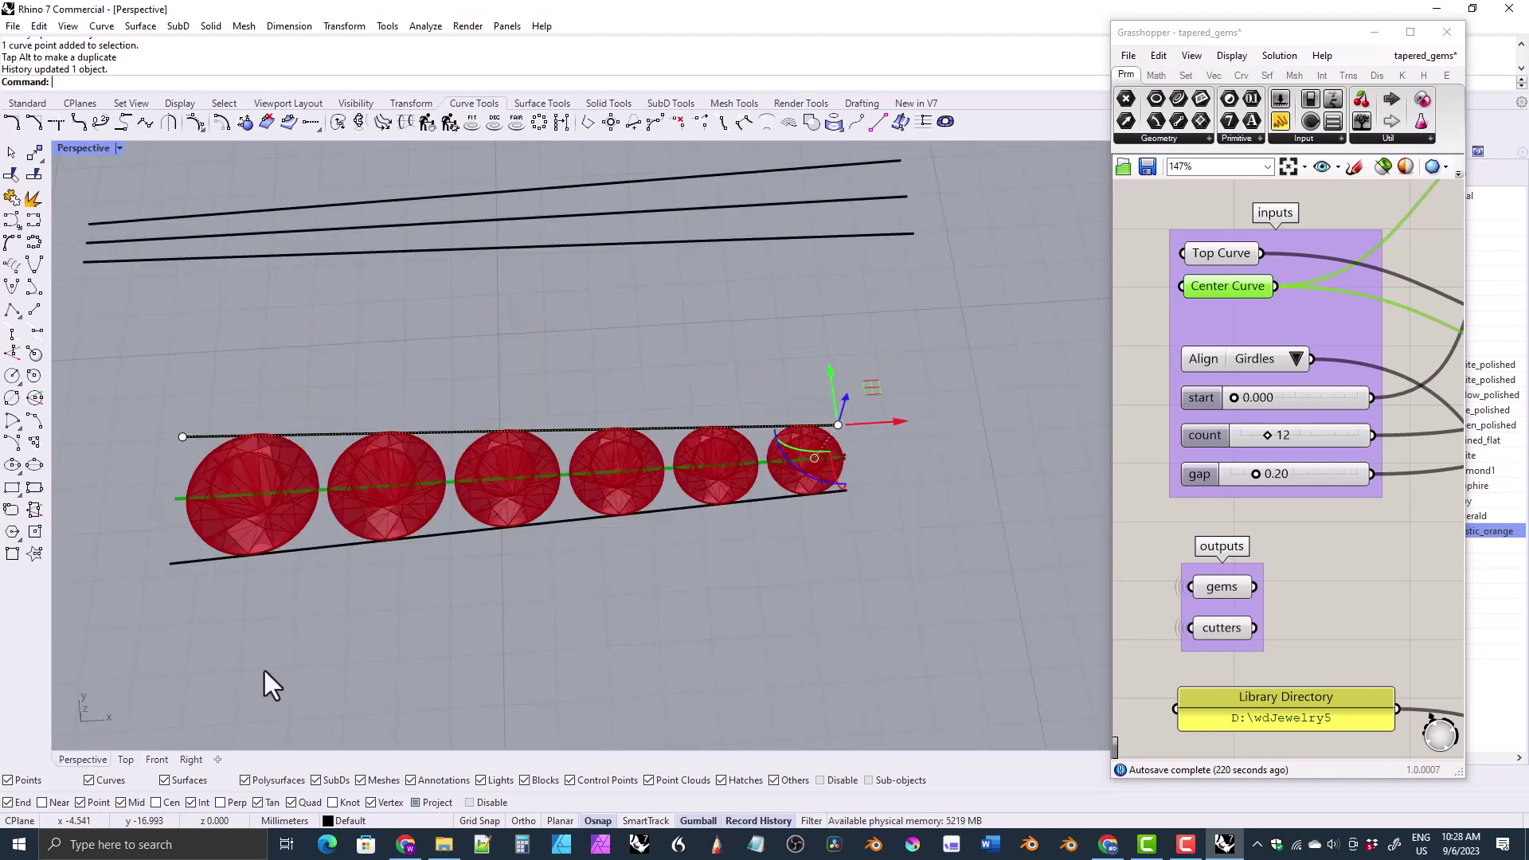
{"action": "right_click_drag", "start_coordinate": [264, 670], "coordinate": [450, 452]}
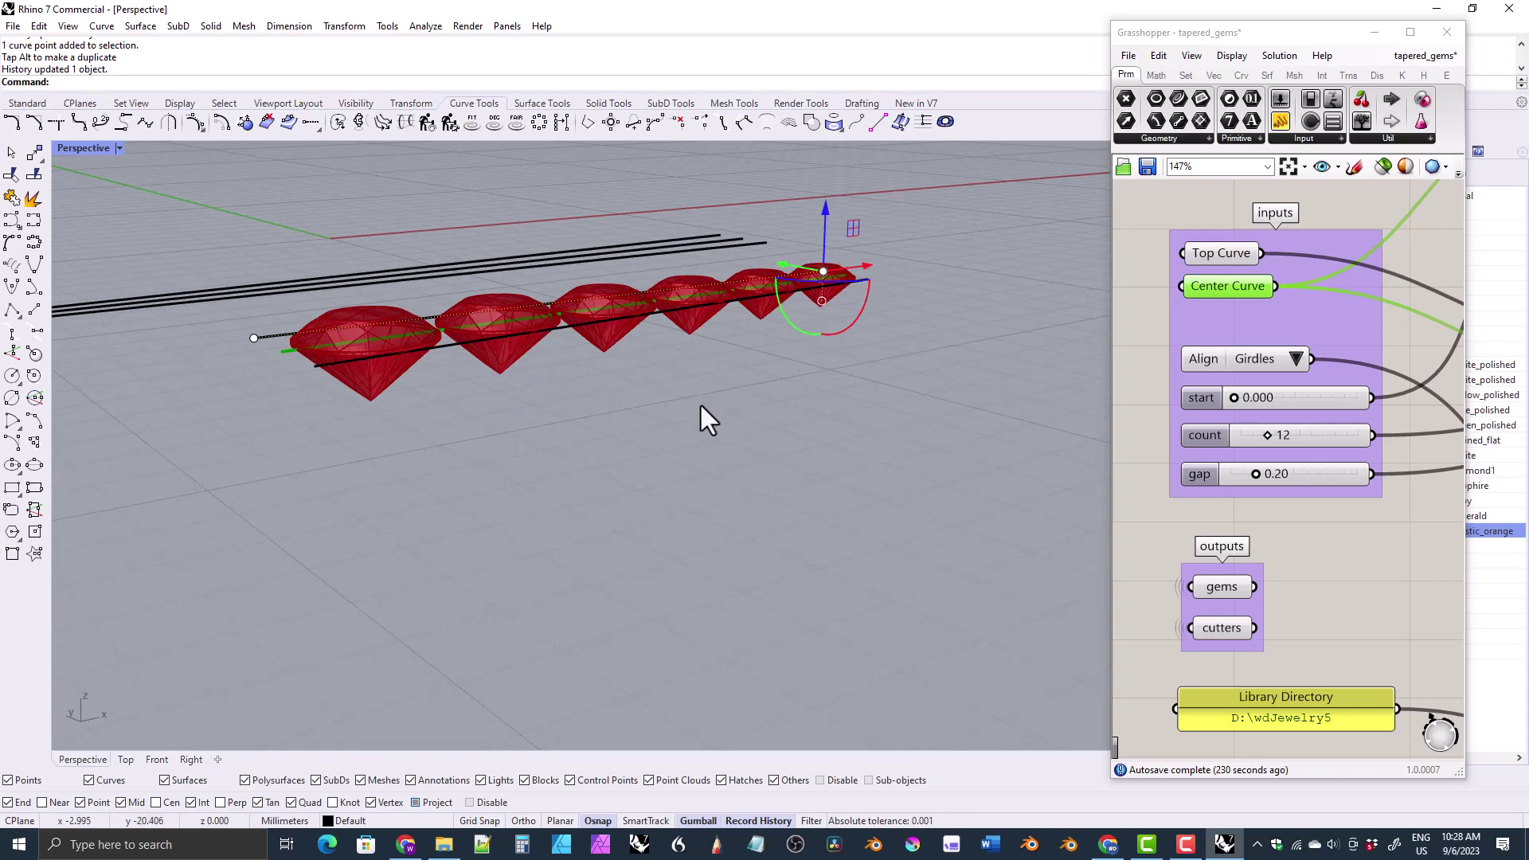
{"action": "right_click_drag", "start_coordinate": [426, 437], "coordinate": [291, 394]}
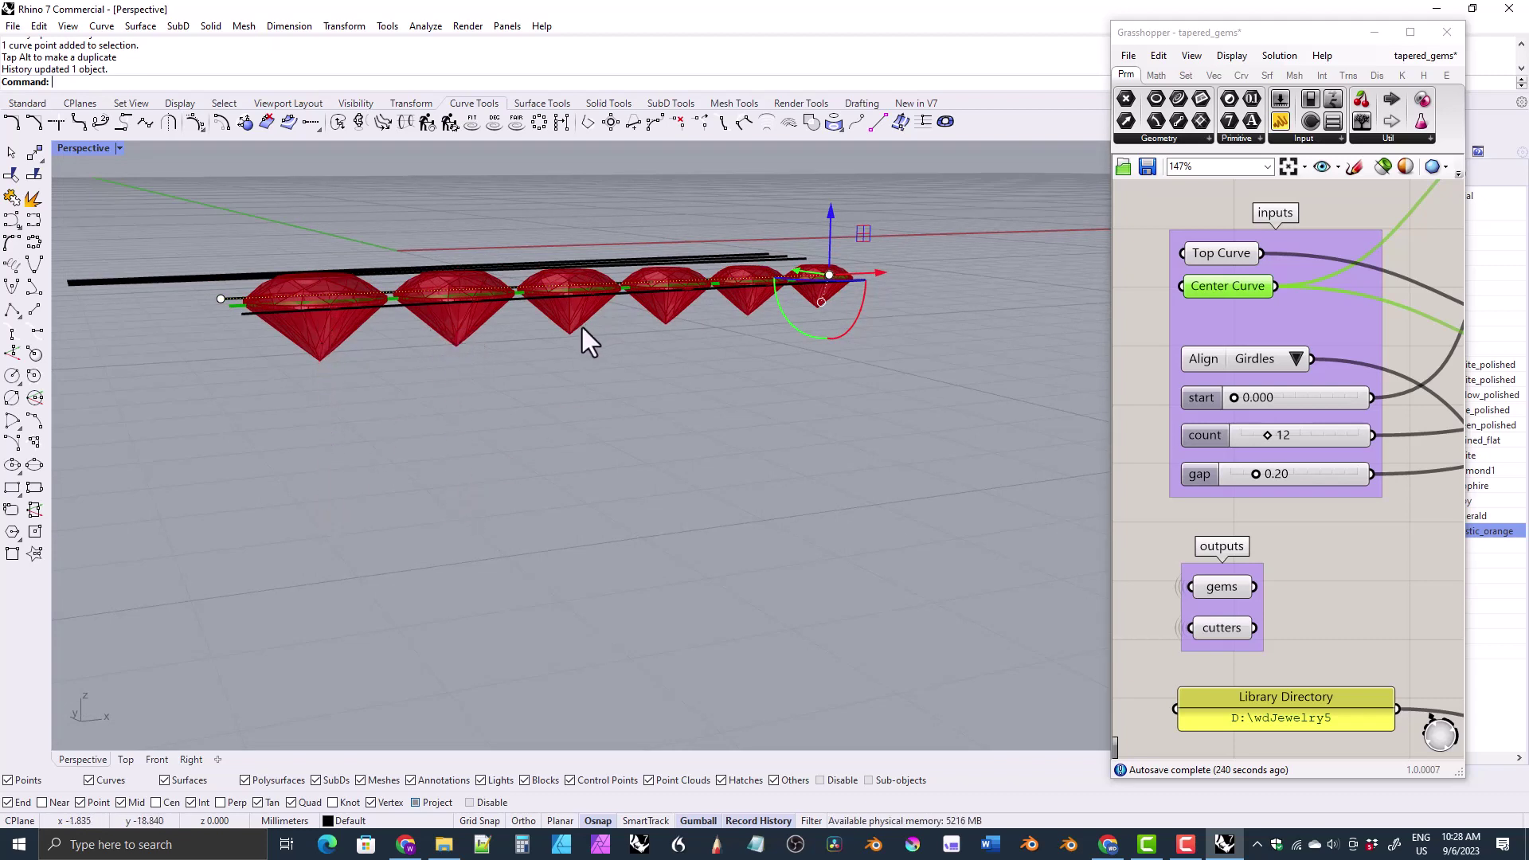
{"action": "right_click_drag", "start_coordinate": [532, 478], "coordinate": [462, 572]}
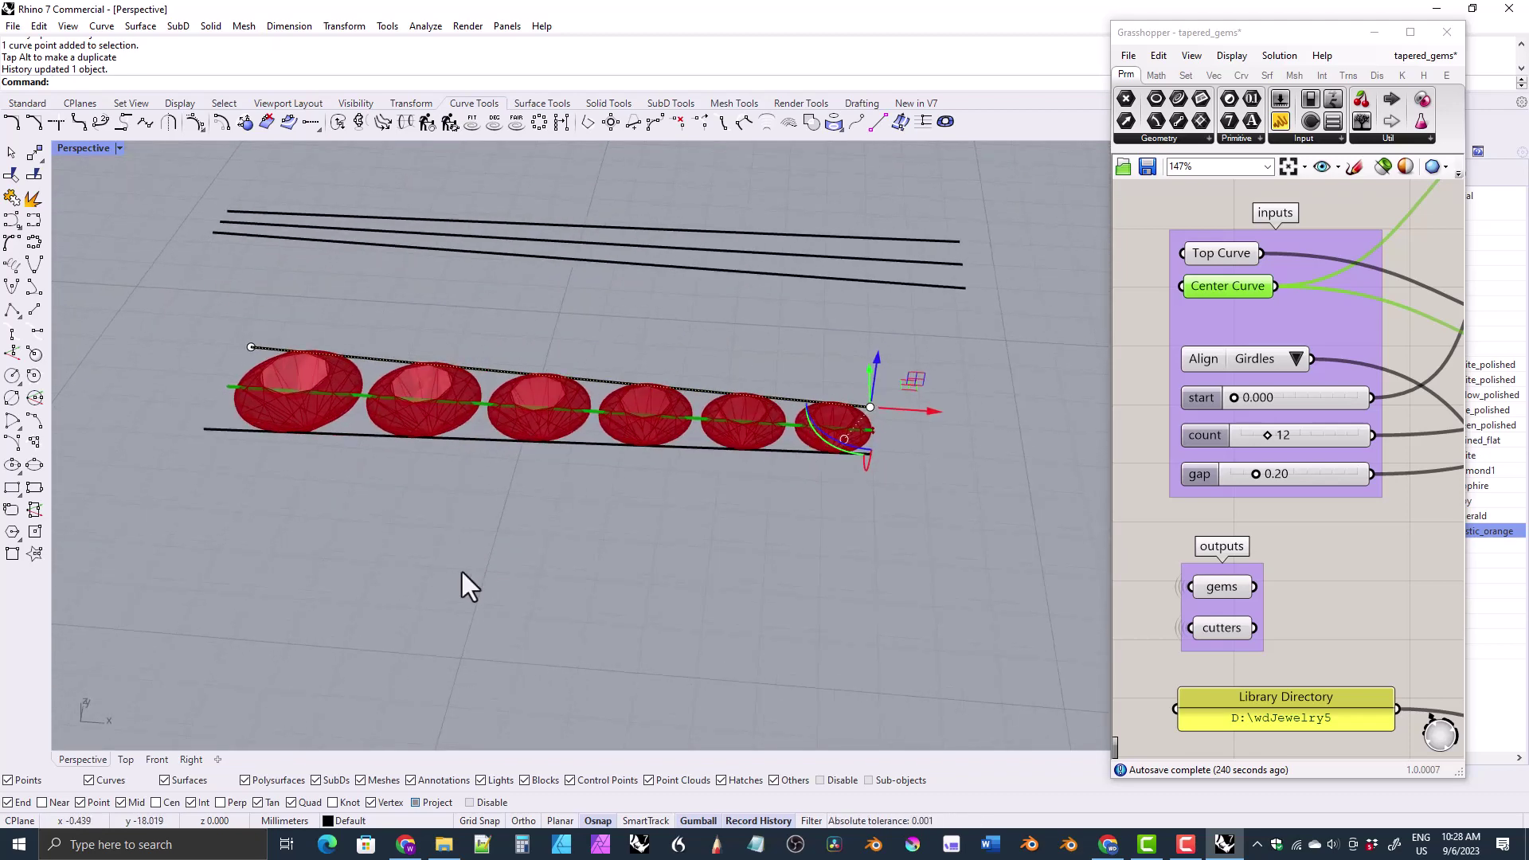
{"action": "left_click", "coordinate": [125, 760]}
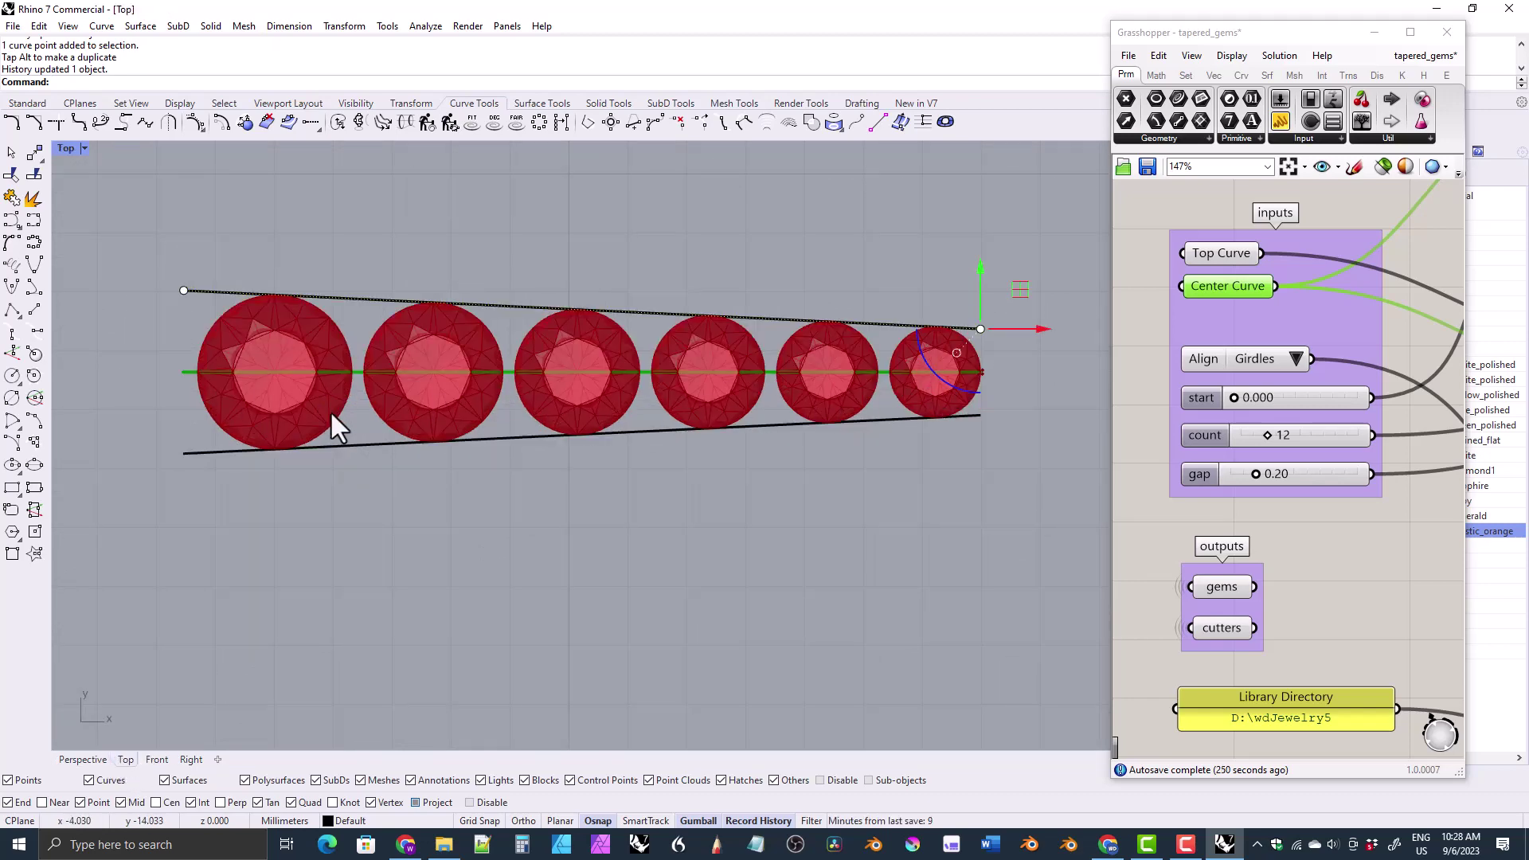
{"action": "right_click_drag", "start_coordinate": [384, 442], "coordinate": [389, 415]}
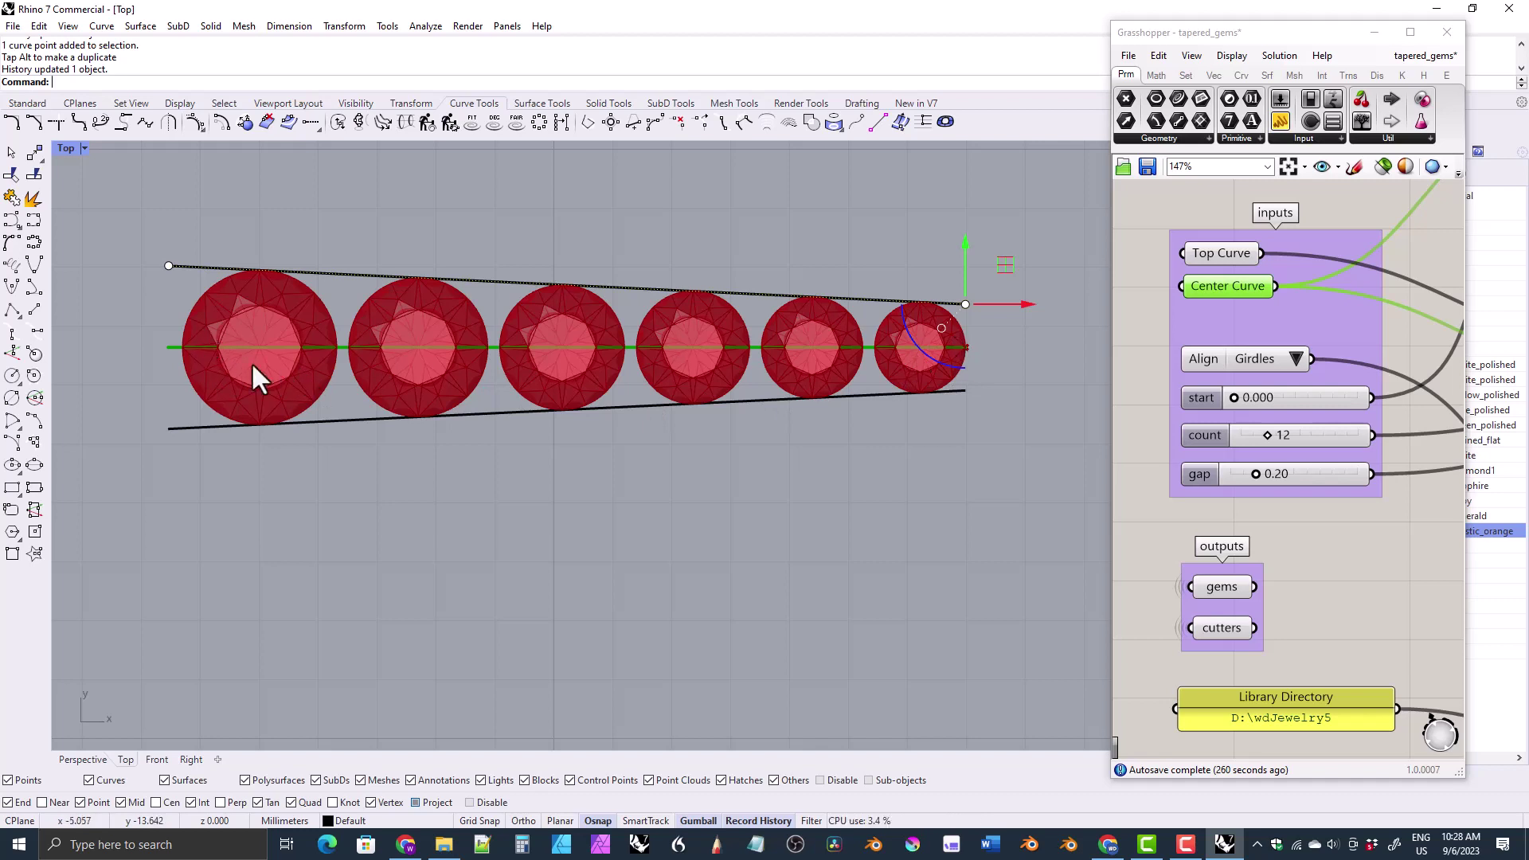
{"action": "left_click", "coordinate": [82, 760]}
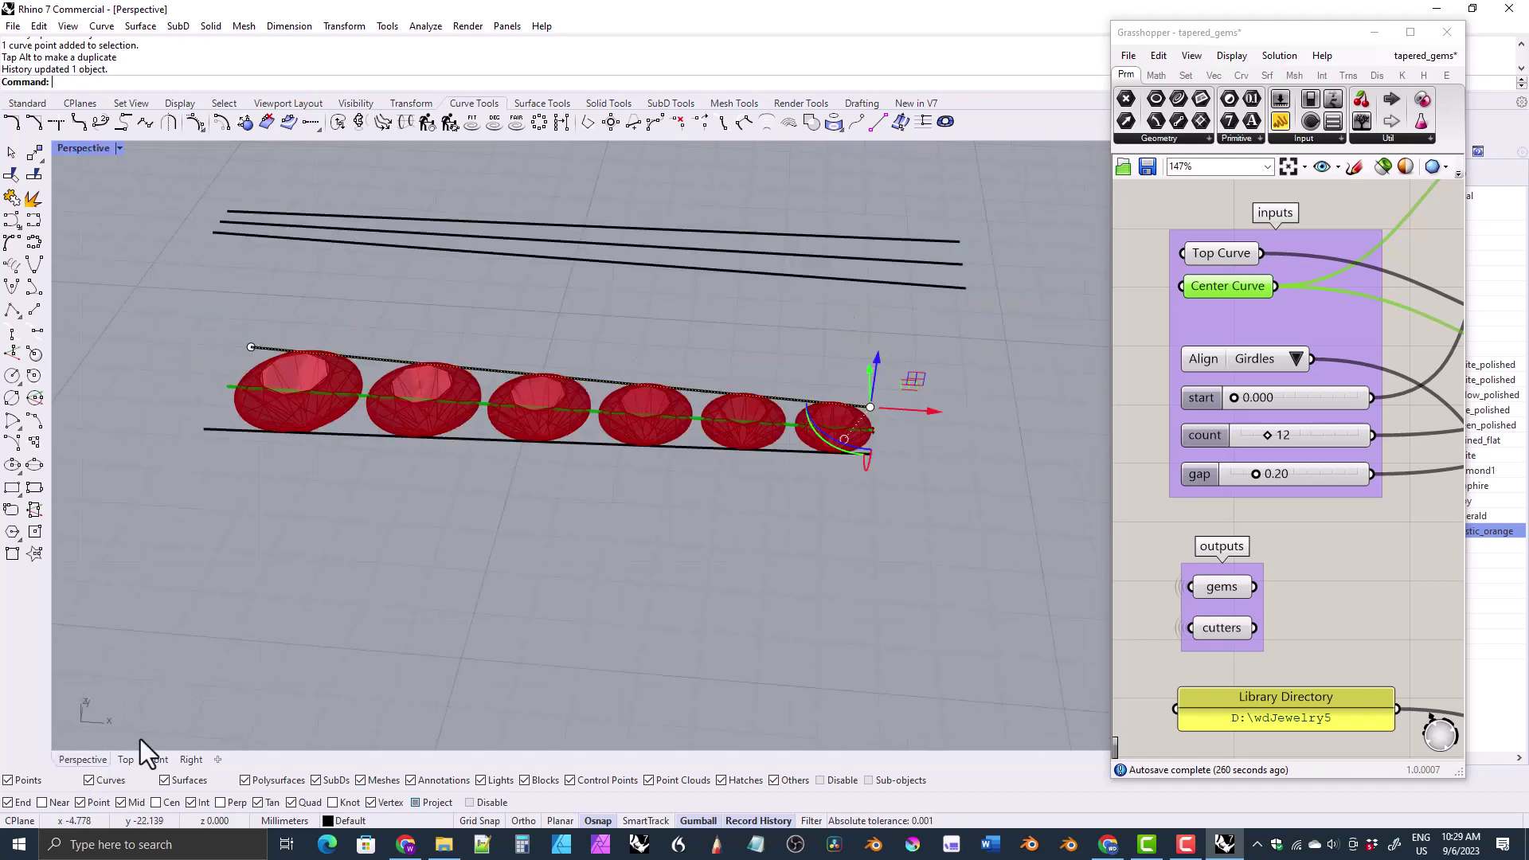
{"action": "right_click_drag", "start_coordinate": [140, 739], "coordinate": [481, 628]}
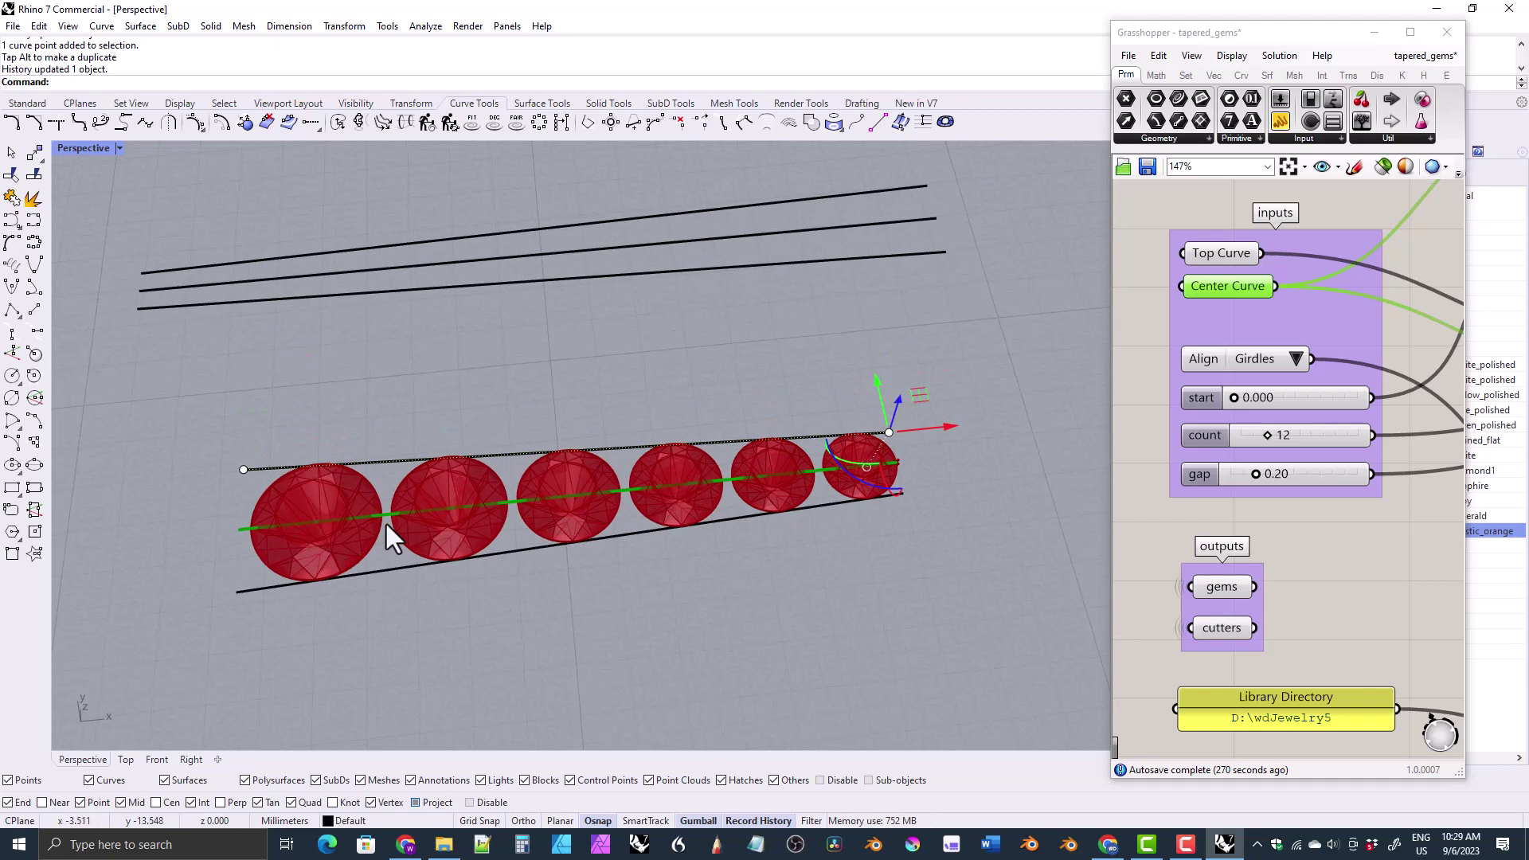
{"action": "left_click", "coordinate": [121, 760]}
{"action": "right_click_drag", "start_coordinate": [447, 490], "coordinate": [442, 516]}
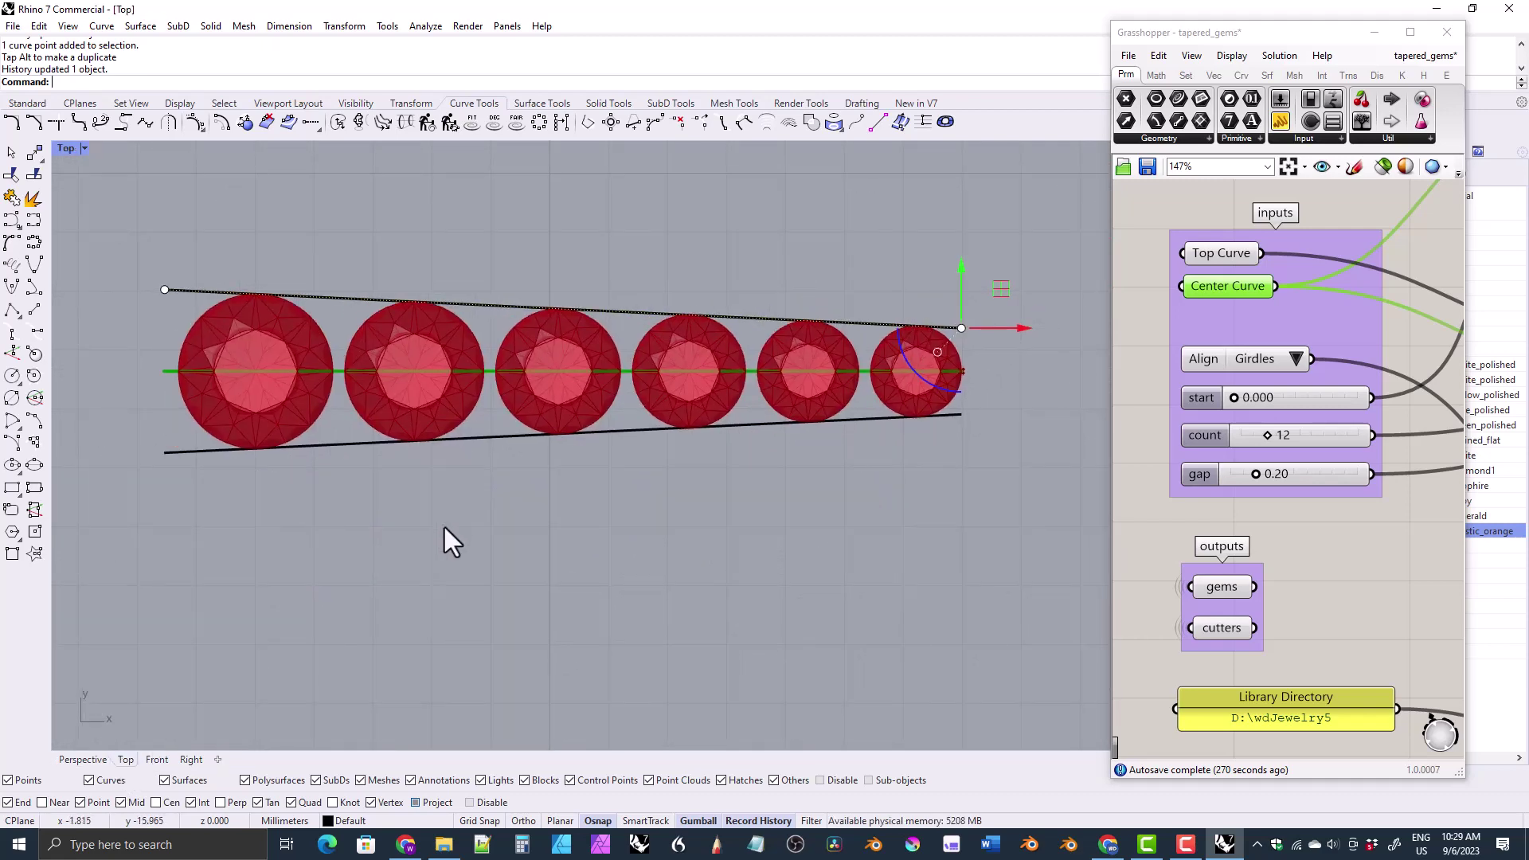
- Flip the taper back by lowering the upper curve's end point at the wide end and raising the one at the narrow end
{"action": "left_click", "coordinate": [164, 289]}
{"action": "left_click_drag", "start_coordinate": [163, 236], "coordinate": [173, 270]}
{"action": "left_click_drag", "start_coordinate": [938, 283], "coordinate": [959, 244]}
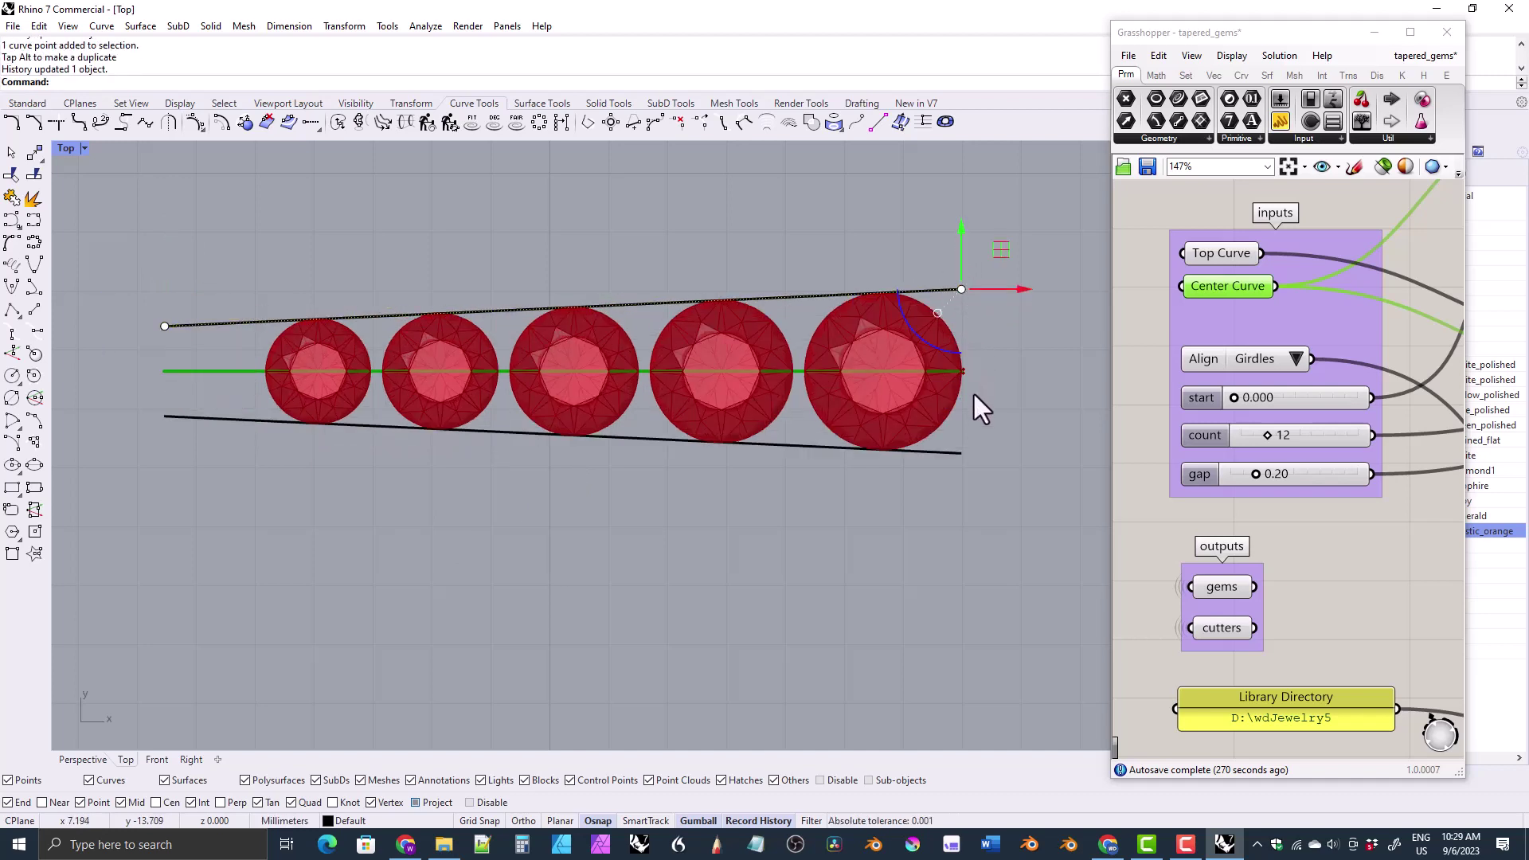
- Bake the gems and cutters outputs with the default attributes, and close the Grasshopper editor
{"action": "left_click", "coordinate": [1218, 596]}
{"action": "right_click", "coordinate": [1220, 595]}
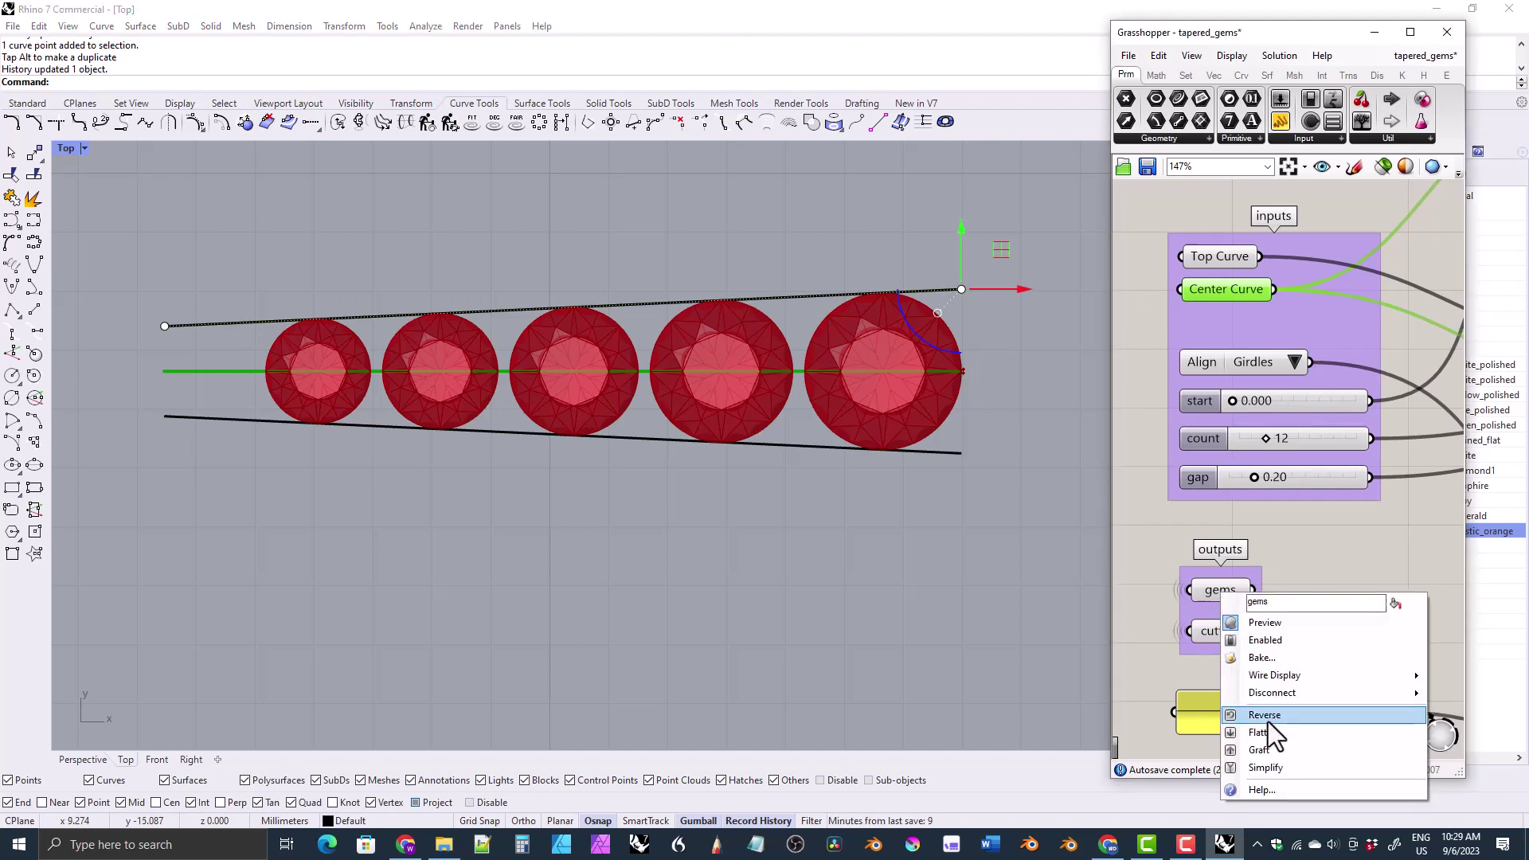
{"action": "left_click", "coordinate": [1260, 658]}
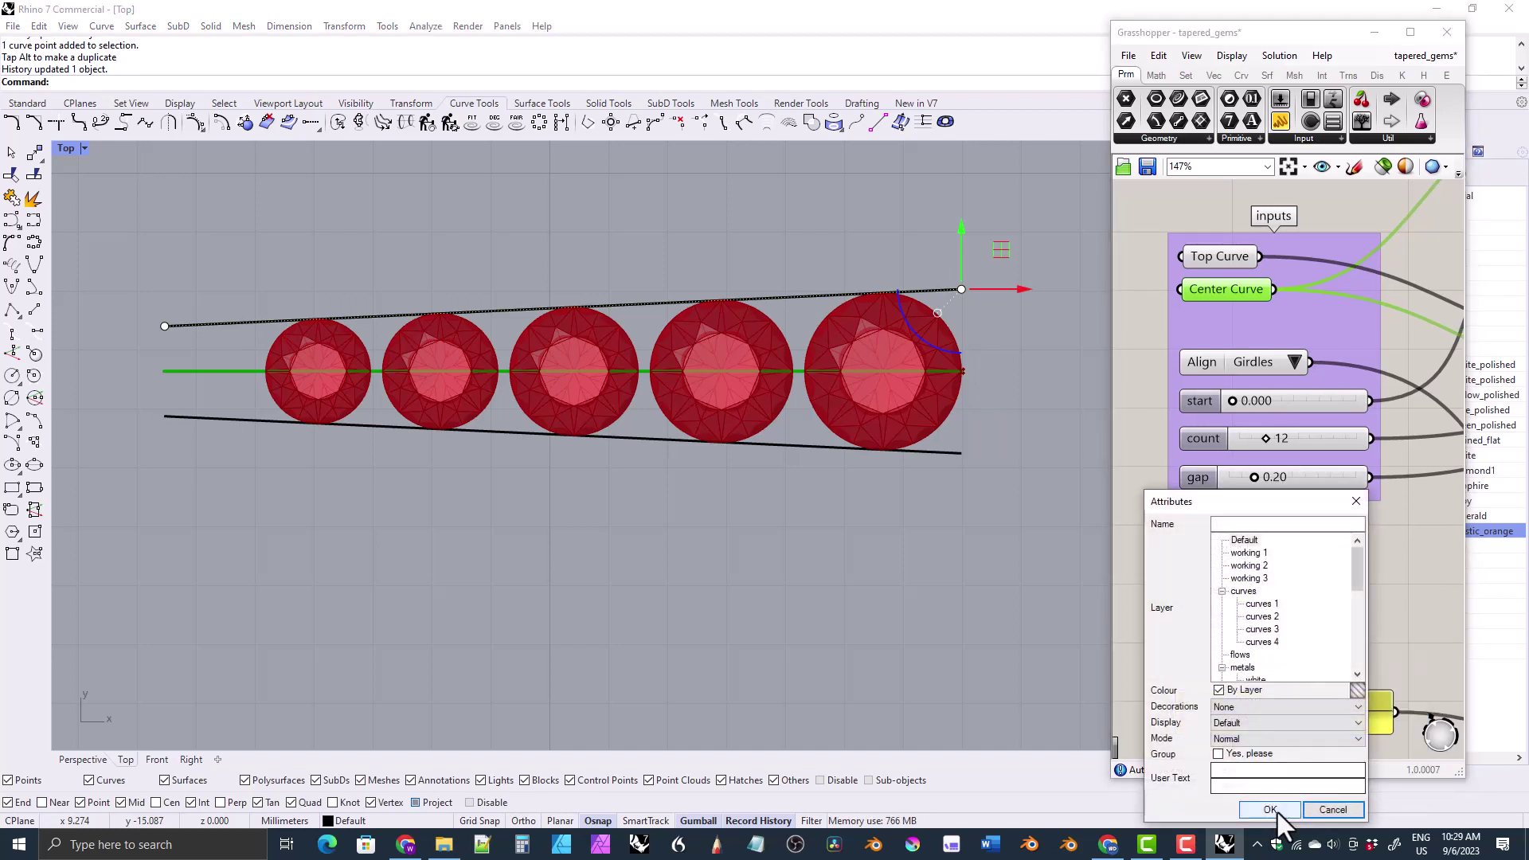
{"action": "left_click", "coordinate": [1272, 810]}
{"action": "right_click", "coordinate": [1220, 633]}
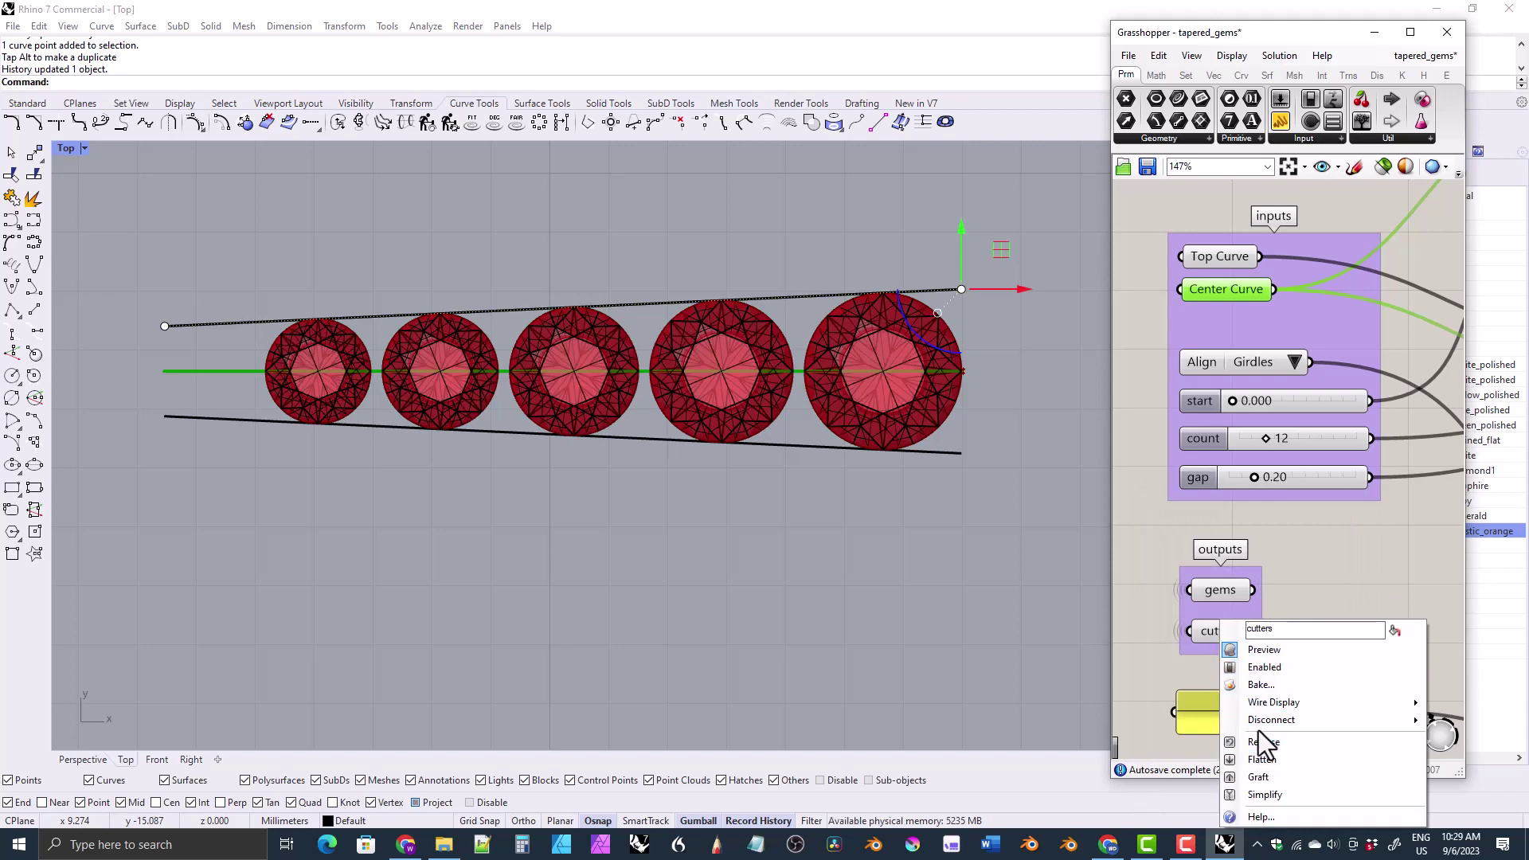
{"action": "left_click", "coordinate": [1260, 685]}
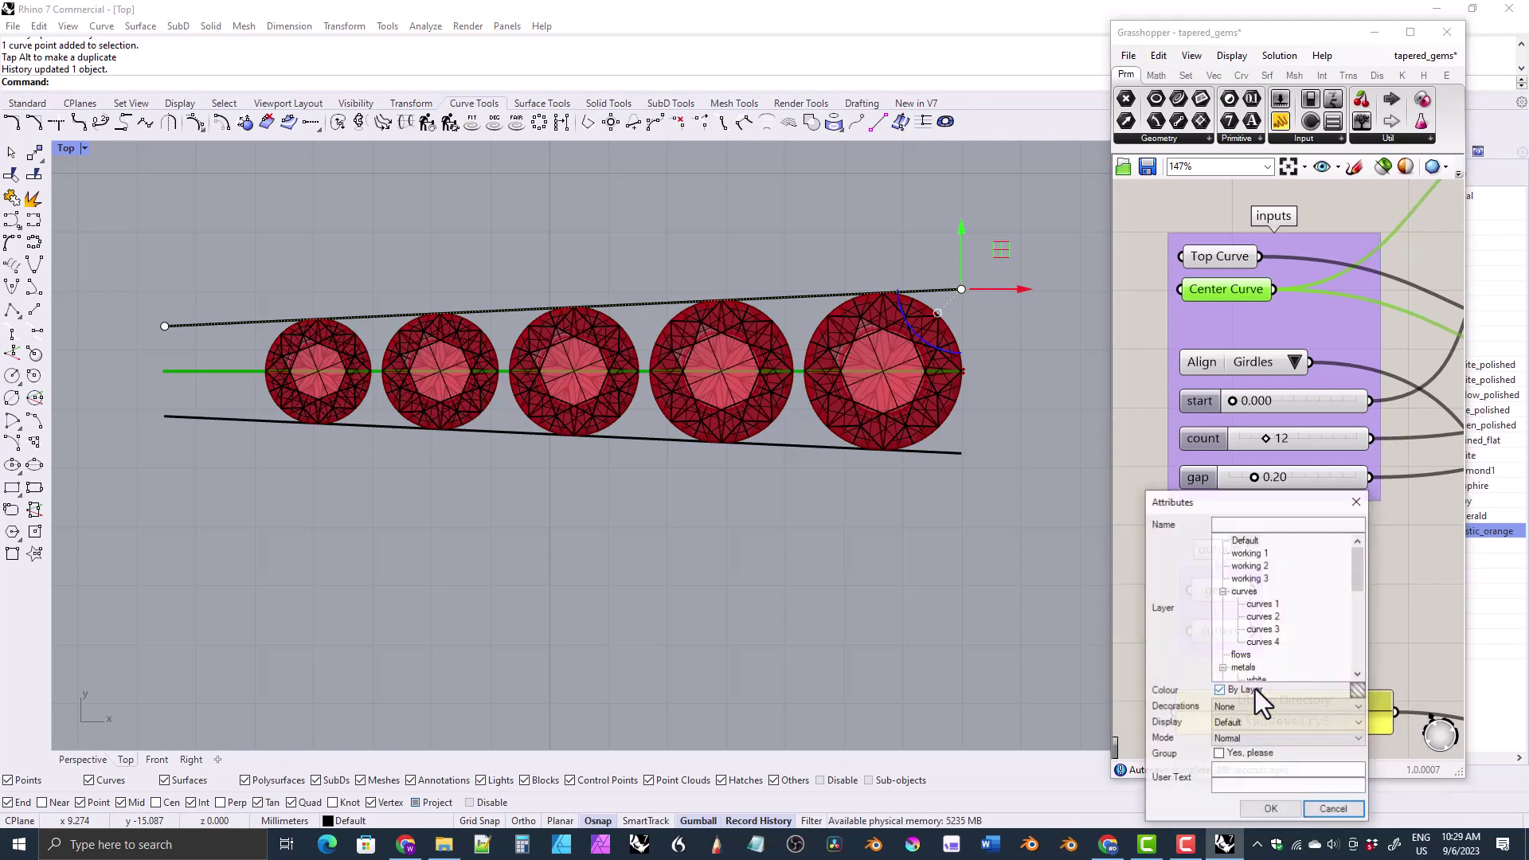
{"action": "left_click", "coordinate": [1266, 812]}
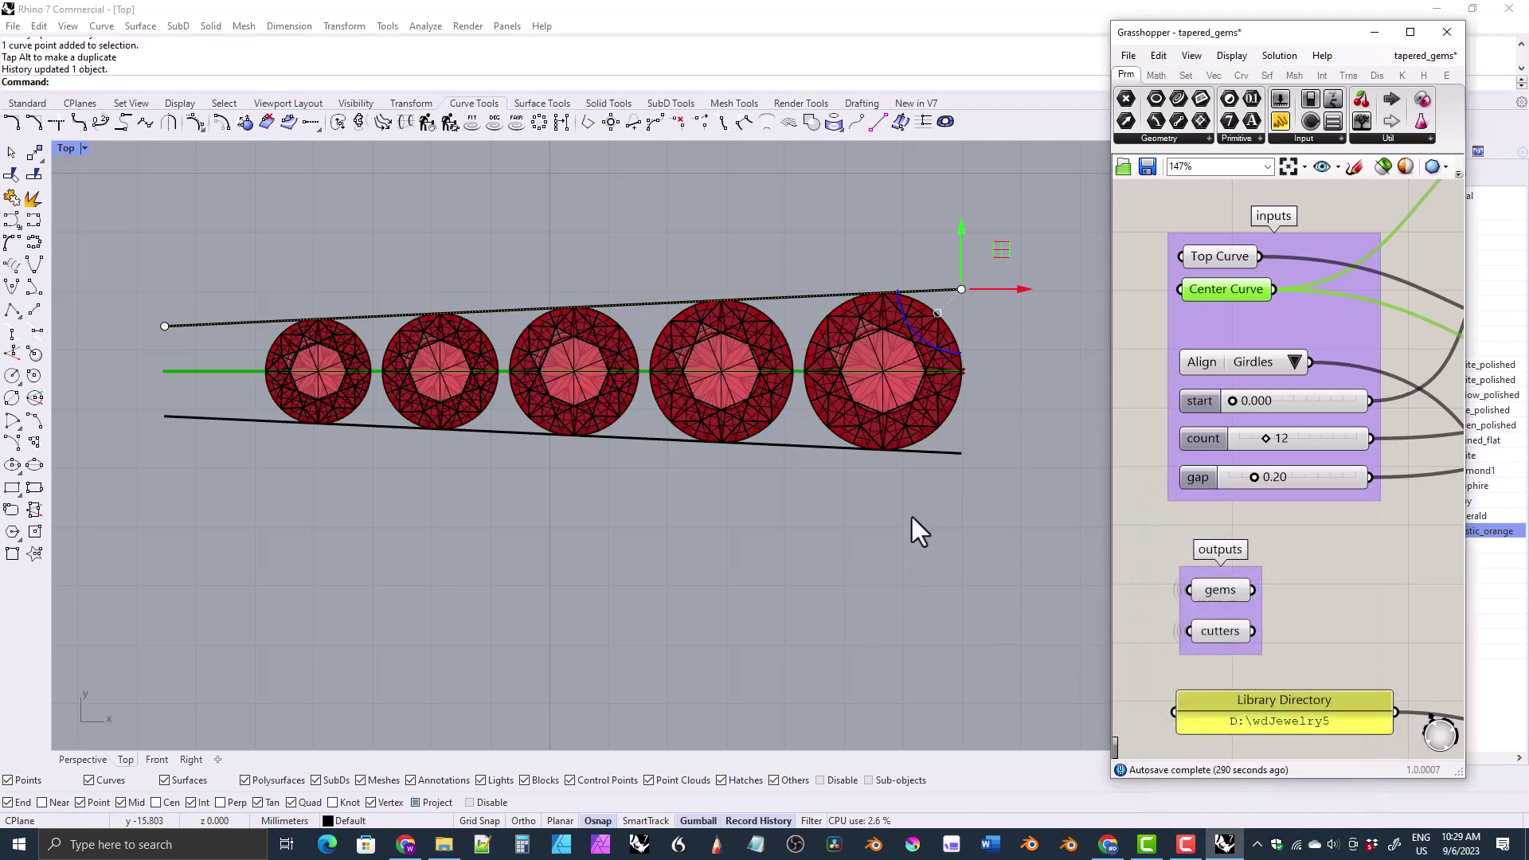
{"action": "left_click", "coordinate": [1447, 33]}
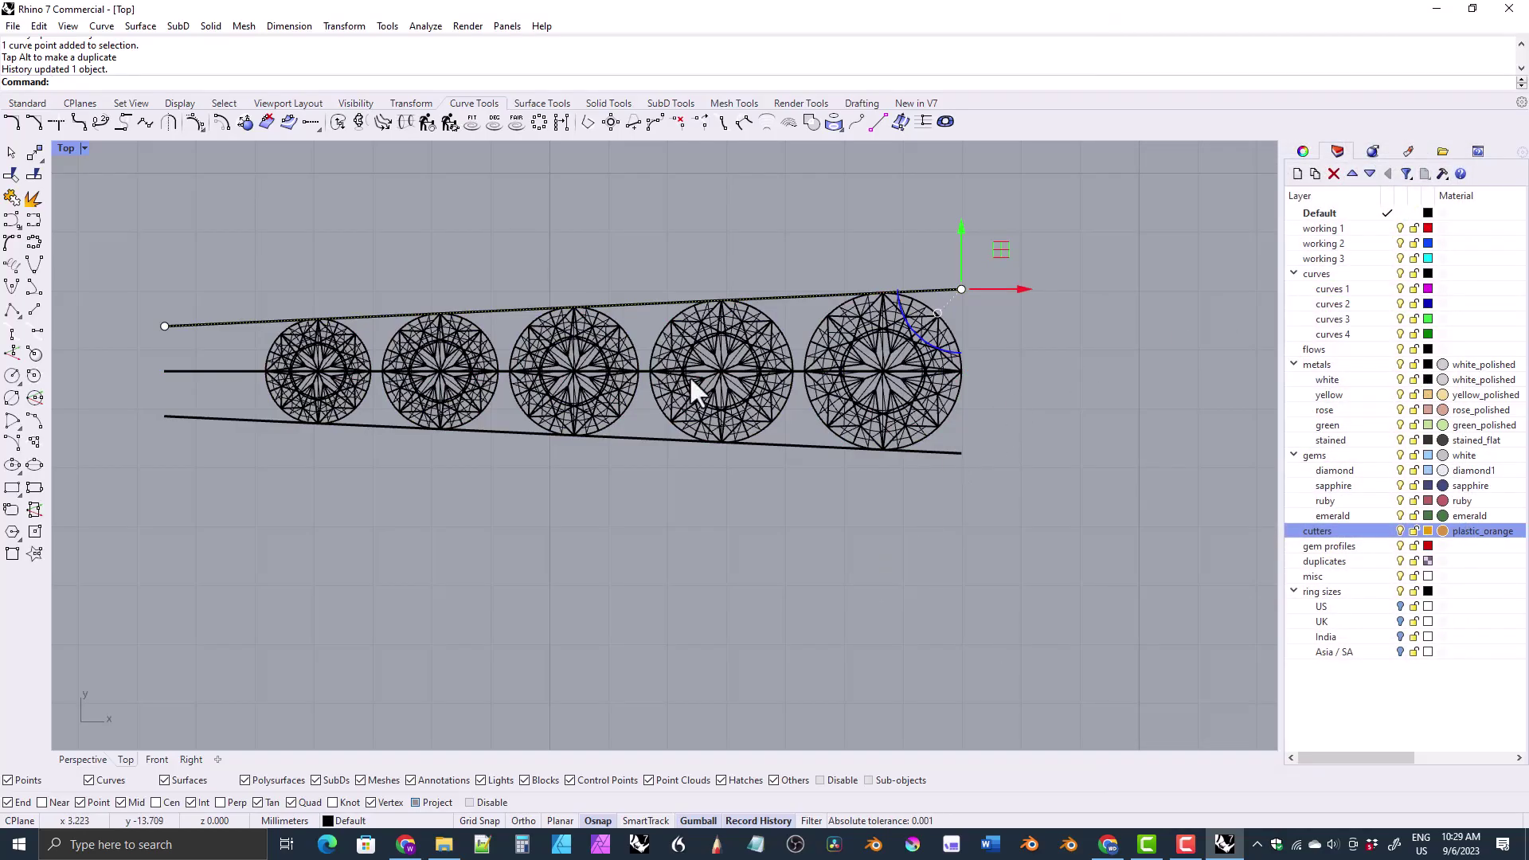
- Hide the upper curve's control points, select all the baked gems in the Perspective view and change their layer to gems
{"action": "left_click", "coordinate": [80, 759]}
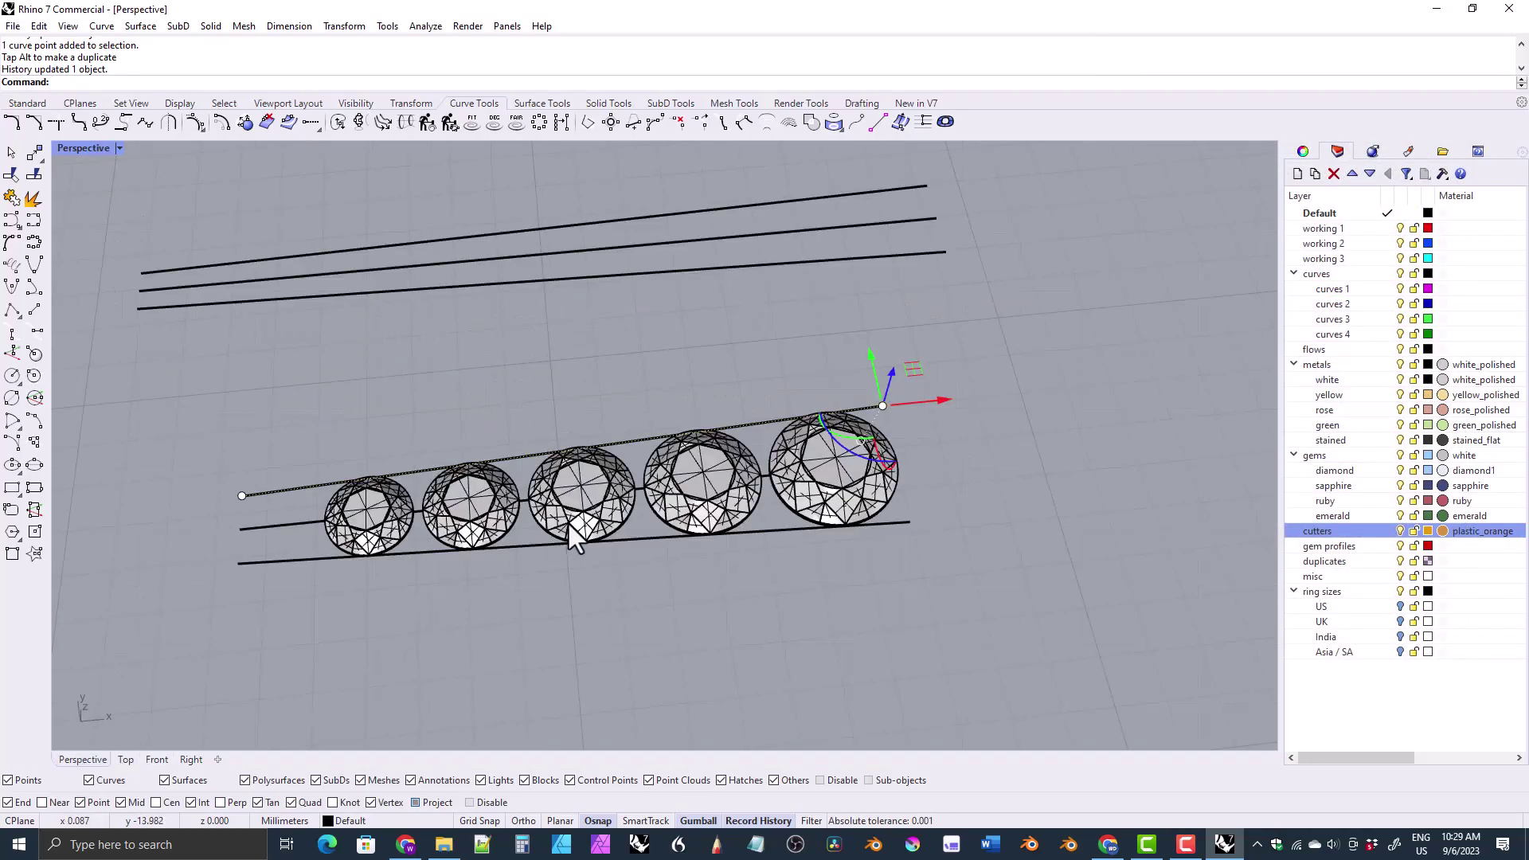
{"action": "mouse_move", "coordinate": [569, 524]}
{"action": "right_mouse_down"}
{"action": "mouse_move", "coordinate": [538, 468]}
{"action": "mouse_move", "coordinate": [478, 437]}
{"action": "mouse_move", "coordinate": [539, 522]}
{"action": "right_mouse_up"}
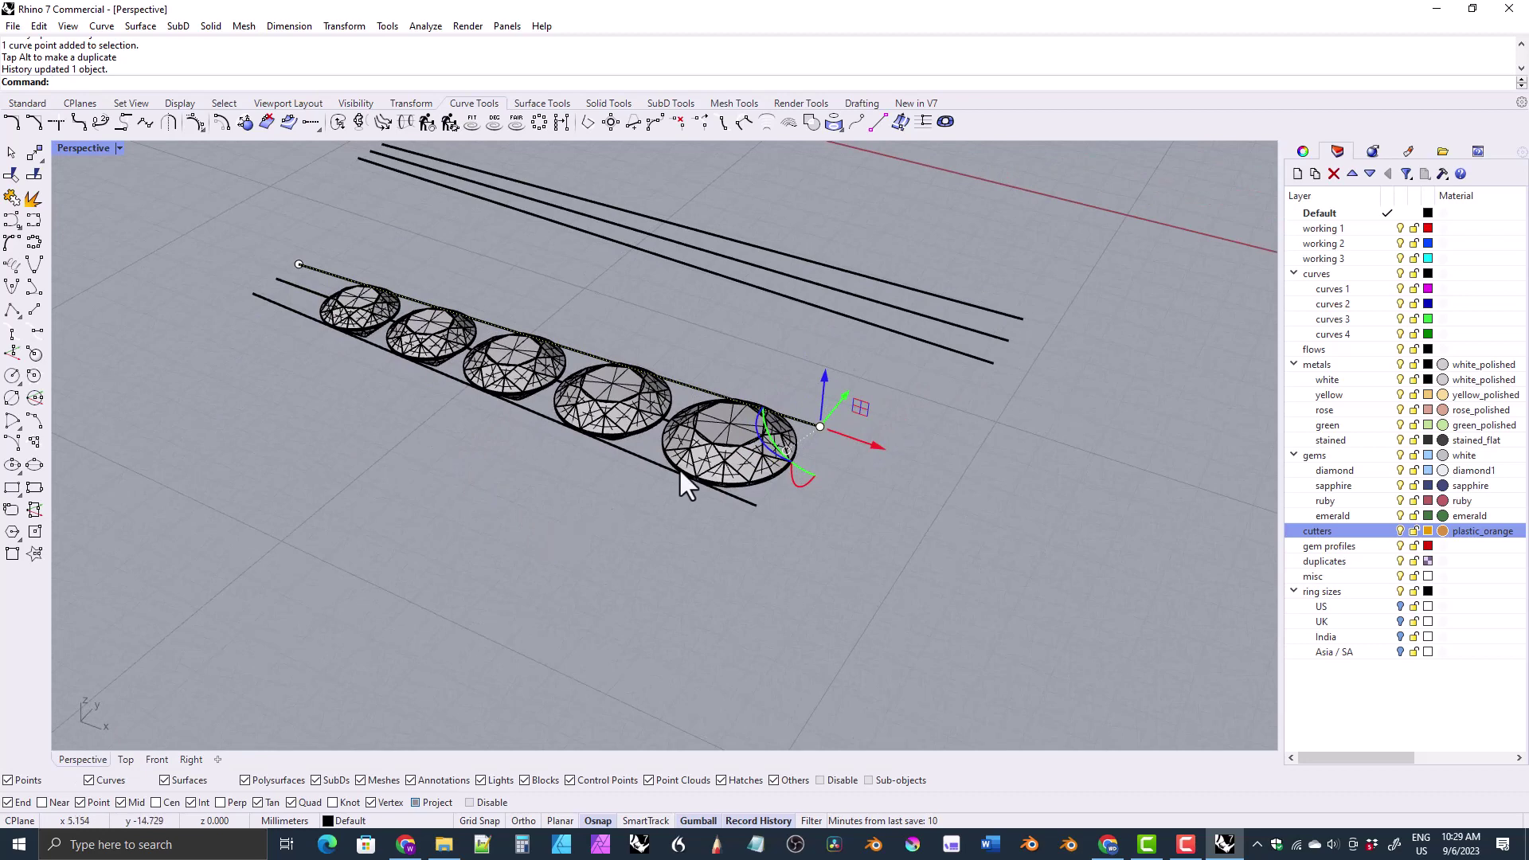
{"action": "right_click_drag", "start_coordinate": [793, 437], "coordinate": [777, 413]}
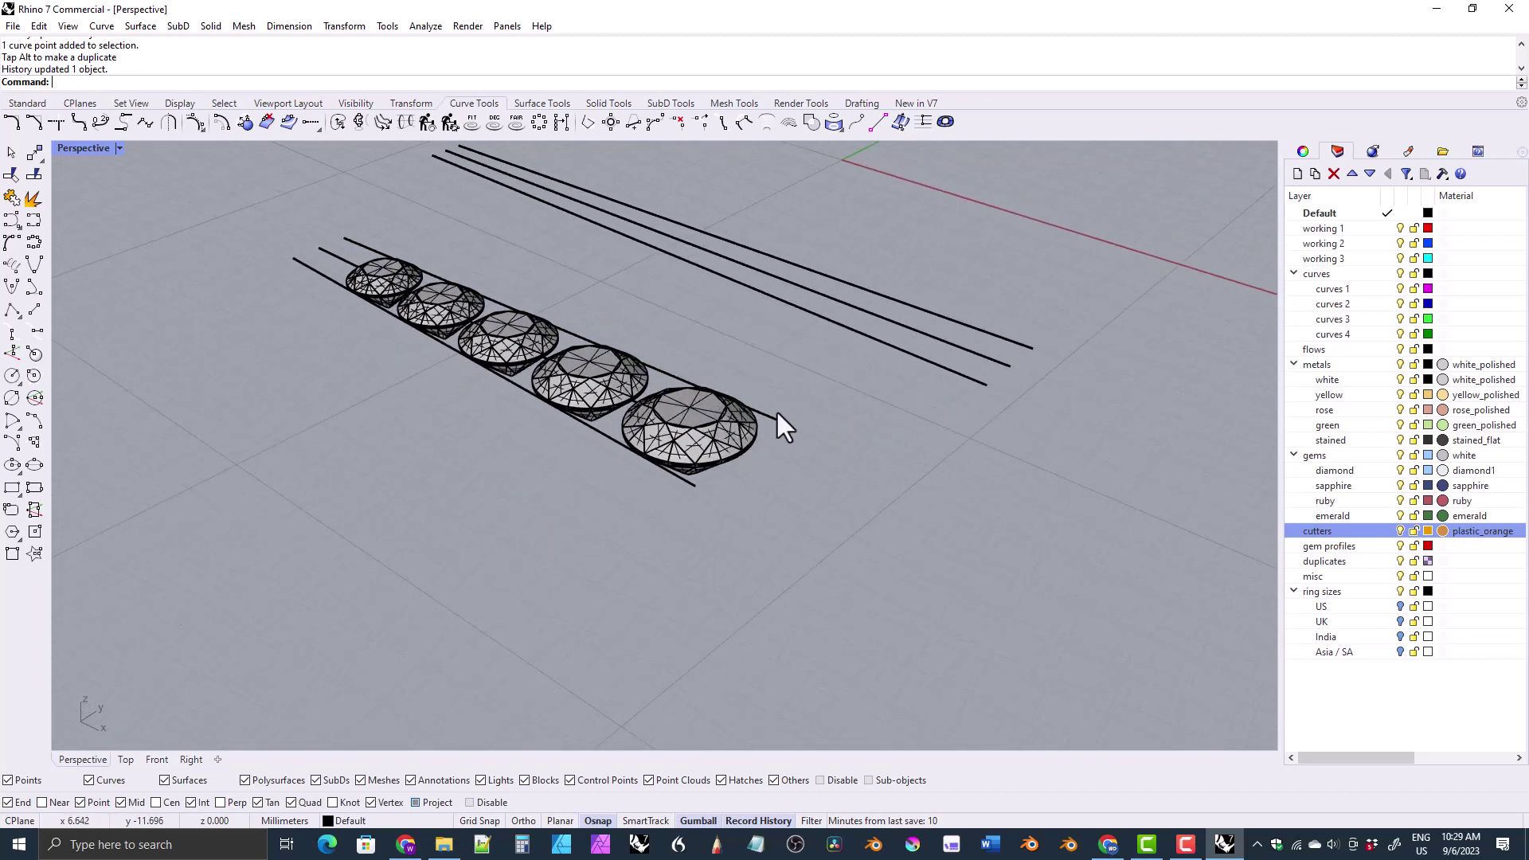
{"action": "left_click", "coordinate": [669, 446]}
{"action": "right_click", "coordinate": [1340, 461]}
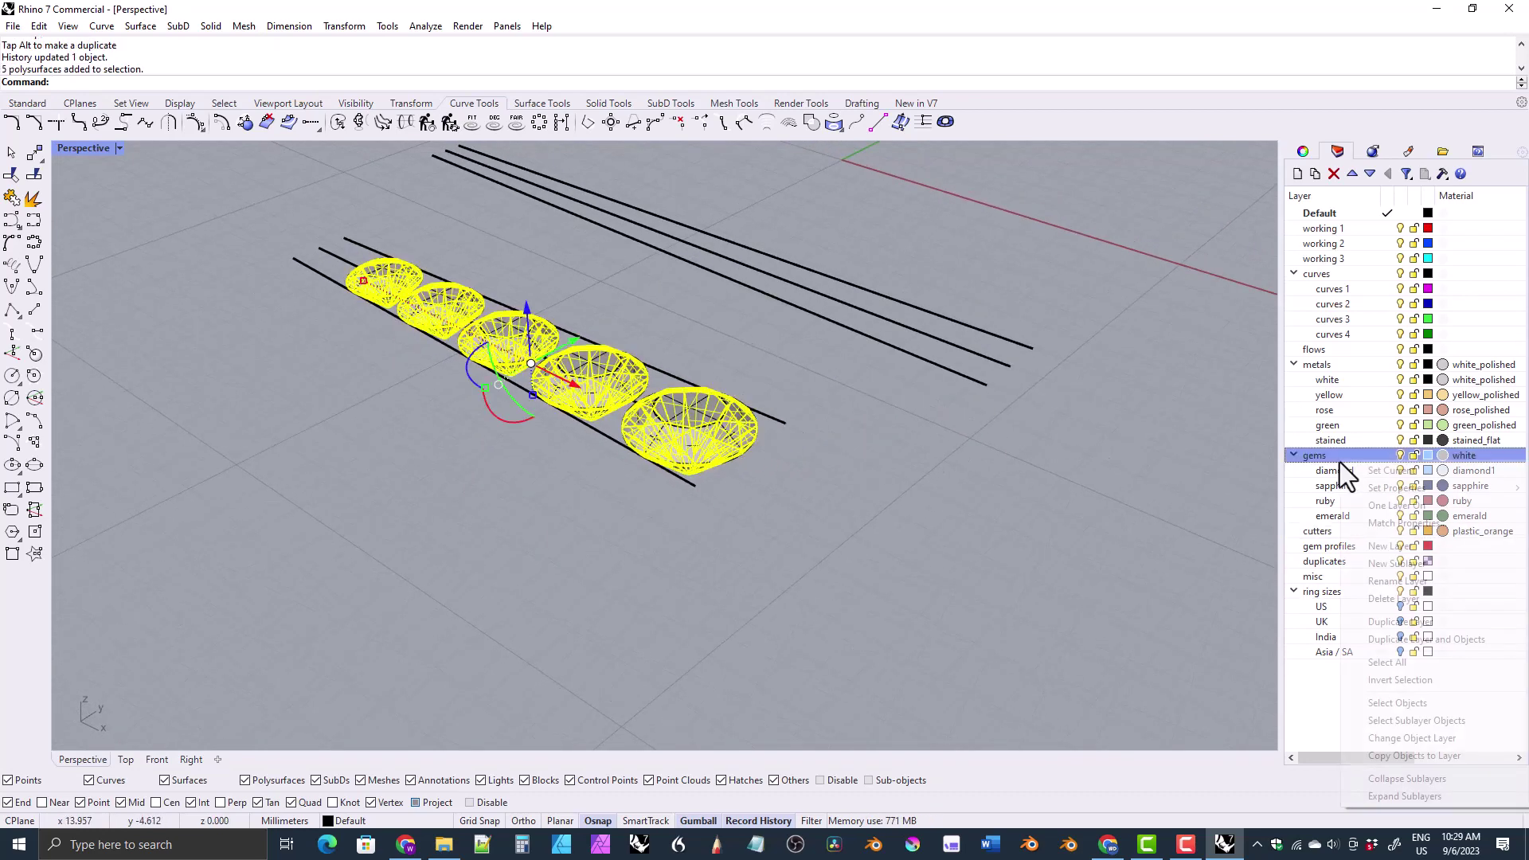
{"action": "left_click", "coordinate": [1376, 737]}
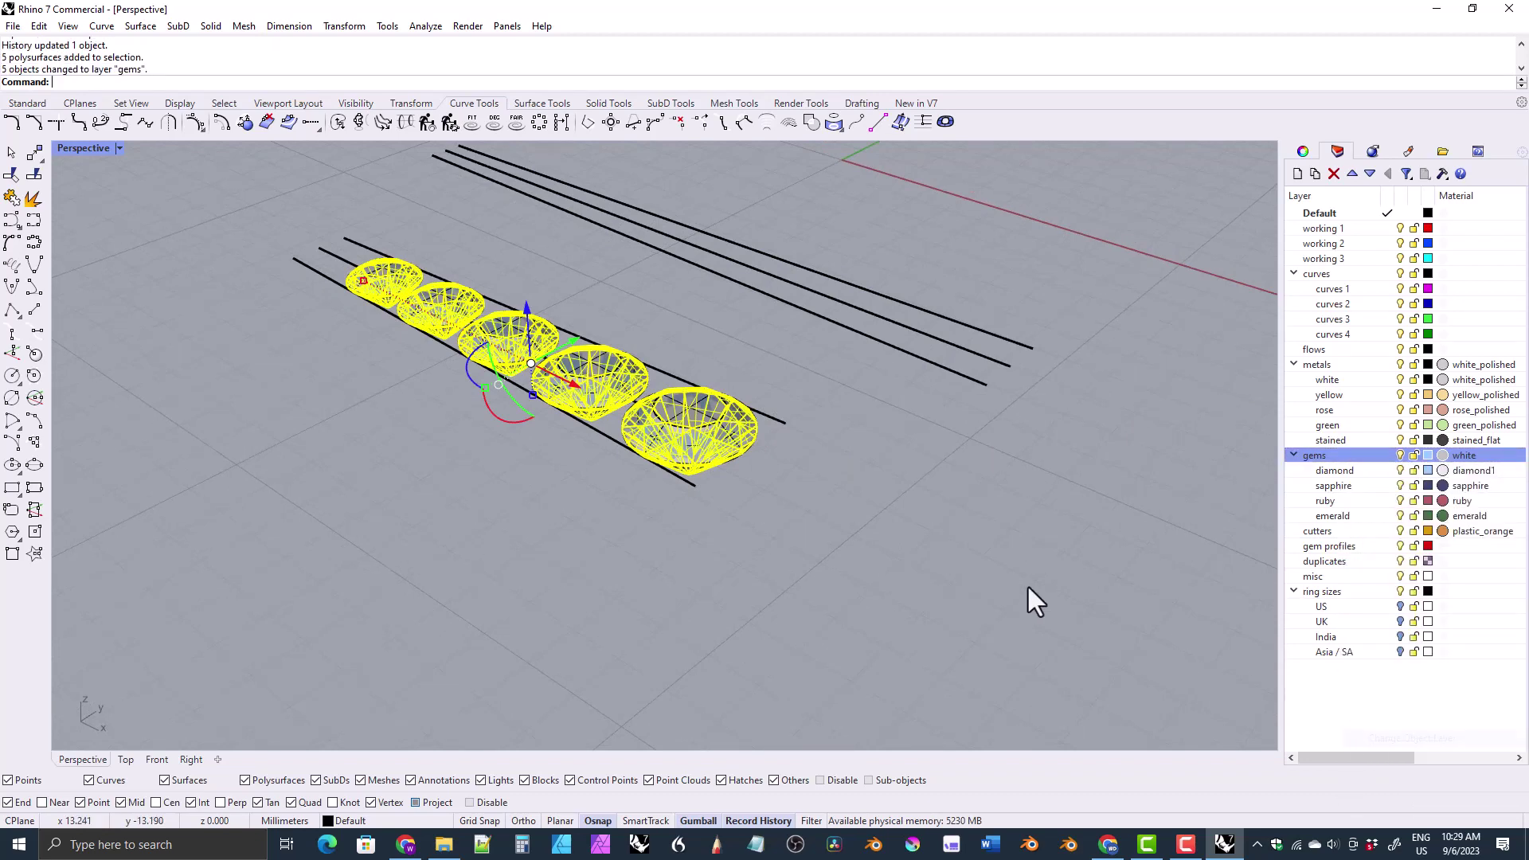
- Move the selected group of five faceted gems to the cutters layer
{"action": "left_click", "coordinate": [699, 423]}
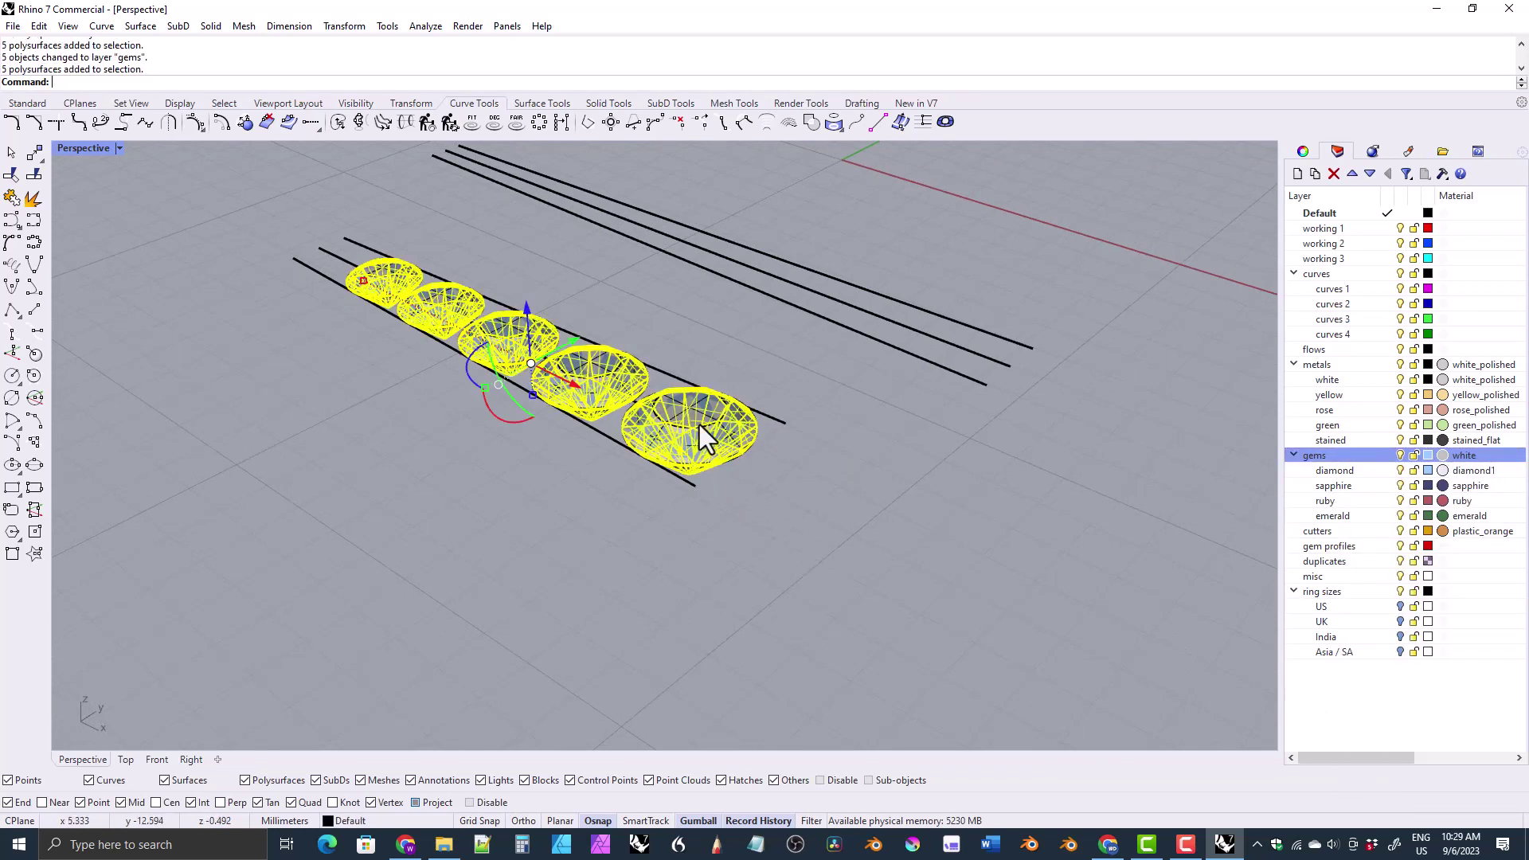
{"action": "right_click", "coordinate": [1332, 533]}
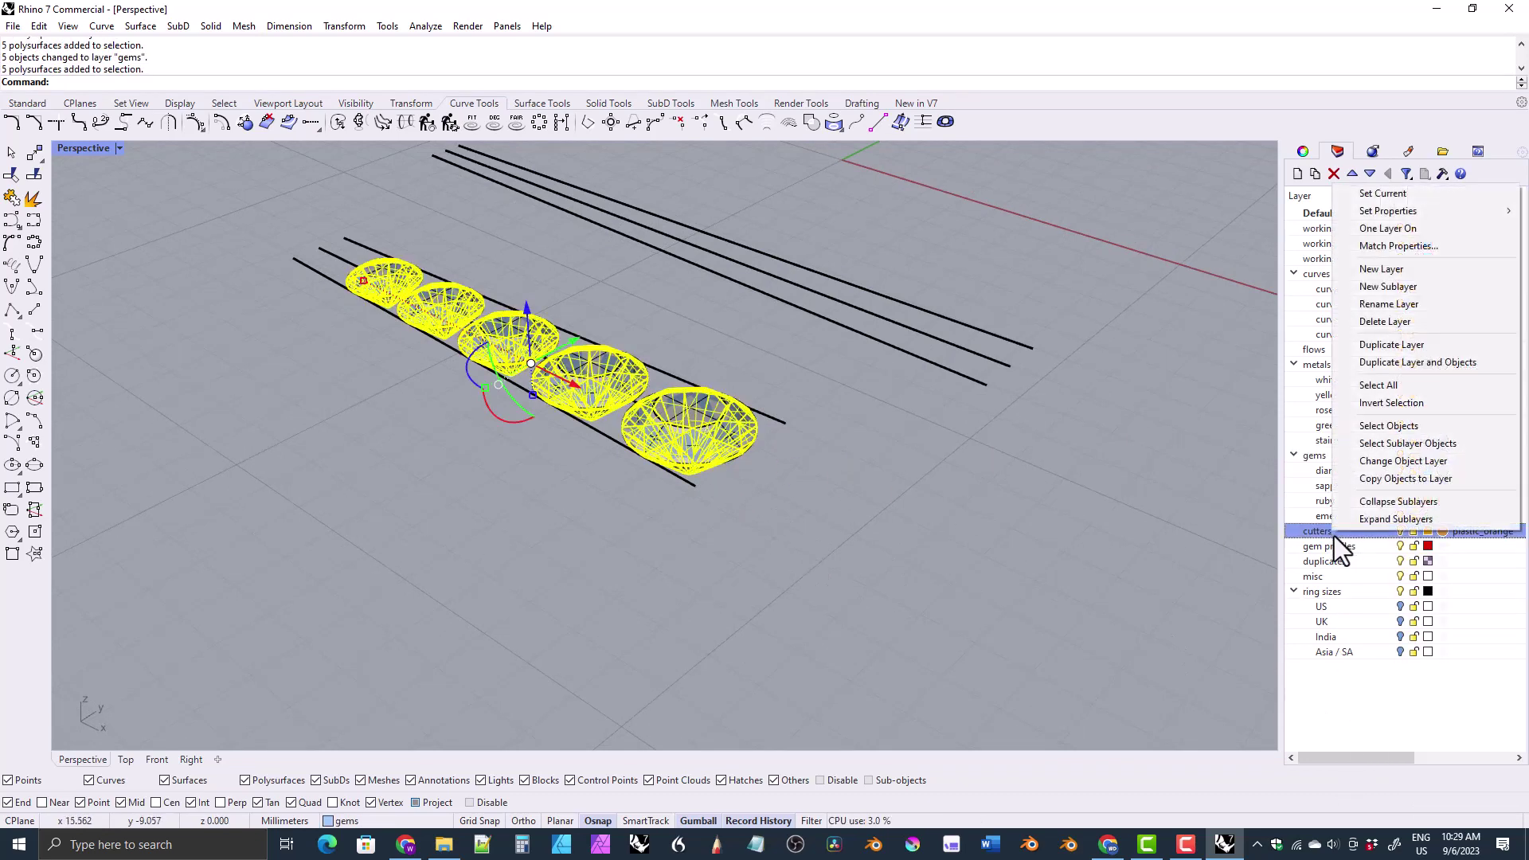
{"action": "left_click", "coordinate": [1375, 470]}
{"action": "left_click", "coordinate": [900, 487]}
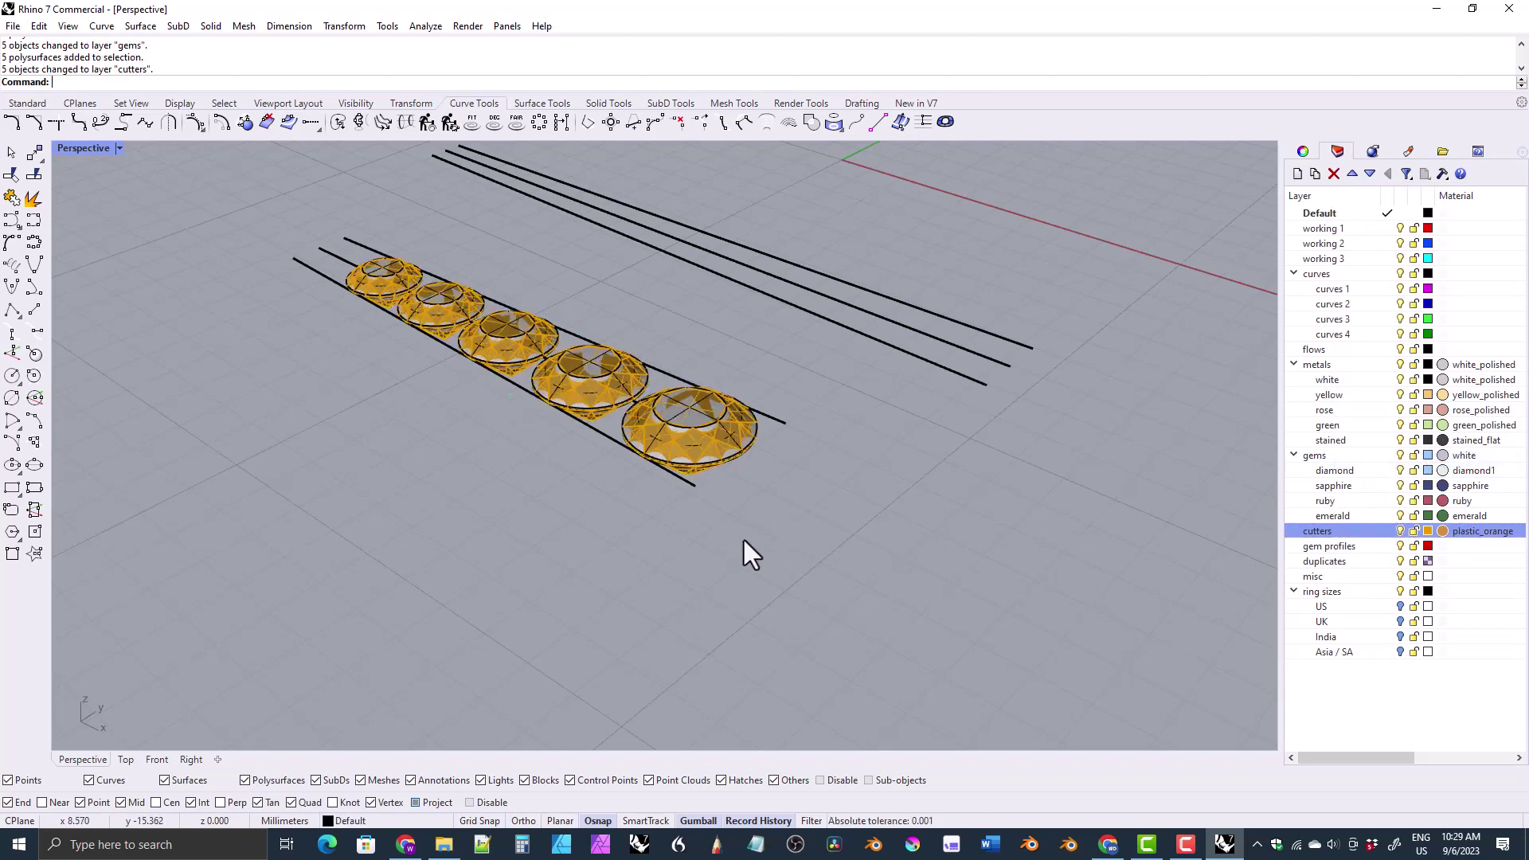
- Reassign the five faceted gems, Group06, to the diamond layer
{"action": "left_click", "coordinate": [706, 442]}
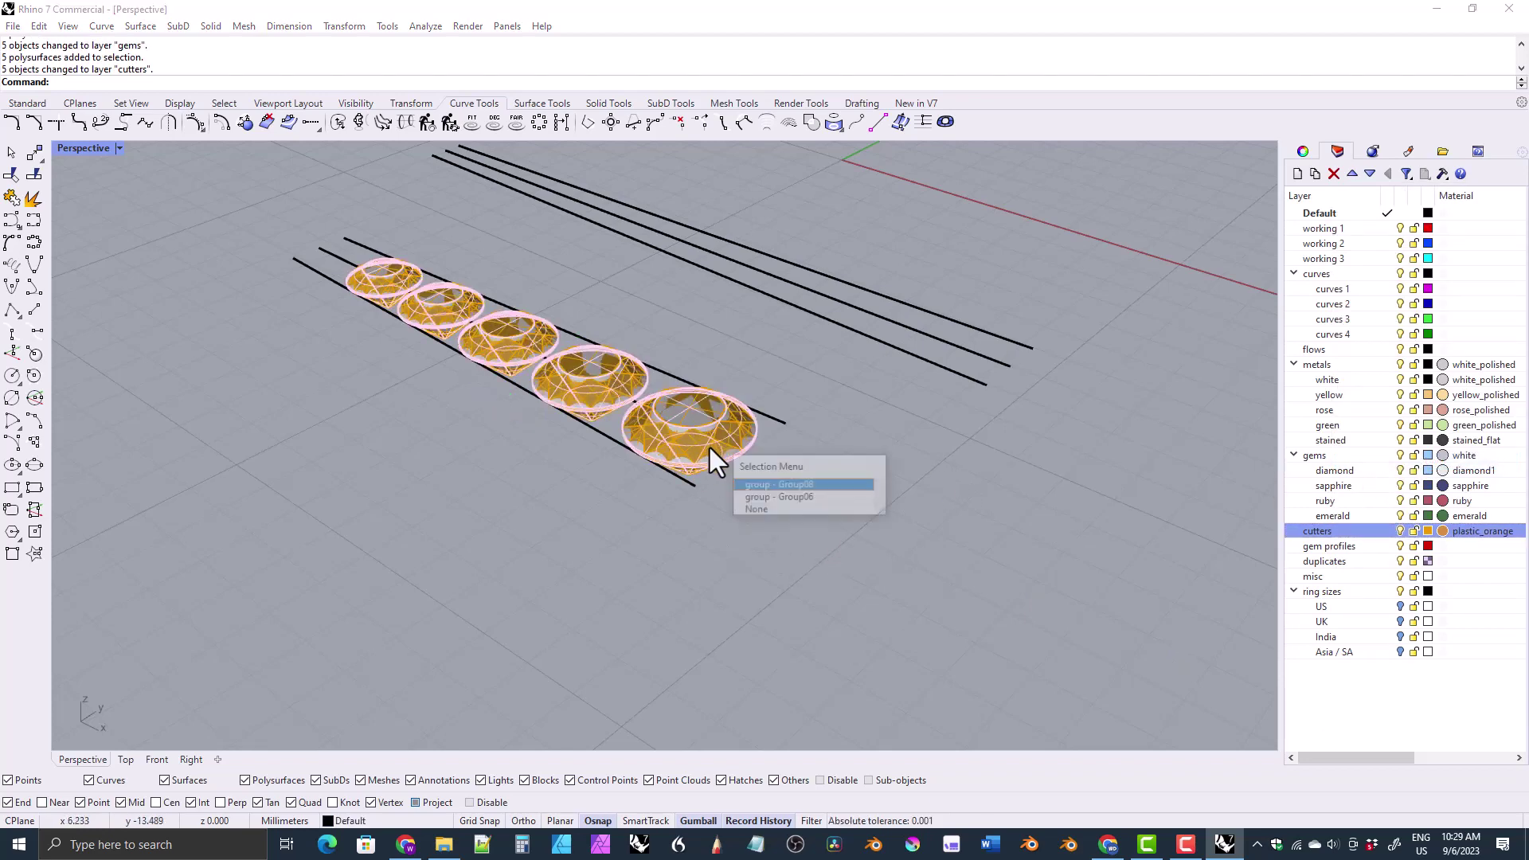
{"action": "left_click", "coordinate": [760, 498]}
{"action": "right_click", "coordinate": [1346, 470]}
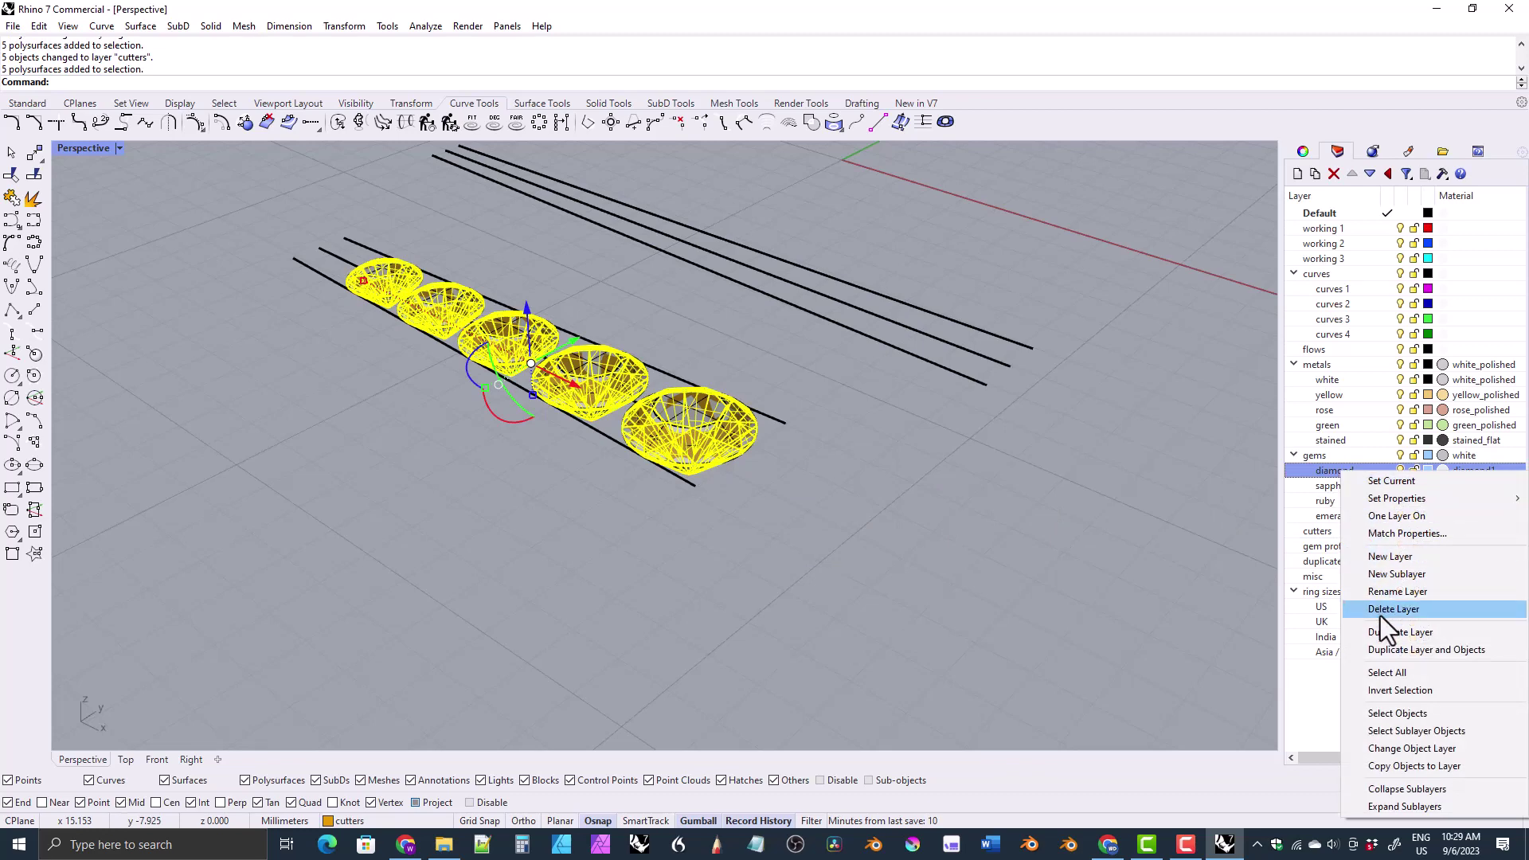
{"action": "left_click", "coordinate": [1386, 748]}
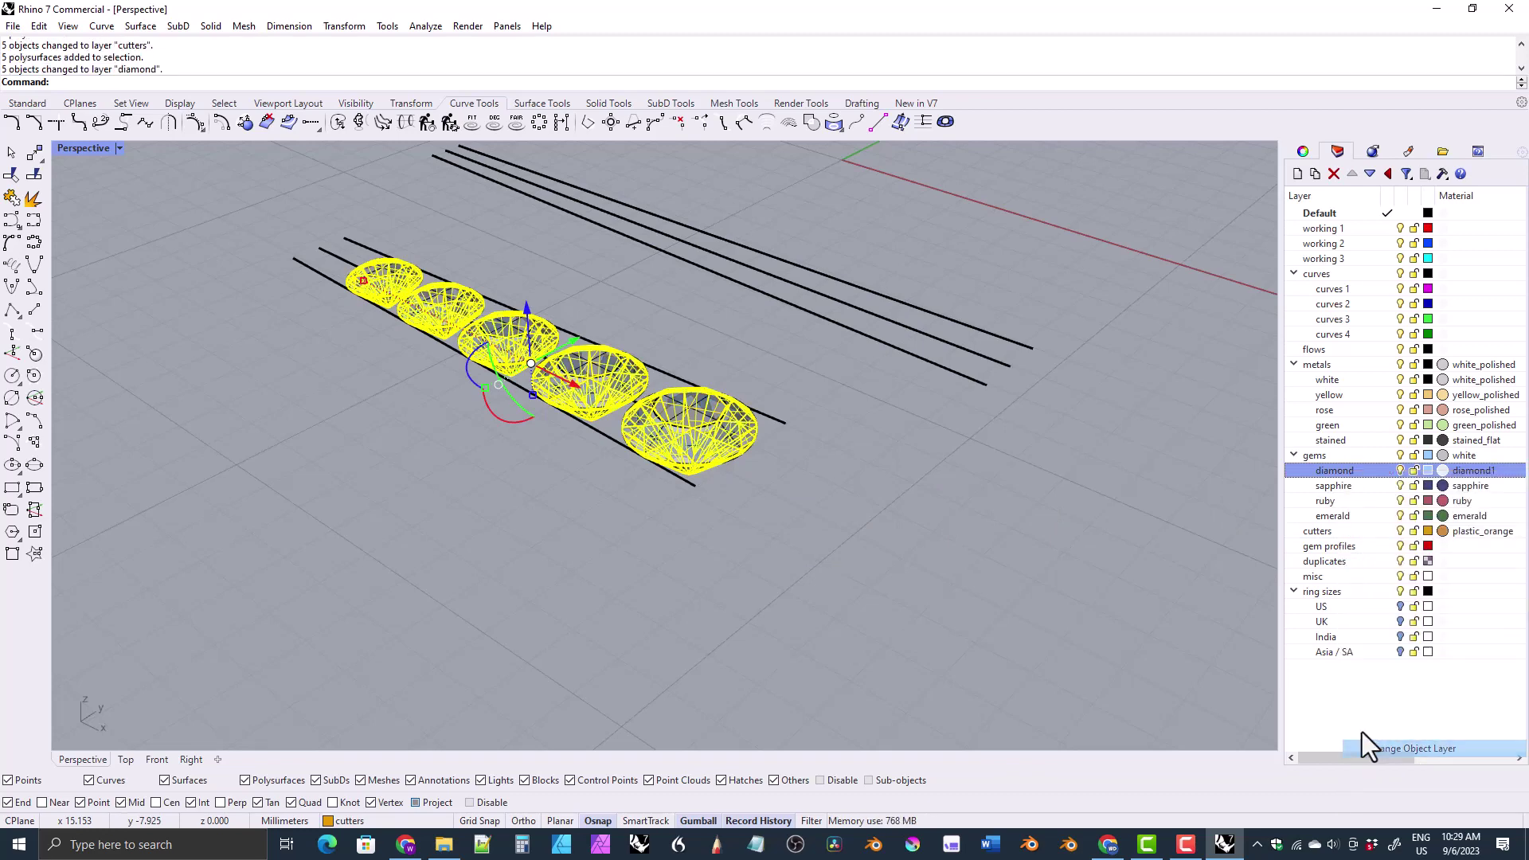
- Assign the overlapping group of five cutters to the cutters layer
{"action": "left_click", "coordinate": [678, 427]}
{"action": "left_click", "coordinate": [715, 483]}
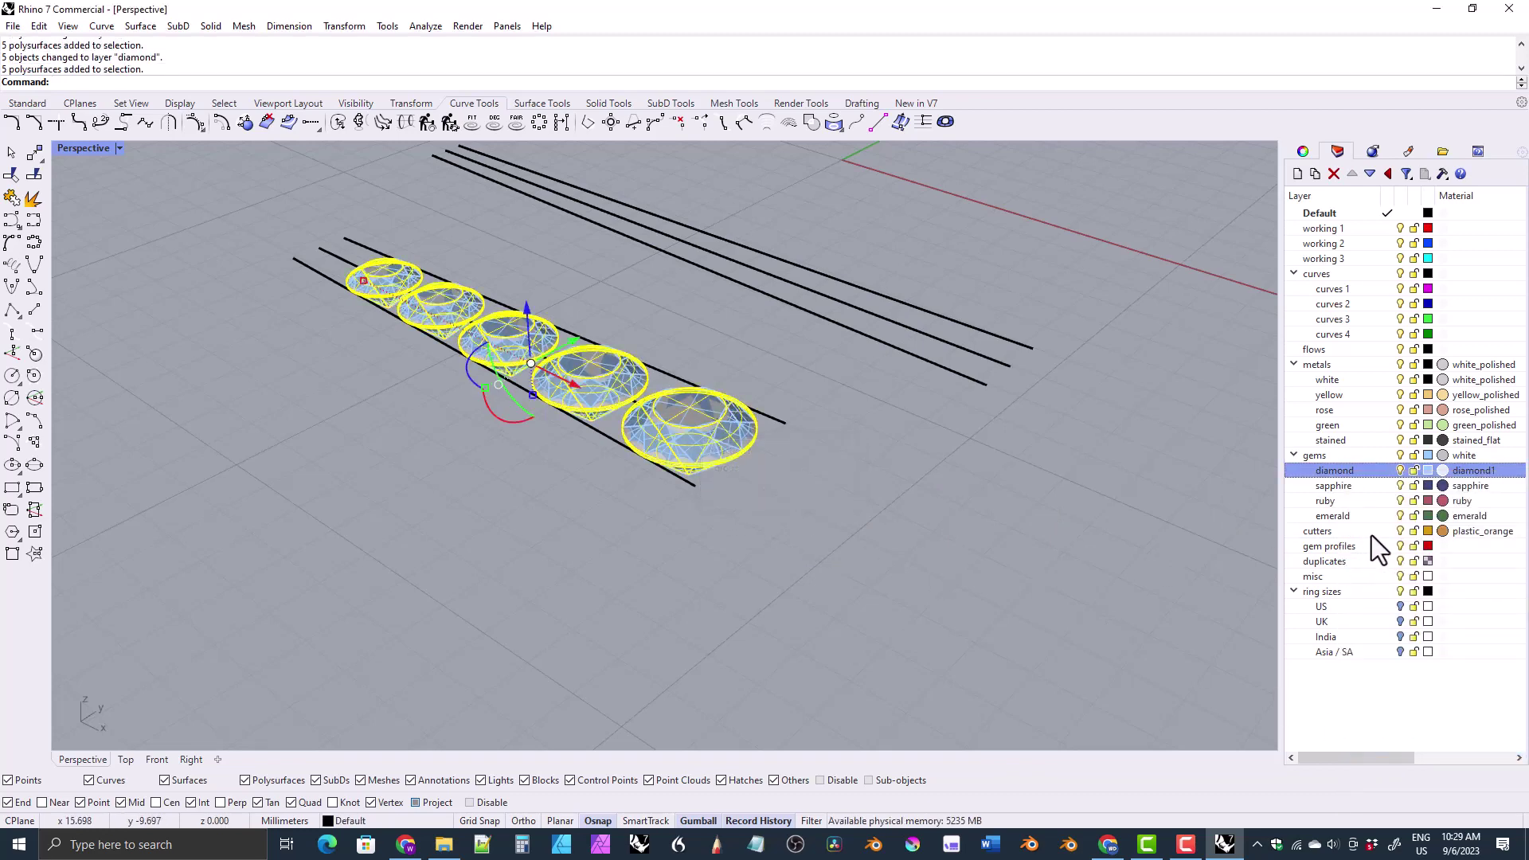
{"action": "left_click", "coordinate": [1344, 531]}
{"action": "right_click", "coordinate": [1344, 532]}
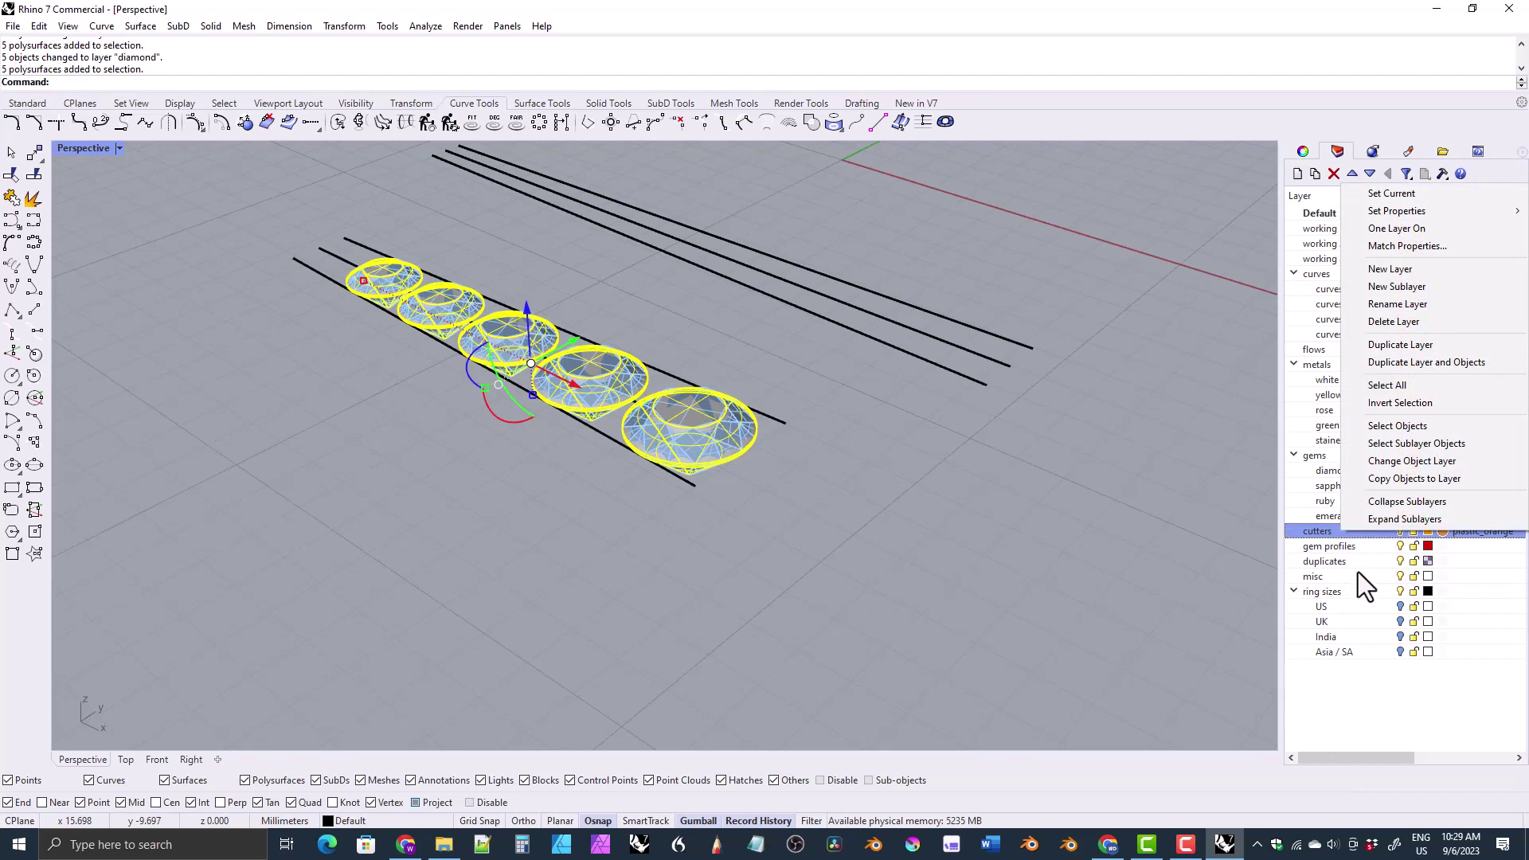
{"action": "left_click", "coordinate": [1374, 462]}
{"action": "left_click", "coordinate": [696, 542]}
{"action": "right_click_drag", "start_coordinate": [696, 542], "coordinate": [749, 561]}
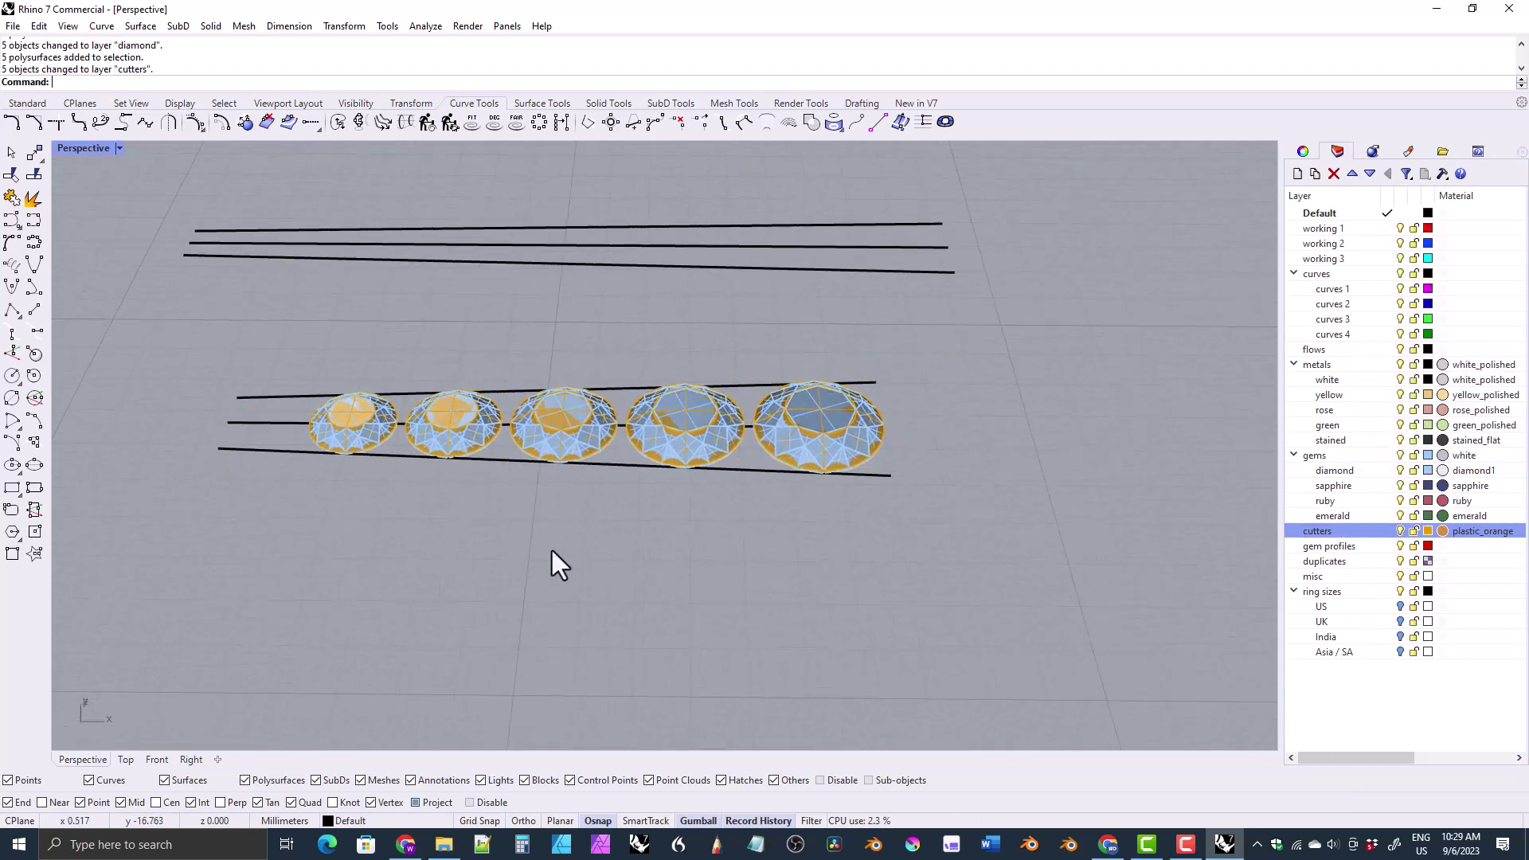
- Delete the three separate guide lines lying behind the row of gems
{"action": "left_click", "coordinate": [352, 426]}
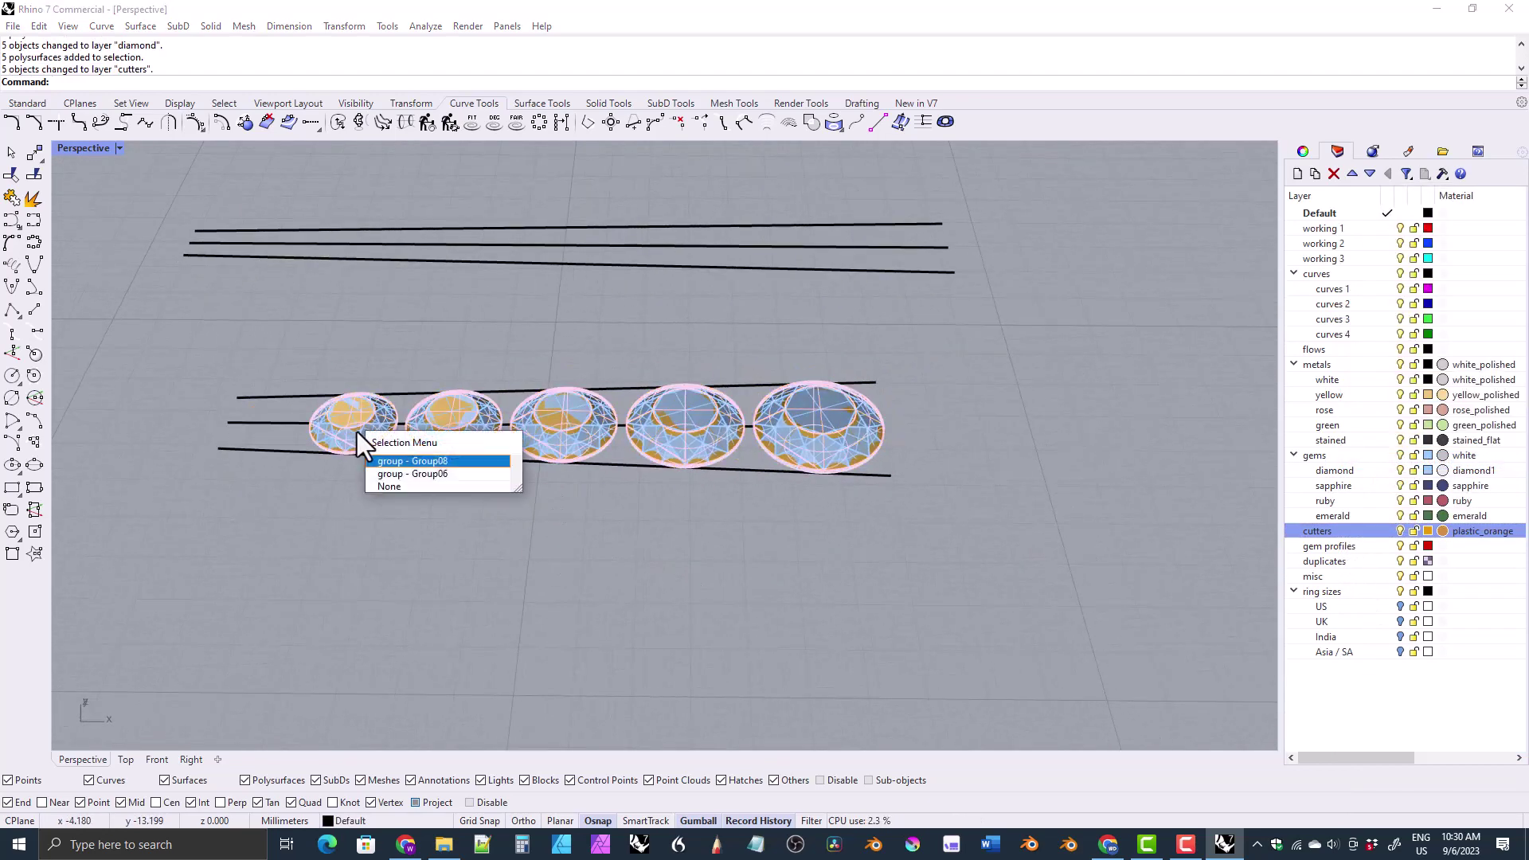
{"action": "left_click", "coordinate": [385, 459]}
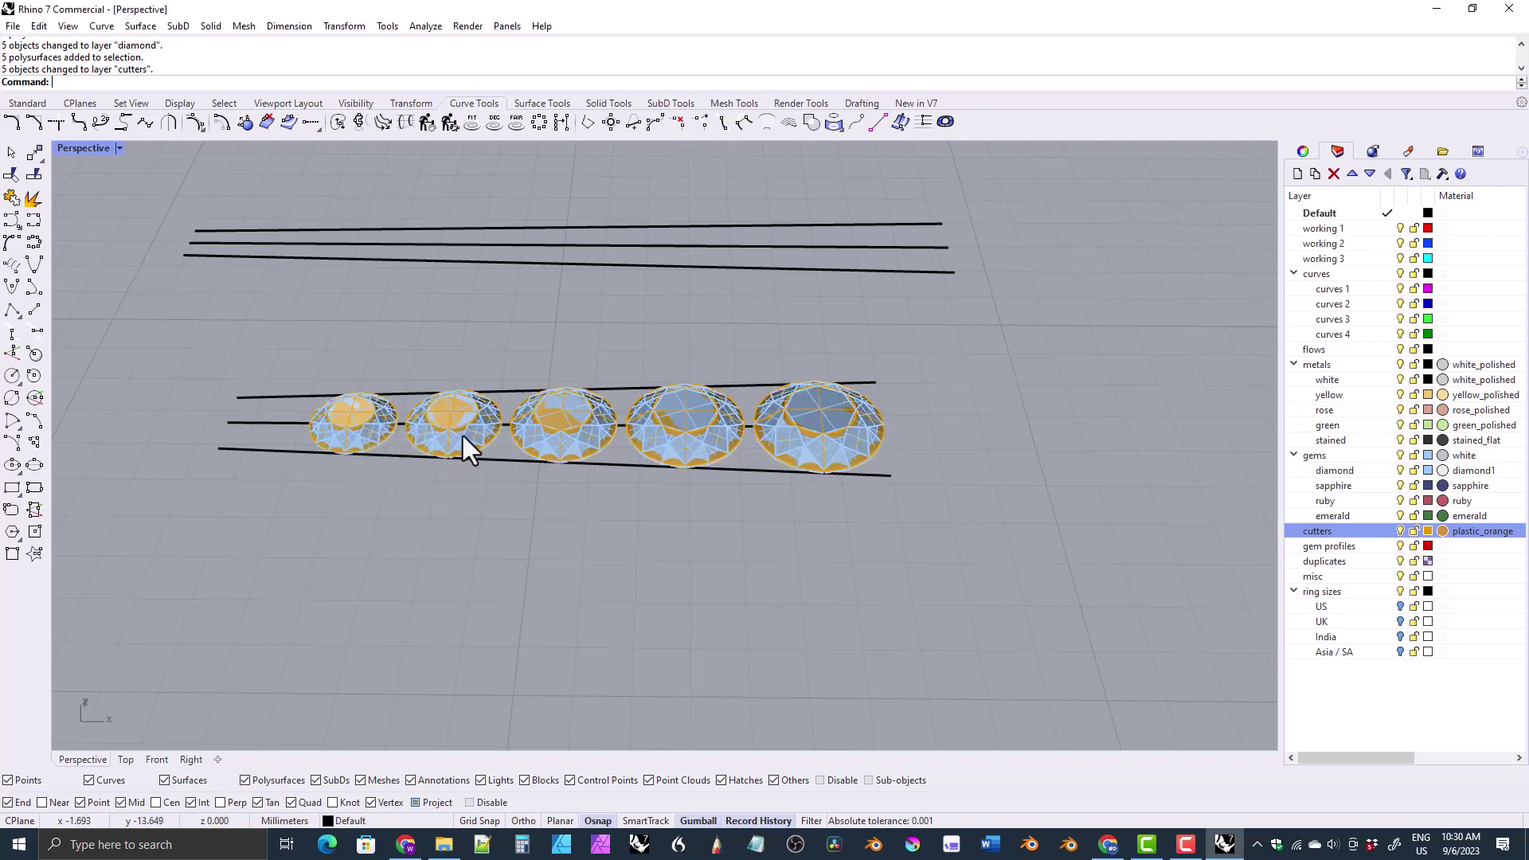
{"action": "mouse_move", "coordinate": [522, 492]}
{"action": "right_mouse_down"}
{"action": "mouse_move", "coordinate": [534, 448]}
{"action": "mouse_move", "coordinate": [550, 476]}
{"action": "mouse_move", "coordinate": [513, 472]}
{"action": "right_mouse_up"}
{"action": "left_click_drag", "start_coordinate": [764, 251], "coordinate": [548, 334]}
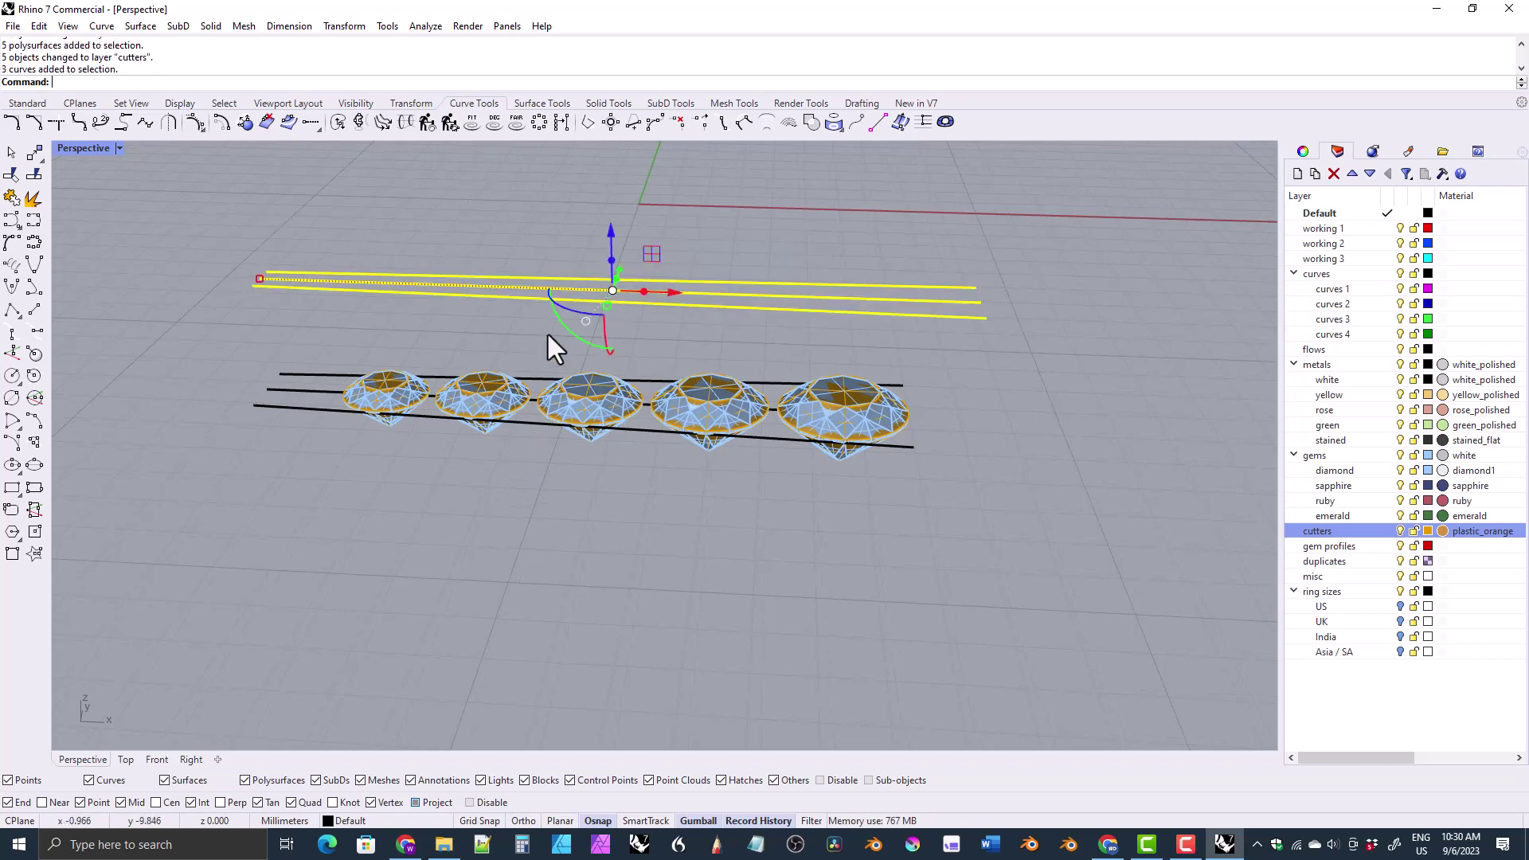
{"action": "key", "text": "Delete"}
- Hide the diamond layer so only the cutters and their guide lines are displayed
{"action": "right_click_drag", "start_coordinate": [547, 335], "coordinate": [428, 514]}
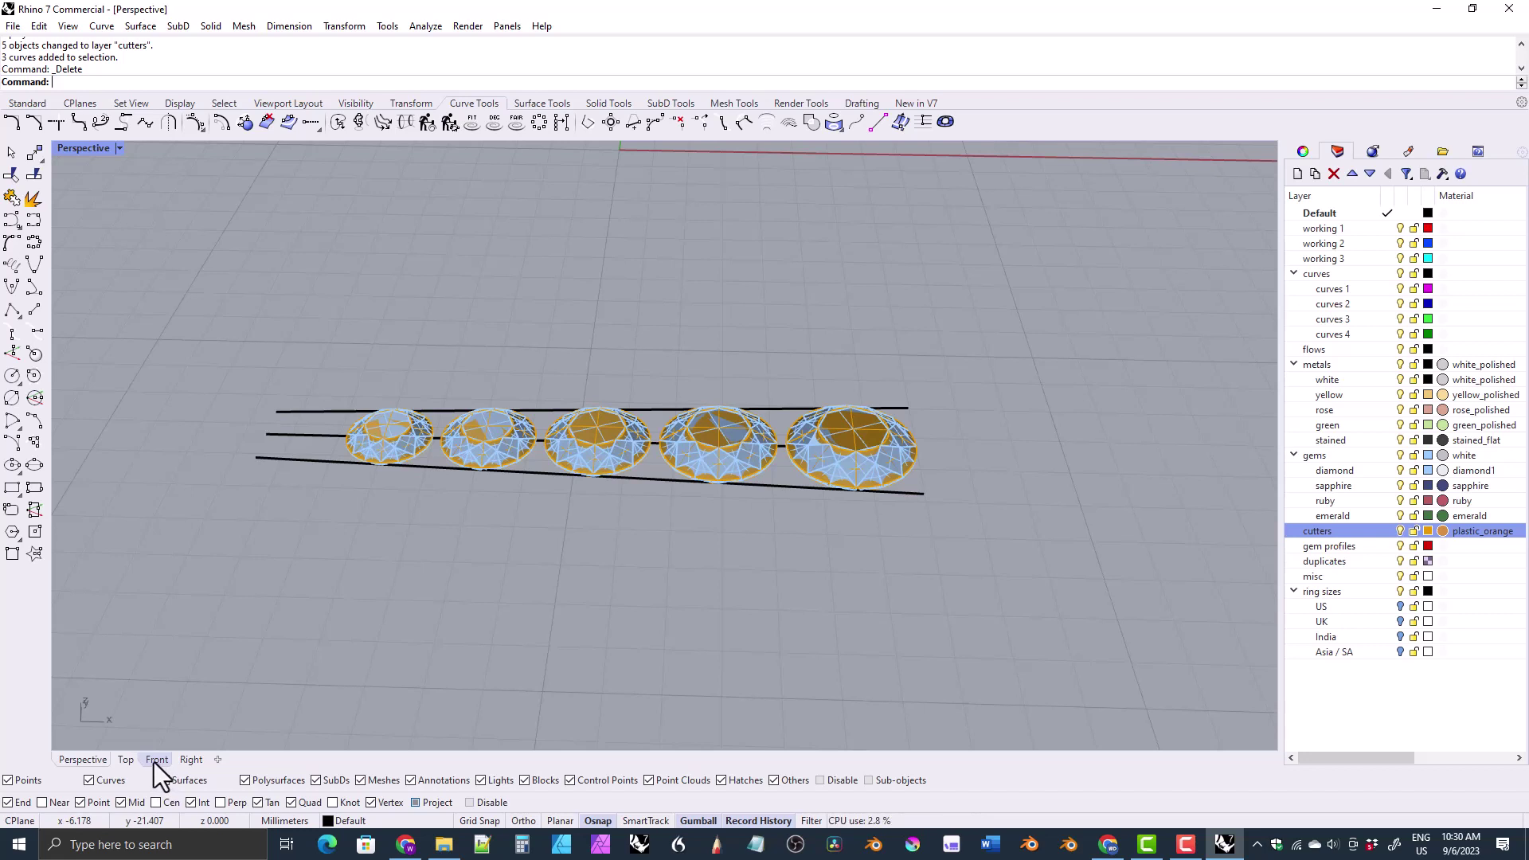
{"action": "left_click", "coordinate": [1398, 469]}
{"action": "right_click_drag", "start_coordinate": [549, 446], "coordinate": [226, 673]}
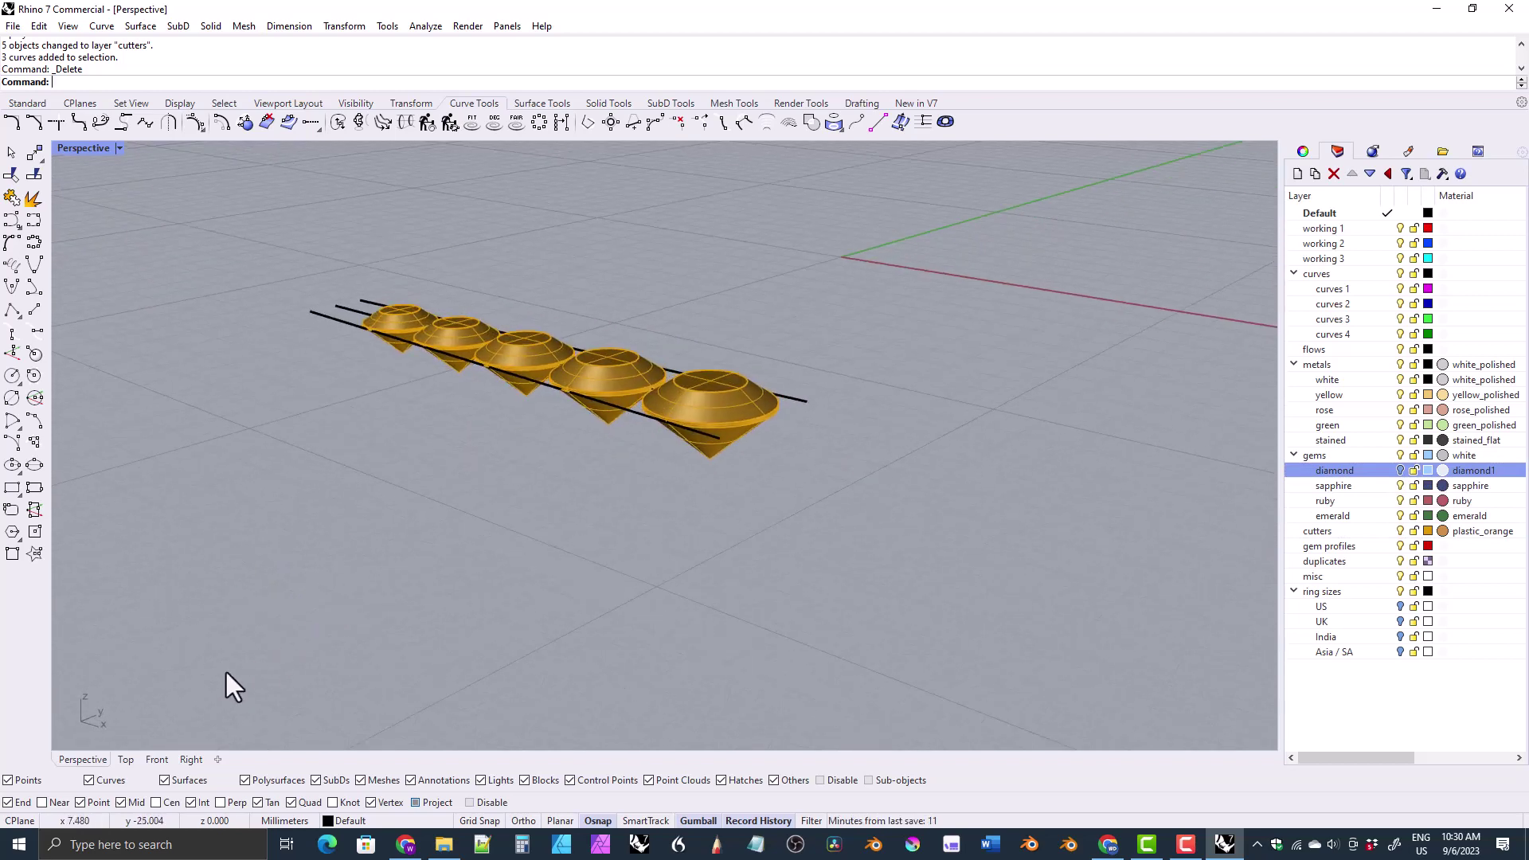
- In the Front view, move the three remaining guide lines to the working 1 layer and hide that layer
{"action": "left_click", "coordinate": [157, 759]}
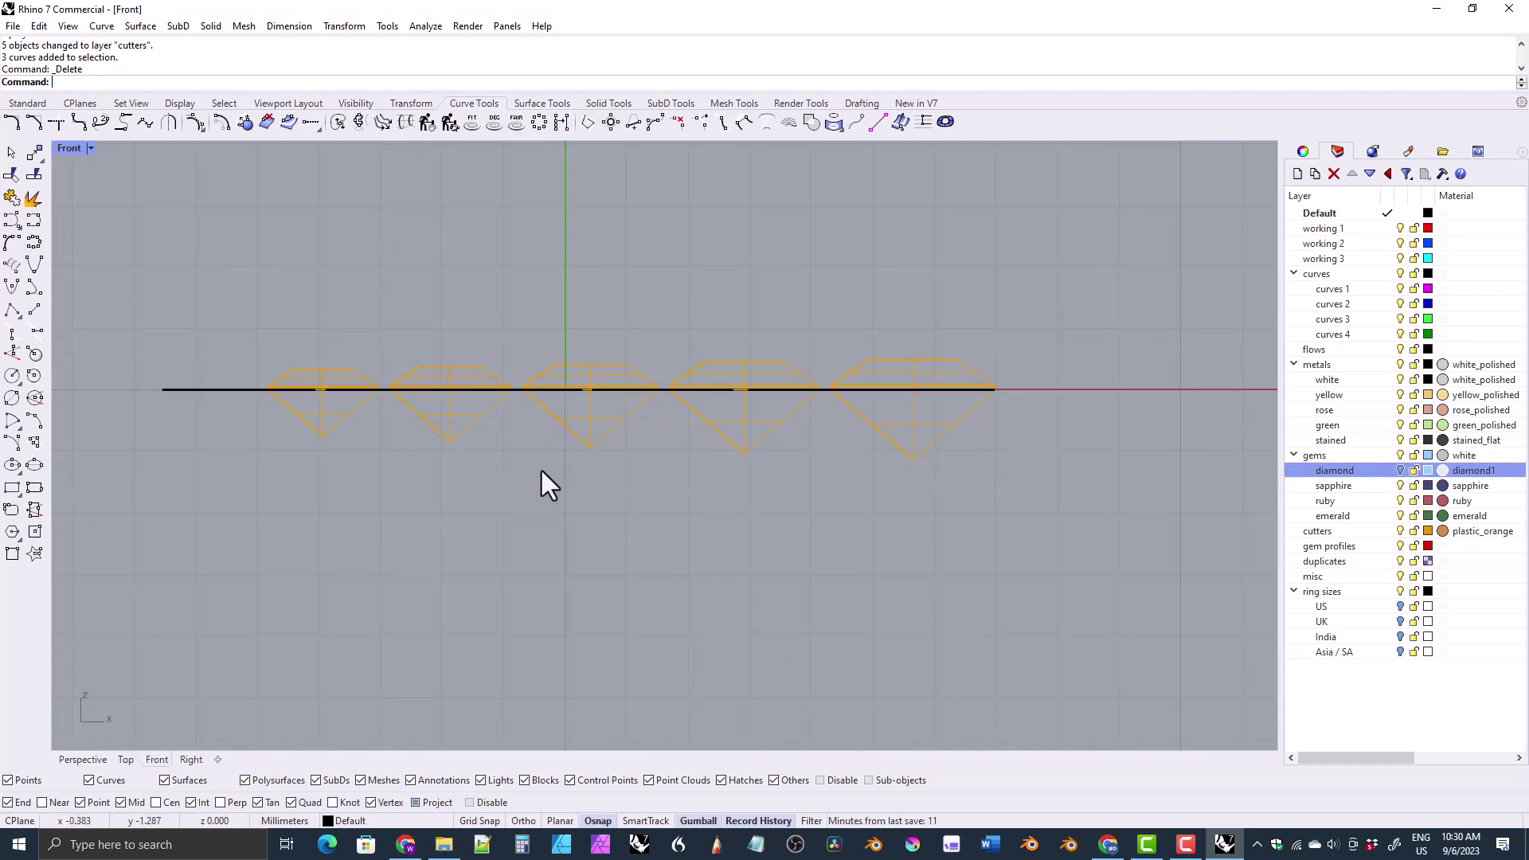
{"action": "left_click_drag", "start_coordinate": [228, 446], "coordinate": [189, 349]}
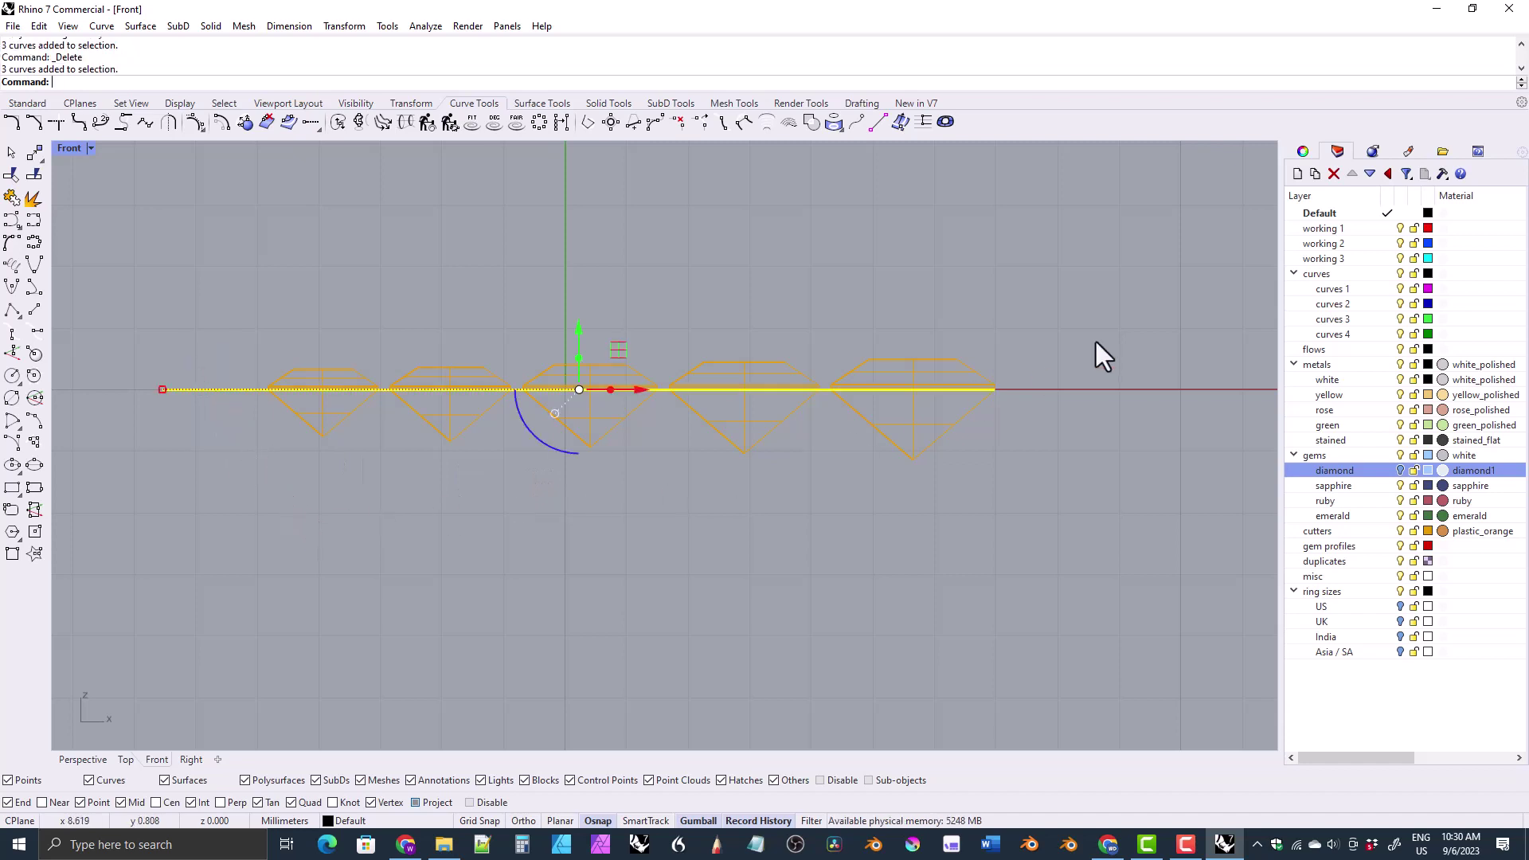
{"action": "right_click", "coordinate": [1339, 228]}
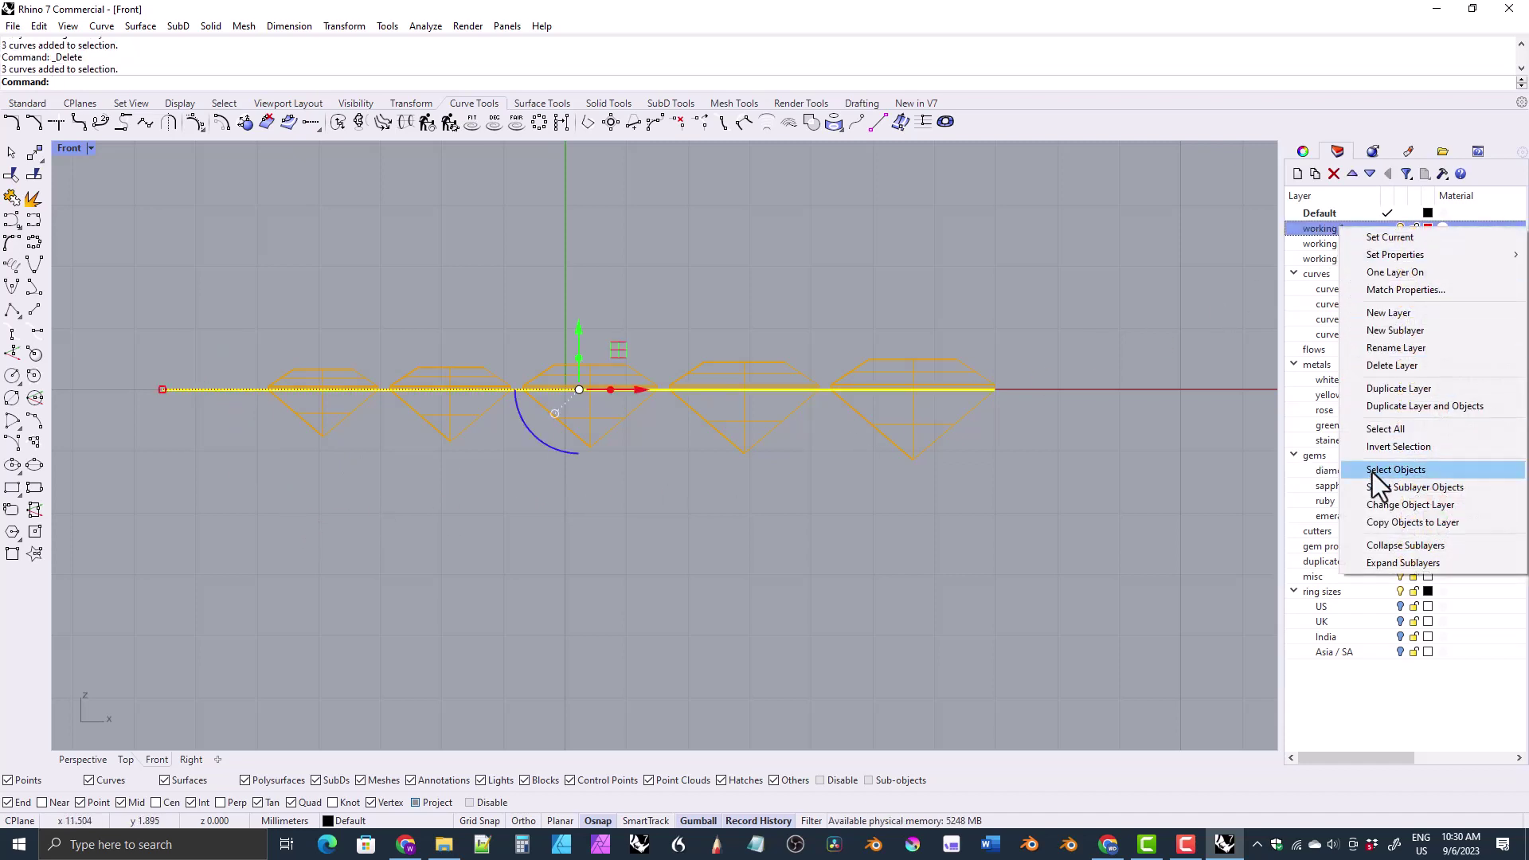
{"action": "left_click", "coordinate": [1376, 506]}
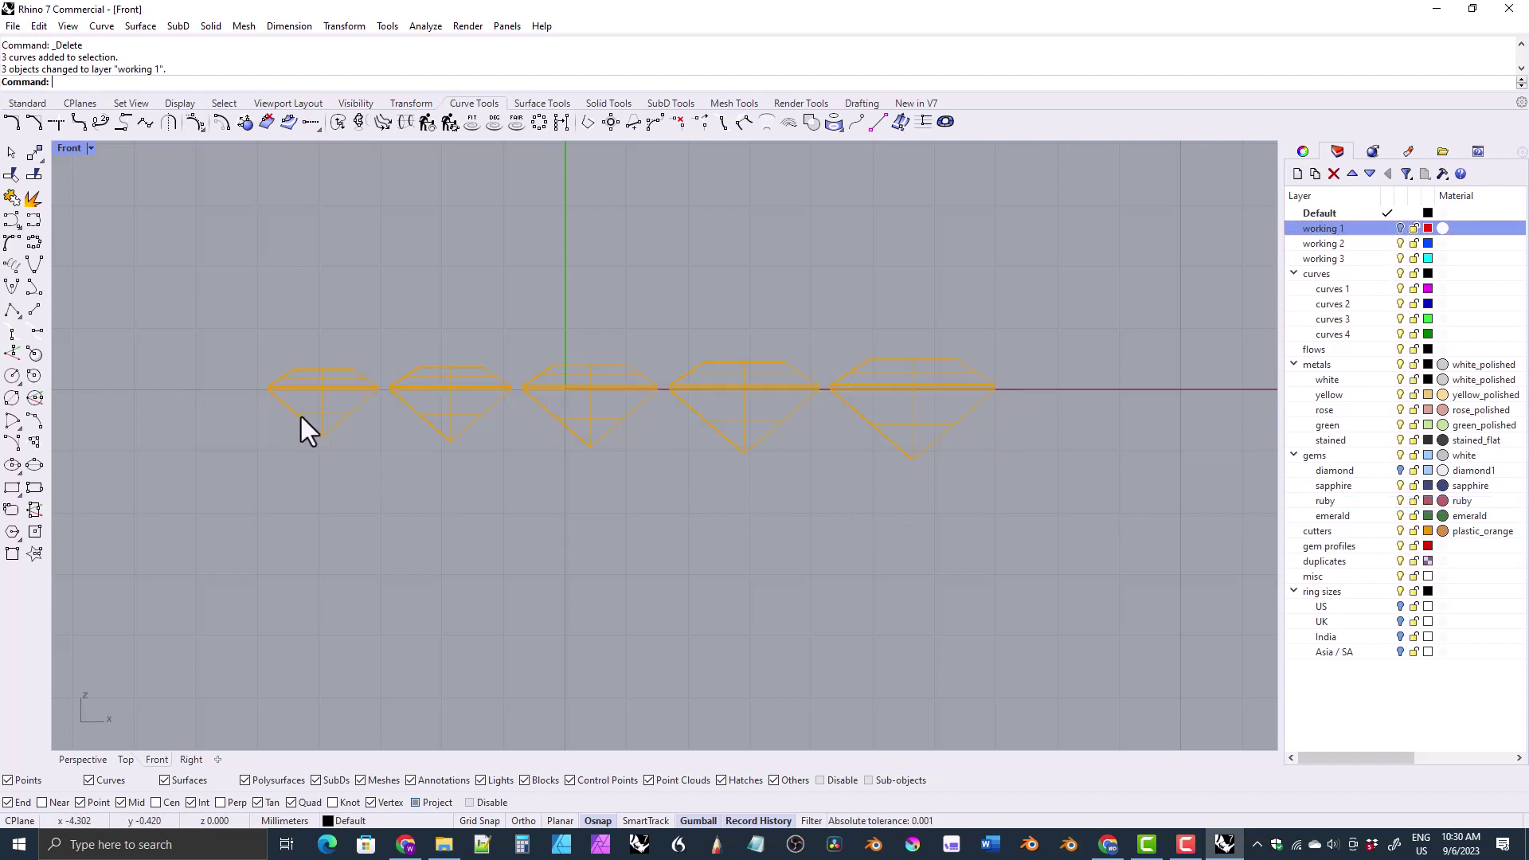
- Duplicate the lower girdle edges of the two smallest cutters as curves with DupEdge
{"action": "scroll", "coordinate": [300, 415], "scroll_direction": "up", "scroll_amount": 2}
{"action": "right_click_drag", "start_coordinate": [284, 398], "coordinate": [423, 411]}
{"action": "scroll", "coordinate": [174, 388], "scroll_direction": "up", "scroll_amount": 1}
{"action": "scroll", "coordinate": [178, 390], "scroll_direction": "up", "scroll_amount": 1}
{"action": "scroll", "coordinate": [232, 398], "scroll_direction": "up", "scroll_amount": 3}
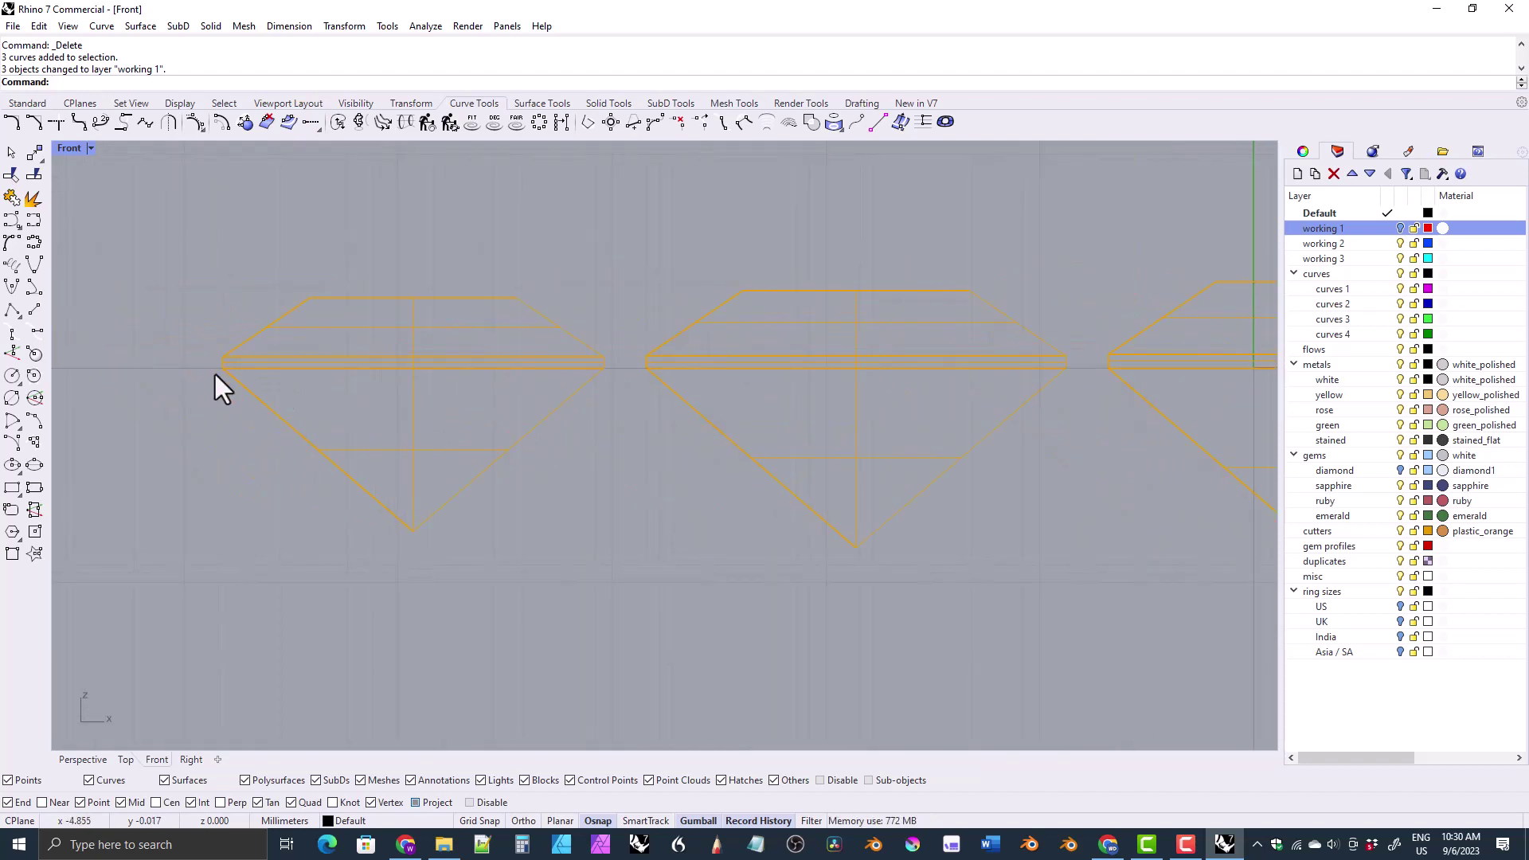
{"action": "left_click_drag", "start_coordinate": [197, 367], "coordinate": [1035, 402]}
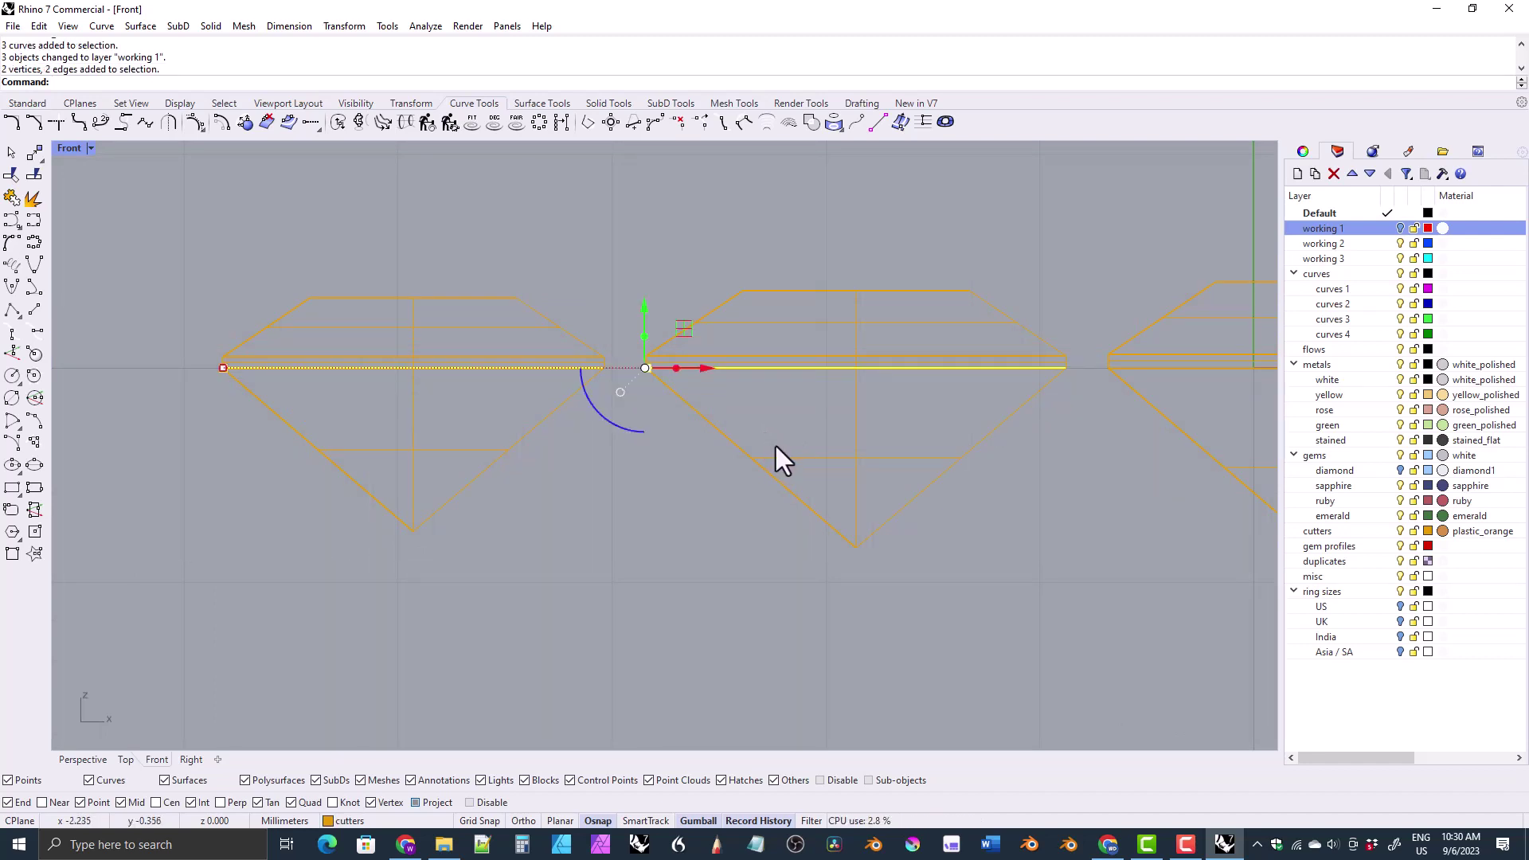
{"action": "right_click_drag", "start_coordinate": [814, 439], "coordinate": [726, 438]}
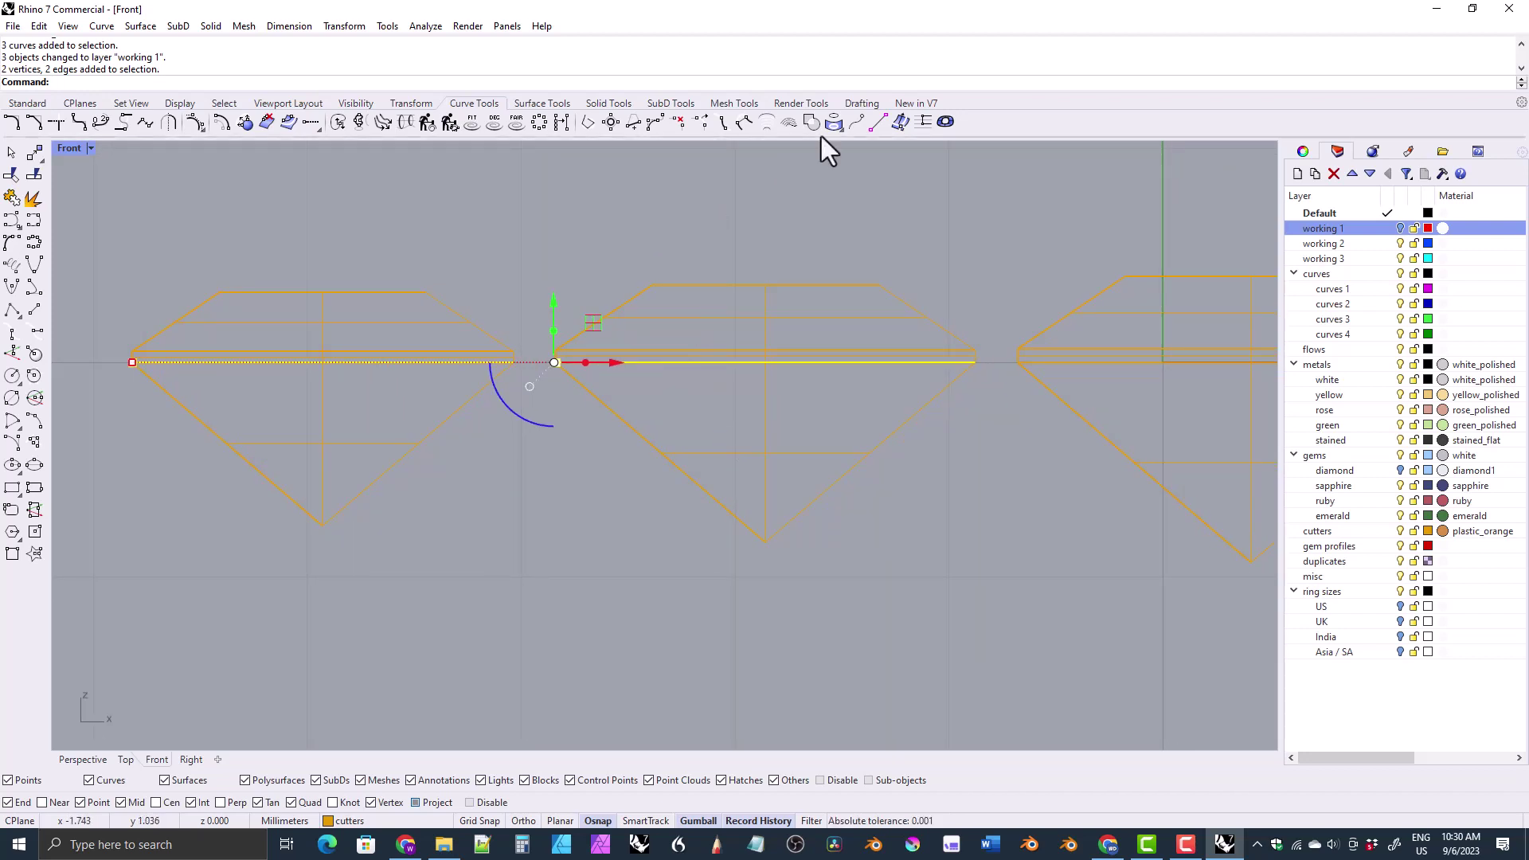
{"action": "left_click", "coordinate": [841, 129]}
{"action": "left_click", "coordinate": [879, 155]}
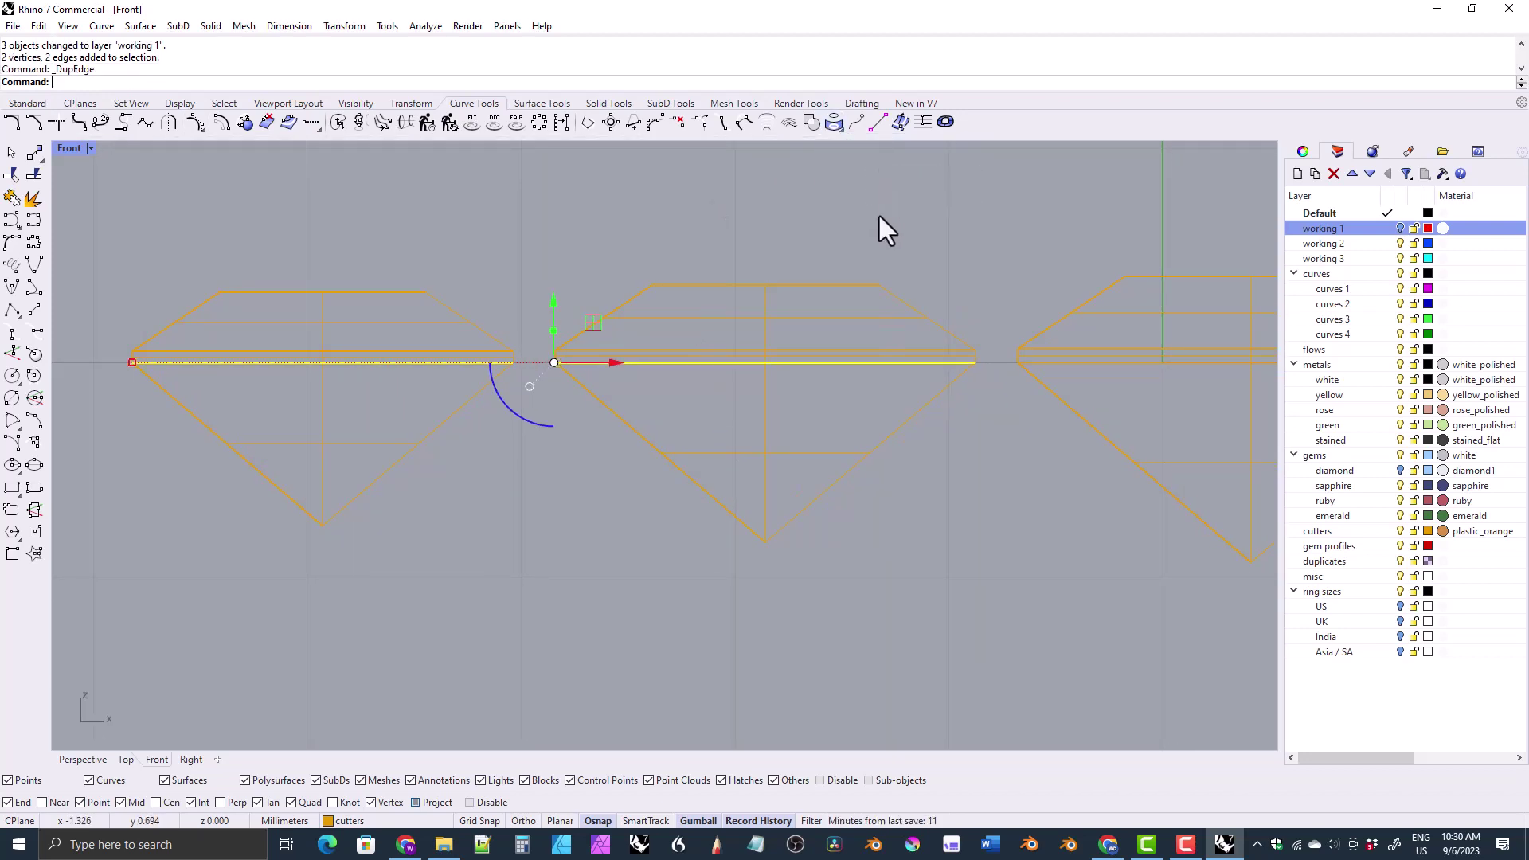
{"action": "right_click", "coordinate": [867, 255]}
- Duplicate the lower girdle edges of the third and fourth cutters as curves, selecting only those two edges
{"action": "scroll", "coordinate": [853, 338], "scroll_direction": "down", "scroll_amount": 3}
{"action": "right_click_drag", "start_coordinate": [853, 338], "coordinate": [454, 404]}
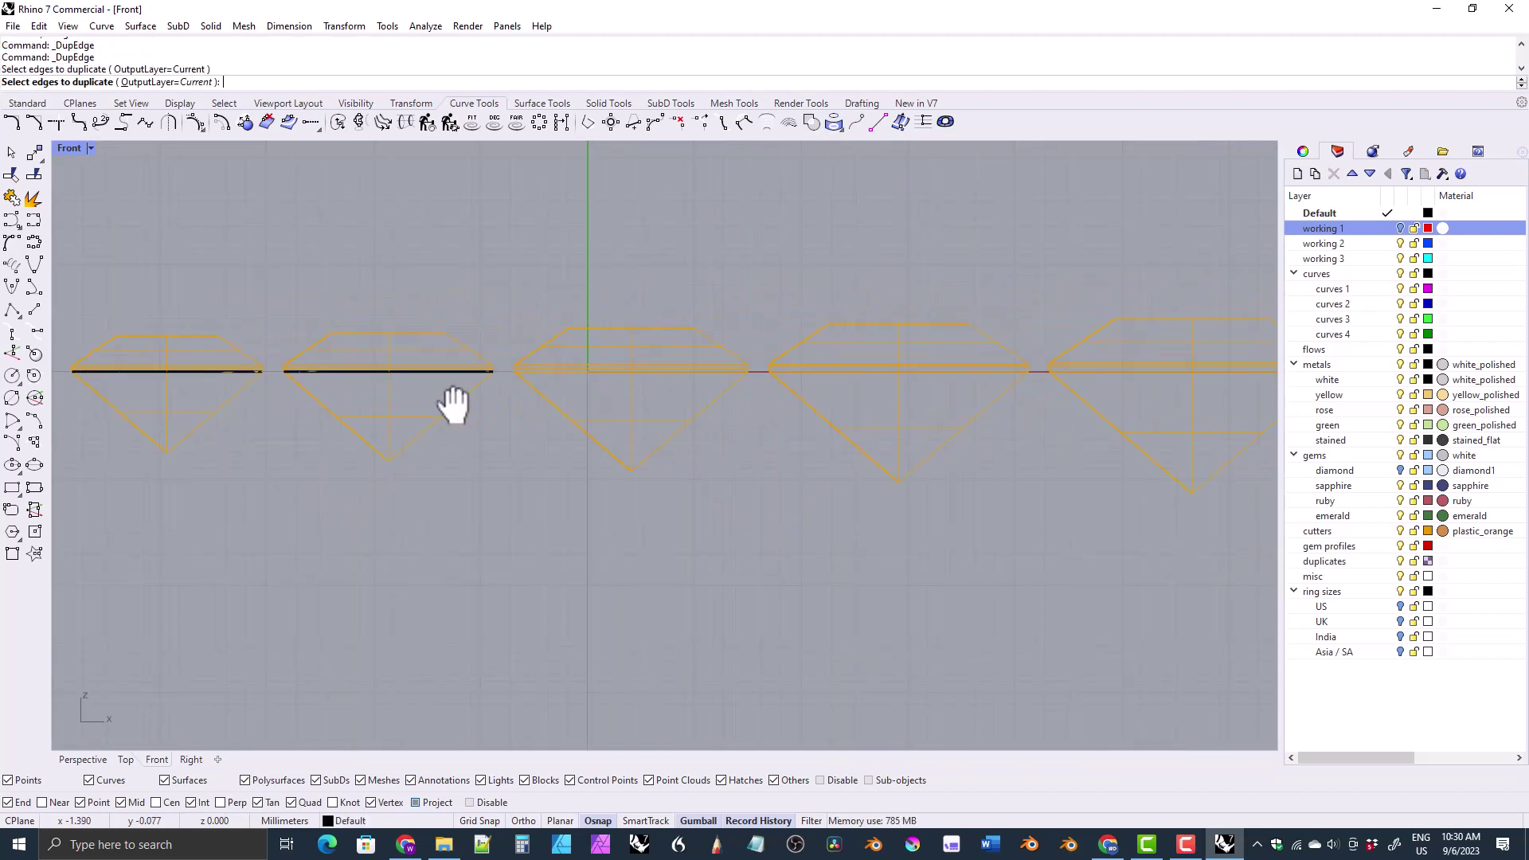
{"action": "scroll", "coordinate": [604, 369], "scroll_direction": "up", "scroll_amount": 3}
{"action": "right_click_drag", "start_coordinate": [605, 369], "coordinate": [434, 391]}
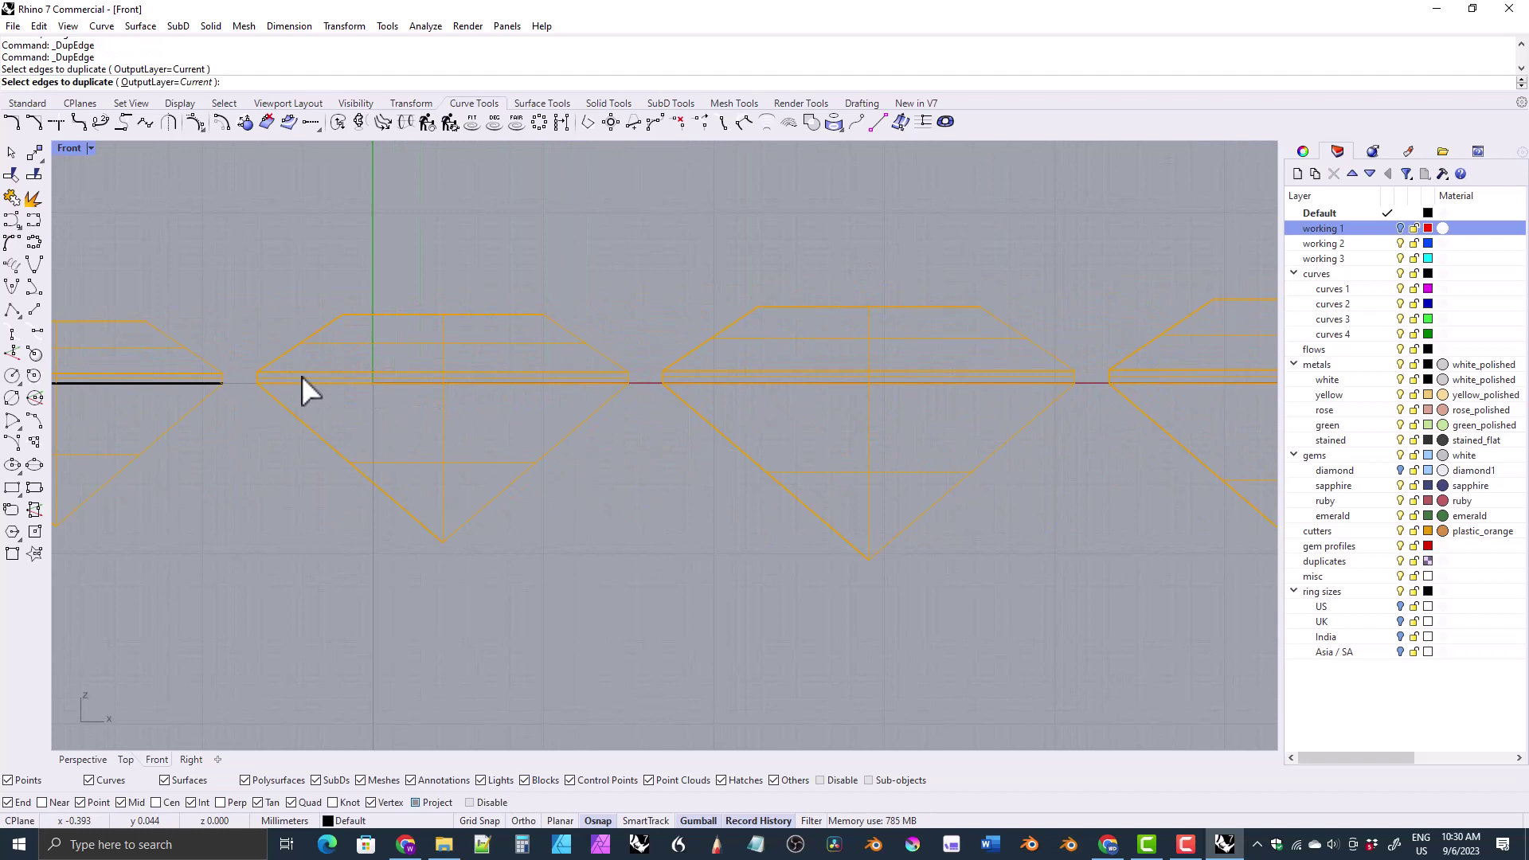
{"action": "right_click", "coordinate": [252, 377]}
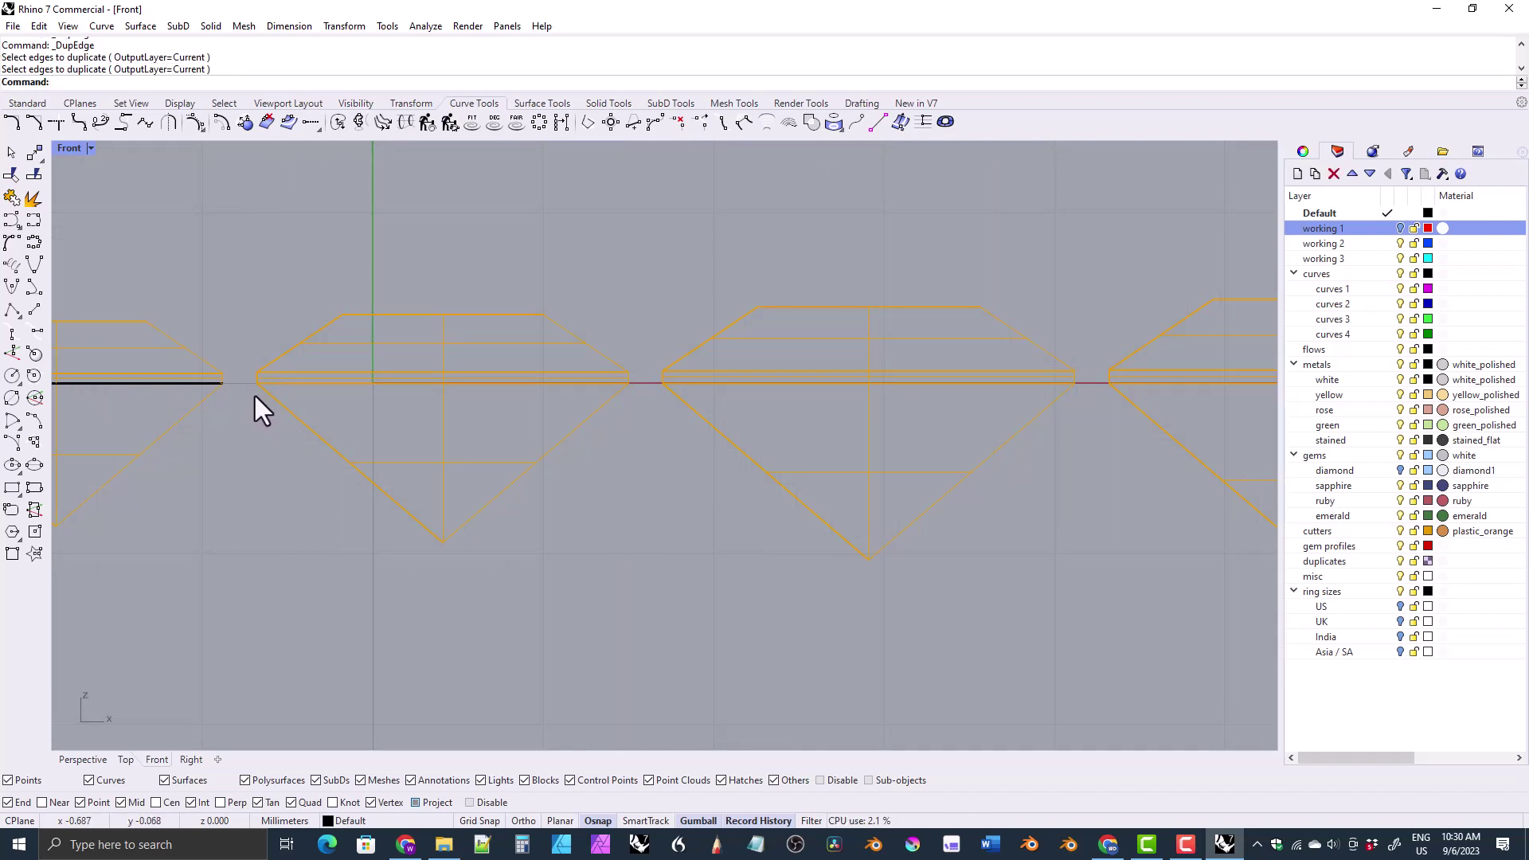
{"action": "left_click_drag", "start_coordinate": [245, 380], "coordinate": [1091, 410]}
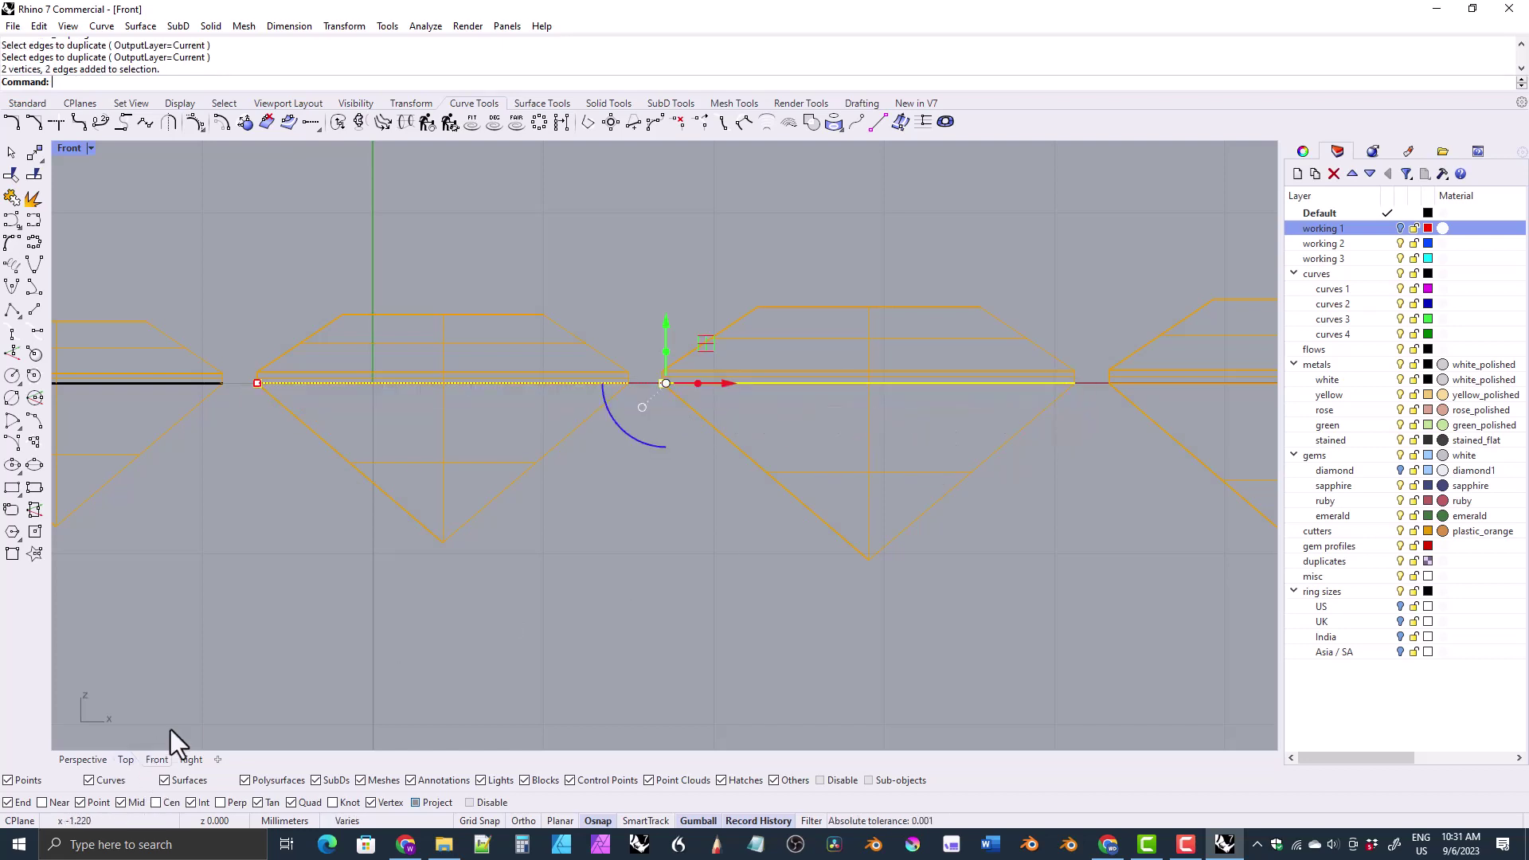
{"action": "left_click", "coordinate": [245, 381]}
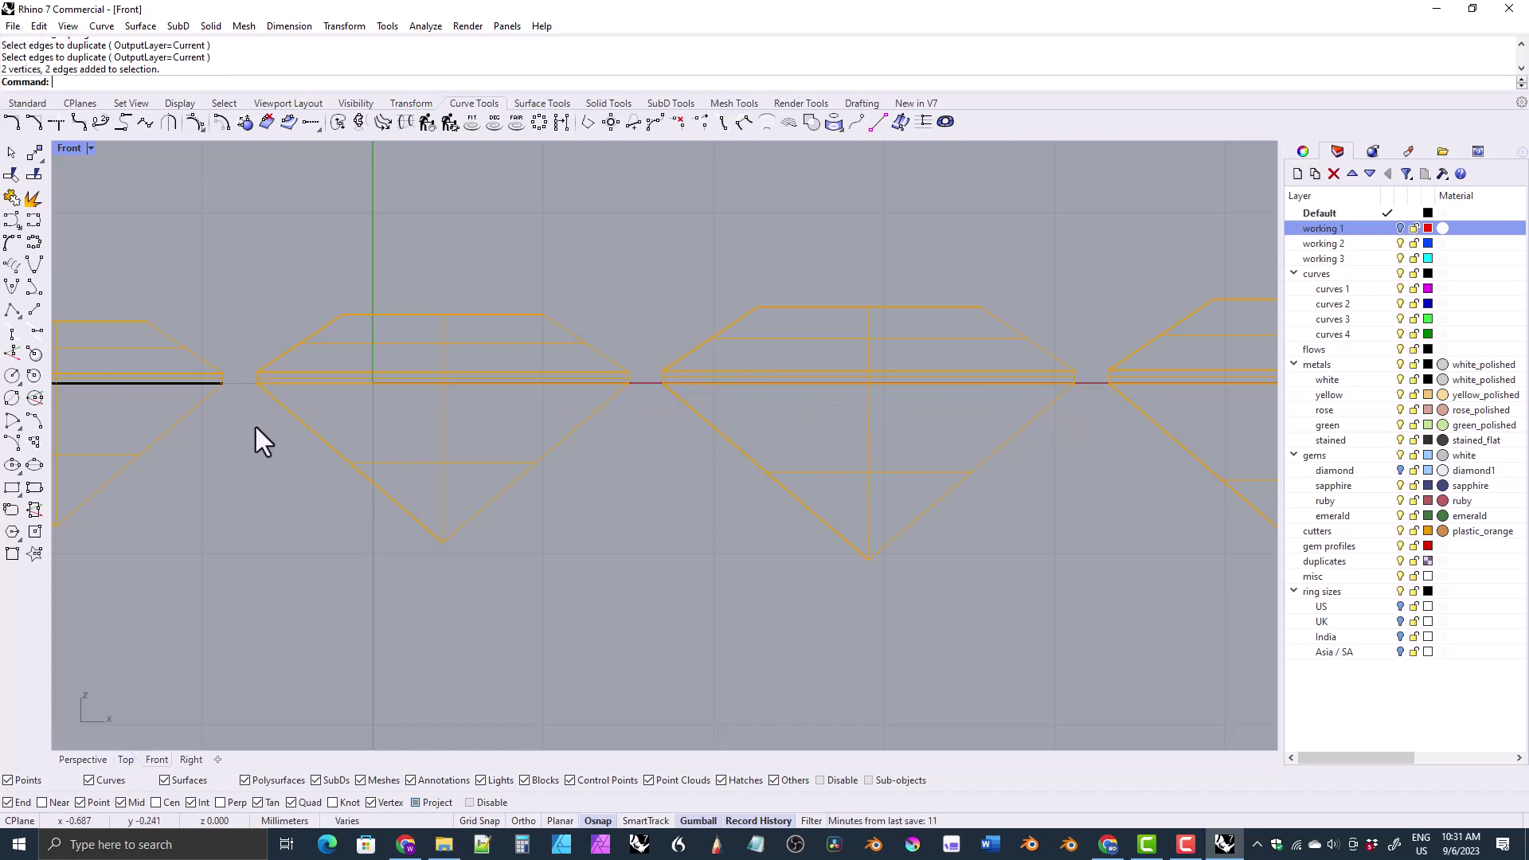
{"action": "left_click", "coordinate": [259, 384]}
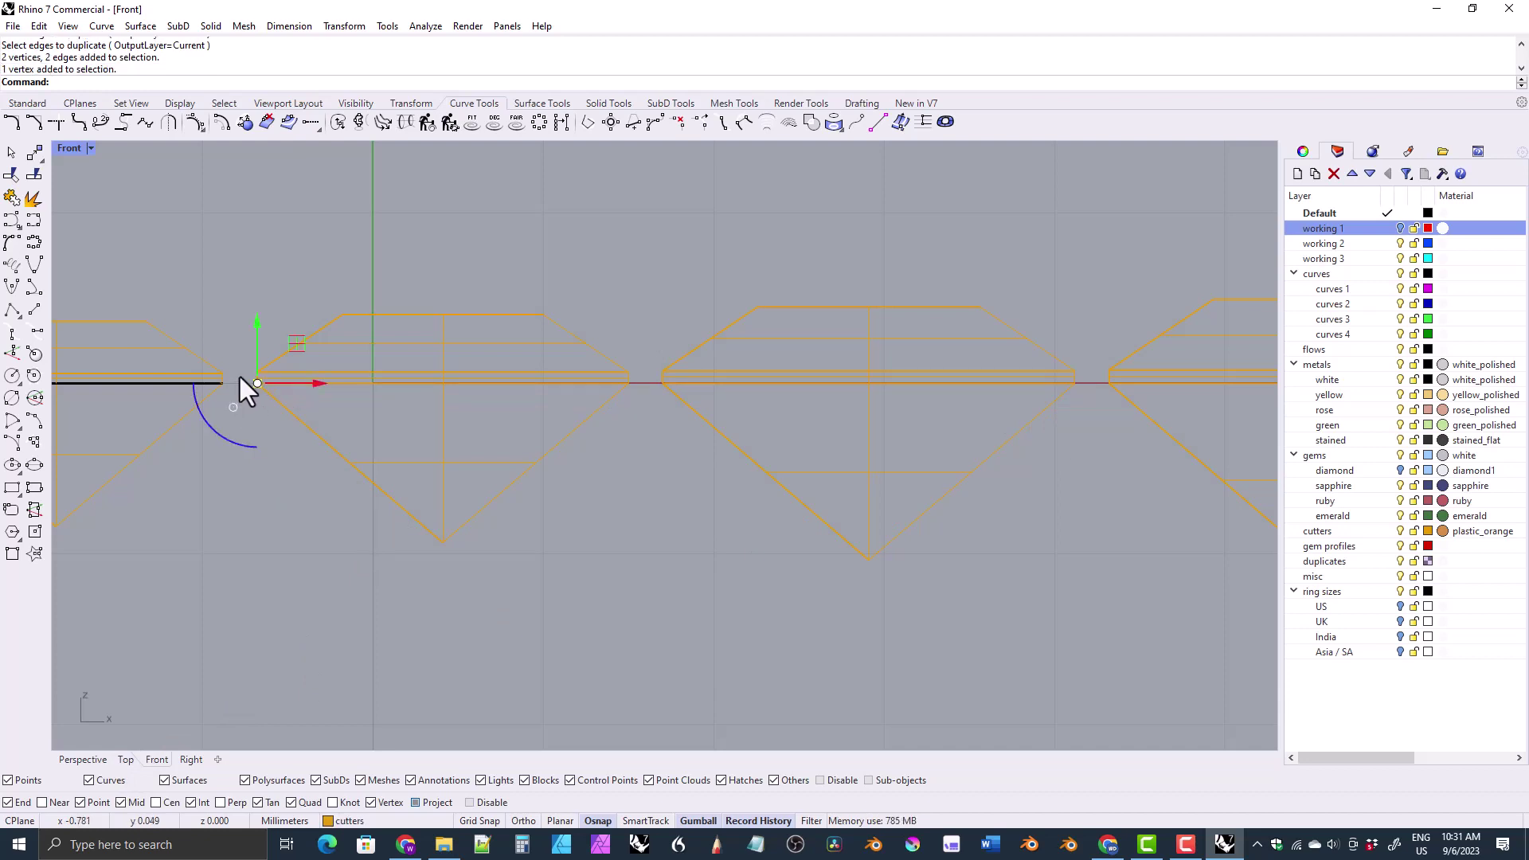
{"action": "left_click", "coordinate": [277, 426]}
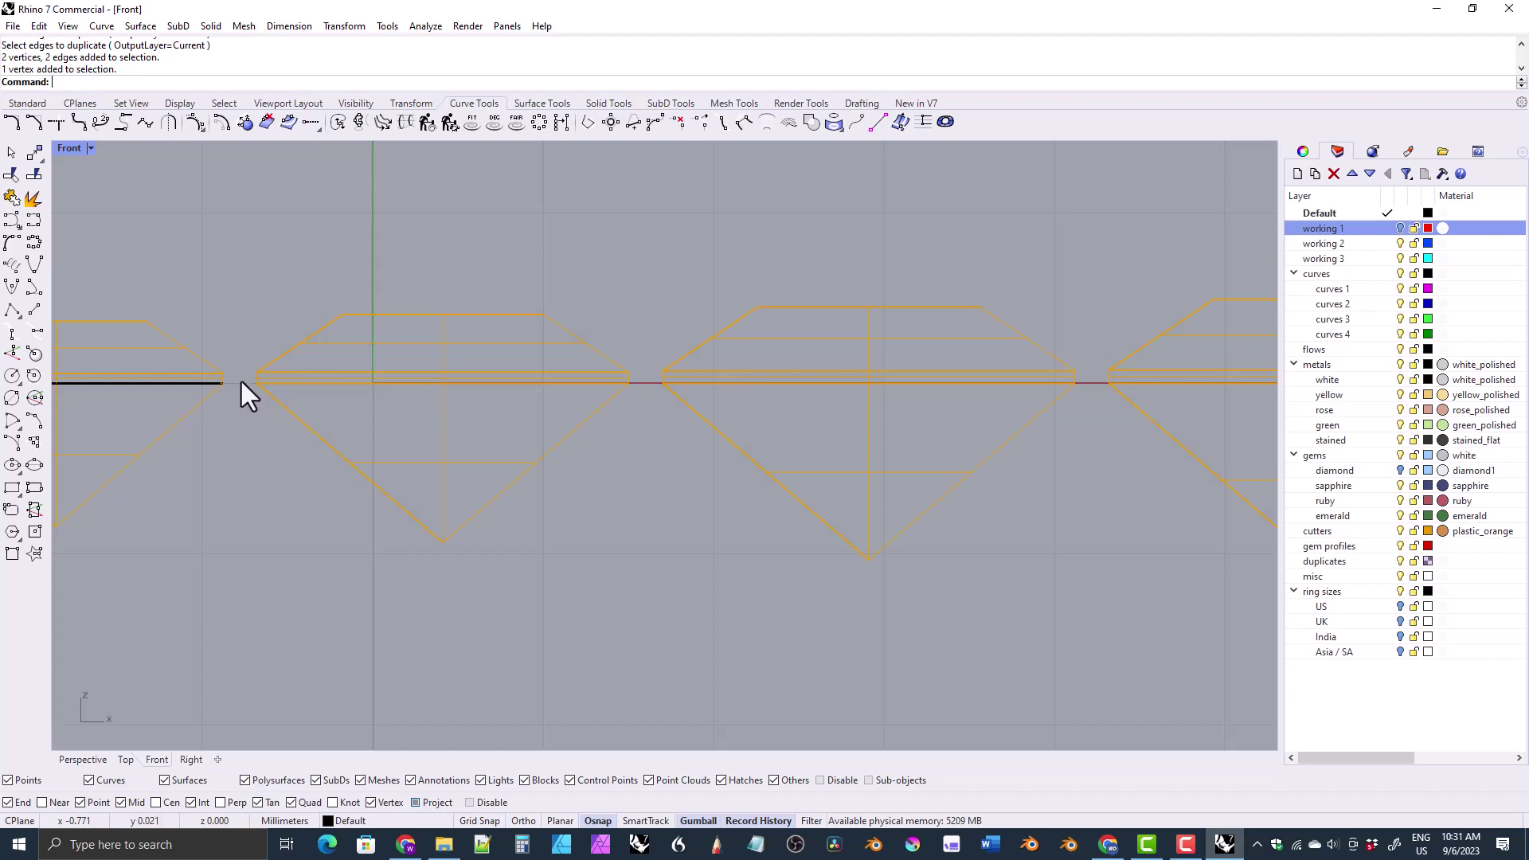
{"action": "left_click_drag", "start_coordinate": [241, 380], "coordinate": [1032, 398]}
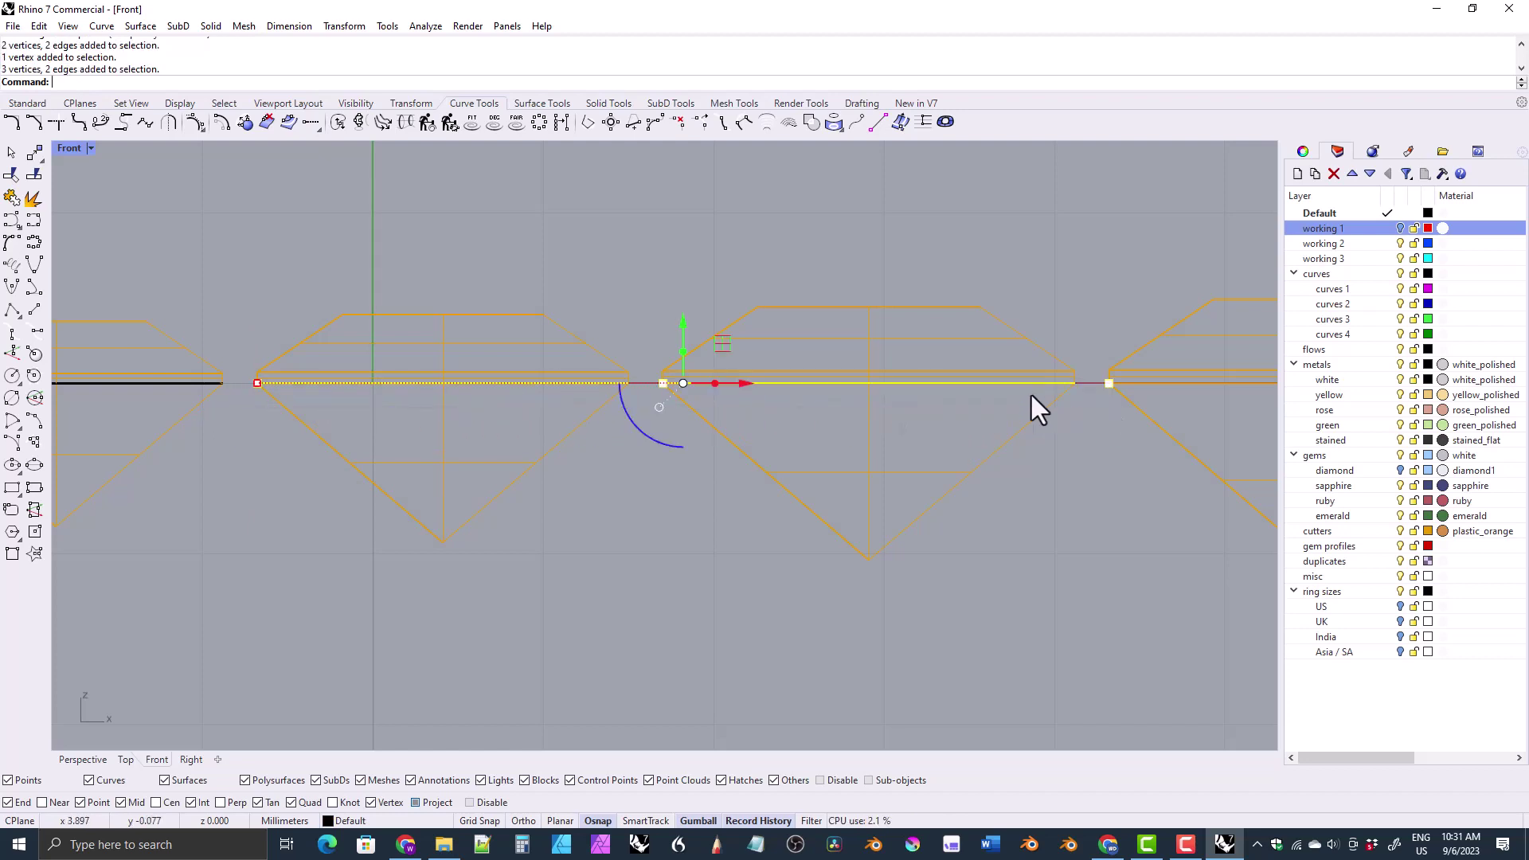
{"action": "left_click", "coordinate": [1077, 418]}
{"action": "left_click_drag", "start_coordinate": [241, 380], "coordinate": [1078, 417]}
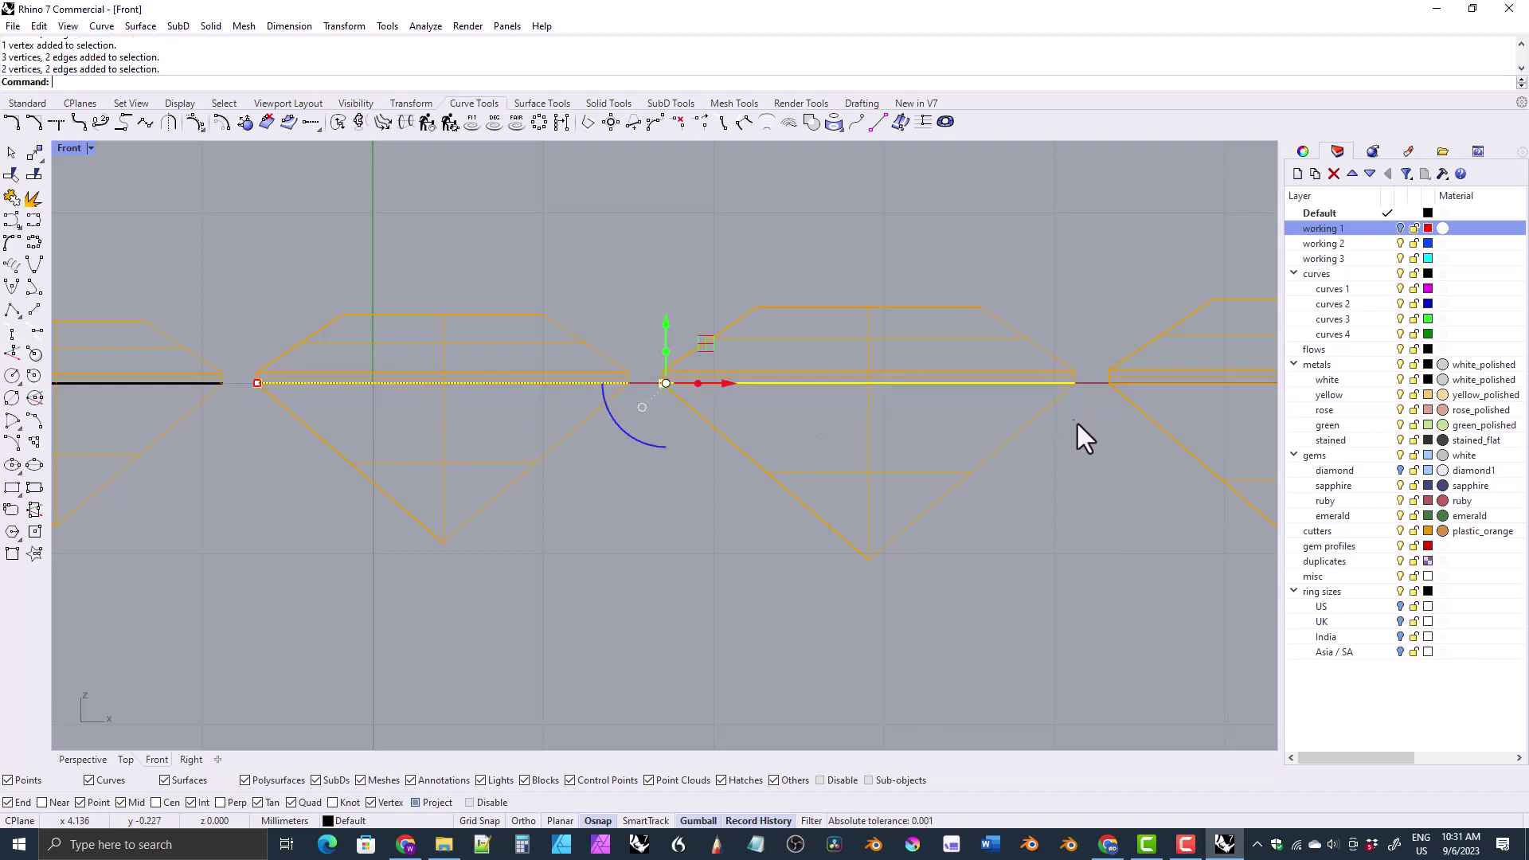
{"action": "left_click", "coordinate": [841, 129]}
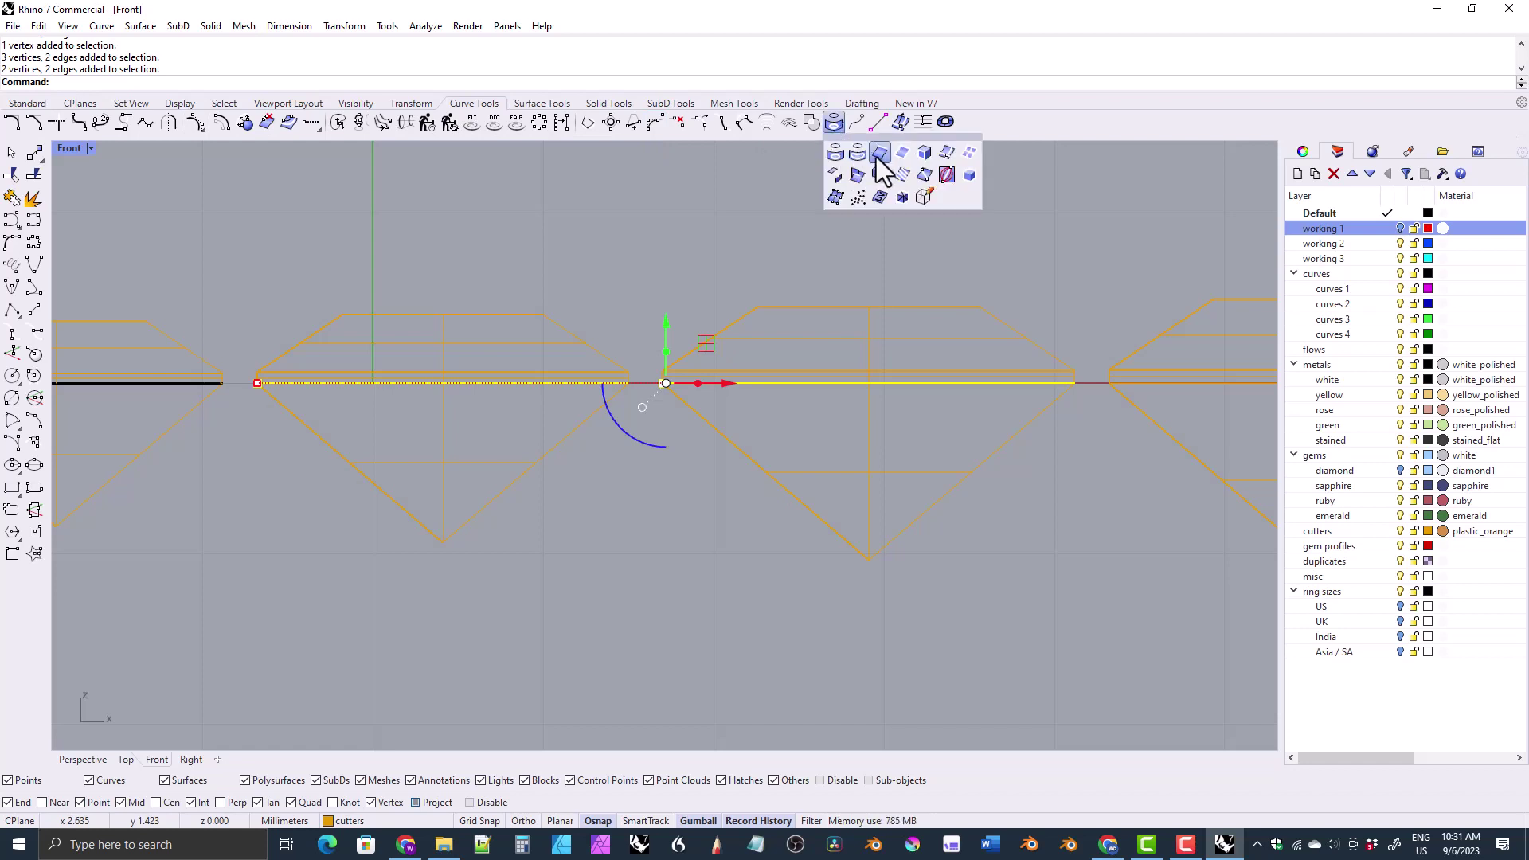
{"action": "left_click", "coordinate": [878, 153]}
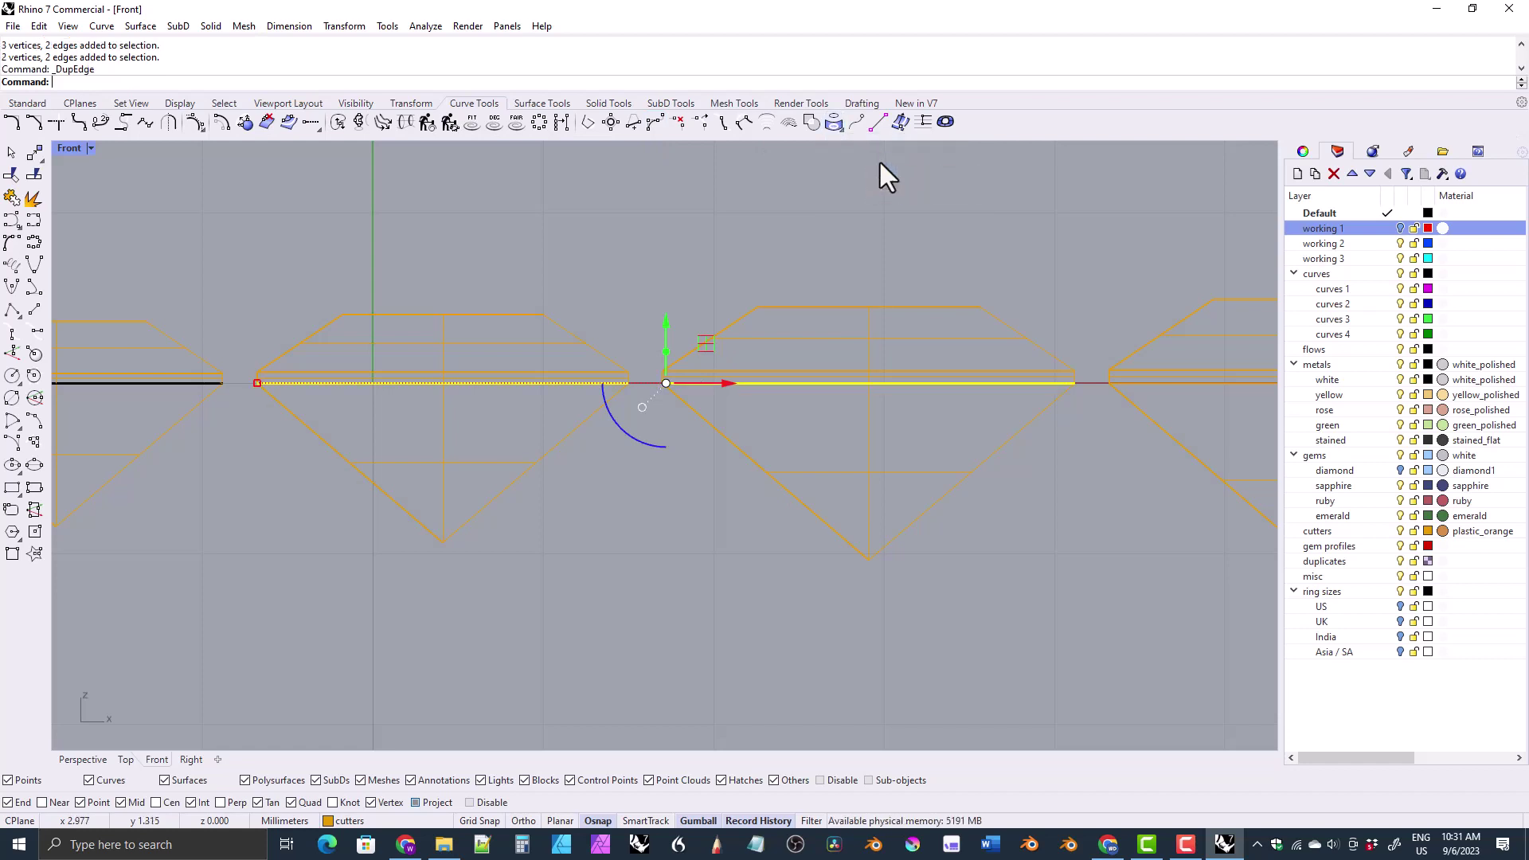
- Duplicate the lower girdle edge of the largest cutter as a curve with DupEdge
{"action": "right_click_drag", "start_coordinate": [1013, 475], "coordinate": [350, 500]}
{"action": "left_click", "coordinate": [409, 479]}
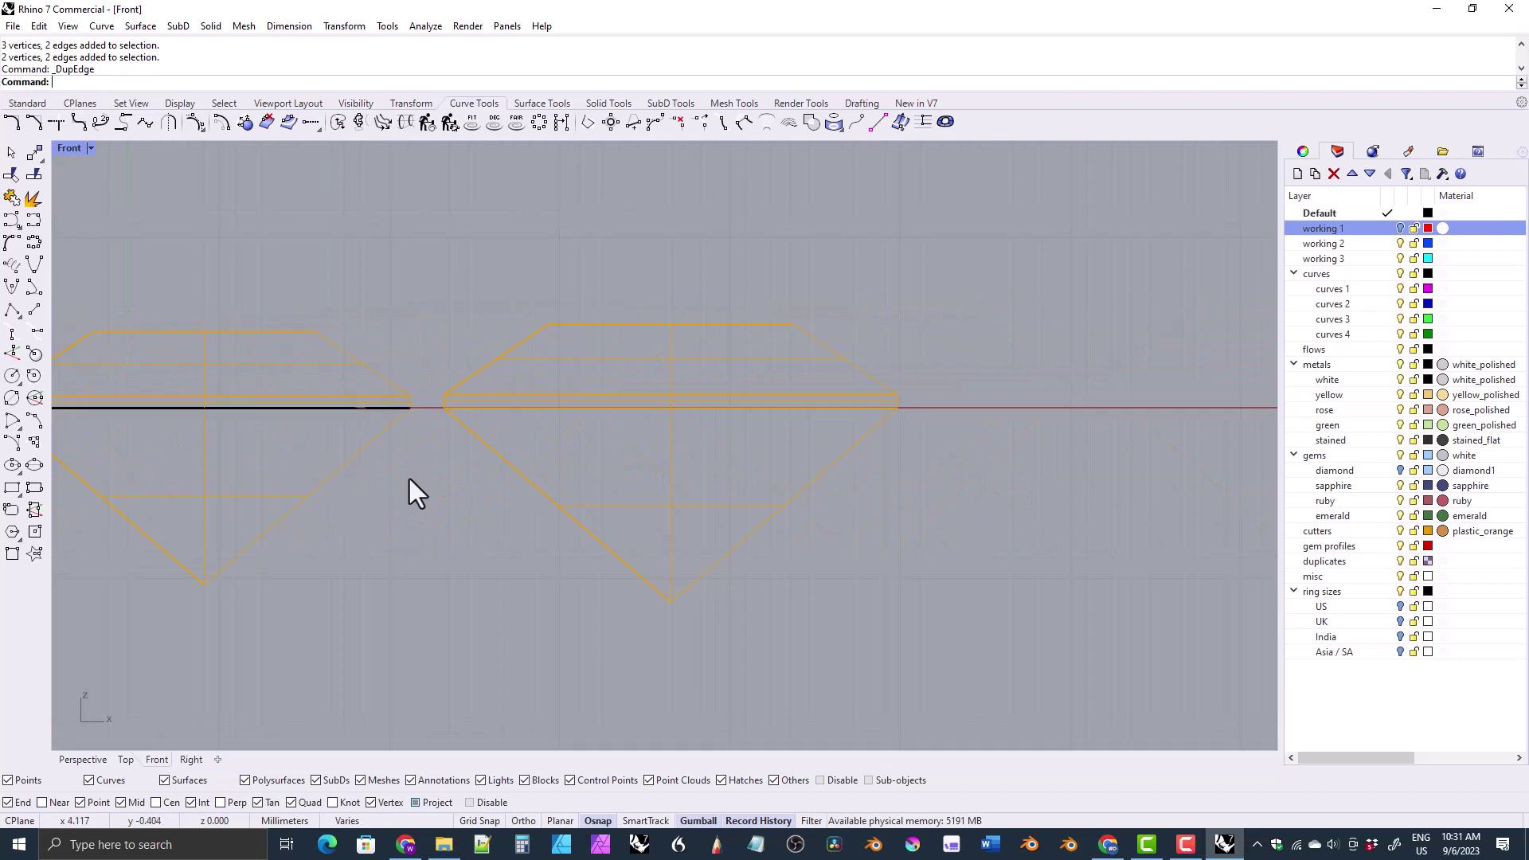
{"action": "left_click_drag", "start_coordinate": [441, 410], "coordinate": [933, 427]}
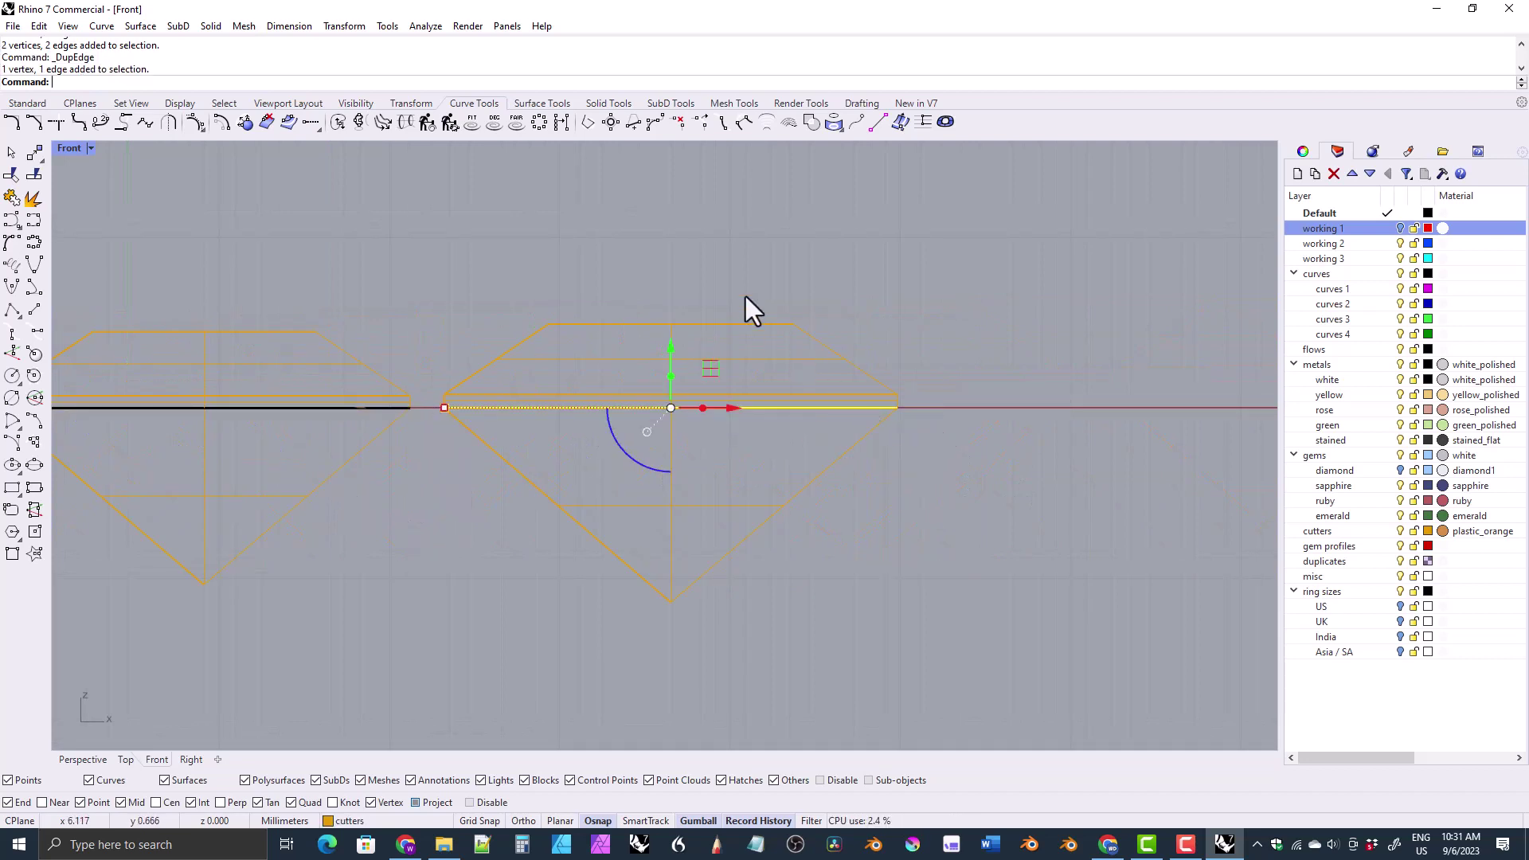
{"action": "left_click", "coordinate": [839, 130]}
{"action": "left_click", "coordinate": [878, 153]}
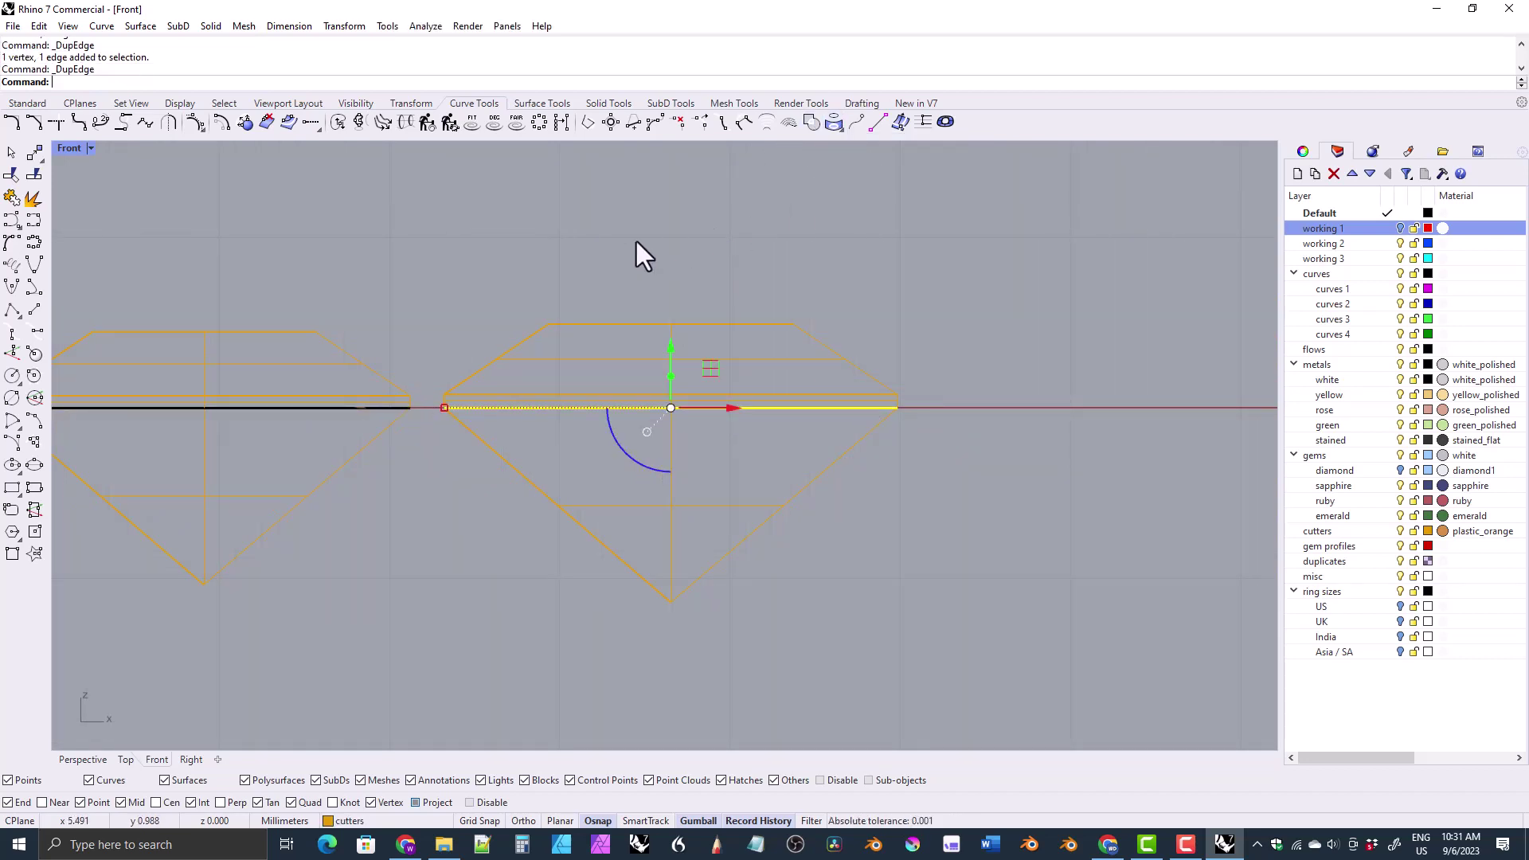
- In the Top view, show the working 1 layer with the guide lines and hide the cutters layer
{"action": "right_click_drag", "start_coordinate": [283, 527], "coordinate": [469, 567]}
{"action": "left_click", "coordinate": [125, 760]}
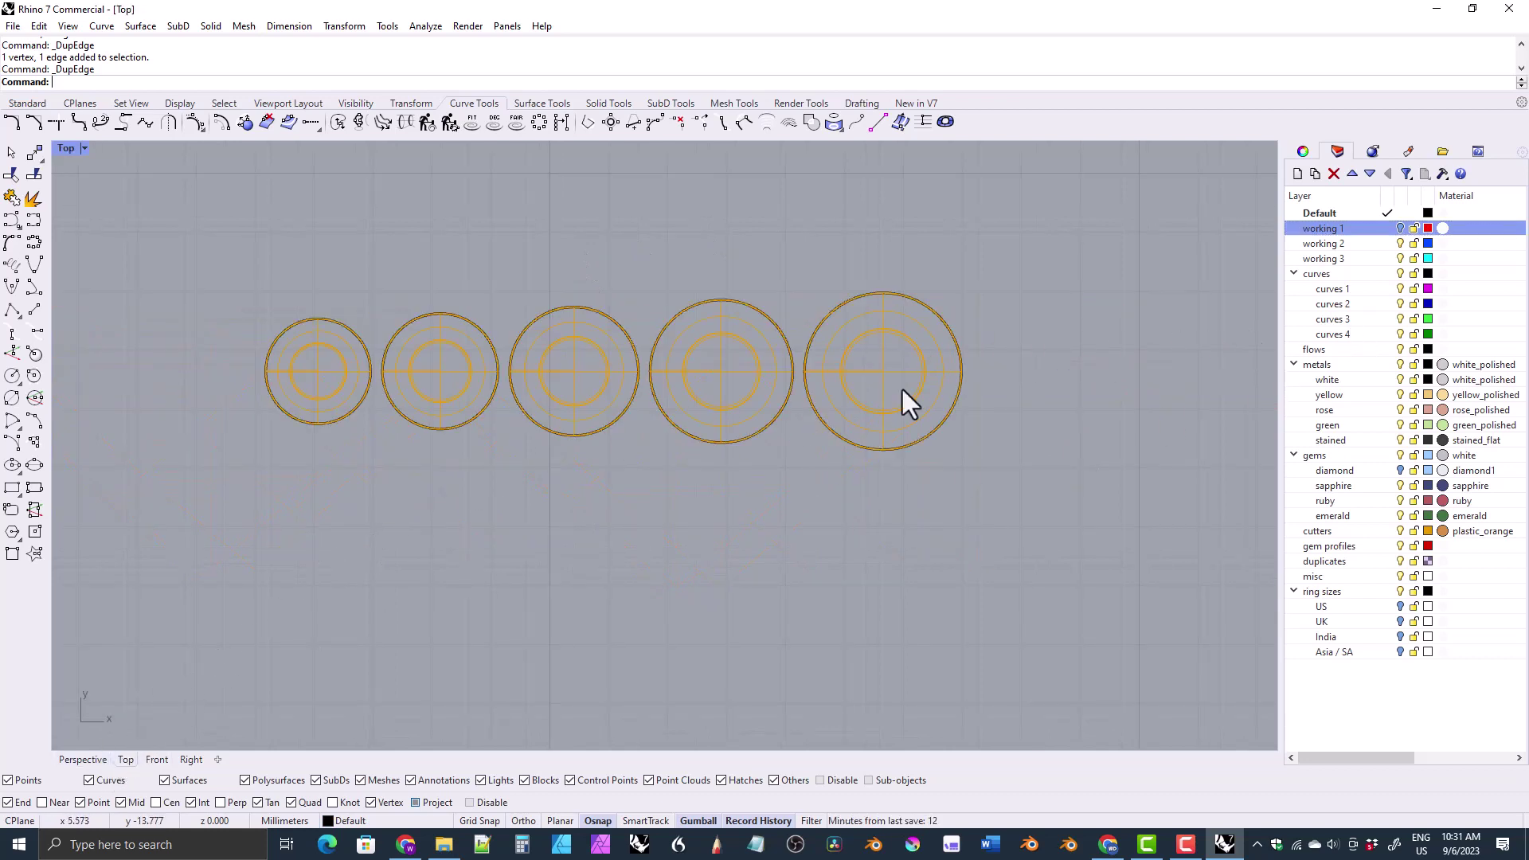
{"action": "left_click", "coordinate": [1400, 228]}
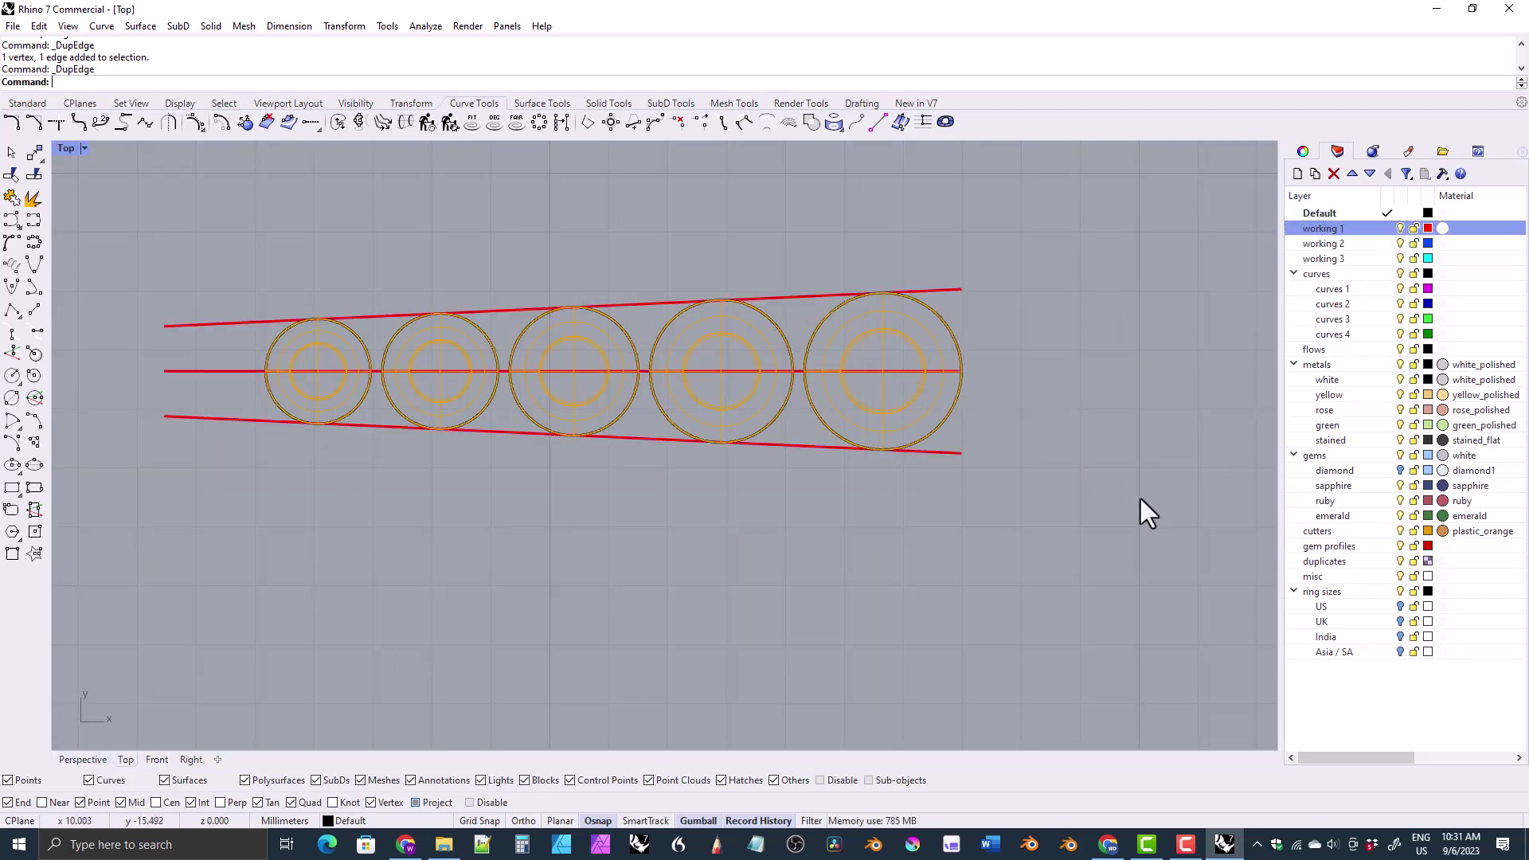
{"action": "left_click", "coordinate": [1398, 530]}
{"action": "right_click_drag", "start_coordinate": [764, 494], "coordinate": [746, 521]}
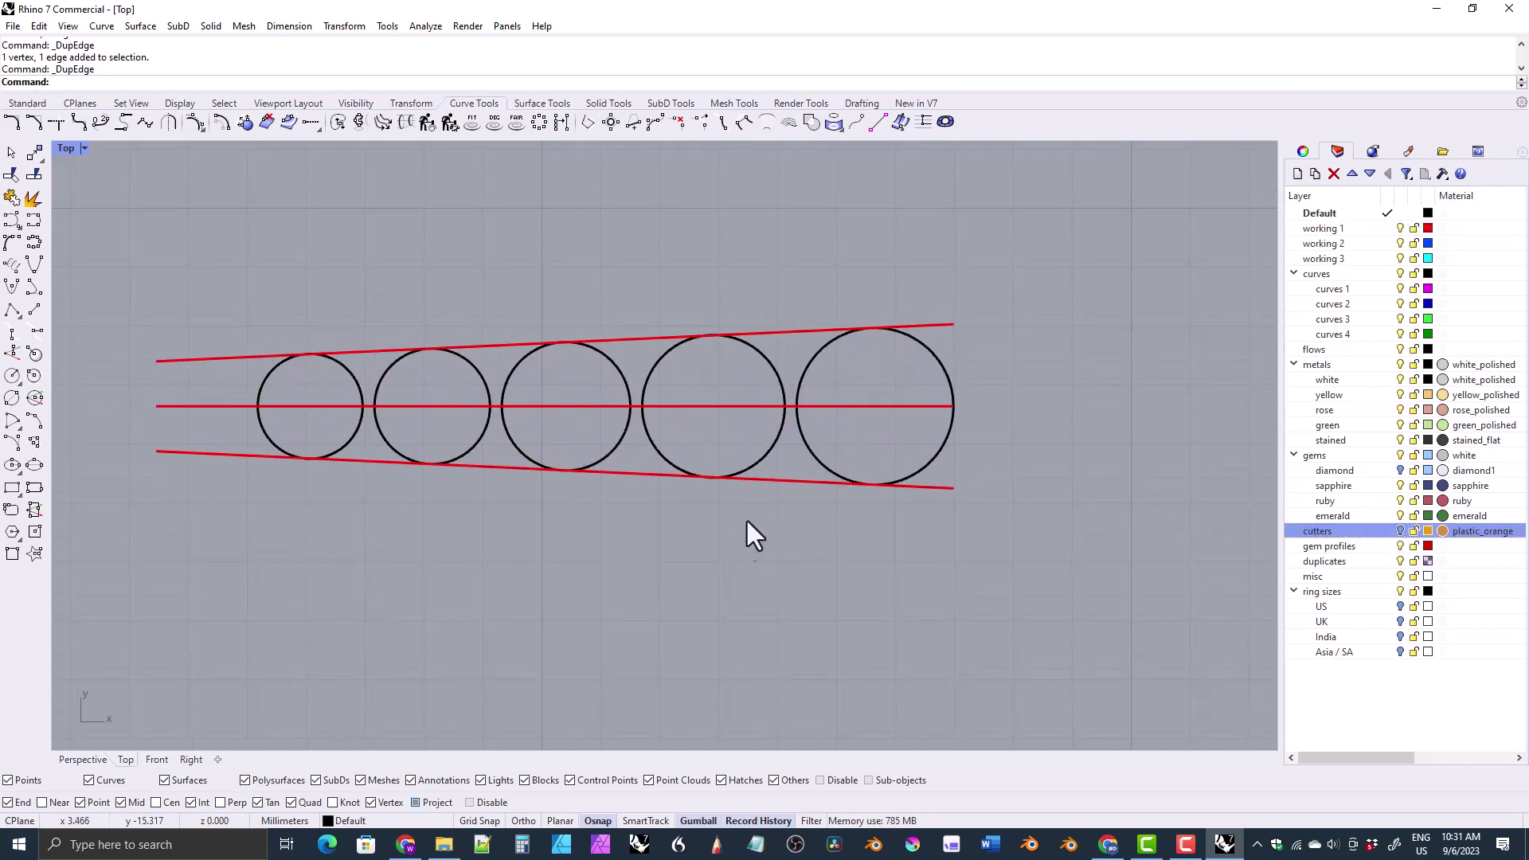
- Offset the largest girdle circle inward by 0.15 mm
{"action": "left_click", "coordinate": [809, 368]}
{"action": "left_click", "coordinate": [231, 121]}
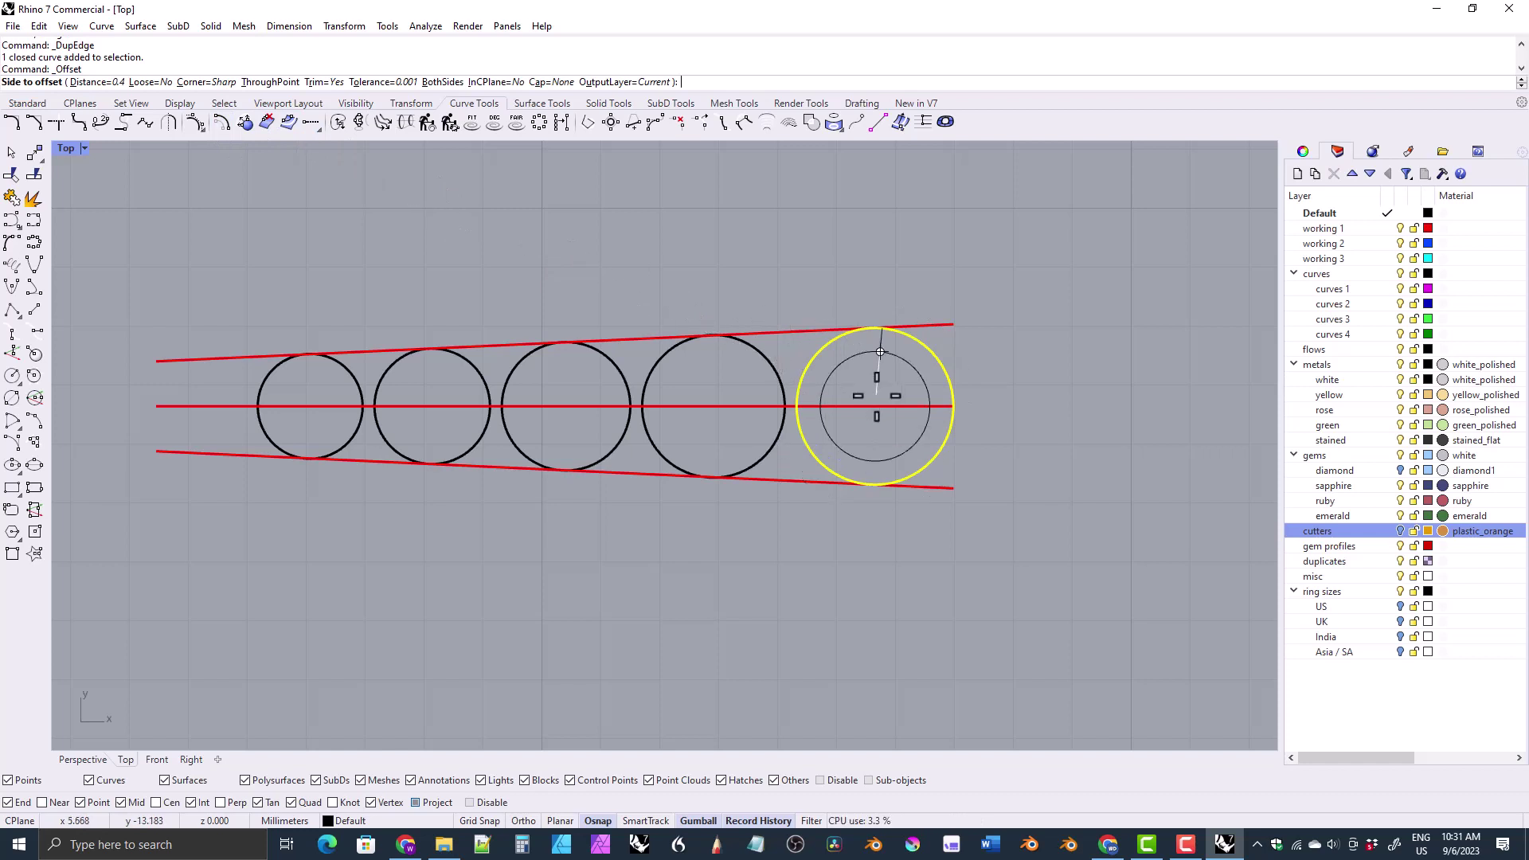
{"action": "type", "text": "0.15"}
{"action": "key", "text": "Return"}
{"action": "left_click", "coordinate": [865, 398]}
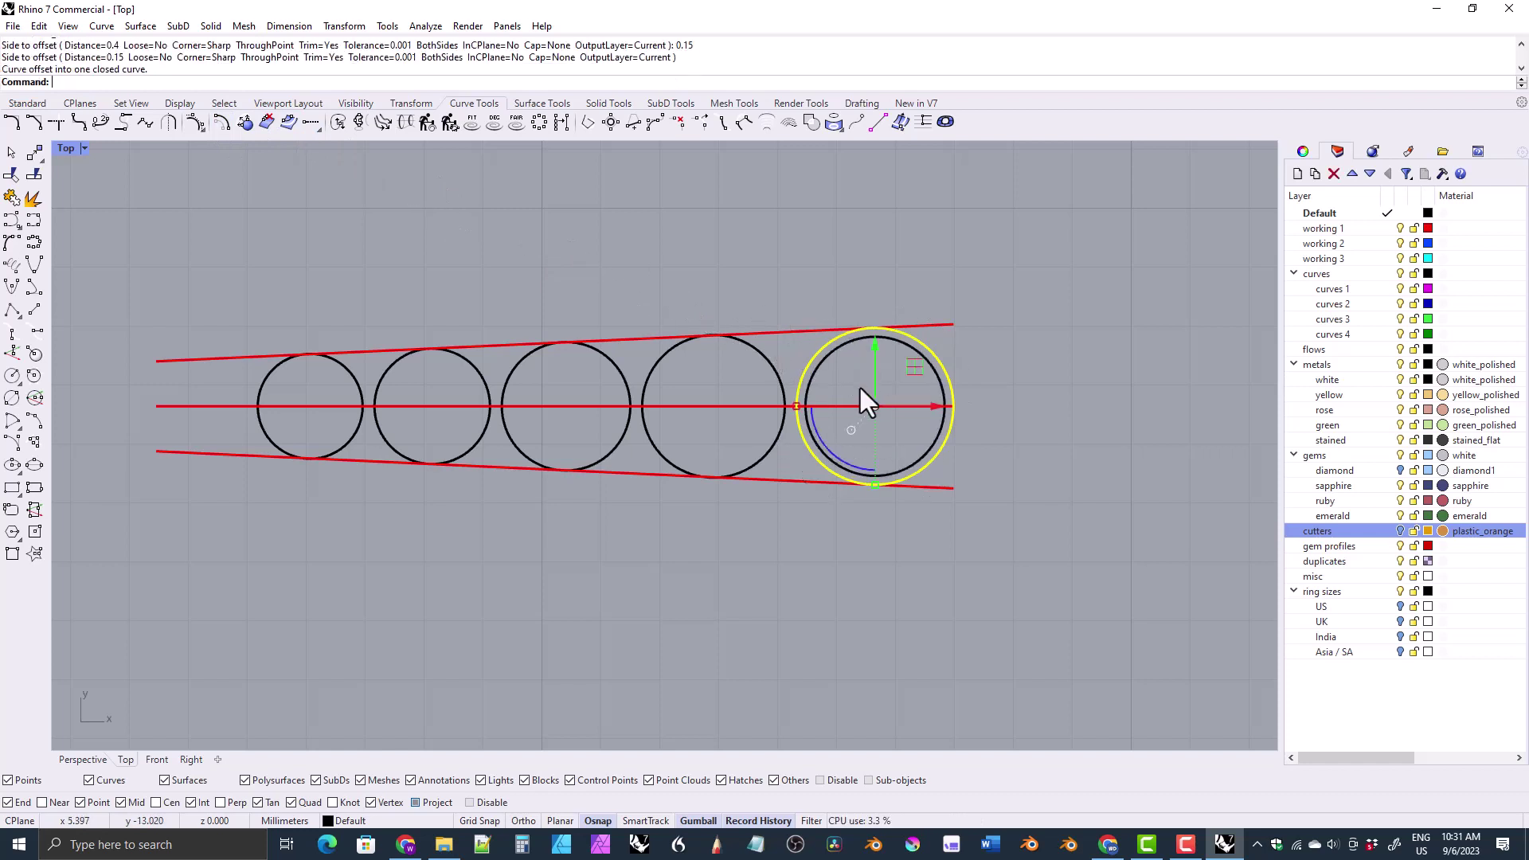
- Offset the four smaller girdle circles inward by the same 0.15 mm distance
{"action": "left_click", "coordinate": [755, 355]}
{"action": "left_click", "coordinate": [596, 354]}
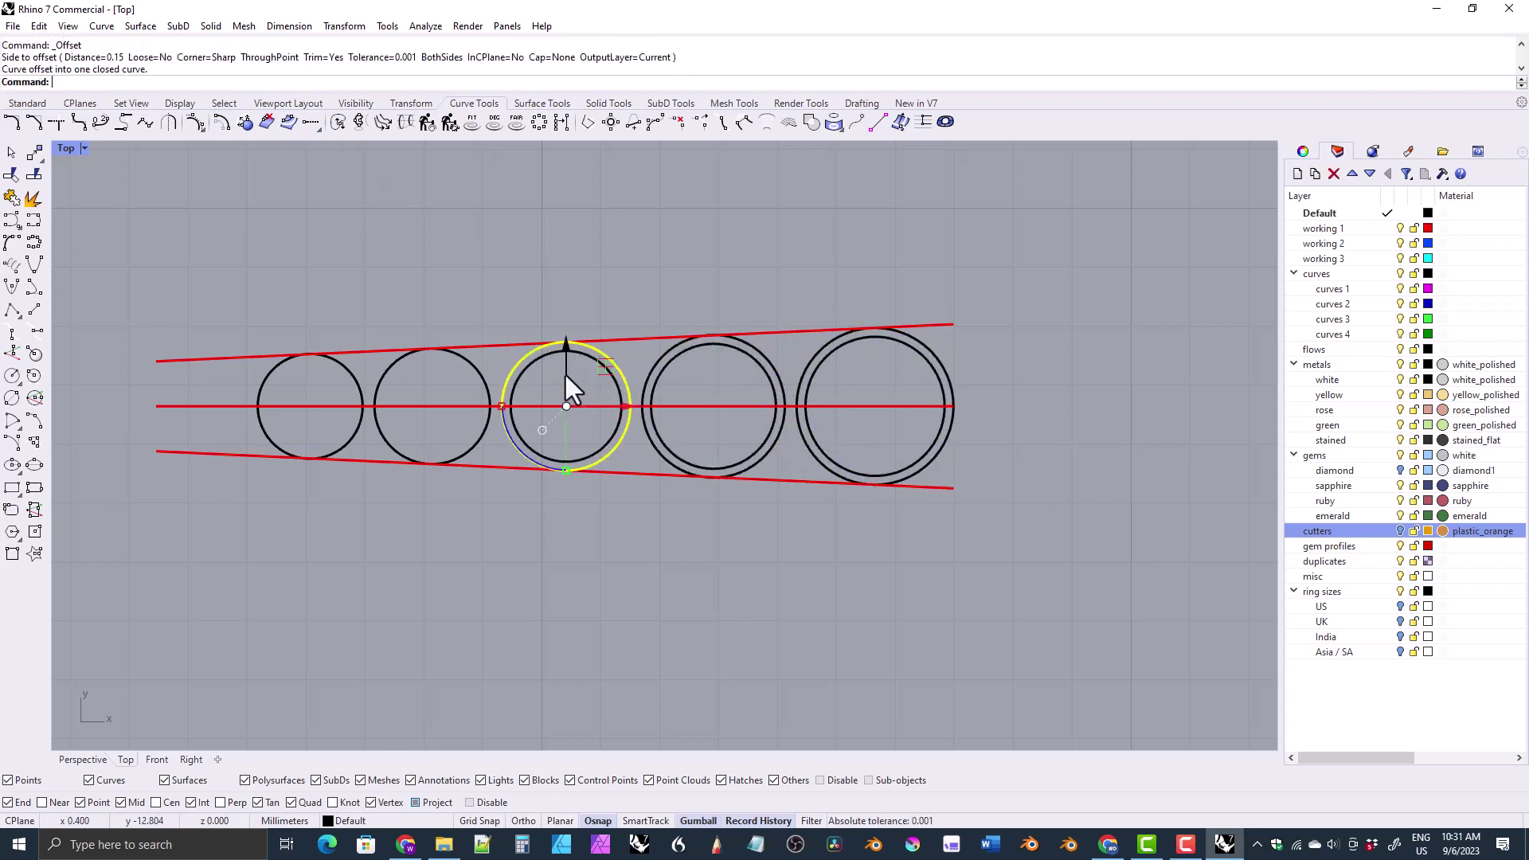
{"action": "left_click", "coordinate": [468, 361]}
{"action": "left_click", "coordinate": [340, 365]}
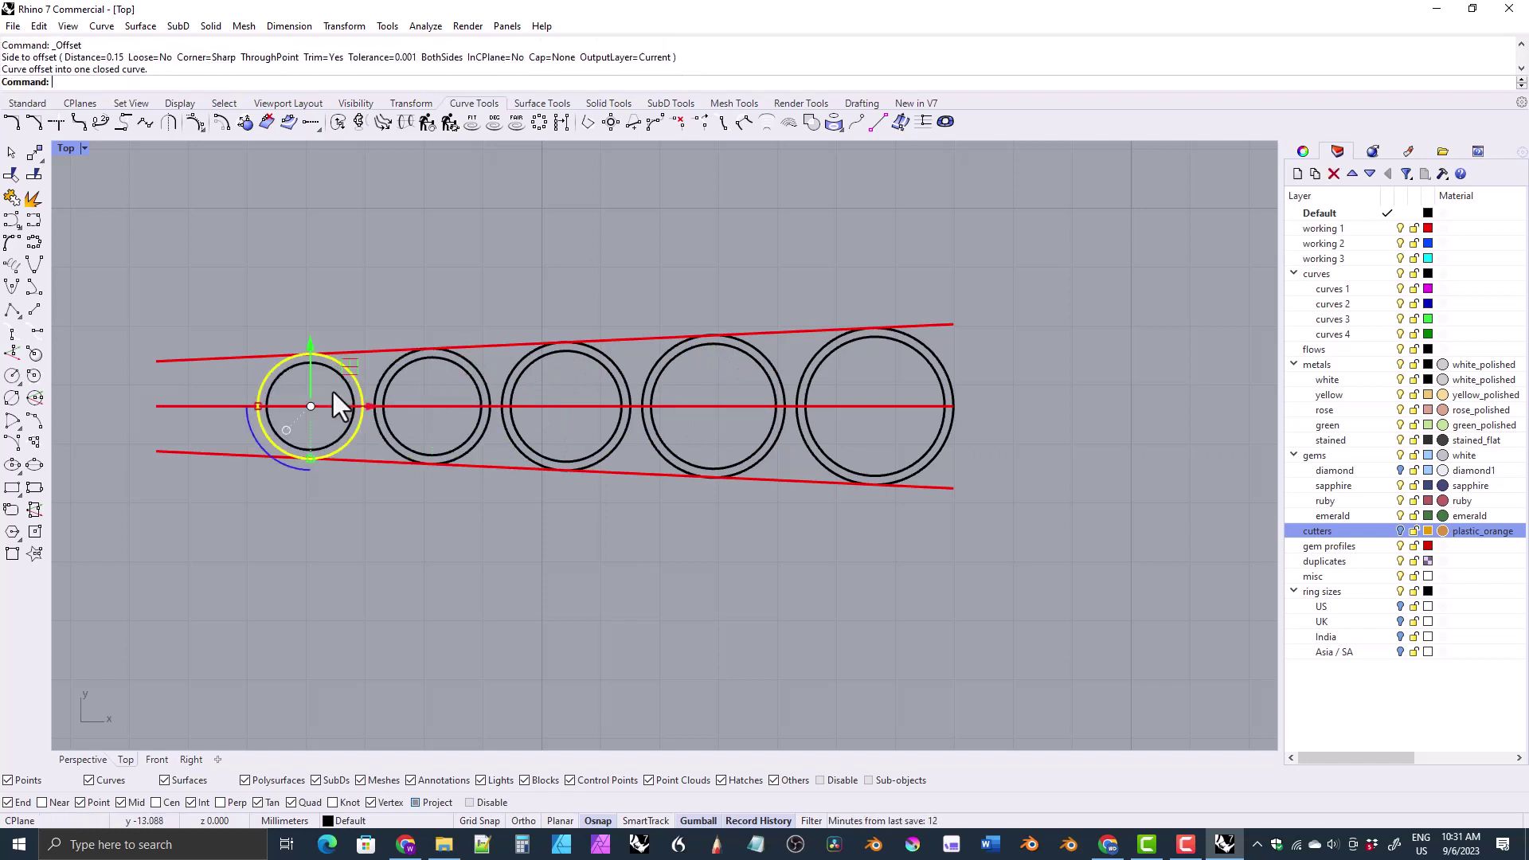
- Draw a line along the centre guide bridging the gap between the outer circles of the two largest stones
{"action": "scroll", "coordinate": [752, 370], "scroll_direction": "up", "scroll_amount": 10}
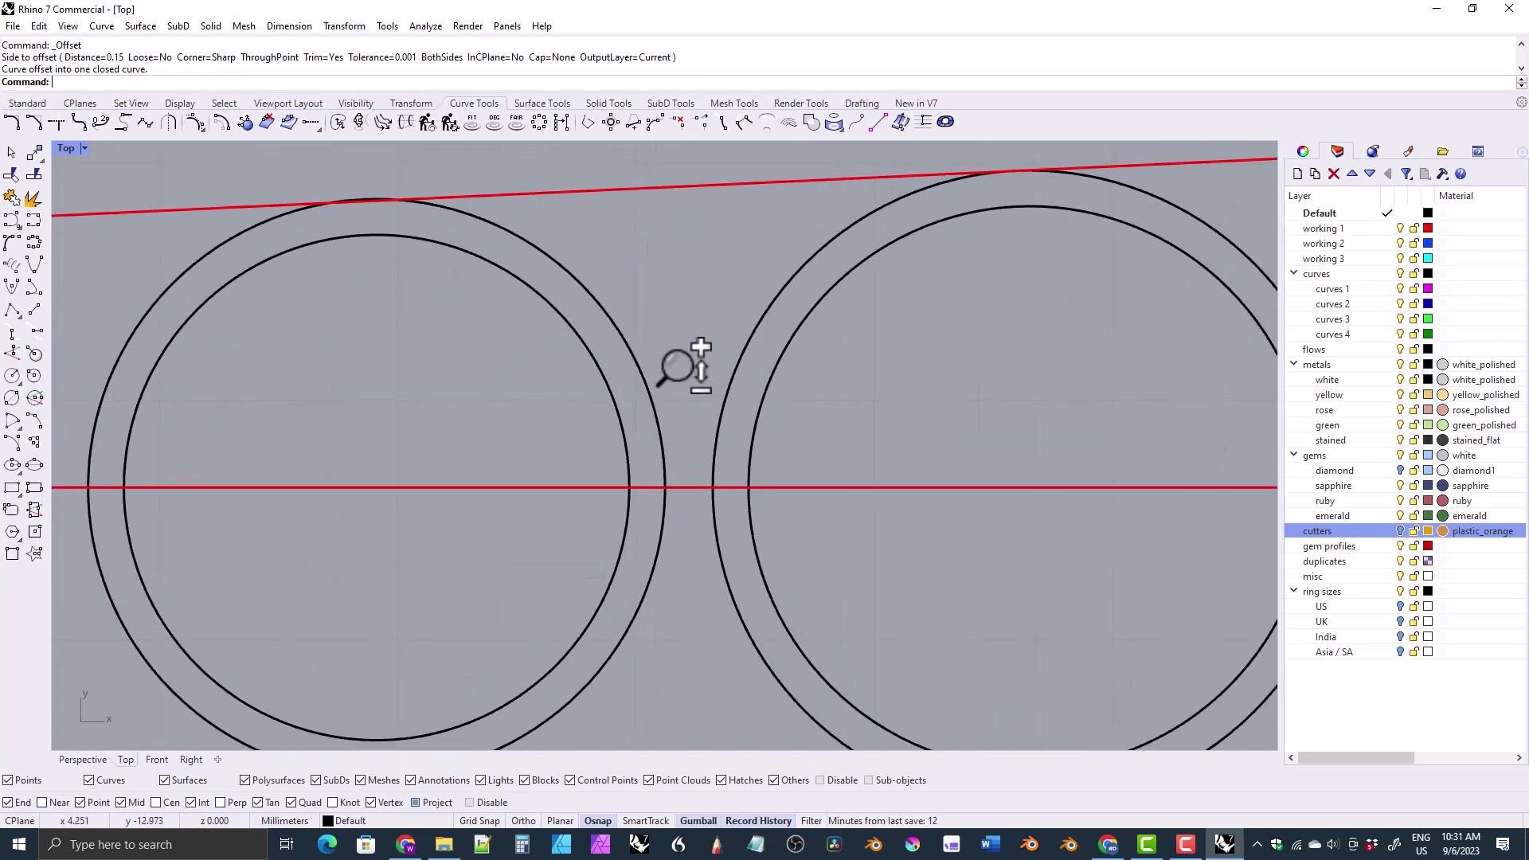
{"action": "right_click_drag", "start_coordinate": [734, 416], "coordinate": [758, 445]}
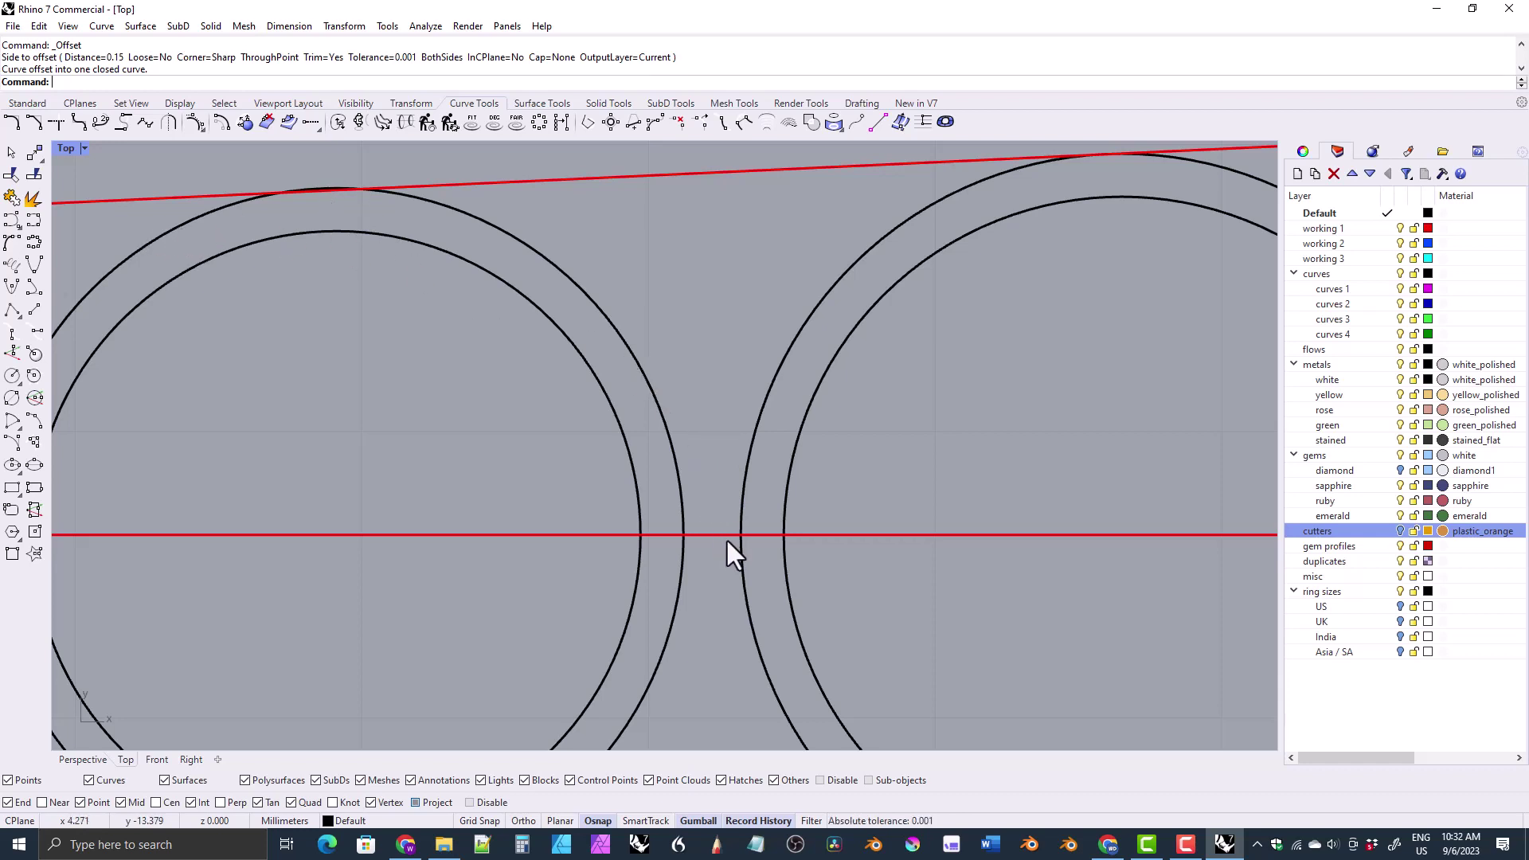
{"action": "left_click", "coordinate": [33, 308]}
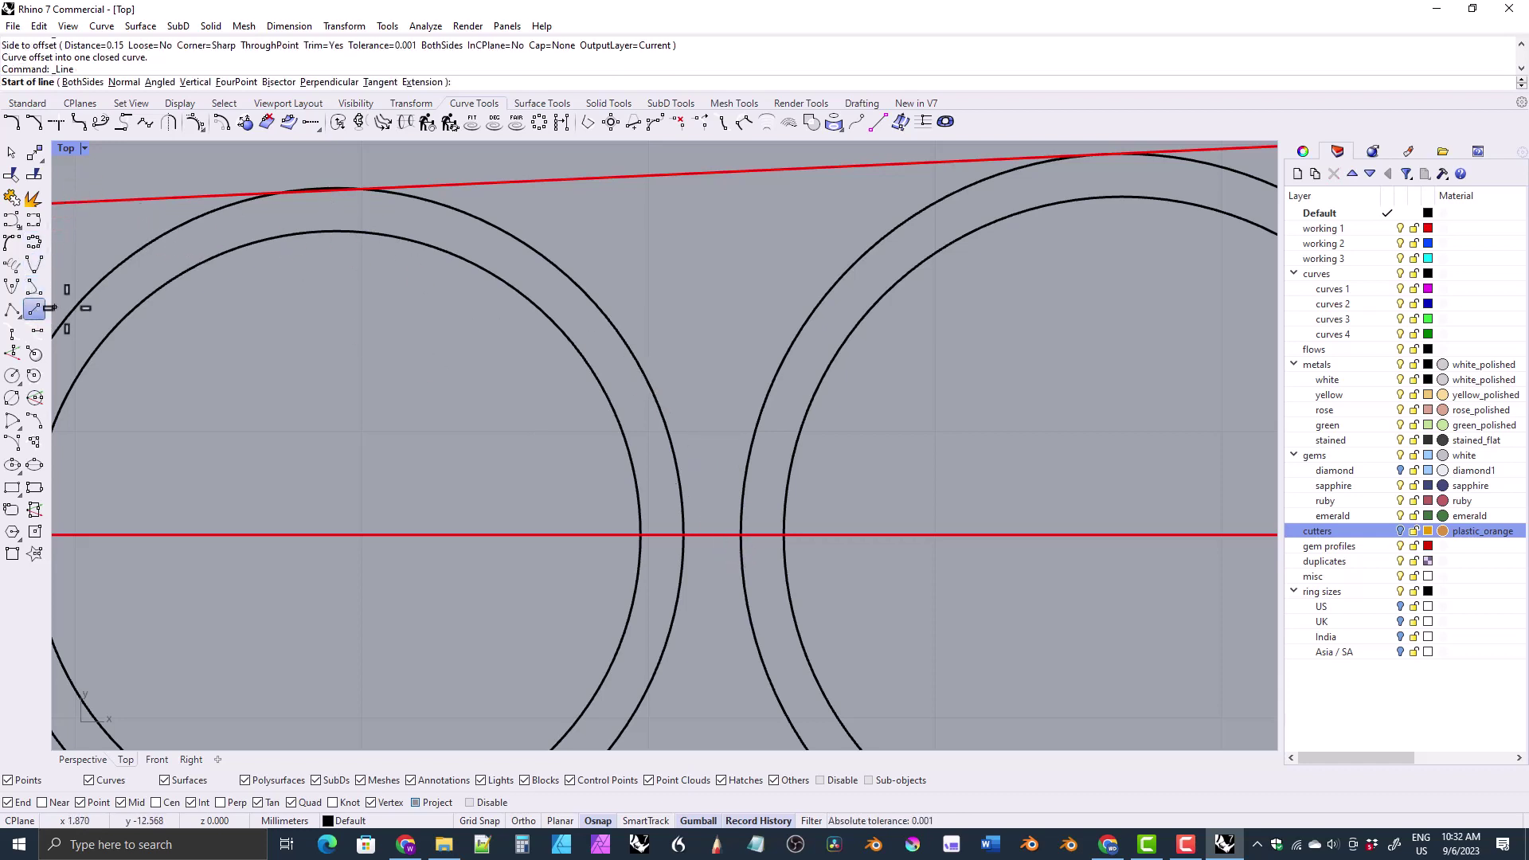
{"action": "left_click", "coordinate": [740, 534]}
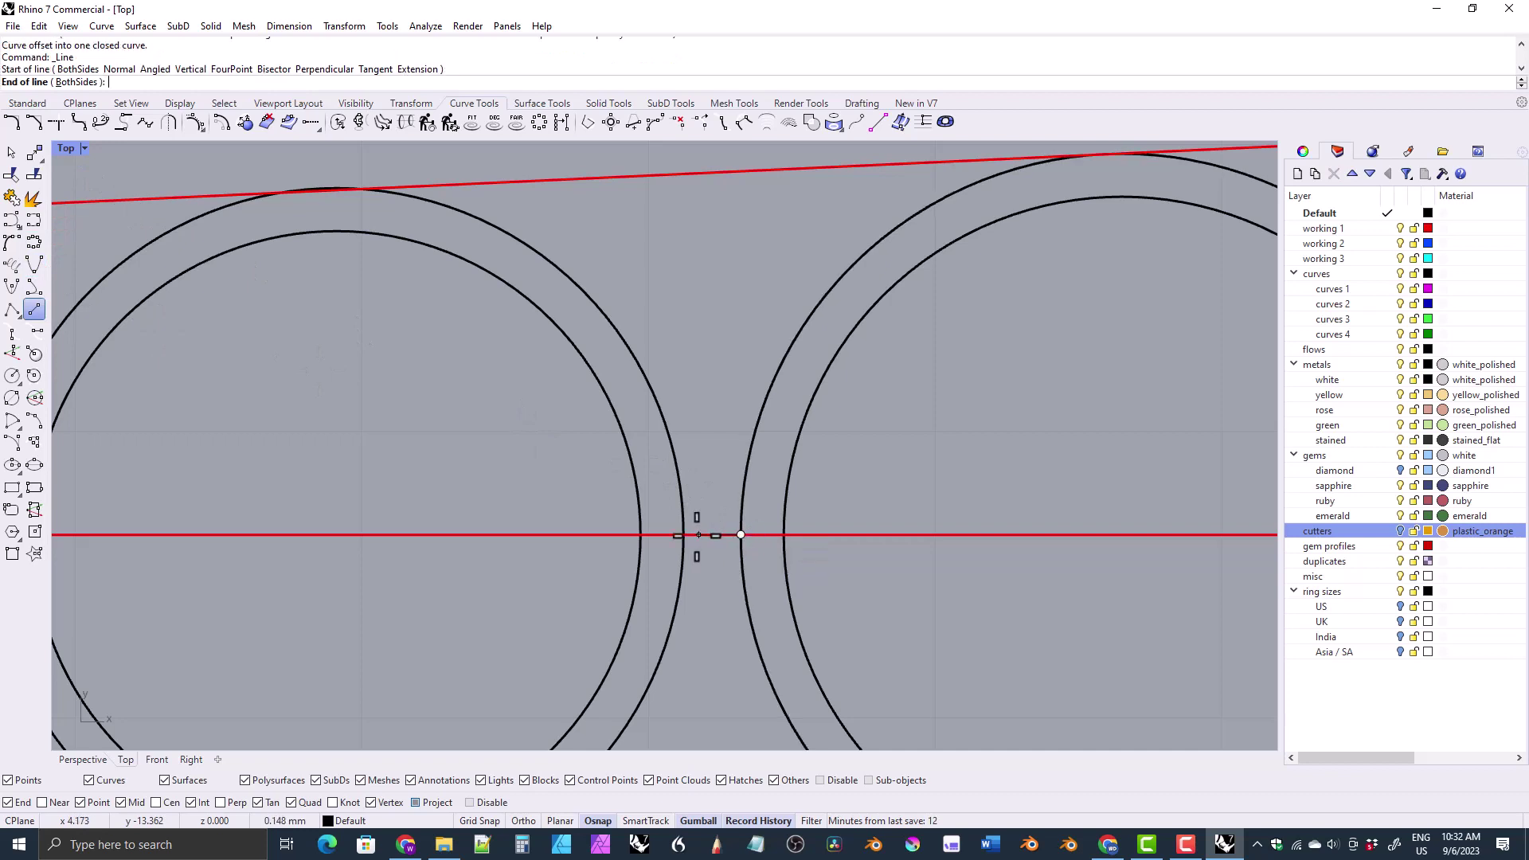
{"action": "left_click", "coordinate": [725, 534]}
- Draw connecting lines along the centre guide across the three remaining gaps between neighbouring outer circles
{"action": "scroll", "coordinate": [474, 430], "scroll_direction": "down", "scroll_amount": 3}
{"action": "right_click_drag", "start_coordinate": [325, 515], "coordinate": [830, 529]}
{"action": "right_click", "coordinate": [653, 517]}
{"action": "left_click", "coordinate": [675, 502]}
{"action": "left_click", "coordinate": [647, 504]}
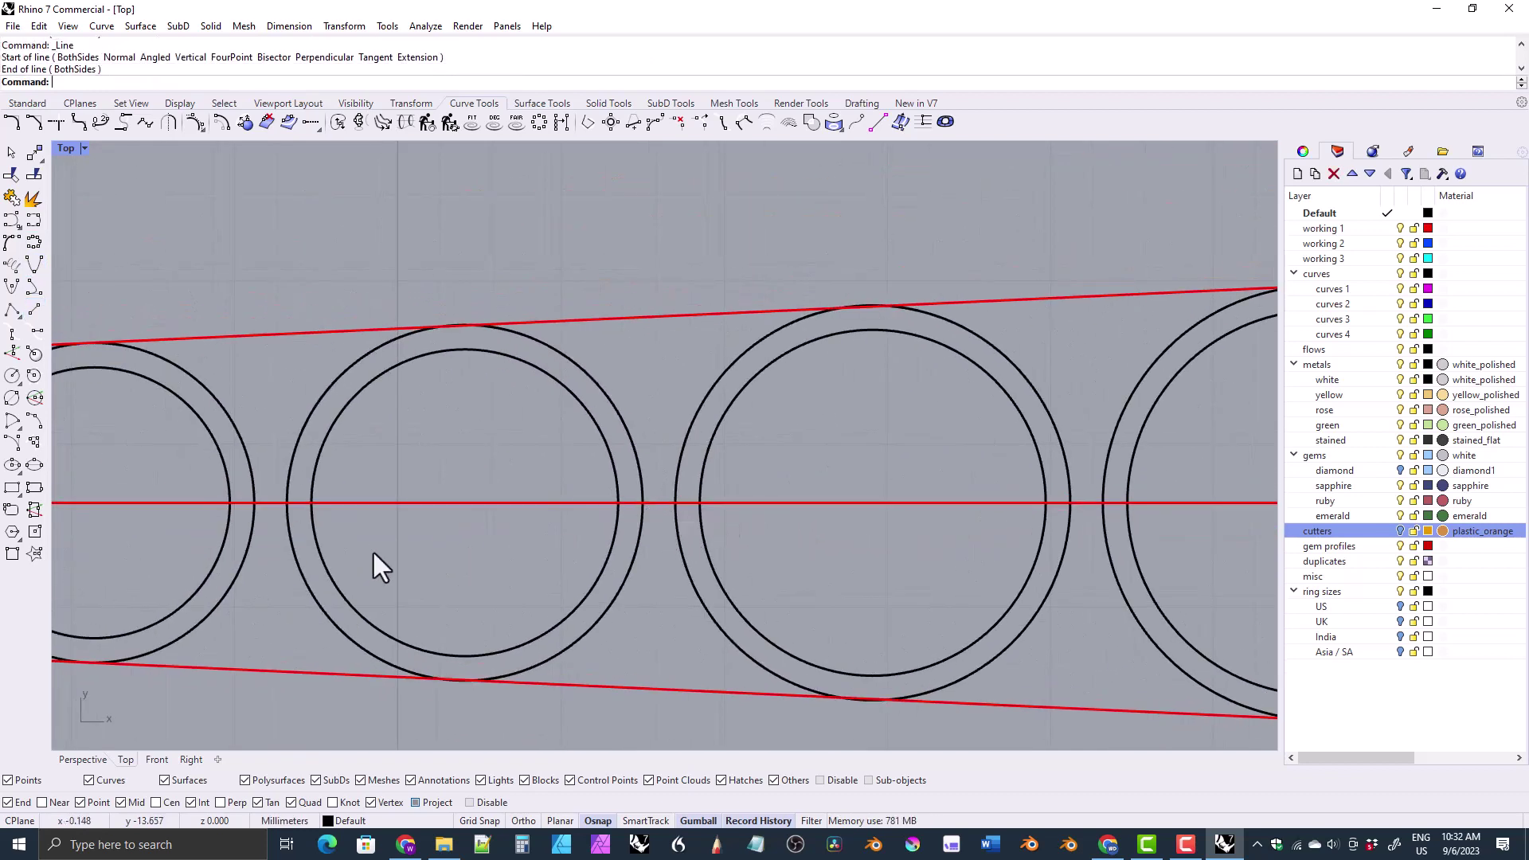
{"action": "right_click_drag", "start_coordinate": [341, 549], "coordinate": [719, 535]}
{"action": "right_click", "coordinate": [675, 500]}
{"action": "left_click", "coordinate": [666, 490]}
{"action": "left_click", "coordinate": [667, 489]}
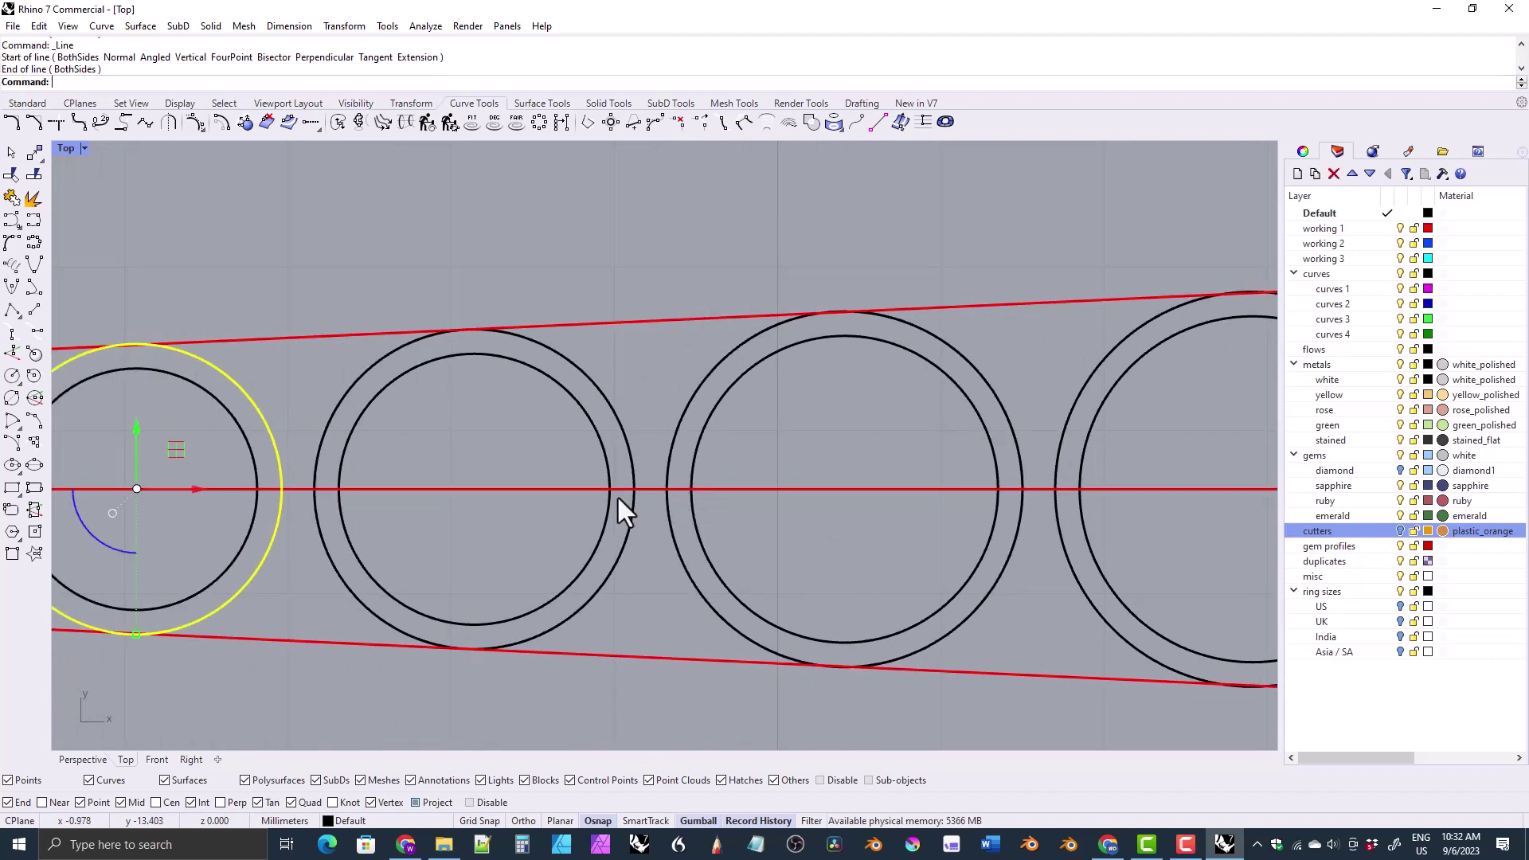
- Hide the working 1 layer and clear the selection, leaving the circles and their connecting lines displayed
{"action": "right_click_drag", "start_coordinate": [402, 578], "coordinate": [705, 551]}
{"action": "left_click", "coordinate": [1398, 228]}
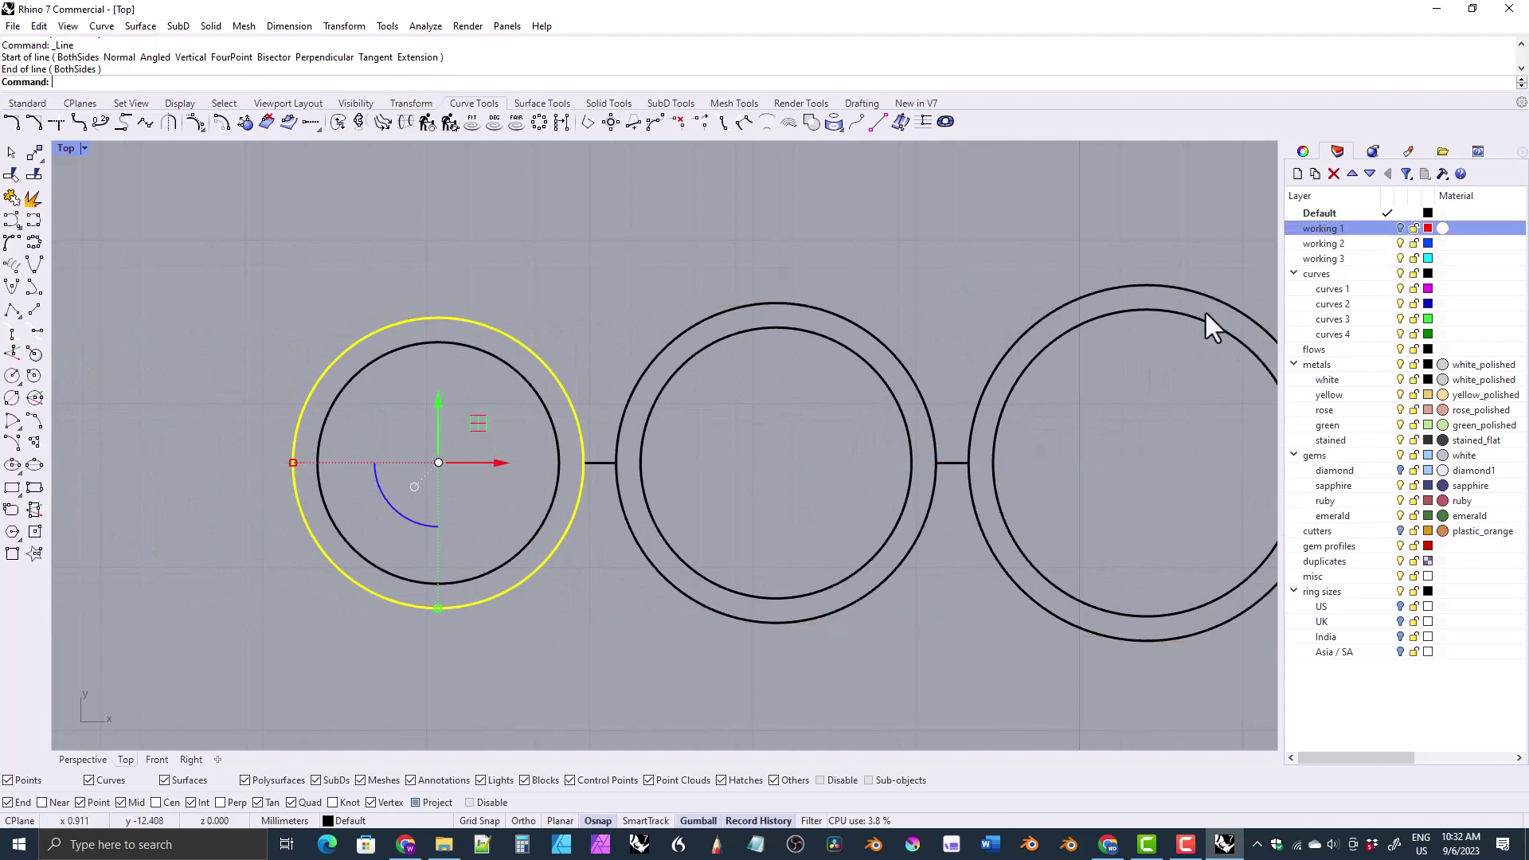
{"action": "right_click_drag", "start_coordinate": [1116, 350], "coordinate": [639, 423]}
{"action": "scroll", "coordinate": [663, 373], "scroll_direction": "down", "scroll_amount": 5}
{"action": "key", "text": "Escape"}
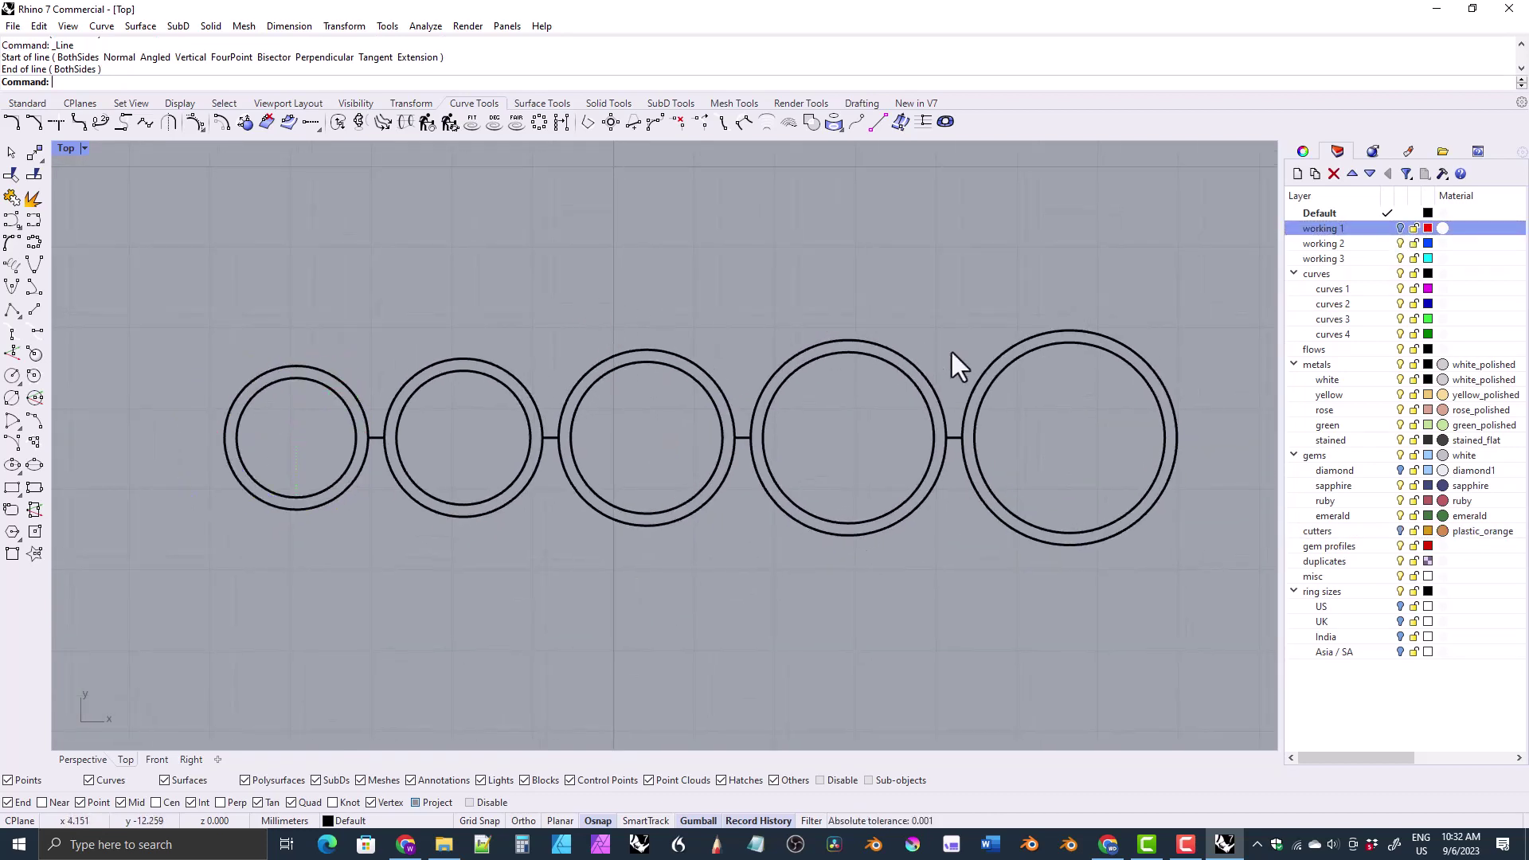
{"action": "key", "text": "Return"}
{"action": "left_click", "coordinate": [954, 437]}
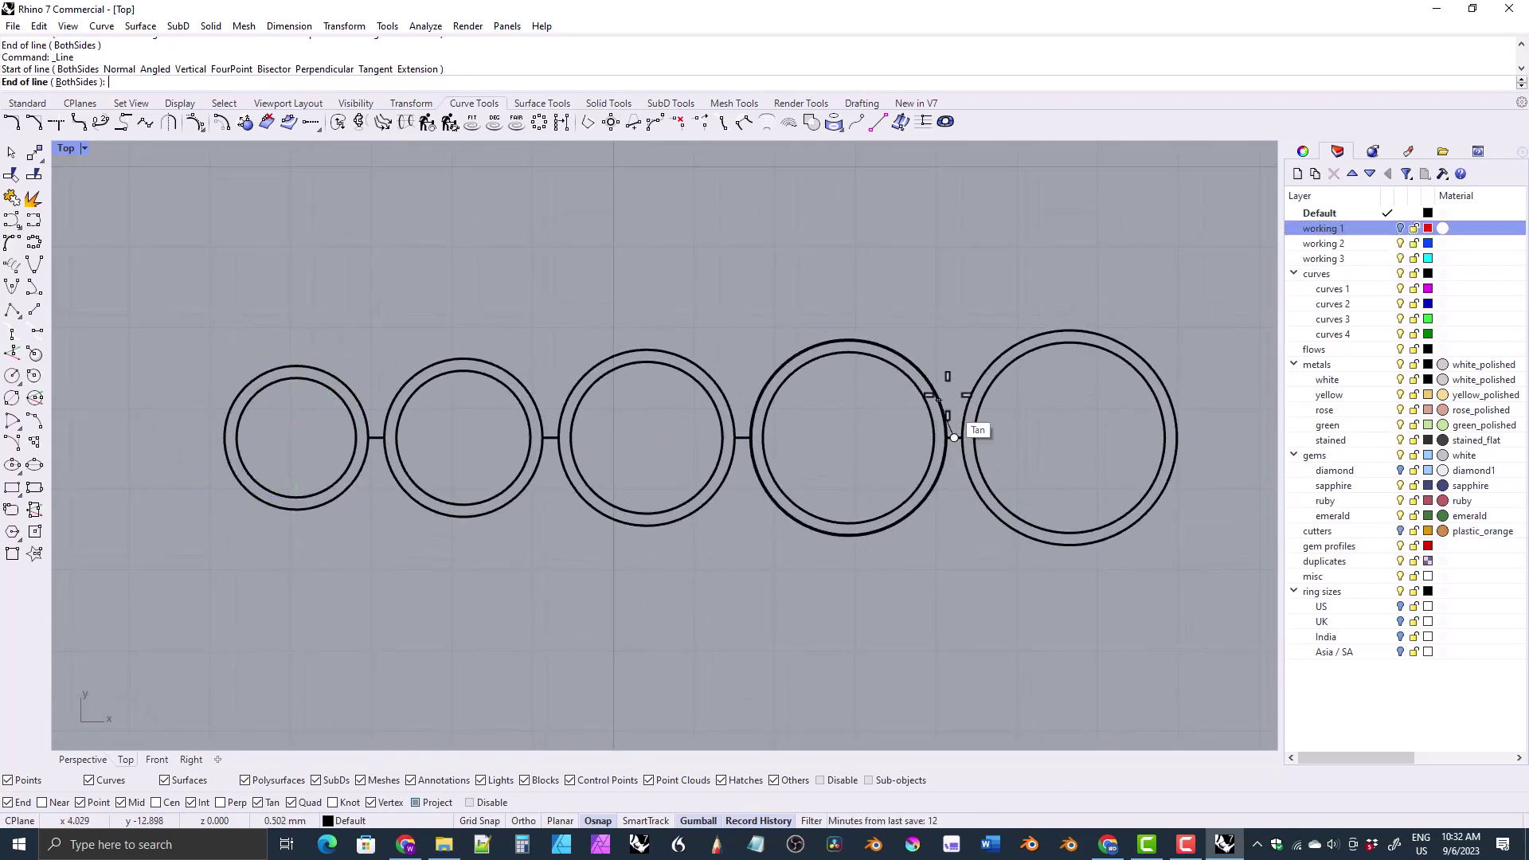
{"action": "key", "text": "Escape"}
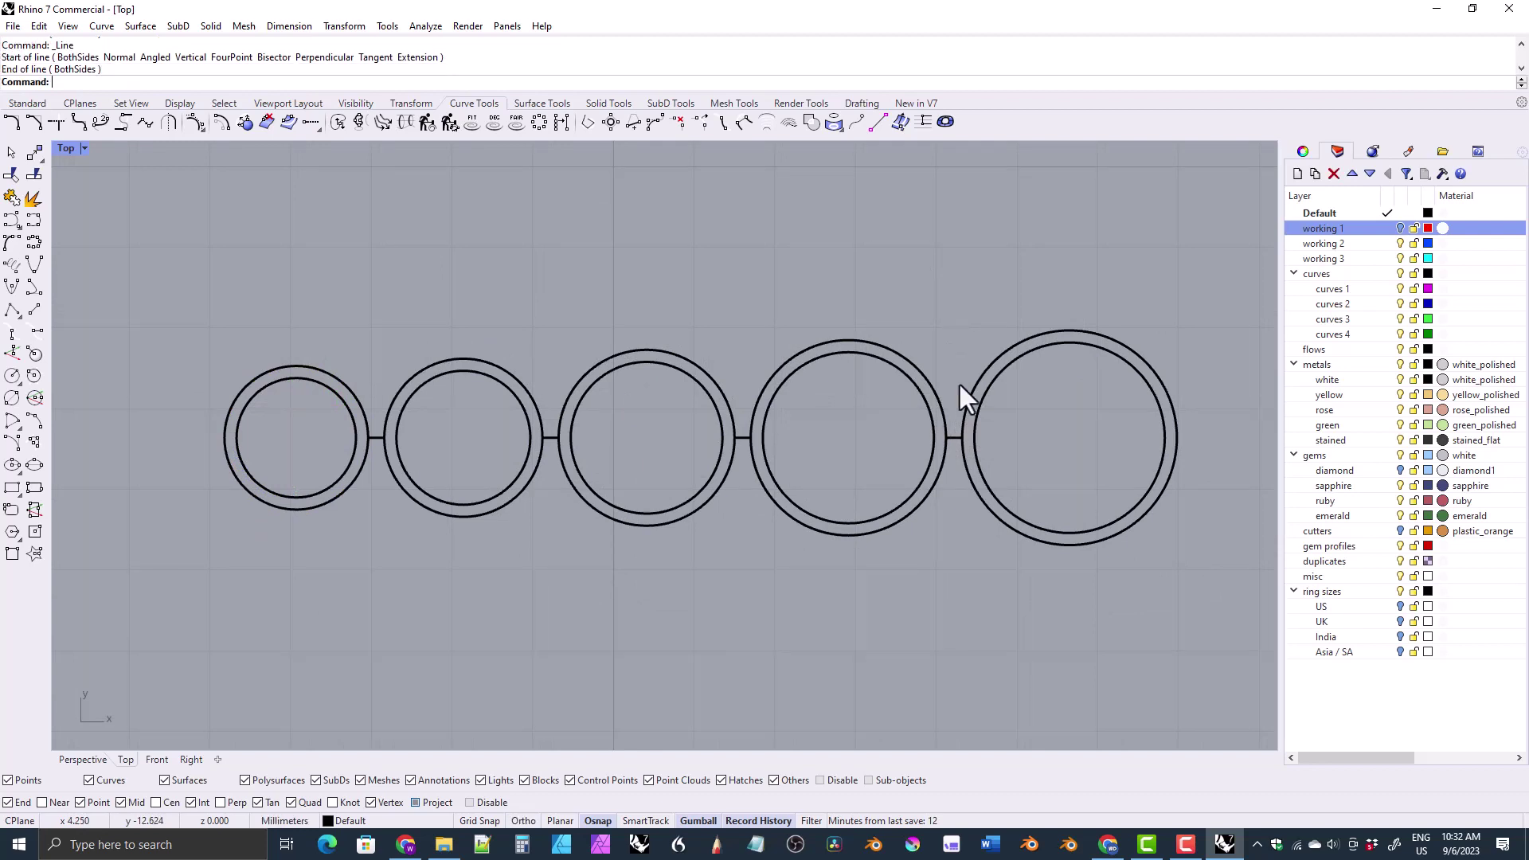
- Draw a vertical line upward from the midpoint of the connecting line between the two largest circles, ending above the circles
{"action": "key", "text": "Return"}
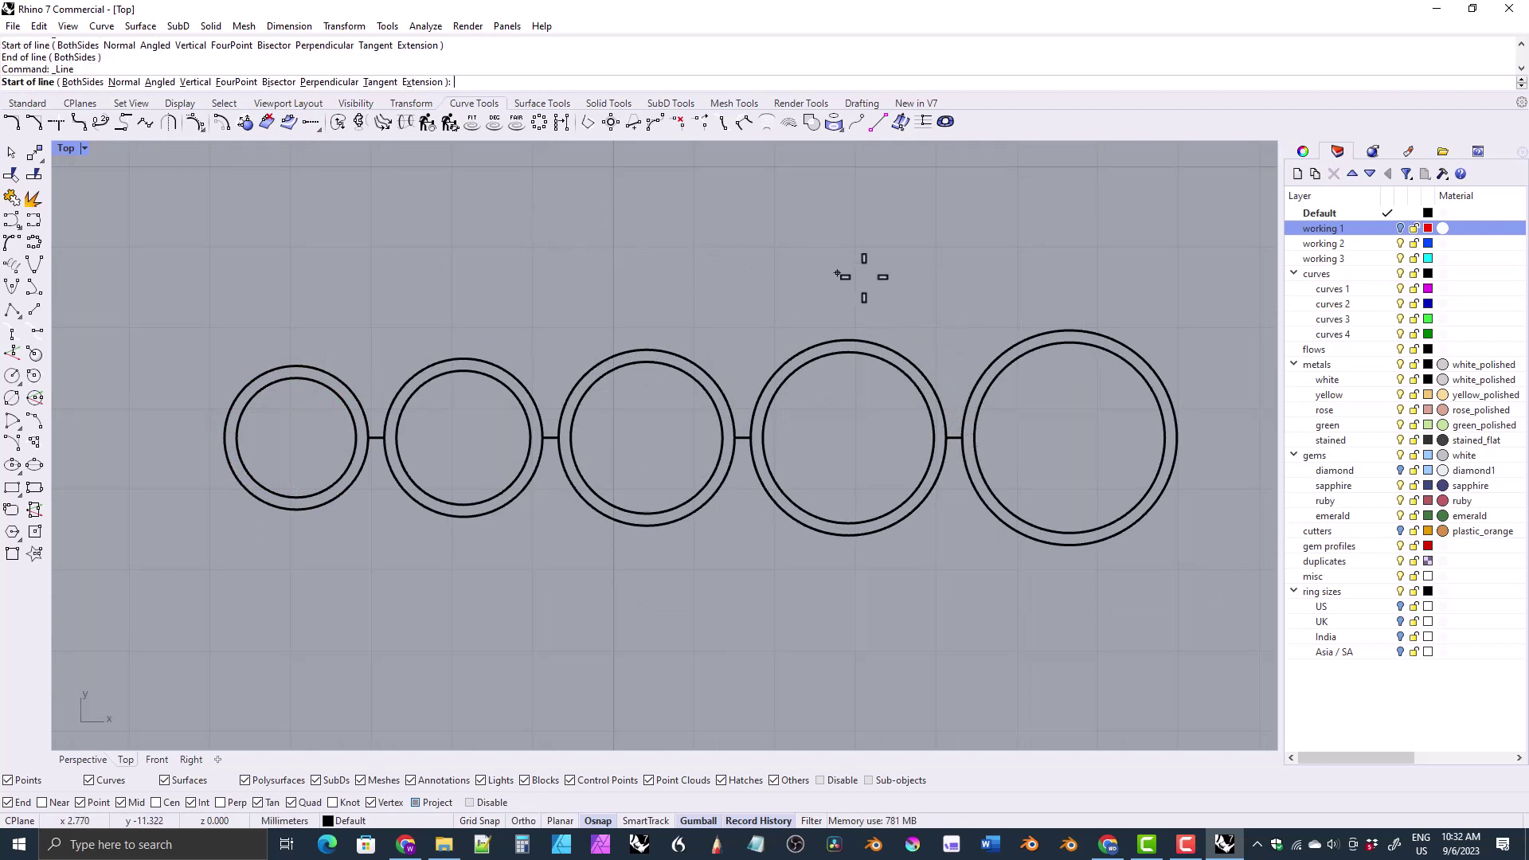
{"action": "left_click", "coordinate": [954, 438]}
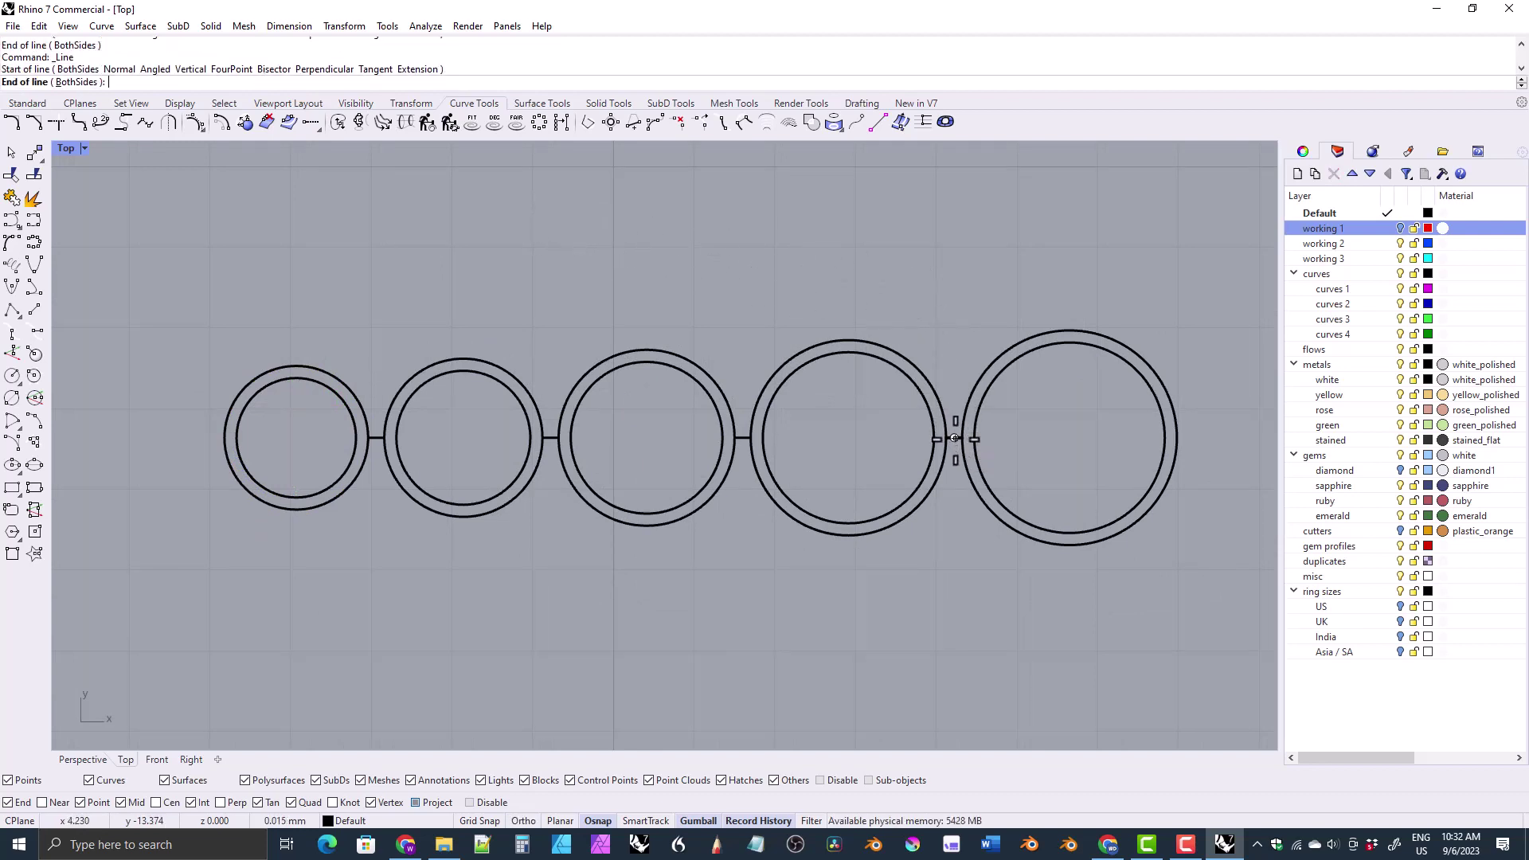
{"action": "left_click", "coordinate": [948, 209]}
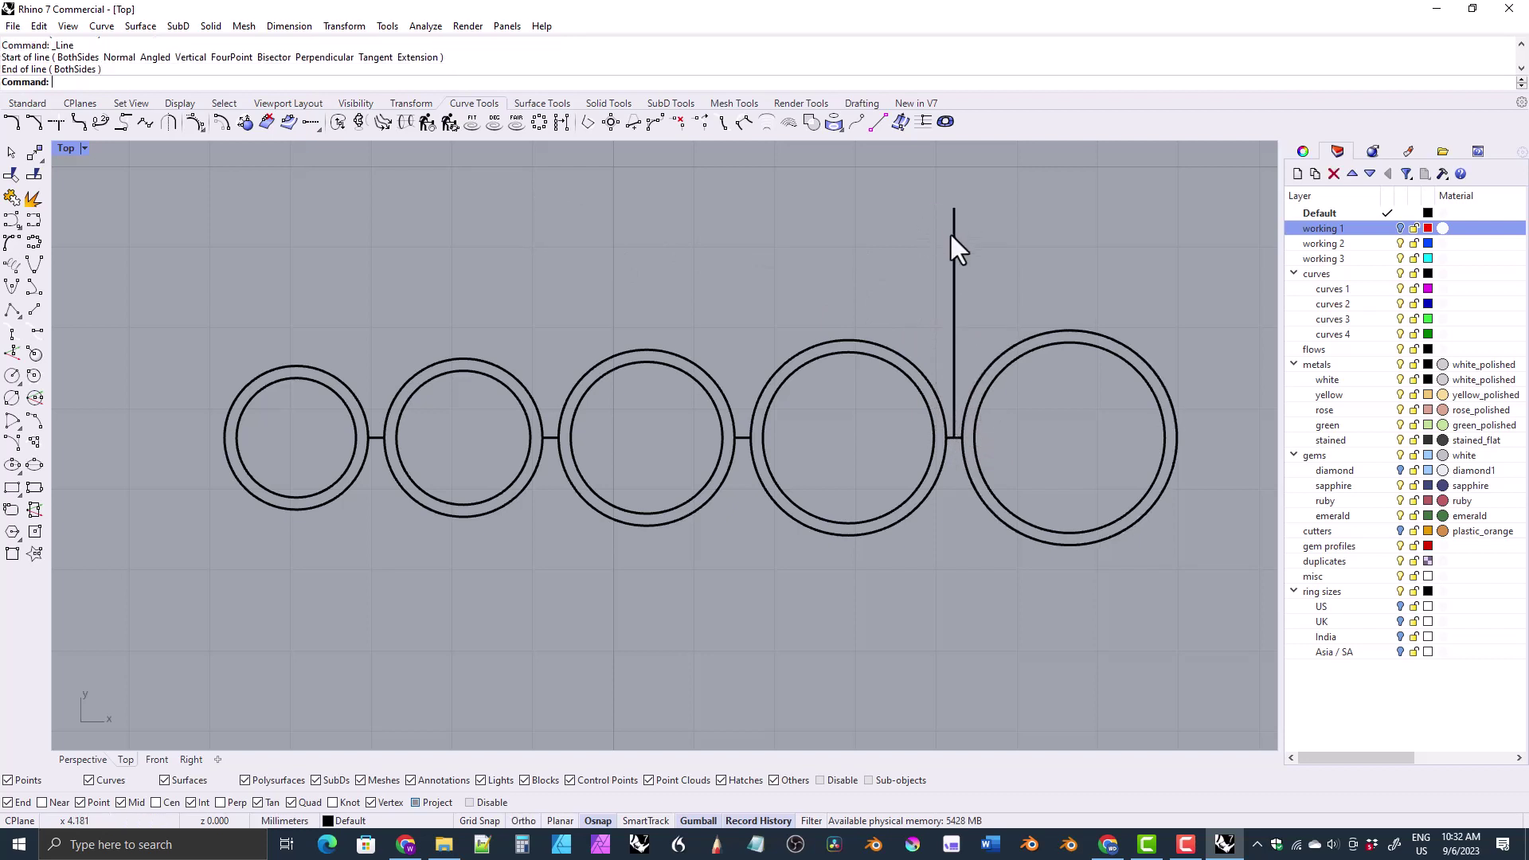
- Copy the vertical line from its base point to the midpoints of the other three connecting lines
{"action": "left_click", "coordinate": [955, 281]}
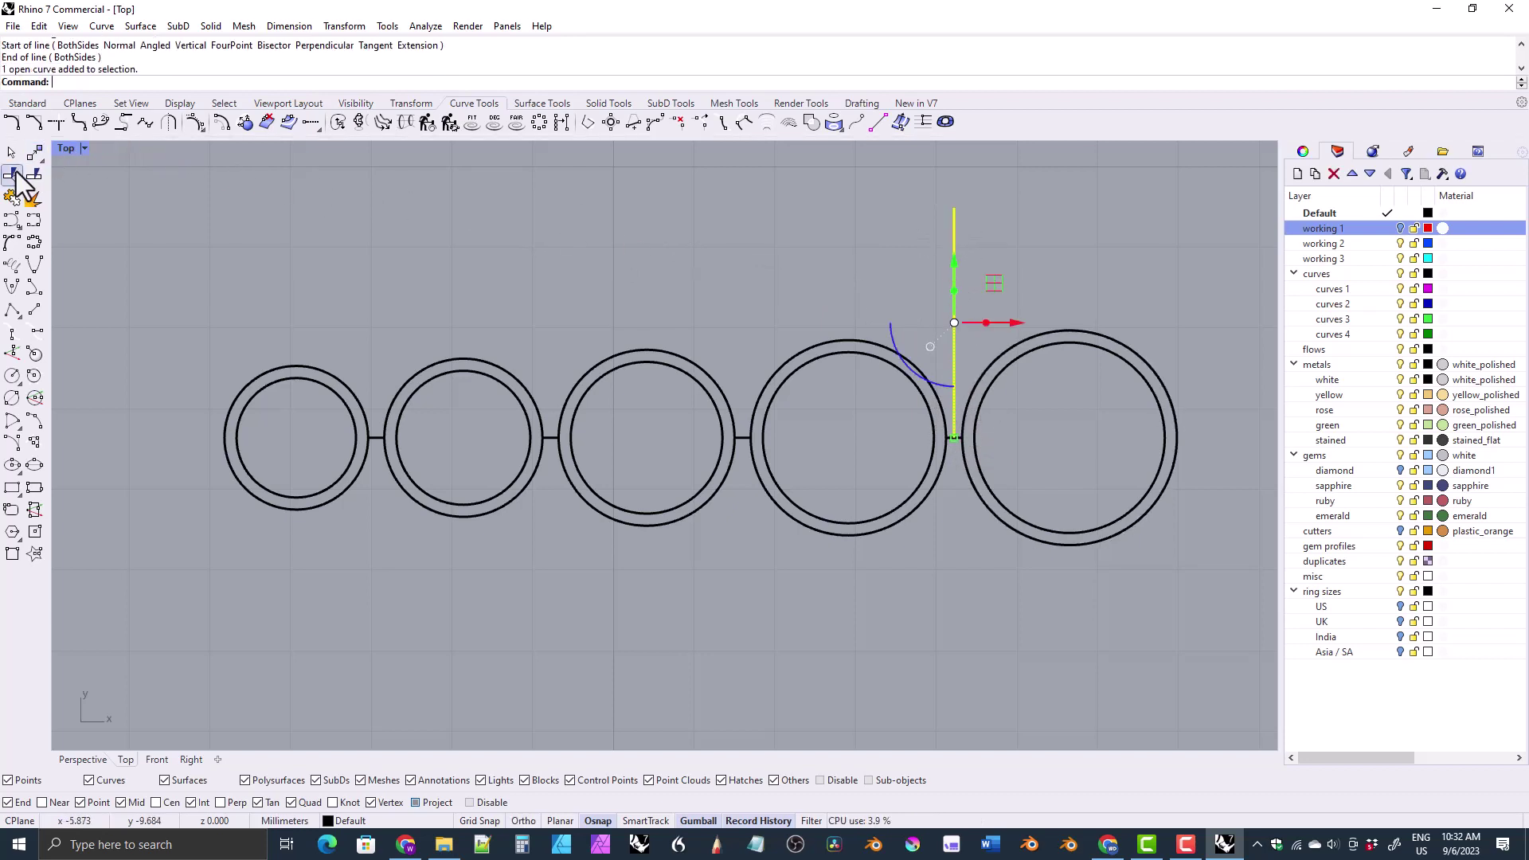
{"action": "left_click", "coordinate": [411, 104]}
{"action": "left_click", "coordinate": [34, 122]}
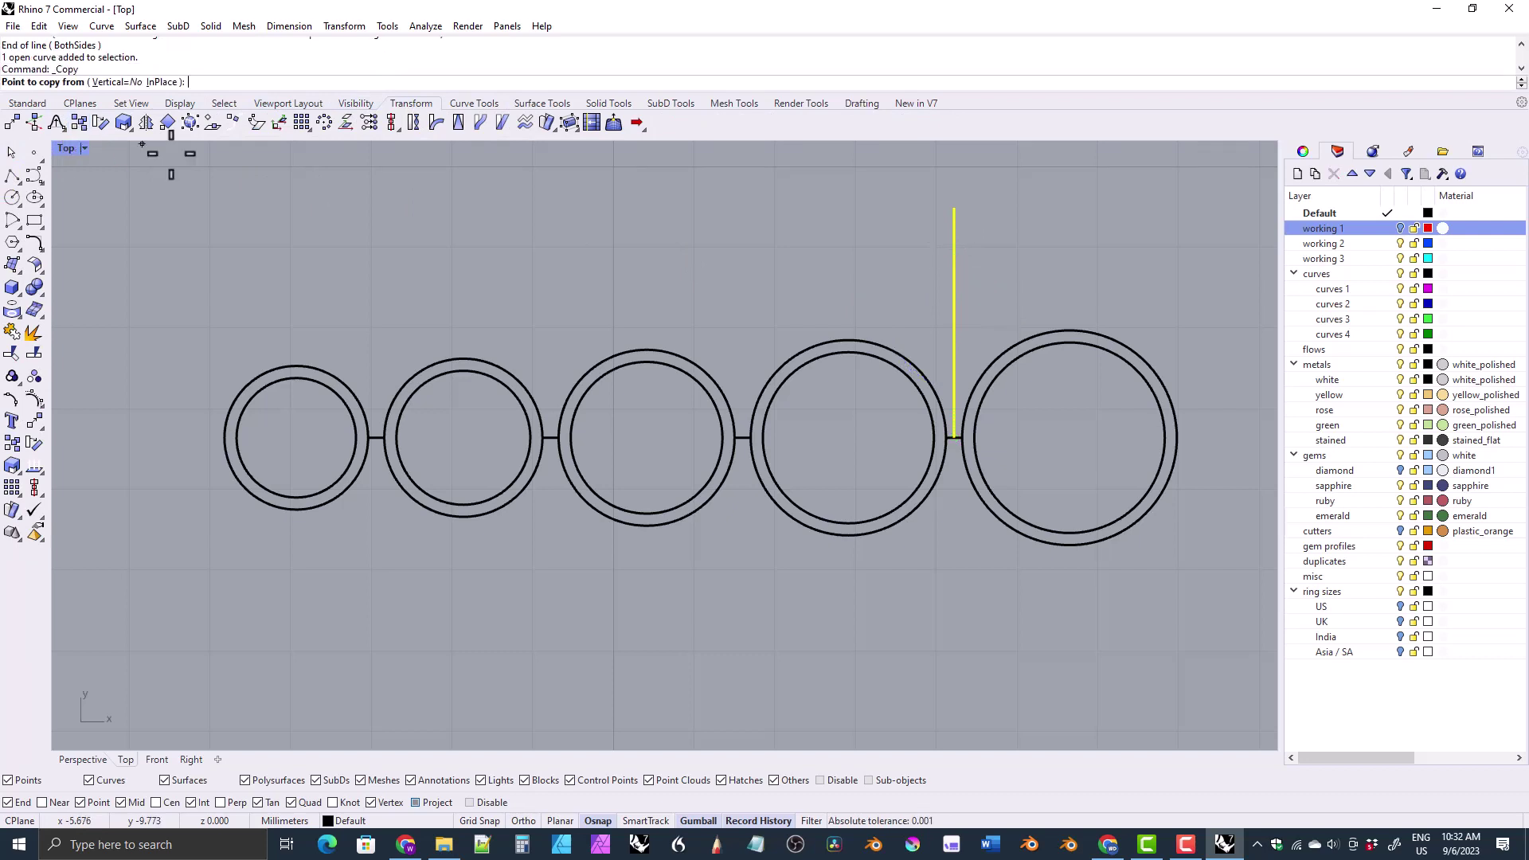
{"action": "scroll", "coordinate": [905, 420], "scroll_direction": "up", "scroll_amount": 2}
{"action": "left_click", "coordinate": [1105, 428]}
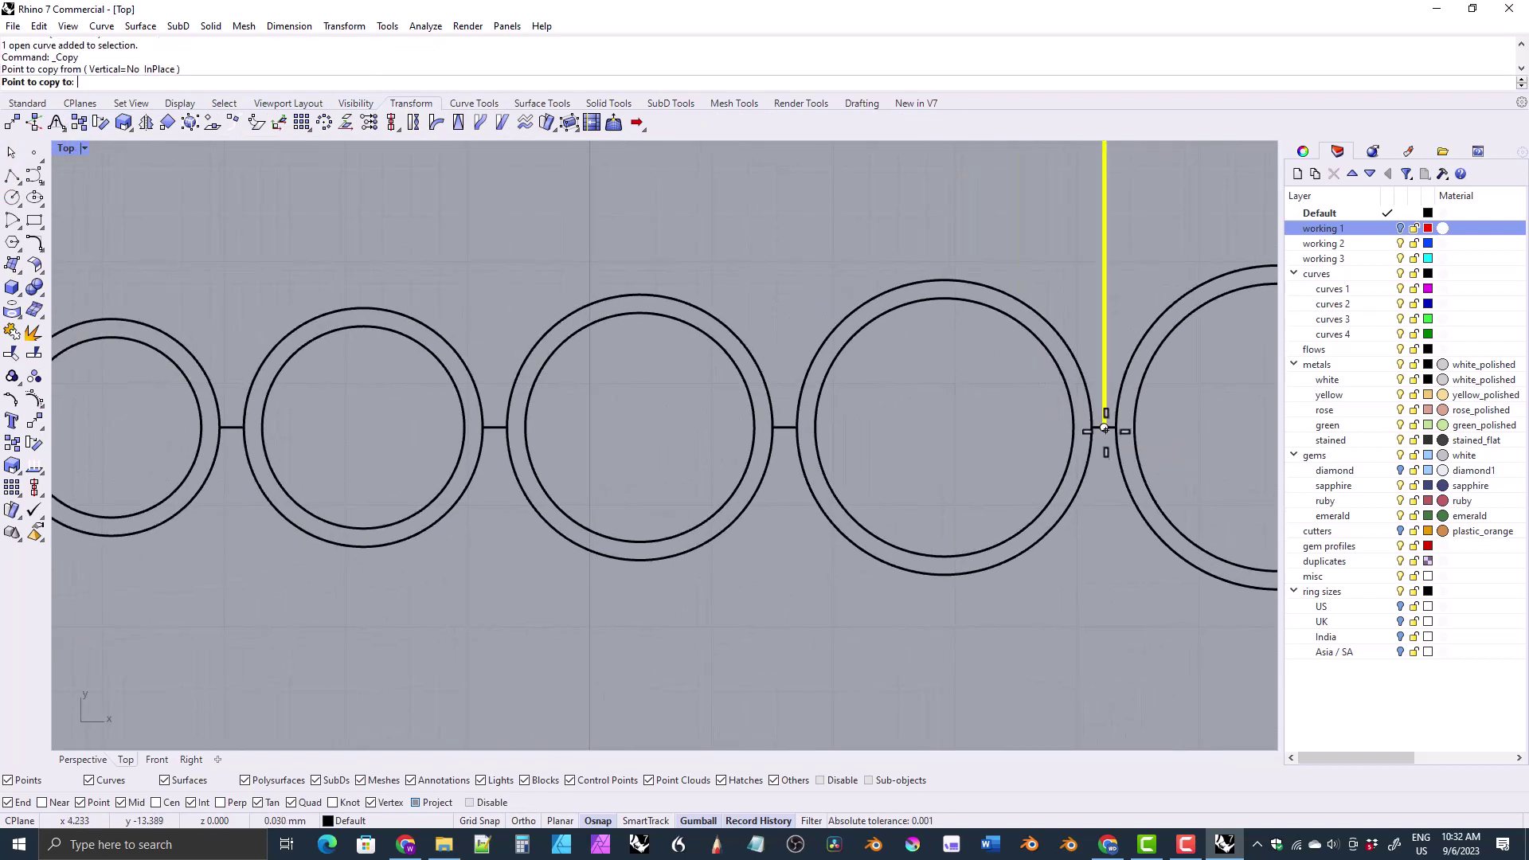
{"action": "left_click", "coordinate": [784, 428]}
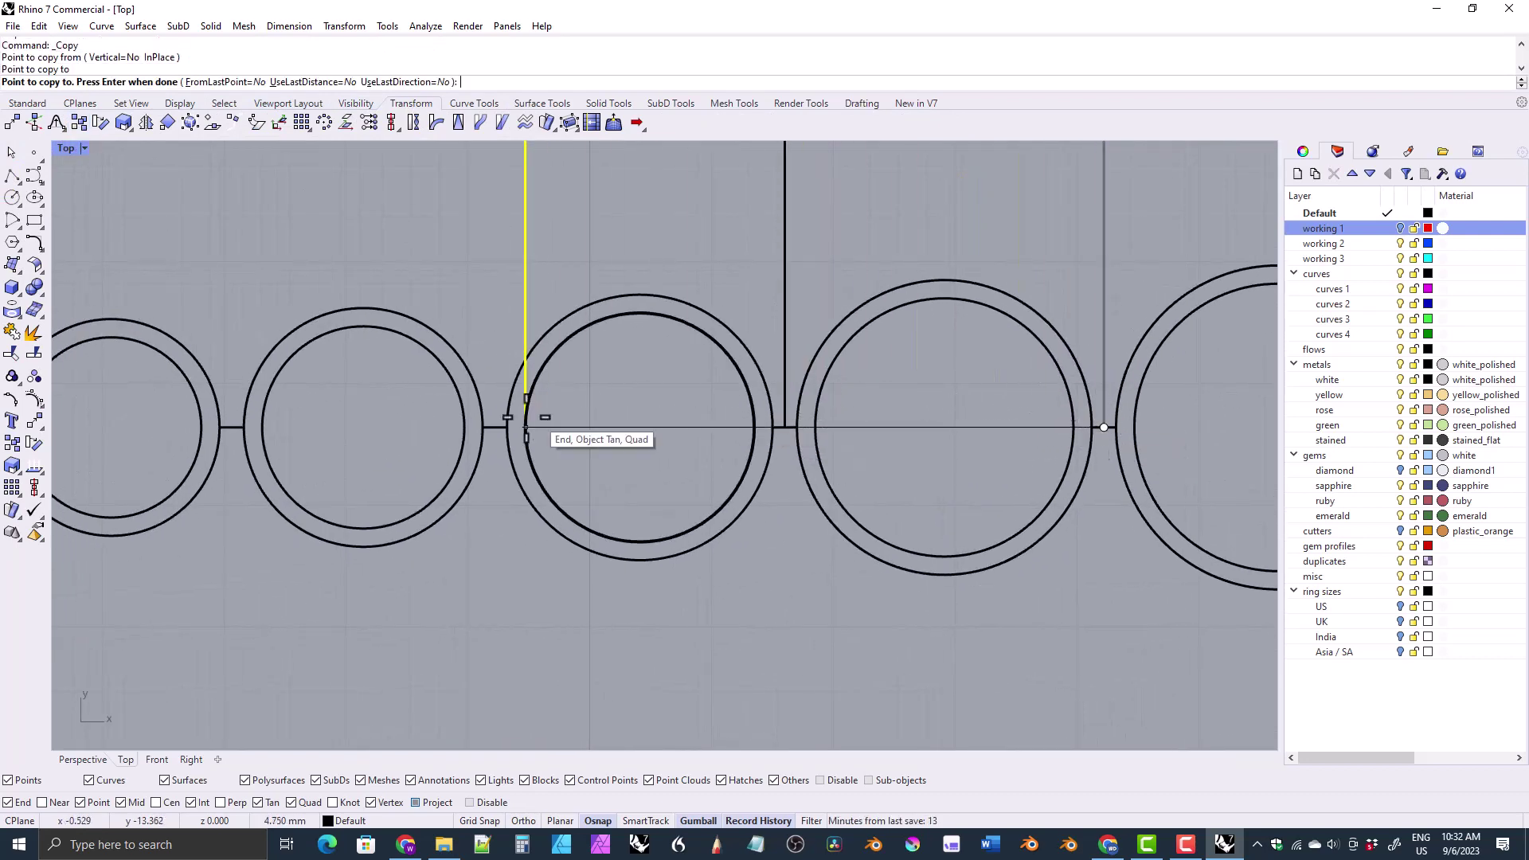
{"action": "left_click", "coordinate": [494, 428]}
{"action": "left_click", "coordinate": [231, 428]}
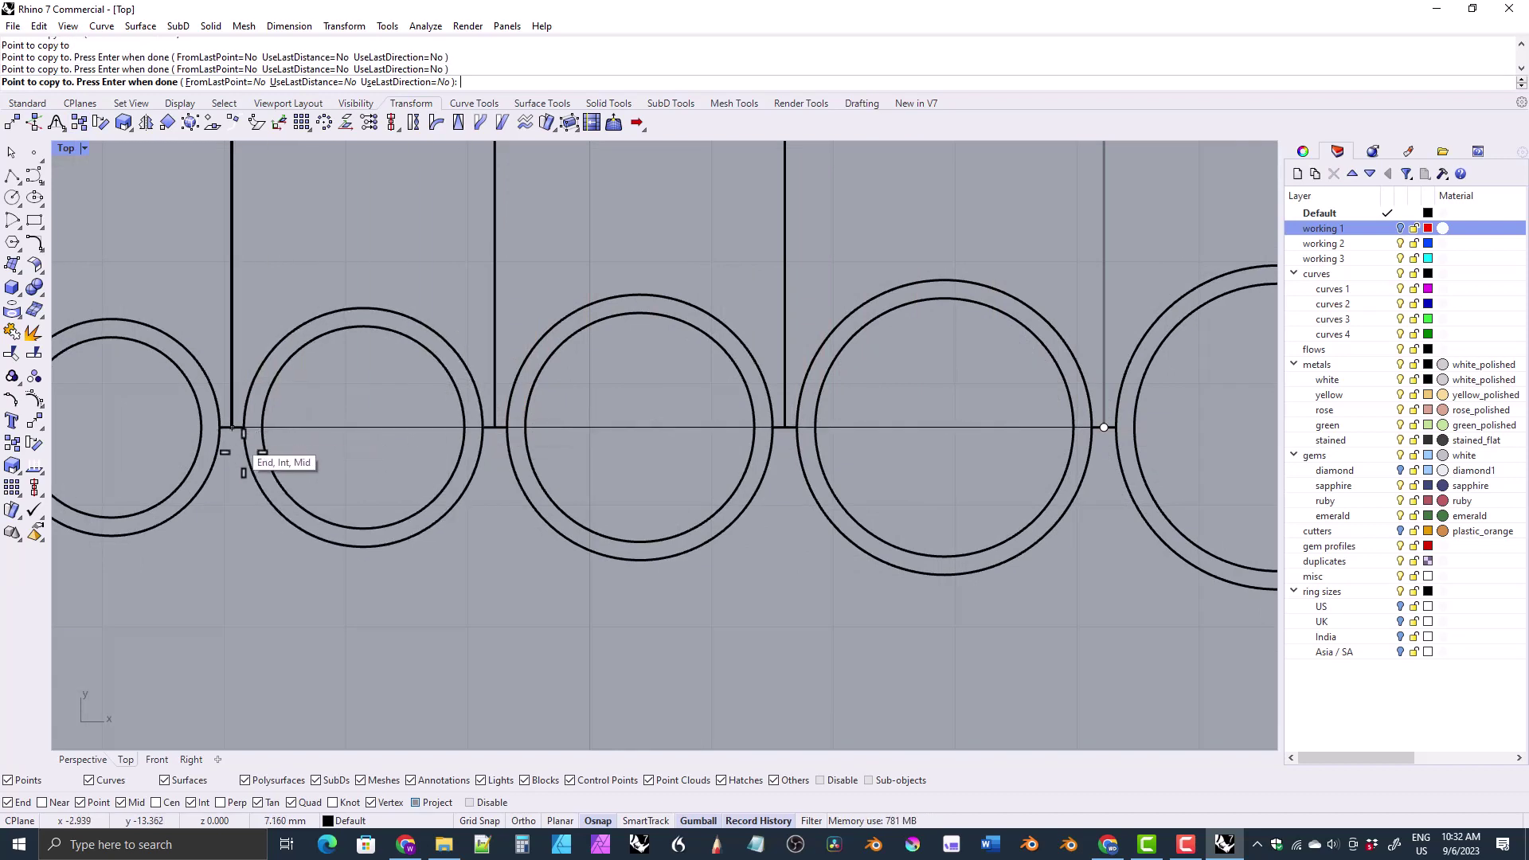
{"action": "scroll", "coordinate": [506, 561], "scroll_direction": "down", "scroll_amount": 3}
{"action": "key", "text": "Return"}
- Deselect the vertical line and show the working 1 layer with the red guide lines
{"action": "scroll", "coordinate": [510, 557], "scroll_direction": "down", "scroll_amount": 2}
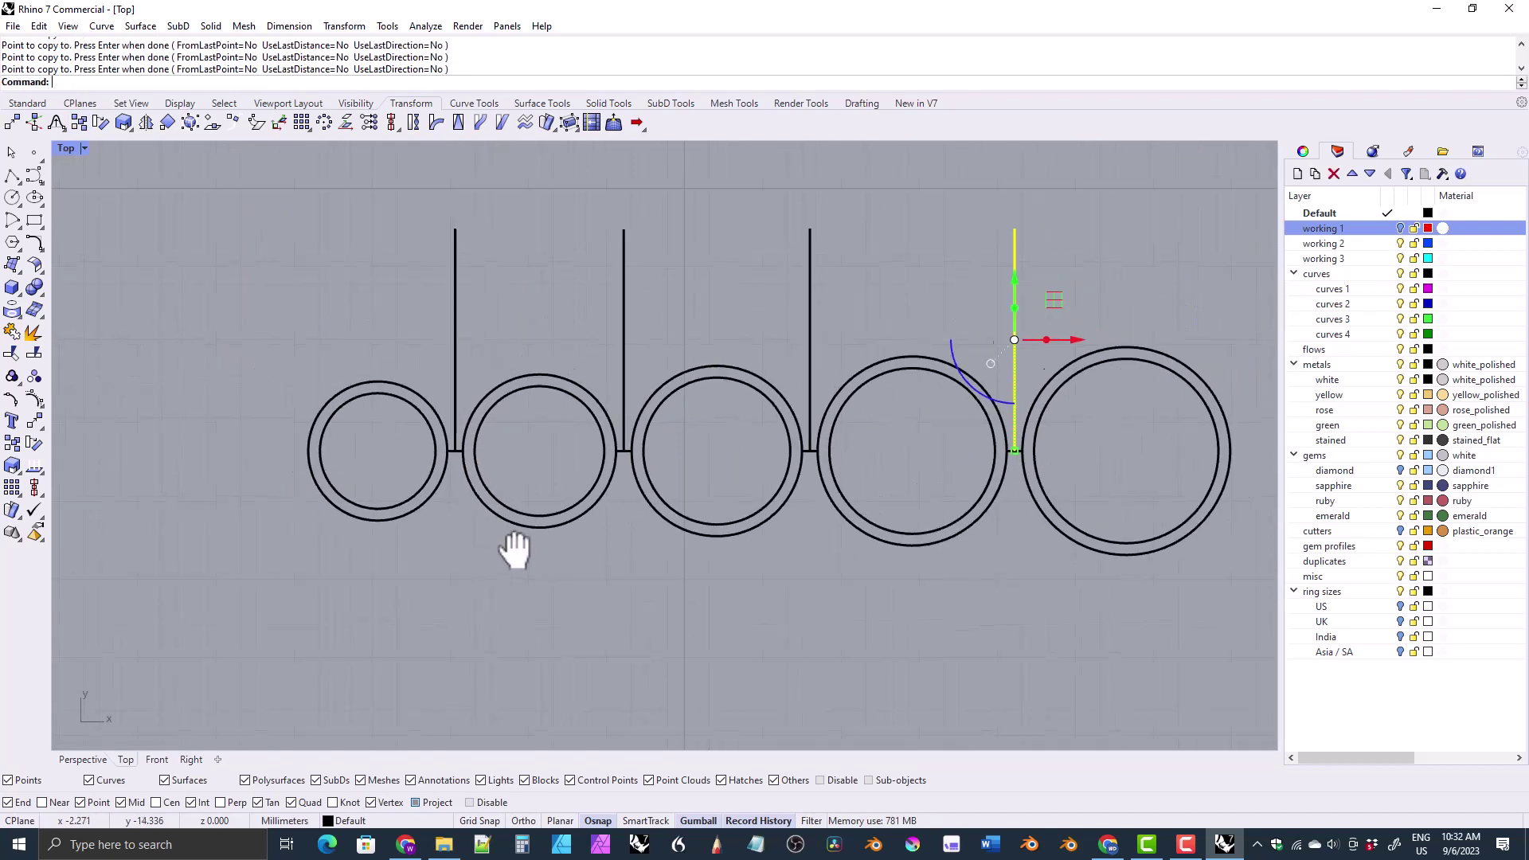
{"action": "left_click", "coordinate": [460, 598]}
{"action": "left_click", "coordinate": [1399, 228]}
{"action": "right_click_drag", "start_coordinate": [796, 458], "coordinate": [758, 438]}
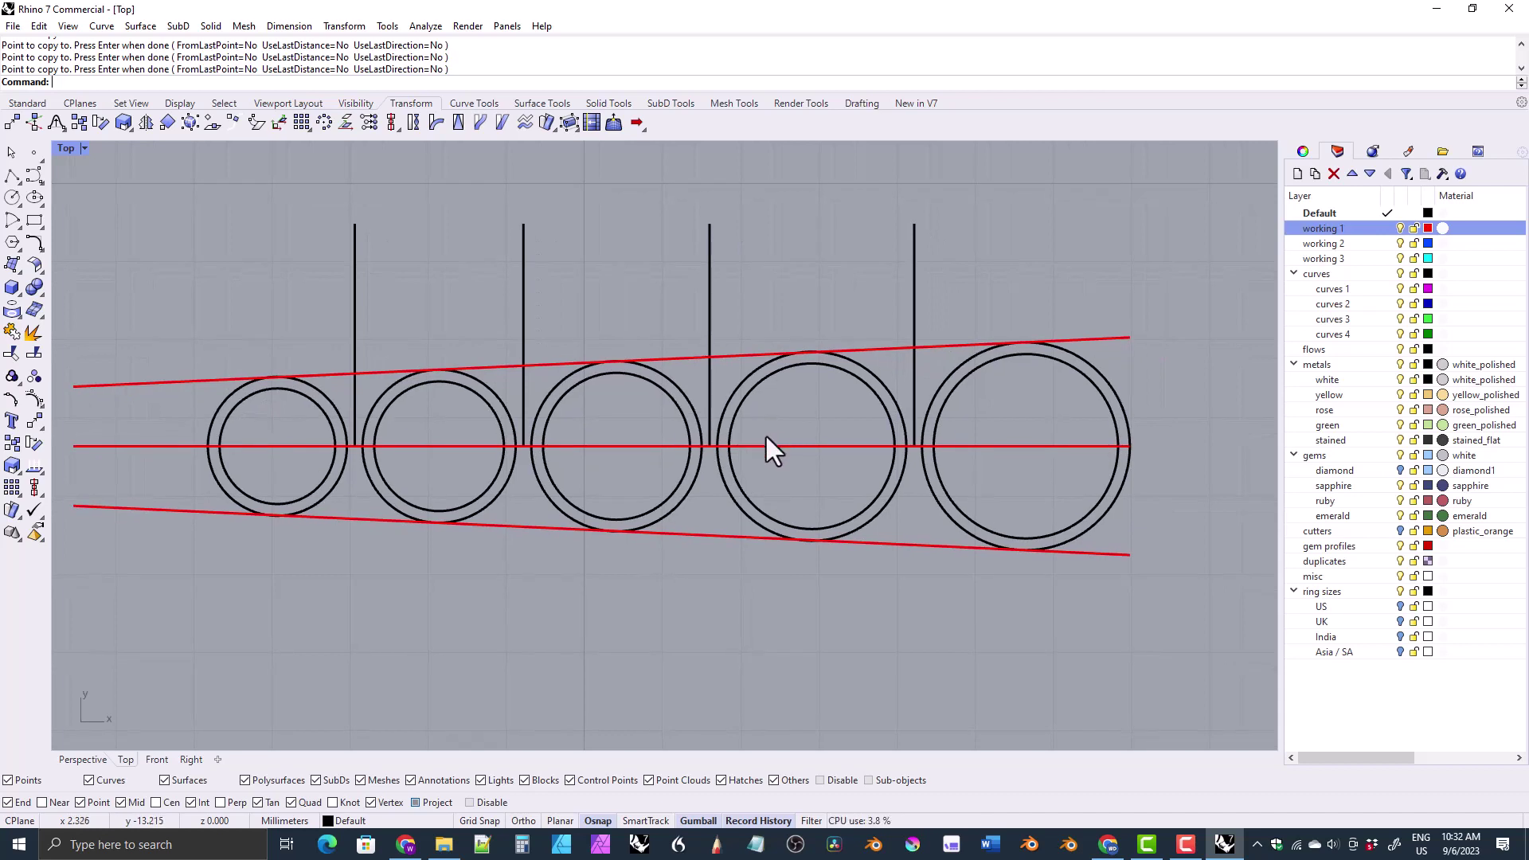
- Draw a 1 mm diameter circle centred where the upper guide line crosses the vertical line between the two largest stones, and select it
{"action": "left_click", "coordinate": [474, 104]}
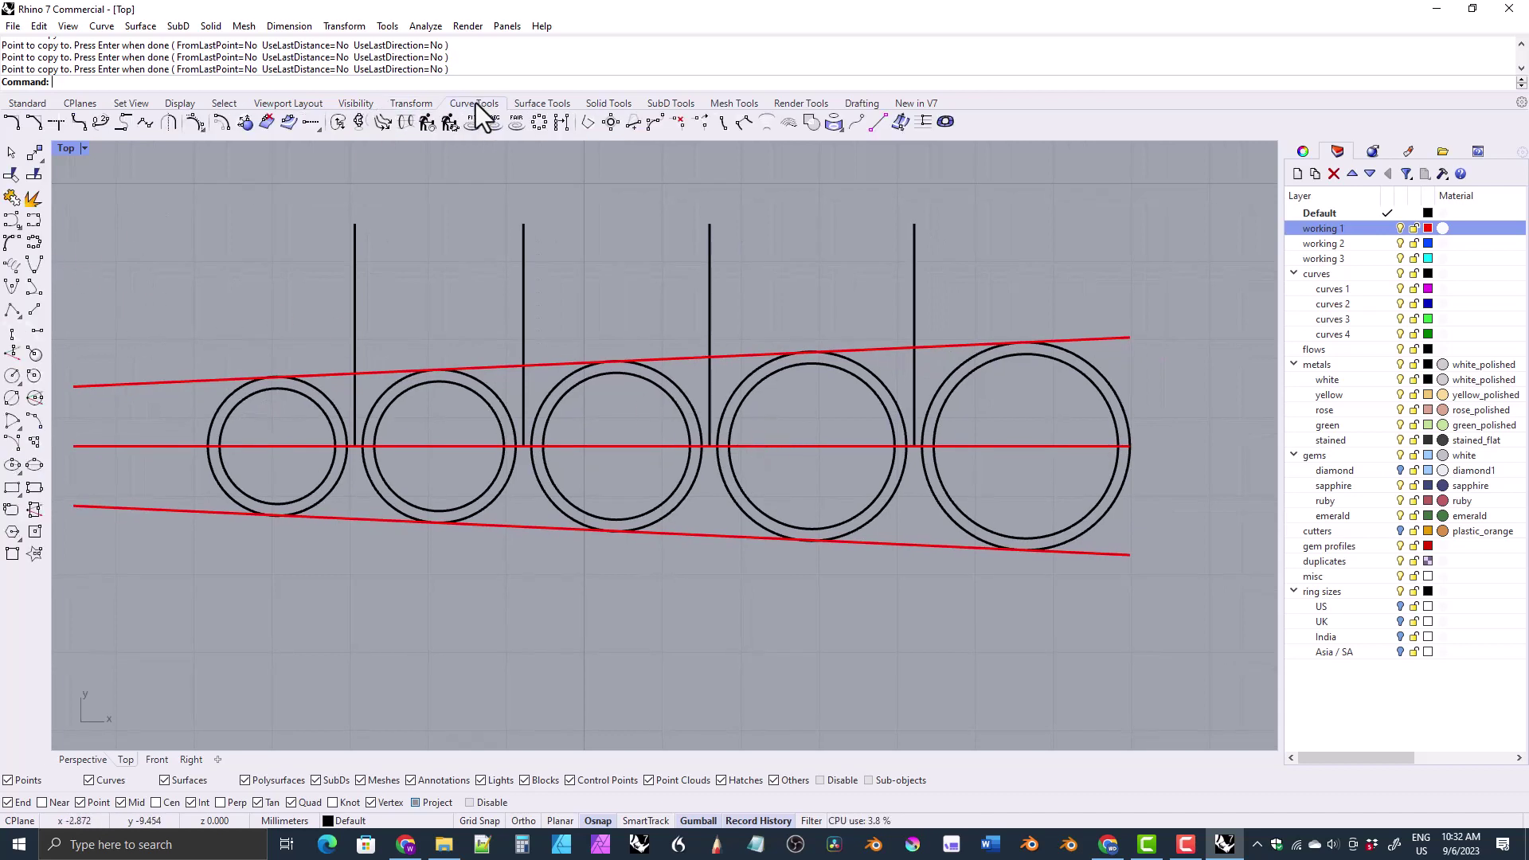
{"action": "left_click", "coordinate": [13, 373]}
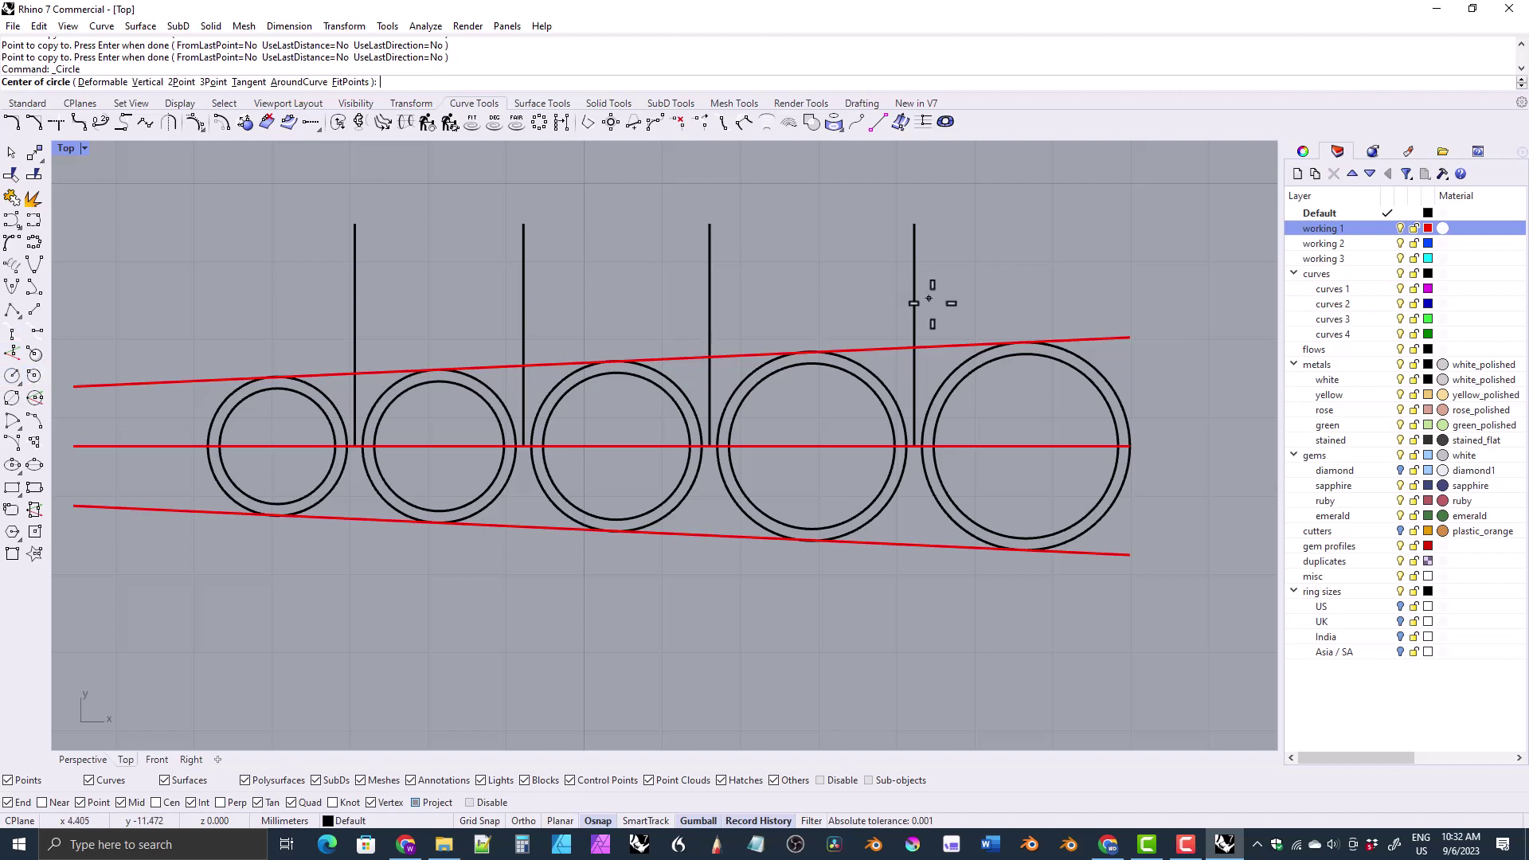
{"action": "scroll", "coordinate": [912, 335], "scroll_direction": "up", "scroll_amount": 5}
{"action": "left_click", "coordinate": [907, 339]}
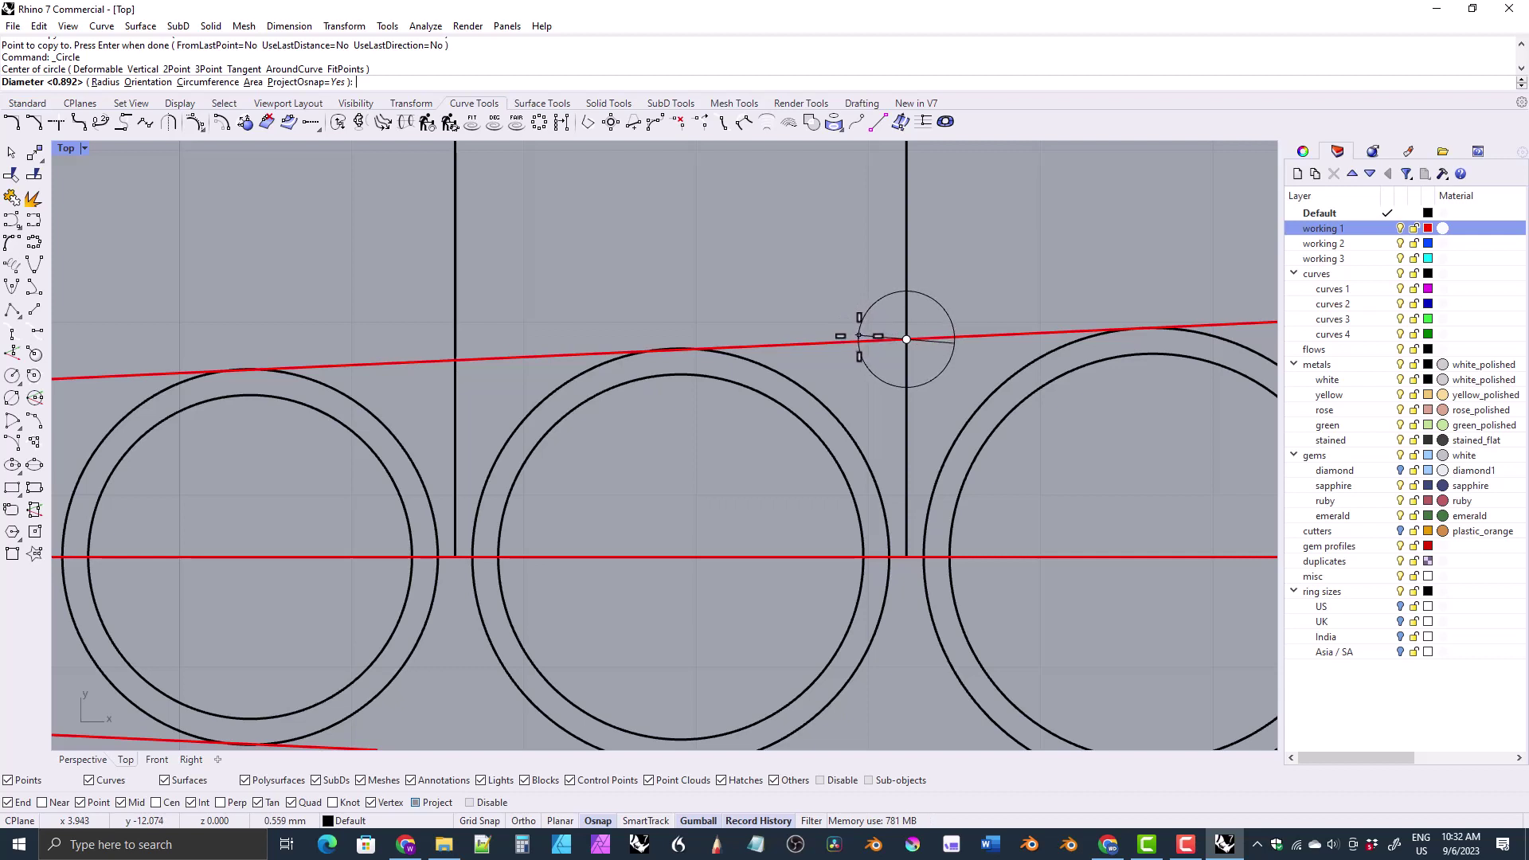
{"action": "type", "text": "1"}
{"action": "key", "text": "Return"}
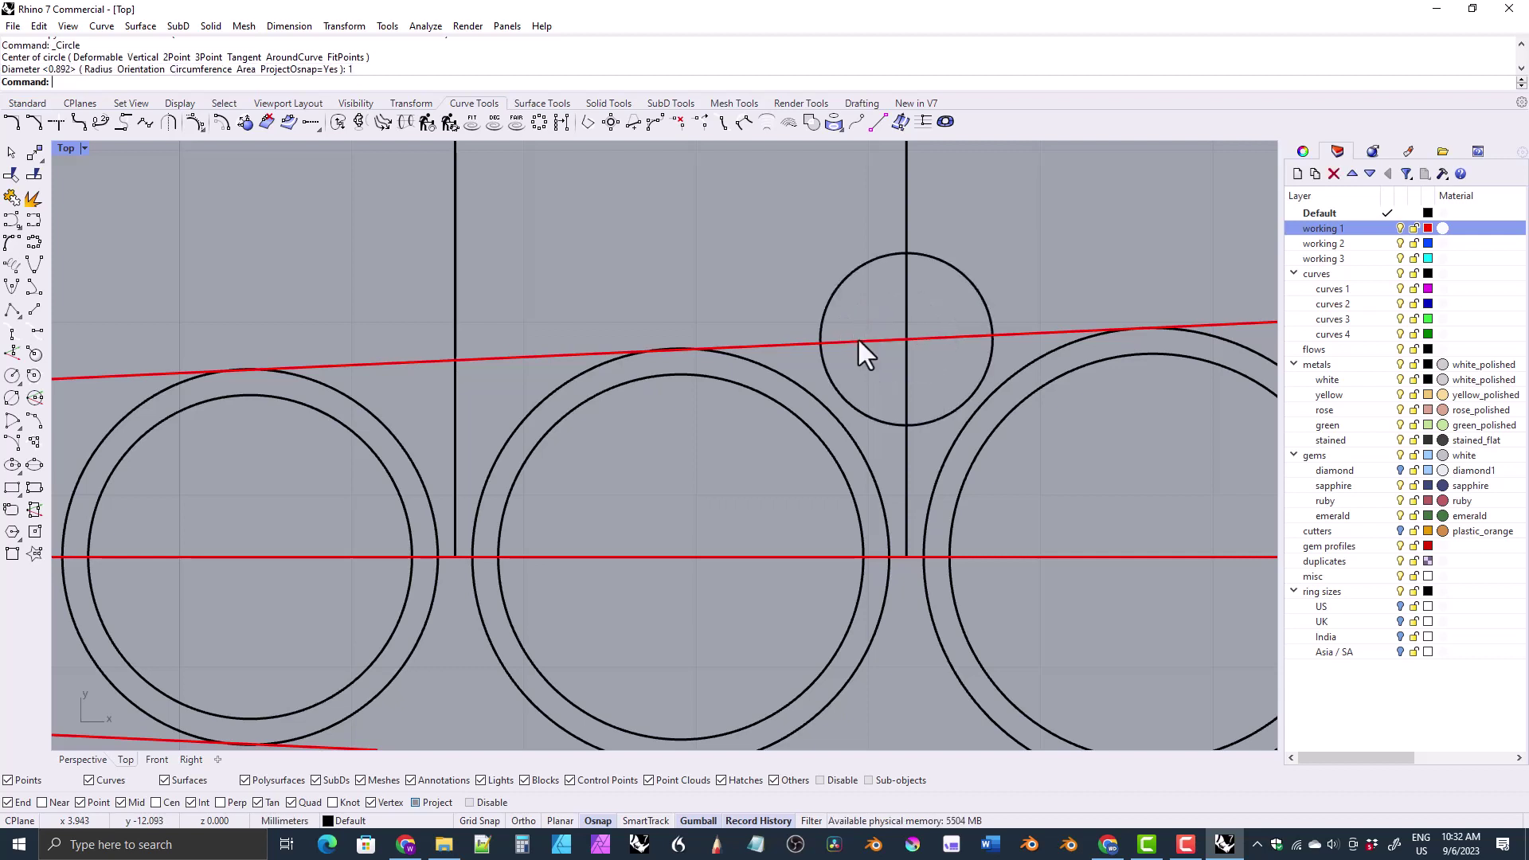
{"action": "left_click", "coordinate": [823, 376]}
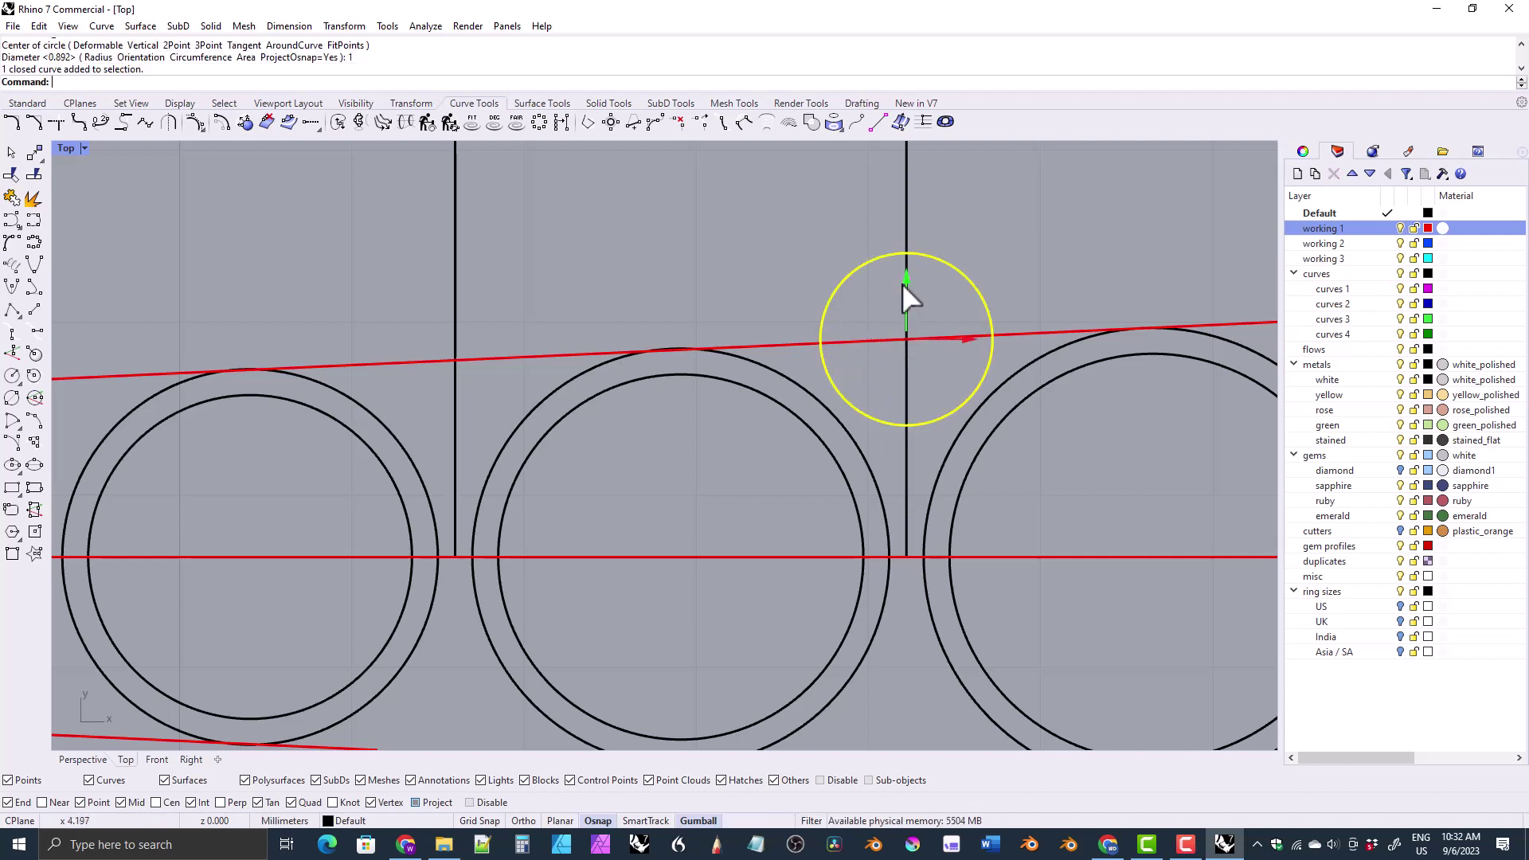
- Move the 1 mm circle down along the vertical line between the two largest stones until it reaches both inner offset circles
{"action": "left_click_drag", "start_coordinate": [901, 283], "coordinate": [900, 340]}
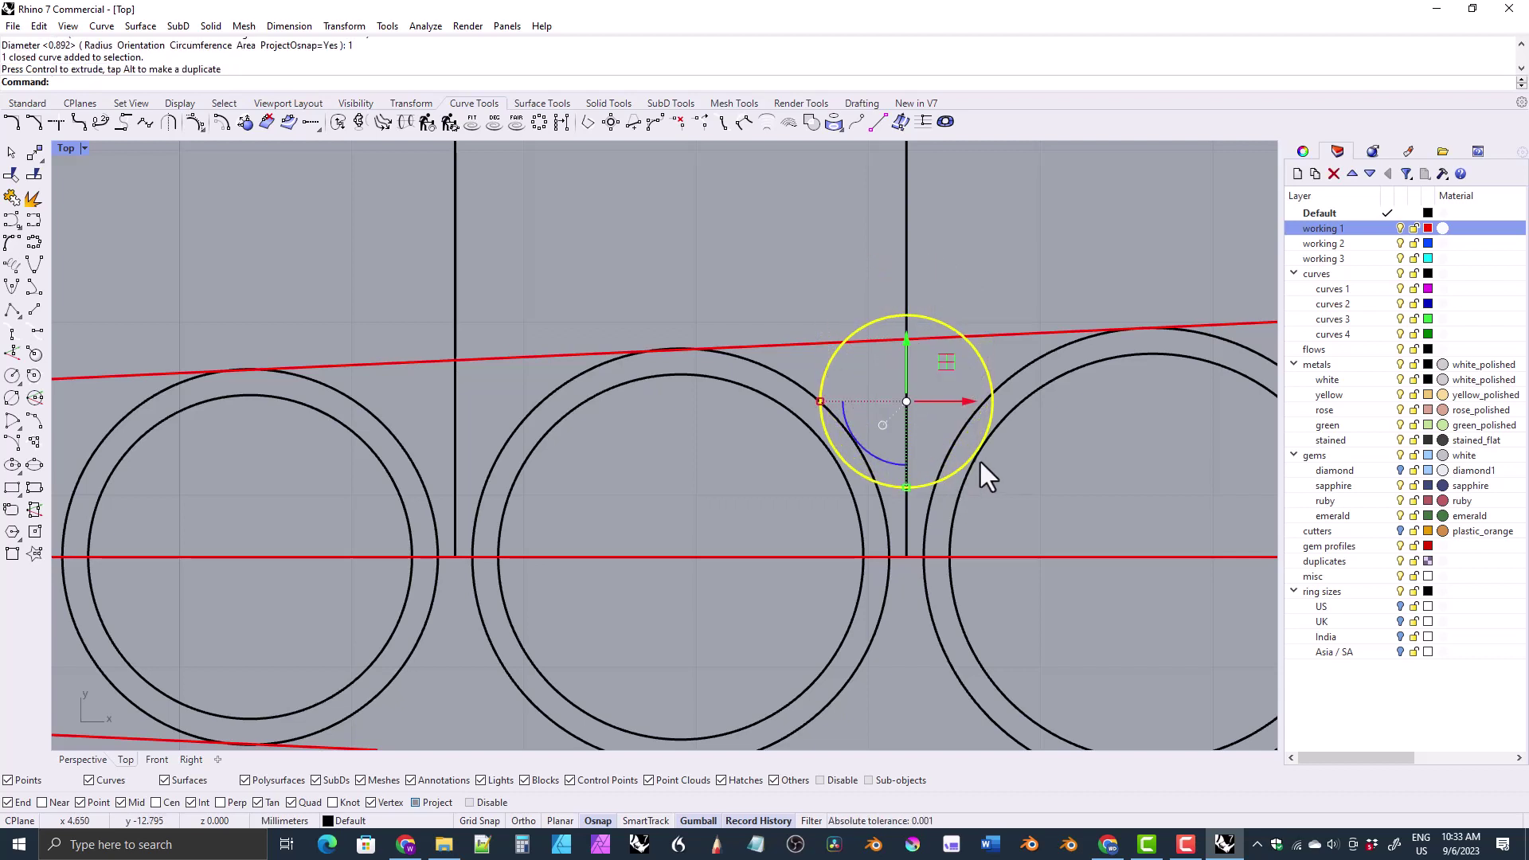
{"action": "scroll", "coordinate": [984, 454], "scroll_direction": "up", "scroll_amount": 2}
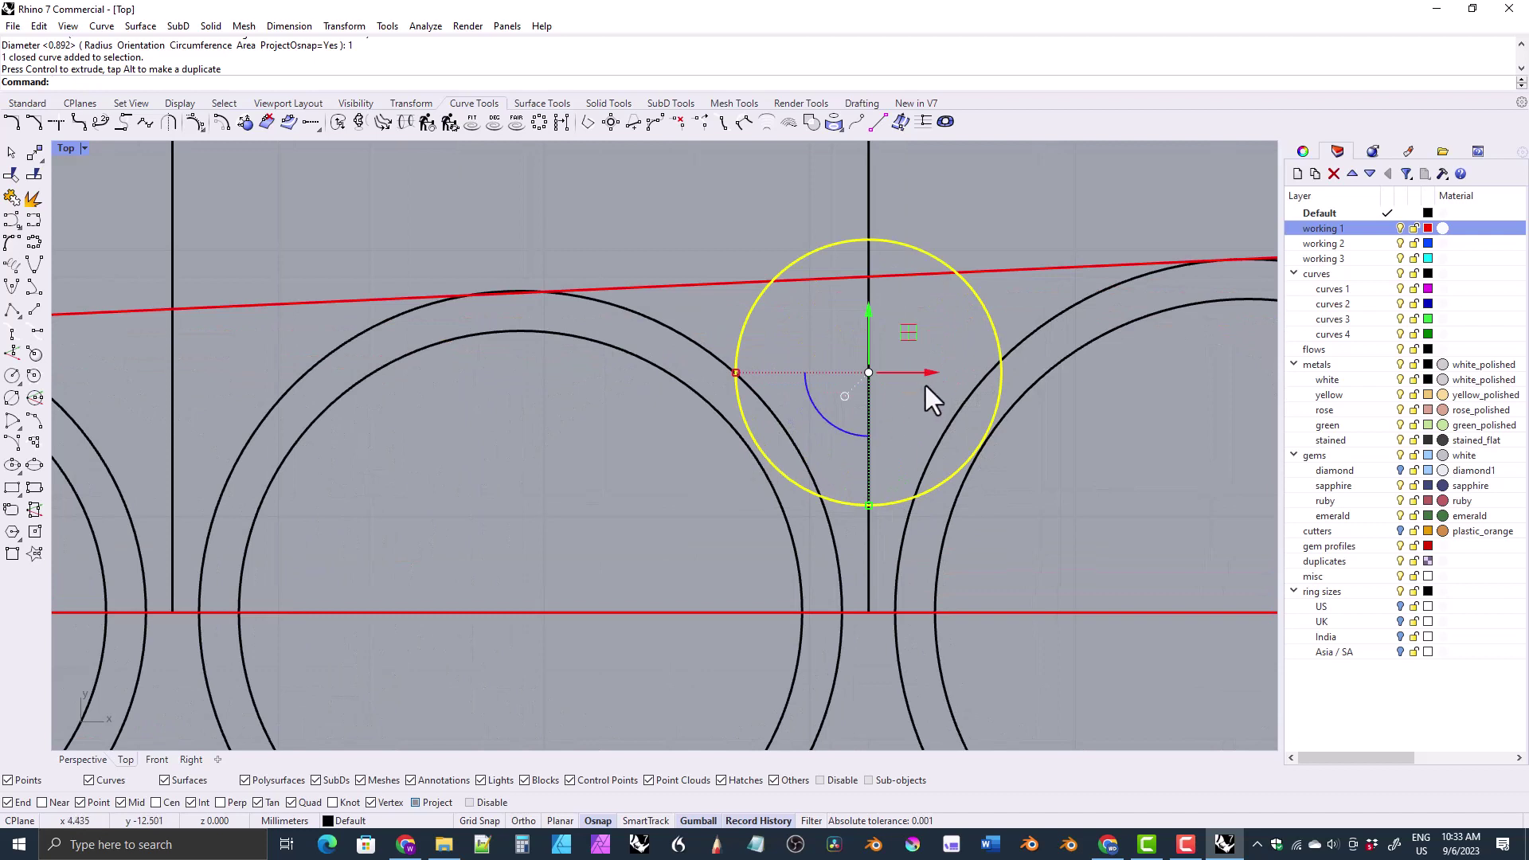
{"action": "left_click_drag", "start_coordinate": [923, 374], "coordinate": [919, 376]}
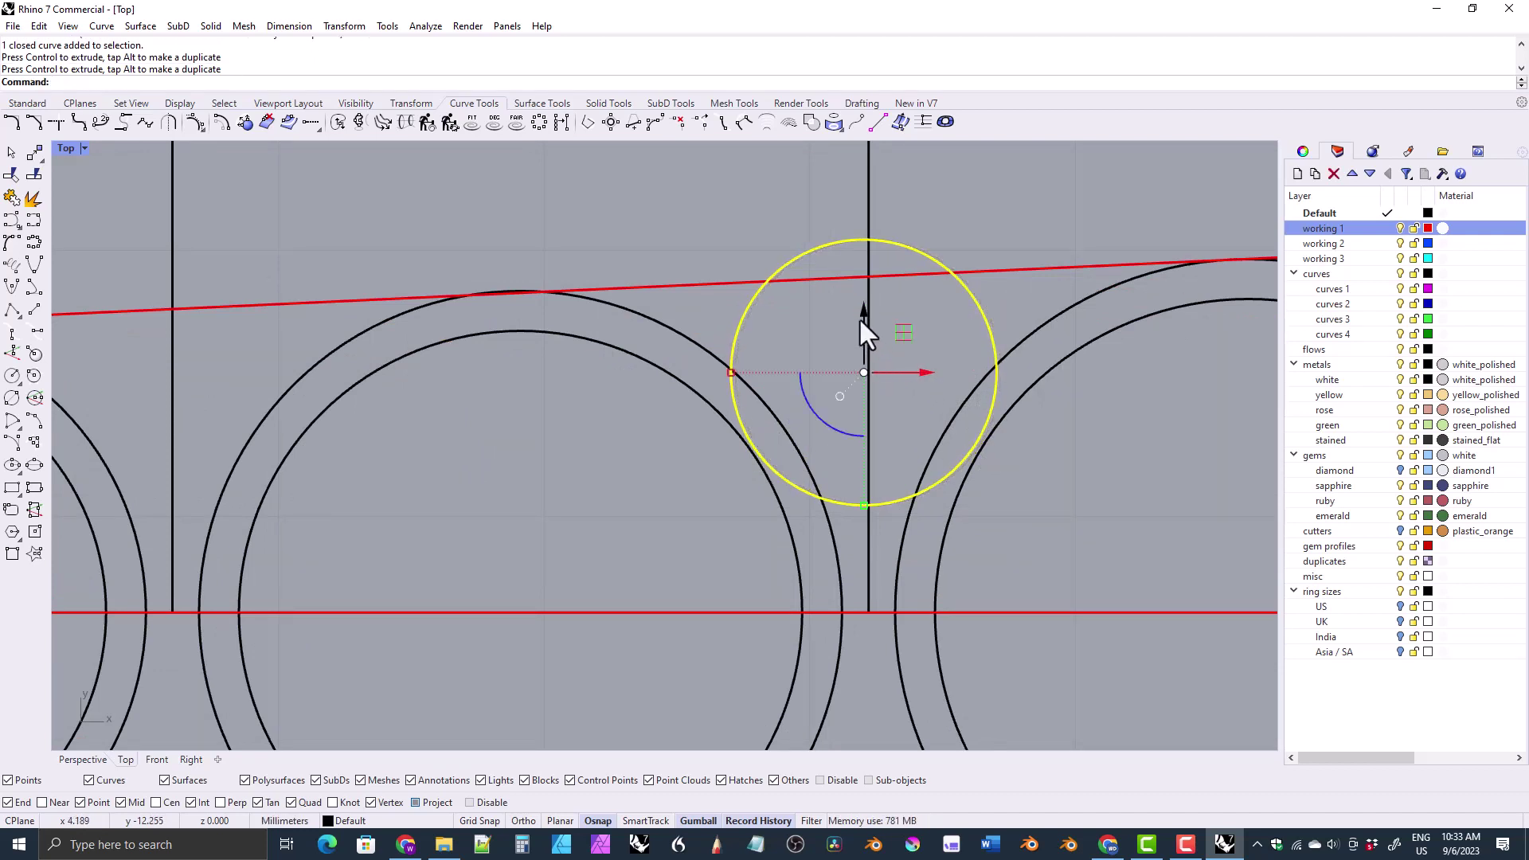
{"action": "left_click_drag", "start_coordinate": [861, 322], "coordinate": [864, 323]}
{"action": "scroll", "coordinate": [891, 372], "scroll_direction": "up", "scroll_amount": 2}
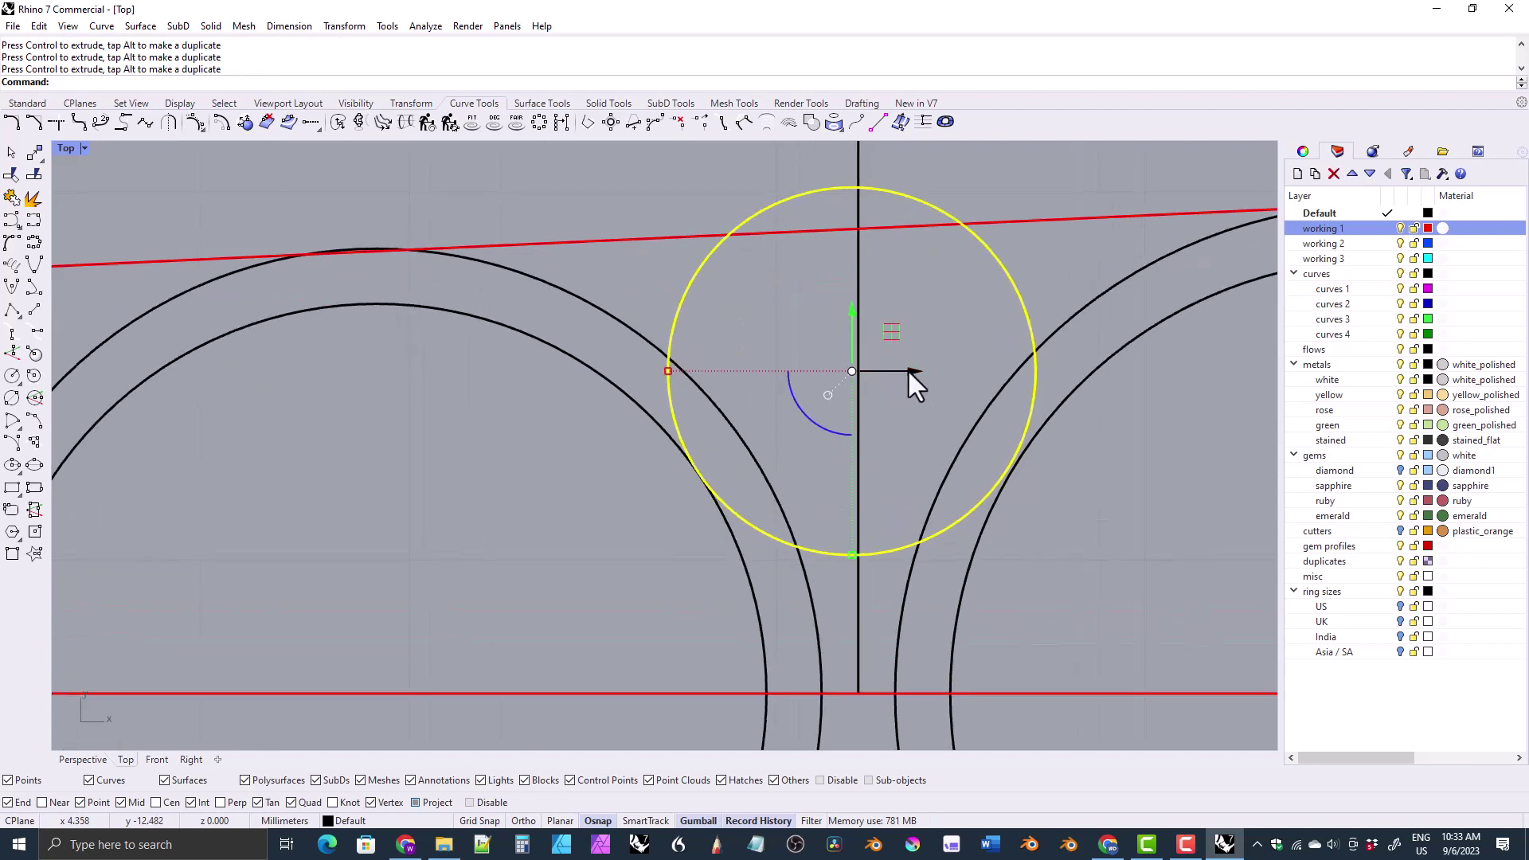
{"action": "left_click_drag", "start_coordinate": [909, 370], "coordinate": [911, 372]}
{"action": "left_click_drag", "start_coordinate": [853, 323], "coordinate": [854, 321]}
{"action": "scroll", "coordinate": [845, 334], "scroll_direction": "down", "scroll_amount": 2}
{"action": "right_click_drag", "start_coordinate": [834, 352], "coordinate": [911, 394]}
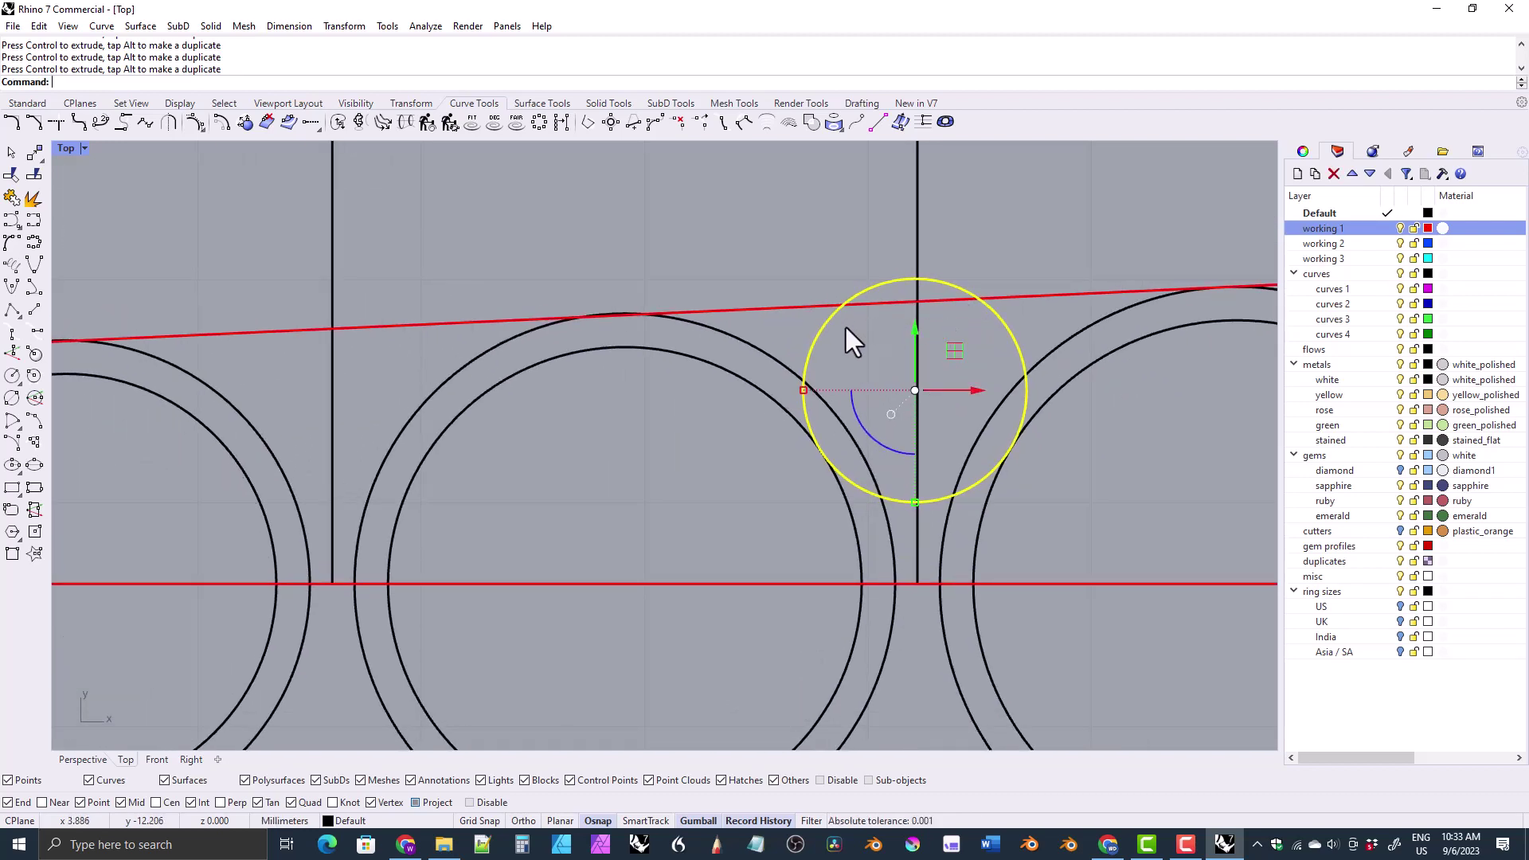
{"action": "scroll", "coordinate": [907, 336], "scroll_direction": "down", "scroll_amount": 1}
{"action": "right_click_drag", "start_coordinate": [891, 342], "coordinate": [823, 328]}
{"action": "scroll", "coordinate": [821, 308], "scroll_direction": "up", "scroll_amount": 3}
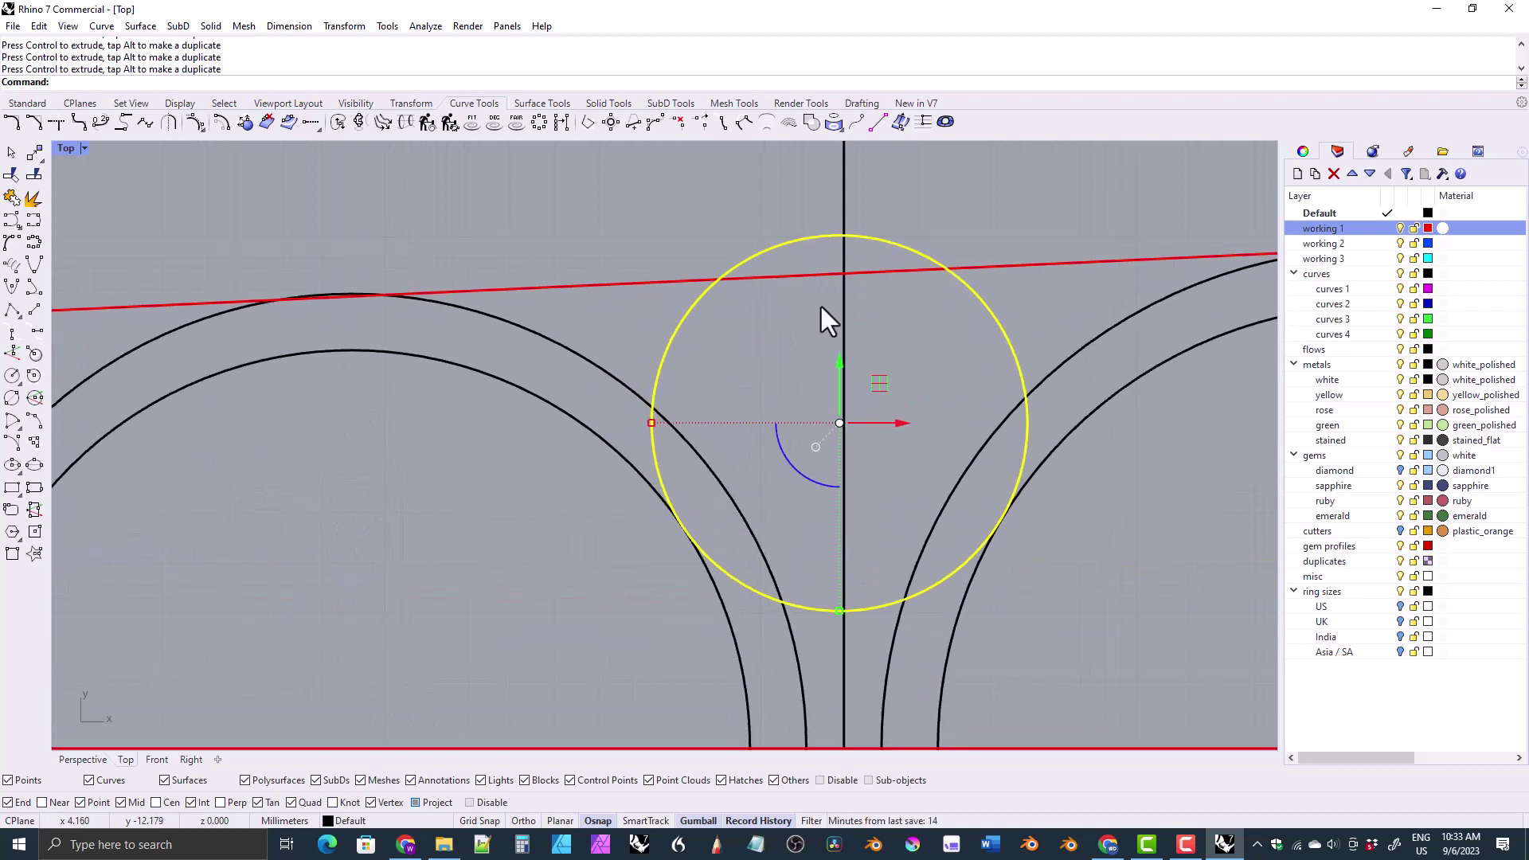
- Scale the circle down uniformly and reposition it to touch the upper guide line and both neighbouring inner offset circles
{"action": "left_click_drag", "start_coordinate": [652, 423], "coordinate": [666, 423]}
{"action": "left_click_drag", "start_coordinate": [838, 364], "coordinate": [844, 386]}
{"action": "scroll", "coordinate": [777, 361], "scroll_direction": "down", "scroll_amount": 5}
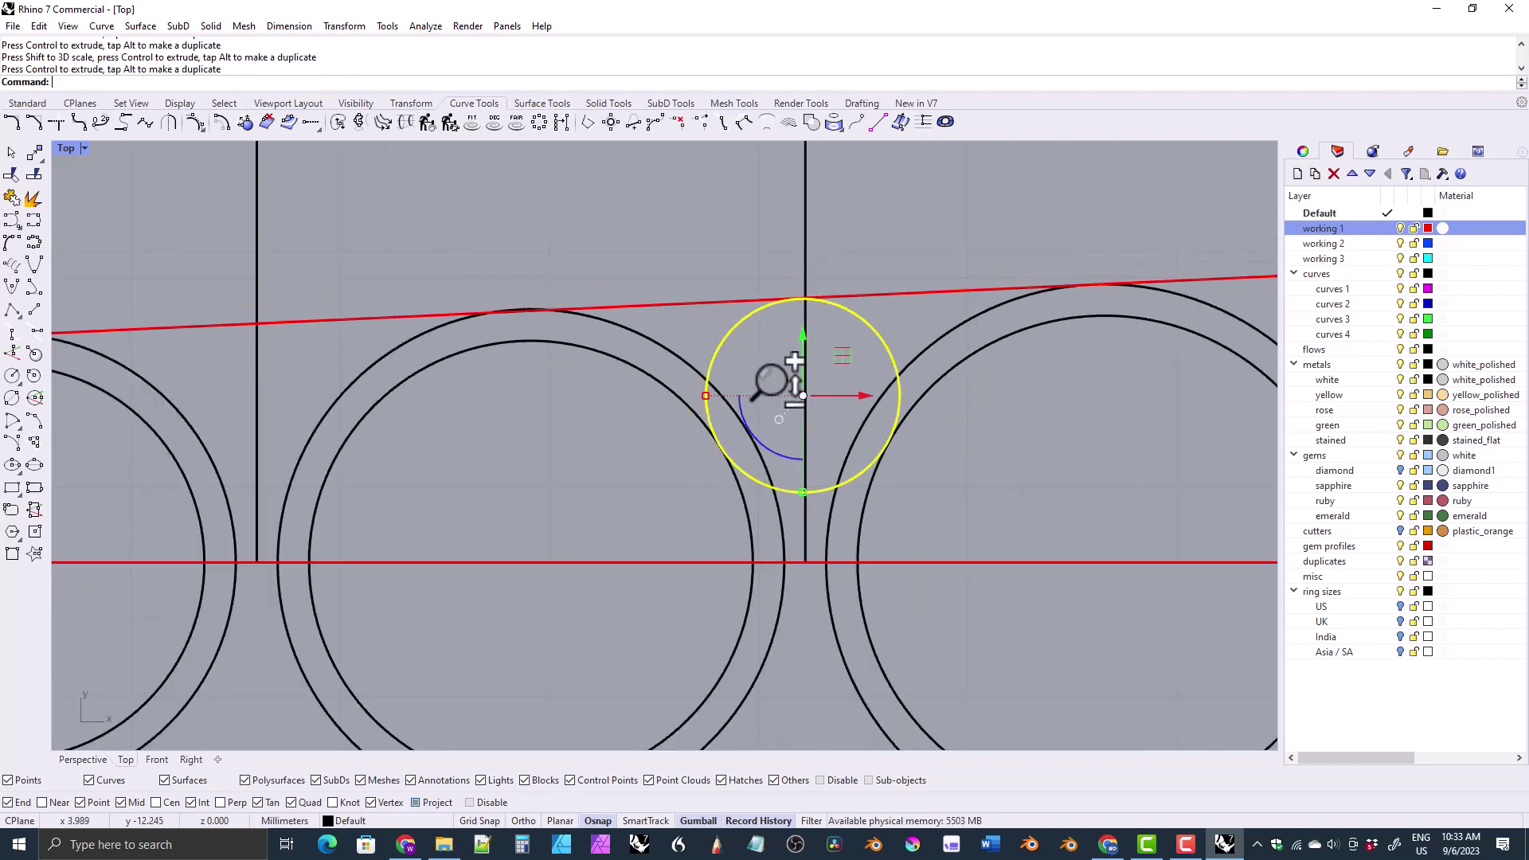
{"action": "scroll", "coordinate": [762, 395], "scroll_direction": "up", "scroll_amount": 3}
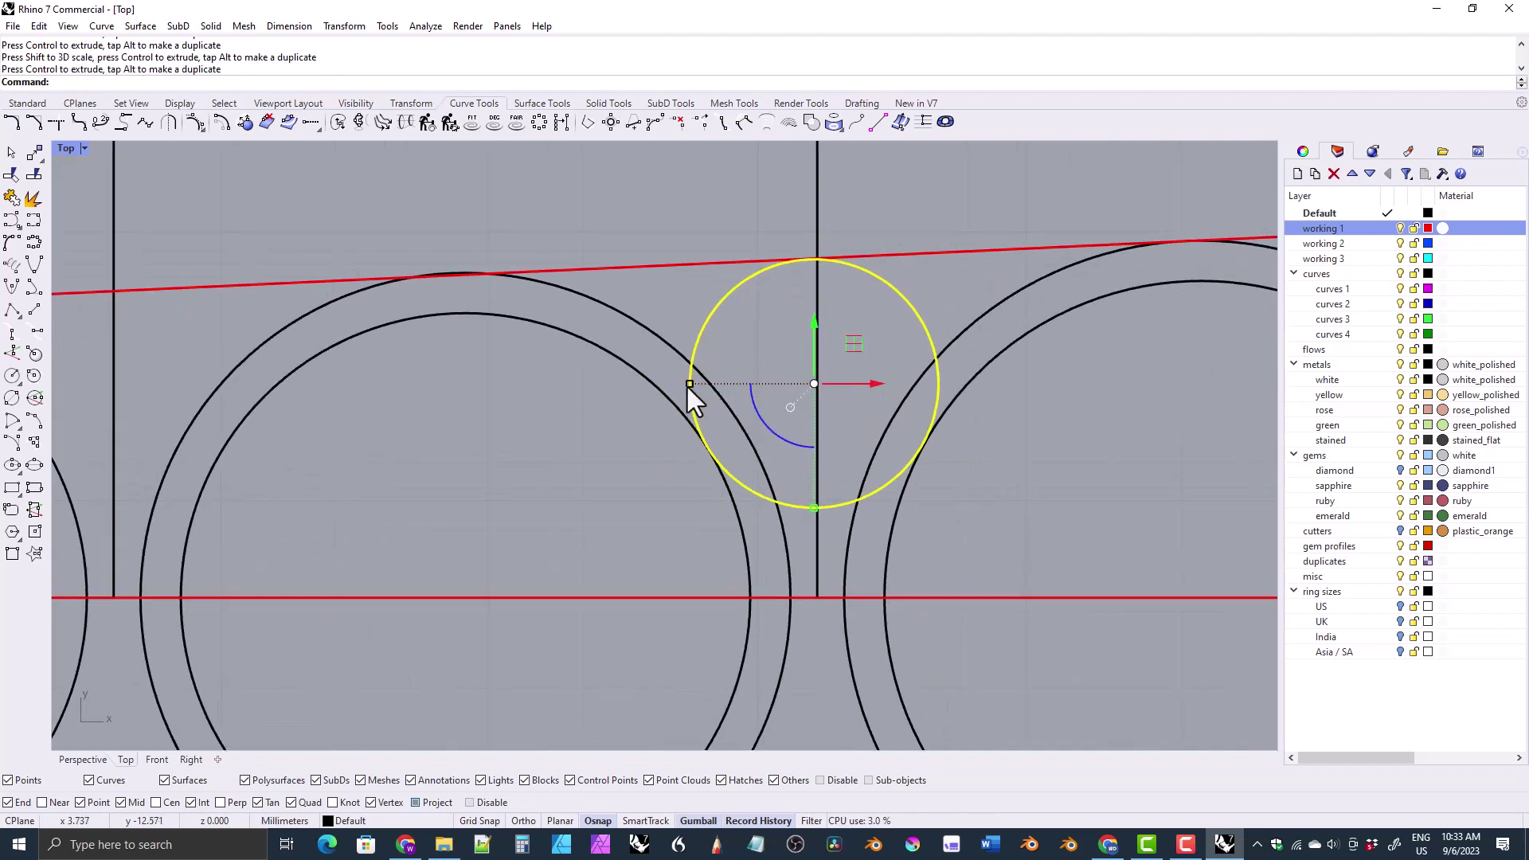
{"action": "mouse_move", "coordinate": [689, 385]}
{"action": "left_mouse_down"}
{"action": "mouse_move", "coordinate": [675, 390]}
{"action": "mouse_move", "coordinate": [693, 384]}
{"action": "left_mouse_up"}
{"action": "scroll", "coordinate": [744, 386], "scroll_direction": "down", "scroll_amount": 4}
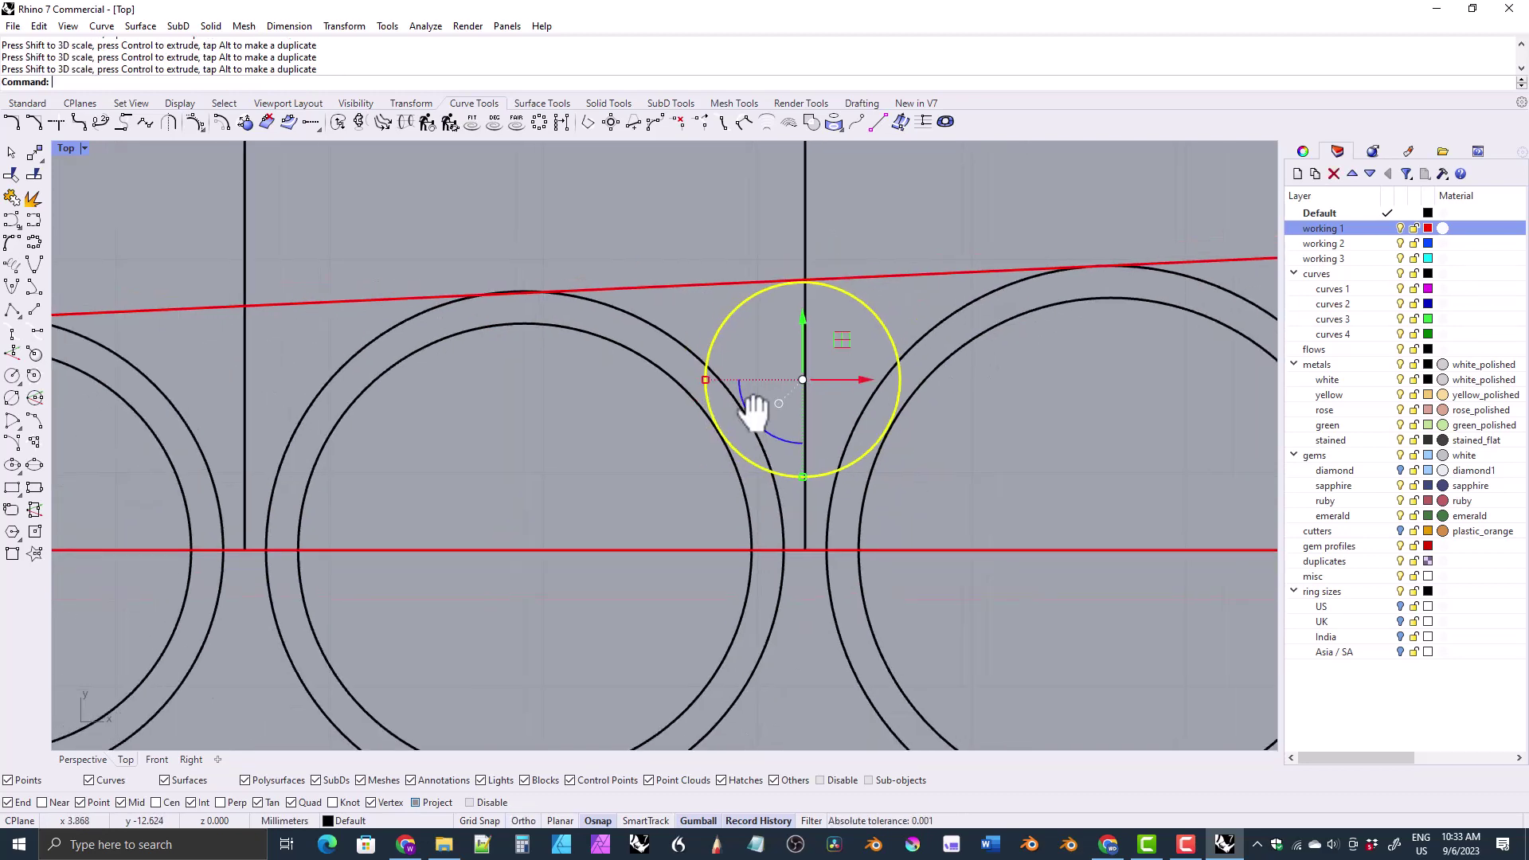
- Duplicate the fitted circle onto the vertical line of the adjacent smaller gap
{"action": "left_click_drag", "start_coordinate": [1029, 379], "coordinate": [623, 437]}
{"action": "scroll", "coordinate": [570, 388], "scroll_direction": "up", "scroll_amount": 3}
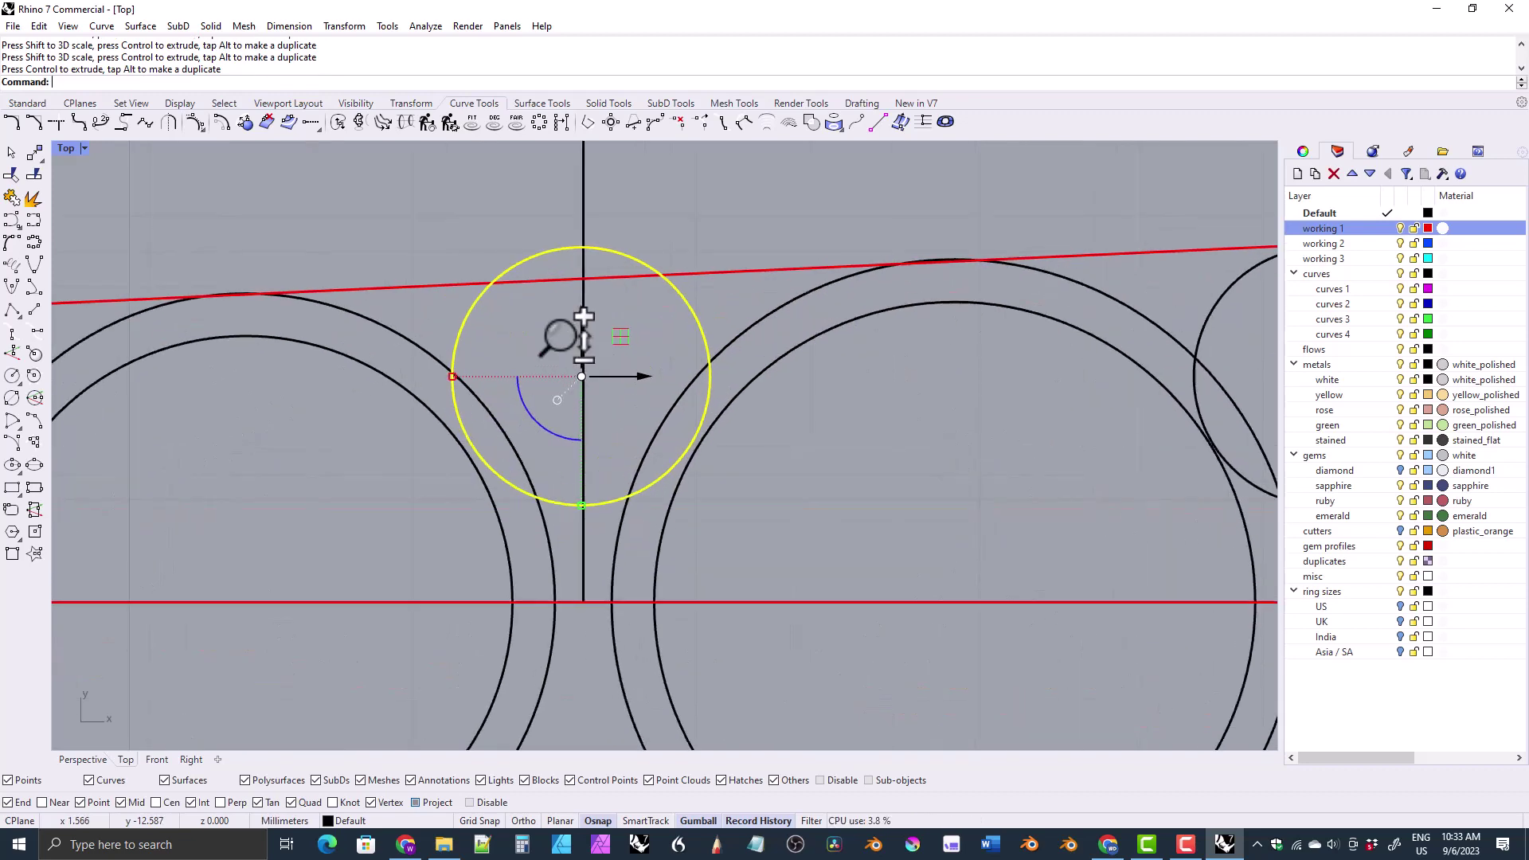
{"action": "scroll", "coordinate": [878, 436], "scroll_direction": "down", "scroll_amount": 4}
- Copy and paste the fitted circle, move the copy toward the adjacent smaller gap, and delete the earlier duplicate there
{"action": "left_click", "coordinate": [859, 351]}
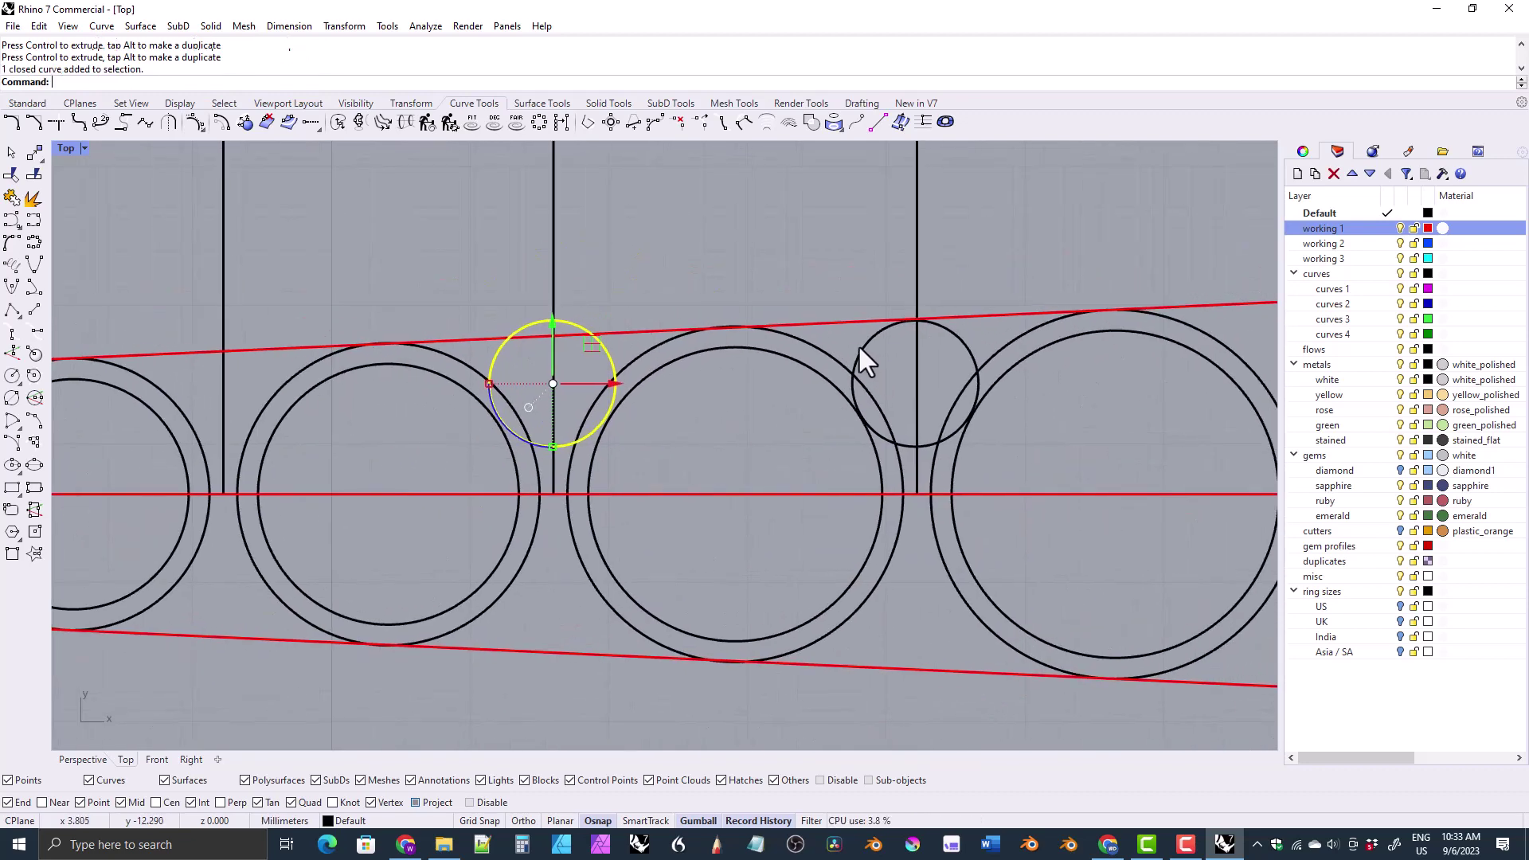
{"action": "key", "text": "ctrl+c"}
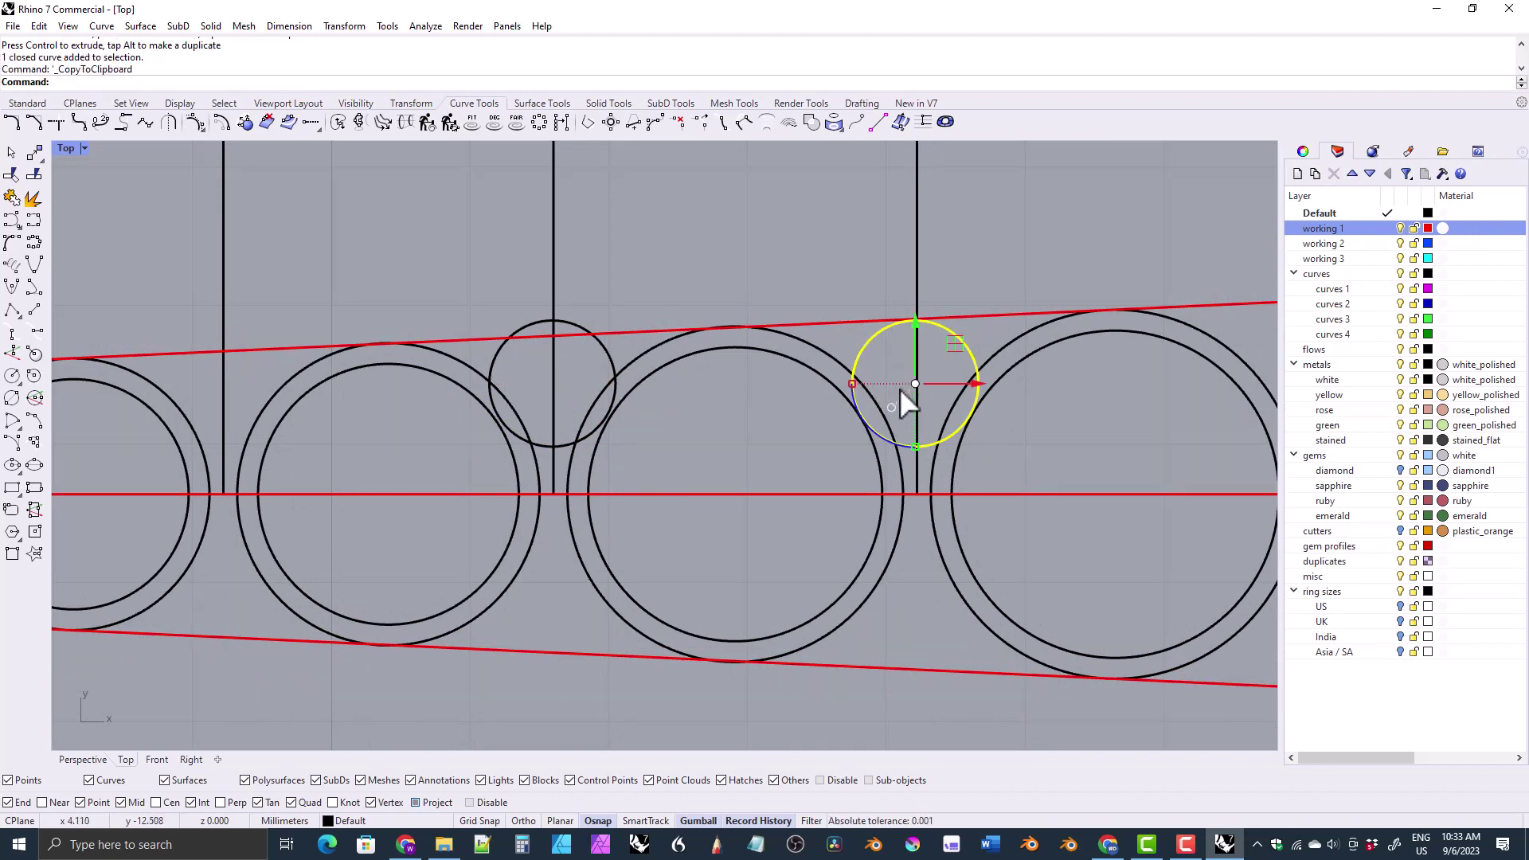
{"action": "key", "text": "ctrl+v"}
{"action": "left_click_drag", "start_coordinate": [973, 384], "coordinate": [789, 405]}
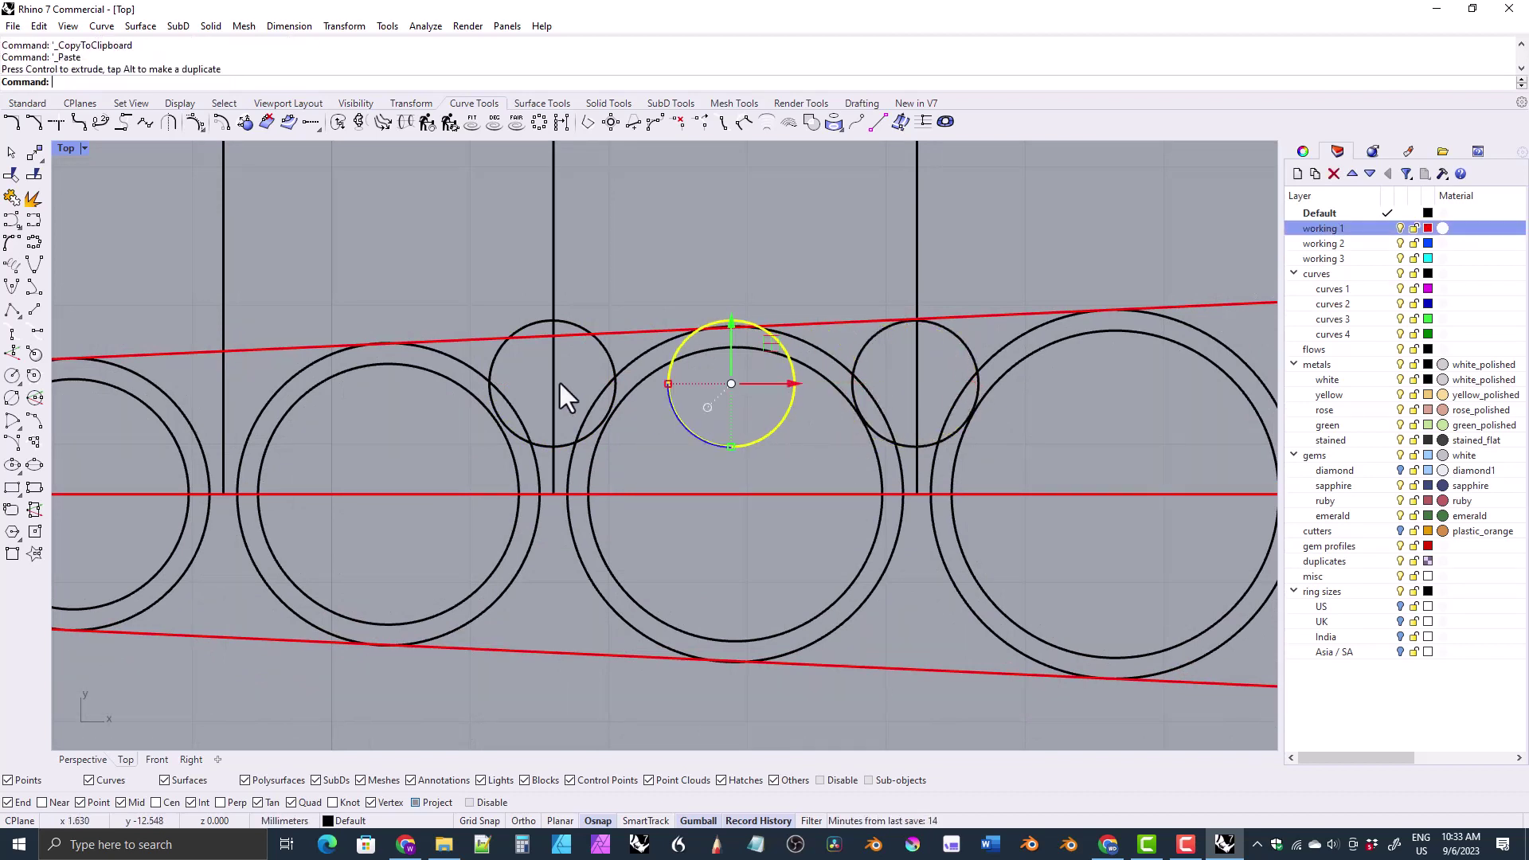
{"action": "left_click", "coordinate": [613, 376]}
{"action": "key", "text": "Delete"}
{"action": "left_click", "coordinate": [681, 411]}
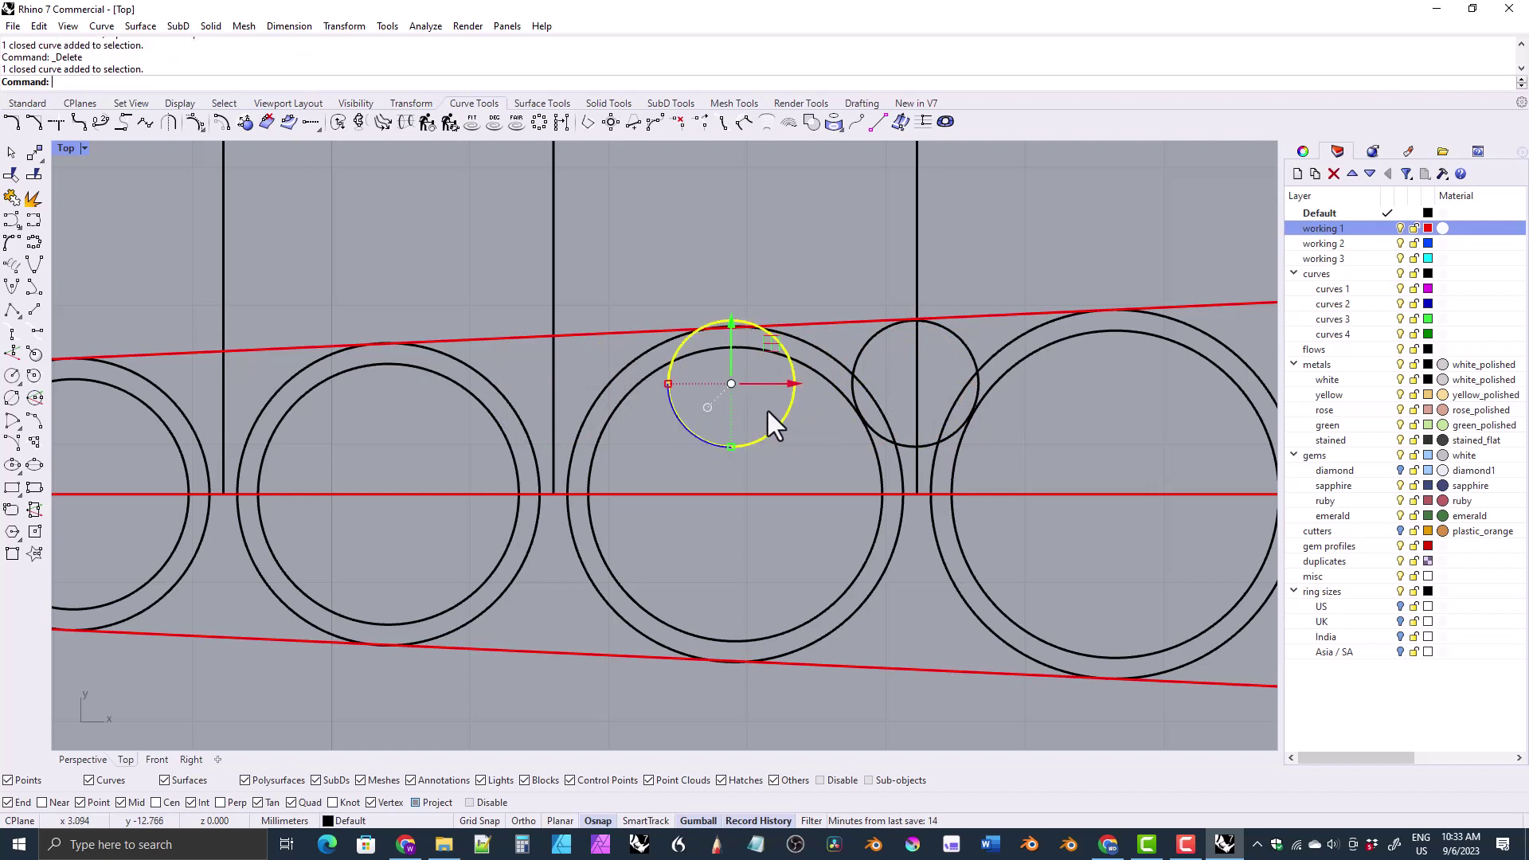
- Centre the pasted circle on the second gap's vertical line and shrink it to fit below the guide line between the inner circles
{"action": "left_click_drag", "start_coordinate": [796, 384], "coordinate": [695, 392]}
{"action": "scroll", "coordinate": [621, 374], "scroll_direction": "up", "scroll_amount": 3}
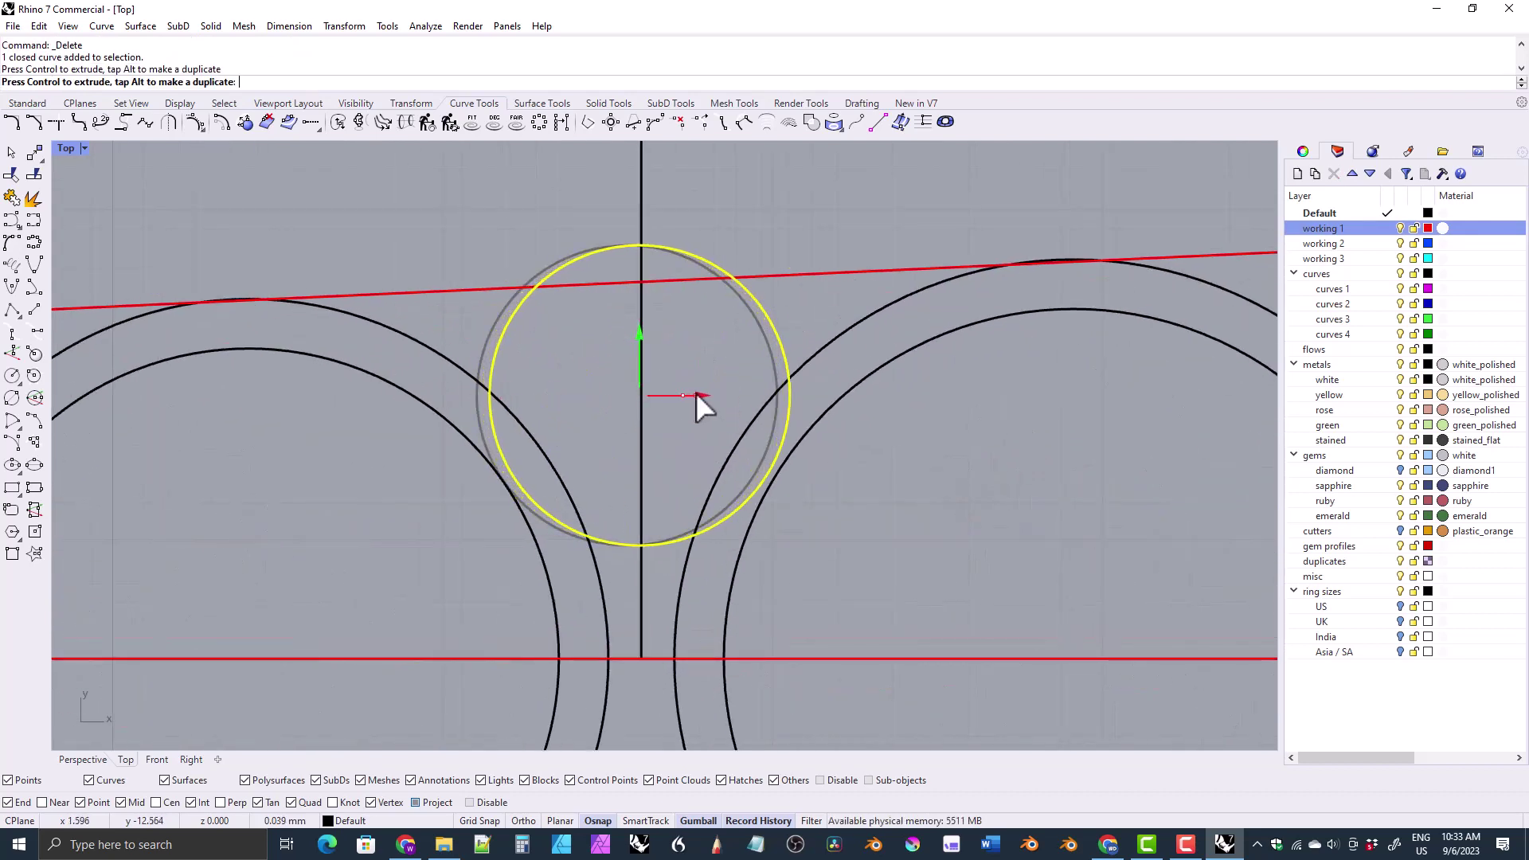
{"action": "left_click_drag", "start_coordinate": [637, 337], "coordinate": [641, 351]}
{"action": "left_click_drag", "start_coordinate": [490, 411], "coordinate": [504, 408]}
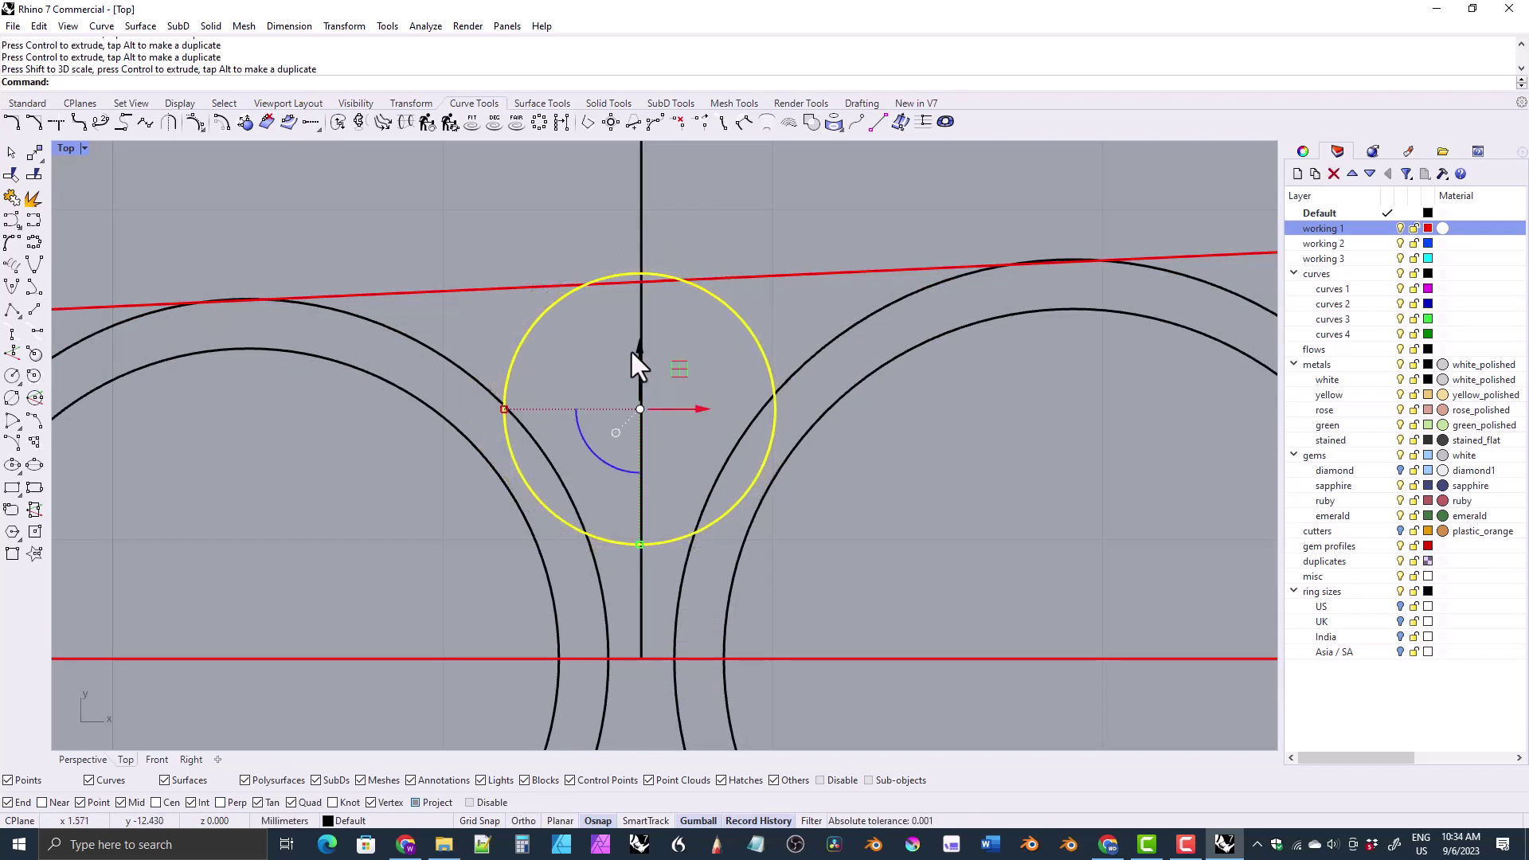
{"action": "left_click_drag", "start_coordinate": [677, 371], "coordinate": [676, 391]}
{"action": "scroll", "coordinate": [620, 446], "scroll_direction": "up", "scroll_amount": 2}
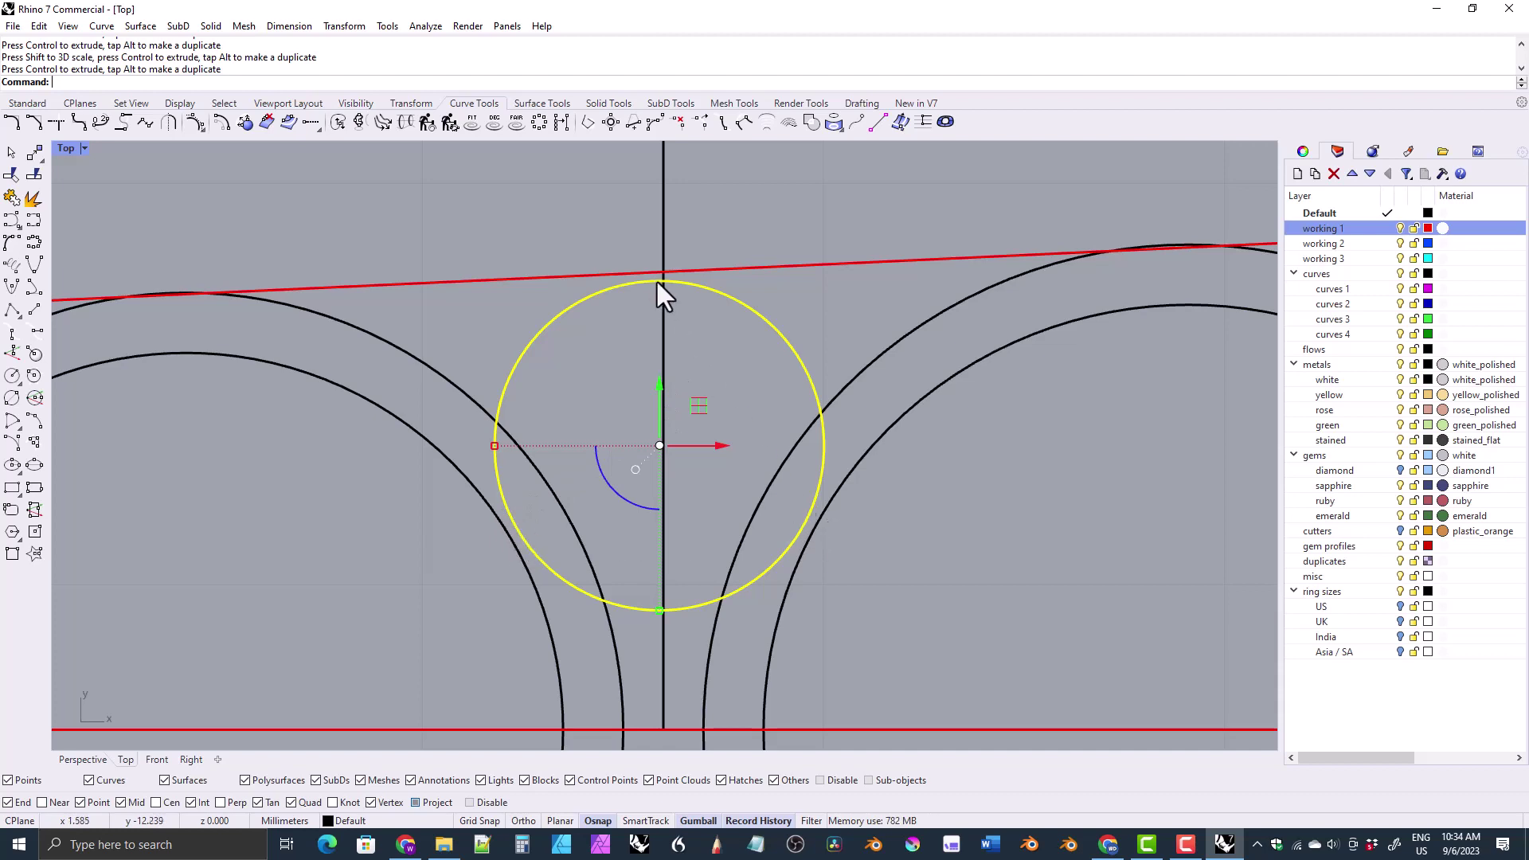
{"action": "left_click_drag", "start_coordinate": [490, 447], "coordinate": [488, 447]}
{"action": "scroll", "coordinate": [525, 478], "scroll_direction": "down", "scroll_amount": 5}
- Duplicate the second circle onto the third gap's vertical line, then scale it down and lower it between the stones
{"action": "right_click_drag", "start_coordinate": [554, 494], "coordinate": [763, 484]}
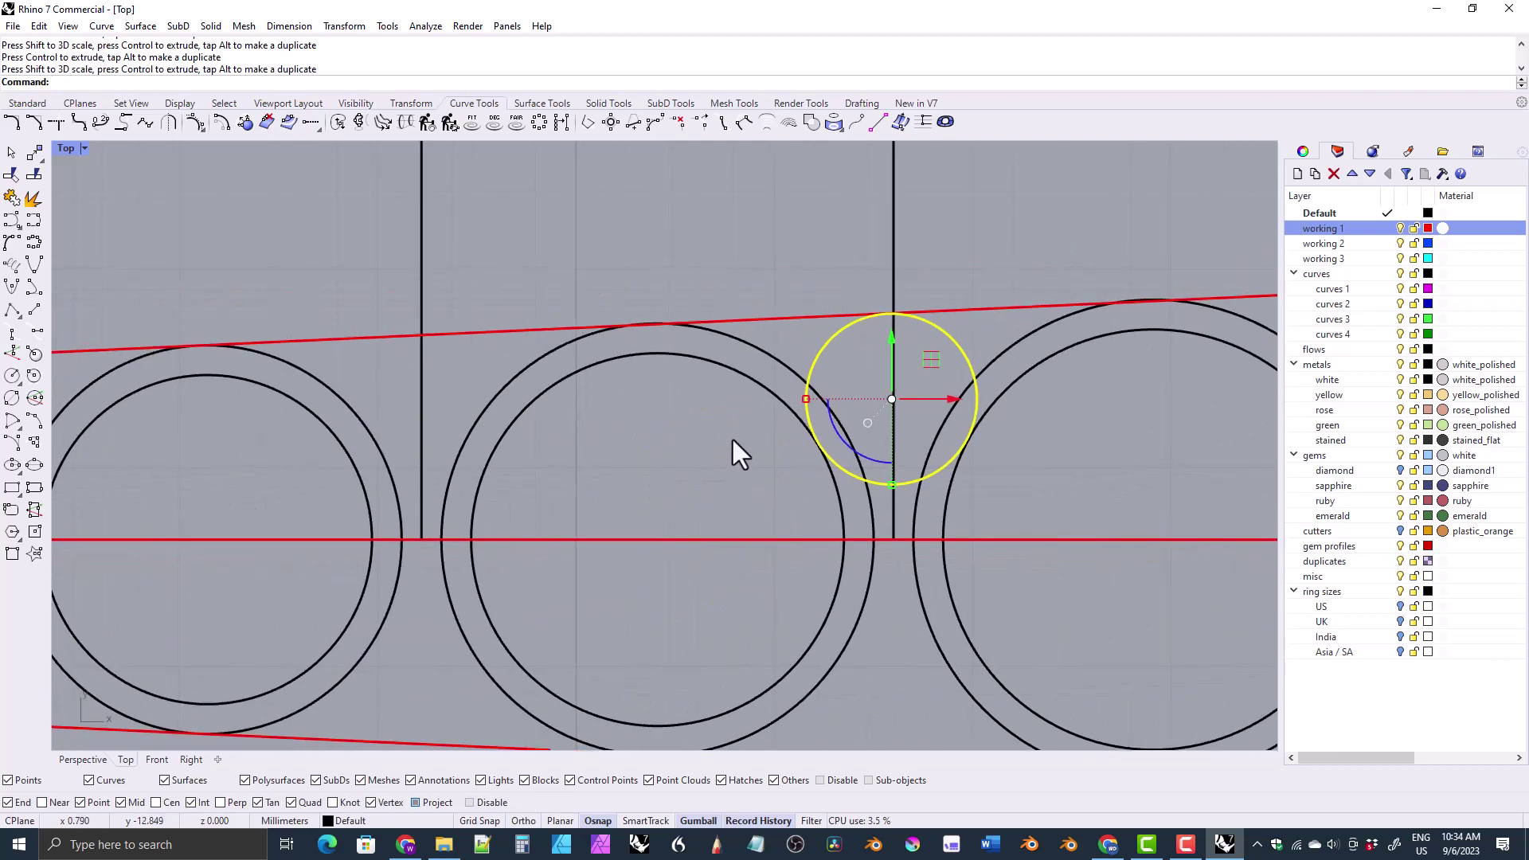
{"action": "left_click_drag", "start_coordinate": [949, 403], "coordinate": [481, 444]}
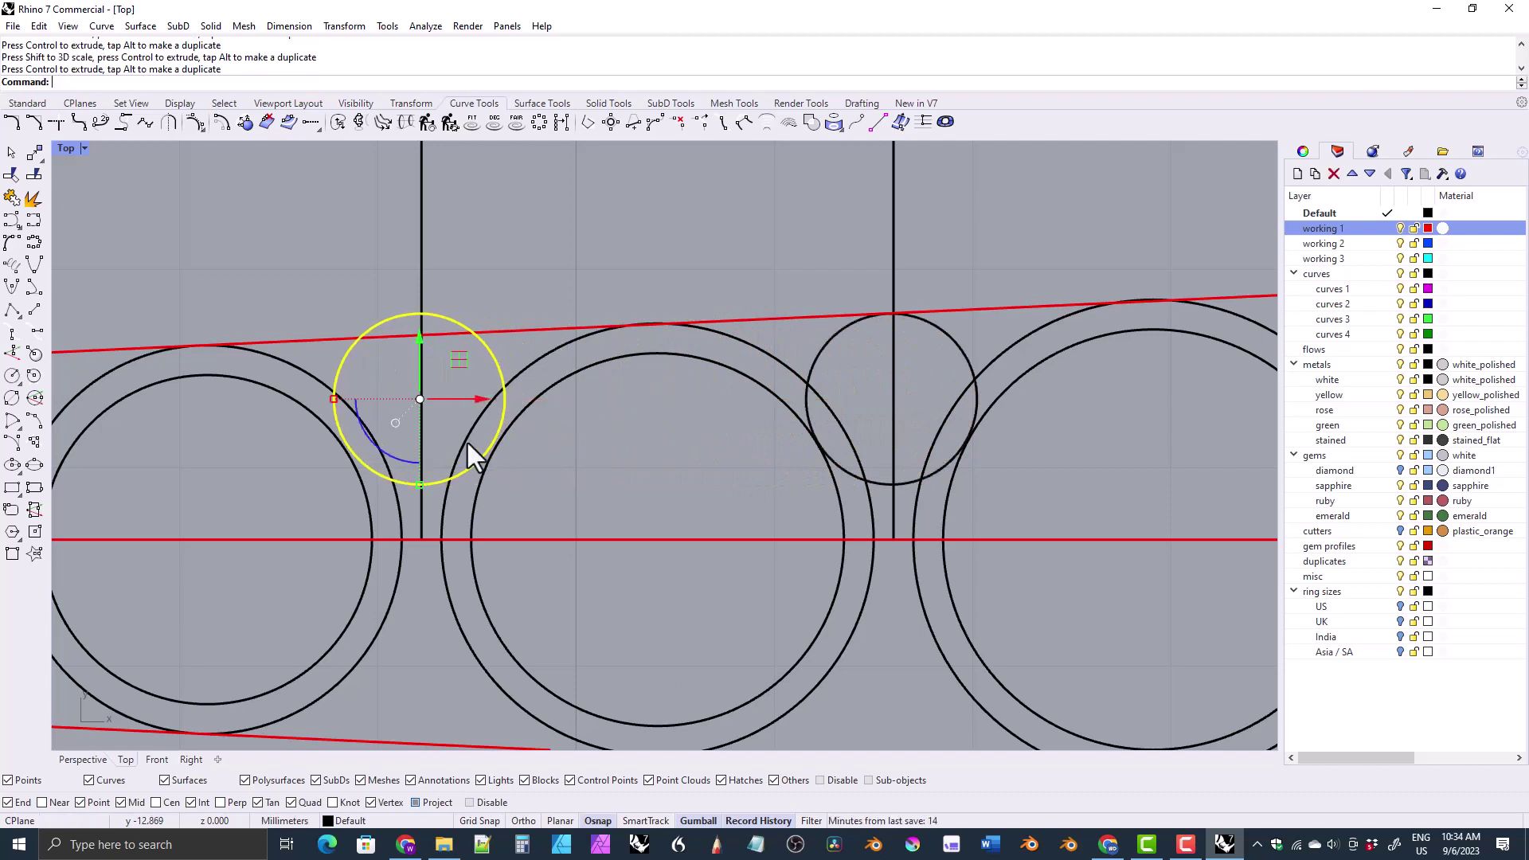
{"action": "scroll", "coordinate": [446, 422], "scroll_direction": "up", "scroll_amount": 2}
{"action": "right_click_drag", "start_coordinate": [310, 387], "coordinate": [409, 404]}
{"action": "left_click_drag", "start_coordinate": [389, 410], "coordinate": [406, 410]}
{"action": "left_click_drag", "start_coordinate": [547, 370], "coordinate": [549, 401]}
{"action": "scroll", "coordinate": [536, 399], "scroll_direction": "up", "scroll_amount": 2}
{"action": "right_click_drag", "start_coordinate": [535, 399], "coordinate": [591, 403]}
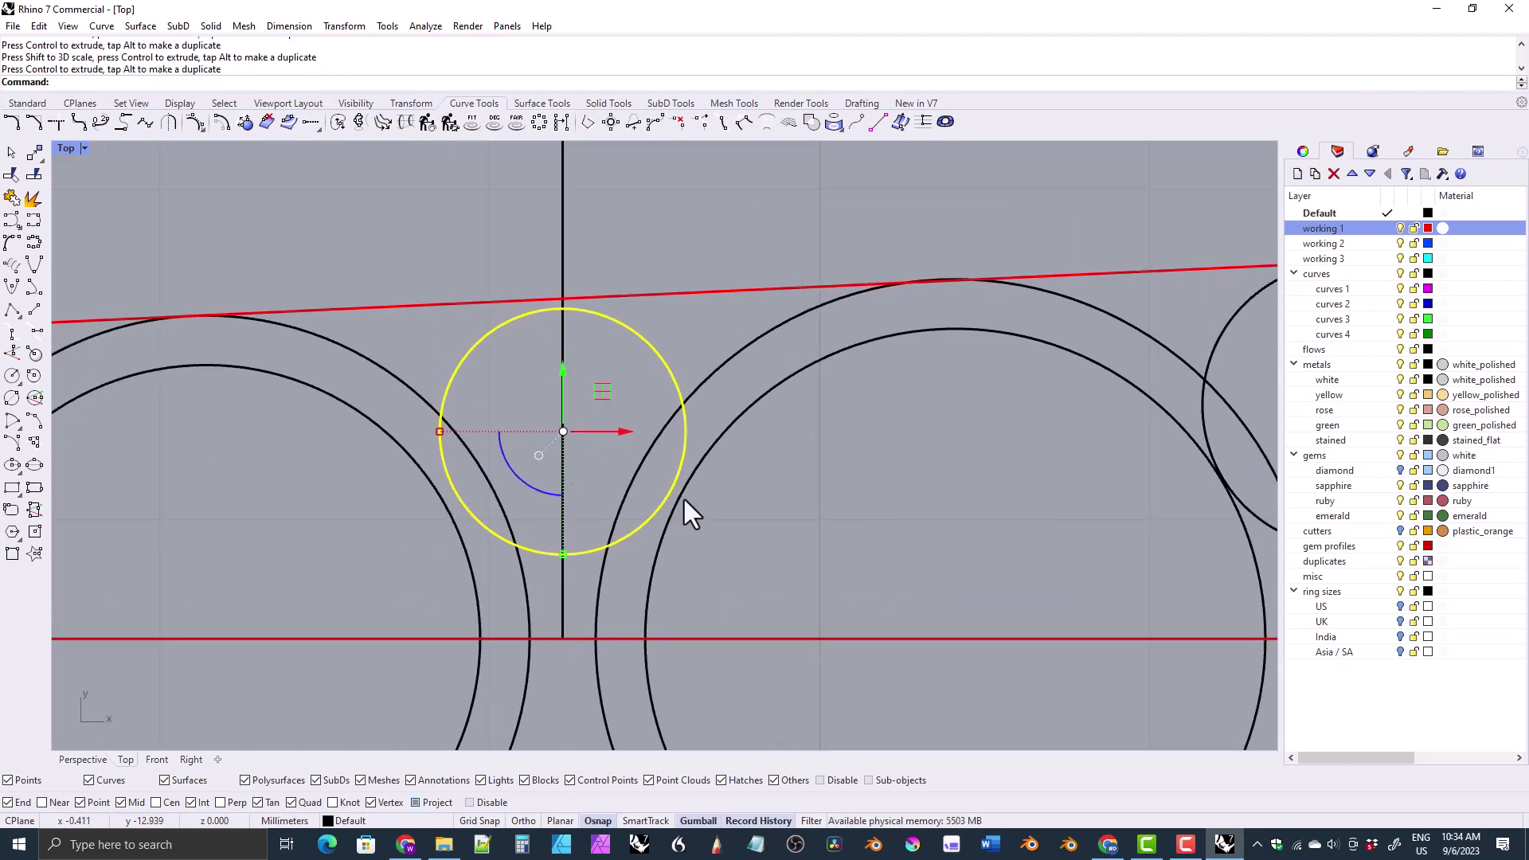
- Fine-tune the third circle's position and uniform scale so it meets the upper guide line and both inner offset circles
{"action": "left_click_drag", "start_coordinate": [603, 395], "coordinate": [600, 393]}
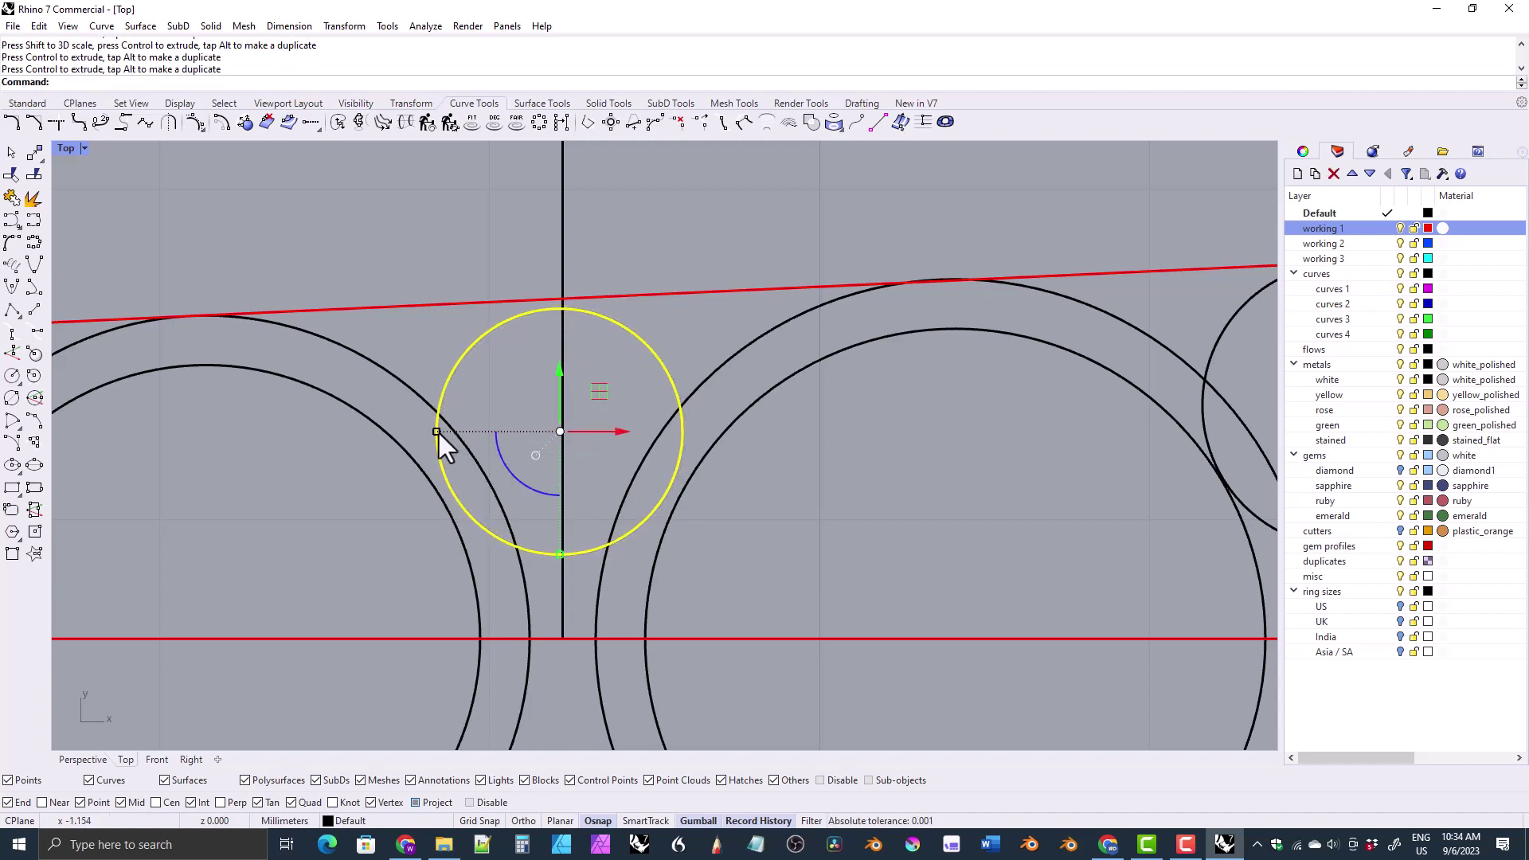
{"action": "left_click_drag", "start_coordinate": [437, 433], "coordinate": [432, 431]}
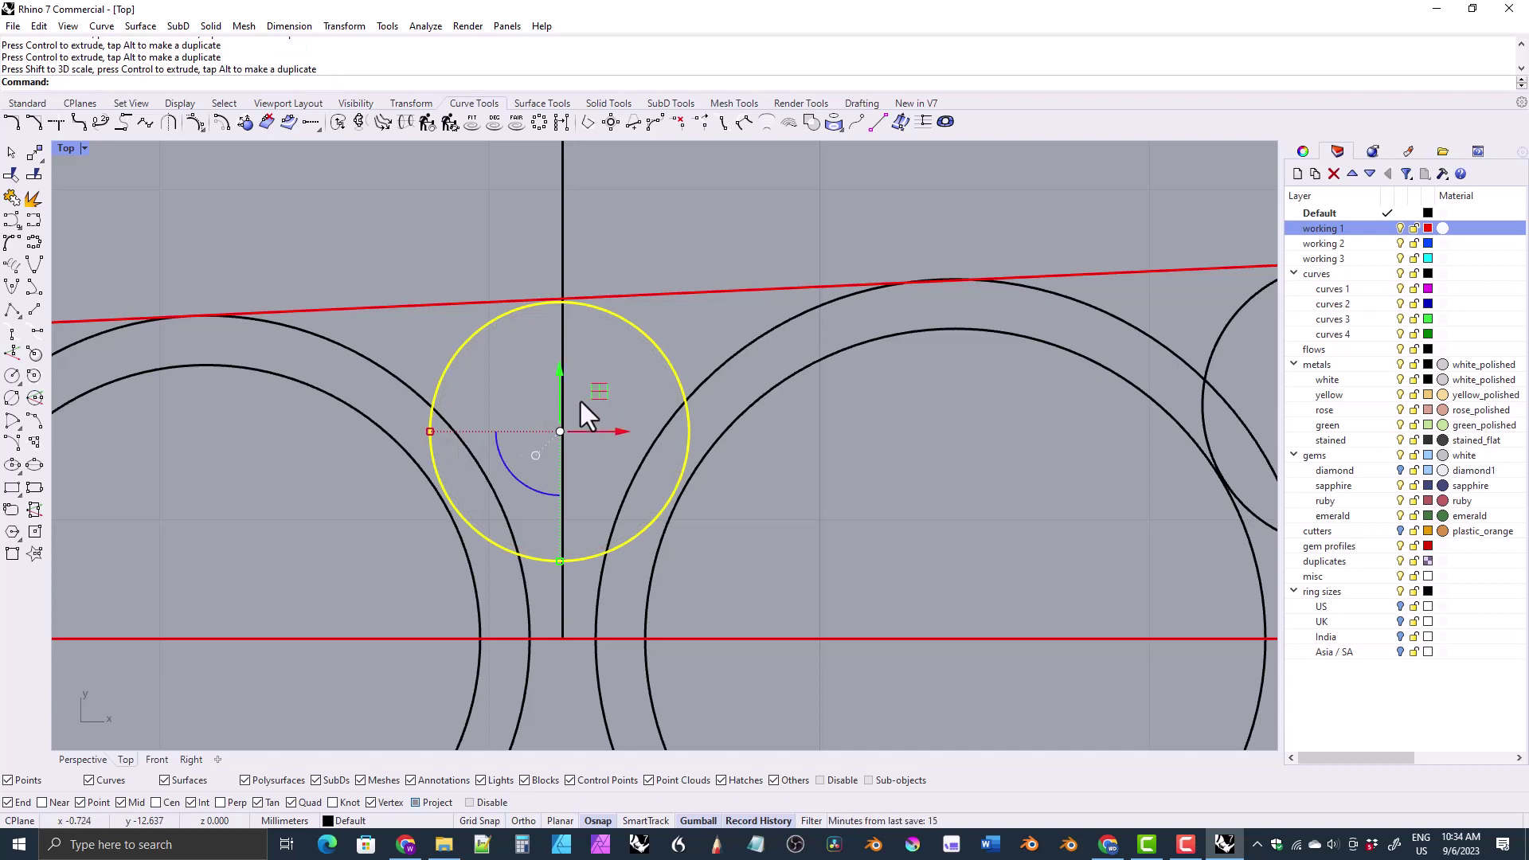
{"action": "scroll", "coordinate": [590, 401], "scroll_direction": "up", "scroll_amount": 3}
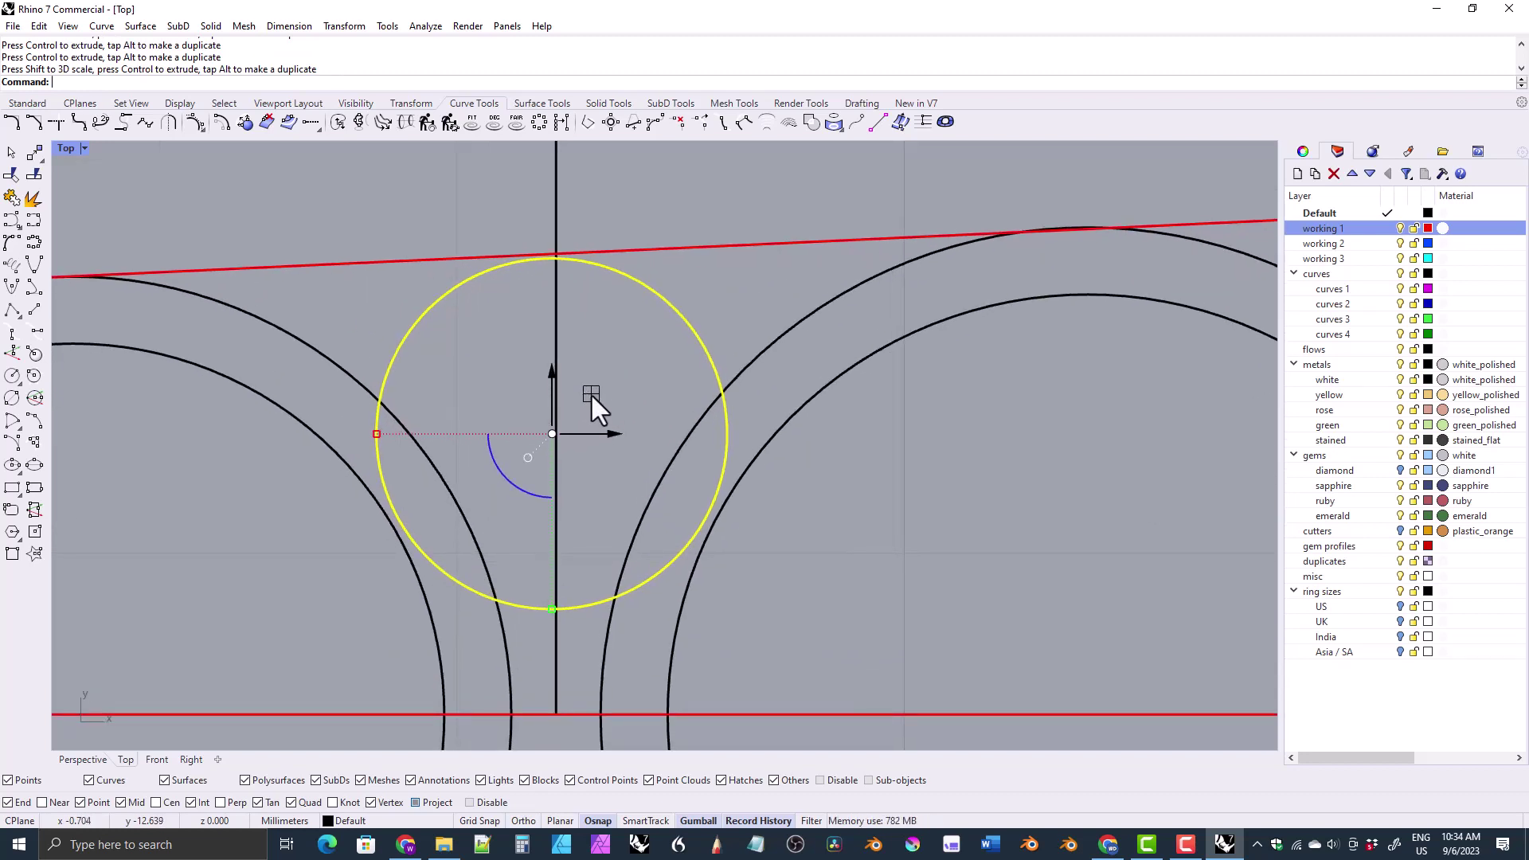
{"action": "left_click_drag", "start_coordinate": [591, 395], "coordinate": [591, 391]}
{"action": "left_click_drag", "start_coordinate": [378, 435], "coordinate": [376, 435], "text": "shift"}
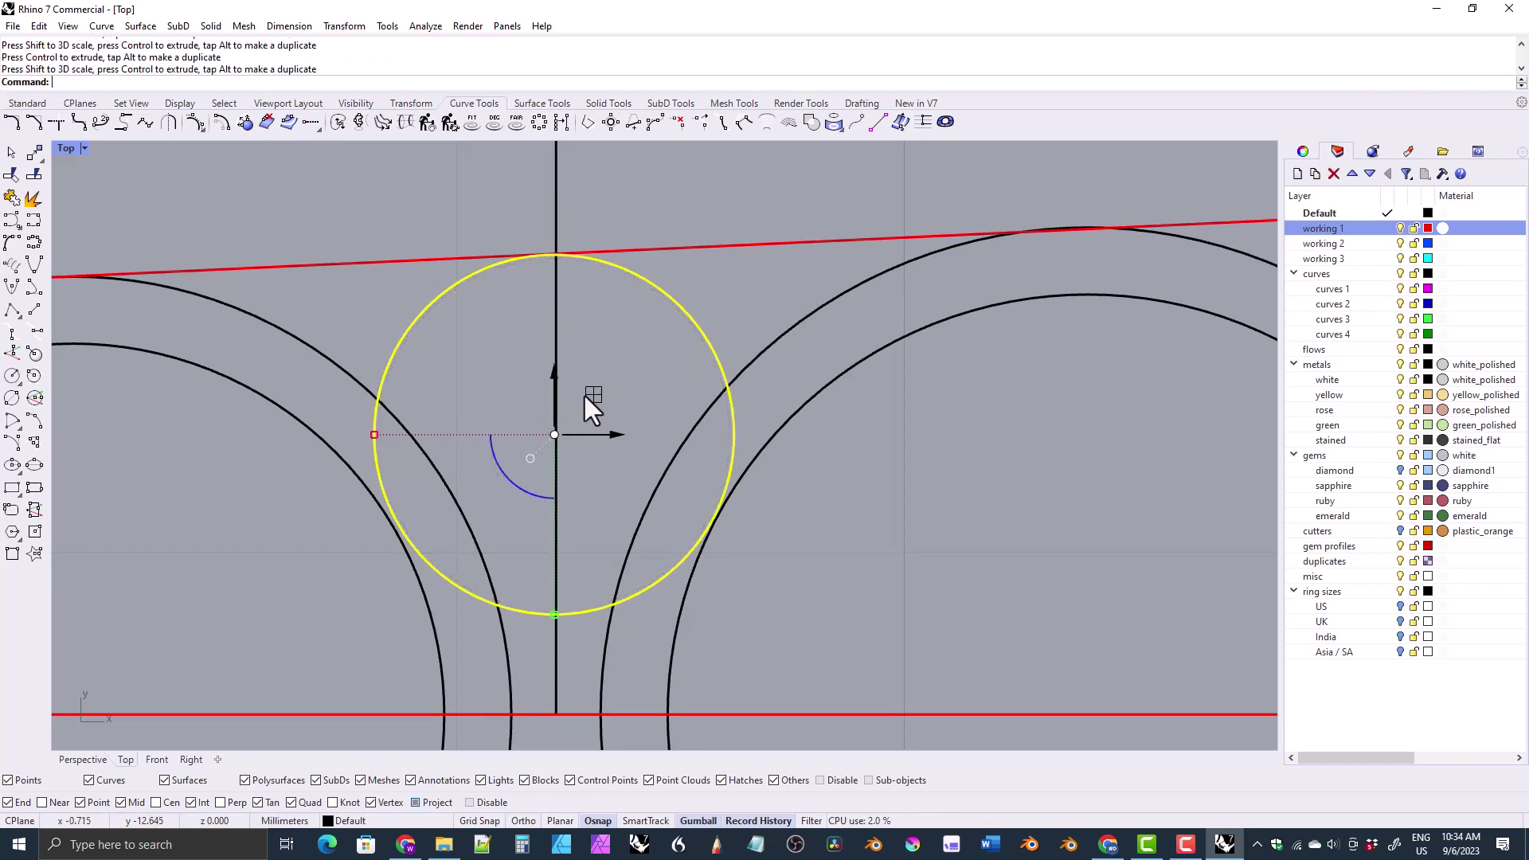
- Duplicate the third circle into the gap between the two smallest stones and shrink it to fit under the guide line between the inner circles
{"action": "scroll", "coordinate": [542, 375], "scroll_direction": "down", "scroll_amount": 5}
{"action": "right_click_drag", "start_coordinate": [727, 437], "coordinate": [872, 410]}
{"action": "left_click_drag", "start_coordinate": [868, 396], "coordinate": [480, 429]}
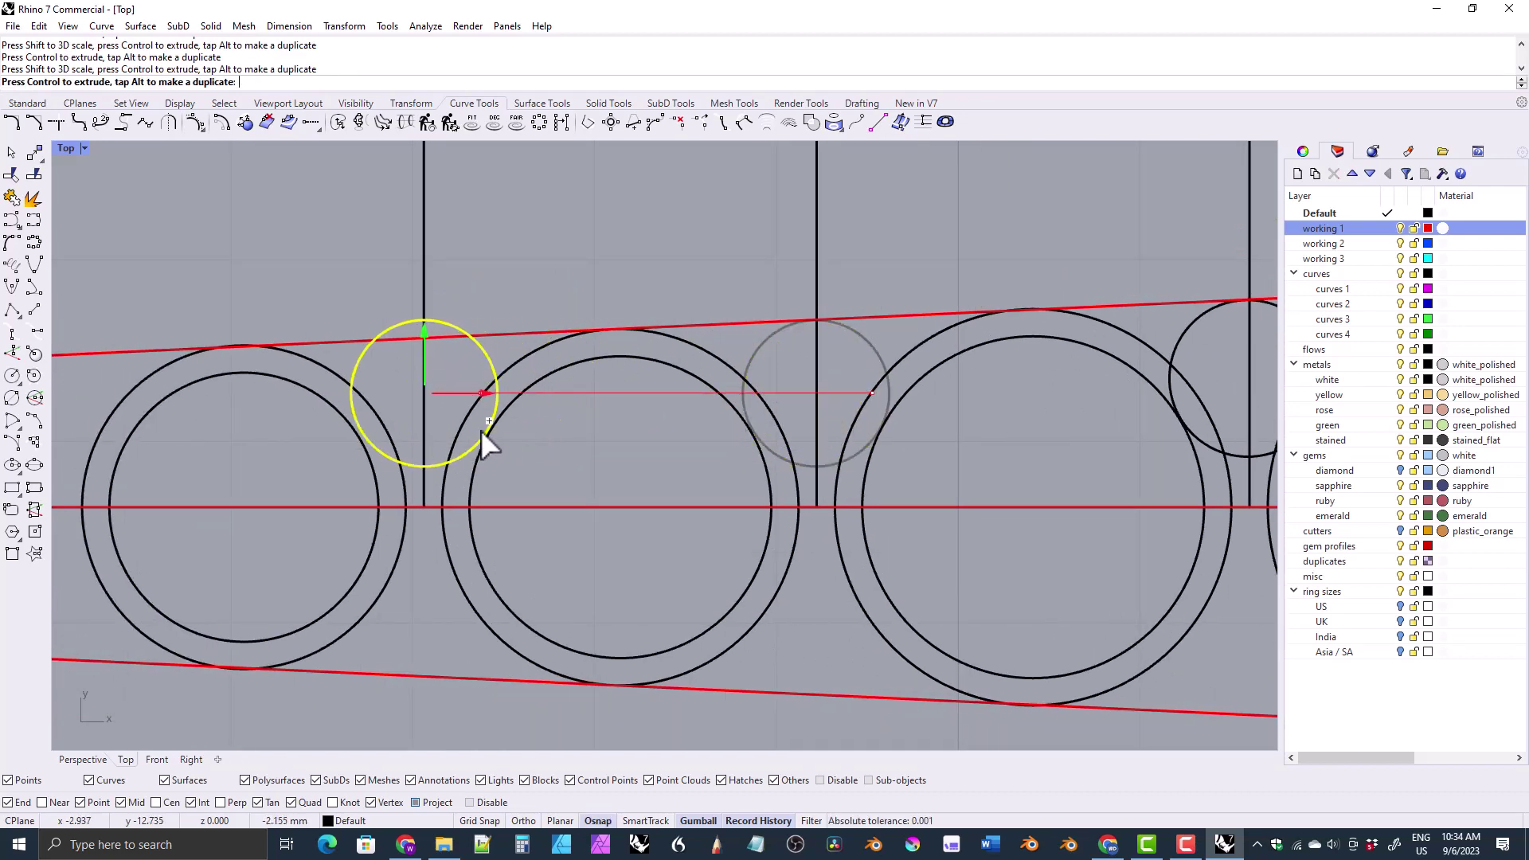
{"action": "scroll", "coordinate": [546, 409], "scroll_direction": "up", "scroll_amount": 6}
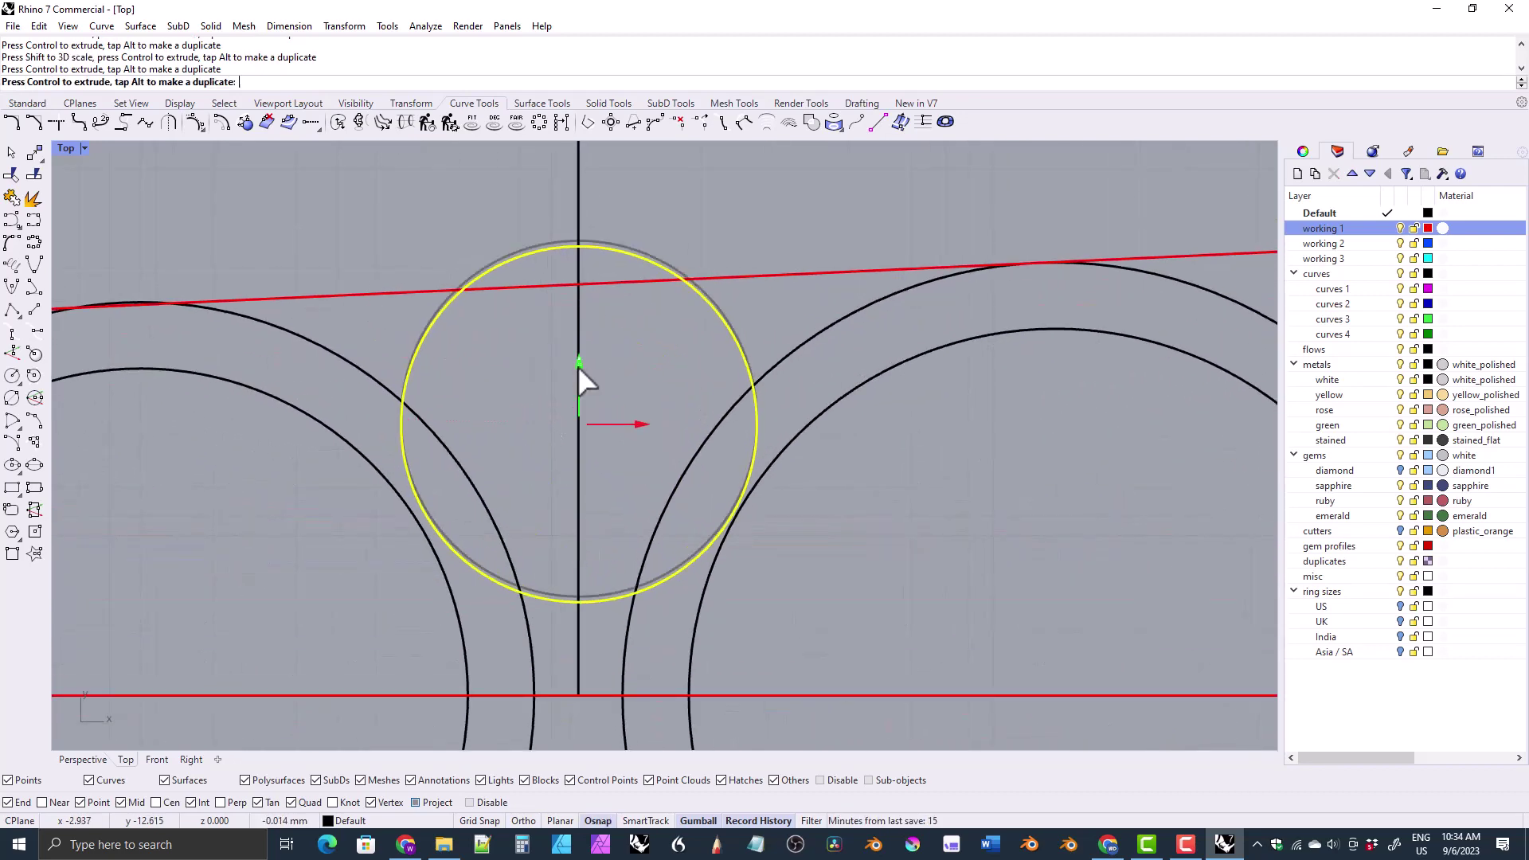
{"action": "left_click_drag", "start_coordinate": [619, 379], "coordinate": [618, 413]}
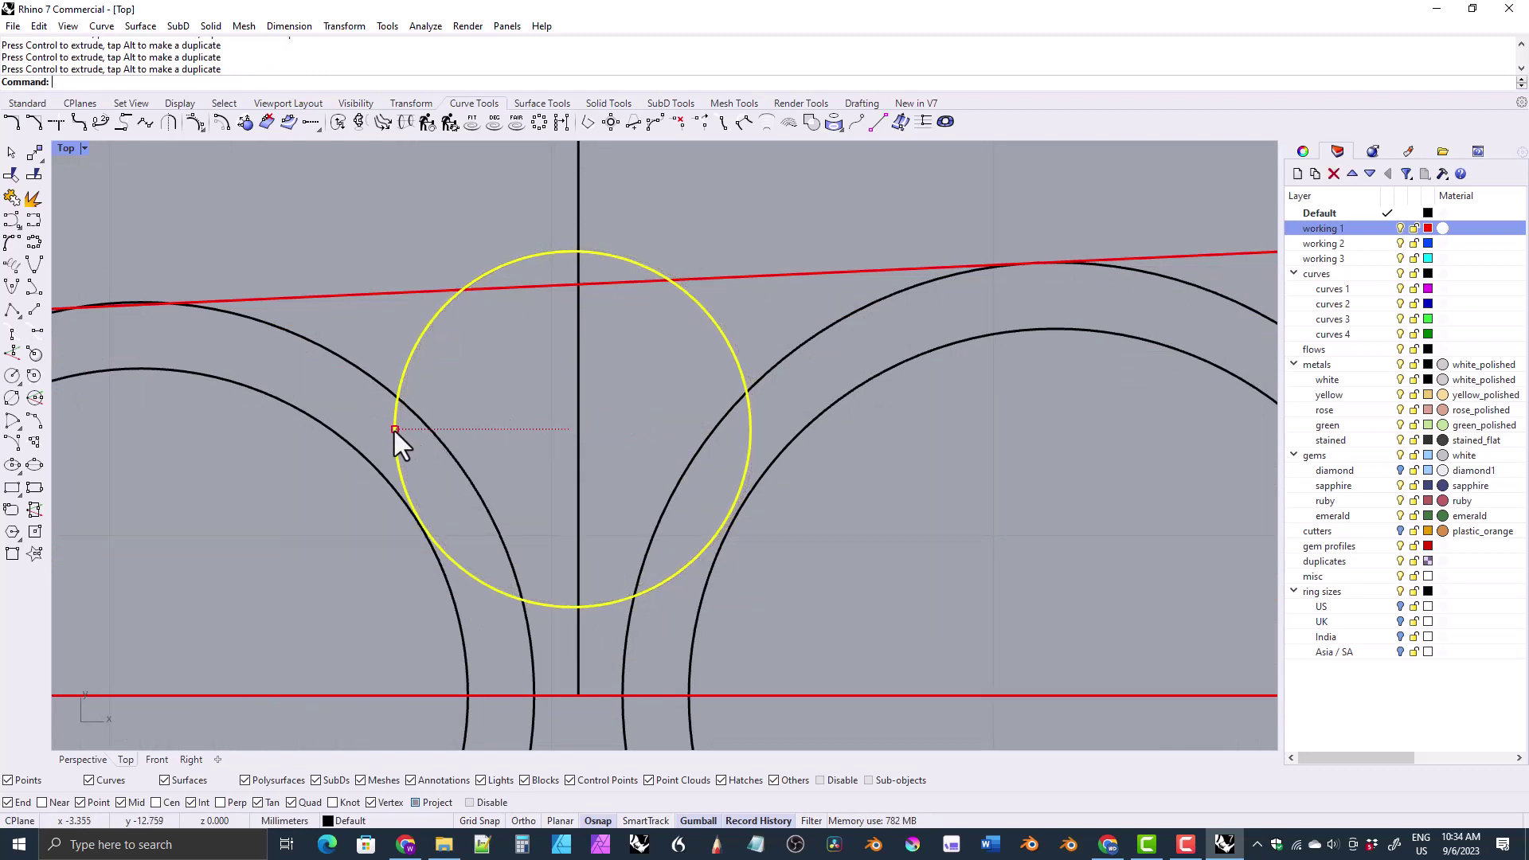
{"action": "left_click_drag", "start_coordinate": [395, 429], "coordinate": [418, 428], "text": "shift"}
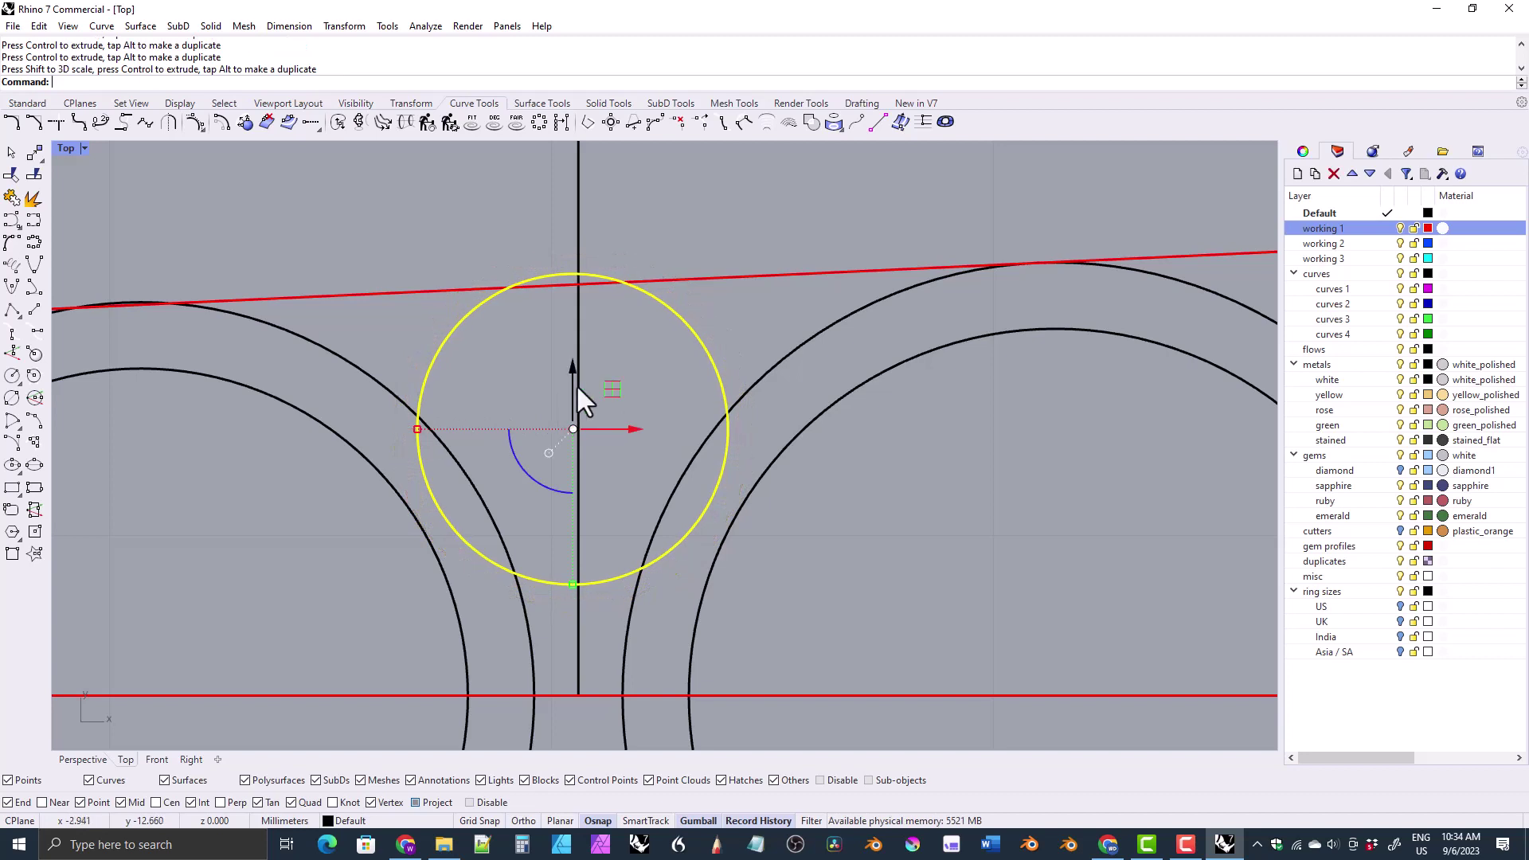
{"action": "left_click_drag", "start_coordinate": [618, 414], "coordinate": [616, 419]}
{"action": "left_click_drag", "start_coordinate": [421, 454], "coordinate": [408, 452], "text": "shift"}
{"action": "scroll", "coordinate": [508, 403], "scroll_direction": "down", "scroll_amount": 5}
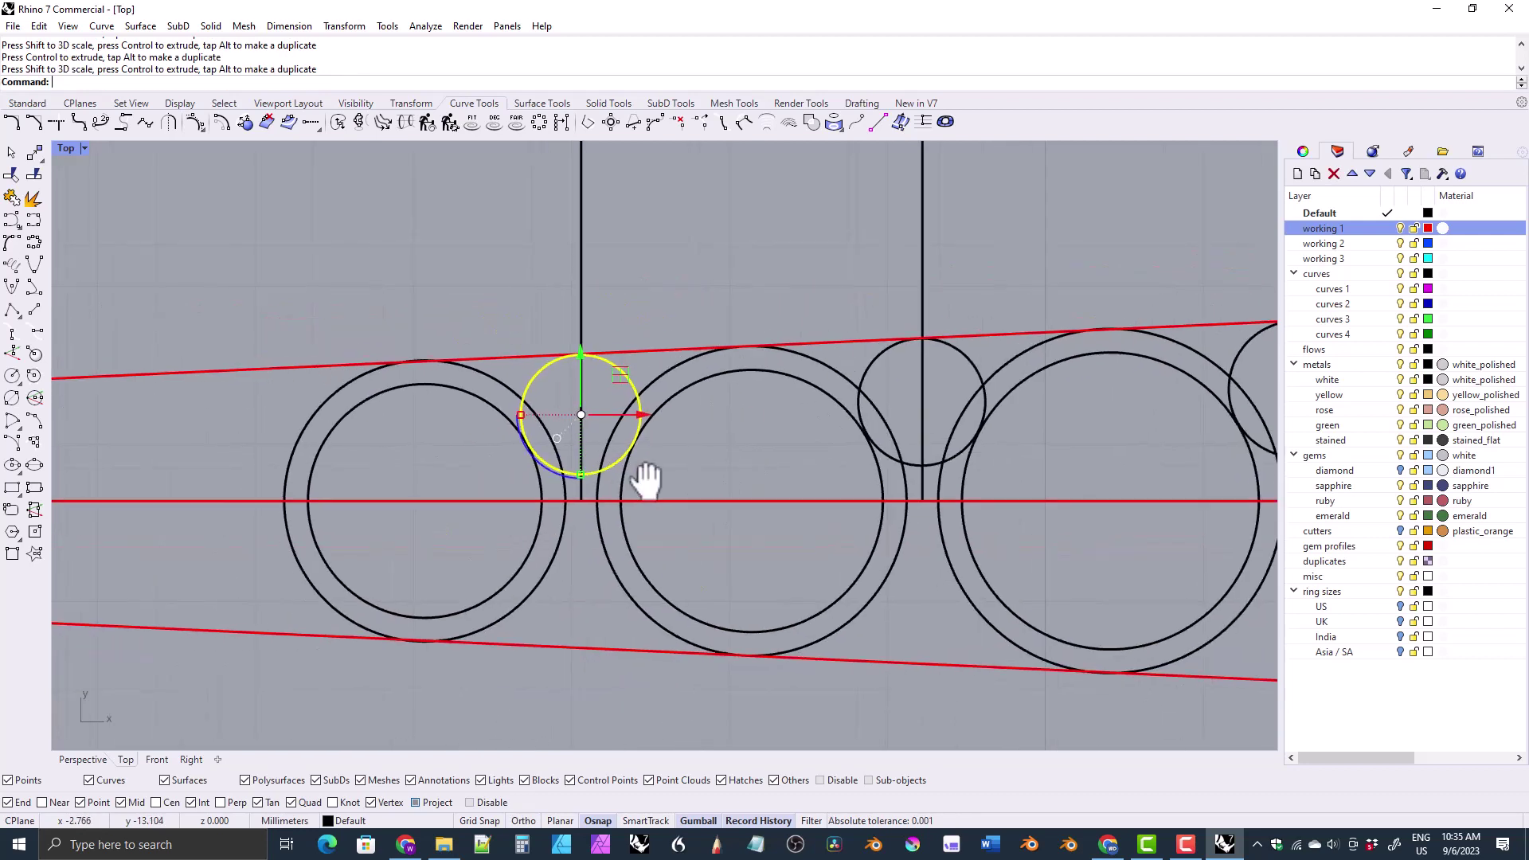
- Draw a line from the bottom quadrant of the largest gap circle past the bottom of the smallest one, ending beyond the smallest stone
{"action": "right_click_drag", "start_coordinate": [648, 477], "coordinate": [659, 485]}
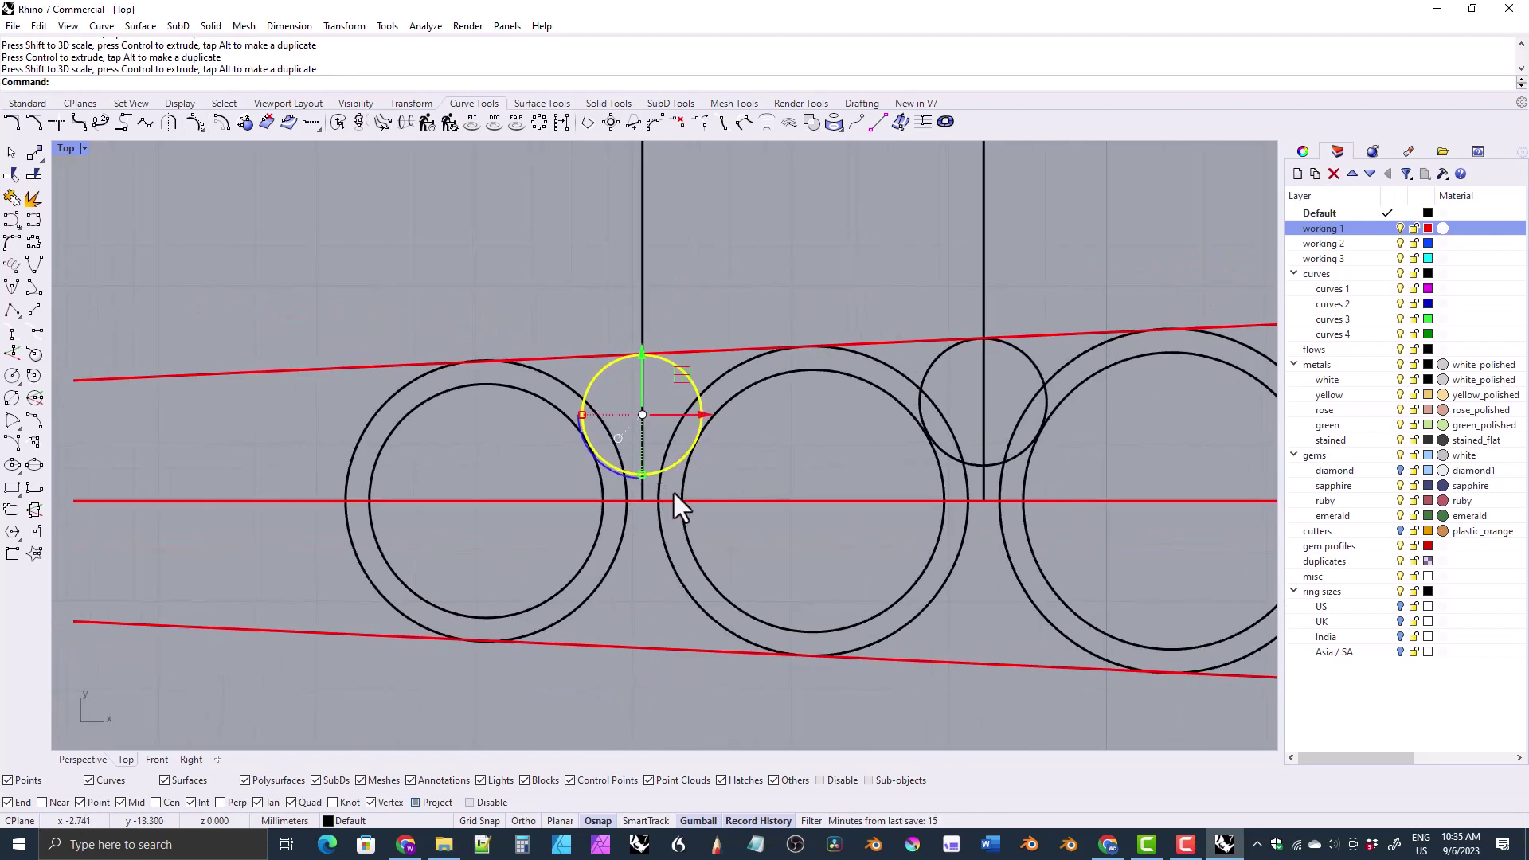
{"action": "scroll", "coordinate": [724, 399], "scroll_direction": "down", "scroll_amount": 5}
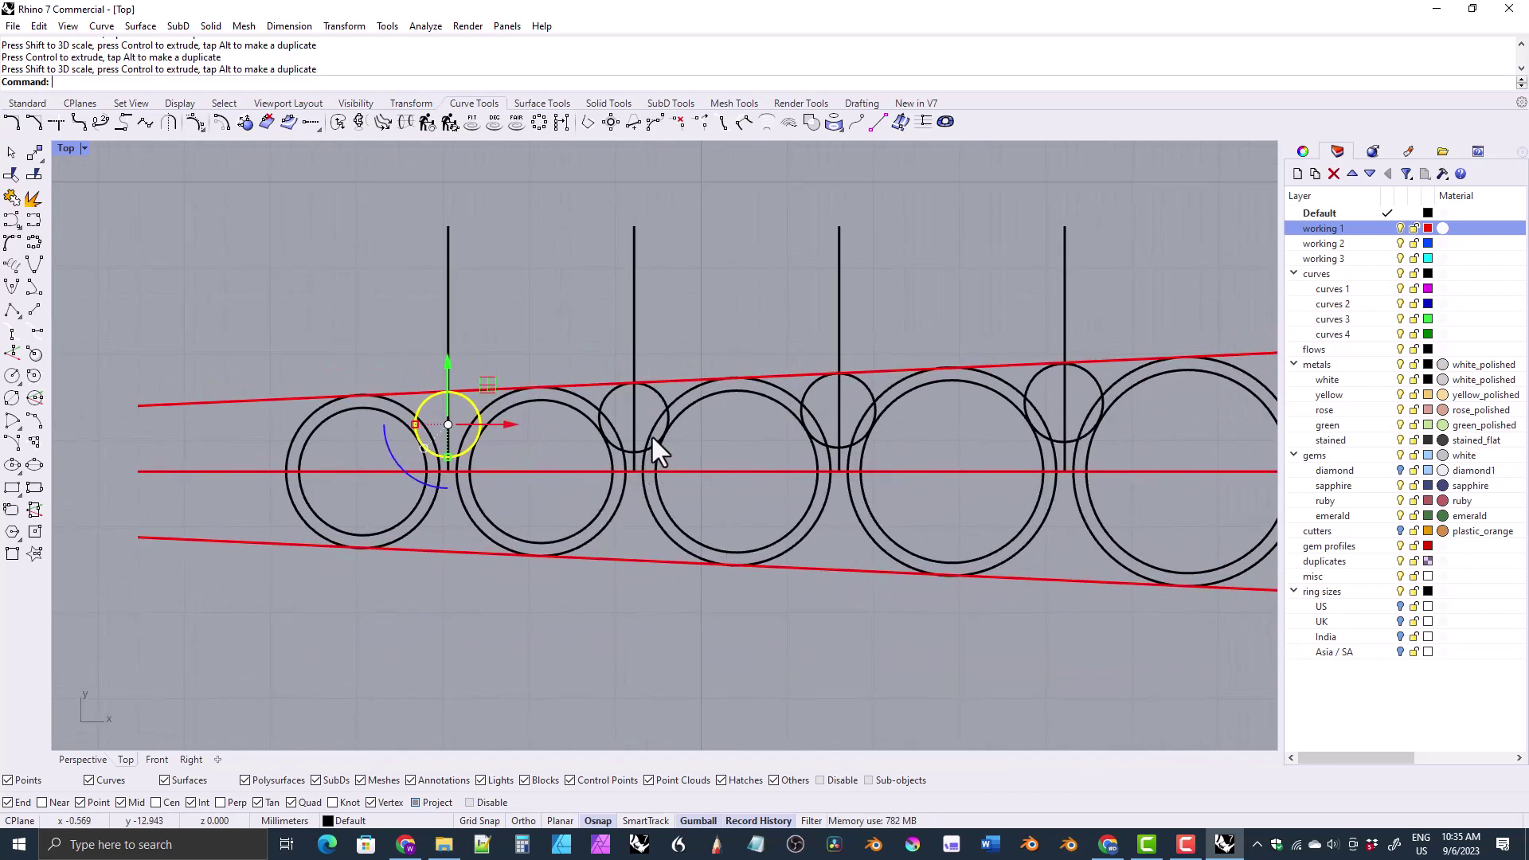
{"action": "scroll", "coordinate": [700, 446], "scroll_direction": "up", "scroll_amount": 1}
{"action": "scroll", "coordinate": [939, 460], "scroll_direction": "down", "scroll_amount": 1}
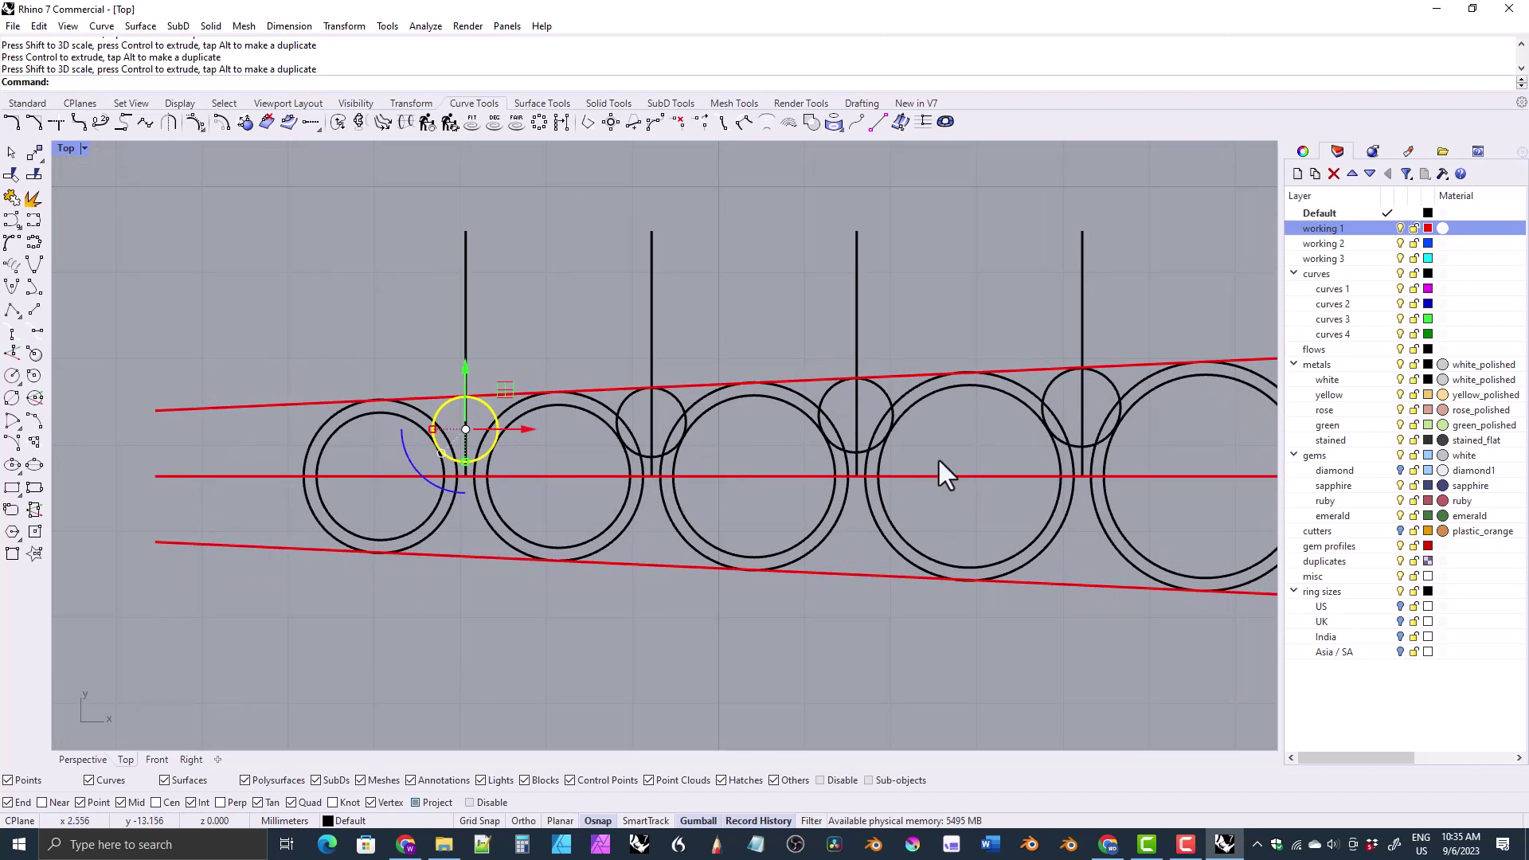
{"action": "key", "text": "Return"}
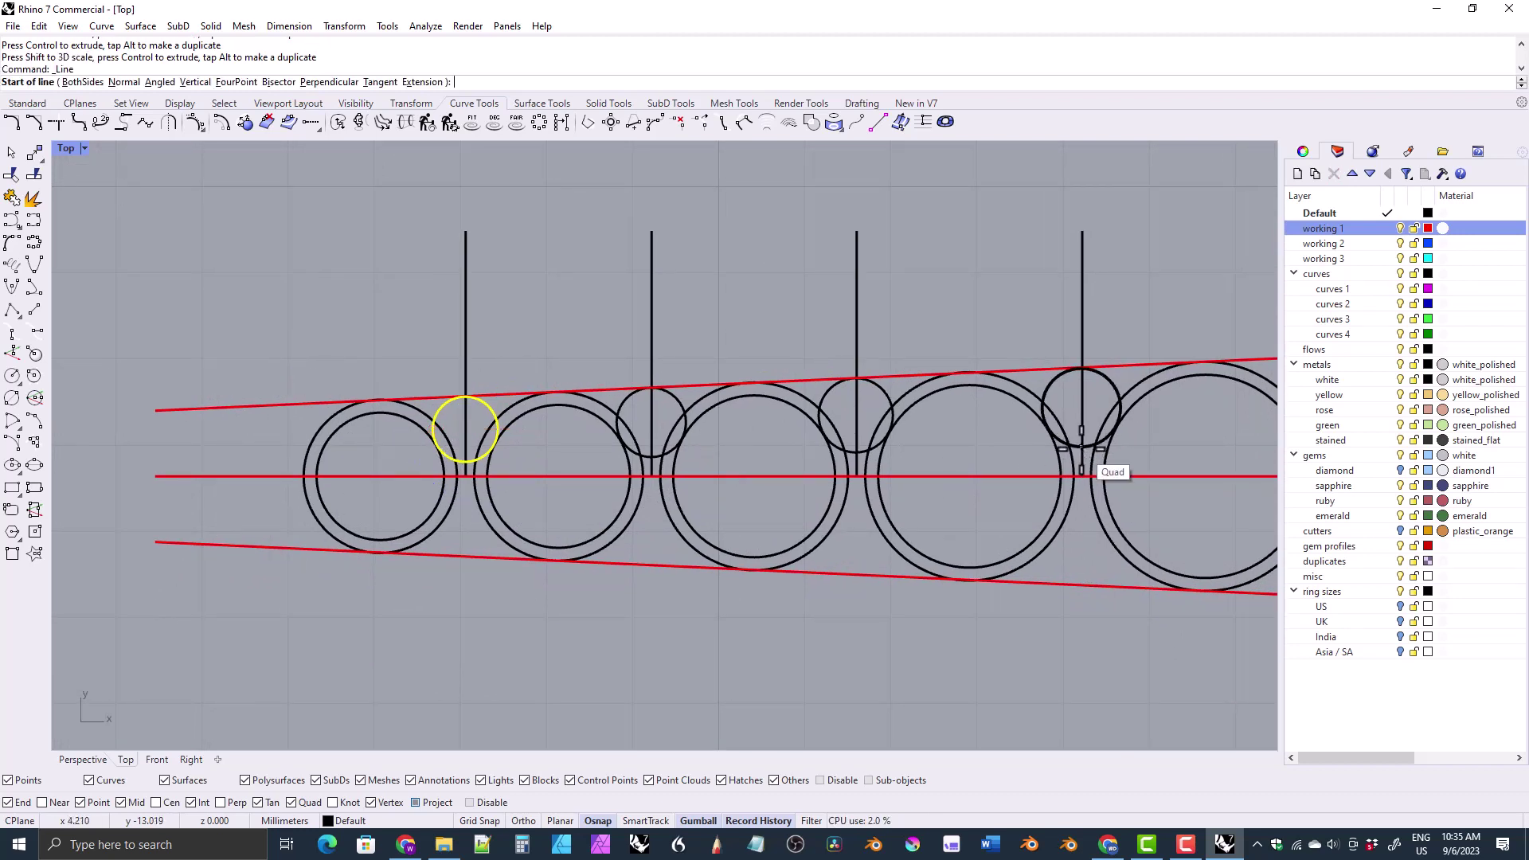
{"action": "left_click", "coordinate": [1081, 447]}
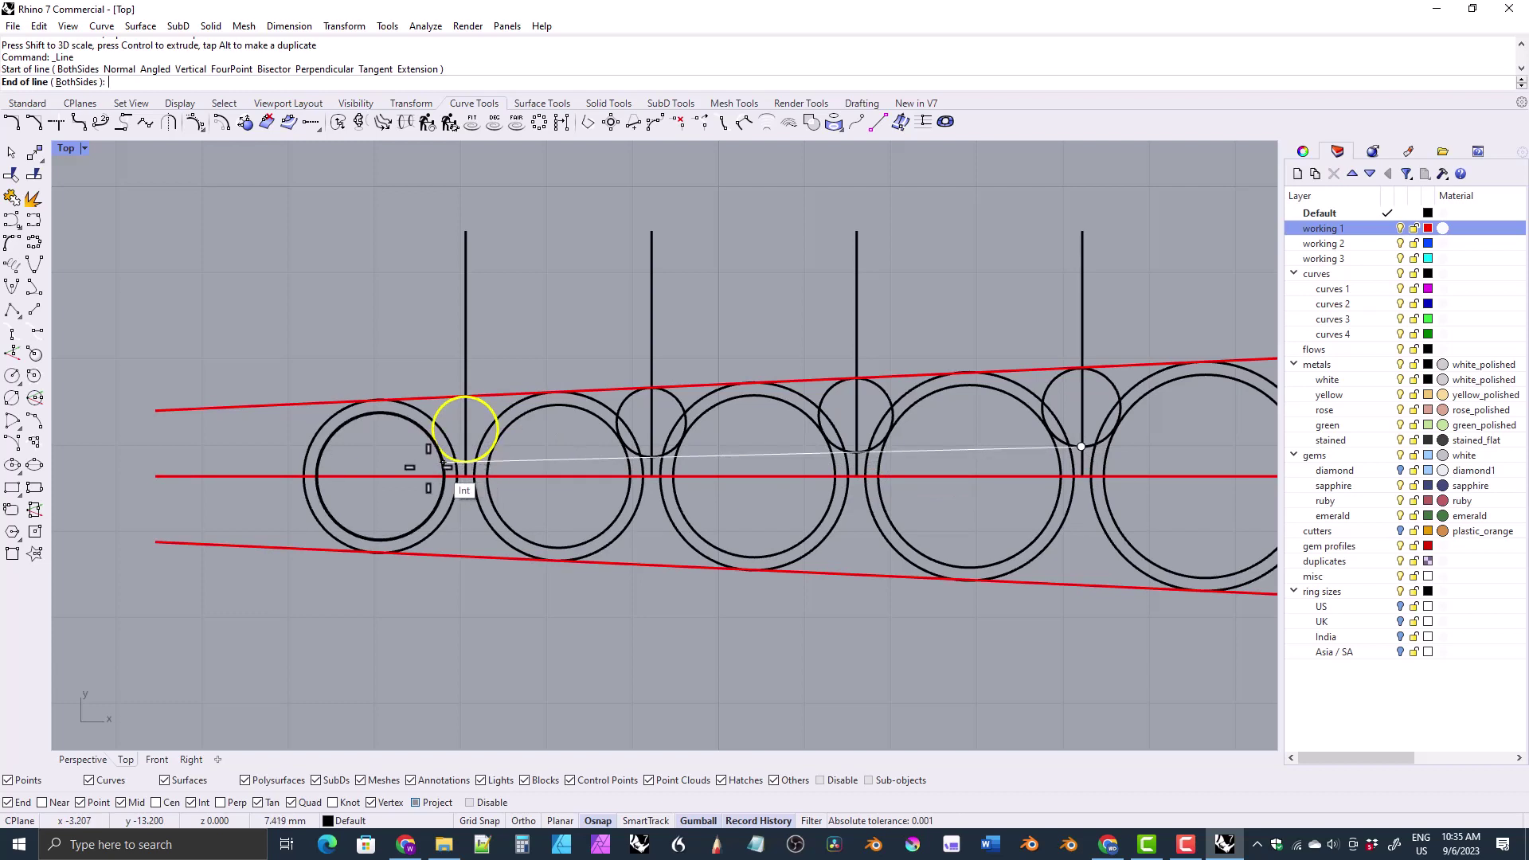
{"action": "left_click", "coordinate": [181, 468]}
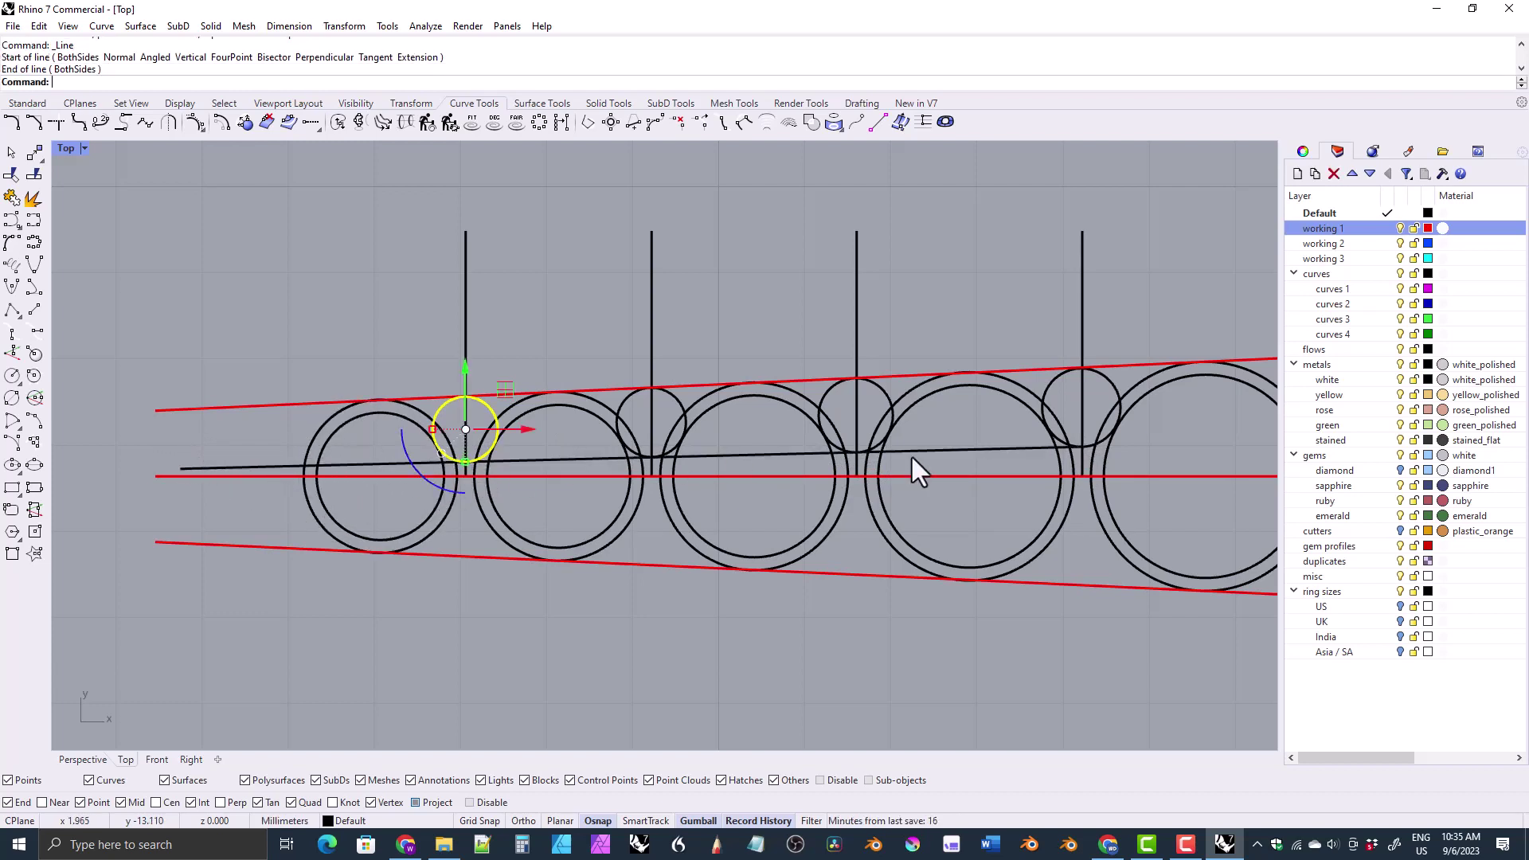
- Mirror the smallest gap circle across the vertical centreline of the smallest stone to place a copy at the row's outer end
{"action": "scroll", "coordinate": [480, 455], "scroll_direction": "up", "scroll_amount": 2}
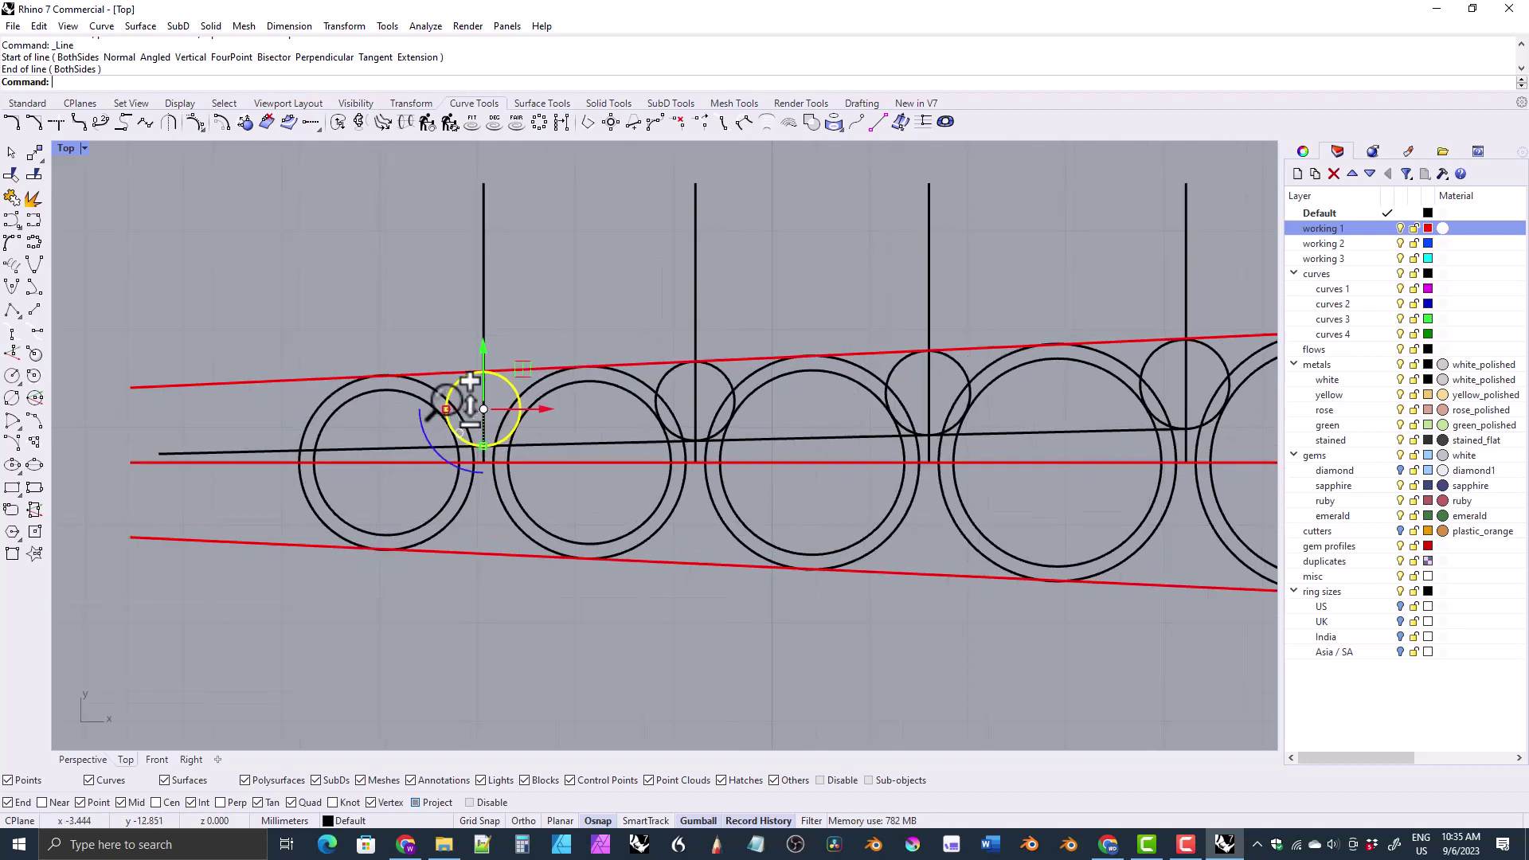
{"action": "right_click_drag", "start_coordinate": [439, 404], "coordinate": [663, 420]}
{"action": "scroll", "coordinate": [629, 395], "scroll_direction": "up", "scroll_amount": 2}
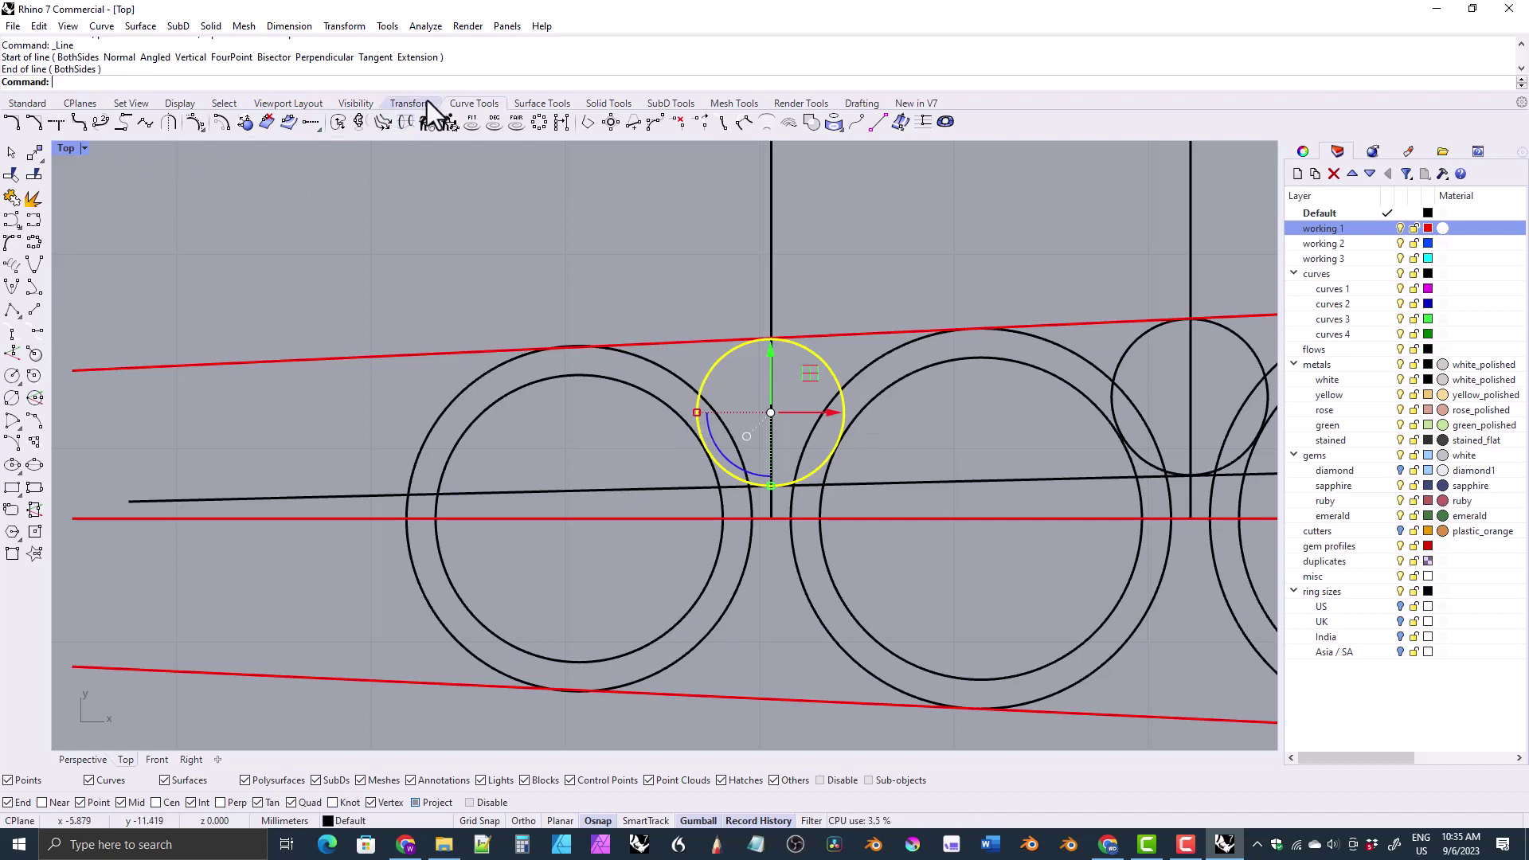
{"action": "left_click", "coordinate": [354, 105]}
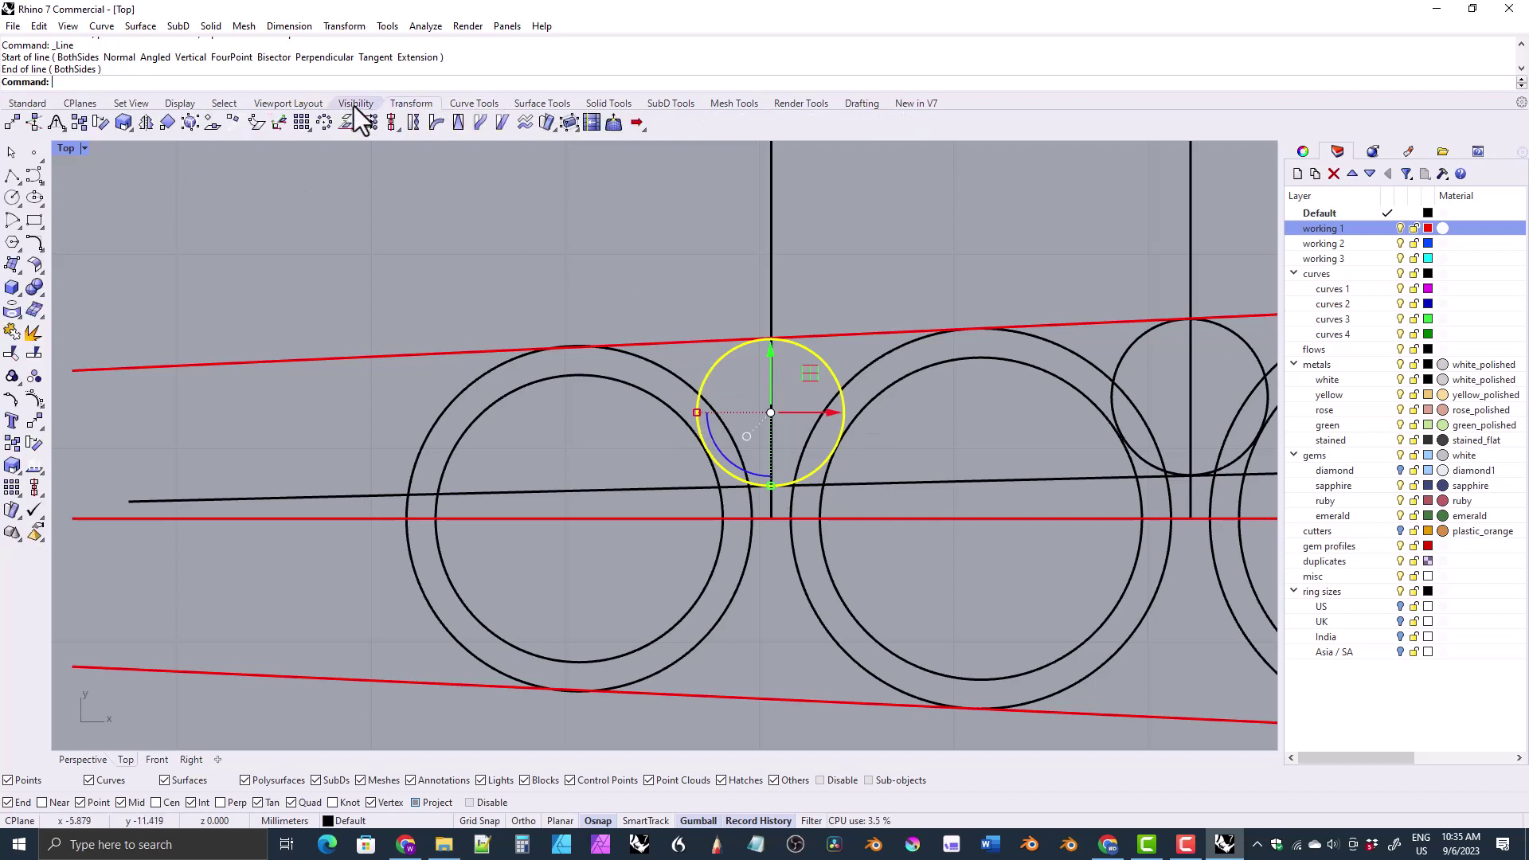
{"action": "left_click", "coordinate": [141, 122]}
{"action": "left_click", "coordinate": [587, 351]}
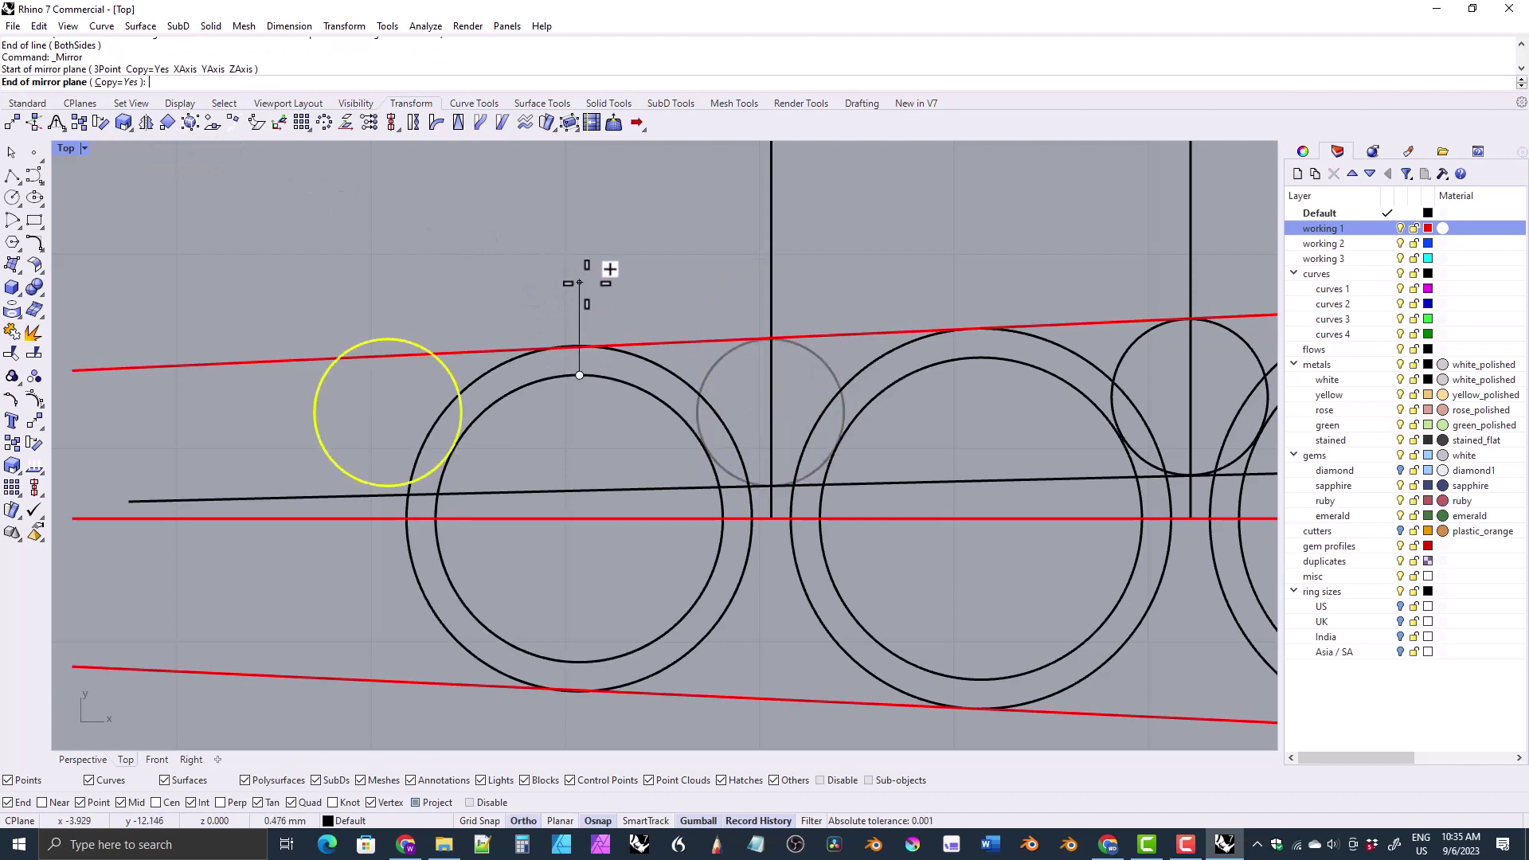
{"action": "left_click", "coordinate": [586, 279]}
- Move and uniformly shrink the mirrored end circle so it fits between the guide lines and meets the smallest stone's inner circle
{"action": "left_click", "coordinate": [330, 446]}
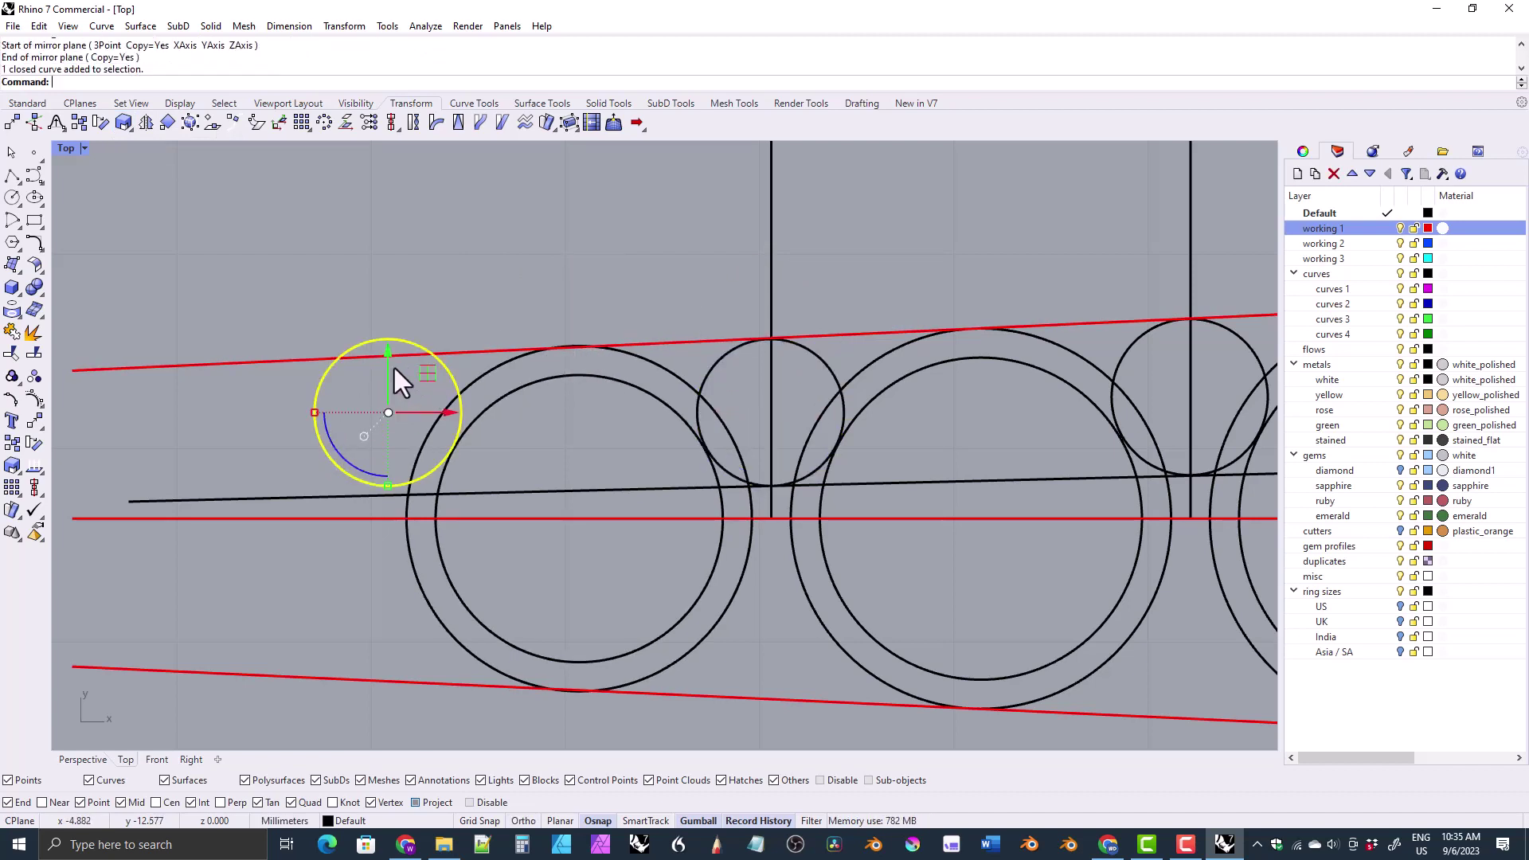
{"action": "left_click_drag", "start_coordinate": [423, 374], "coordinate": [417, 389]}
{"action": "scroll", "coordinate": [427, 481], "scroll_direction": "up", "scroll_amount": 3}
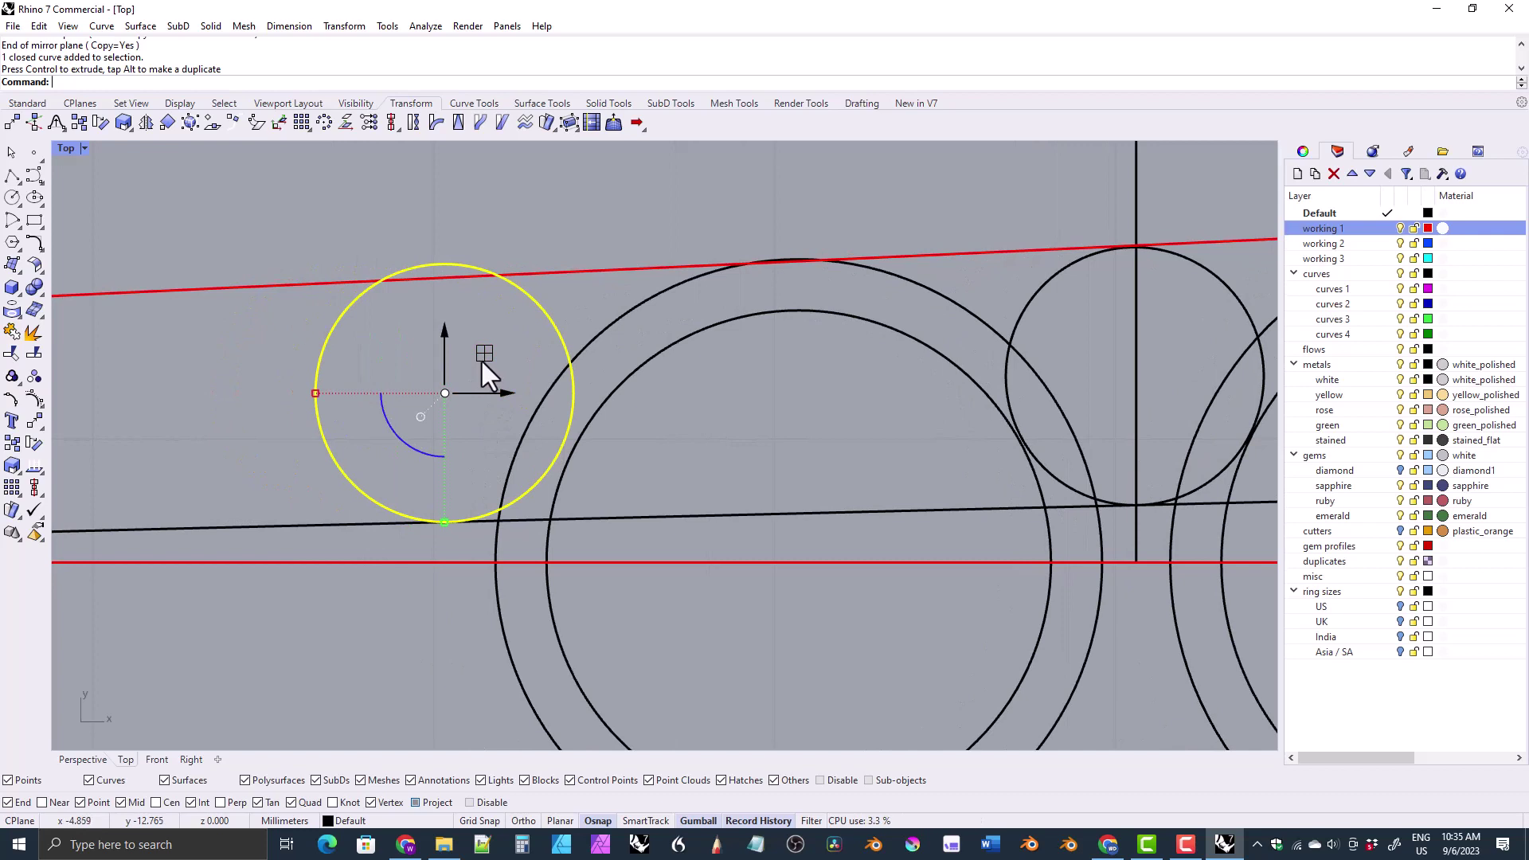
{"action": "left_click_drag", "start_coordinate": [481, 361], "coordinate": [481, 370]}
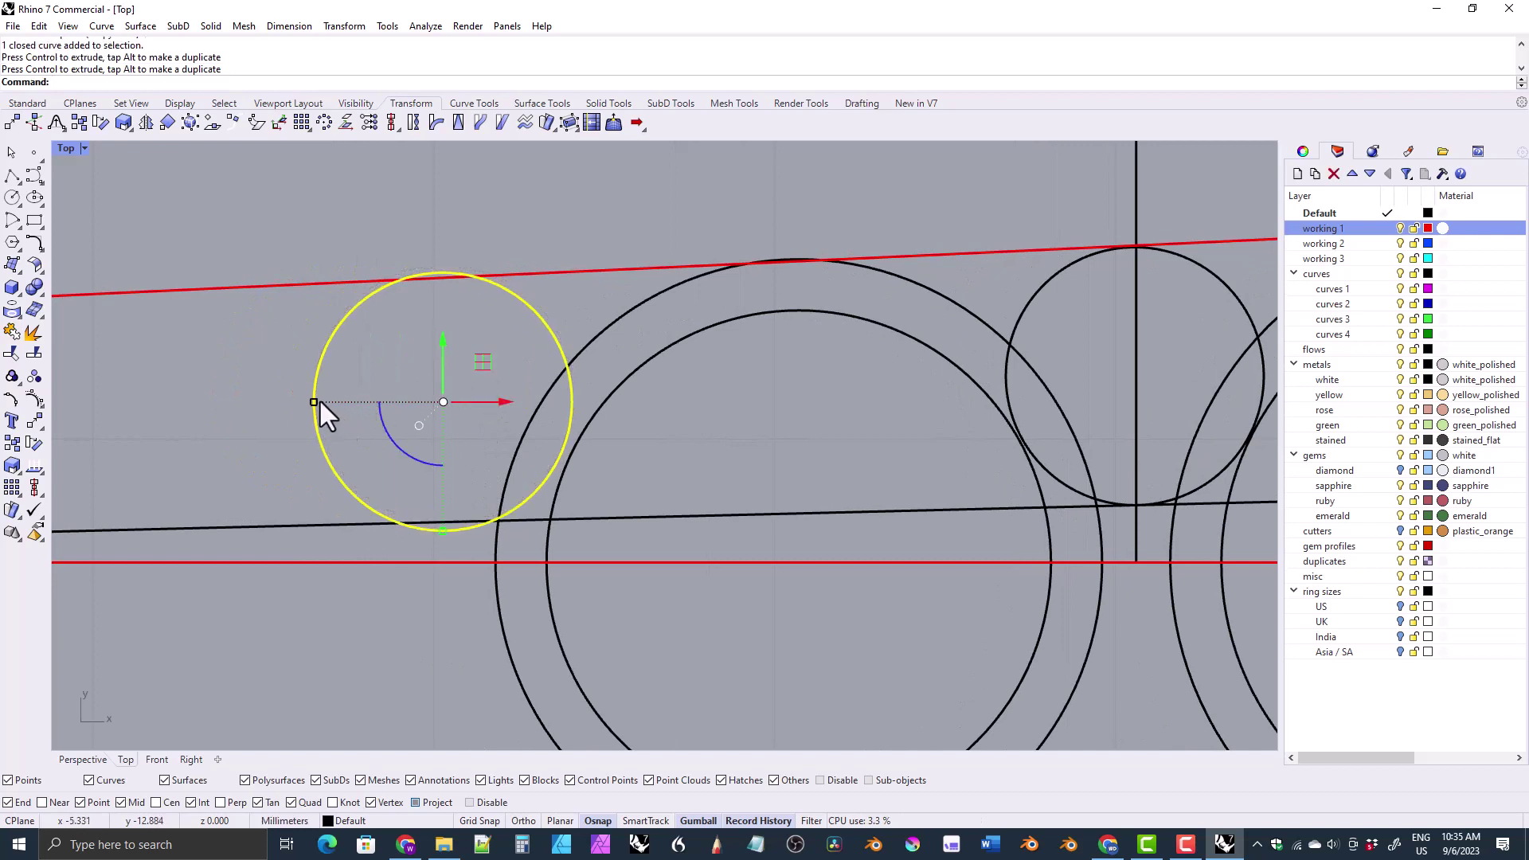
{"action": "left_click_drag", "start_coordinate": [314, 401], "coordinate": [323, 401]}
{"action": "left_click_drag", "start_coordinate": [482, 369], "coordinate": [500, 366]}
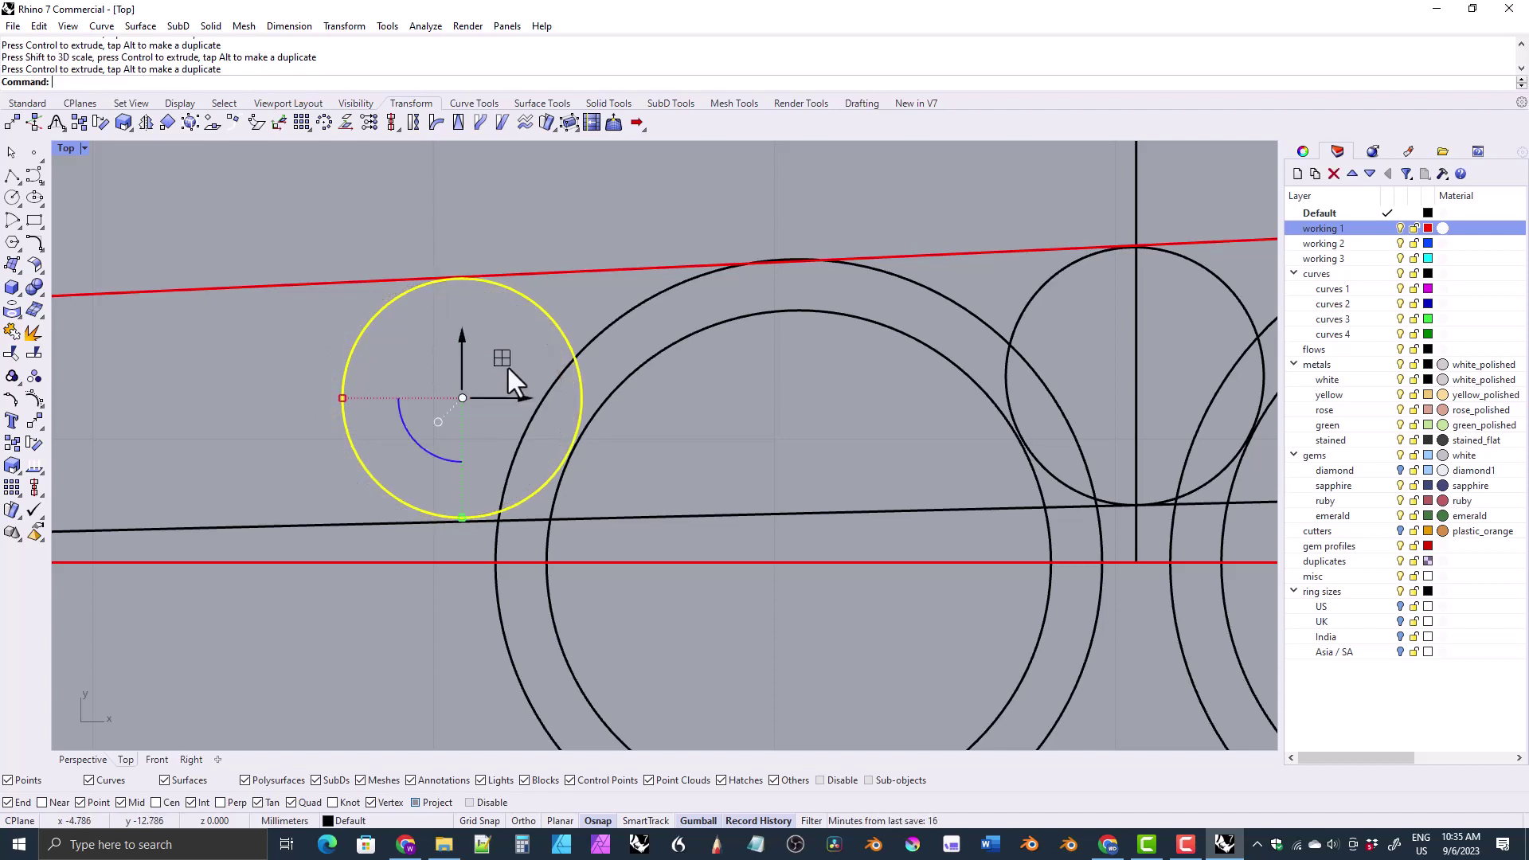
- Extend the guide line along the gap circles' bottoms about 4.8 mm past the largest stone, using a natural extension
{"action": "scroll", "coordinate": [562, 391], "scroll_direction": "down", "scroll_amount": 10}
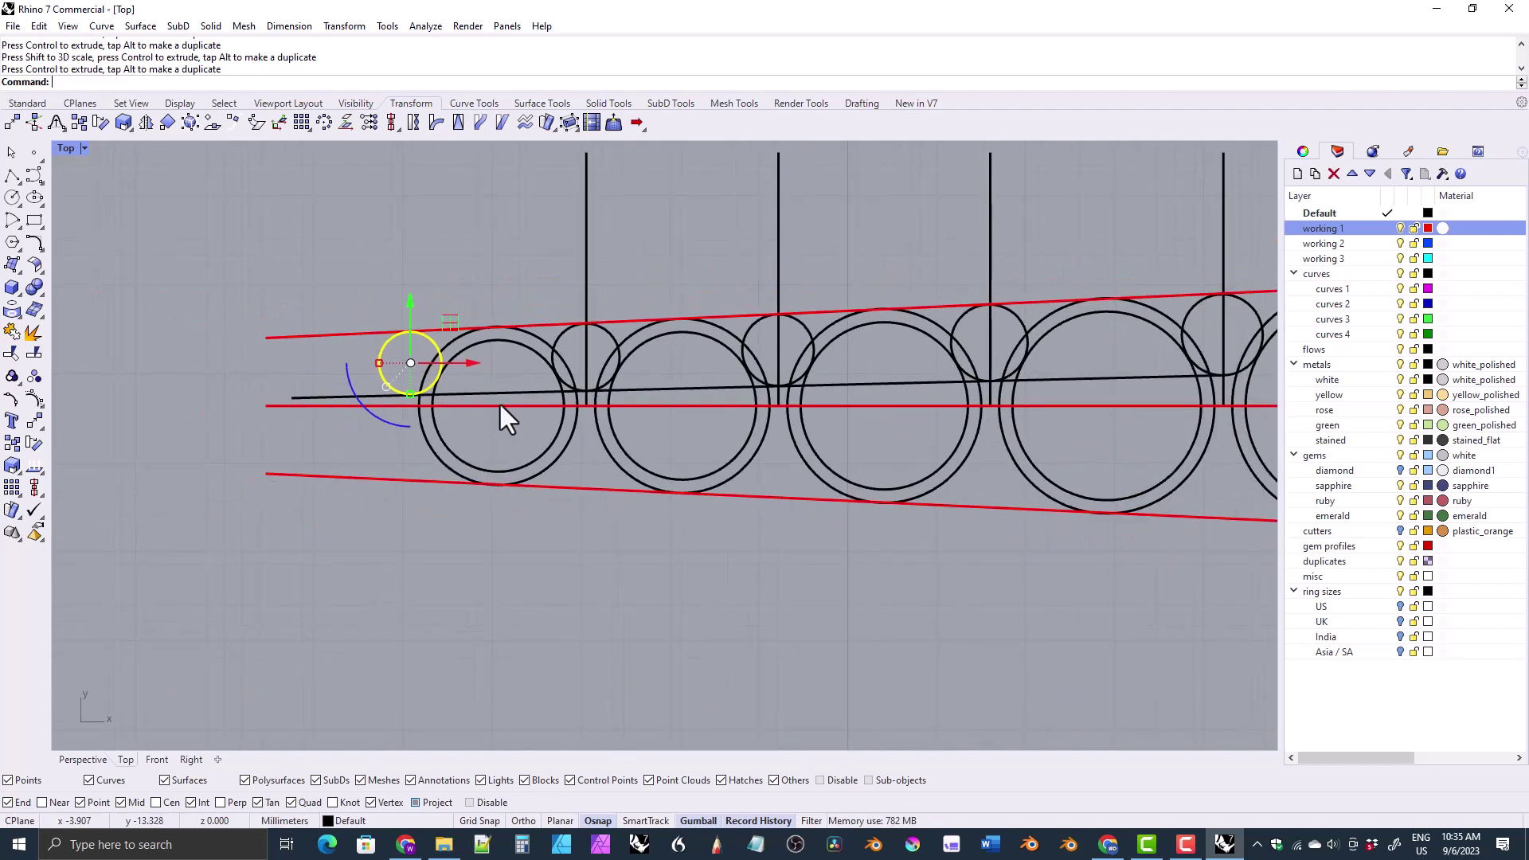
{"action": "scroll", "coordinate": [797, 395], "scroll_direction": "down", "scroll_amount": 1}
{"action": "right_click_drag", "start_coordinate": [796, 395], "coordinate": [631, 422]}
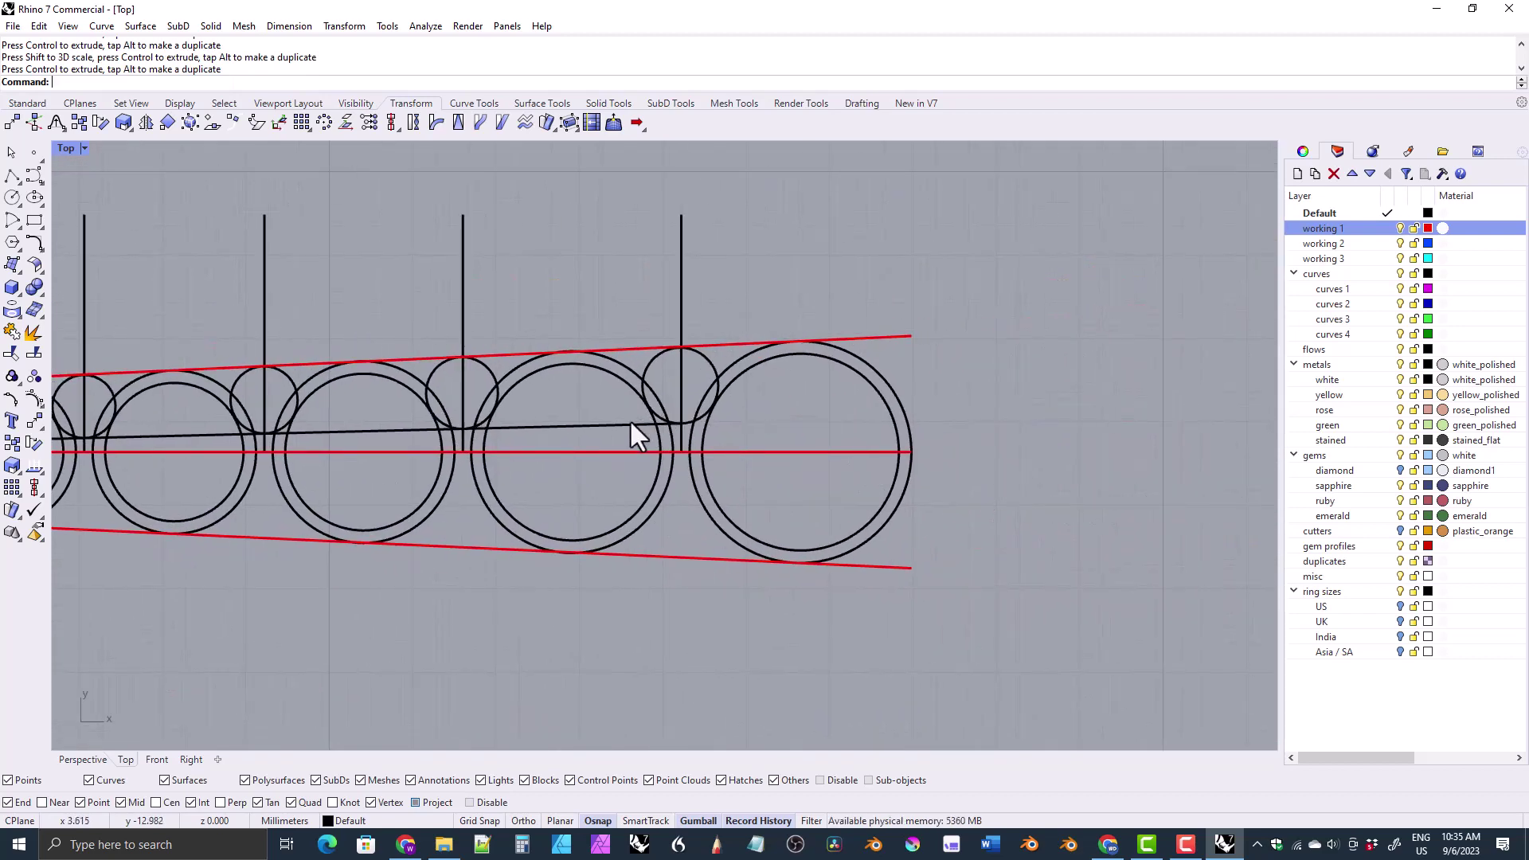
{"action": "left_click", "coordinate": [580, 435]}
{"action": "scroll", "coordinate": [581, 435], "scroll_direction": "down", "scroll_amount": 4}
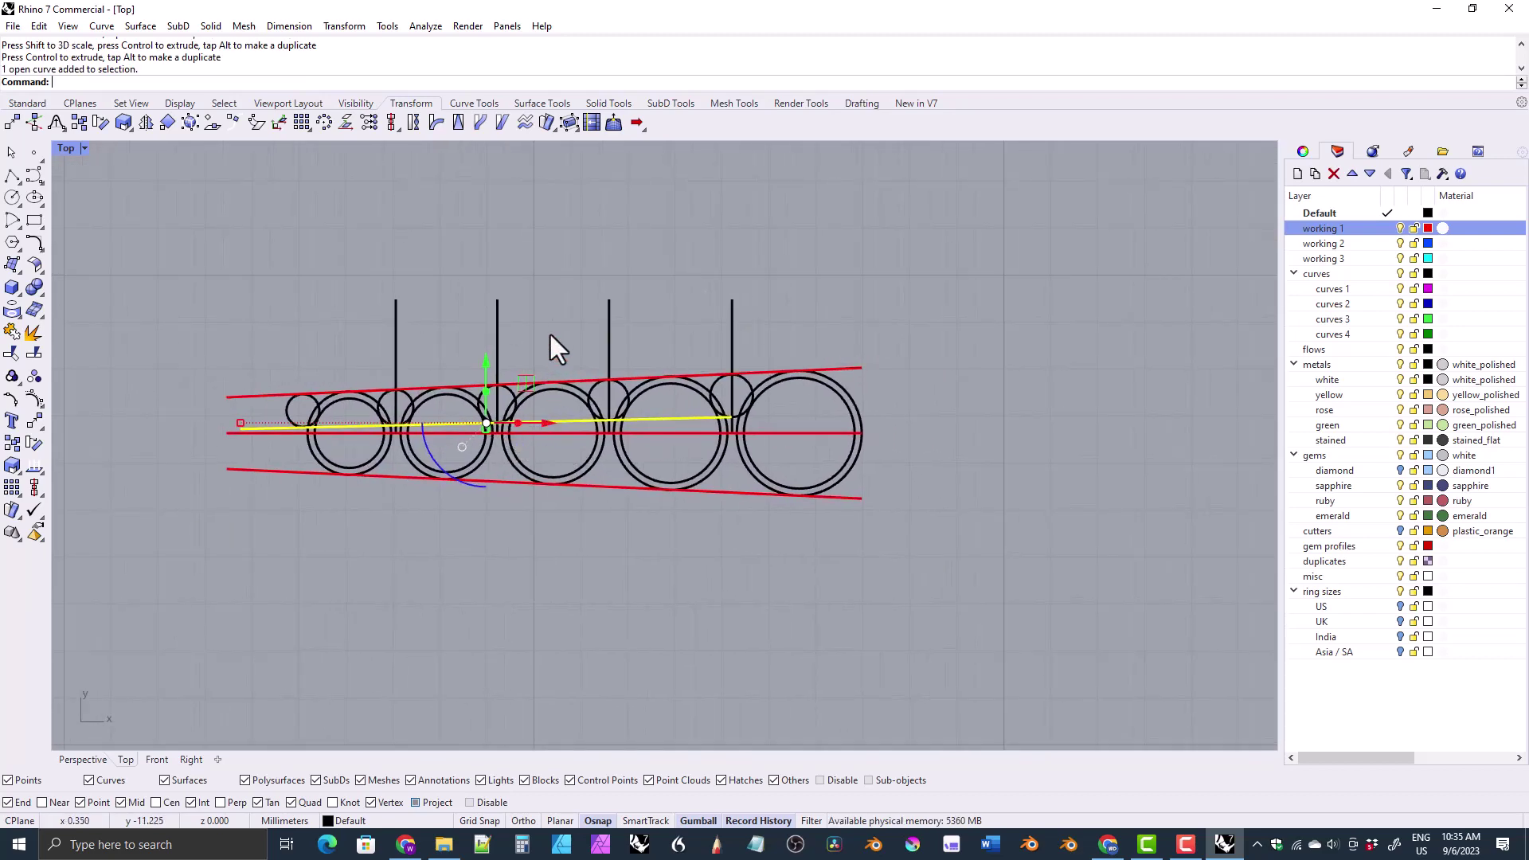
{"action": "key", "text": "Escape"}
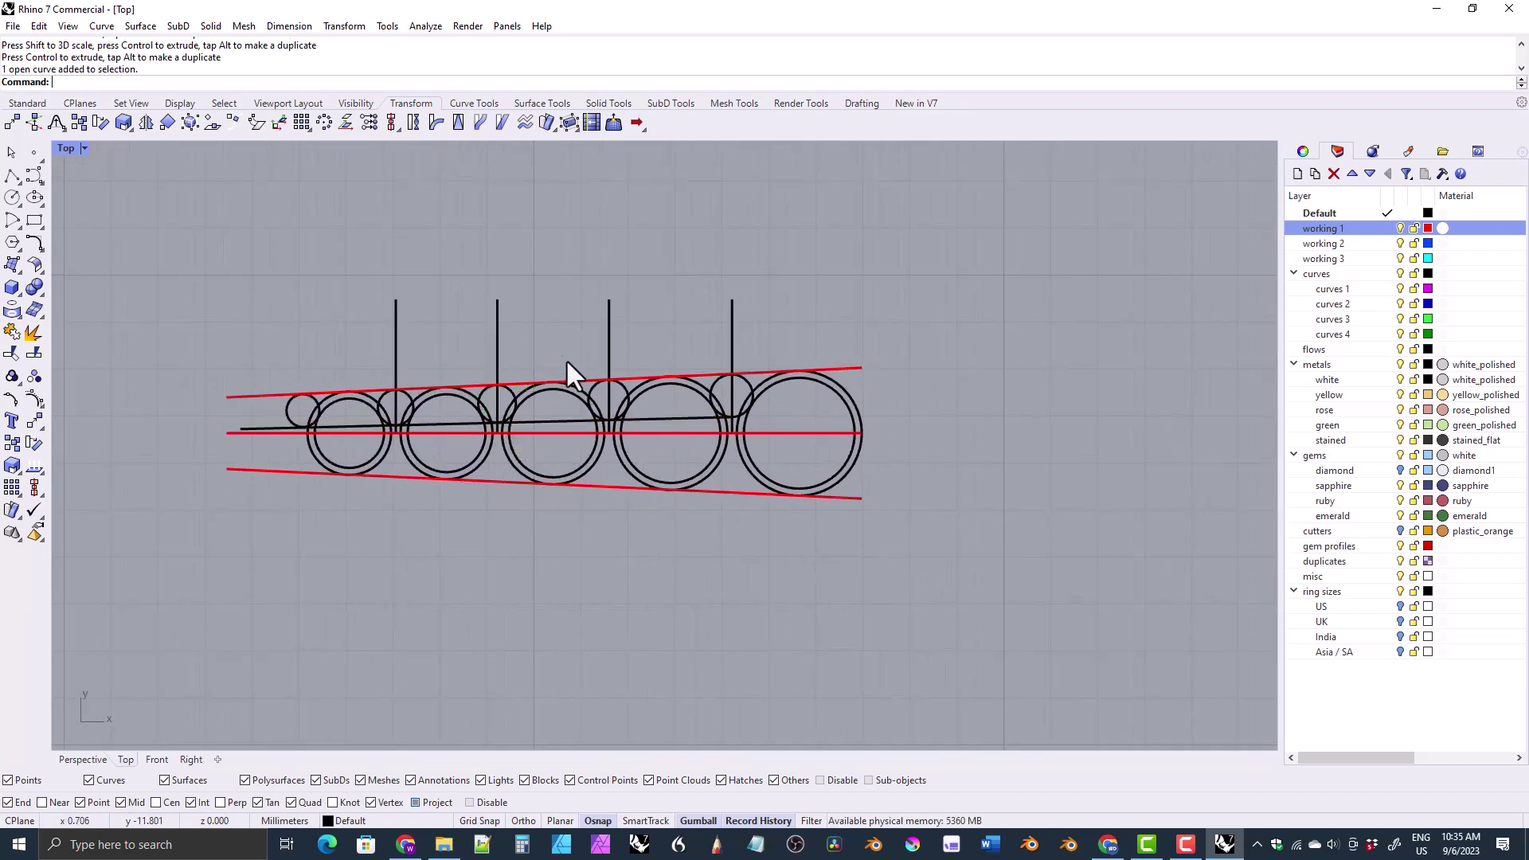
{"action": "left_click", "coordinate": [461, 104]}
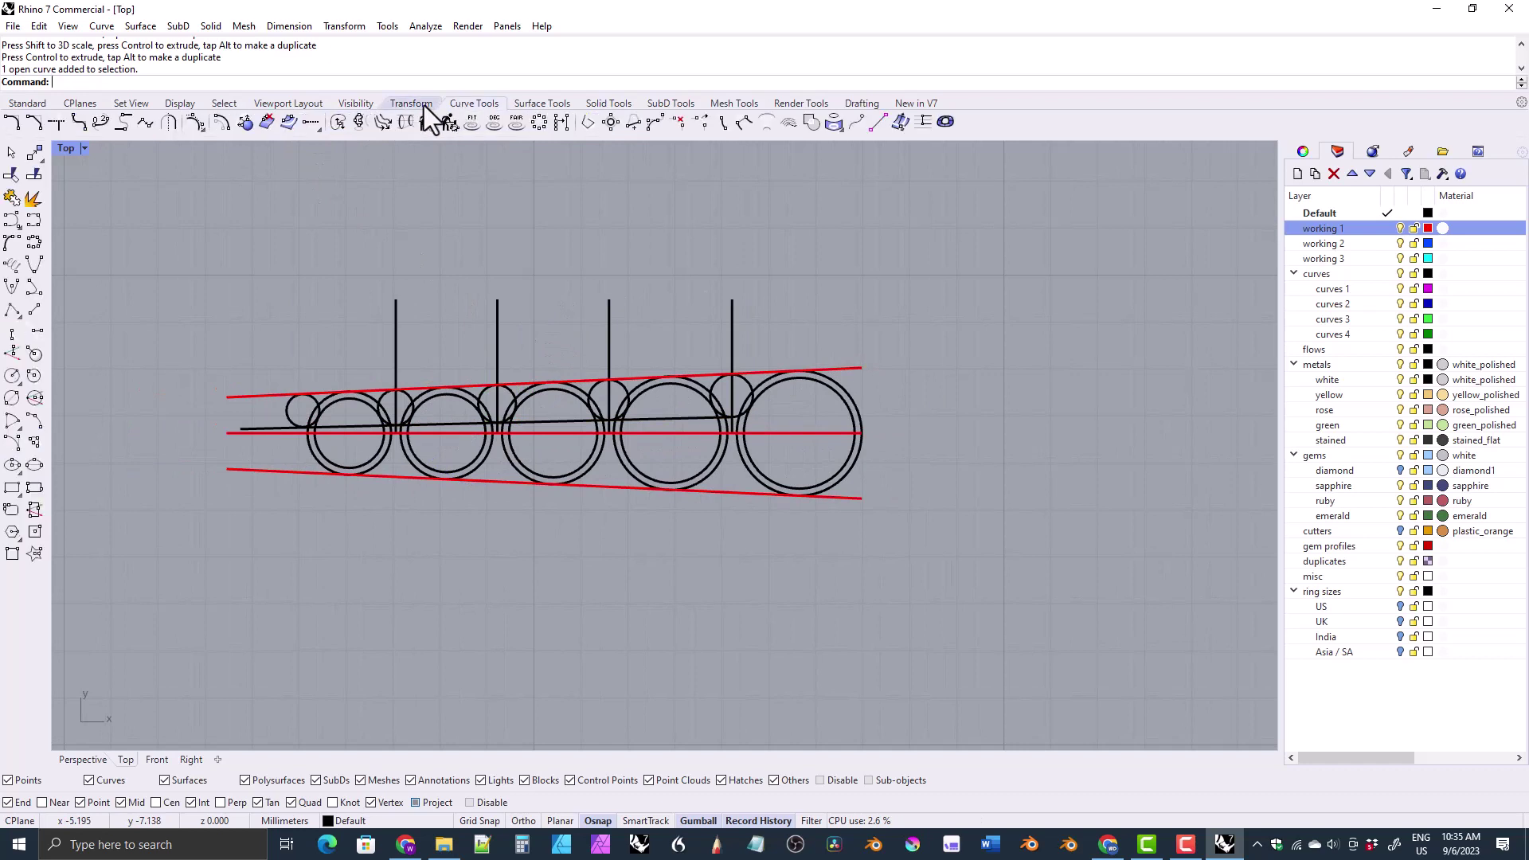
{"action": "left_click", "coordinate": [309, 124]}
{"action": "left_click", "coordinate": [701, 417]}
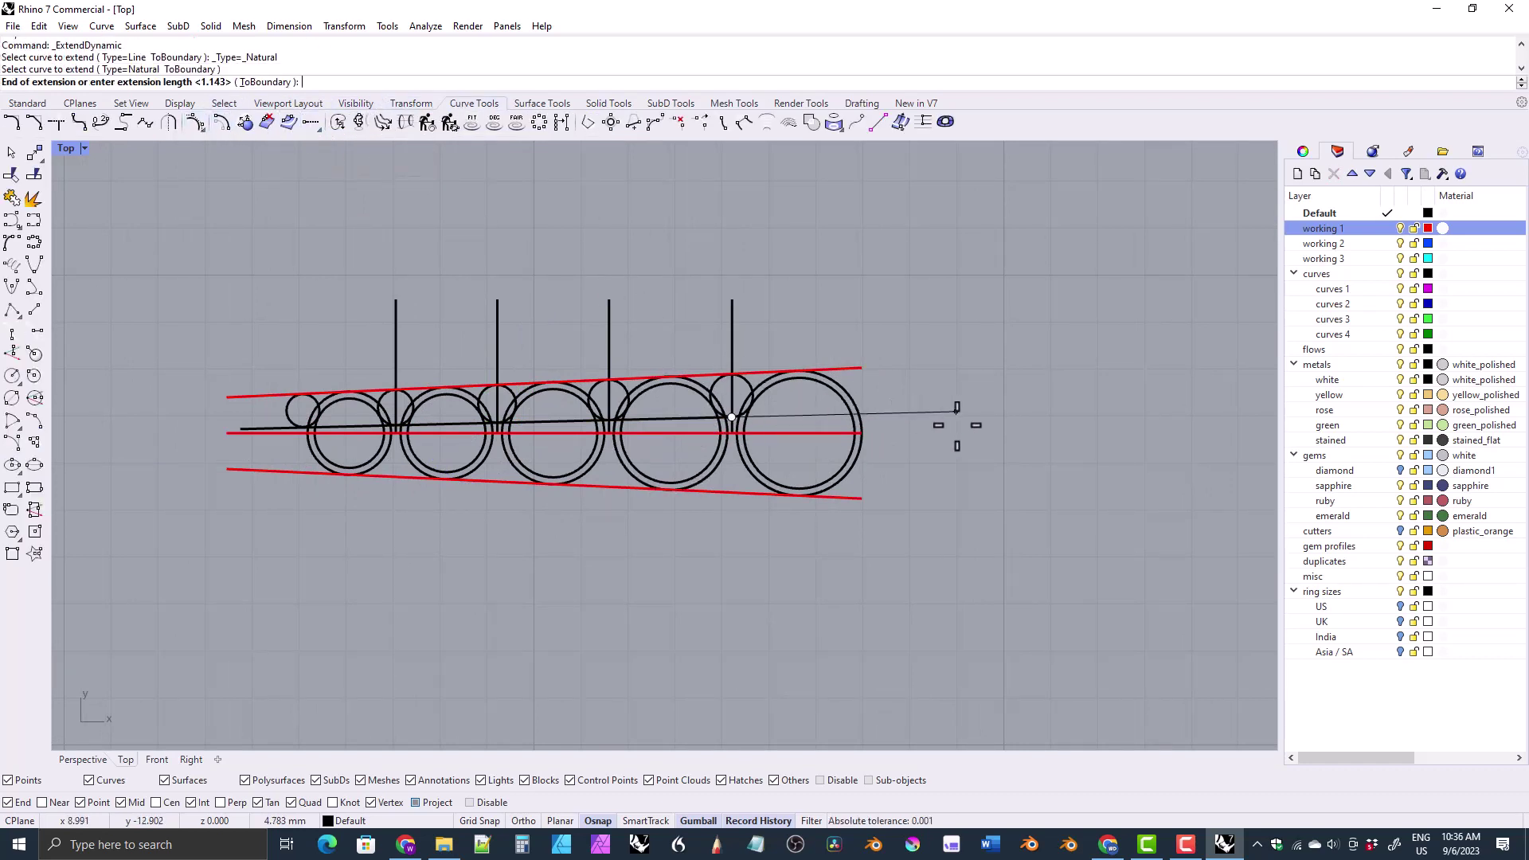
{"action": "left_click", "coordinate": [954, 412]}
{"action": "key", "text": "Return"}
- Mirror the largest gap circle across the vertical centreline of the largest stone to place a copy at its outer side
{"action": "scroll", "coordinate": [738, 335], "scroll_direction": "up", "scroll_amount": 3}
{"action": "left_click", "coordinate": [734, 375]}
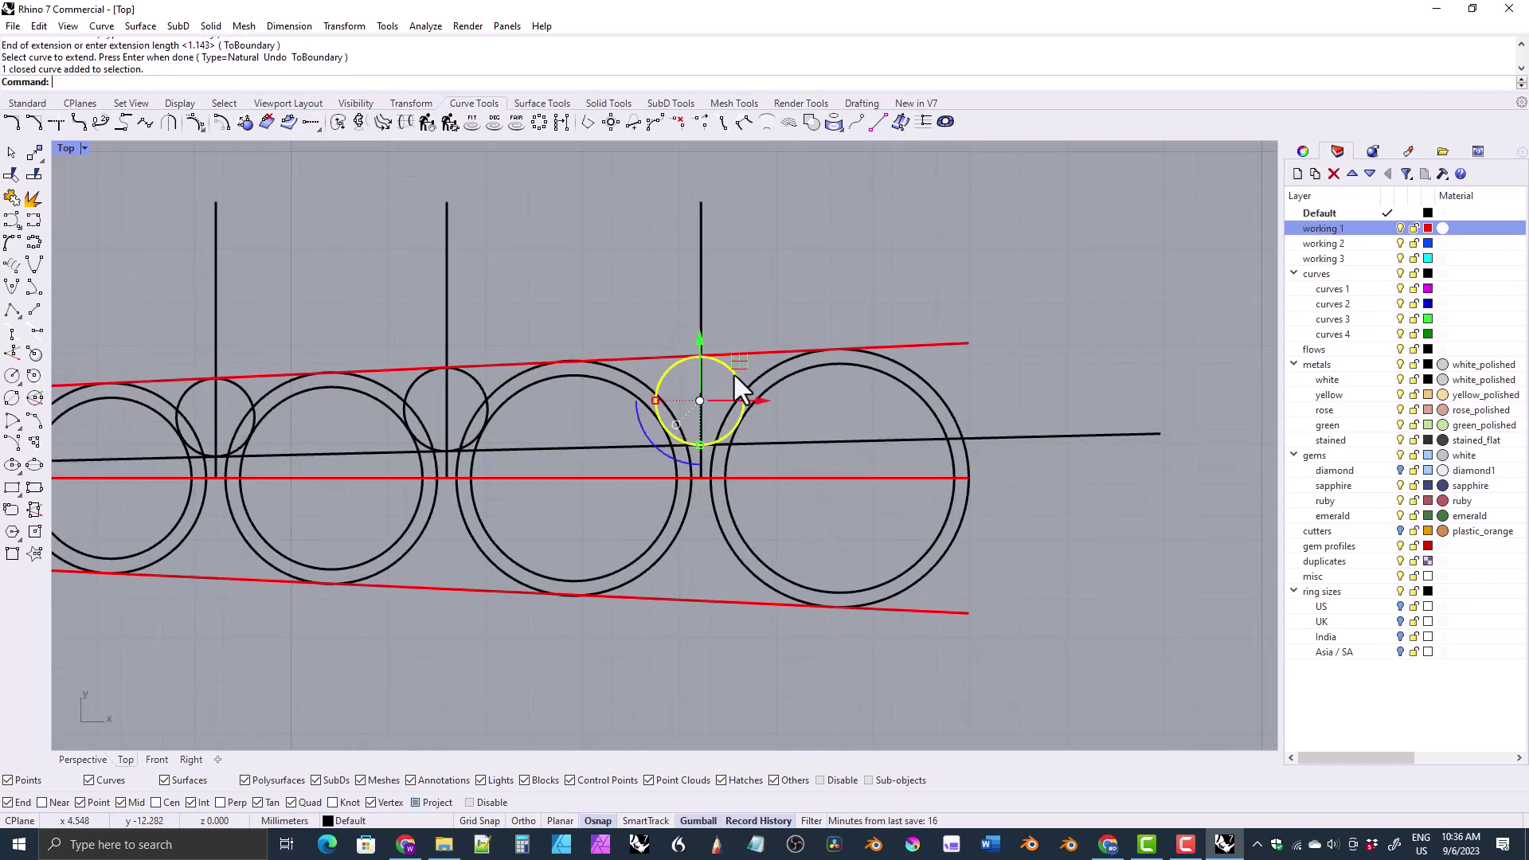
{"action": "scroll", "coordinate": [647, 379], "scroll_direction": "up", "scroll_amount": 2}
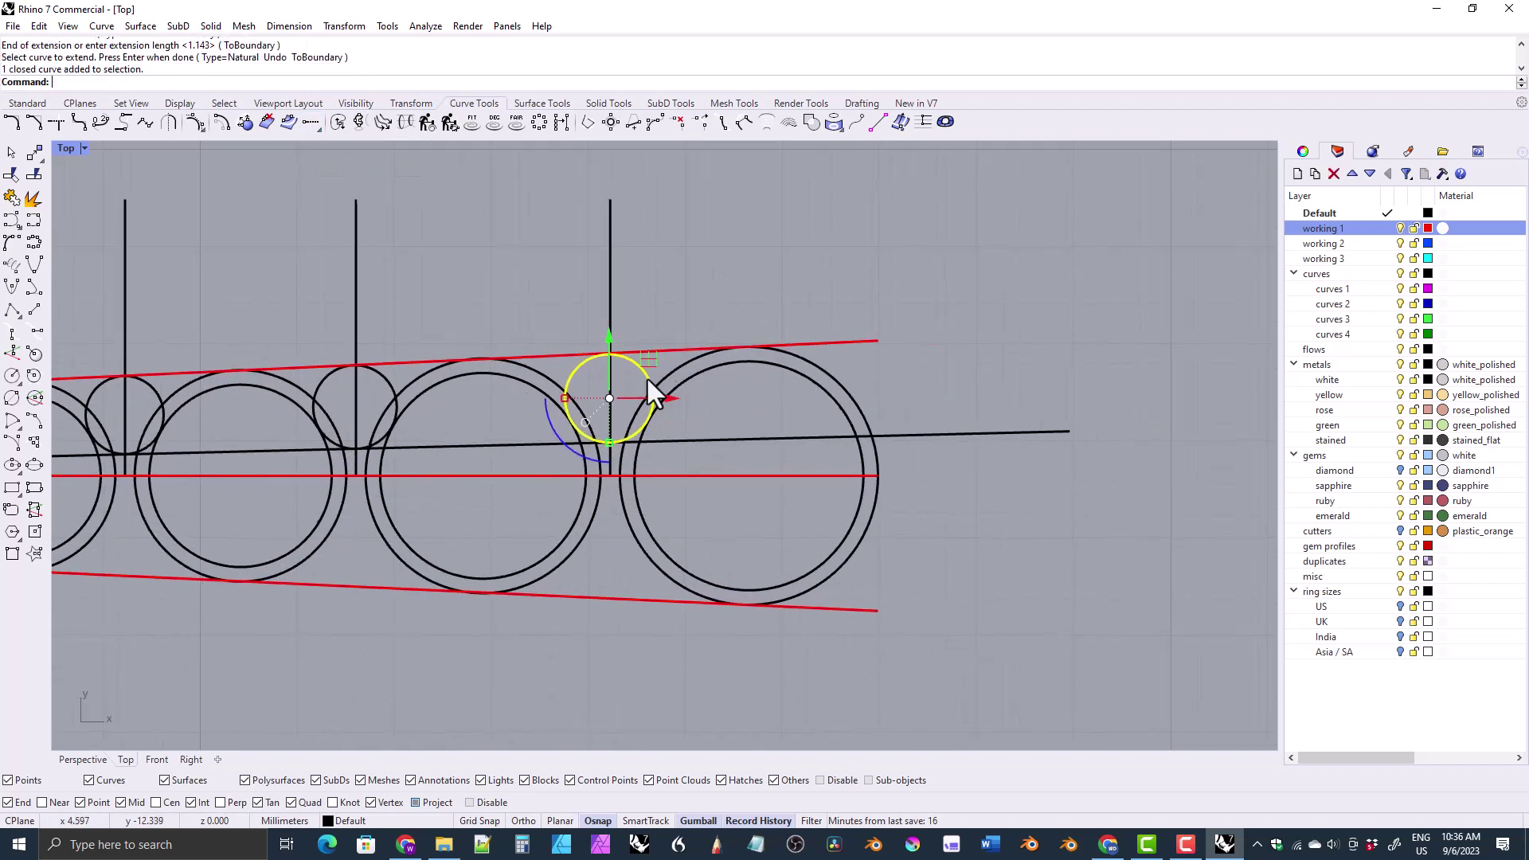
{"action": "type", "text": "mirror"}
{"action": "key", "text": "Return"}
{"action": "left_click", "coordinate": [749, 347]}
{"action": "left_click", "coordinate": [762, 303]}
{"action": "key", "text": "Escape"}
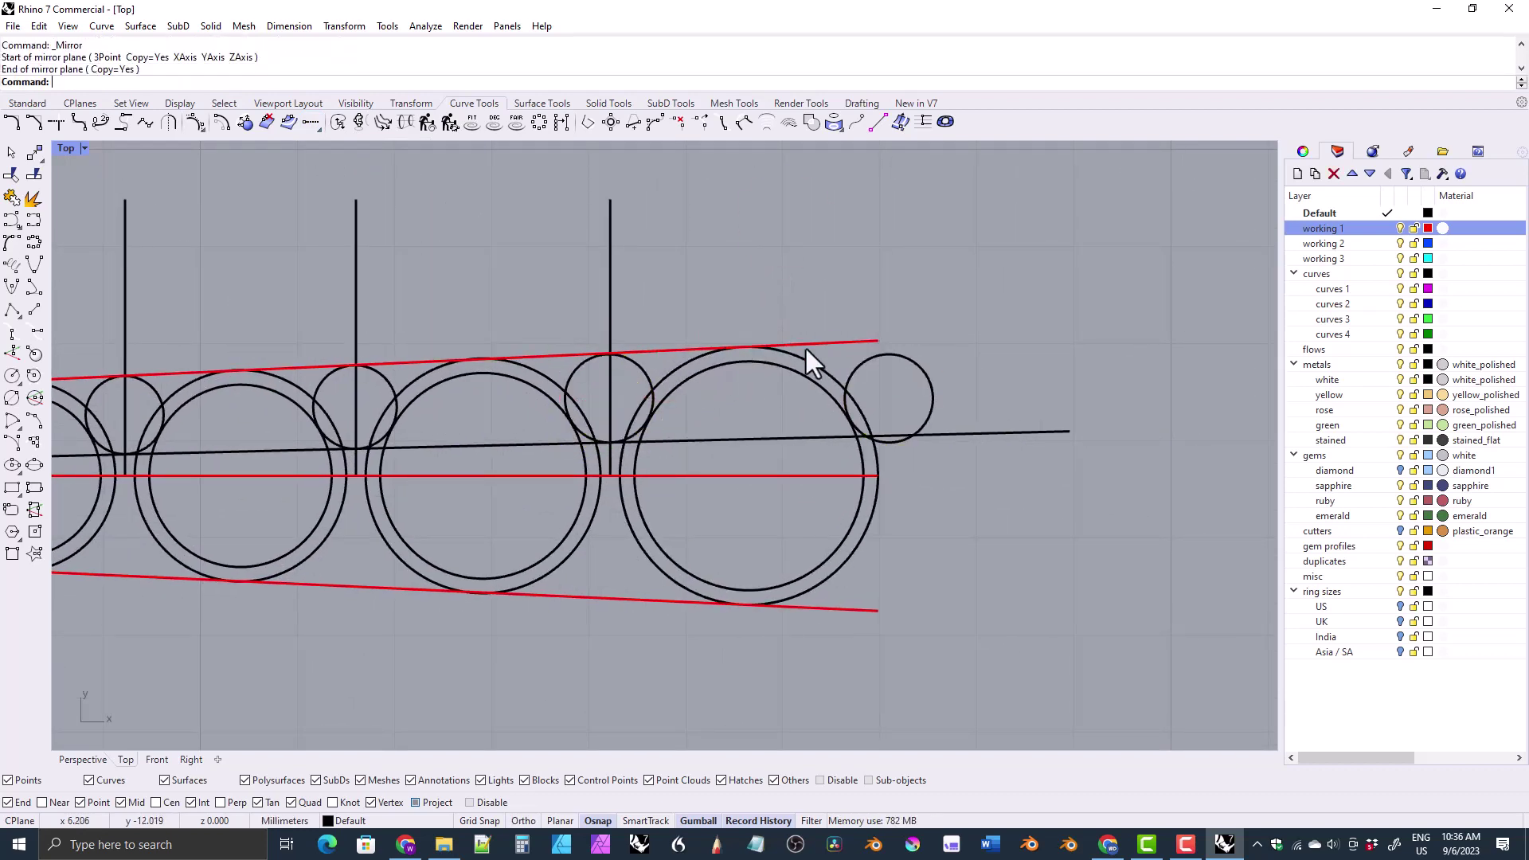
- Shift the mirrored circle beside the largest stone and scale it up uniformly towards the upper and lower guide lines
{"action": "left_click", "coordinate": [849, 374]}
{"action": "scroll", "coordinate": [915, 370], "scroll_direction": "up", "scroll_amount": 3}
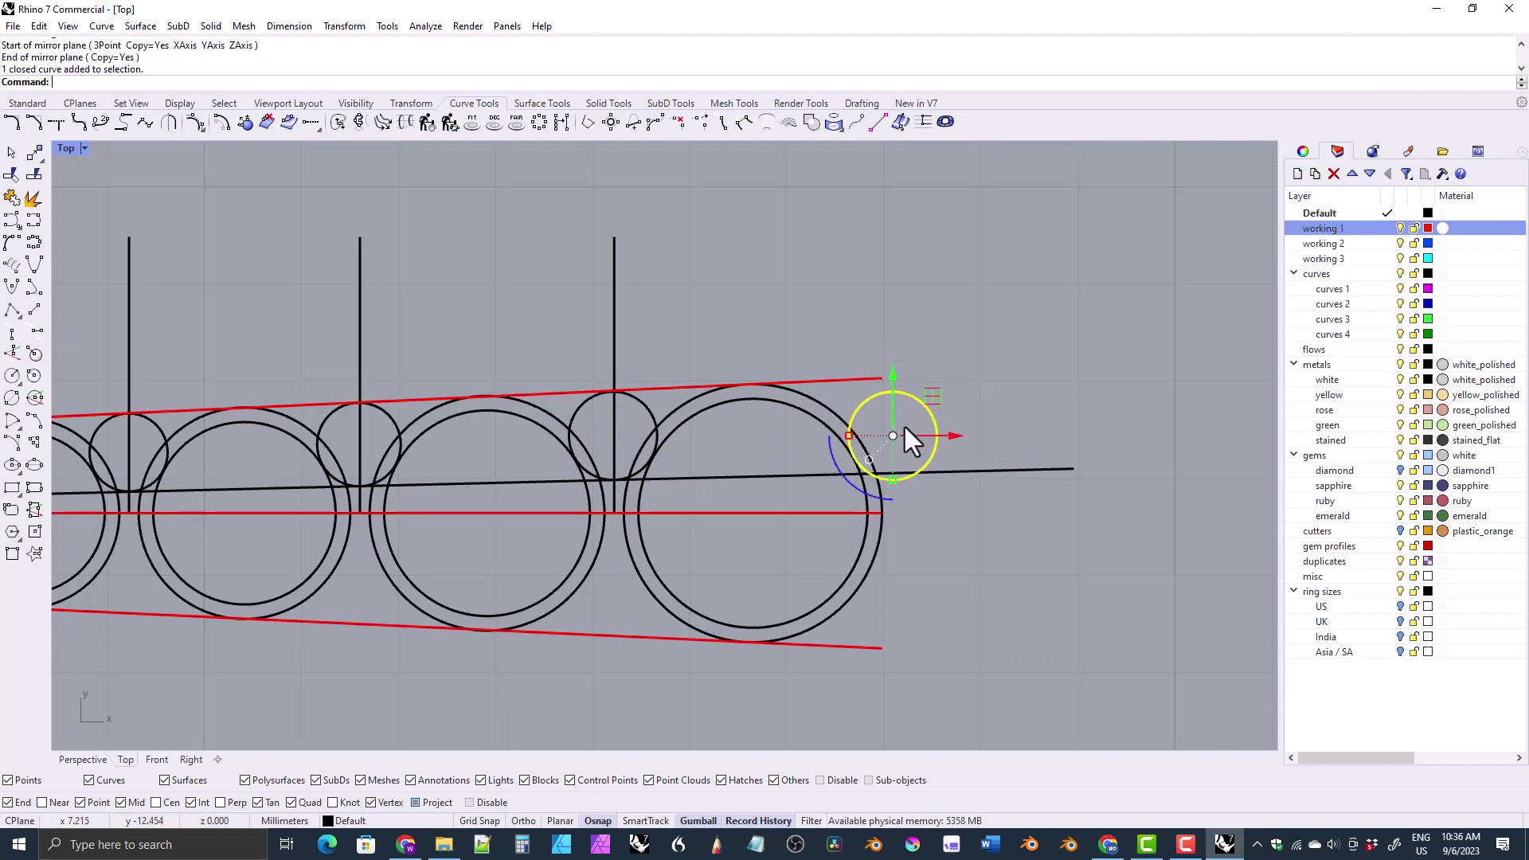
{"action": "left_click_drag", "start_coordinate": [909, 392], "coordinate": [910, 392]}
{"action": "scroll", "coordinate": [814, 432], "scroll_direction": "up", "scroll_amount": 2}
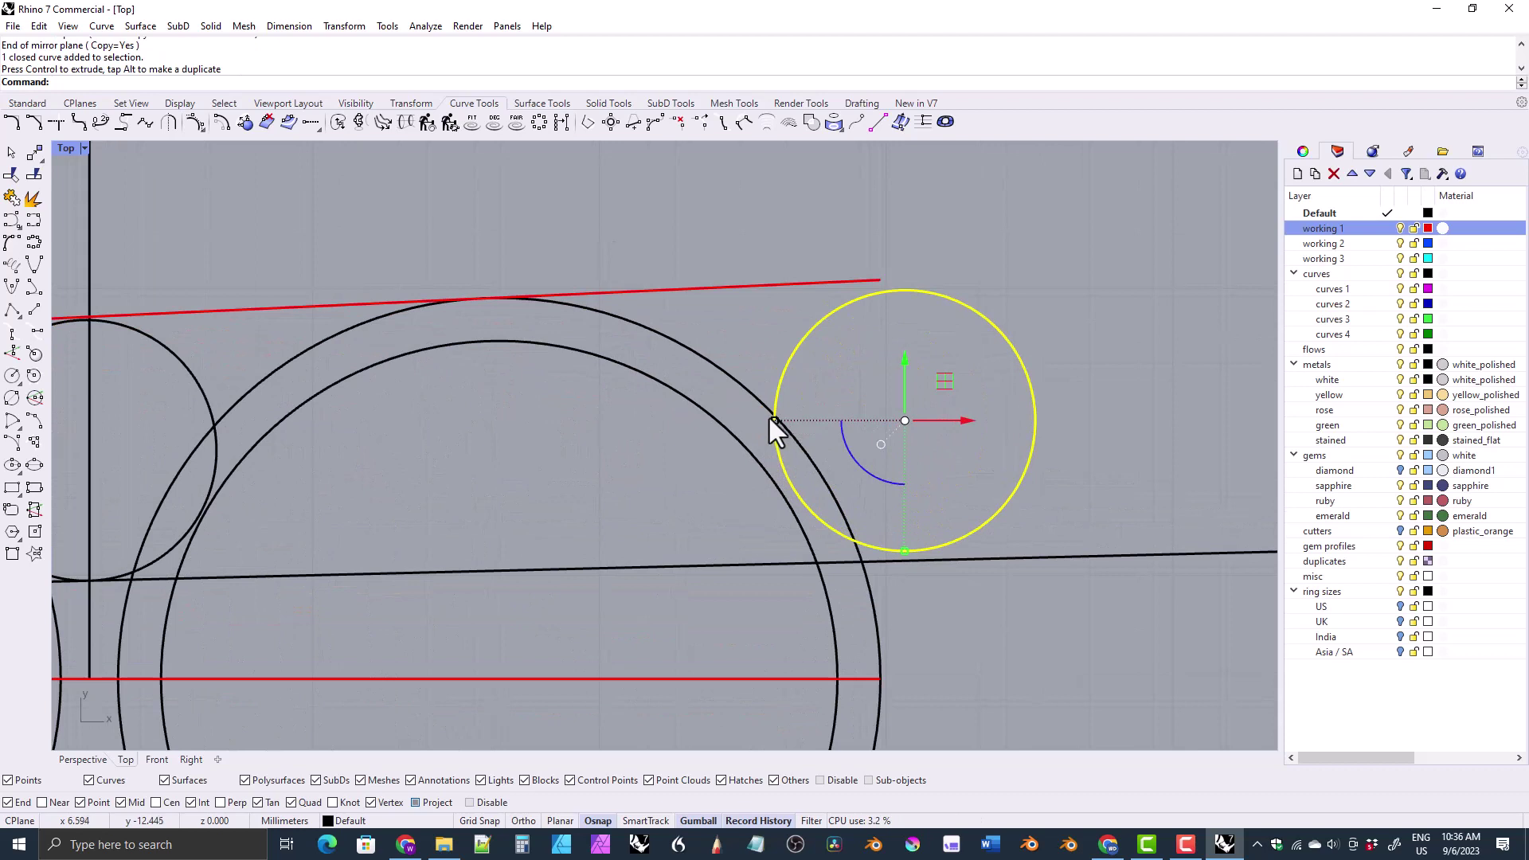
{"action": "left_click_drag", "start_coordinate": [769, 418], "coordinate": [768, 419]}
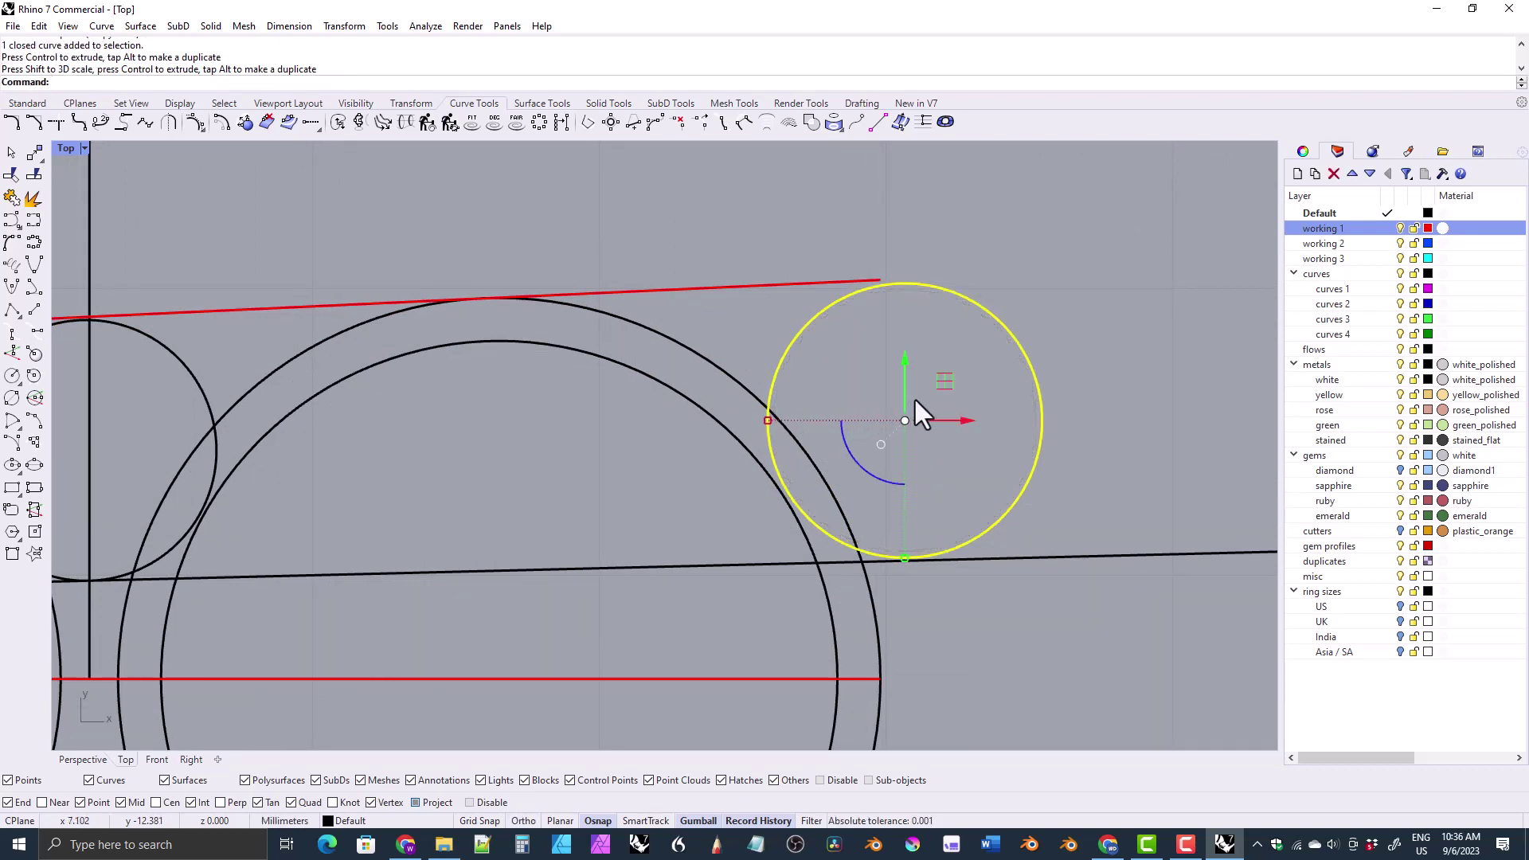
- Draw a line with the Extension option that continues the upper red guide line past the circle beside the largest stone
{"action": "scroll", "coordinate": [804, 346], "scroll_direction": "down", "scroll_amount": 3}
{"action": "scroll", "coordinate": [637, 271], "scroll_direction": "up", "scroll_amount": 1}
{"action": "left_click", "coordinate": [625, 263]}
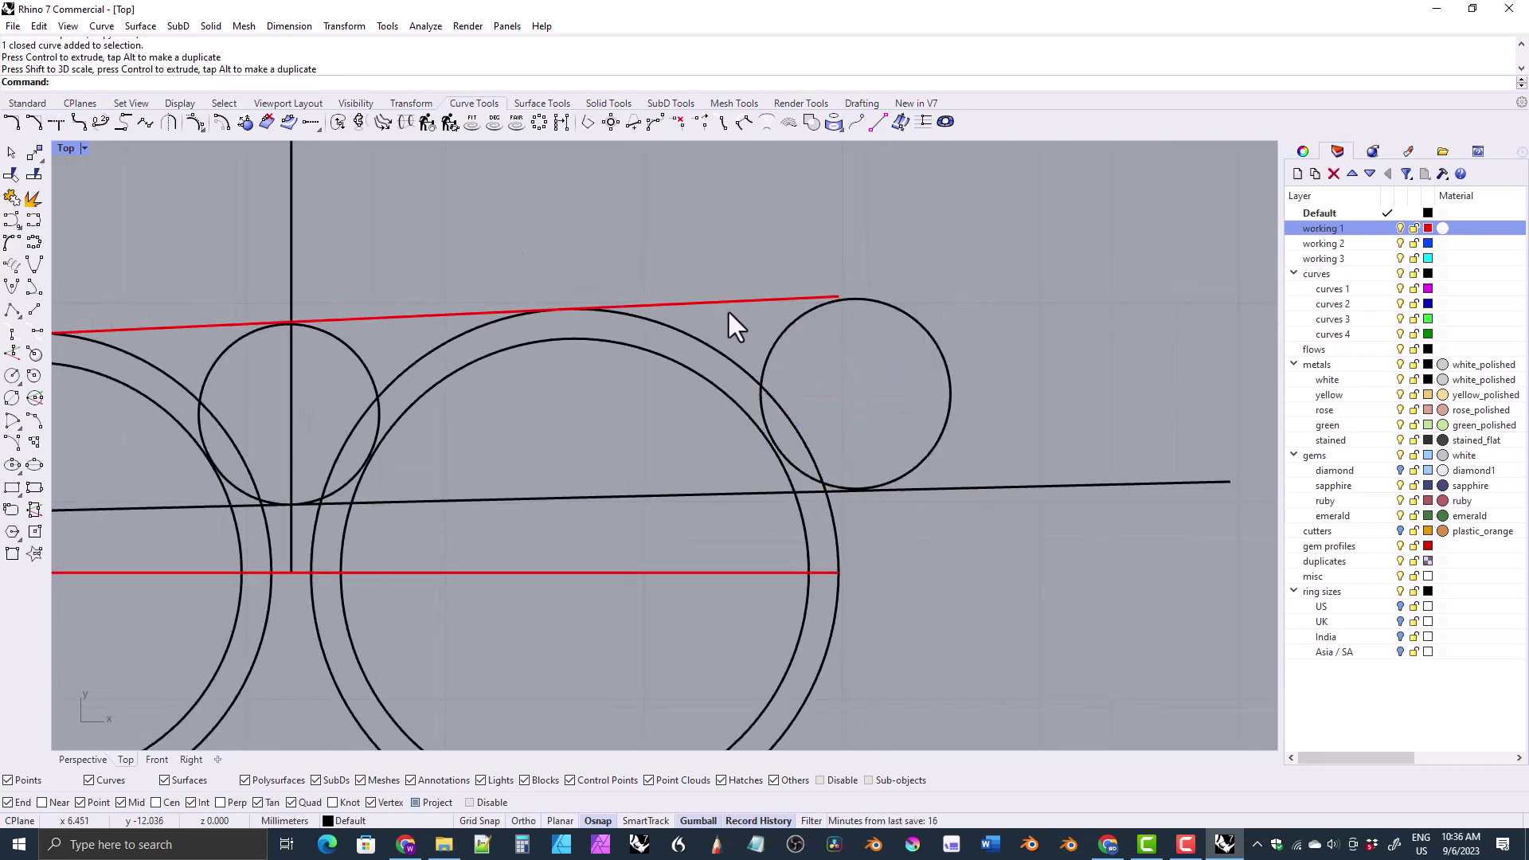
{"action": "left_click", "coordinate": [811, 301]}
{"action": "left_click", "coordinate": [728, 263]}
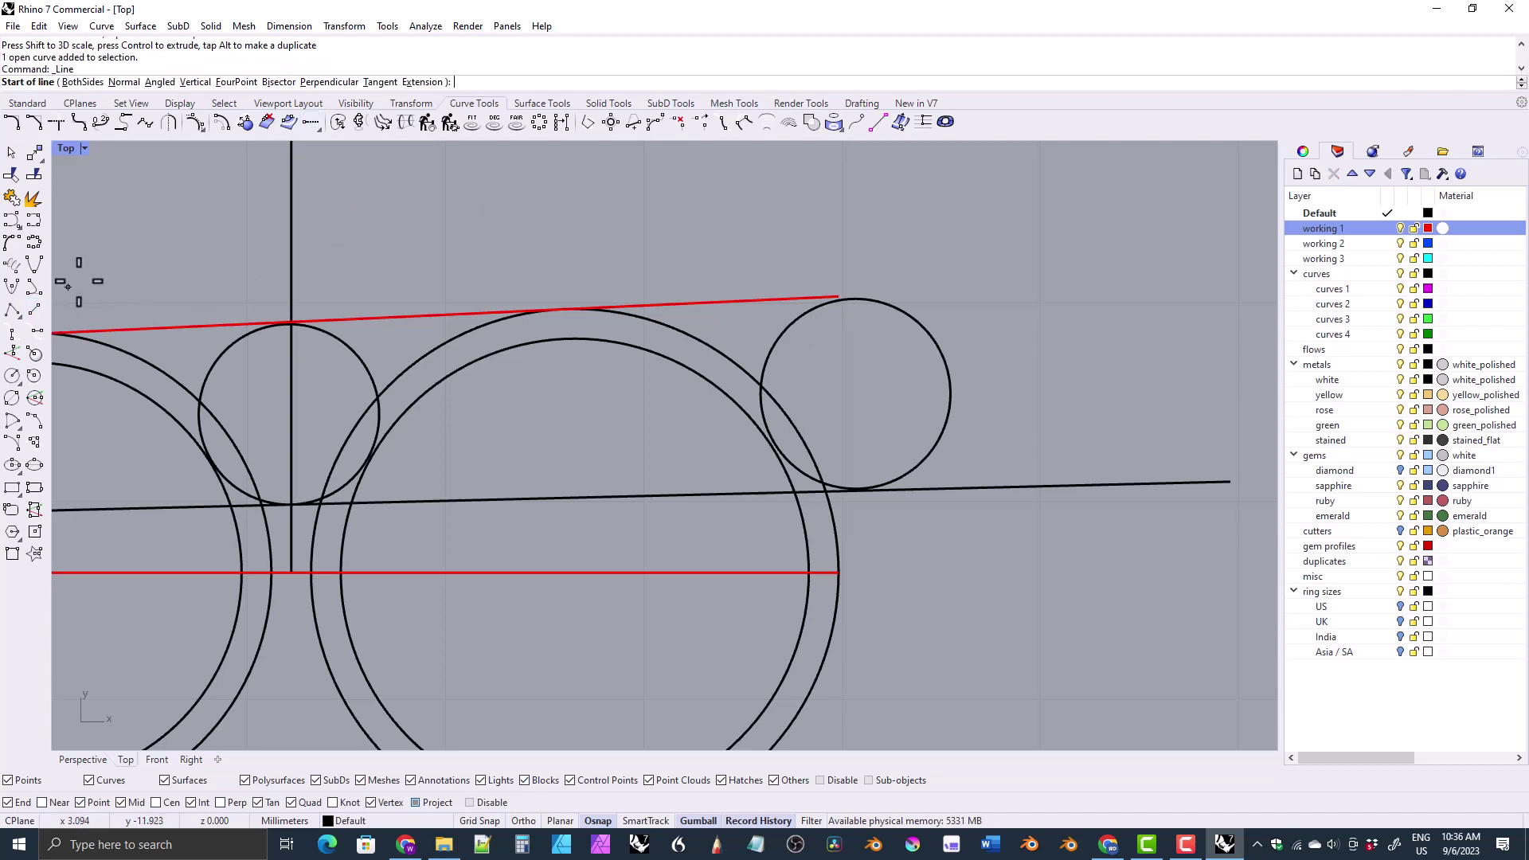
{"action": "left_click", "coordinate": [34, 310]}
{"action": "left_click", "coordinate": [424, 82]}
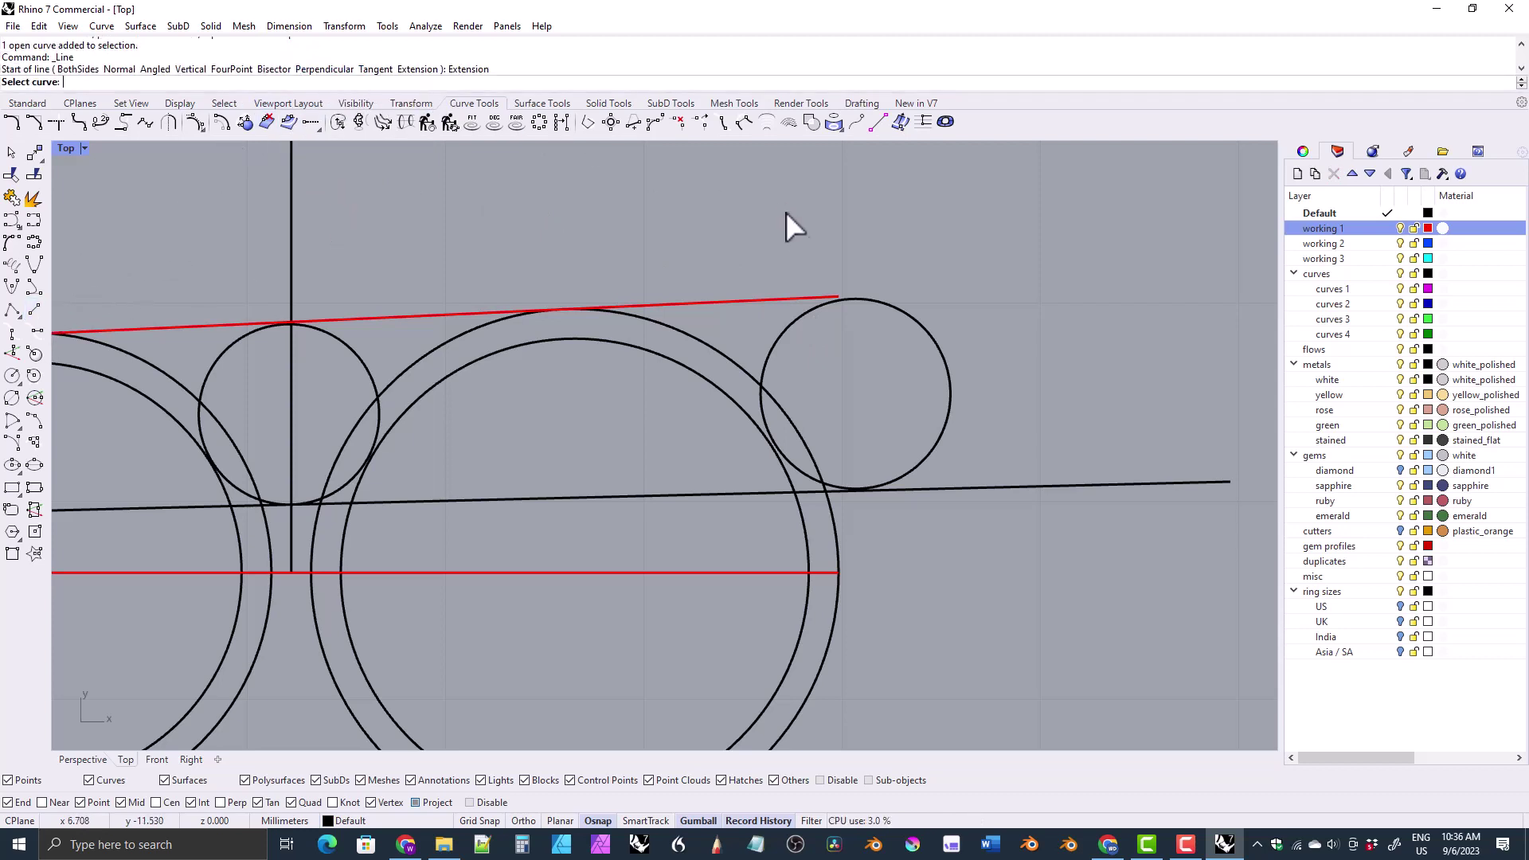
{"action": "left_click", "coordinate": [785, 298]}
{"action": "left_click", "coordinate": [1089, 285]}
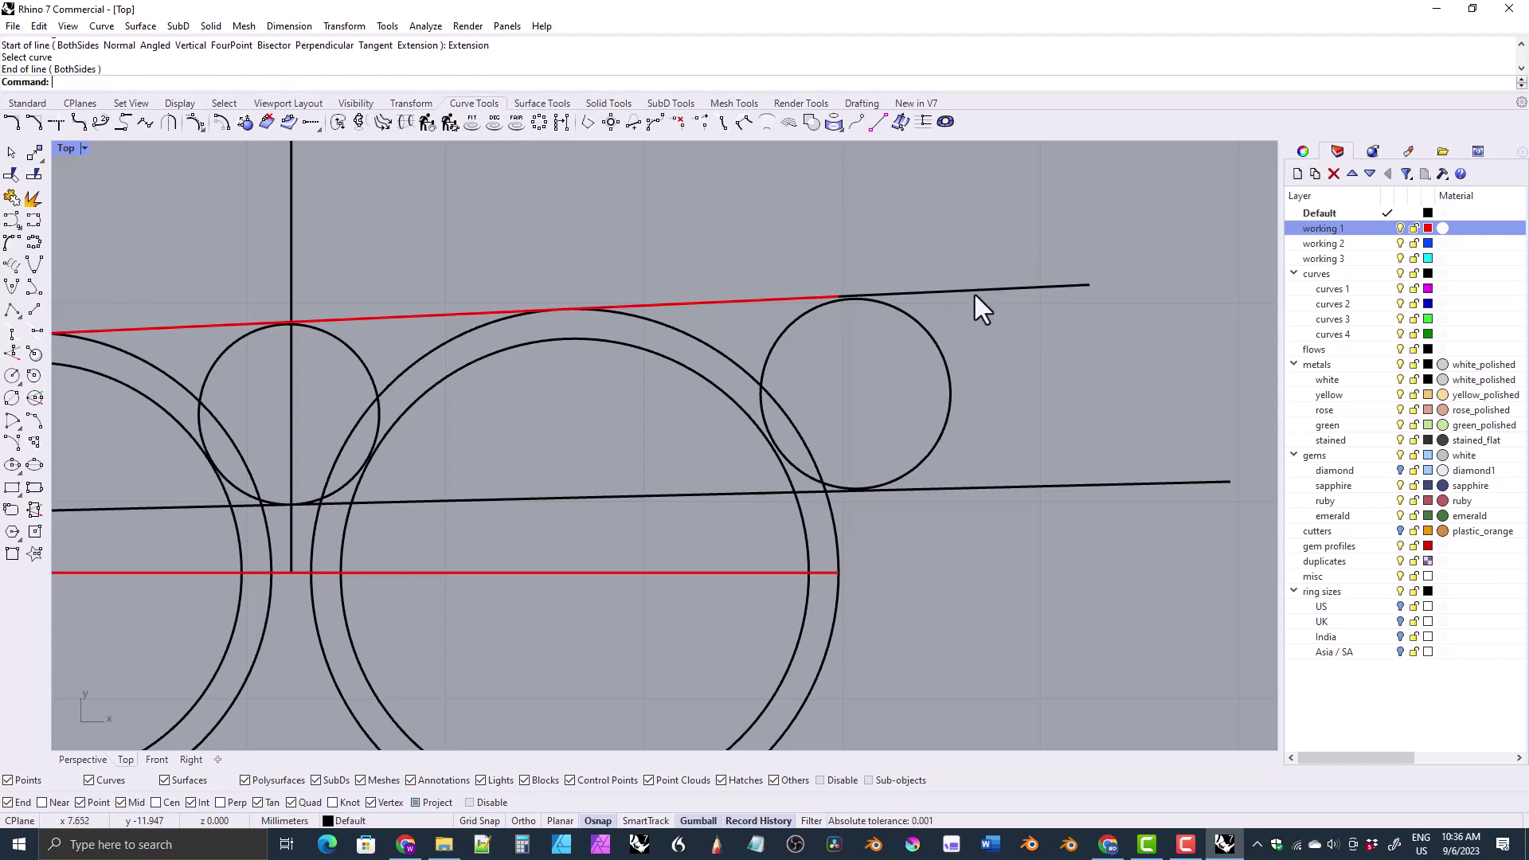
{"action": "left_click", "coordinate": [974, 292]}
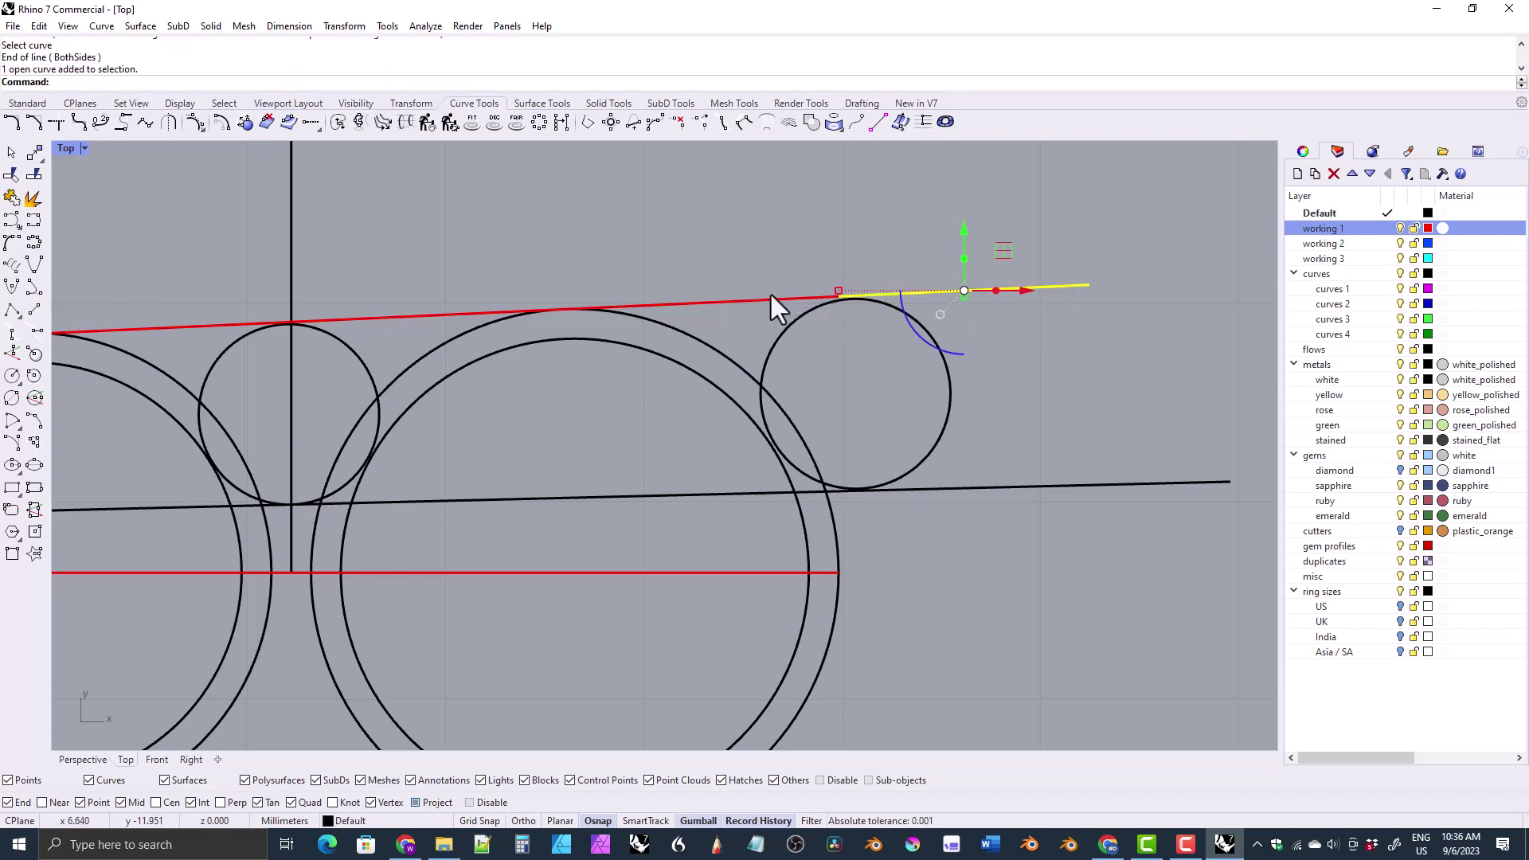
{"action": "key", "text": "Escape"}
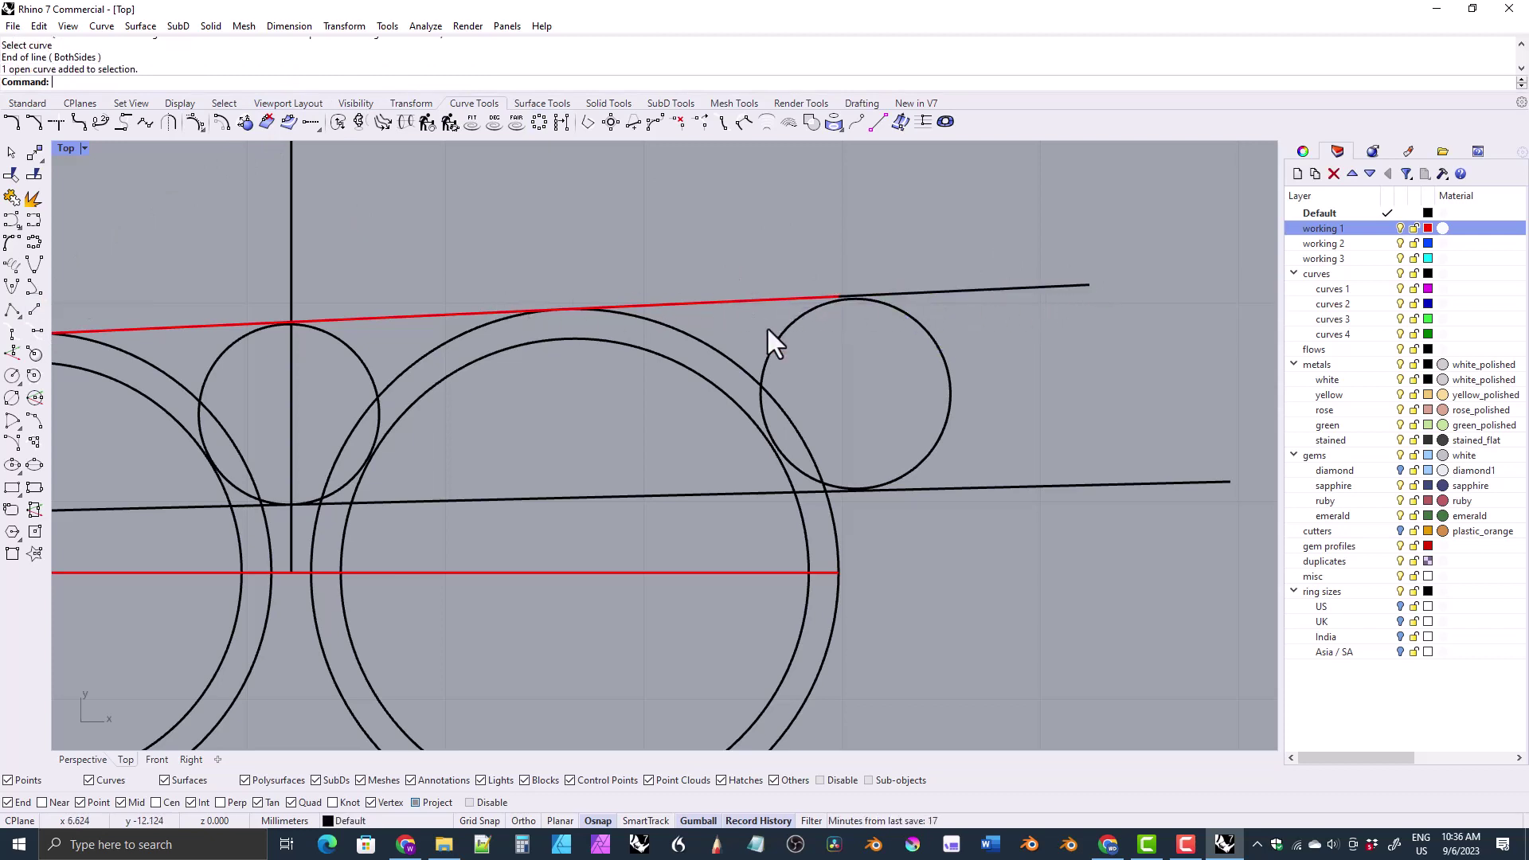
- Fine-tune the large end circle's position and uniform scale so it meets both guide lines and the largest stone's inner circle
{"action": "left_click", "coordinate": [796, 322]}
{"action": "scroll", "coordinate": [799, 338], "scroll_direction": "up", "scroll_amount": 3}
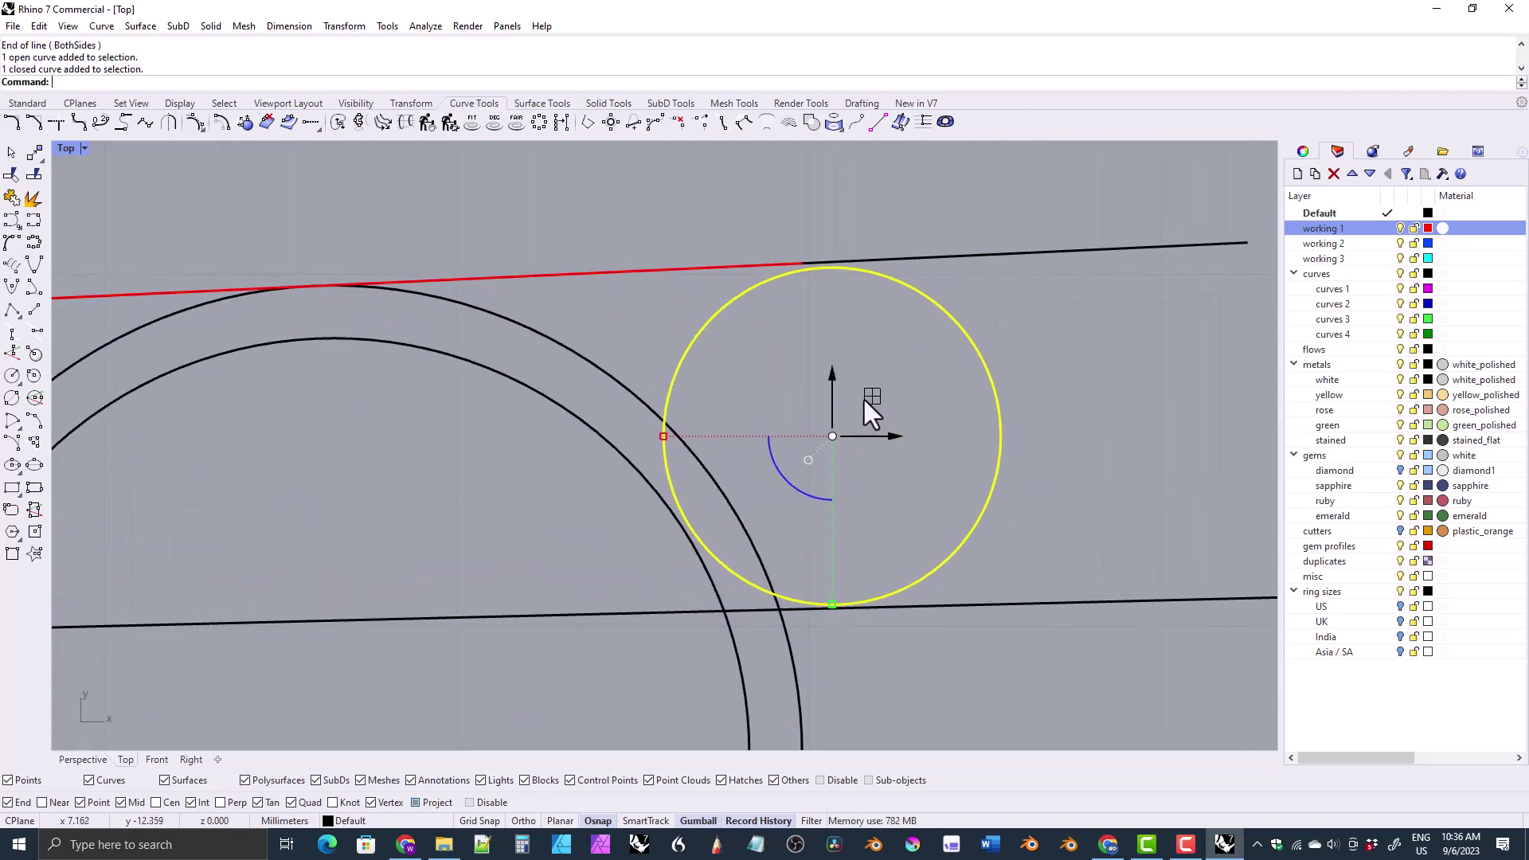
{"action": "left_click_drag", "start_coordinate": [863, 400], "coordinate": [862, 398]}
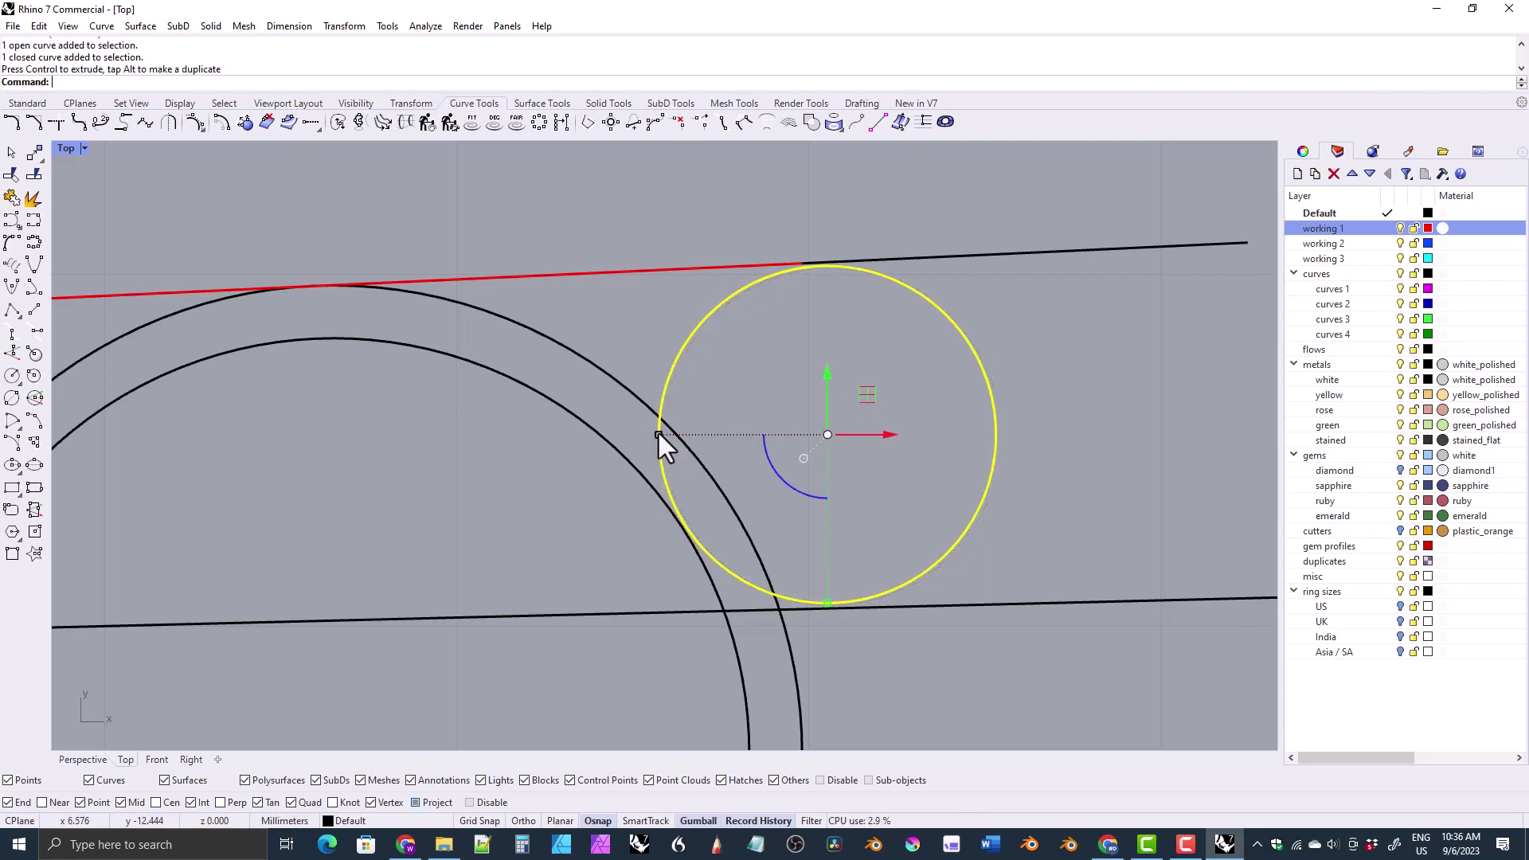
{"action": "left_click_drag", "start_coordinate": [658, 433], "coordinate": [656, 435]}
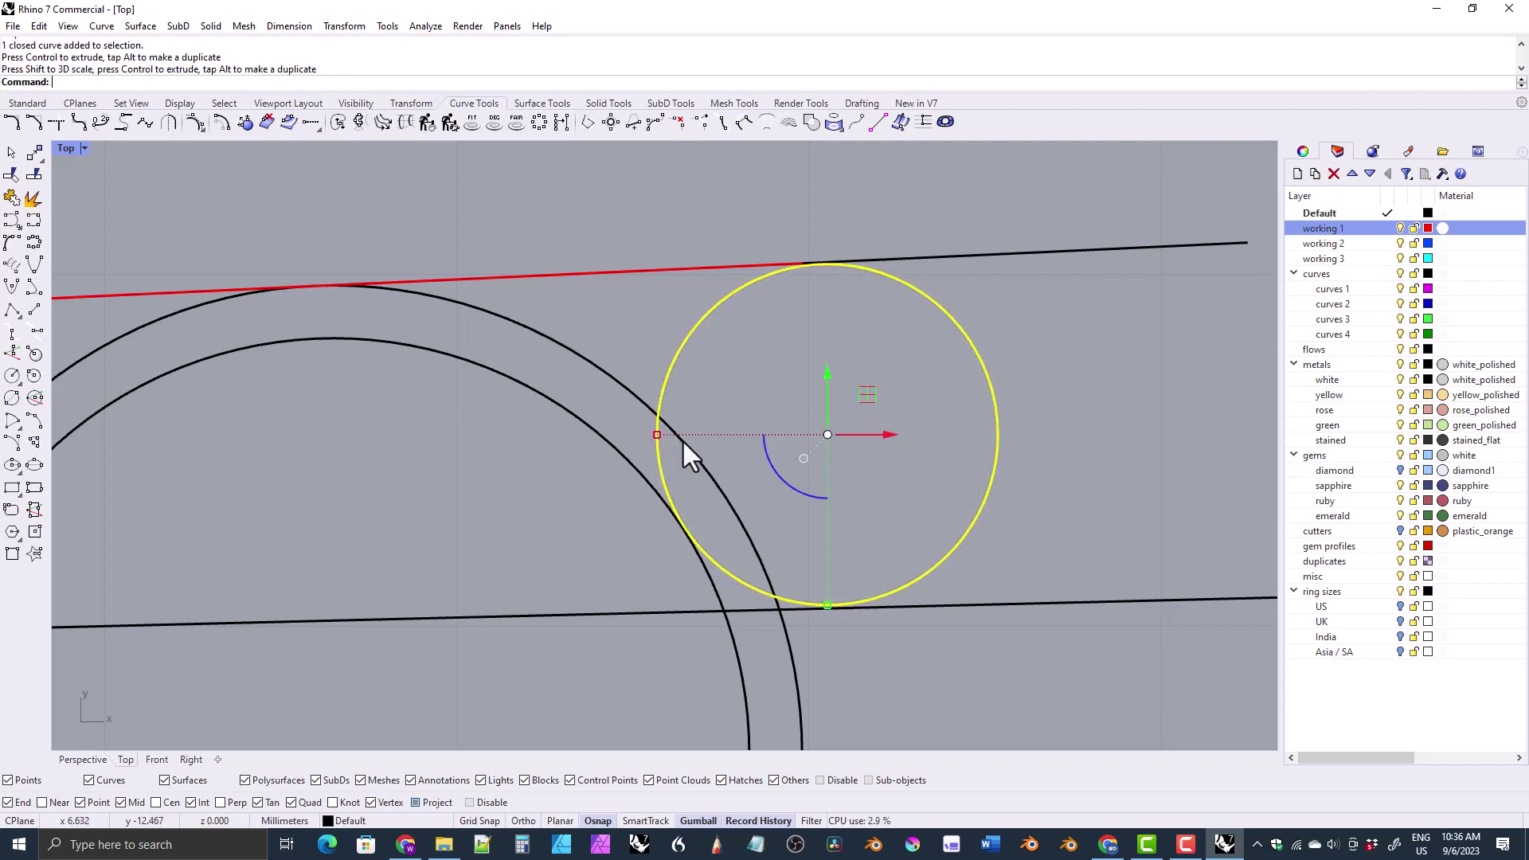
{"action": "scroll", "coordinate": [715, 382], "scroll_direction": "down", "scroll_amount": 6}
- Delete the lower black guide line, the upper line's extension and the four vertical lines in the gaps
{"action": "left_click", "coordinate": [699, 382], "text": "shift"}
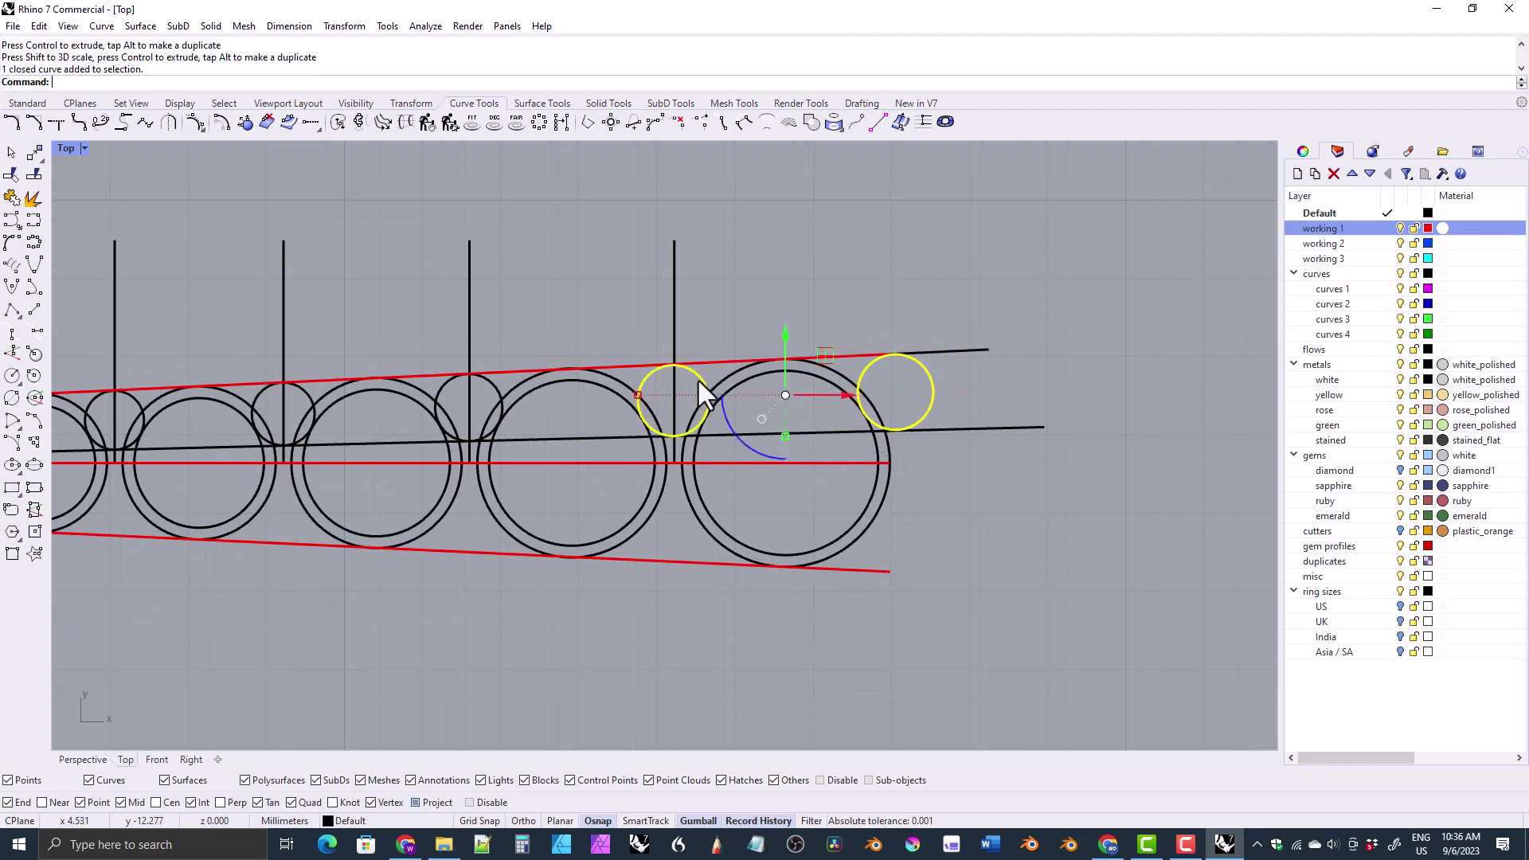
{"action": "right_click_drag", "start_coordinate": [699, 380], "coordinate": [908, 353]}
{"action": "left_click", "coordinate": [1167, 354], "text": "shift"}
{"action": "left_click", "coordinate": [1207, 432], "text": "shift"}
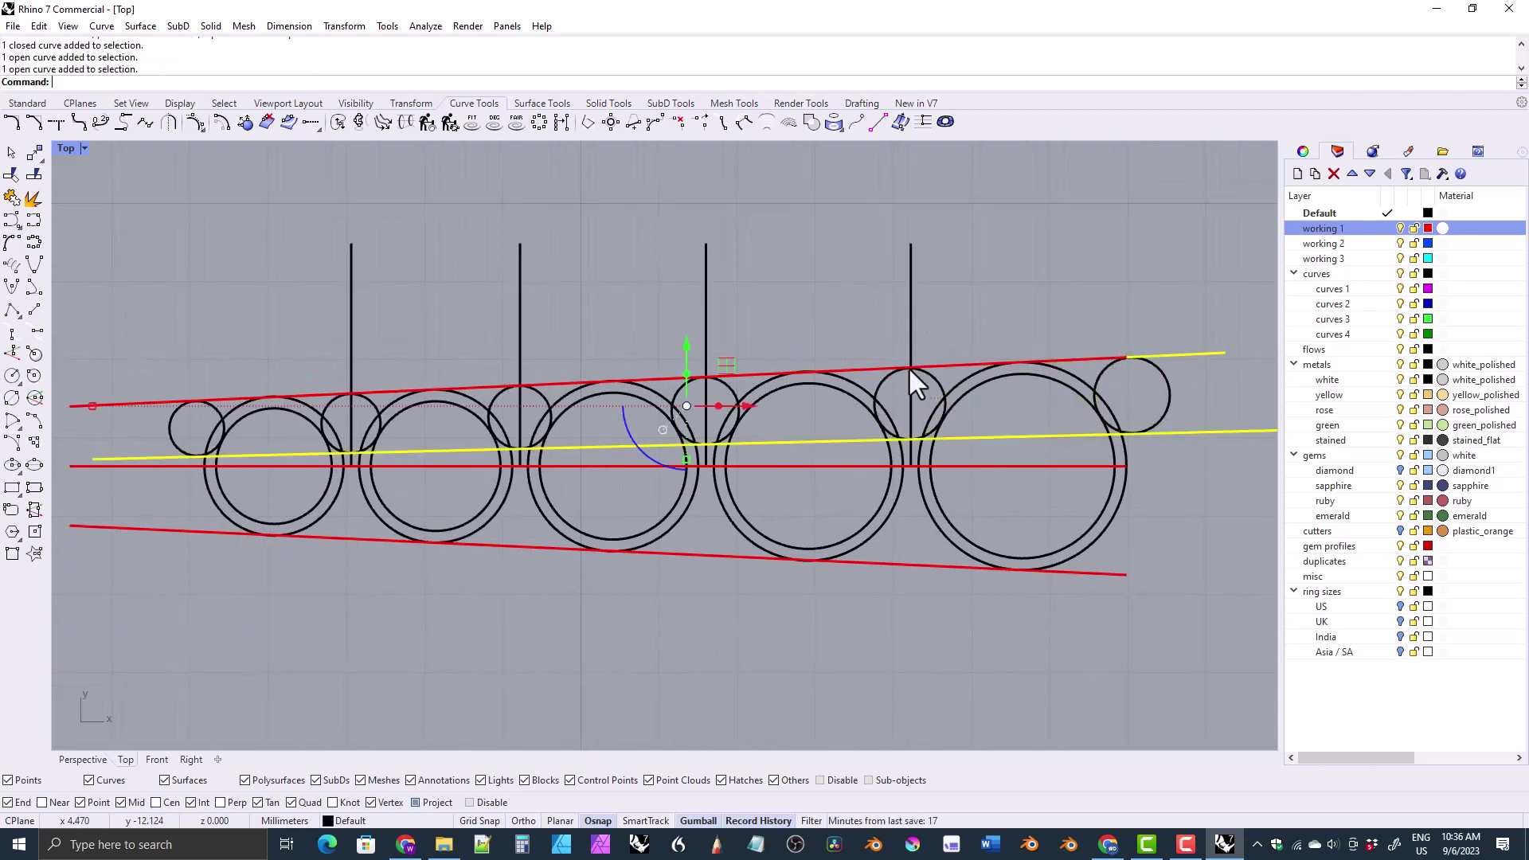
{"action": "left_click_drag", "start_coordinate": [778, 265], "coordinate": [336, 275], "text": "shift"}
{"action": "key", "text": "Delete"}
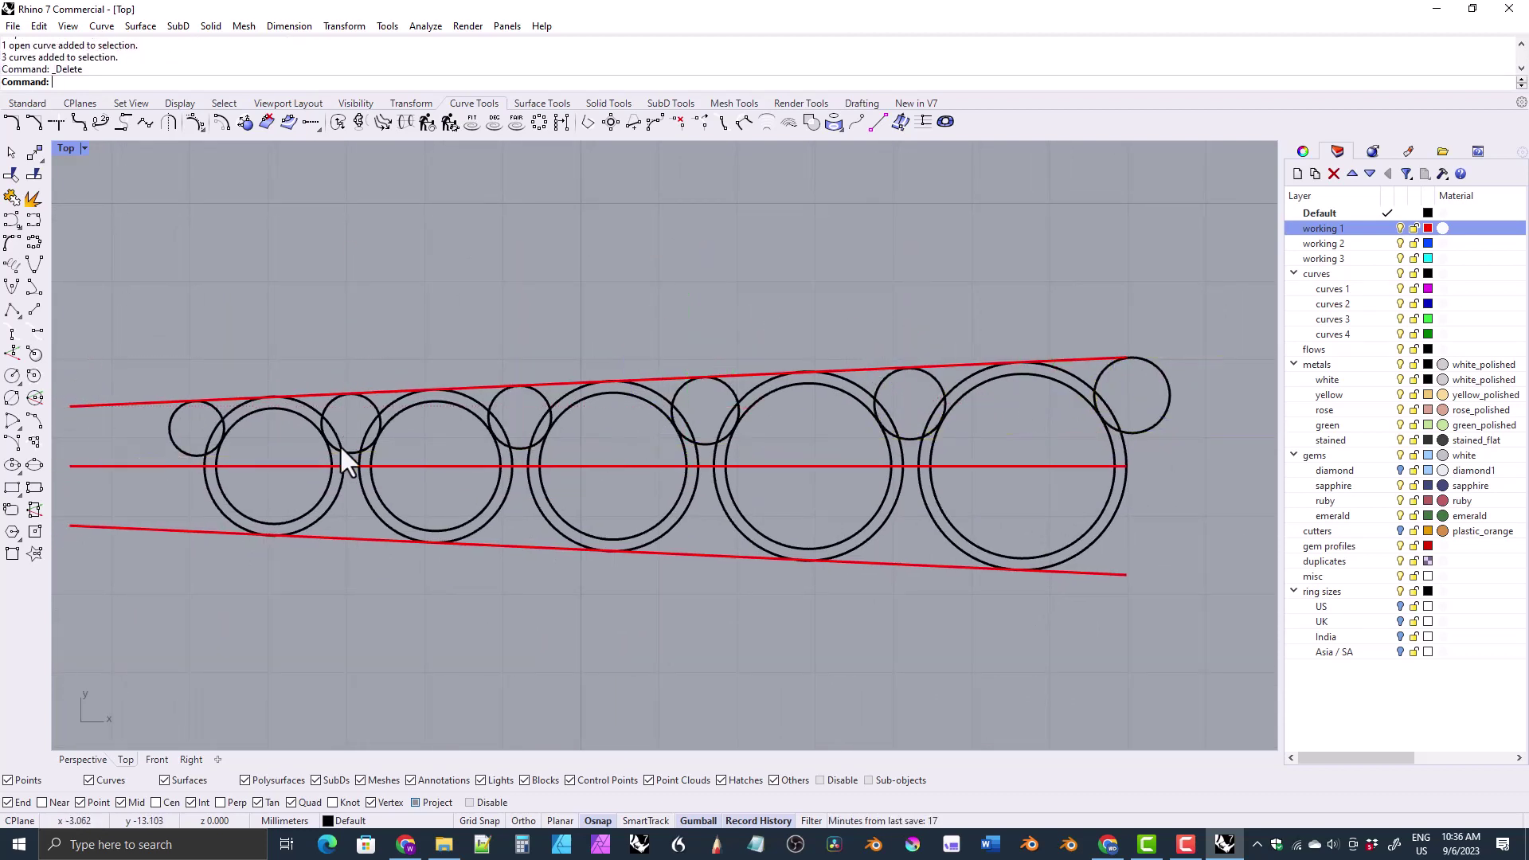
- Hide the working 1 layer and delete the four short horizontal lines in the gaps between the stone circles
{"action": "left_click", "coordinate": [1399, 229]}
{"action": "left_click", "coordinate": [909, 470]}
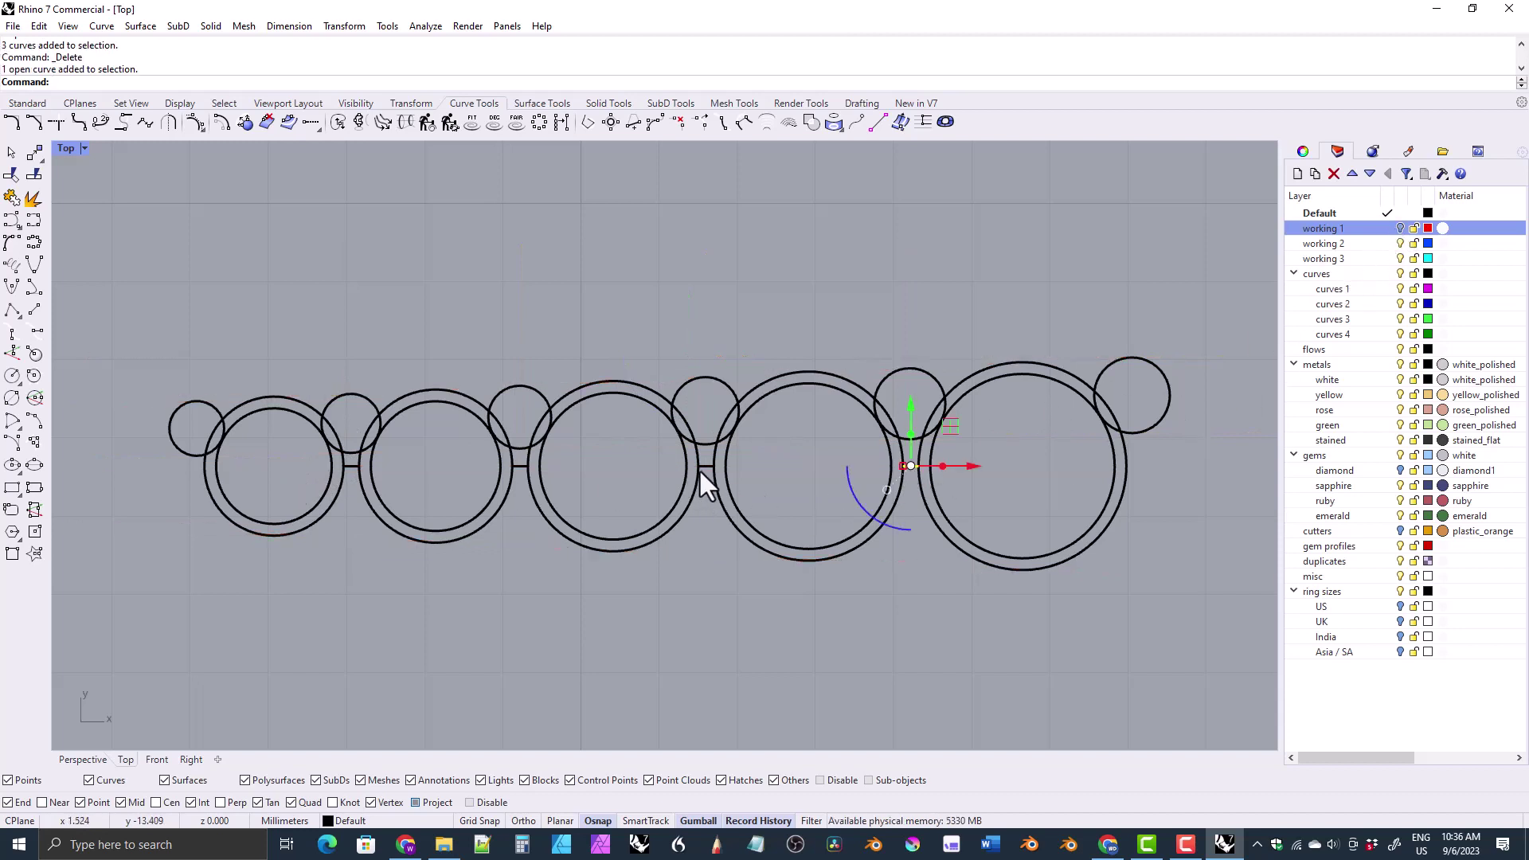
{"action": "left_click", "coordinate": [747, 513]}
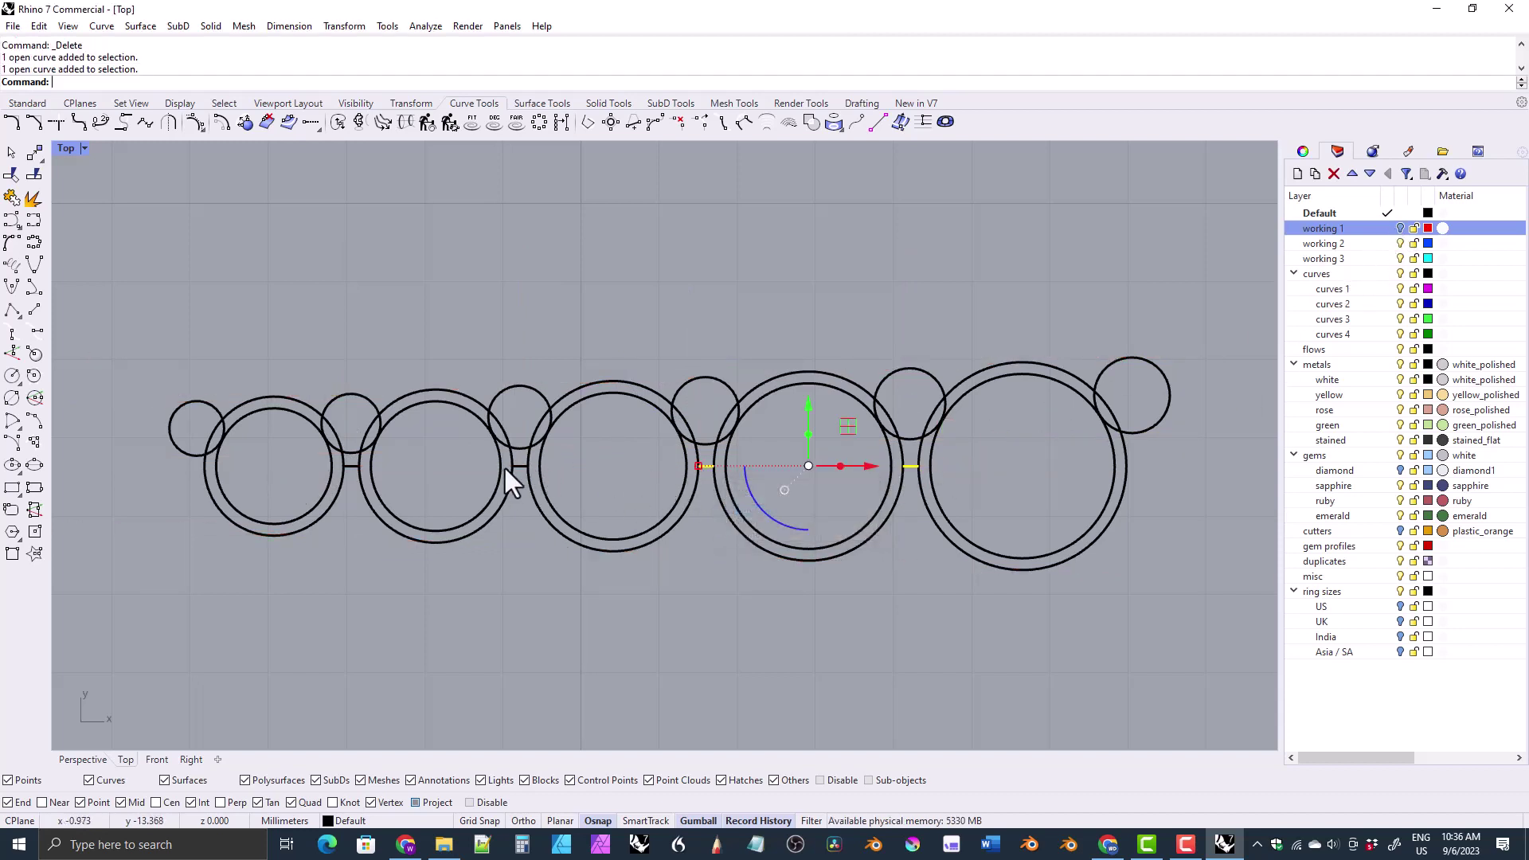
{"action": "left_click", "coordinate": [518, 466], "text": "shift"}
{"action": "left_click", "coordinate": [352, 466], "text": "shift"}
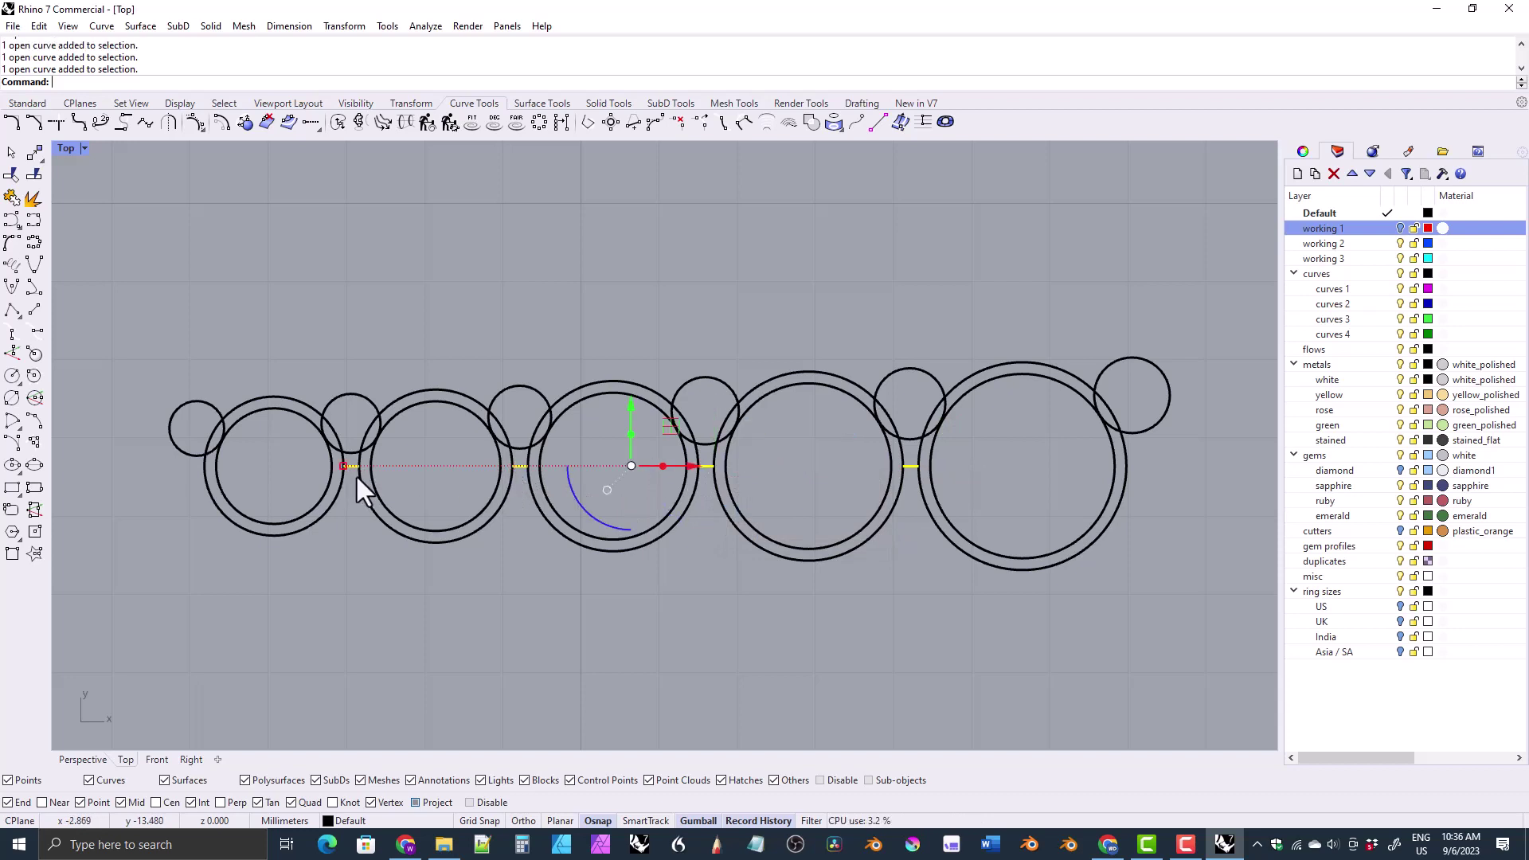
{"action": "key", "text": "Delete"}
- Delete the inner circle of each of the five stones, keeping the outer circles
{"action": "left_click", "coordinate": [958, 533]}
{"action": "left_click", "coordinate": [904, 550]}
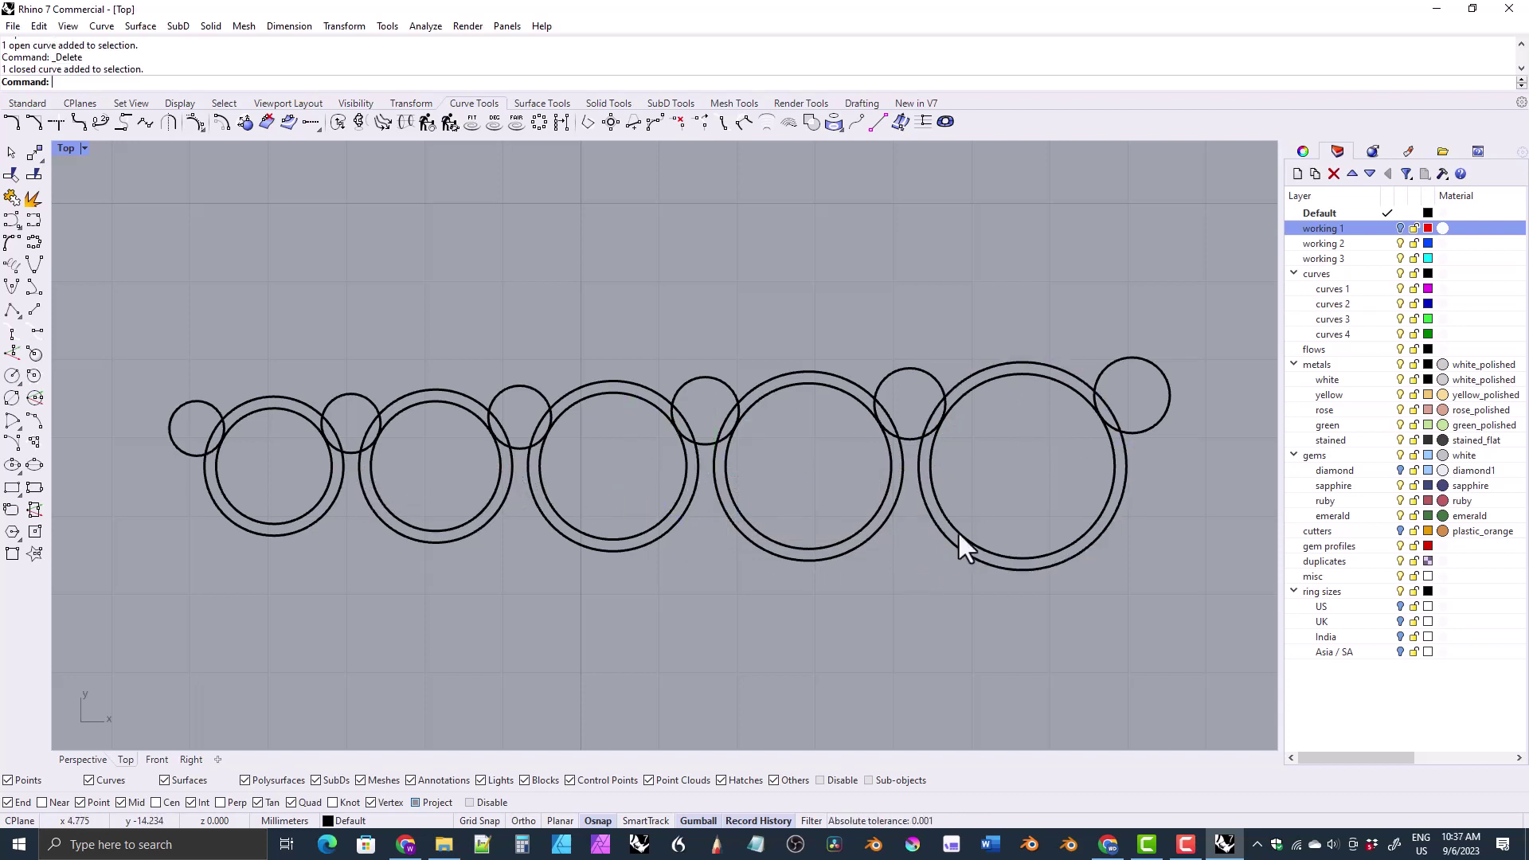
{"action": "left_click", "coordinate": [960, 534]}
{"action": "left_click", "coordinate": [876, 527], "text": "shift"}
{"action": "left_click", "coordinate": [606, 538], "text": "shift"}
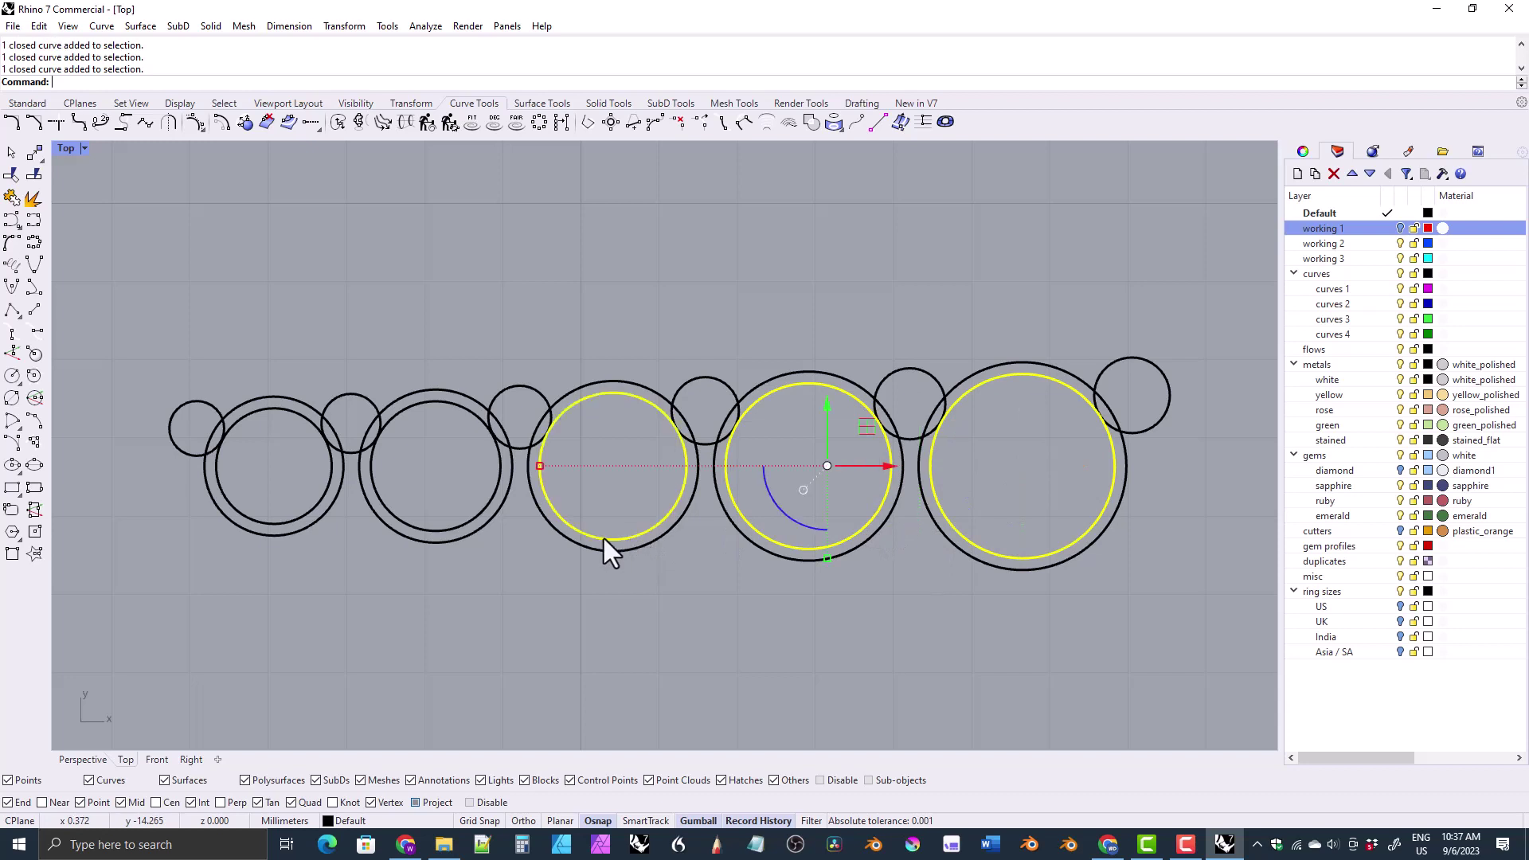
{"action": "left_click", "coordinate": [444, 529], "text": "shift"}
{"action": "left_click", "coordinate": [313, 512], "text": "shift"}
{"action": "key", "text": "Delete"}
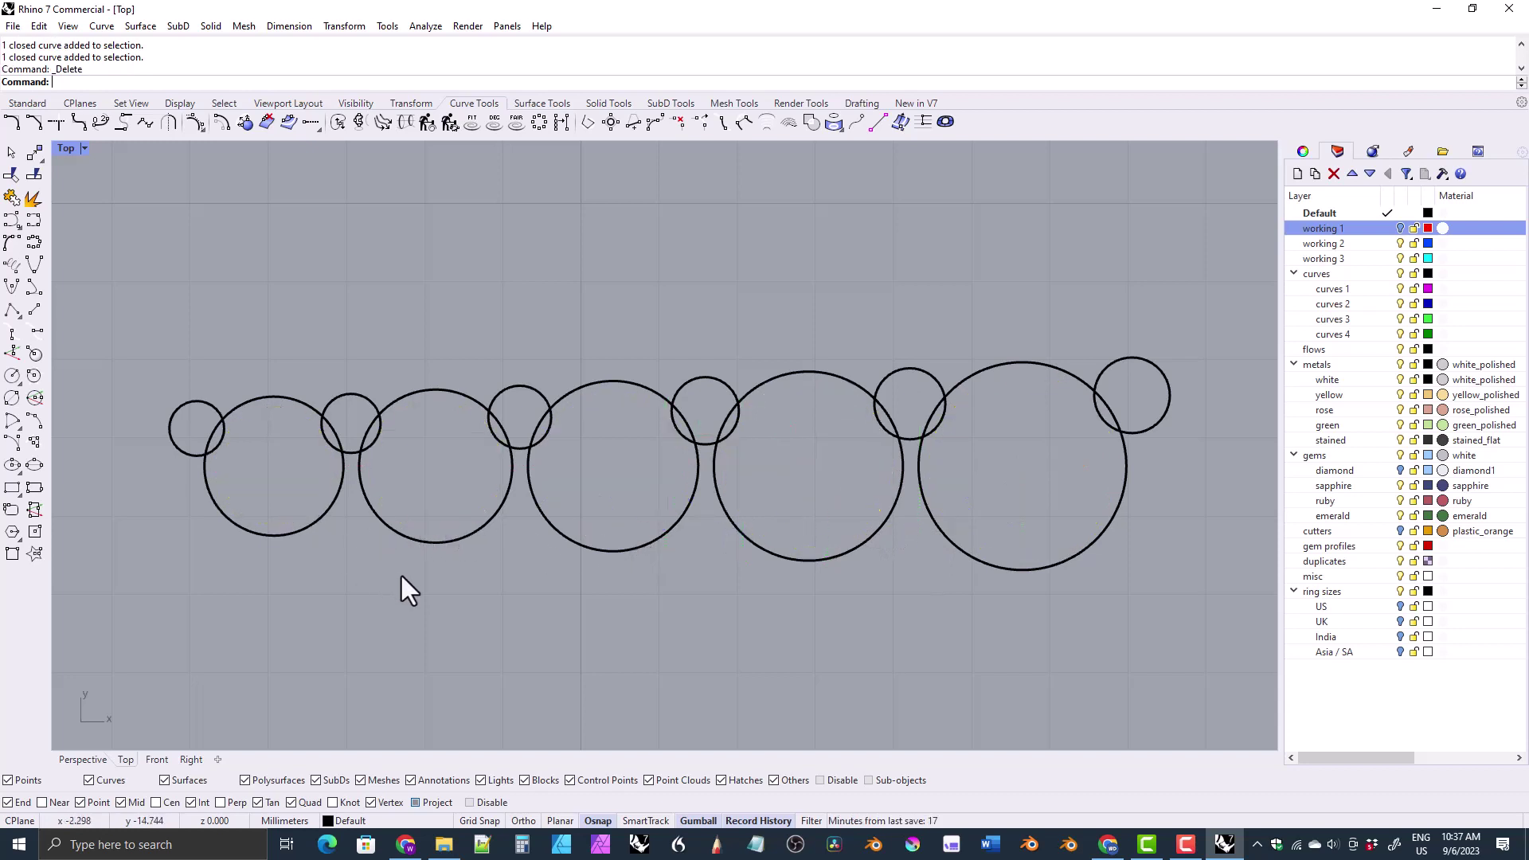
- Show the diamond layer and lower the six small circles below the stones' girdles in the Front view
{"action": "scroll", "coordinate": [371, 438], "scroll_direction": "down", "scroll_amount": 3}
{"action": "left_click_drag", "start_coordinate": [194, 359], "coordinate": [974, 454]}
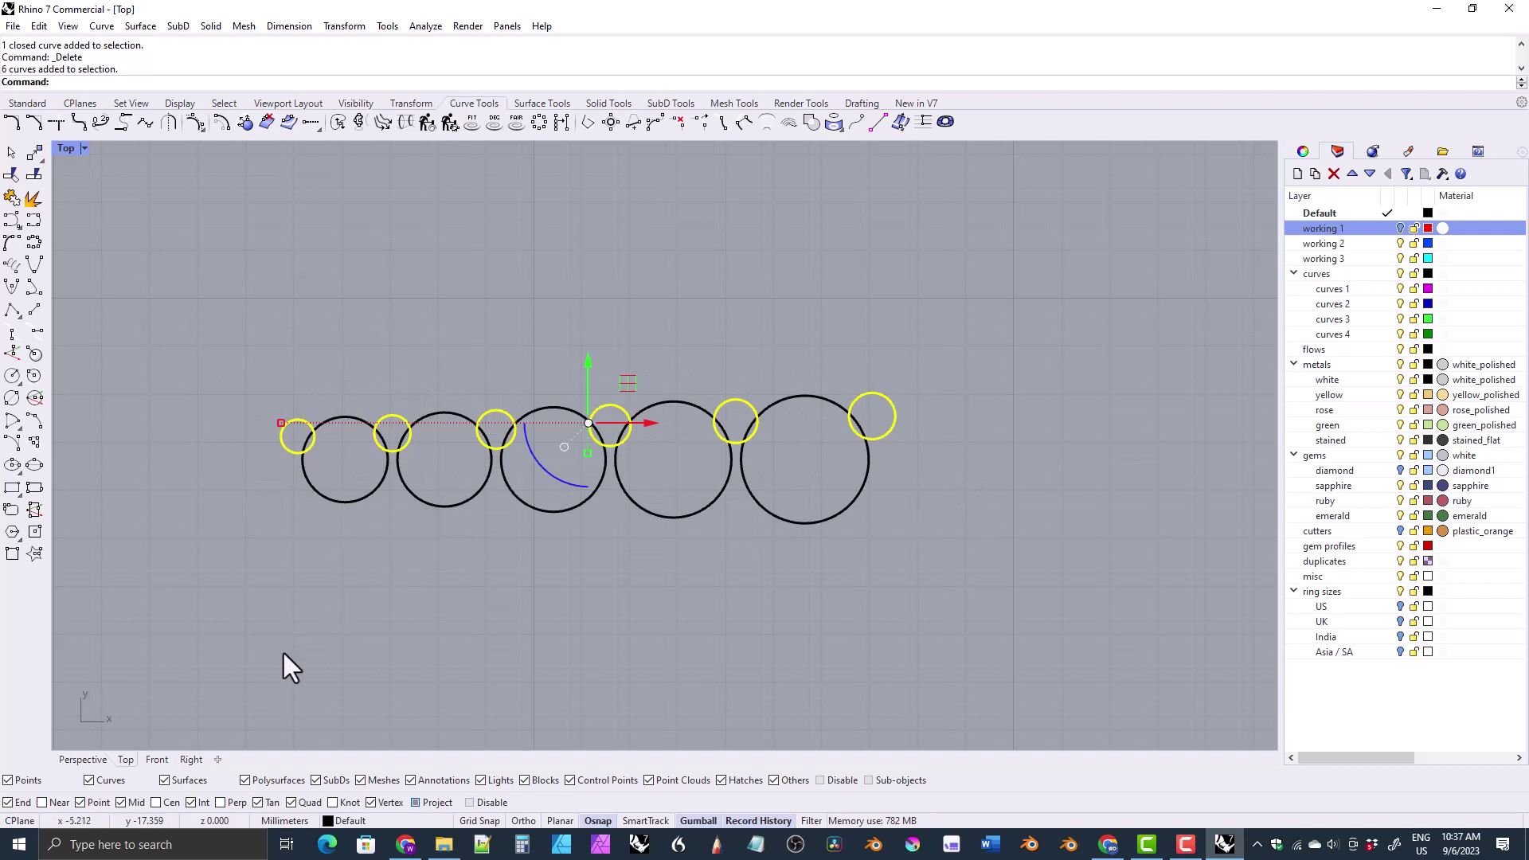
{"action": "left_click", "coordinate": [1399, 470]}
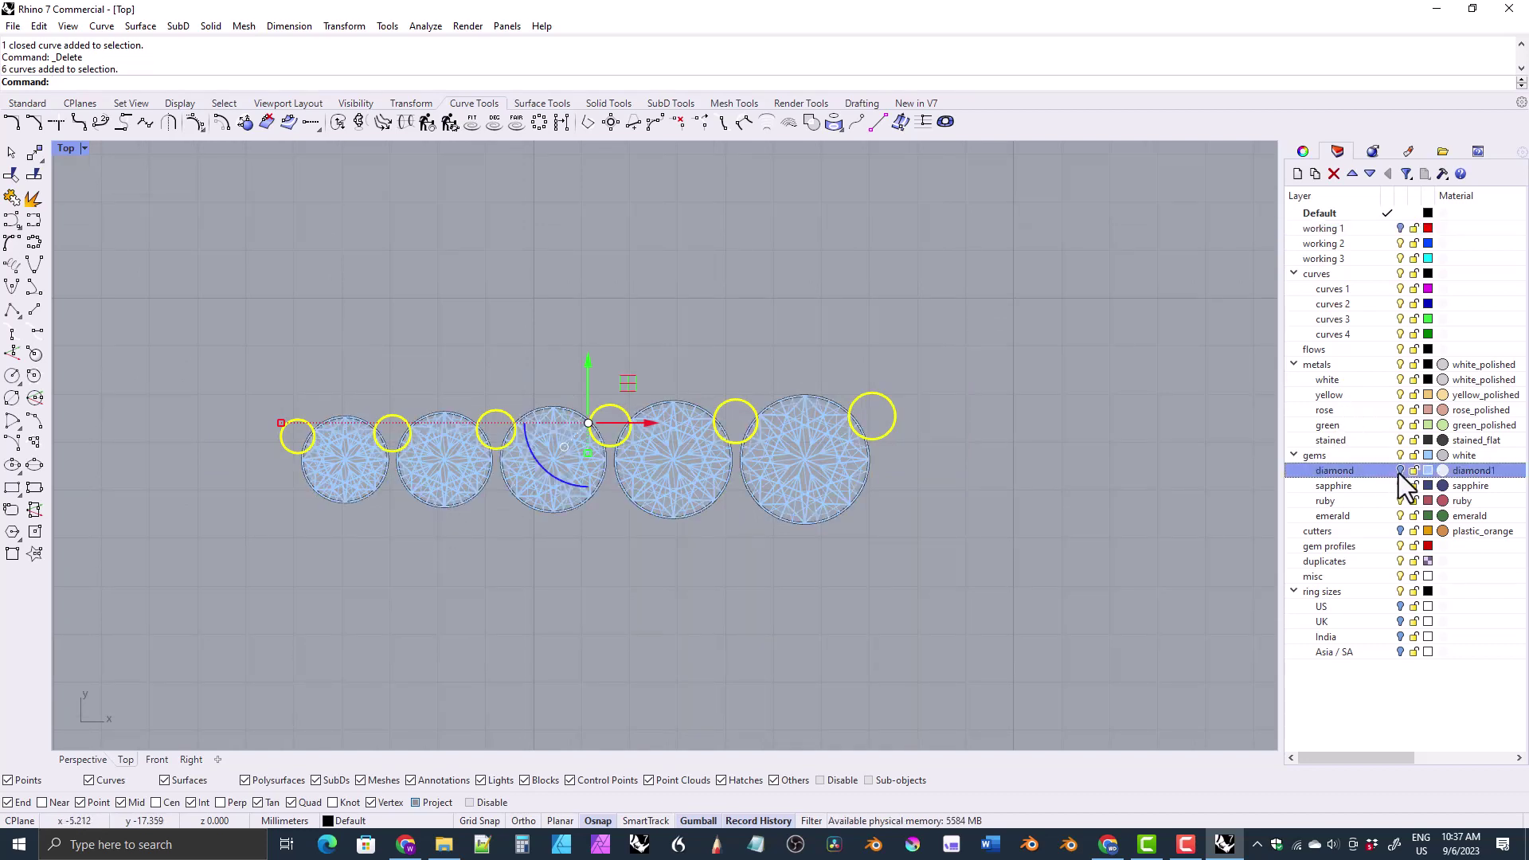
{"action": "left_click", "coordinate": [156, 759]}
{"action": "scroll", "coordinate": [645, 458], "scroll_direction": "down", "scroll_amount": 2}
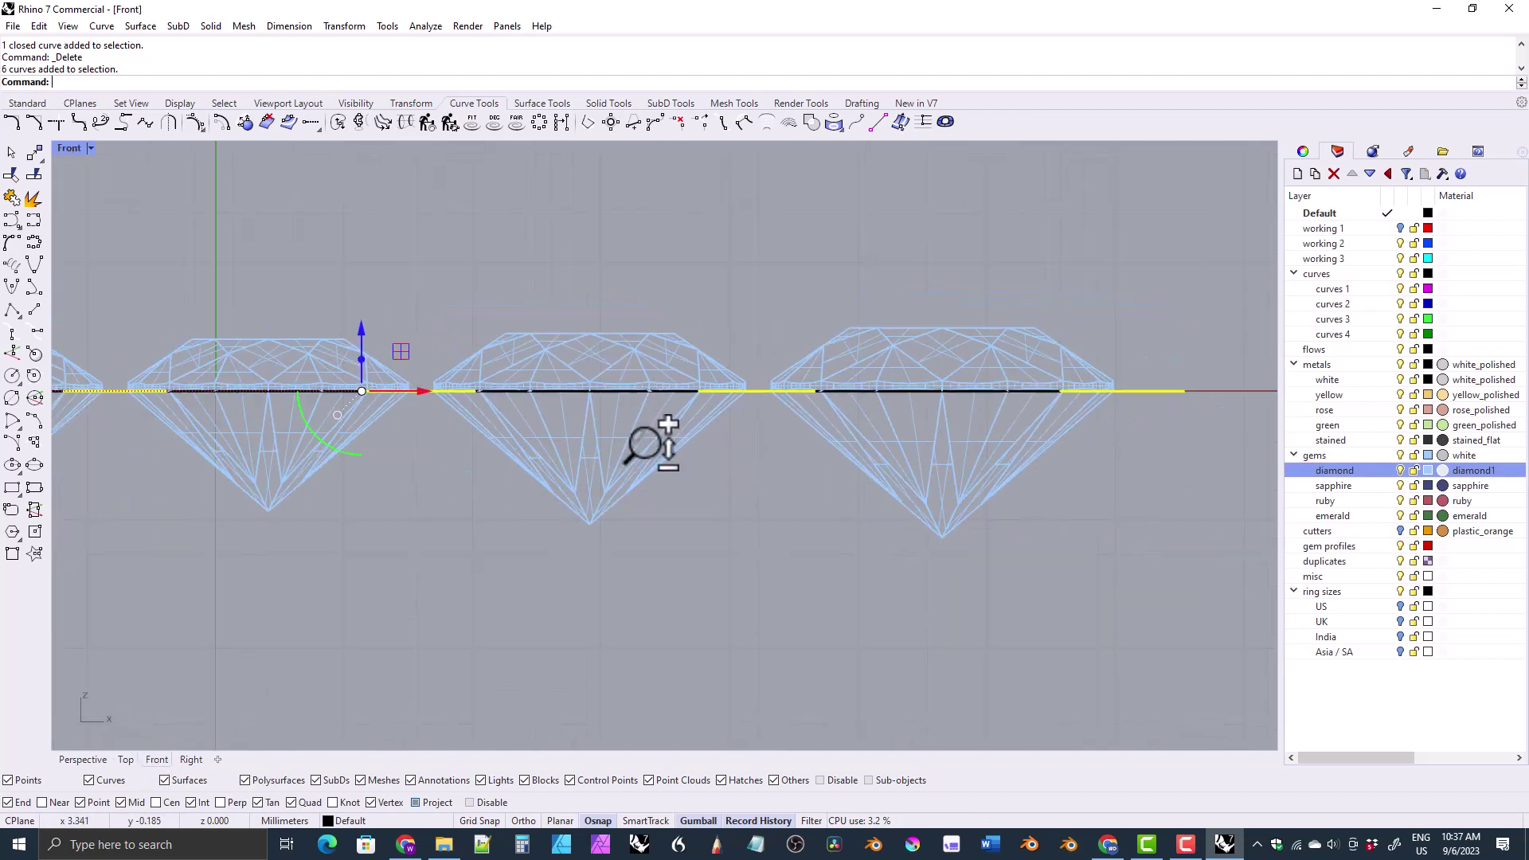
{"action": "scroll", "coordinate": [645, 446], "scroll_direction": "down", "scroll_amount": 2}
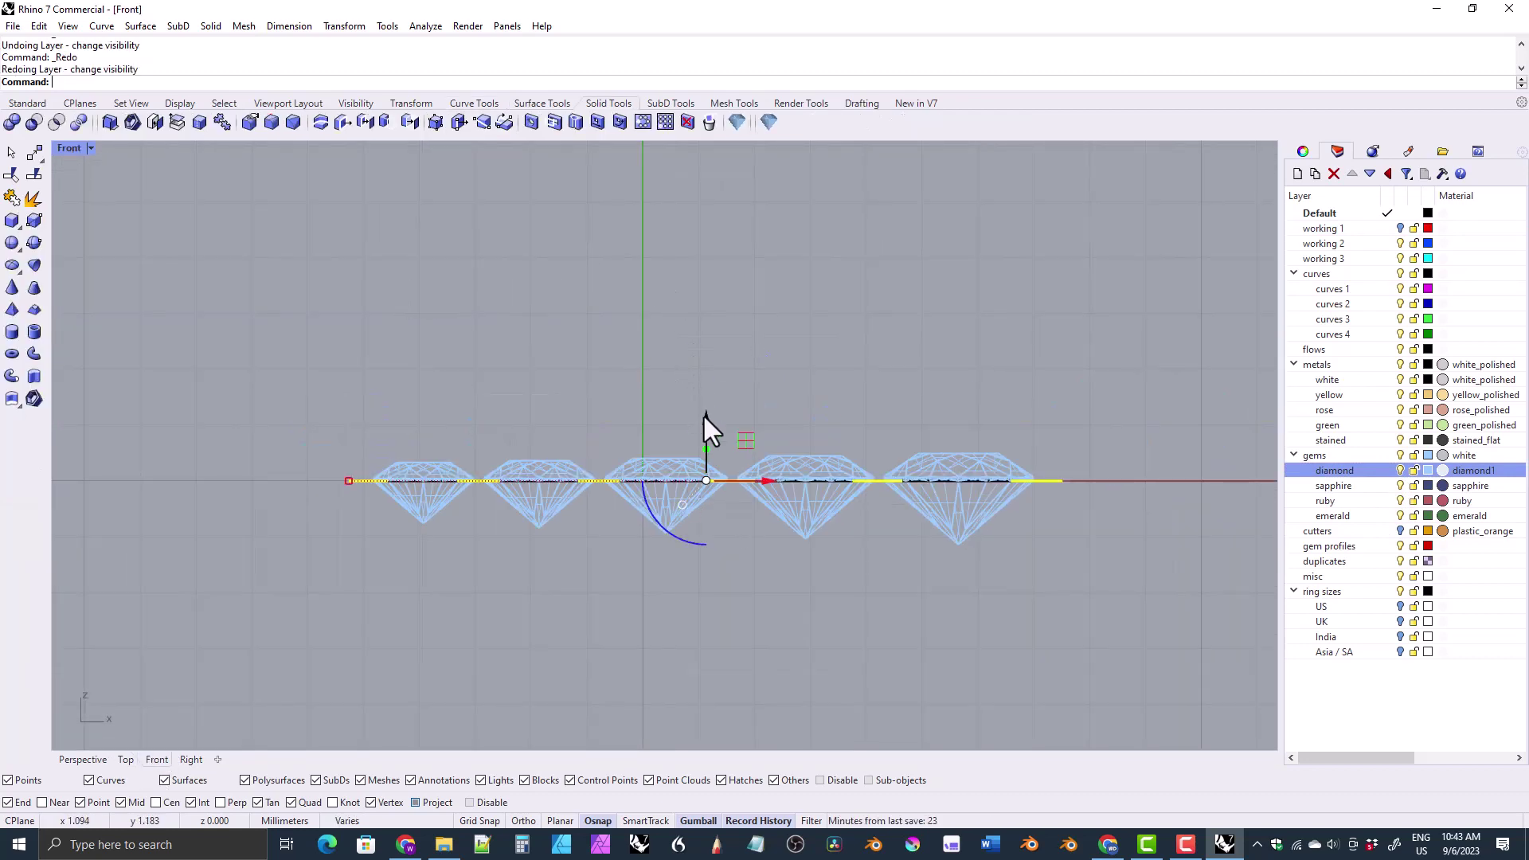
{"action": "left_click_drag", "start_coordinate": [705, 419], "coordinate": [706, 455]}
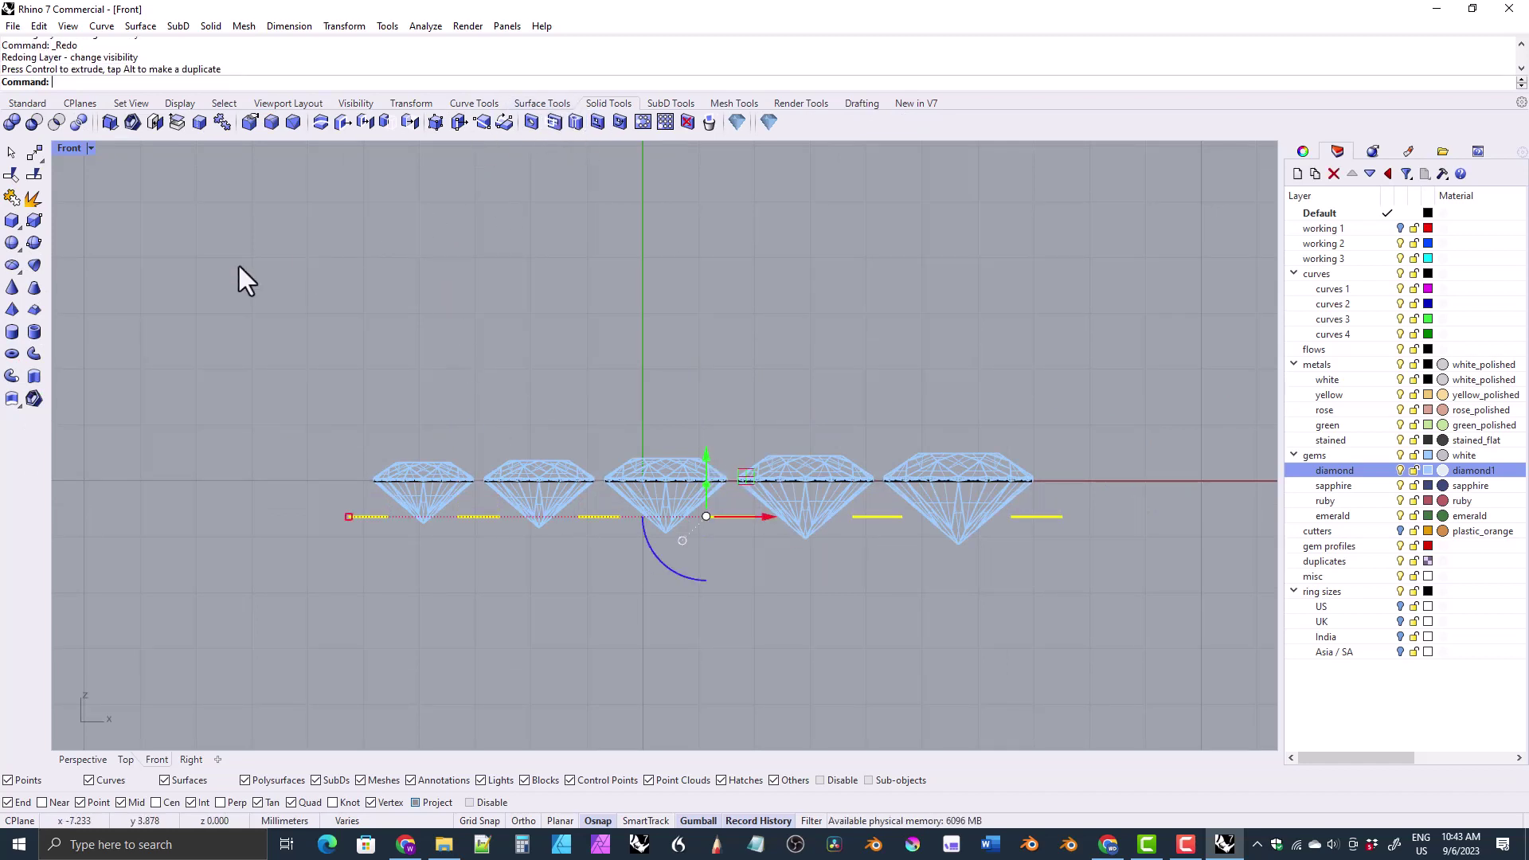
- Extrude the six lowered circles upward as solid cylinders ending above the stones' tables
{"action": "left_click", "coordinate": [33, 380]}
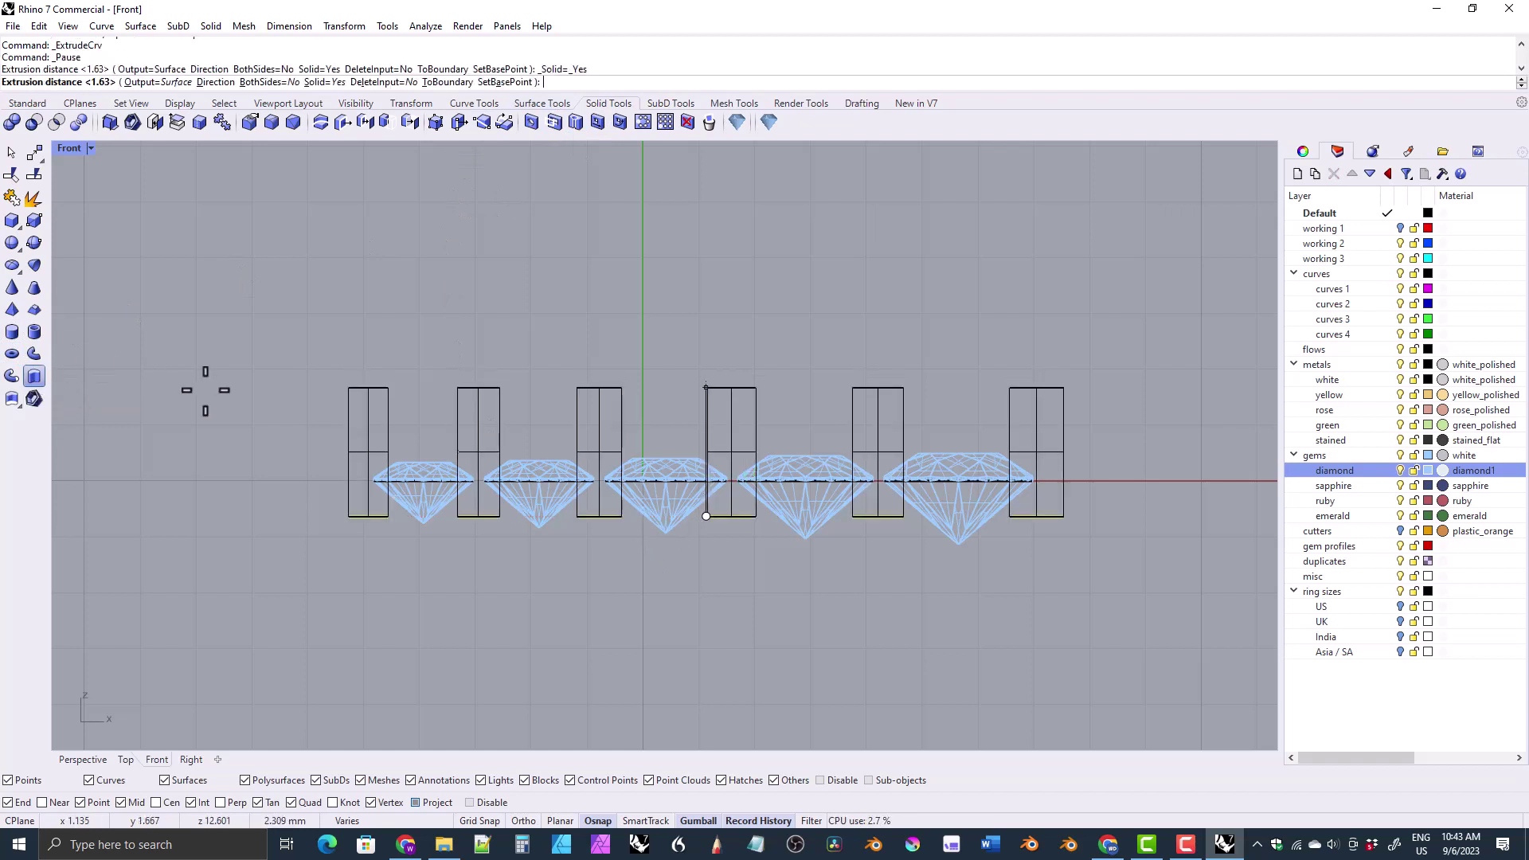
{"action": "left_click", "coordinate": [293, 430]}
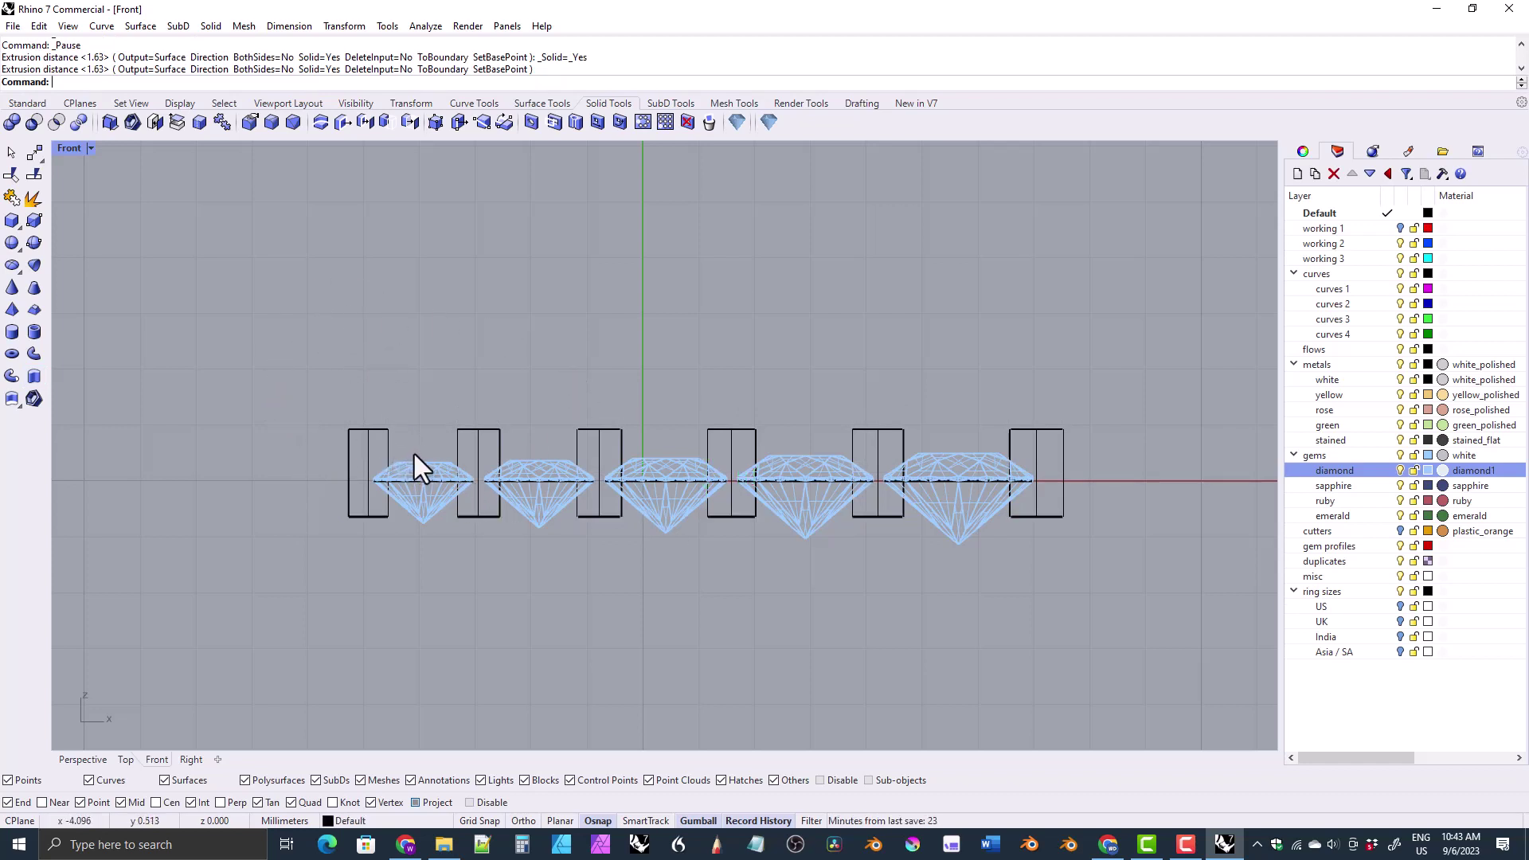
- Turn off Project object snapping and cap the cylinder beside the smallest stone with a 2Point sphere across its top diameter
{"action": "left_click", "coordinate": [82, 759]}
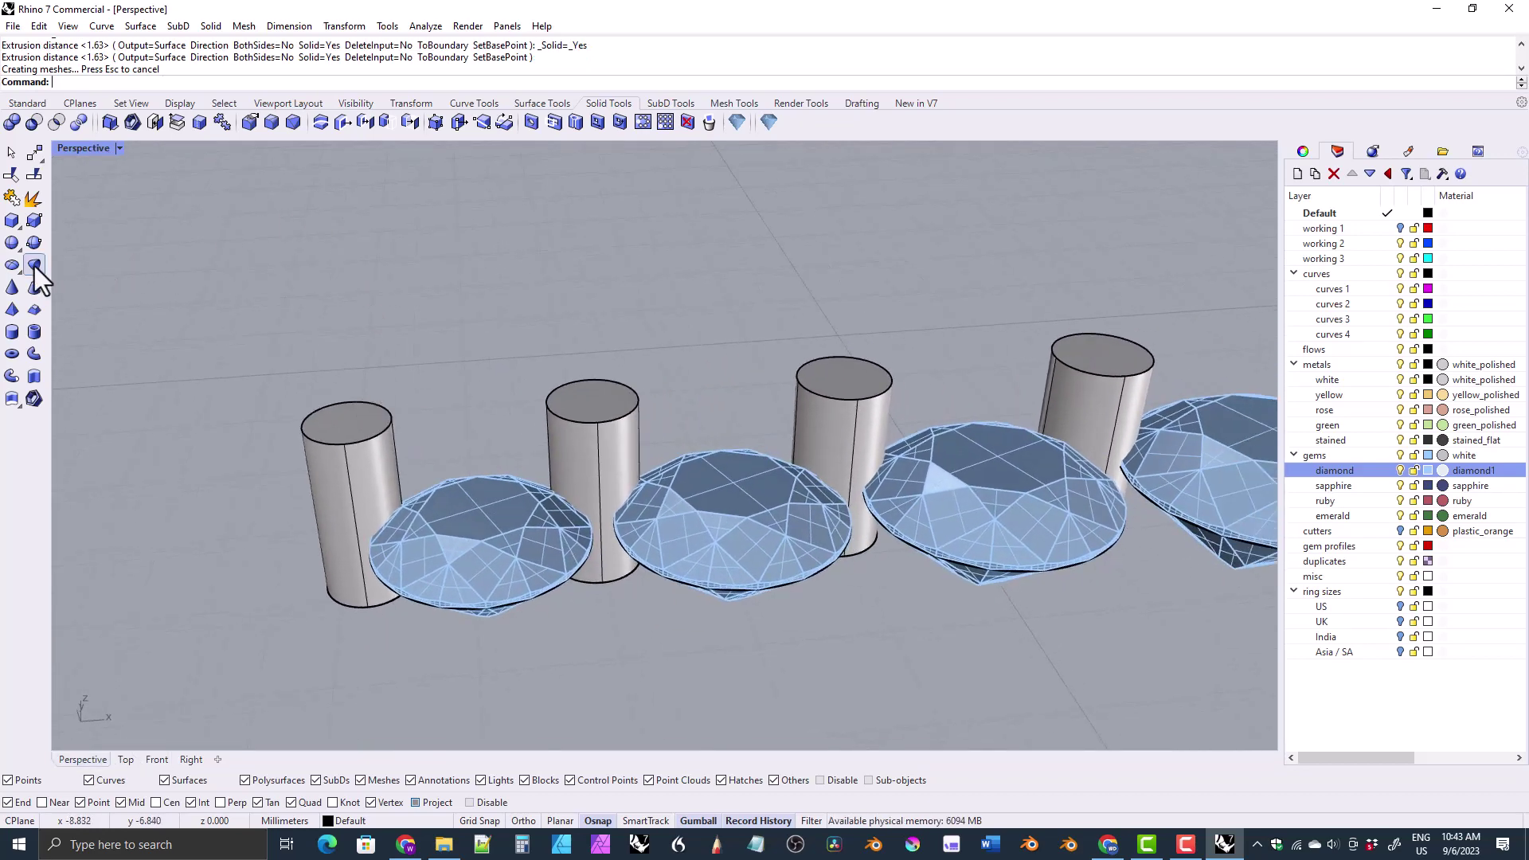
{"action": "left_click", "coordinate": [12, 243]}
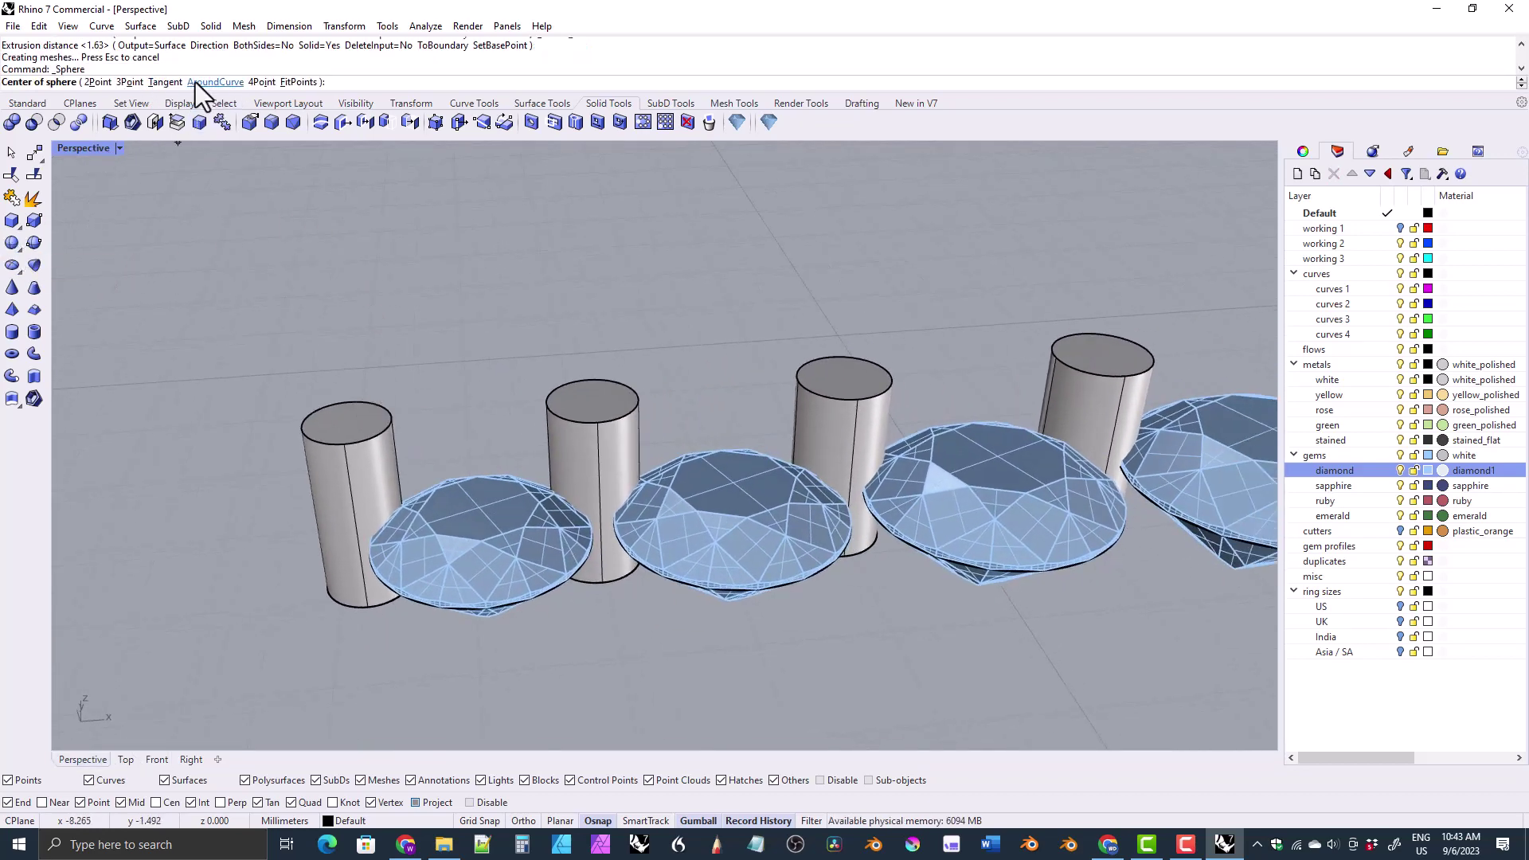
{"action": "left_click", "coordinate": [100, 82]}
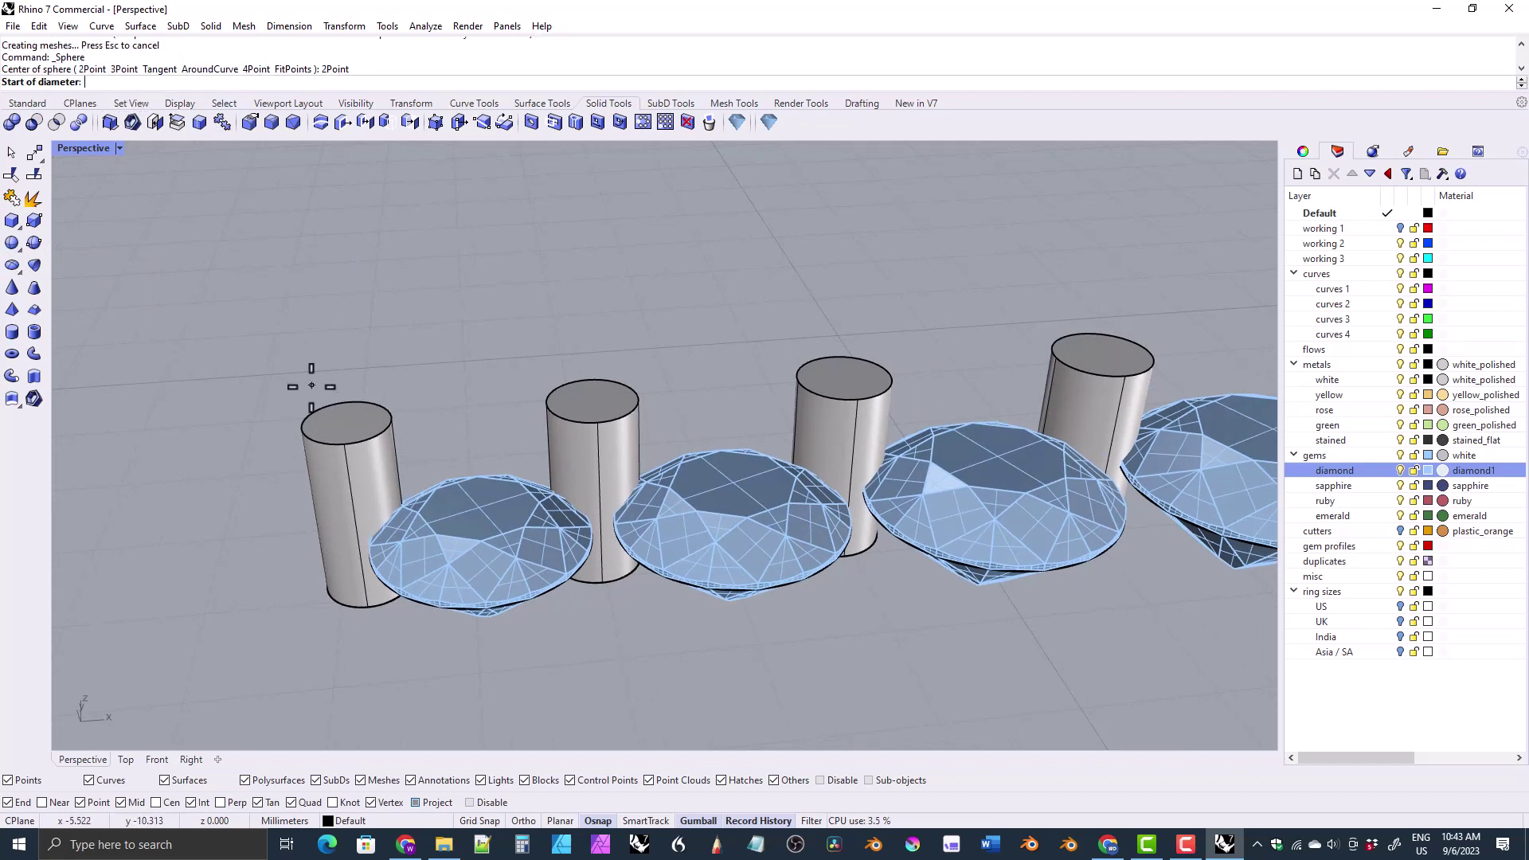
{"action": "left_click", "coordinate": [414, 801]}
{"action": "left_click", "coordinate": [392, 419]}
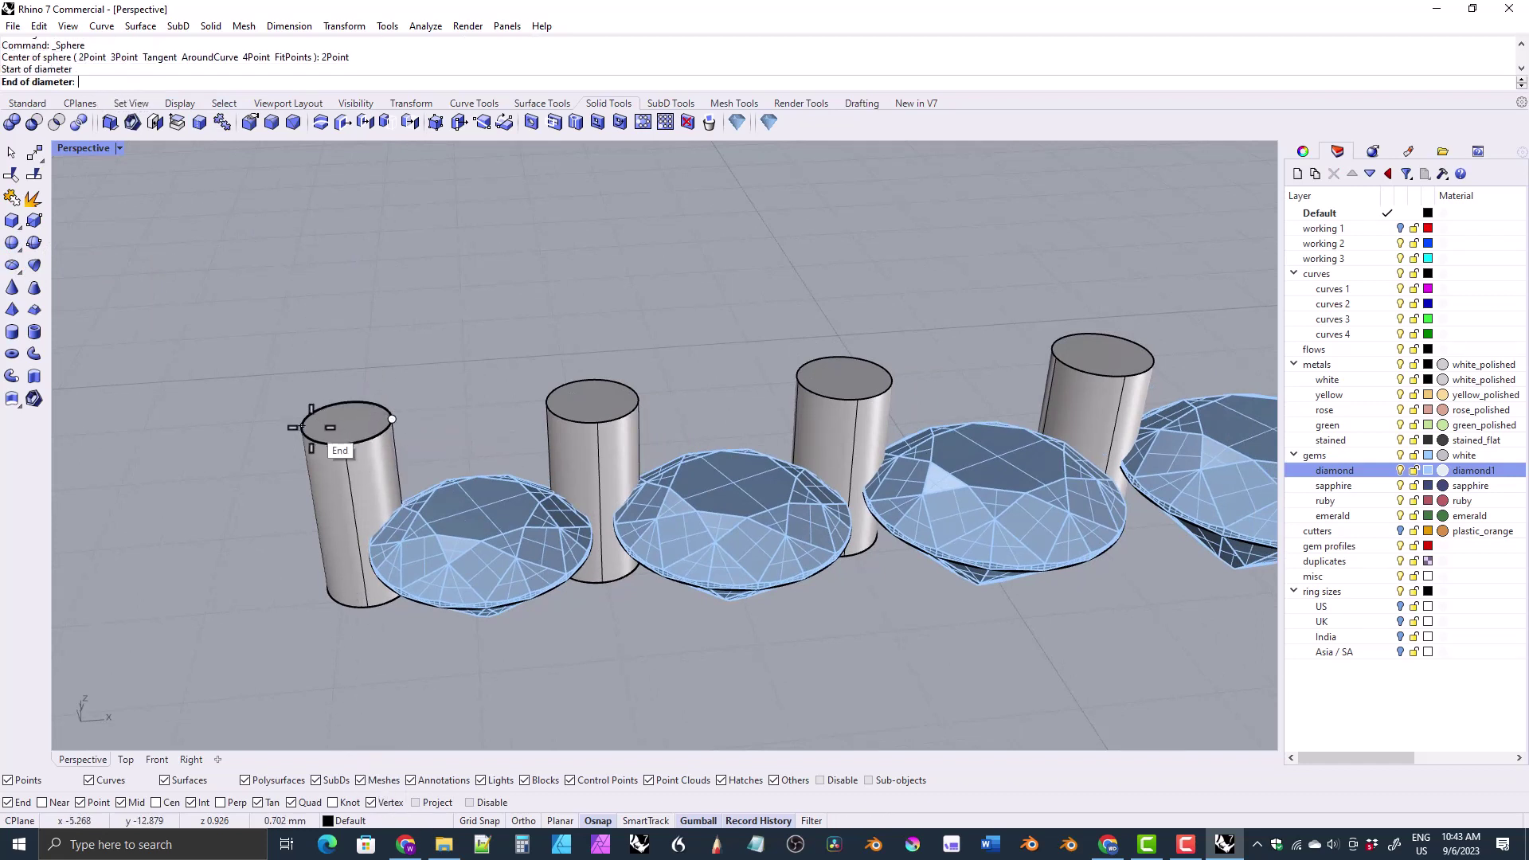
{"action": "left_click", "coordinate": [302, 426]}
{"action": "key", "text": "Return"}
{"action": "left_click", "coordinate": [639, 397]}
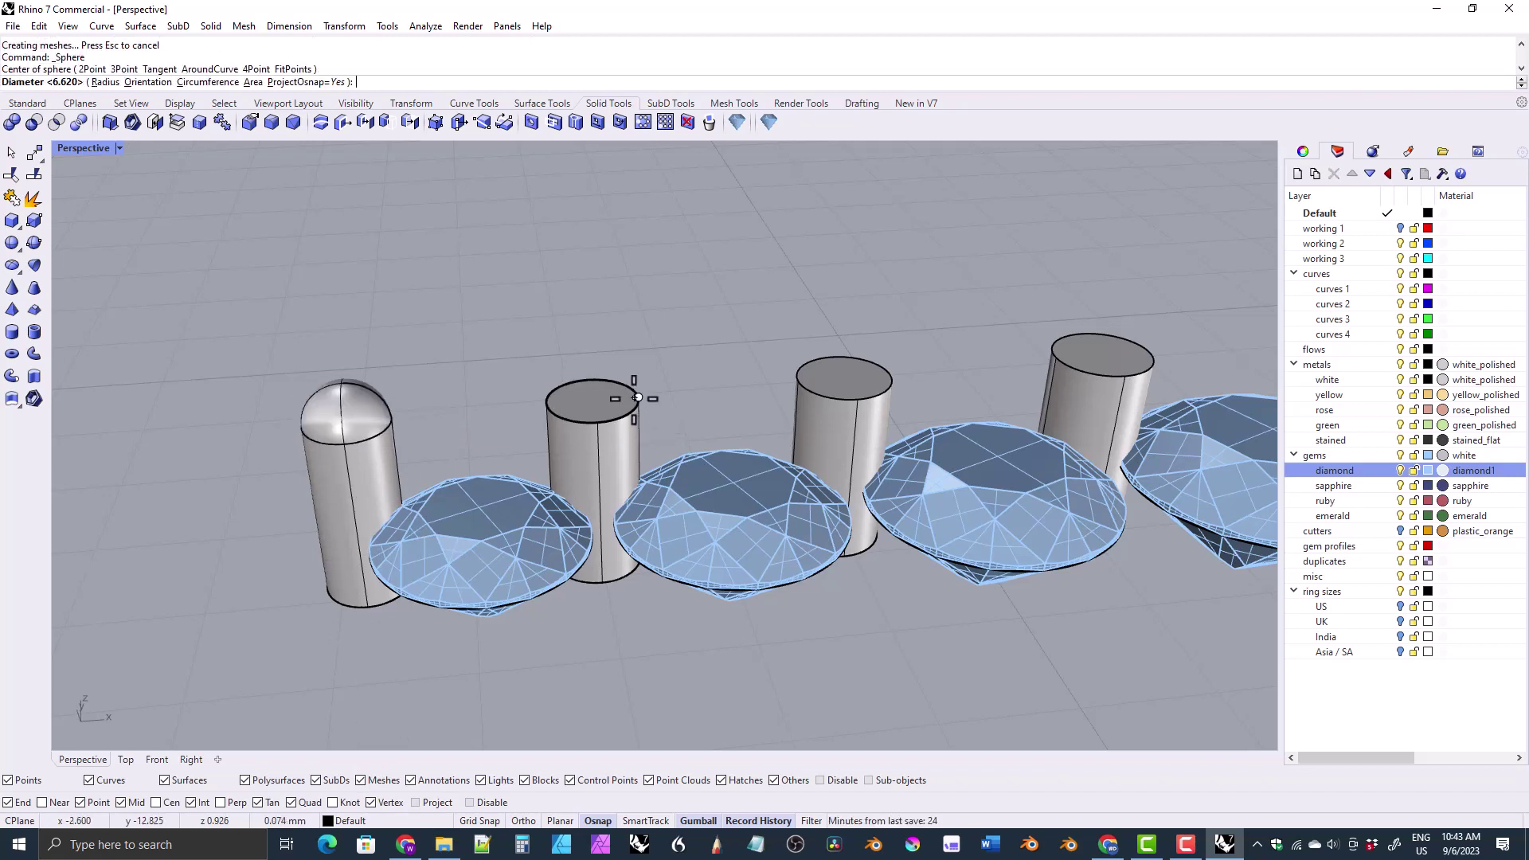
{"action": "key", "text": "Escape"}
- Add 2Point spheres across the top diameters of the second and third cylinders from the small end
{"action": "key", "text": "Return"}
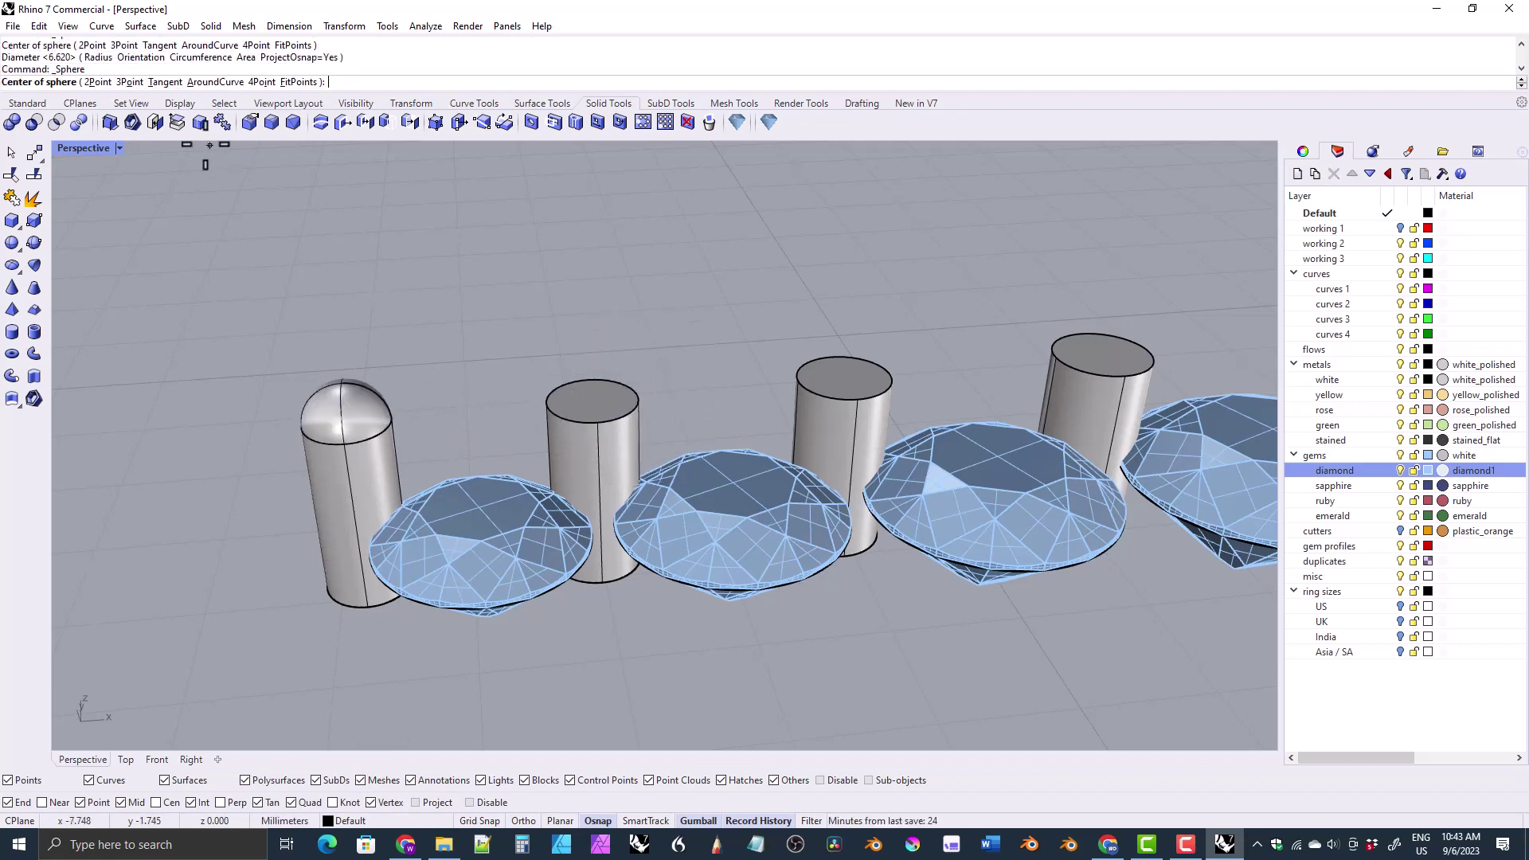
{"action": "left_click", "coordinate": [100, 82]}
{"action": "left_click", "coordinate": [639, 396]}
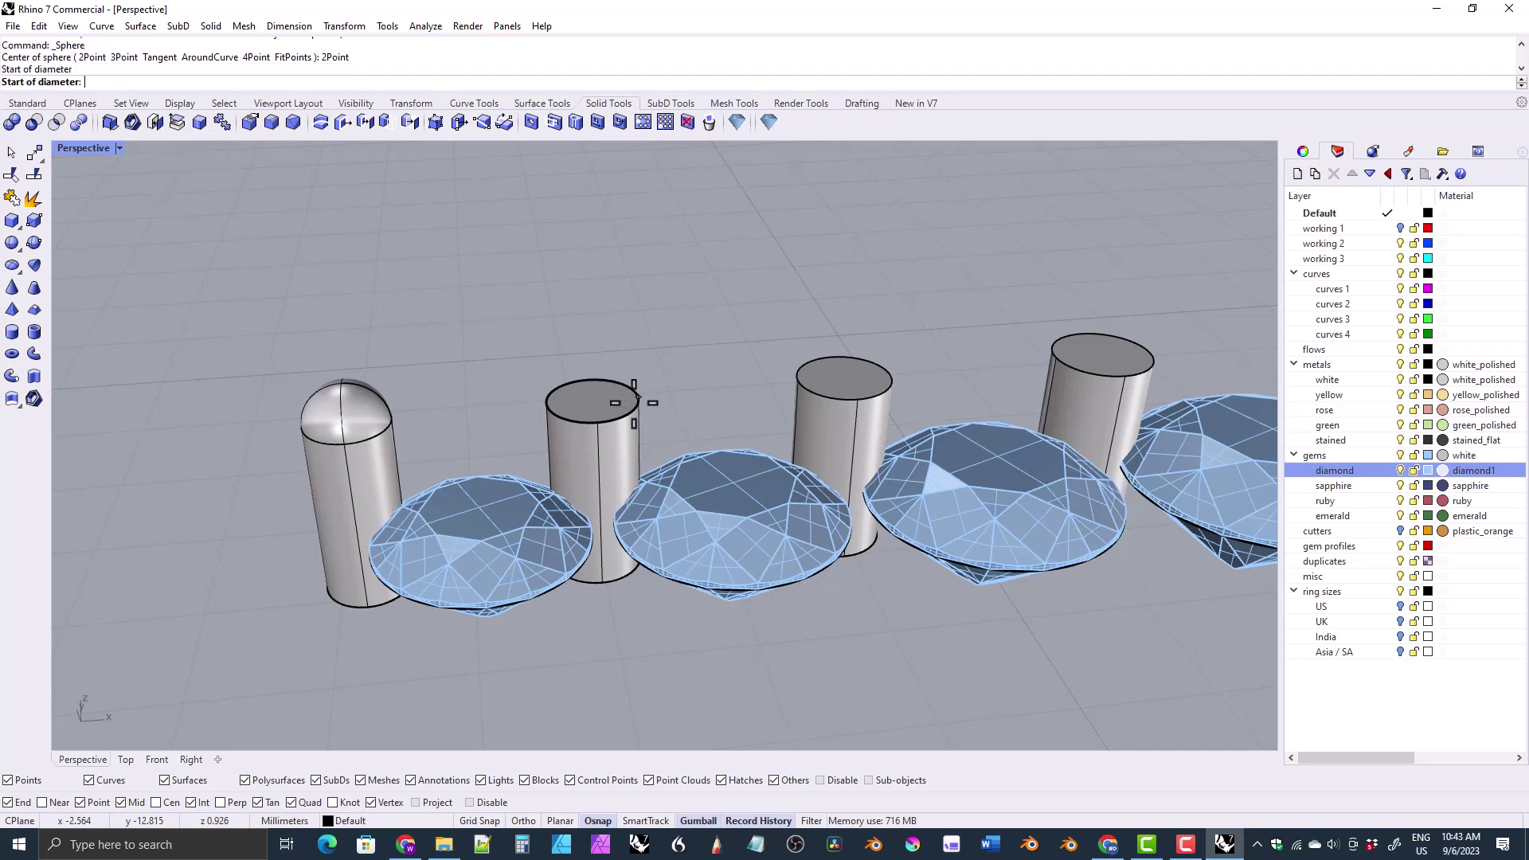
{"action": "left_click", "coordinate": [547, 404]}
{"action": "key", "text": "Return"}
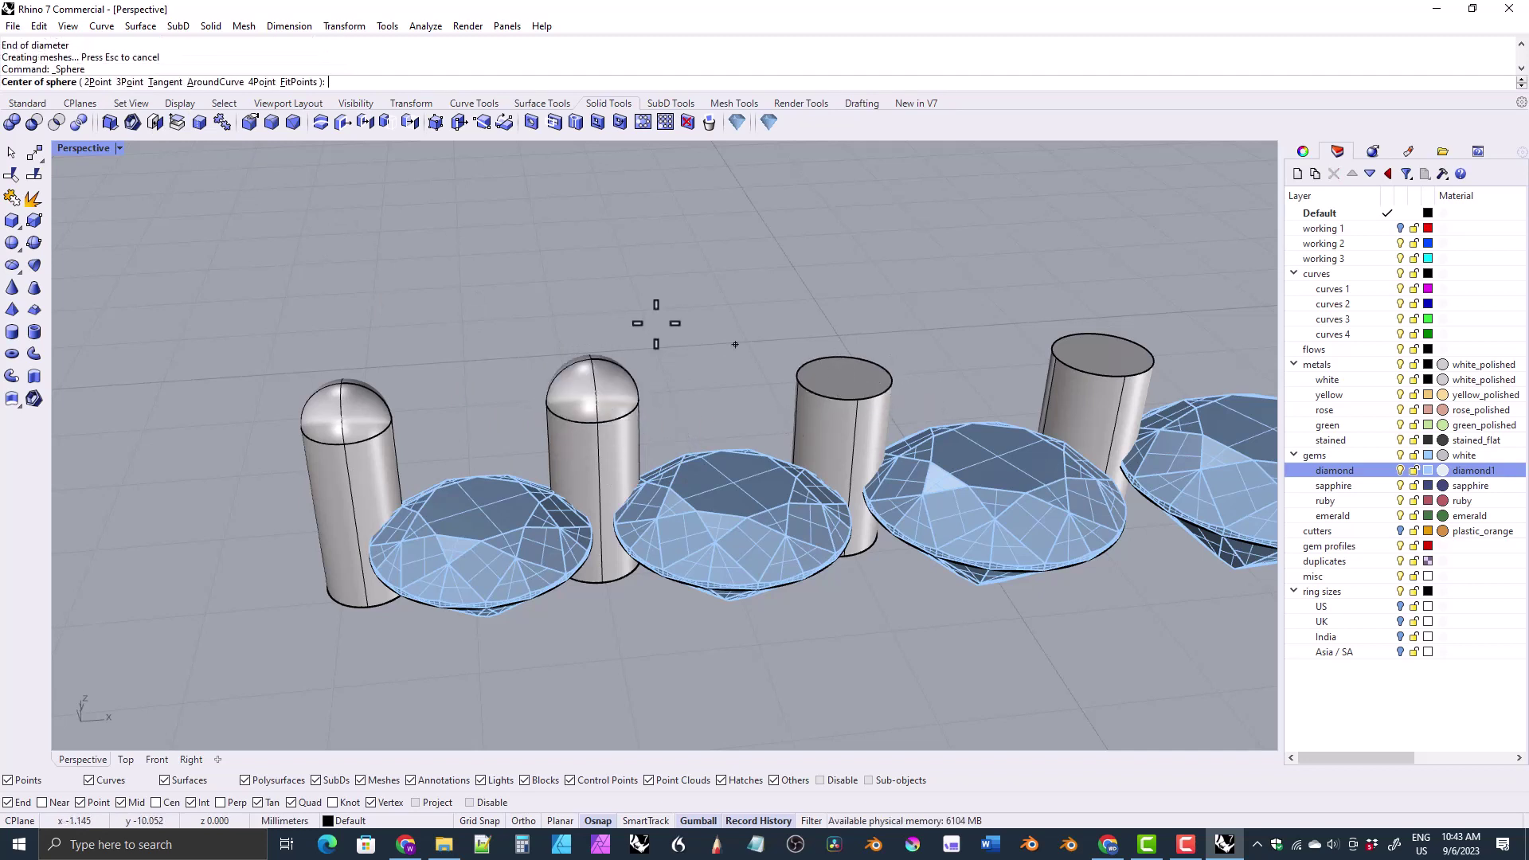
{"action": "left_click", "coordinate": [100, 82]}
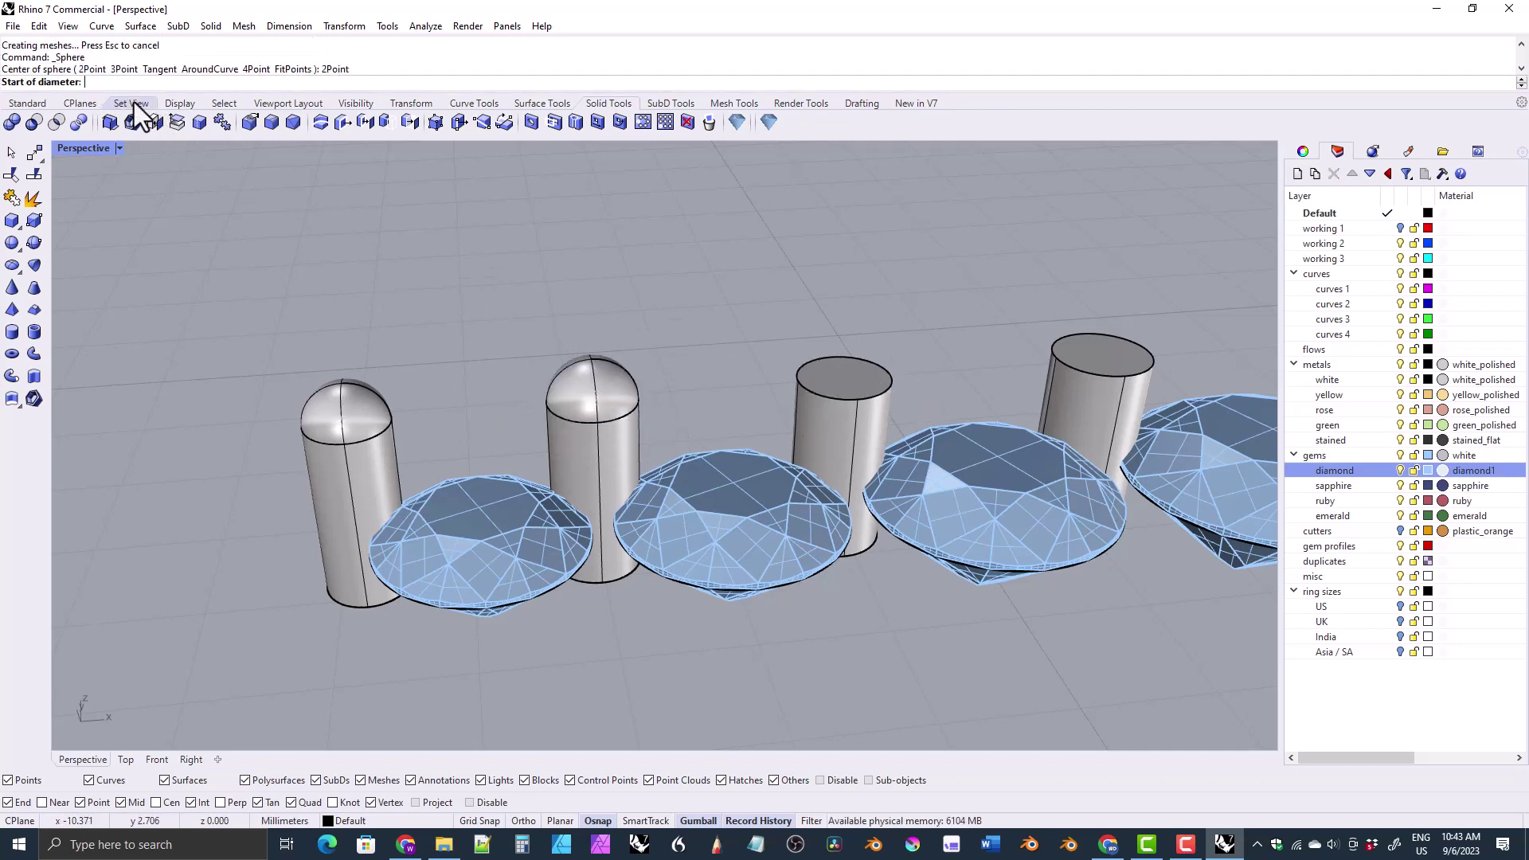
{"action": "left_click", "coordinate": [890, 375]}
{"action": "left_click", "coordinate": [799, 382]}
- Add 2Point spheres across the top diameters of the fourth and fifth cylinders from the small end
{"action": "right_click_drag", "start_coordinate": [806, 389], "coordinate": [341, 266], "text": "shift"}
{"action": "key", "text": "Return"}
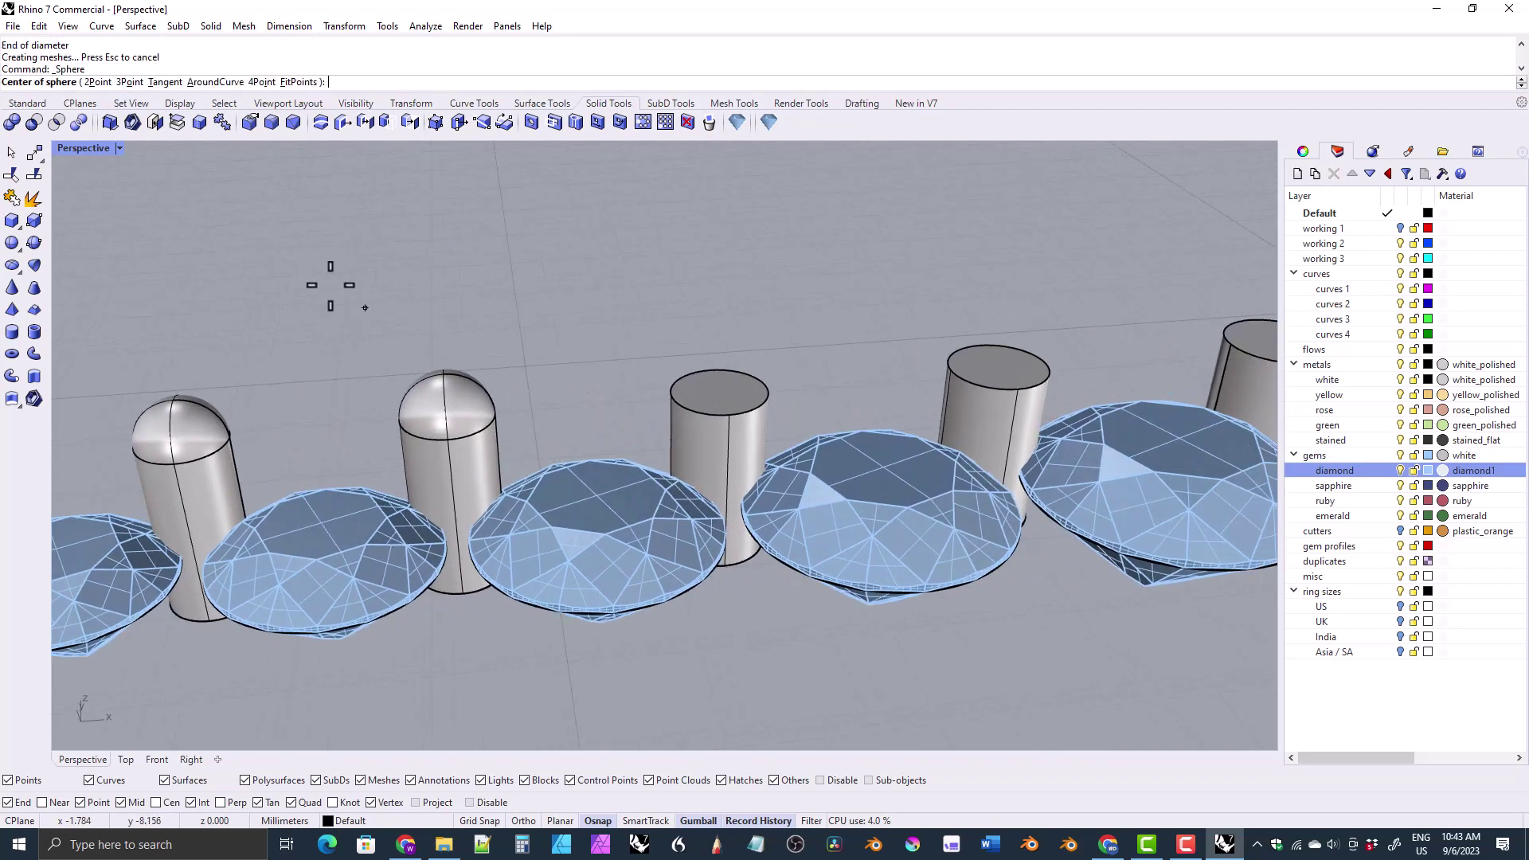
{"action": "left_click", "coordinate": [100, 82]}
{"action": "left_click", "coordinate": [767, 388]}
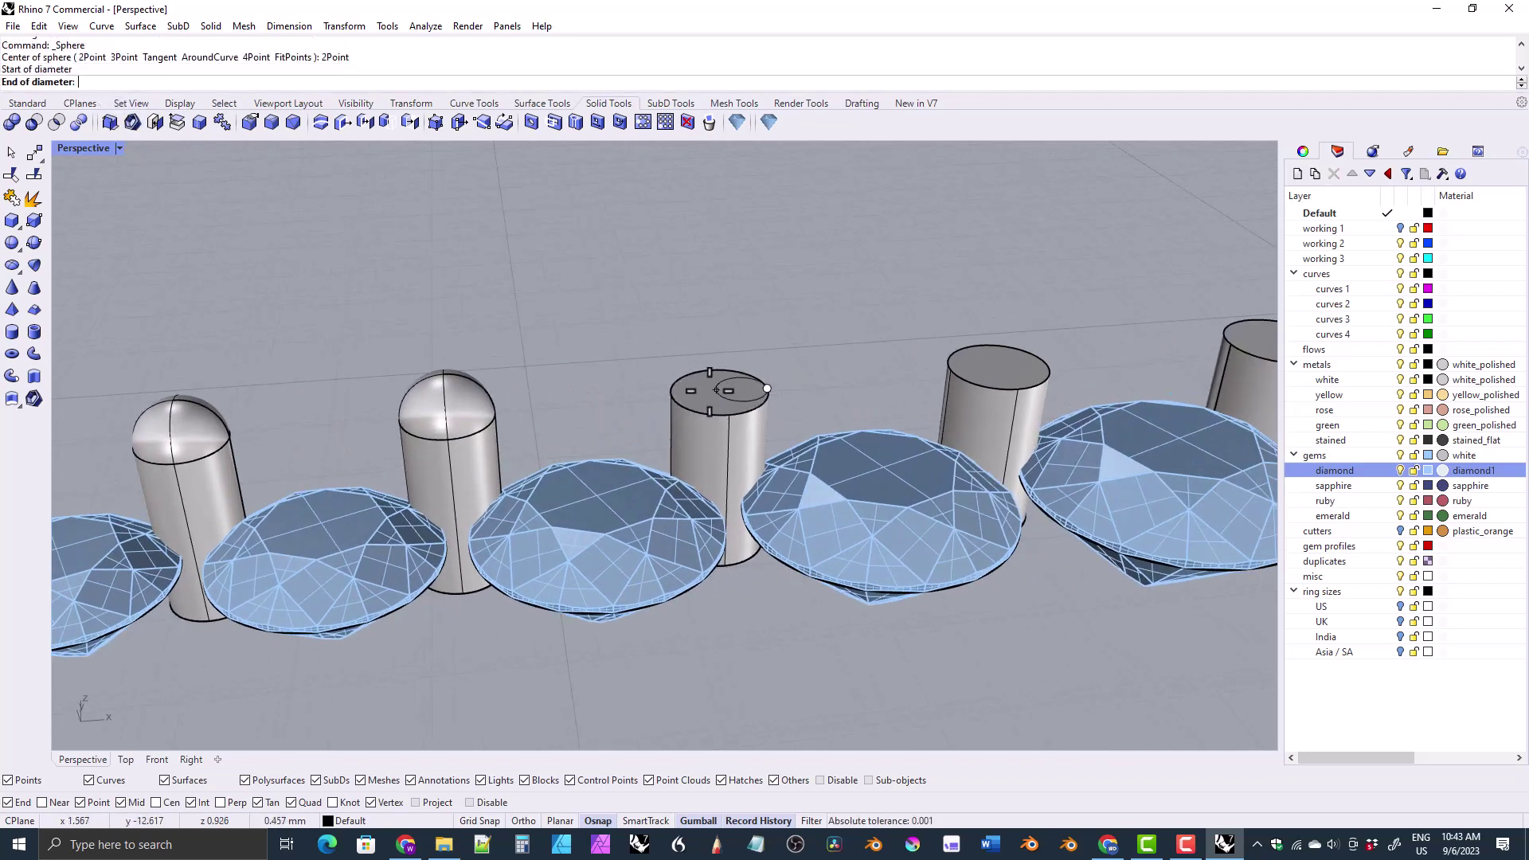
{"action": "left_click", "coordinate": [671, 396]}
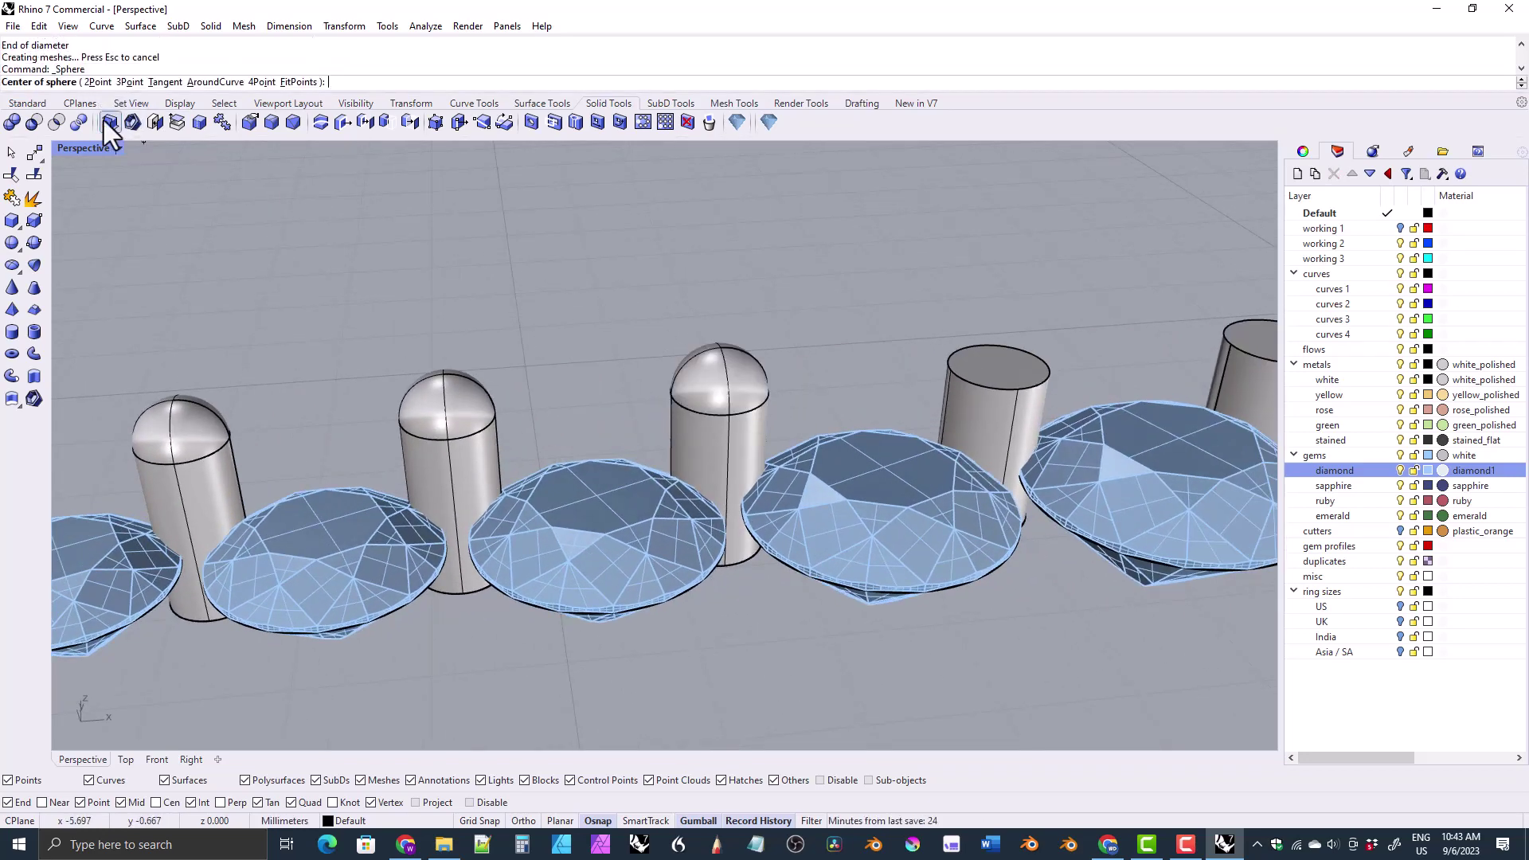
{"action": "key", "text": "Return"}
{"action": "left_click", "coordinate": [97, 82]}
{"action": "left_click", "coordinate": [1044, 366]}
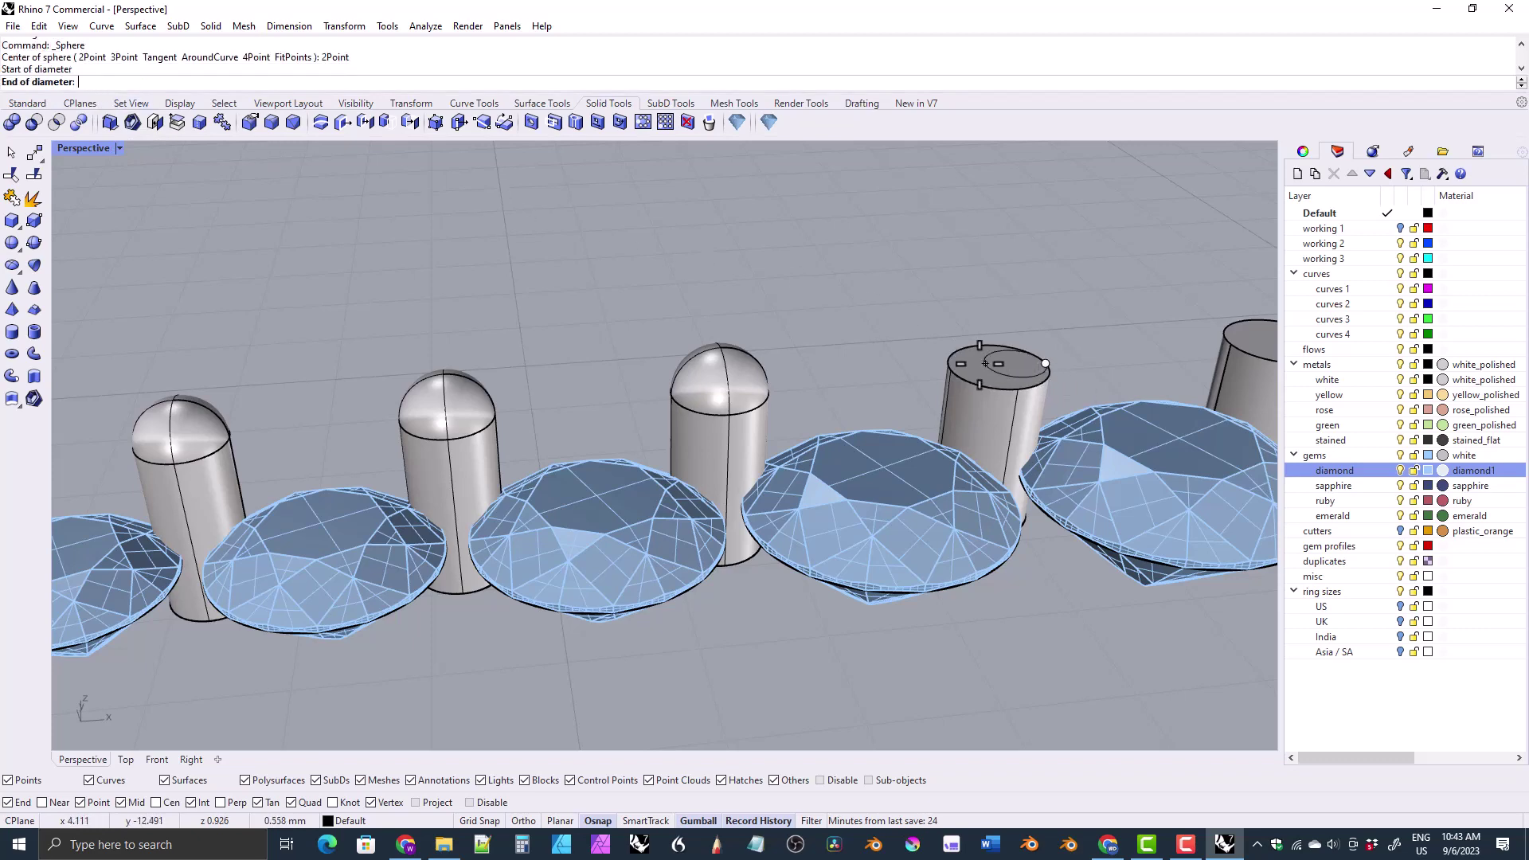
{"action": "left_click", "coordinate": [948, 365]}
- Cap the last cylinder, beside the largest stone, with a 2Point sphere spanning its top diameter
{"action": "right_click_drag", "start_coordinate": [870, 333], "coordinate": [615, 381], "text": "shift"}
{"action": "key", "text": "Return"}
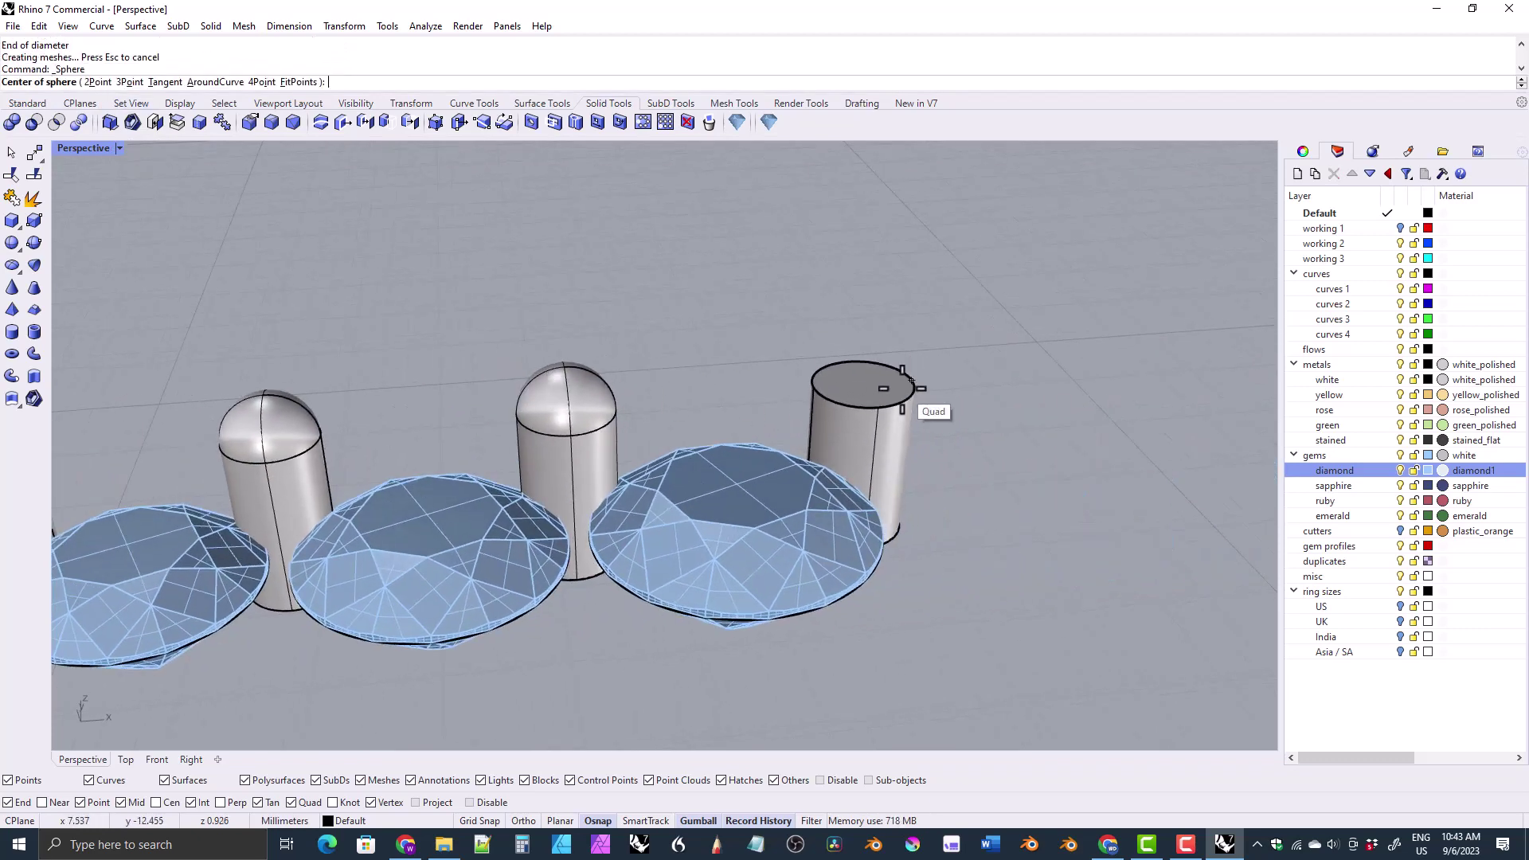
{"action": "left_click", "coordinate": [98, 82]}
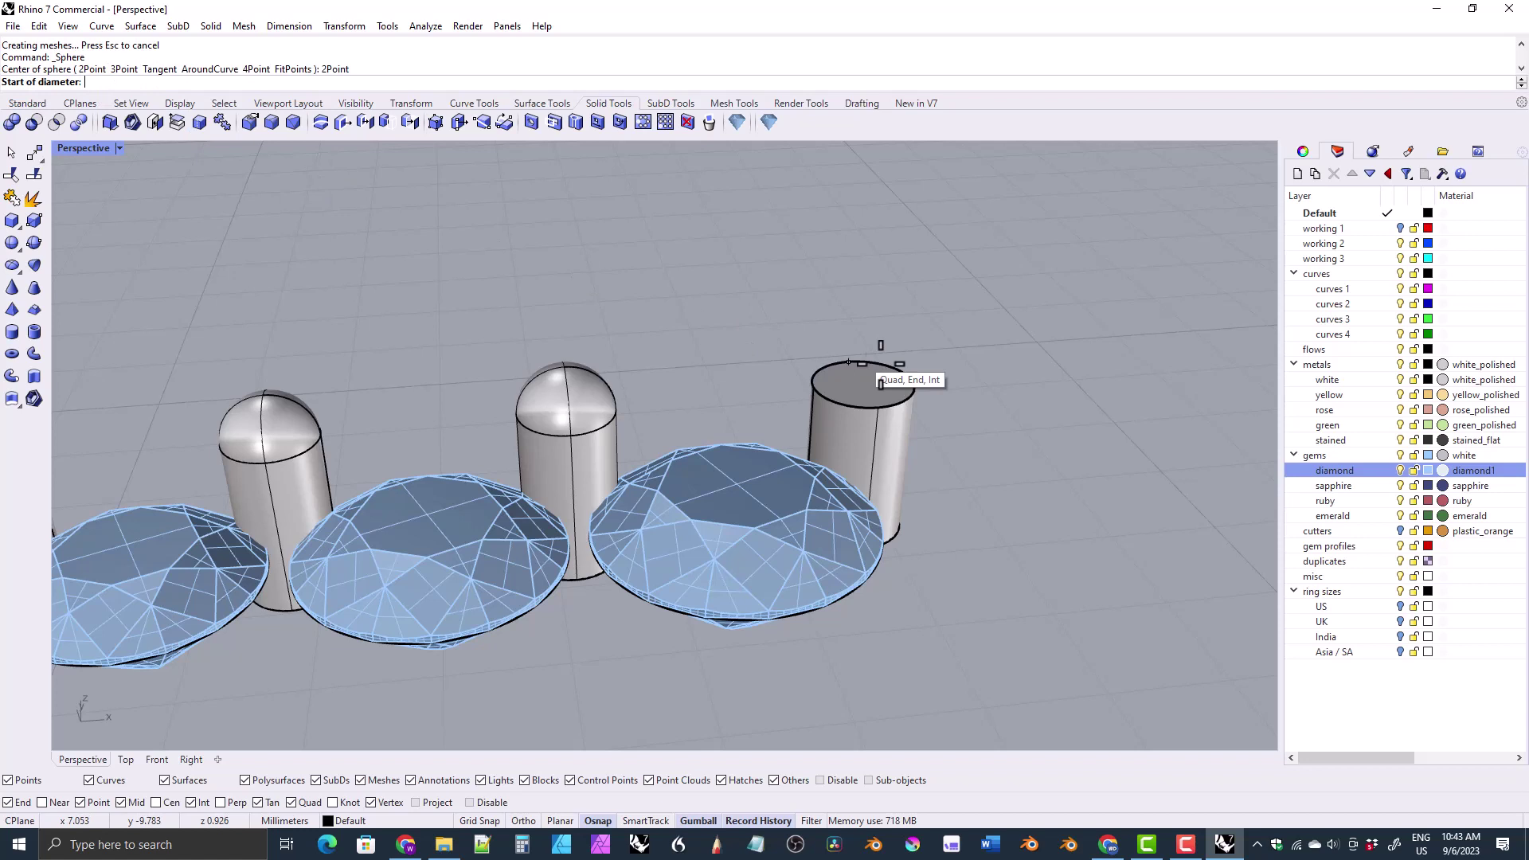
{"action": "left_click", "coordinate": [915, 389]}
{"action": "left_click", "coordinate": [811, 382]}
{"action": "scroll", "coordinate": [618, 375], "scroll_direction": "down", "scroll_amount": 6}
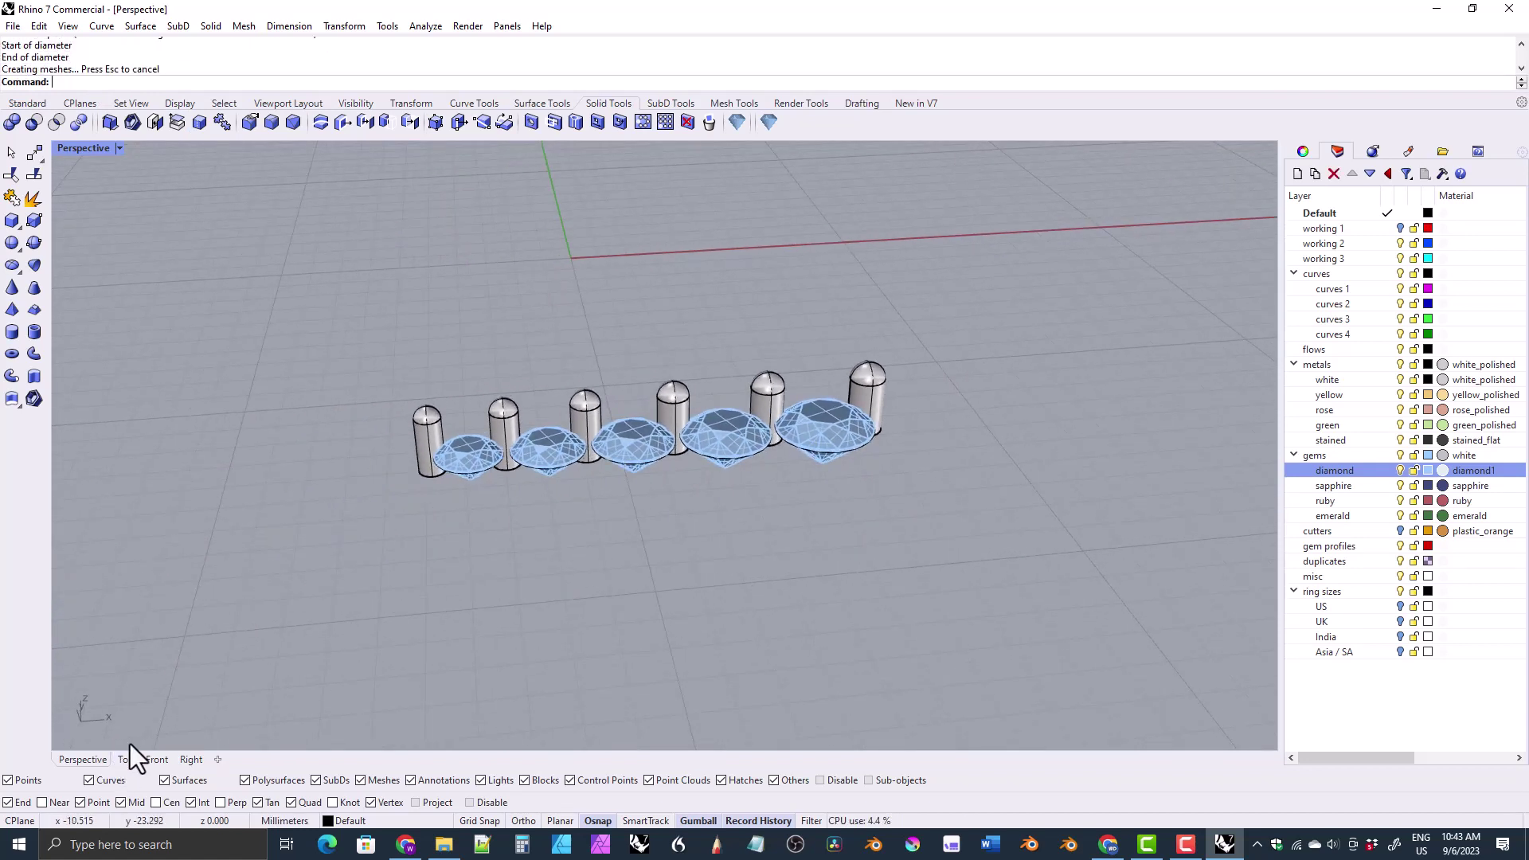
- Boolean union the six cylinders with their spheres into round-topped prongs
{"action": "left_click", "coordinate": [151, 761]}
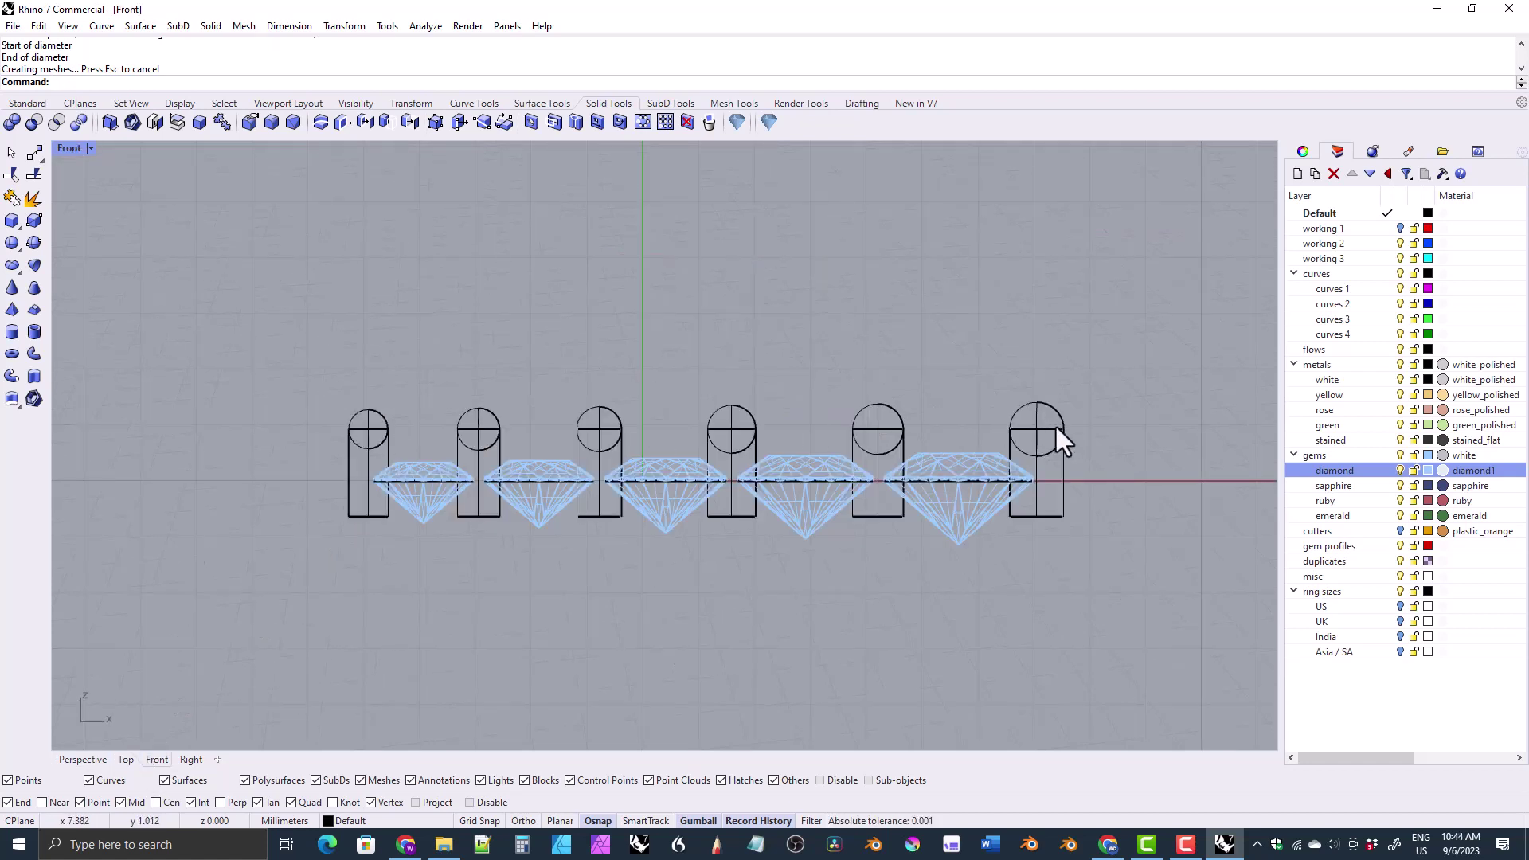
{"action": "left_click_drag", "start_coordinate": [1079, 442], "coordinate": [262, 385]}
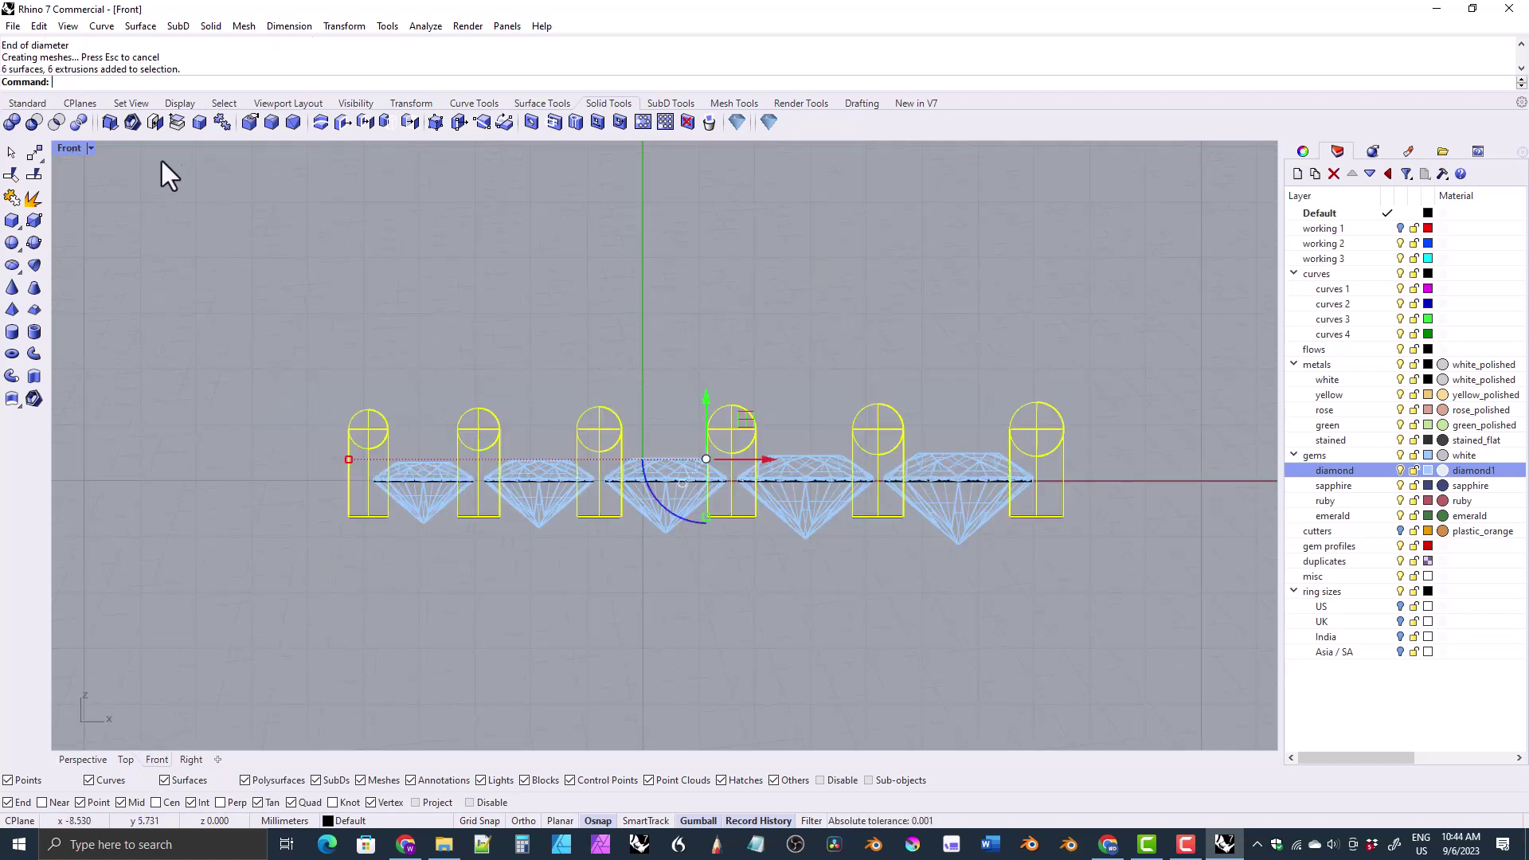
{"action": "left_click", "coordinate": [11, 122]}
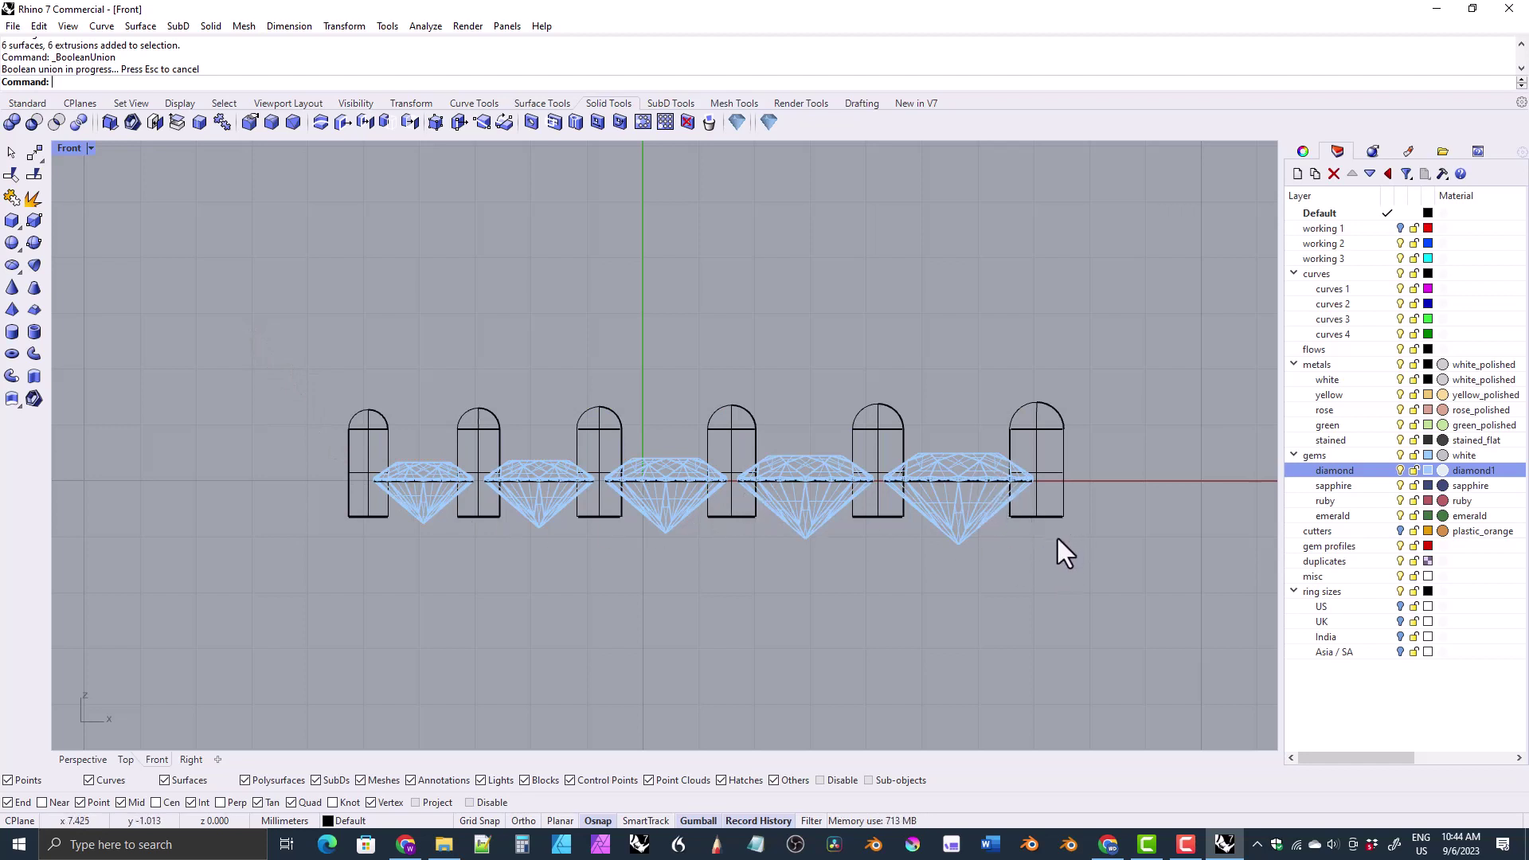
- Move the end prong beside the largest stone down so its dome sits closer to the stone's table height
{"action": "left_click", "coordinate": [1038, 470]}
{"action": "scroll", "coordinate": [1039, 463], "scroll_direction": "up", "scroll_amount": 5}
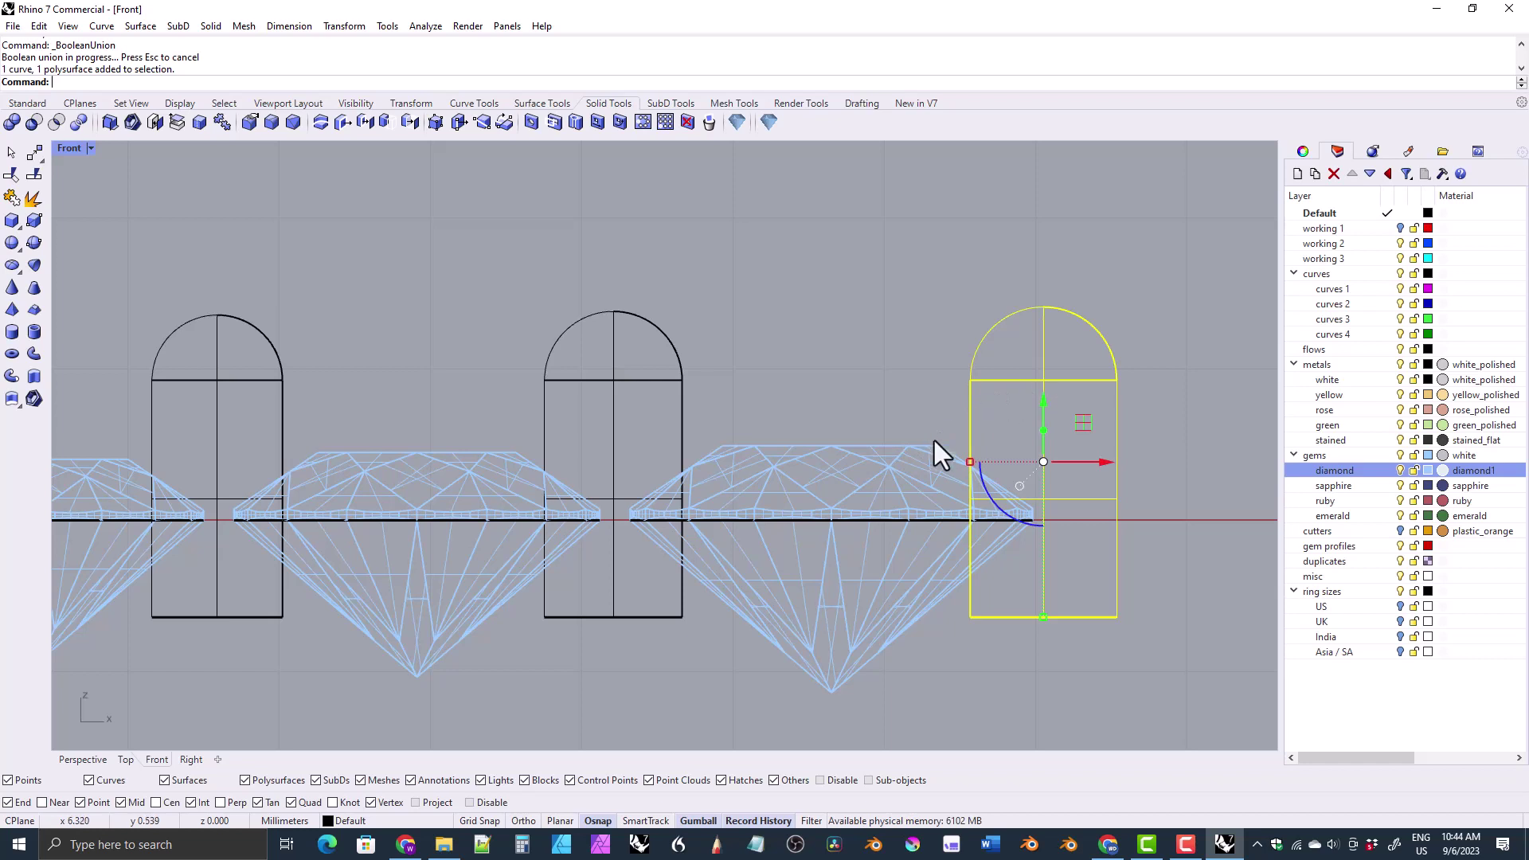
{"action": "left_click_drag", "start_coordinate": [1039, 405], "coordinate": [1035, 455]}
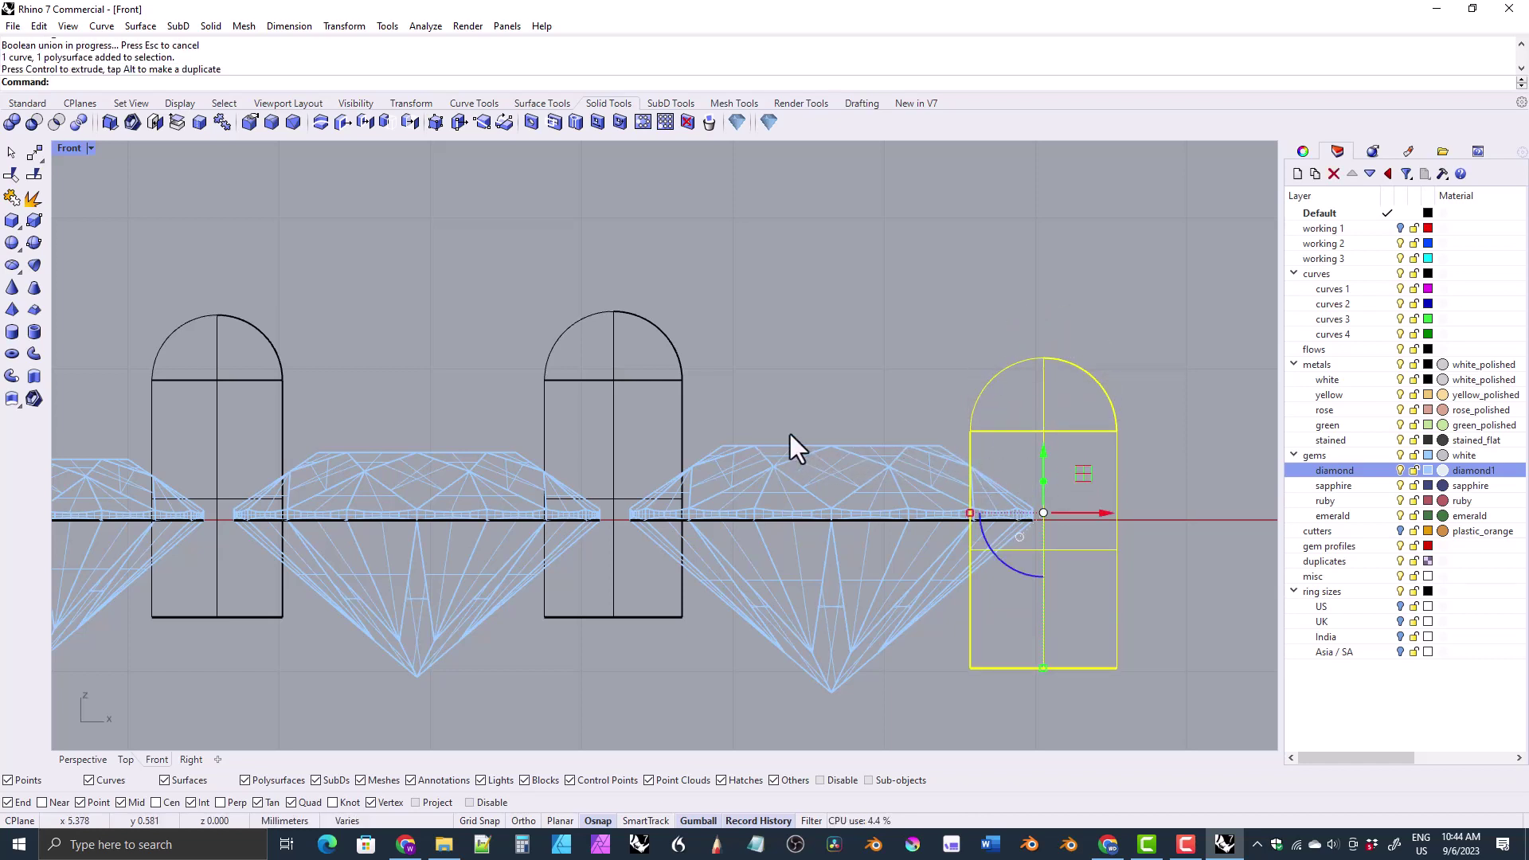
- Draw a guide line in the Front view from the middle of the largest stone's table to the middle of the smallest stone's table
{"action": "scroll", "coordinate": [790, 433], "scroll_direction": "down", "scroll_amount": 5}
{"action": "type", "text": "l"}
{"action": "key", "text": "Return"}
{"action": "left_click", "coordinate": [1004, 406]}
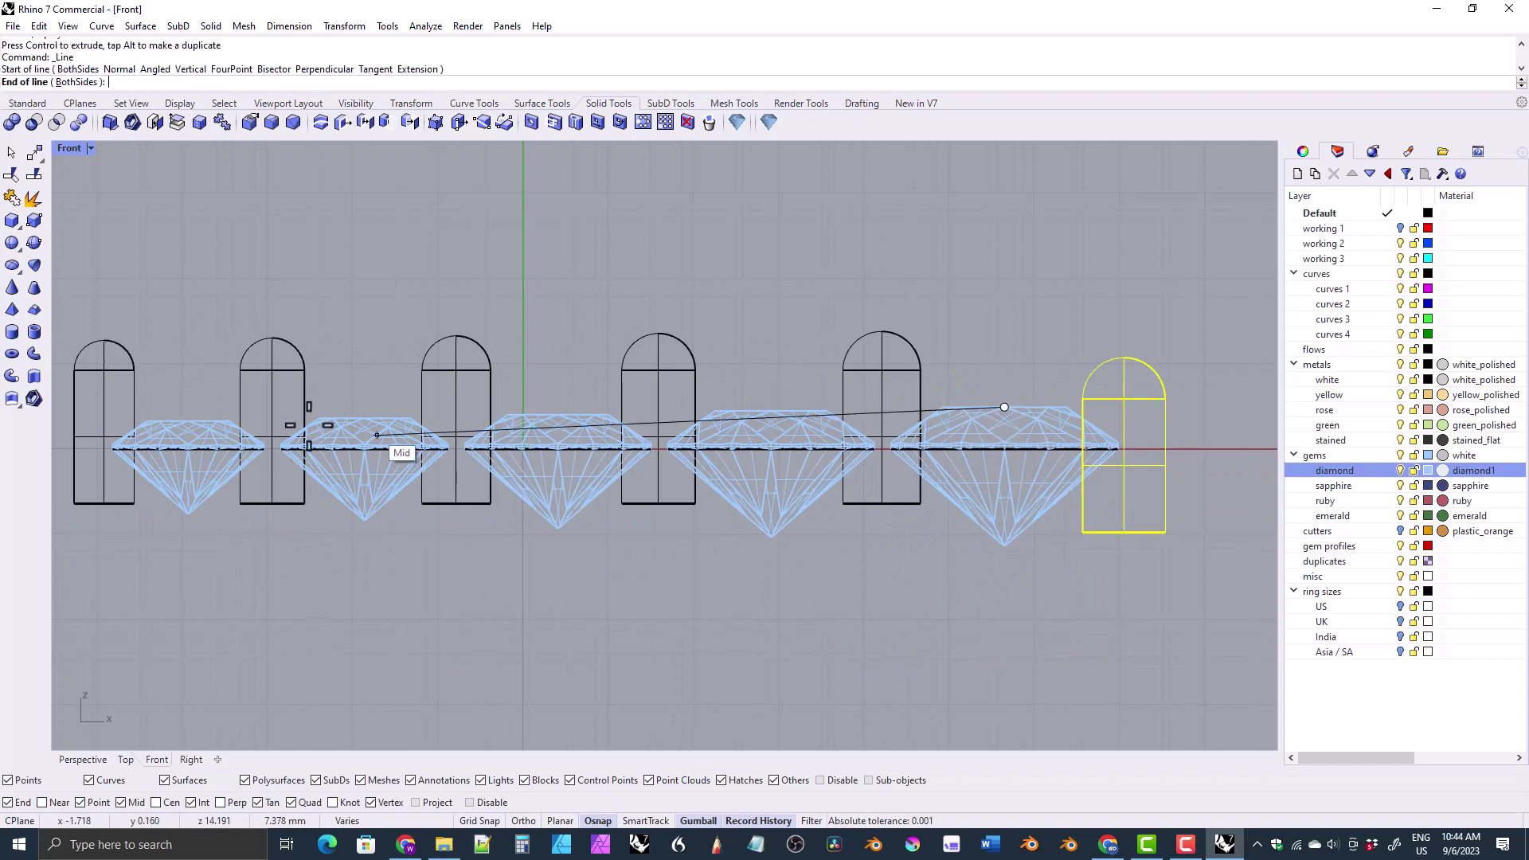
{"action": "right_click_drag", "start_coordinate": [376, 435], "coordinate": [628, 435]}
{"action": "left_click", "coordinate": [442, 419]}
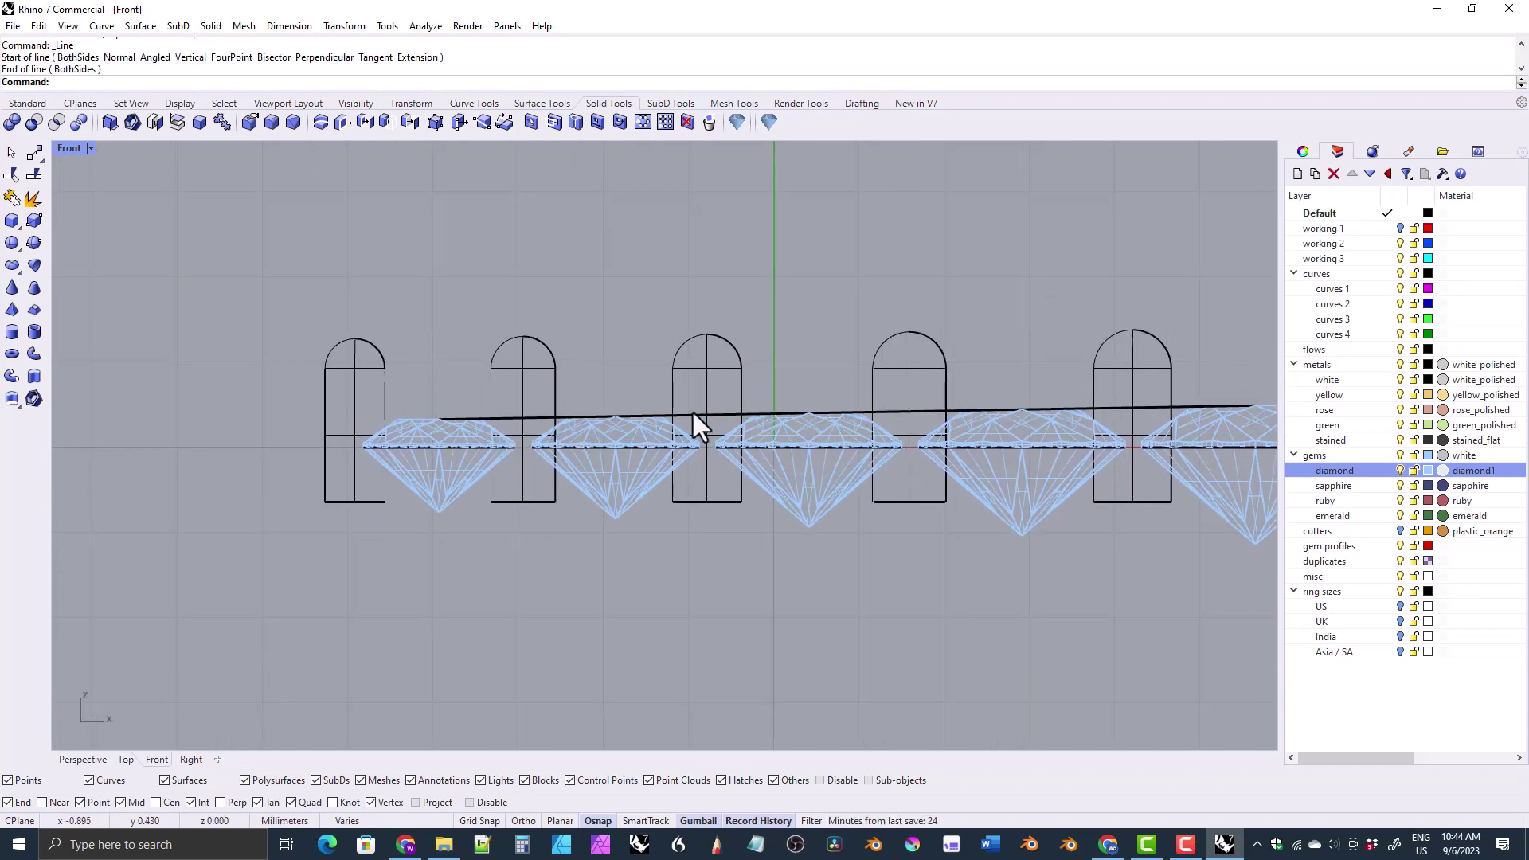
- Scale the guide line lengthwise to extend past both end prongs and raise it slightly above the stone tables
{"action": "left_click", "coordinate": [748, 416]}
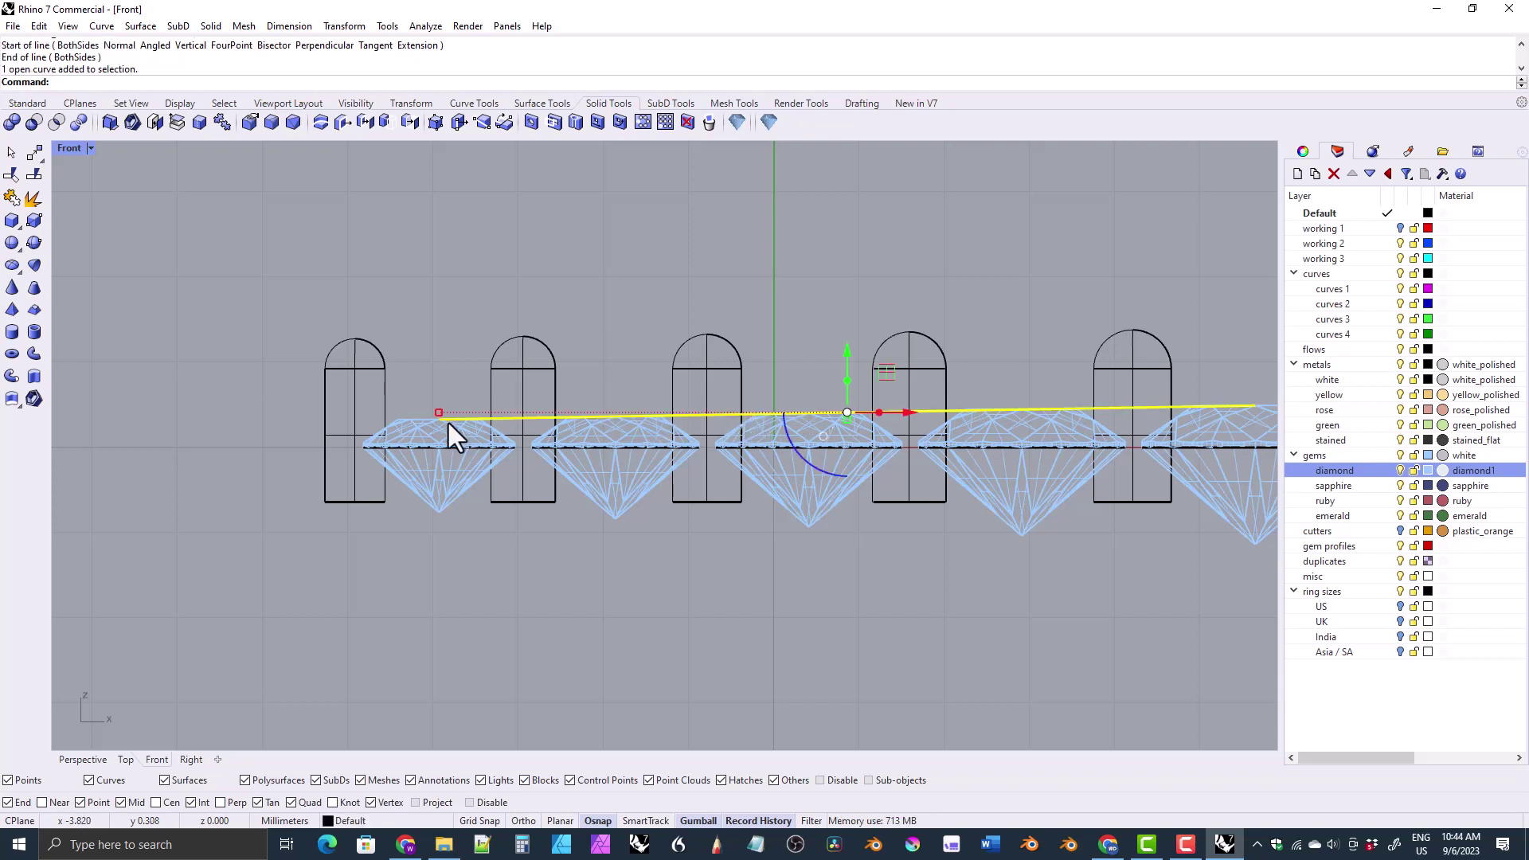
{"action": "left_click_drag", "start_coordinate": [448, 423], "coordinate": [215, 447]}
{"action": "right_click_drag", "start_coordinate": [913, 513], "coordinate": [810, 513]}
{"action": "right_click_drag", "start_coordinate": [1116, 475], "coordinate": [871, 475]}
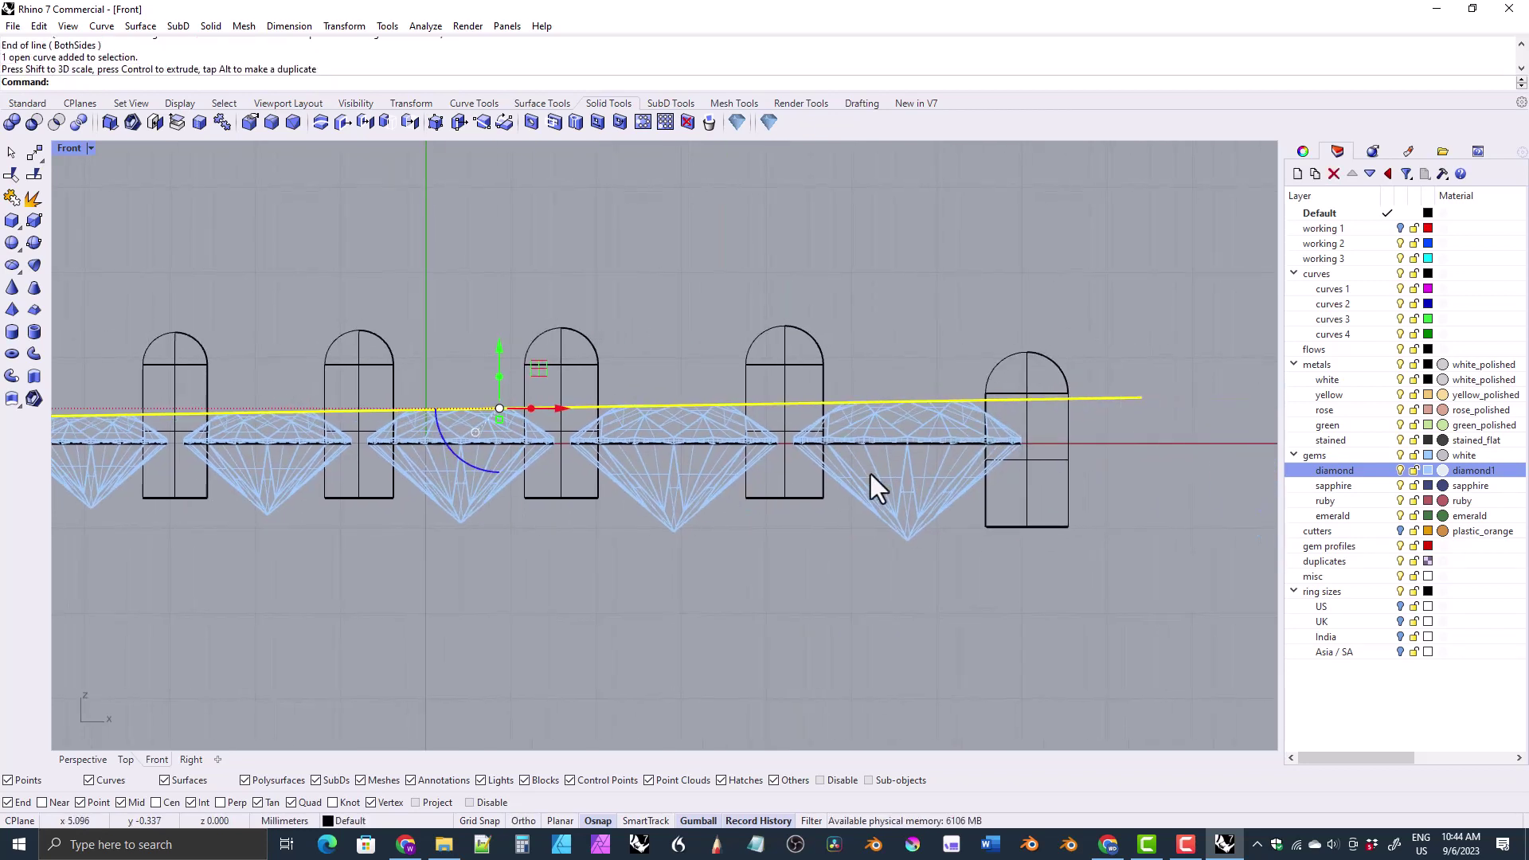
{"action": "scroll", "coordinate": [871, 475], "scroll_direction": "up", "scroll_amount": 3}
{"action": "right_click_drag", "start_coordinate": [402, 363], "coordinate": [662, 372]}
{"action": "left_click_drag", "start_coordinate": [279, 340], "coordinate": [279, 325]}
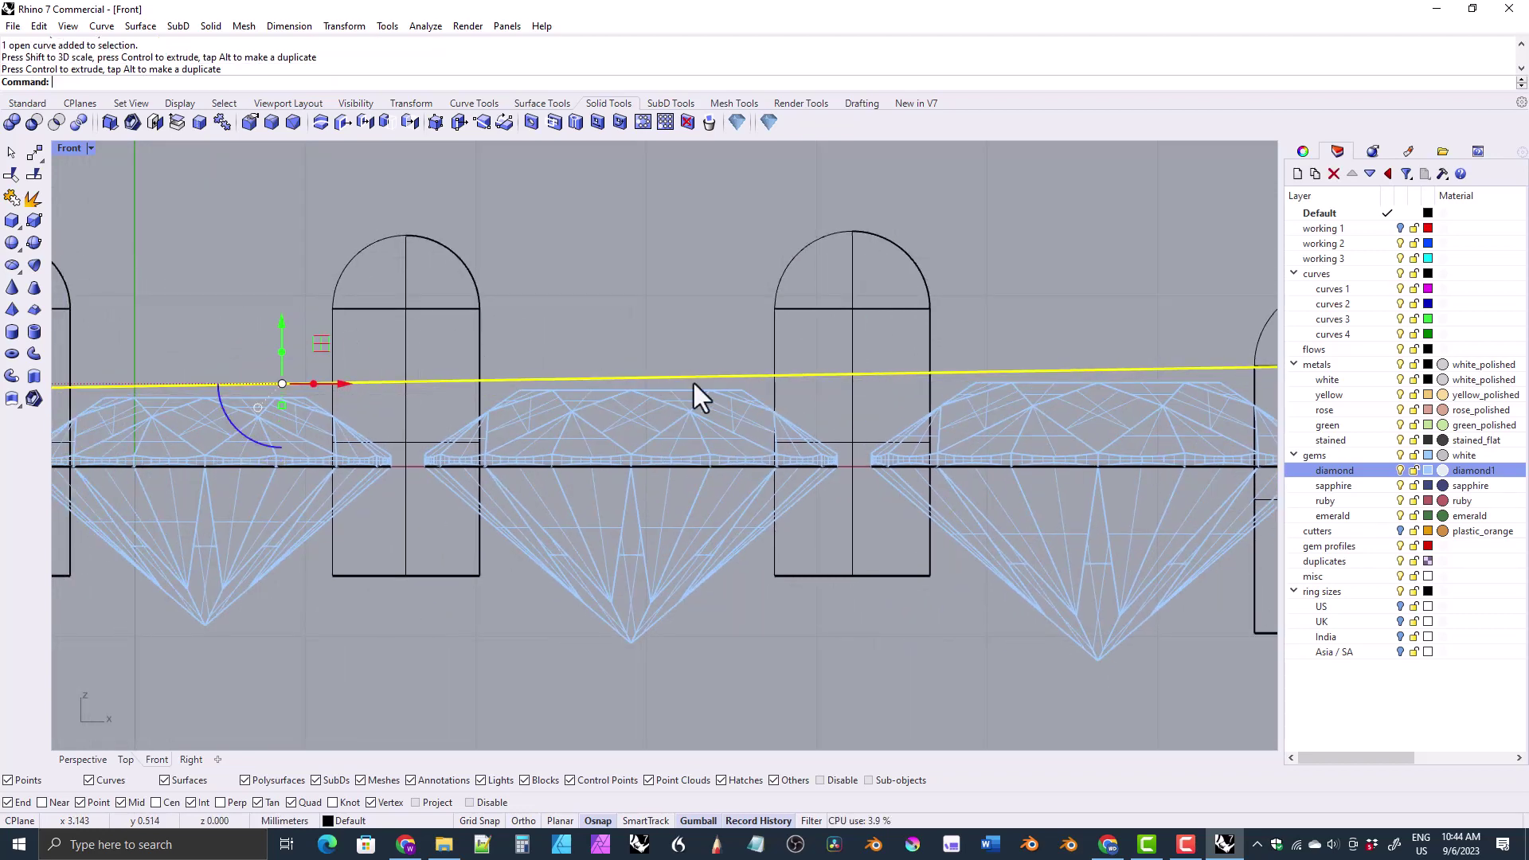
{"action": "right_click_drag", "start_coordinate": [957, 392], "coordinate": [557, 388]}
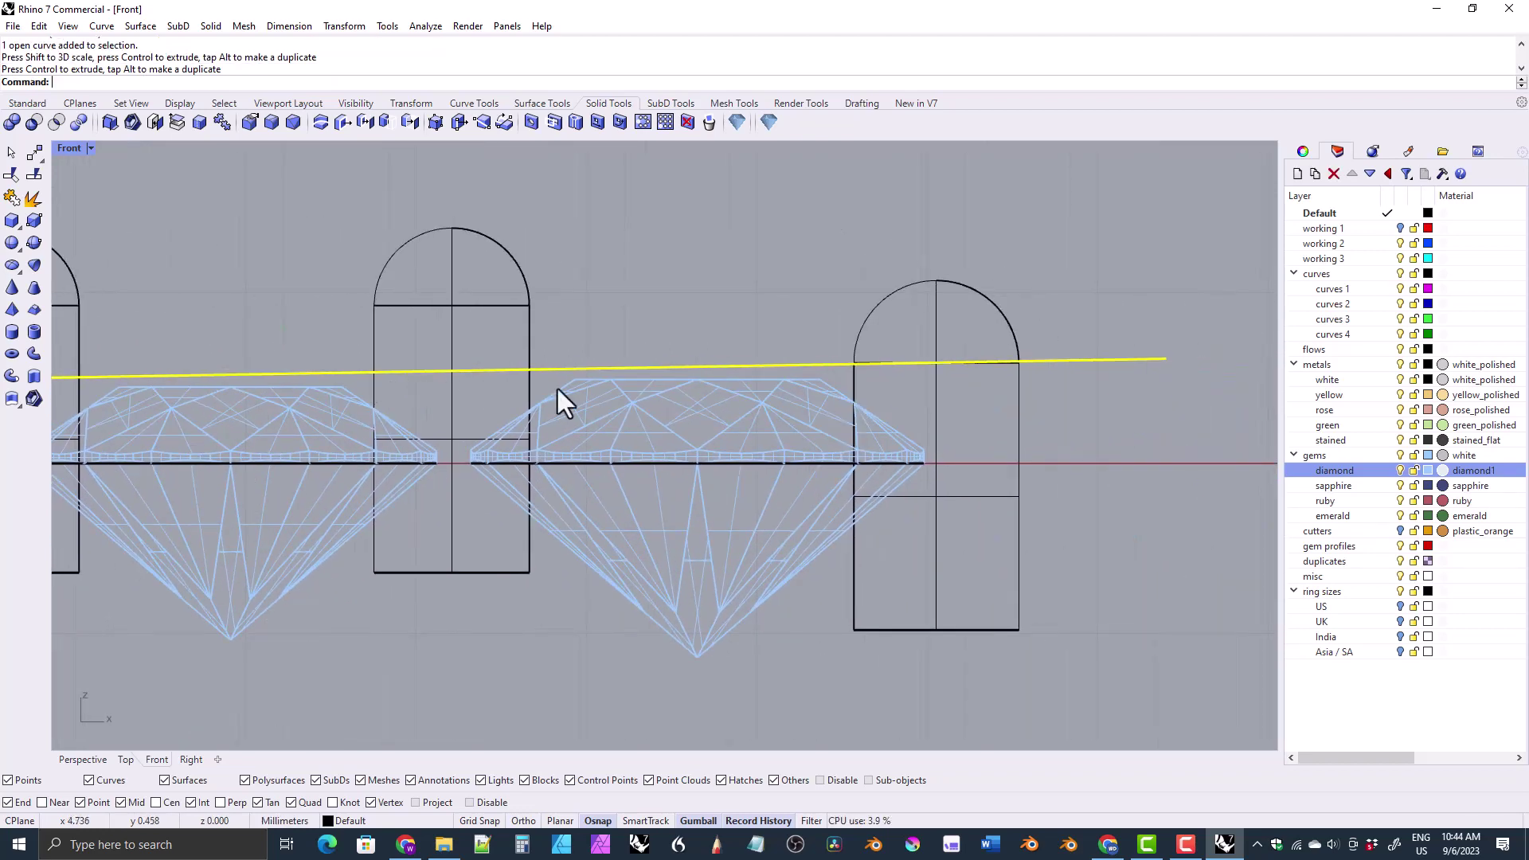
- Lower the fifth and fourth prongs from the small end until their dome bases meet the guide line
{"action": "left_click", "coordinate": [446, 571]}
{"action": "left_click", "coordinate": [514, 615]}
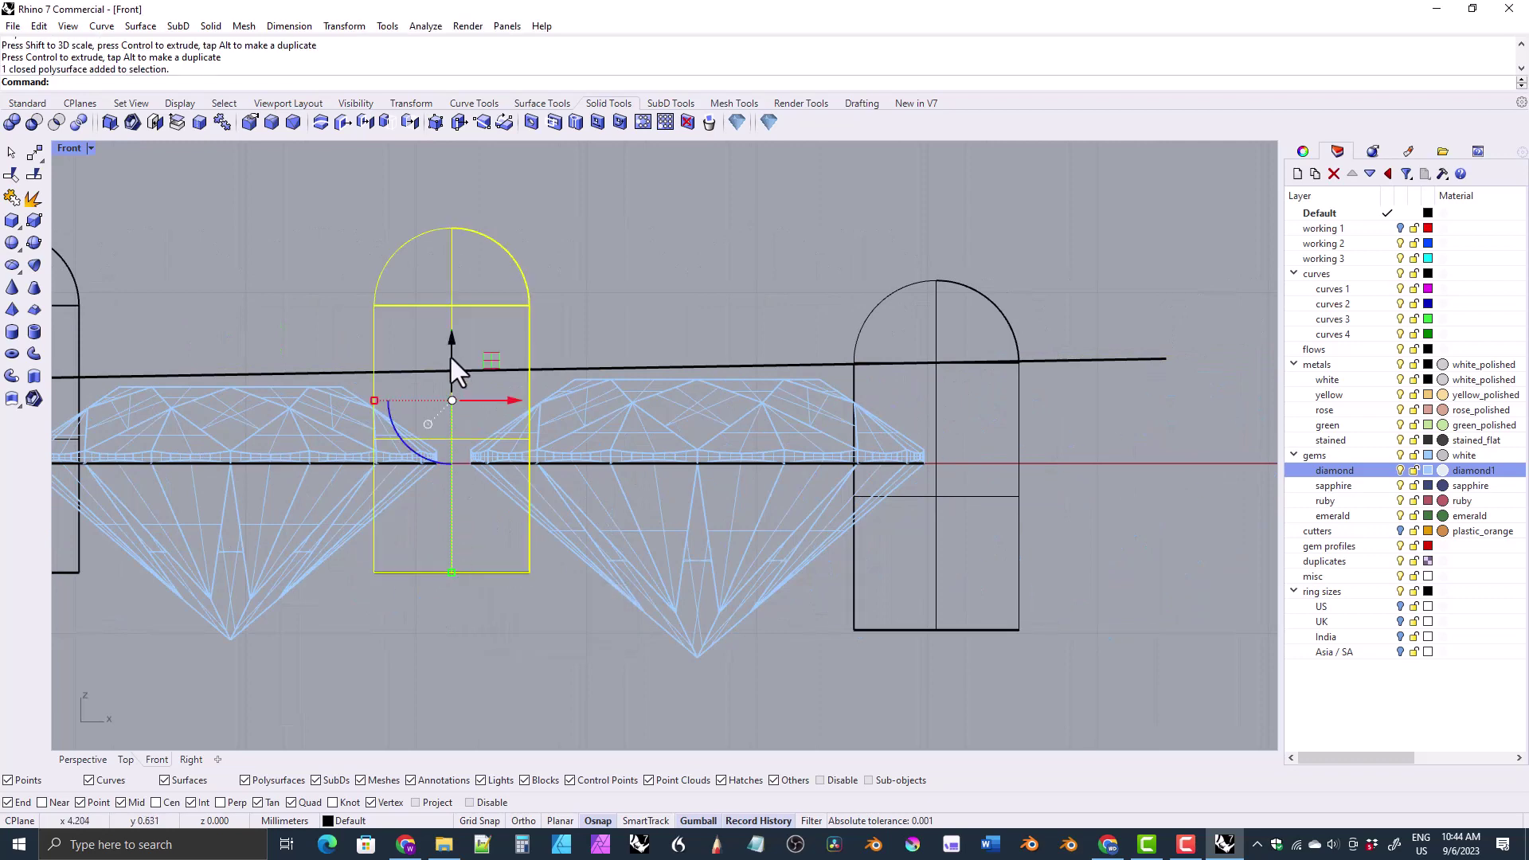
{"action": "left_click_drag", "start_coordinate": [451, 357], "coordinate": [451, 414]}
{"action": "right_click_drag", "start_coordinate": [236, 489], "coordinate": [739, 452]}
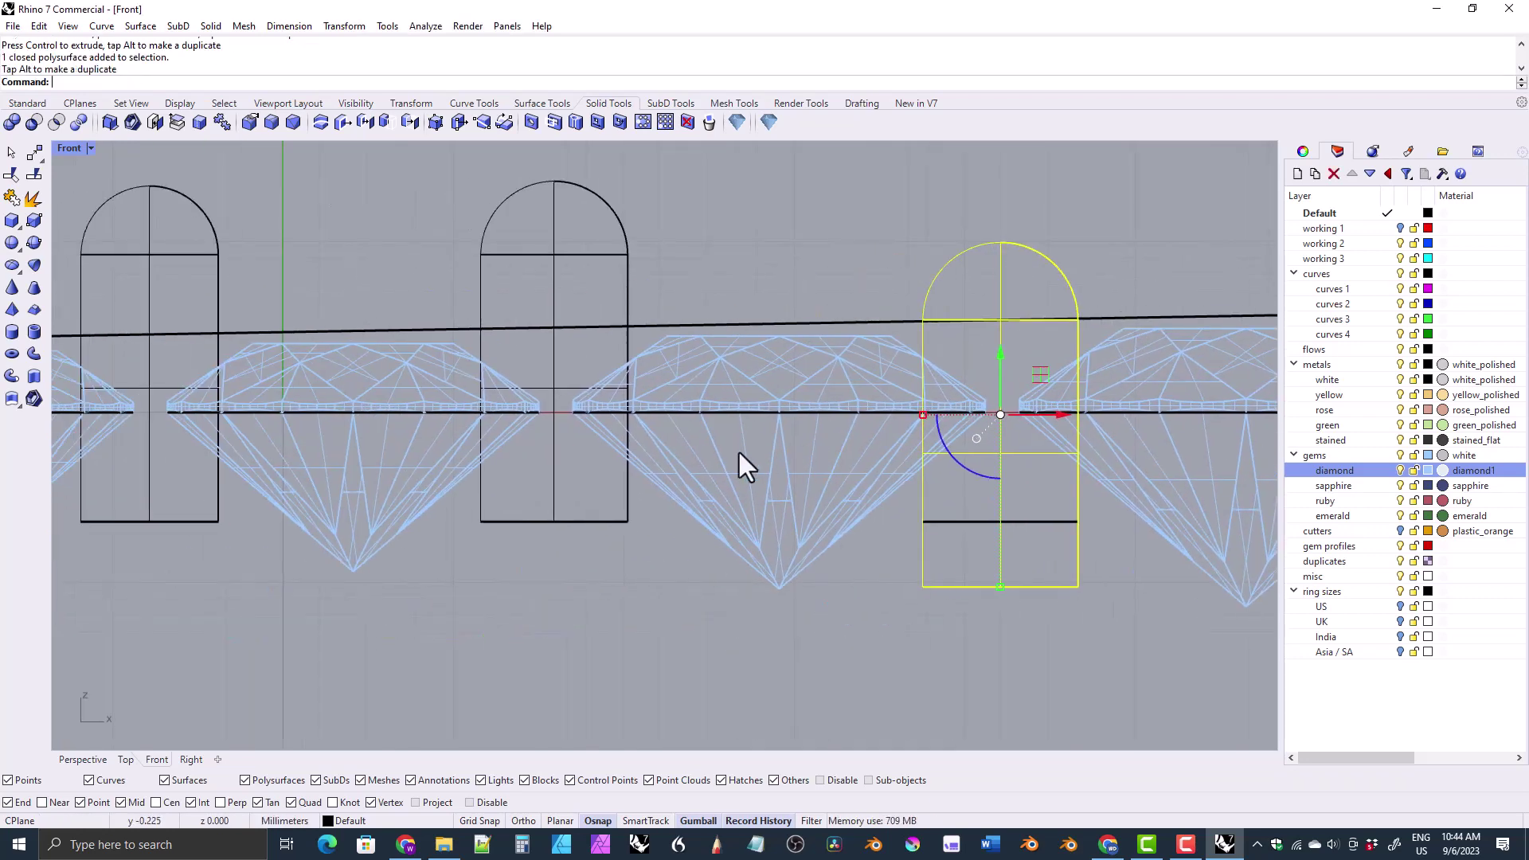
{"action": "left_click", "coordinate": [557, 494]}
{"action": "left_click_drag", "start_coordinate": [556, 309], "coordinate": [559, 362]}
- Lower the third and second prongs from the small end until their dome bases meet the guide line
{"action": "right_click_drag", "start_coordinate": [345, 475], "coordinate": [717, 460]}
{"action": "left_click", "coordinate": [527, 462]}
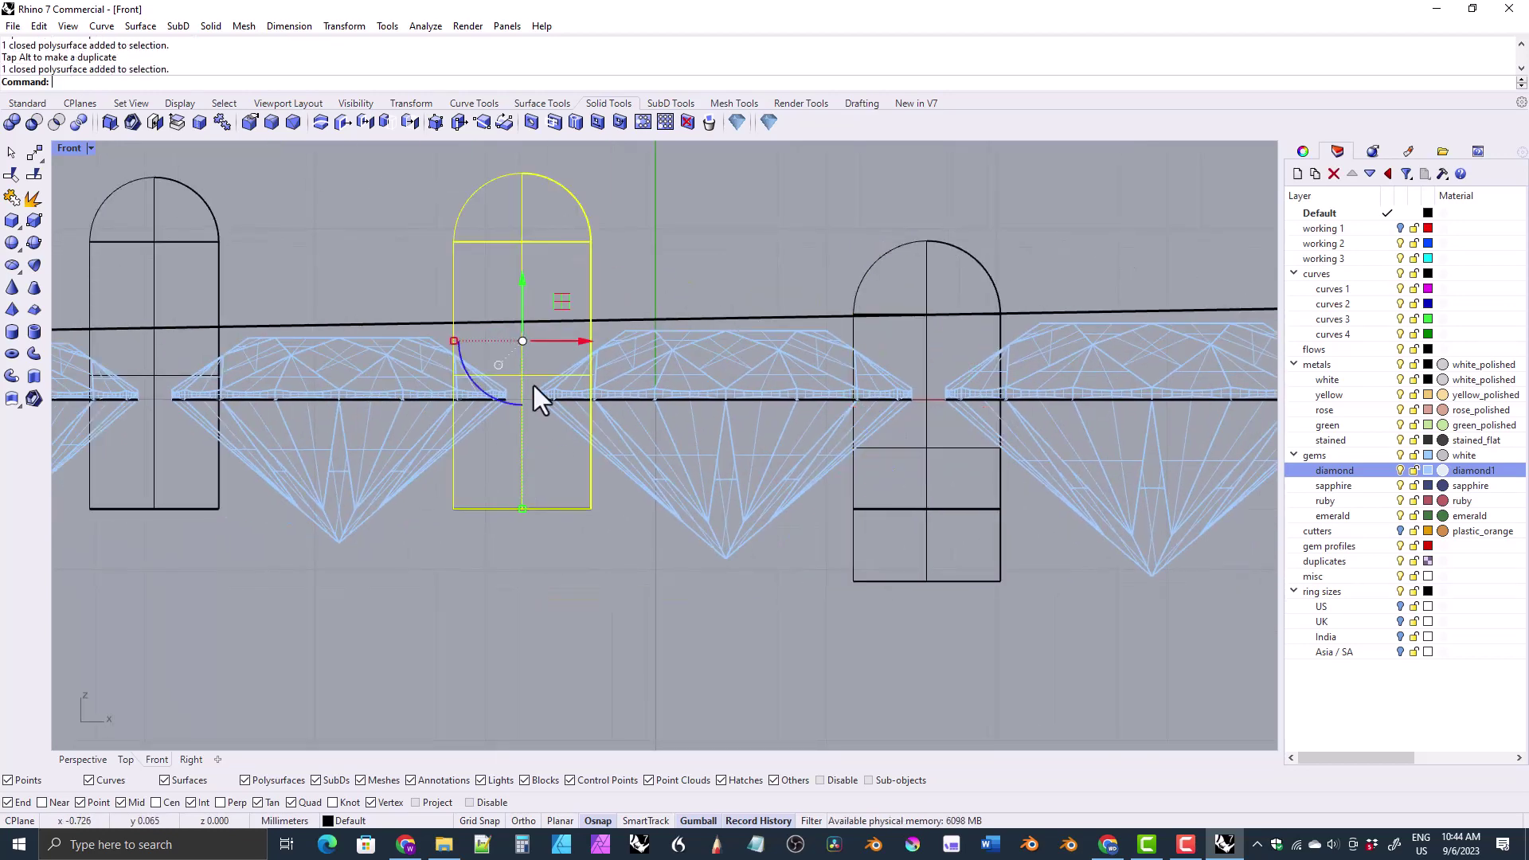
{"action": "left_click_drag", "start_coordinate": [521, 279], "coordinate": [518, 365]}
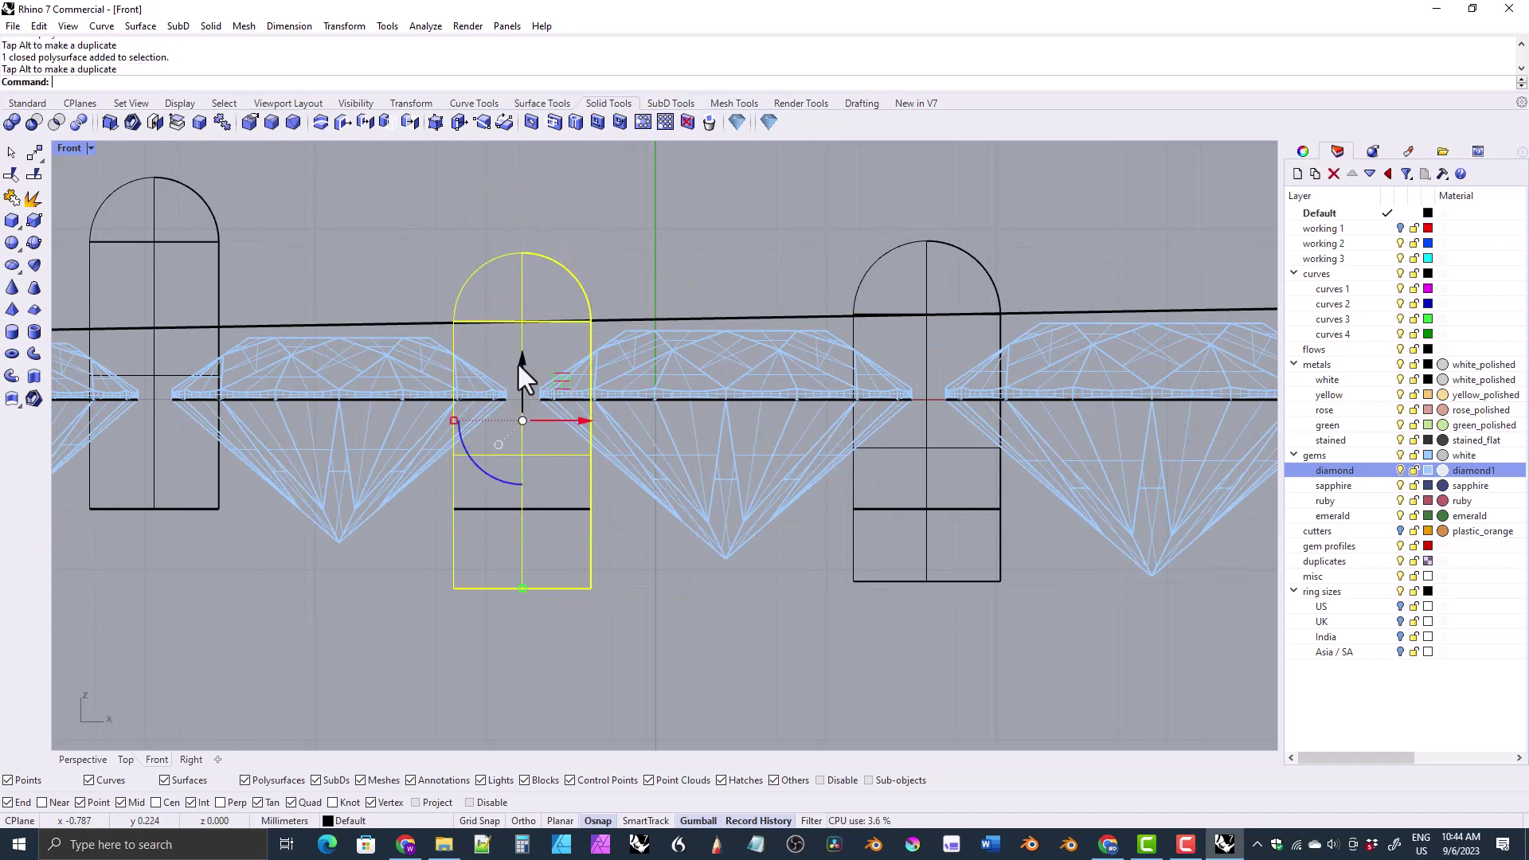
{"action": "right_click_drag", "start_coordinate": [341, 509], "coordinate": [732, 502]}
{"action": "left_click", "coordinate": [573, 488]}
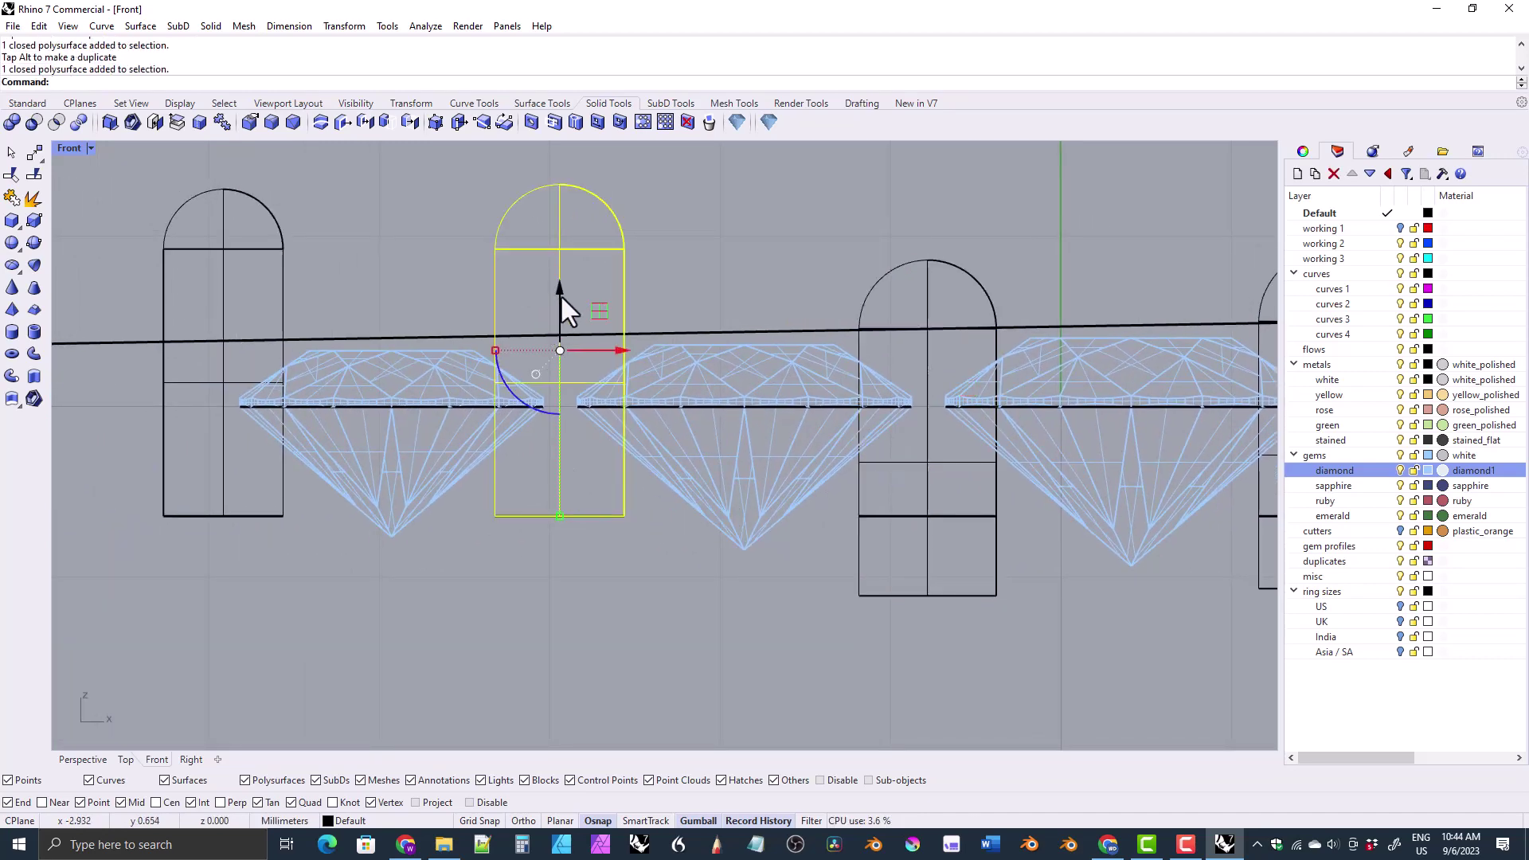
{"action": "left_click_drag", "start_coordinate": [561, 294], "coordinate": [568, 379]}
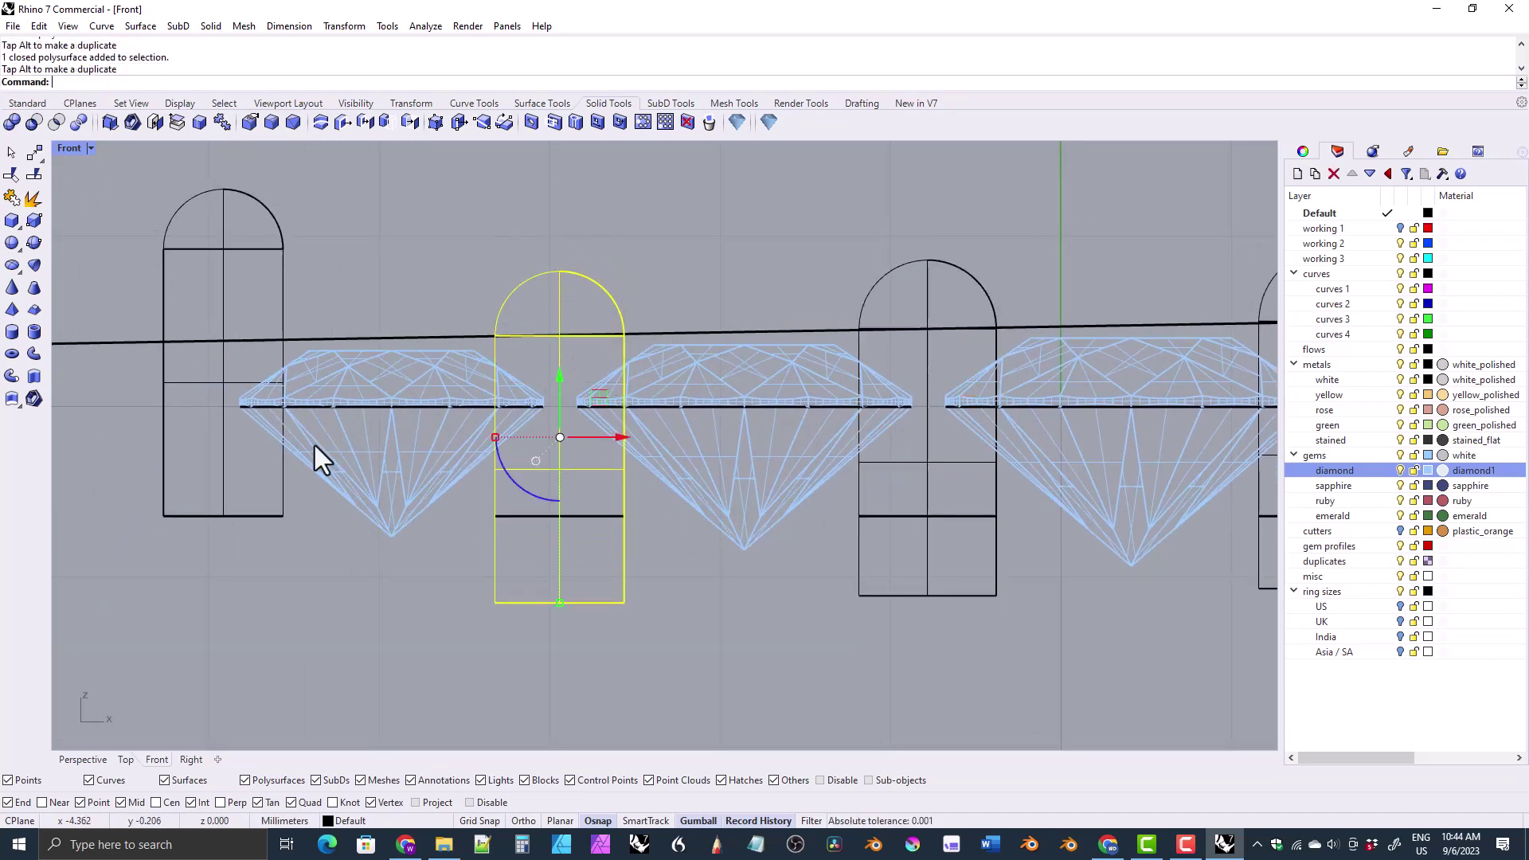
- Lower the end prong beside the smallest stone until its dome base meets the guide line
{"action": "left_click", "coordinate": [226, 485]}
{"action": "right_click_drag", "start_coordinate": [226, 485], "coordinate": [391, 492]}
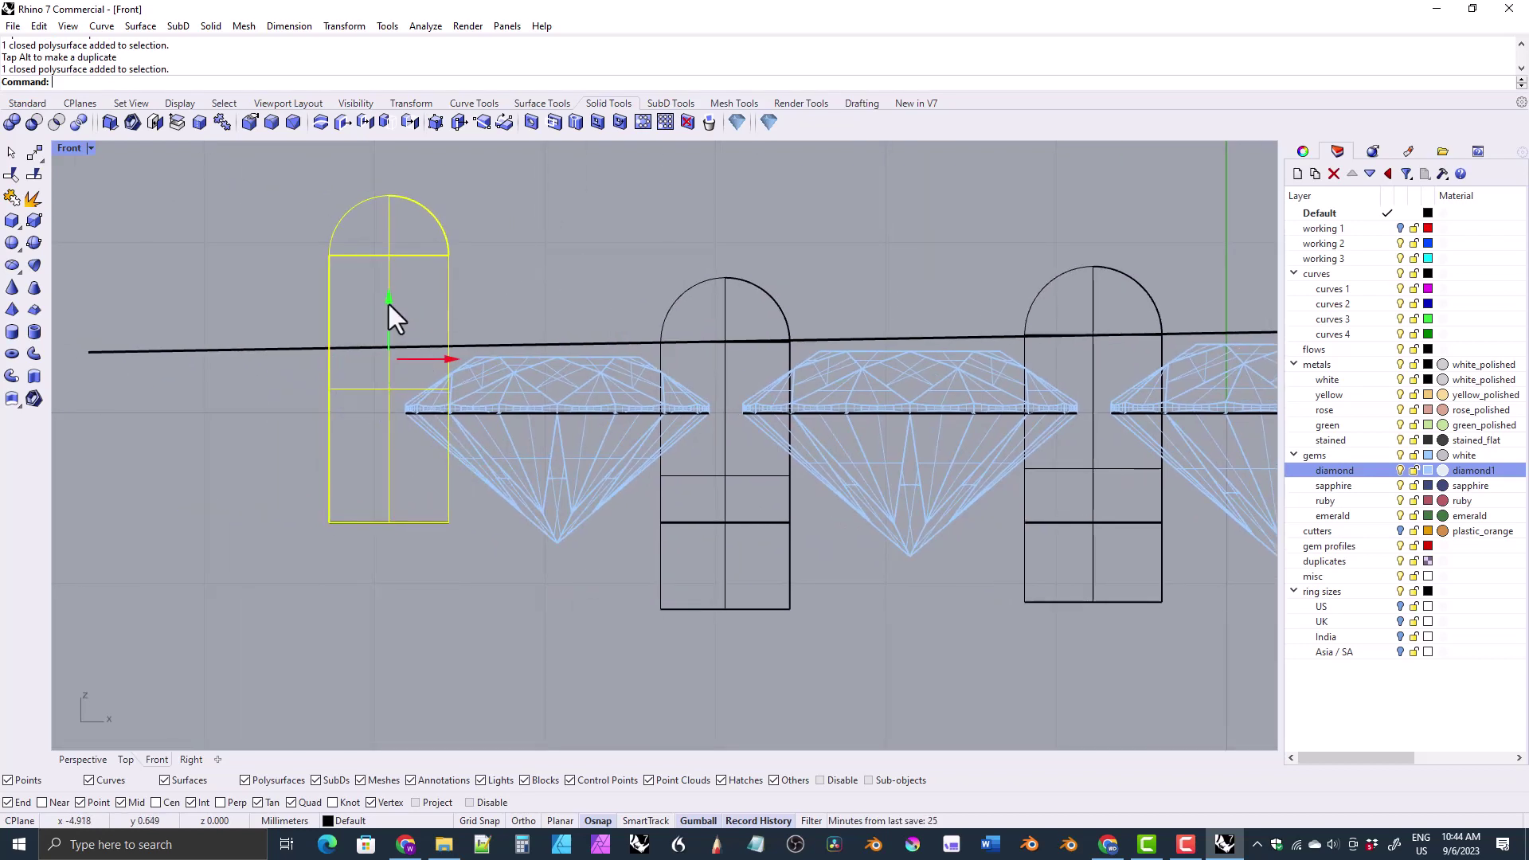
{"action": "left_click_drag", "start_coordinate": [389, 304], "coordinate": [413, 394]}
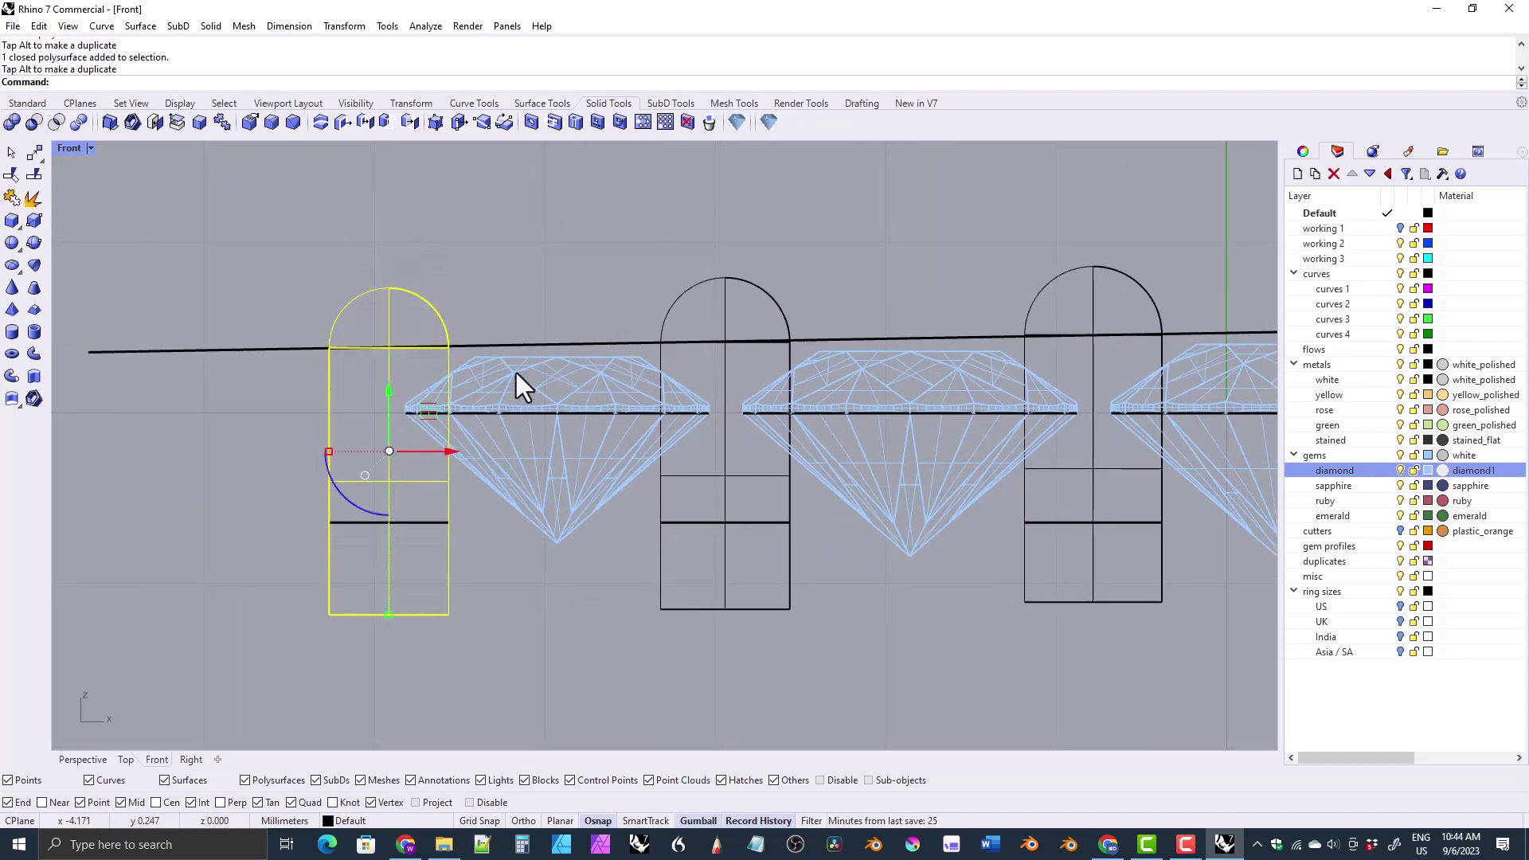
- Delete the sloped guide line above the stones
{"action": "scroll", "coordinate": [516, 372], "scroll_direction": "down", "scroll_amount": 5}
{"action": "left_click", "coordinate": [211, 357]}
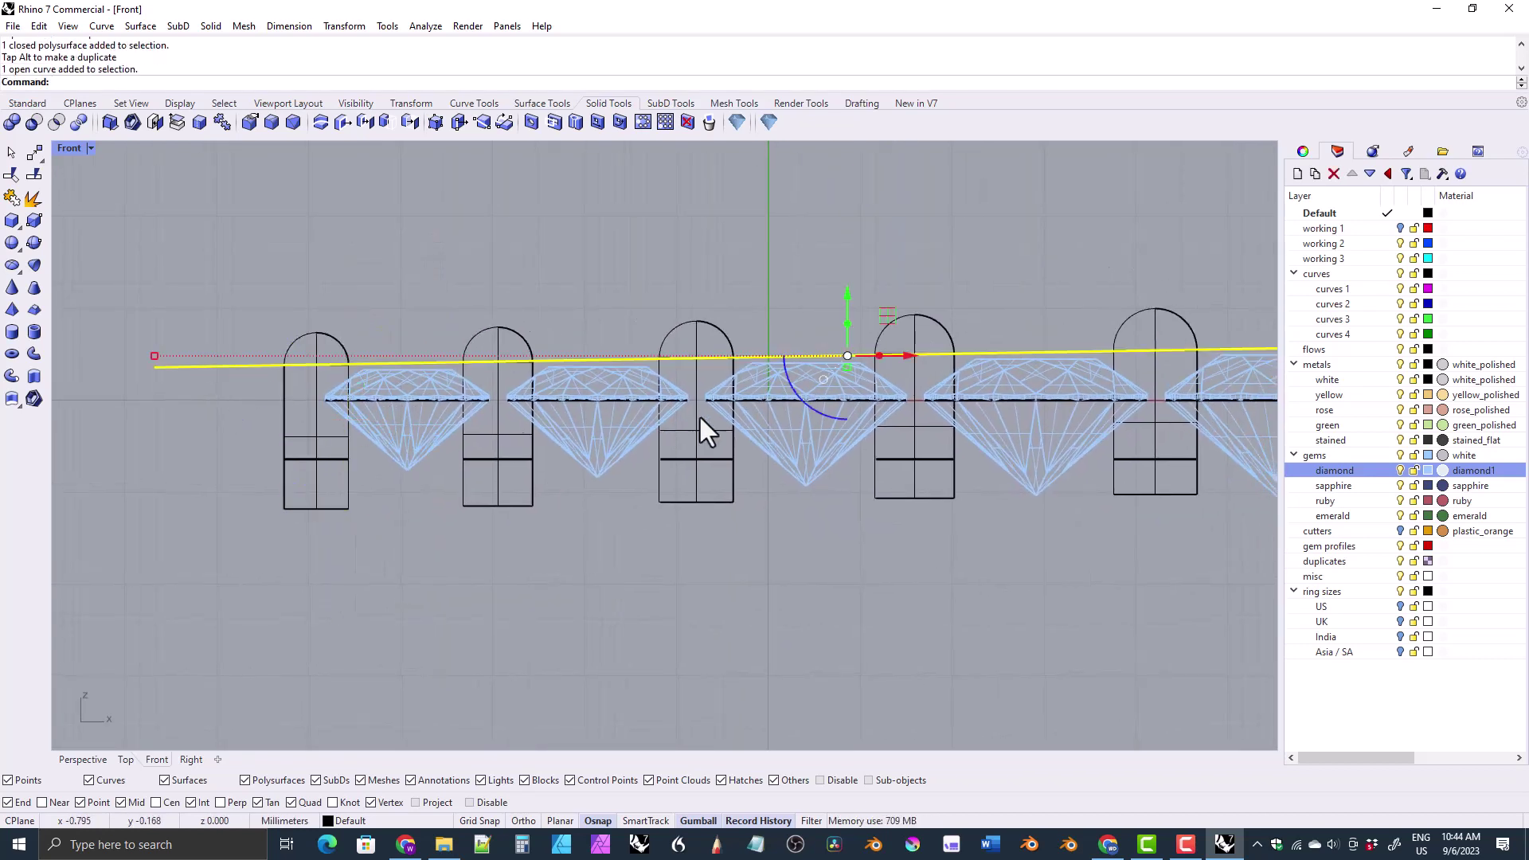
{"action": "scroll", "coordinate": [781, 438], "scroll_direction": "down", "scroll_amount": 3}
{"action": "right_click_drag", "start_coordinate": [780, 438], "coordinate": [479, 428]}
{"action": "key", "text": "Delete"}
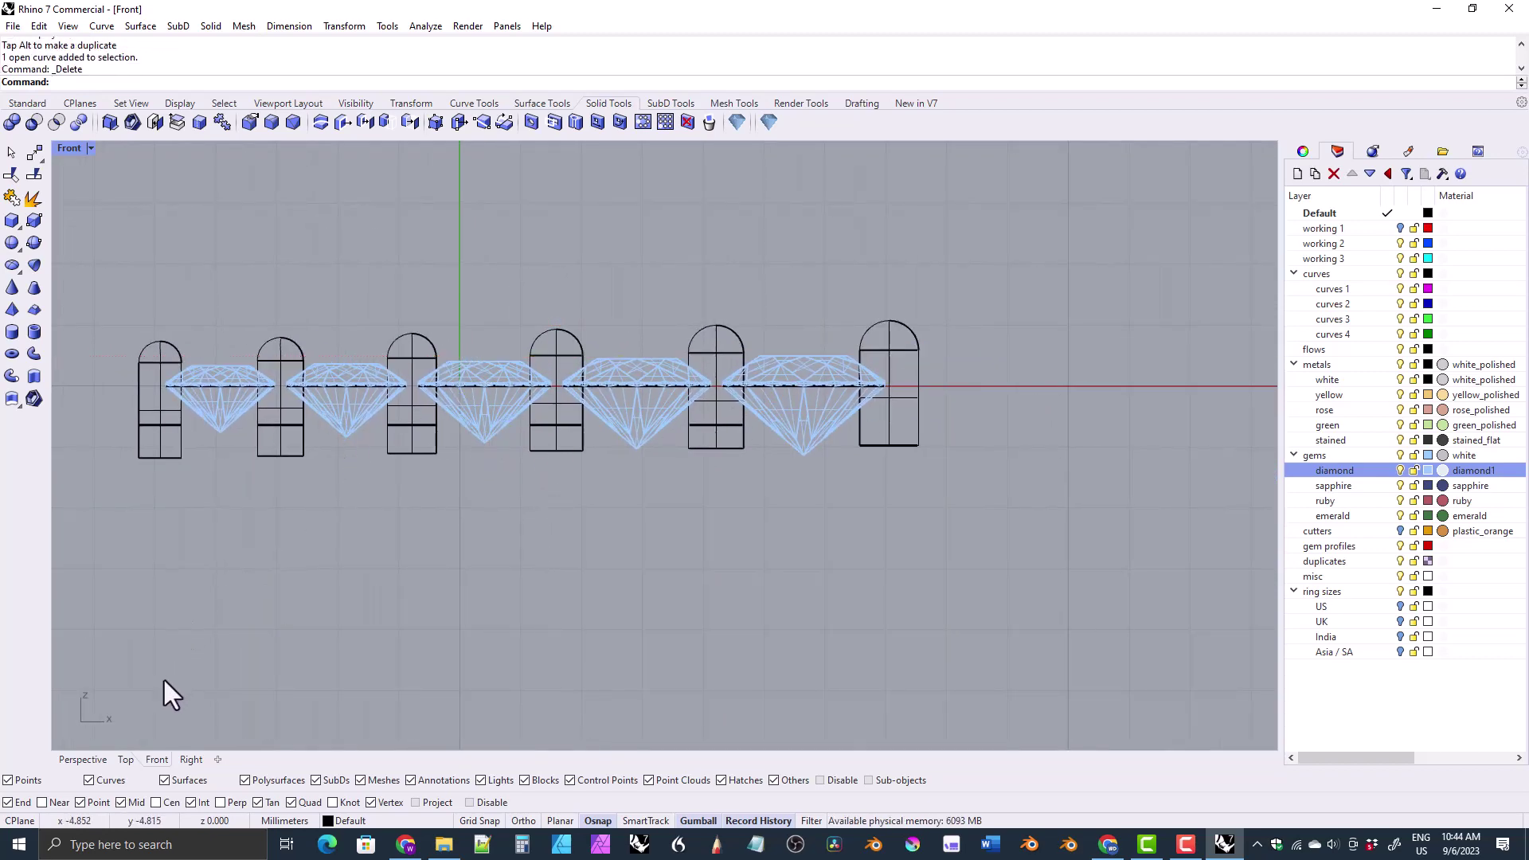
- Group the six round-topped prongs in the Perspective view
{"action": "left_click", "coordinate": [83, 759]}
{"action": "right_click_drag", "start_coordinate": [312, 632], "coordinate": [558, 462]}
{"action": "left_click", "coordinate": [796, 482]}
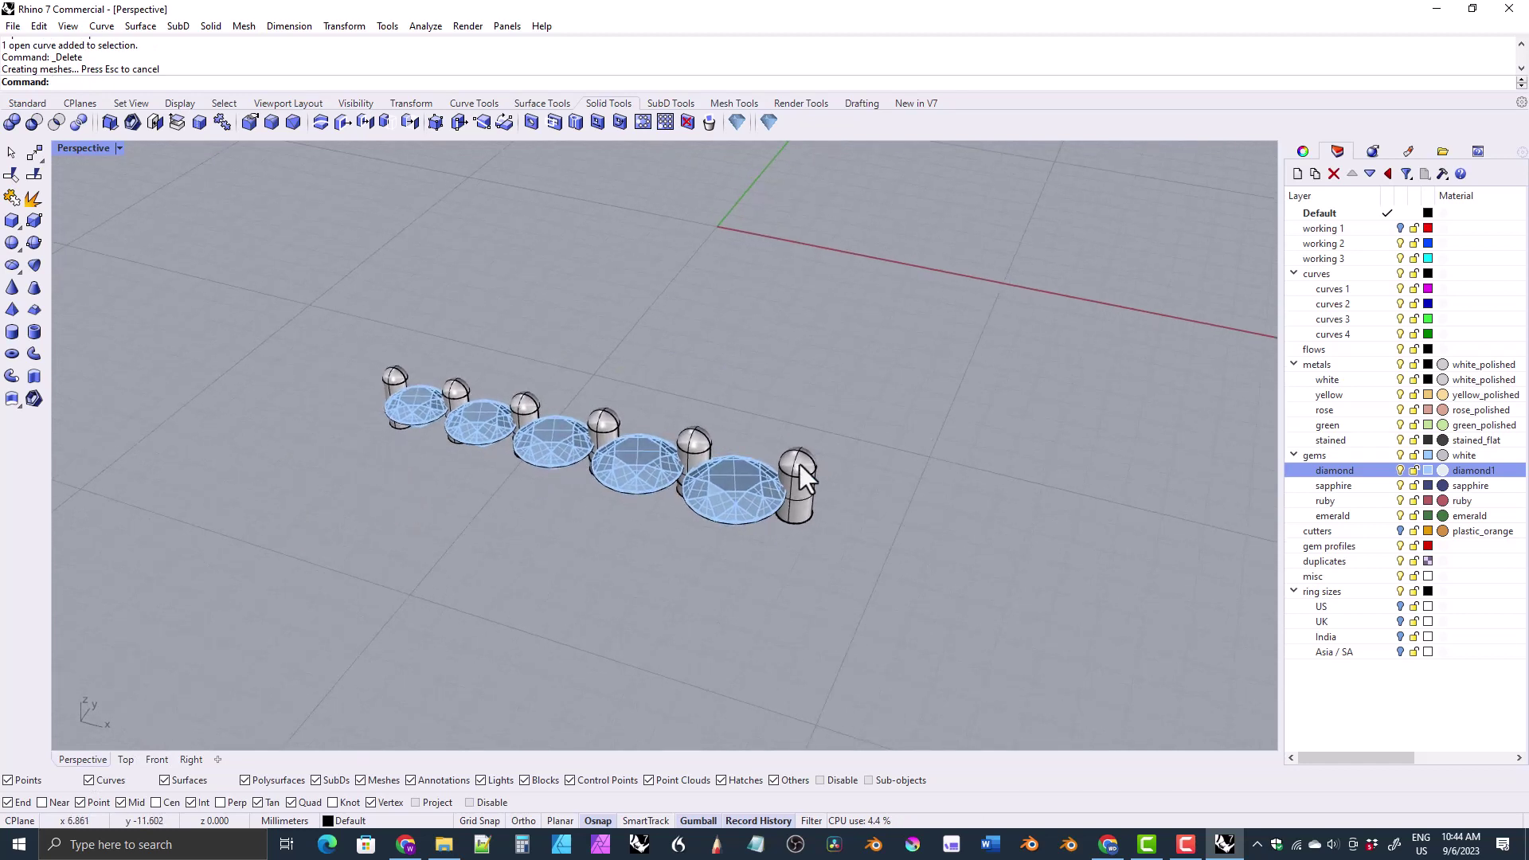
{"action": "left_click", "coordinate": [701, 445], "text": "shift"}
{"action": "left_click", "coordinate": [605, 422], "text": "shift"}
{"action": "left_click", "coordinate": [527, 406], "text": "shift"}
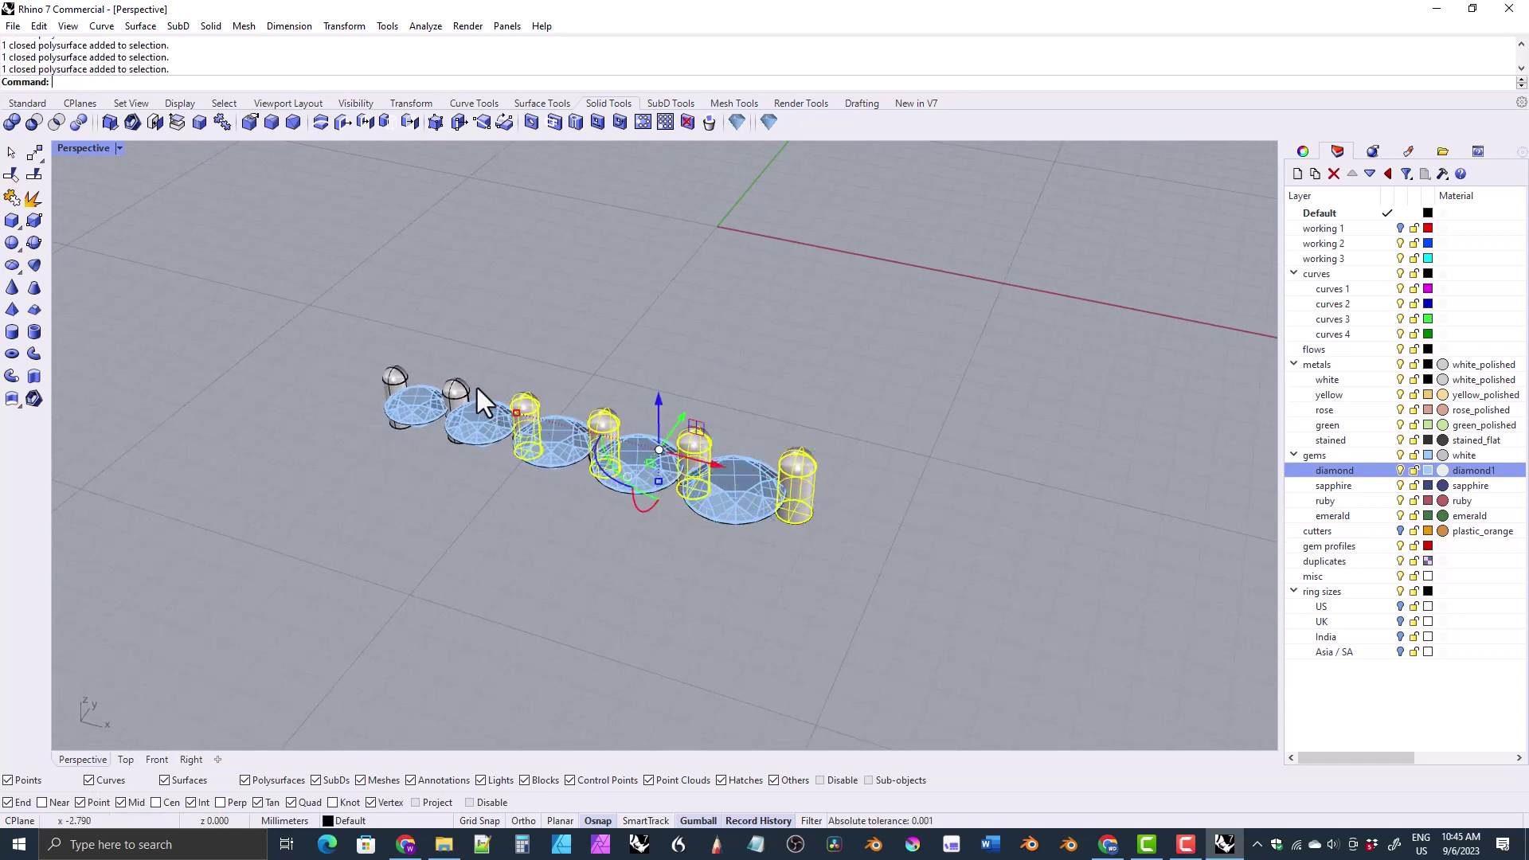
{"action": "left_click", "coordinate": [457, 392], "text": "shift"}
{"action": "left_click", "coordinate": [399, 374], "text": "shift"}
{"action": "key", "text": "ctrl+g"}
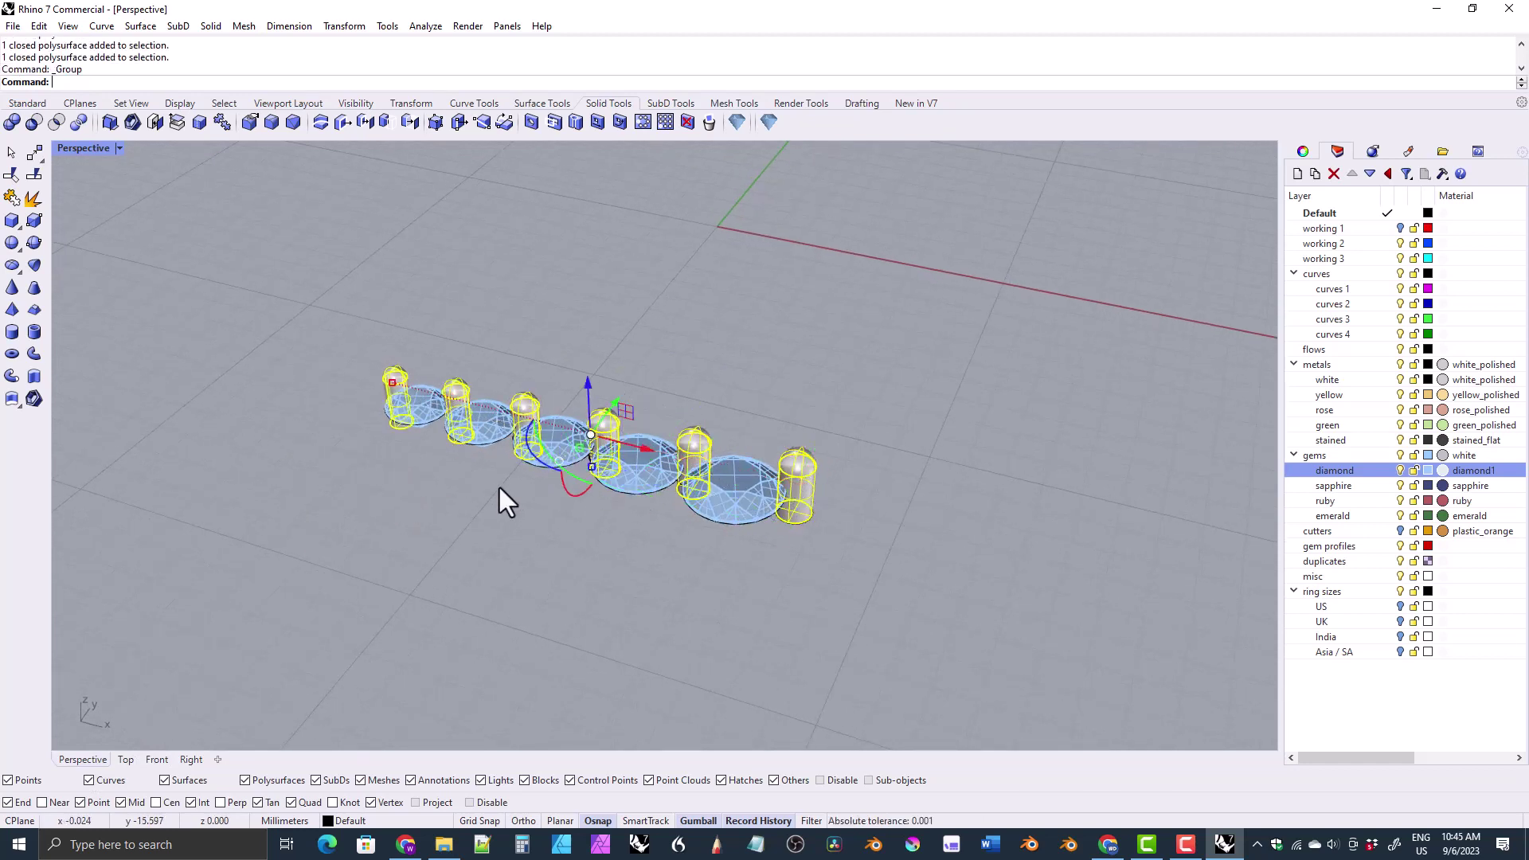
- Show the working 1 layer and mirror a copy of the prong group across the row's red centre line in the Top view
{"action": "left_click", "coordinate": [126, 759]}
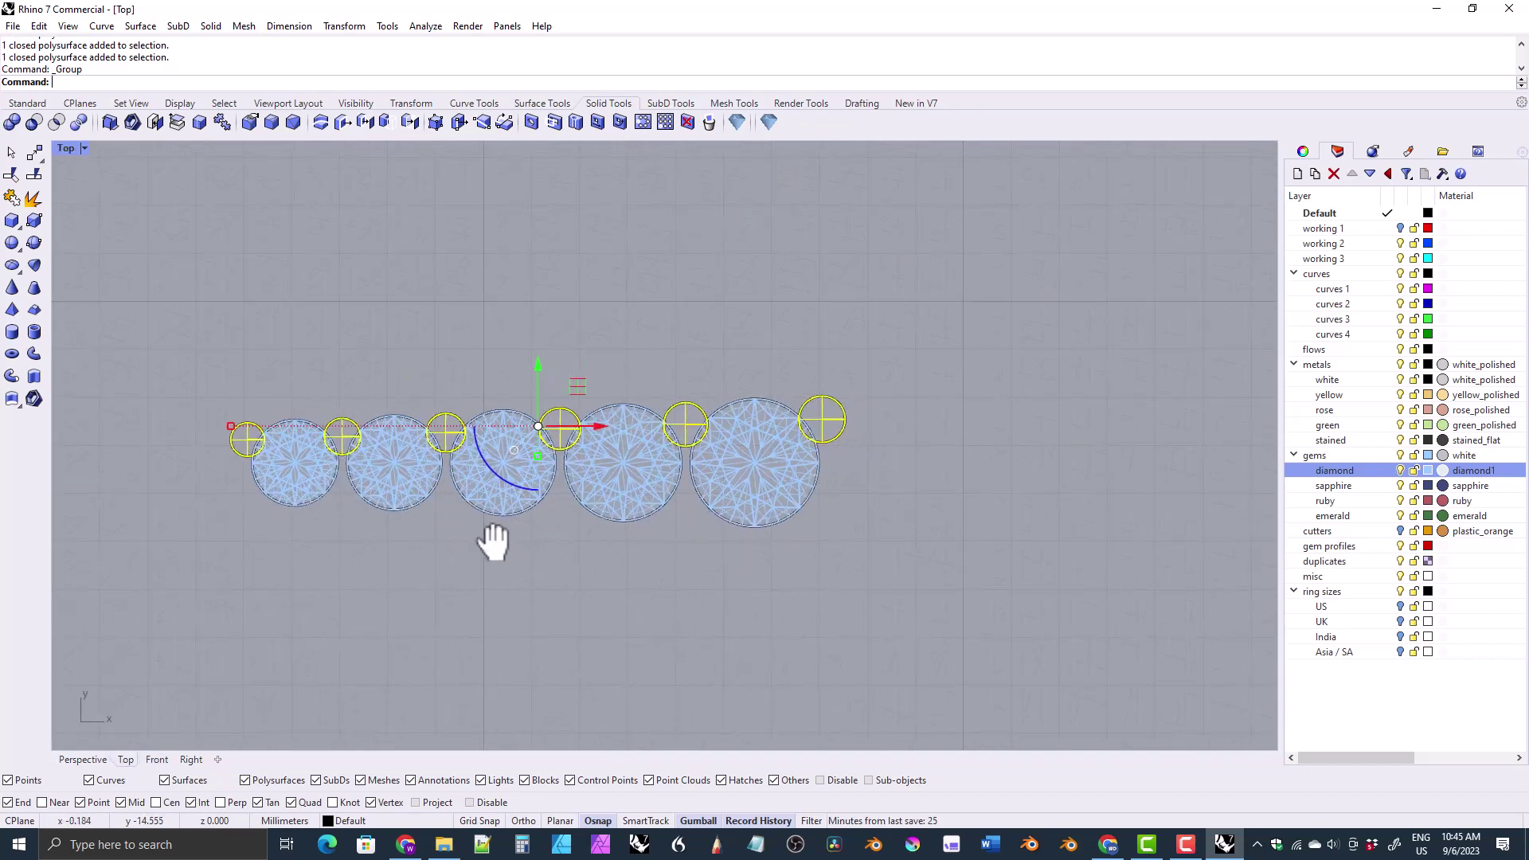
{"action": "left_click", "coordinate": [1398, 228]}
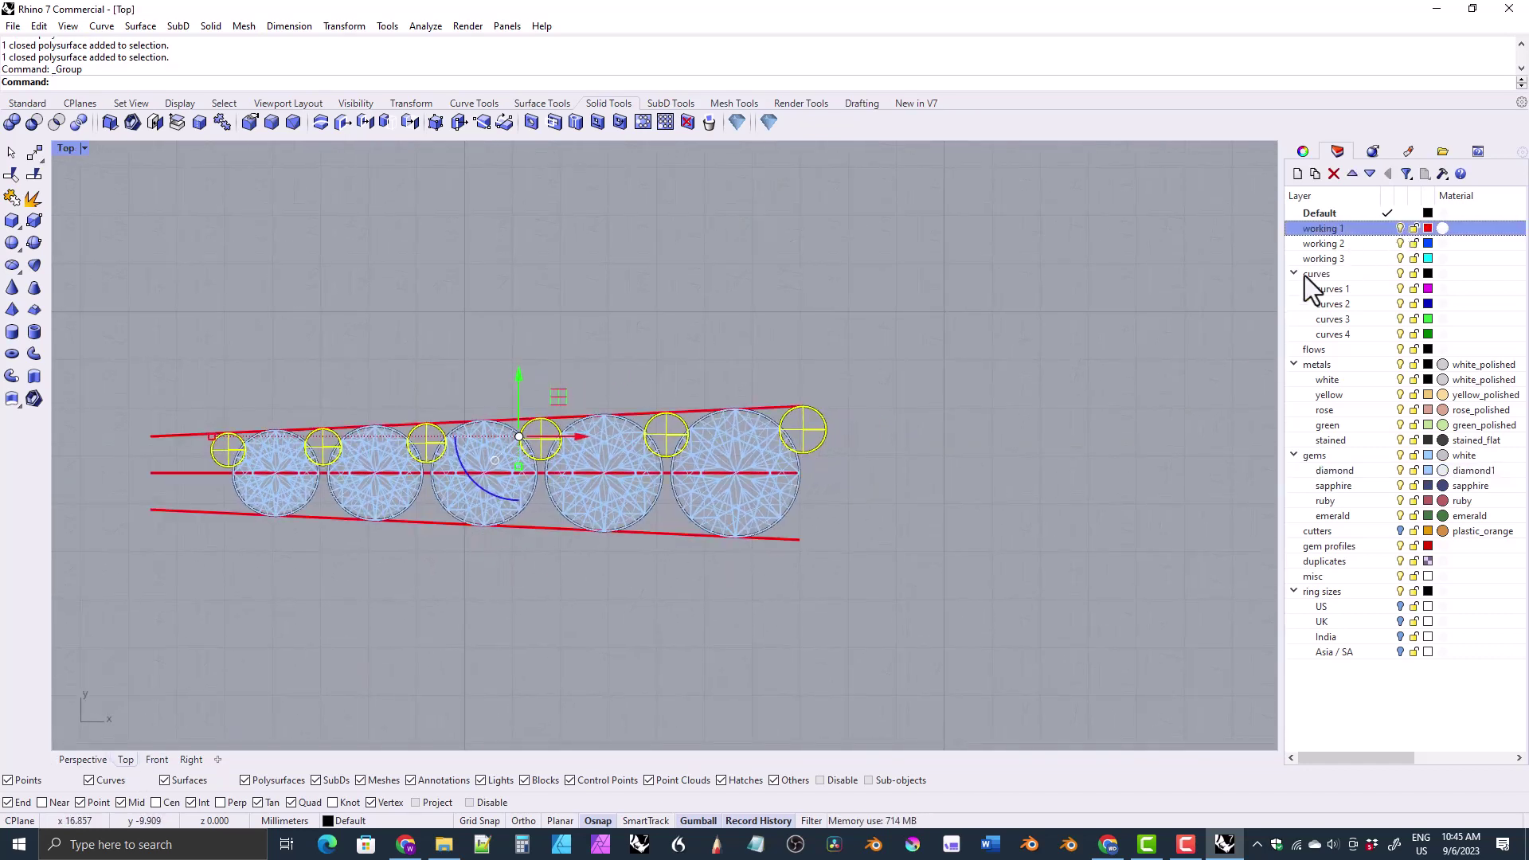
{"action": "left_click", "coordinate": [402, 104]}
{"action": "left_click", "coordinate": [147, 123]}
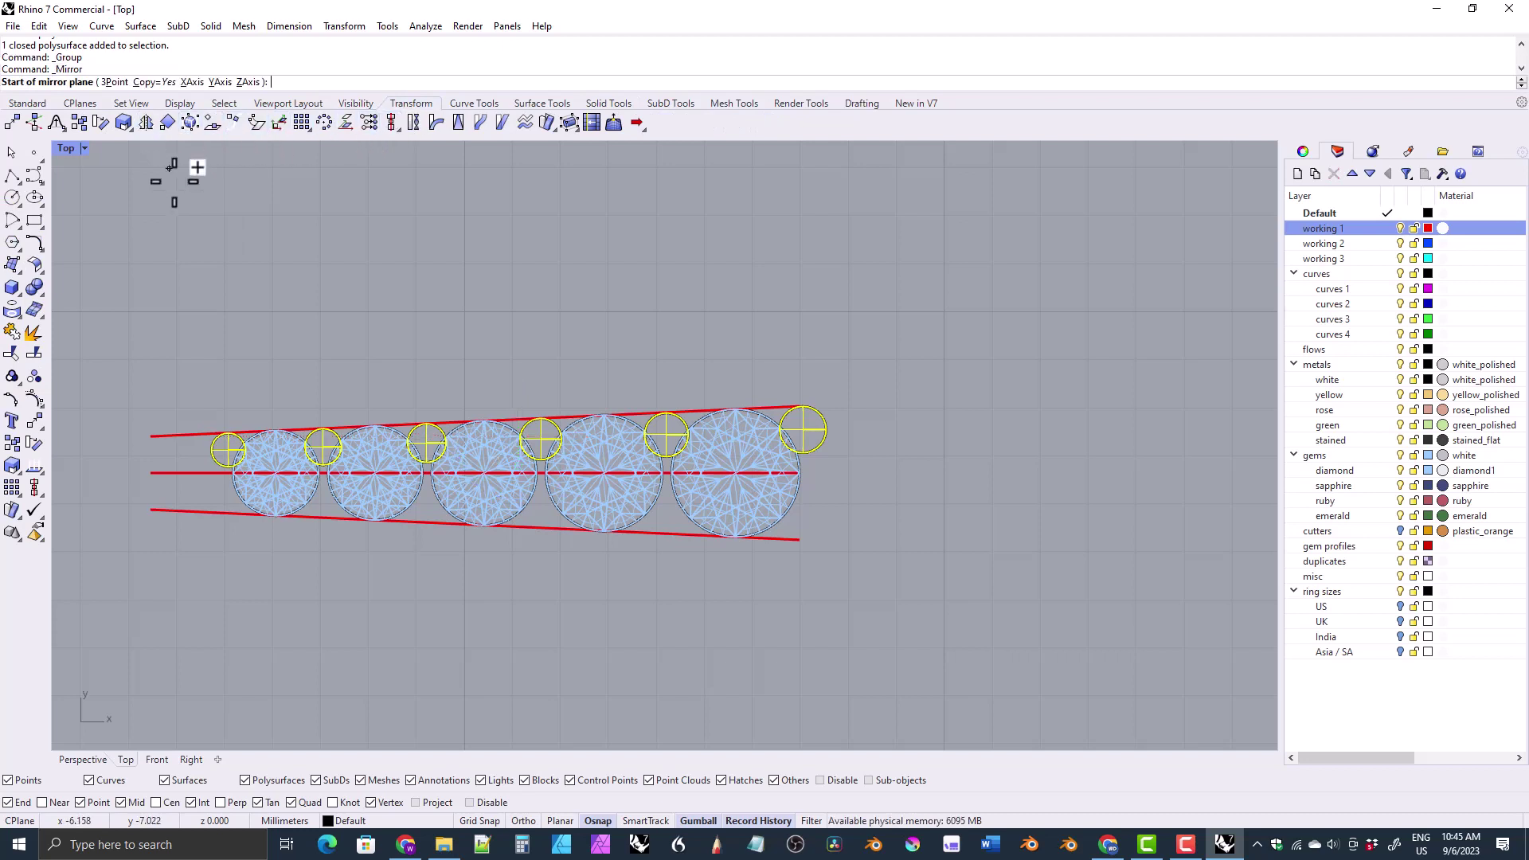
{"action": "left_click", "coordinate": [150, 473]}
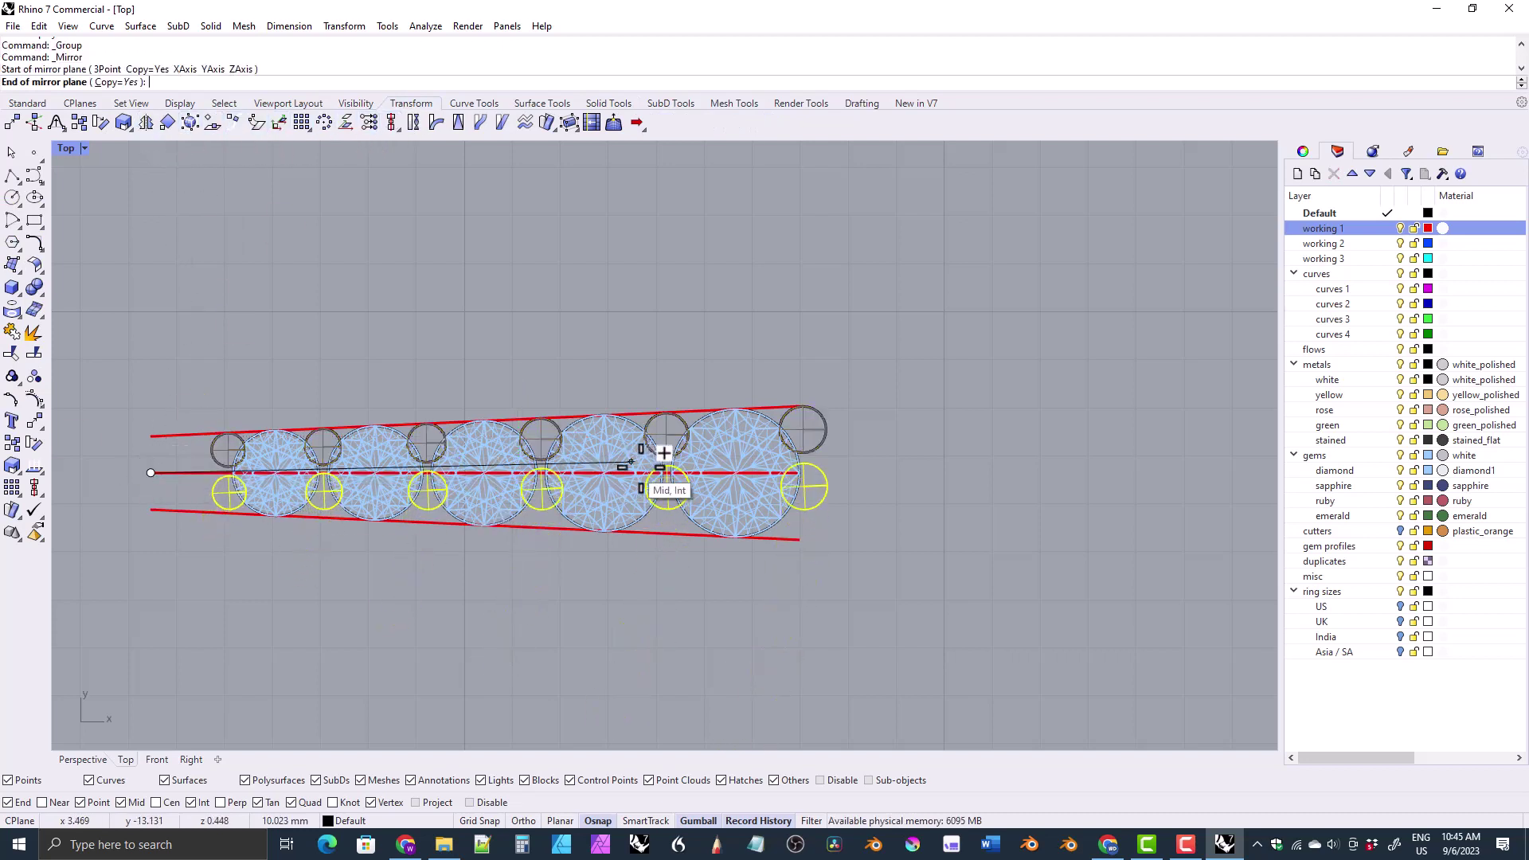
{"action": "key", "text": "shift"}
{"action": "left_click", "coordinate": [924, 472], "text": "shift"}
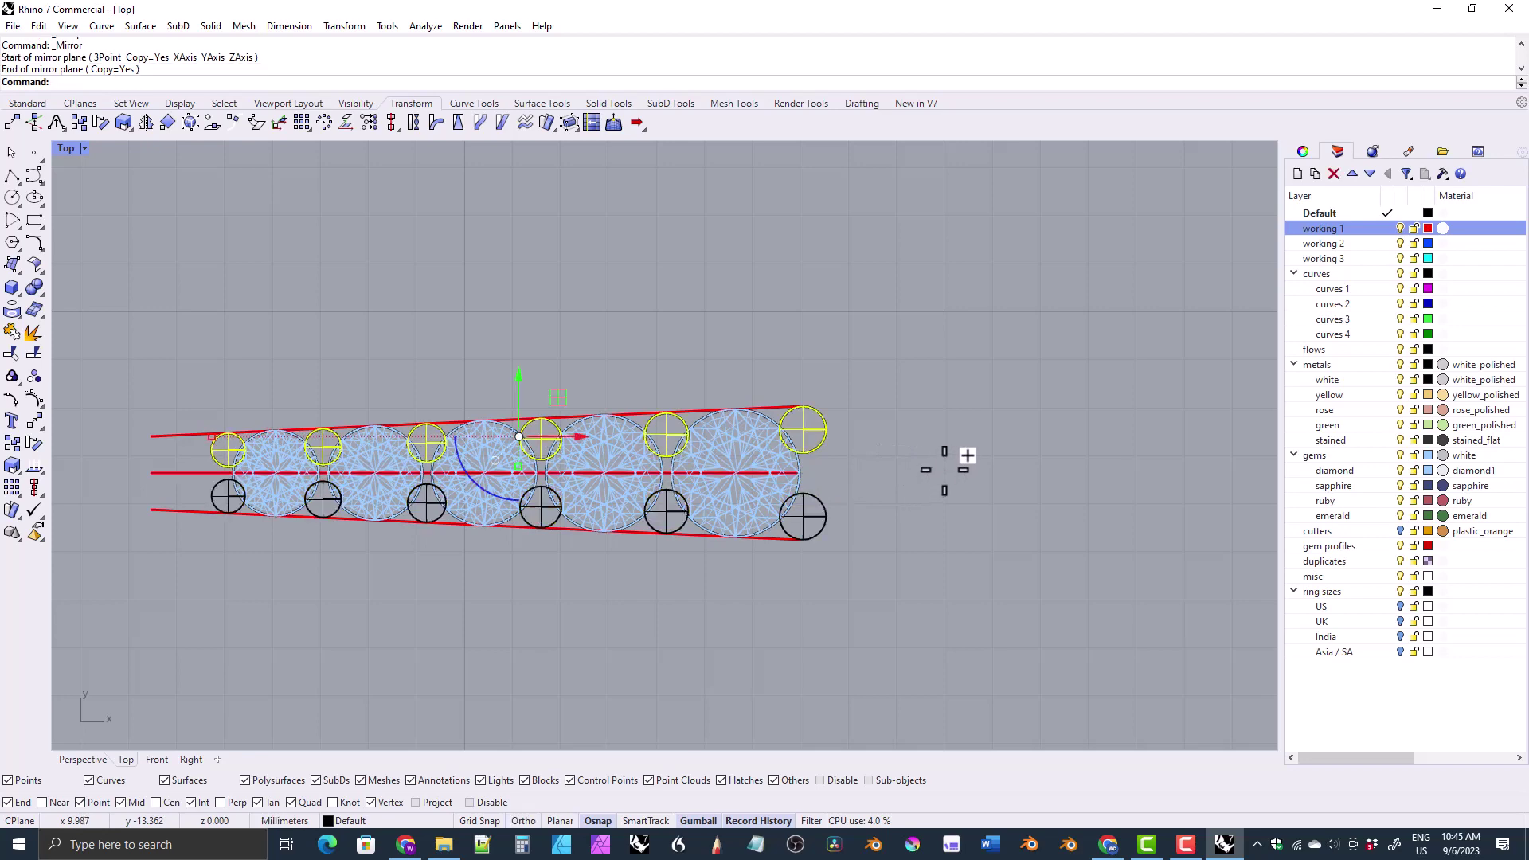
{"action": "key", "text": "Escape"}
- Ungroup both prong sets and regroup all twelve prongs as a single group
{"action": "left_click", "coordinate": [83, 759]}
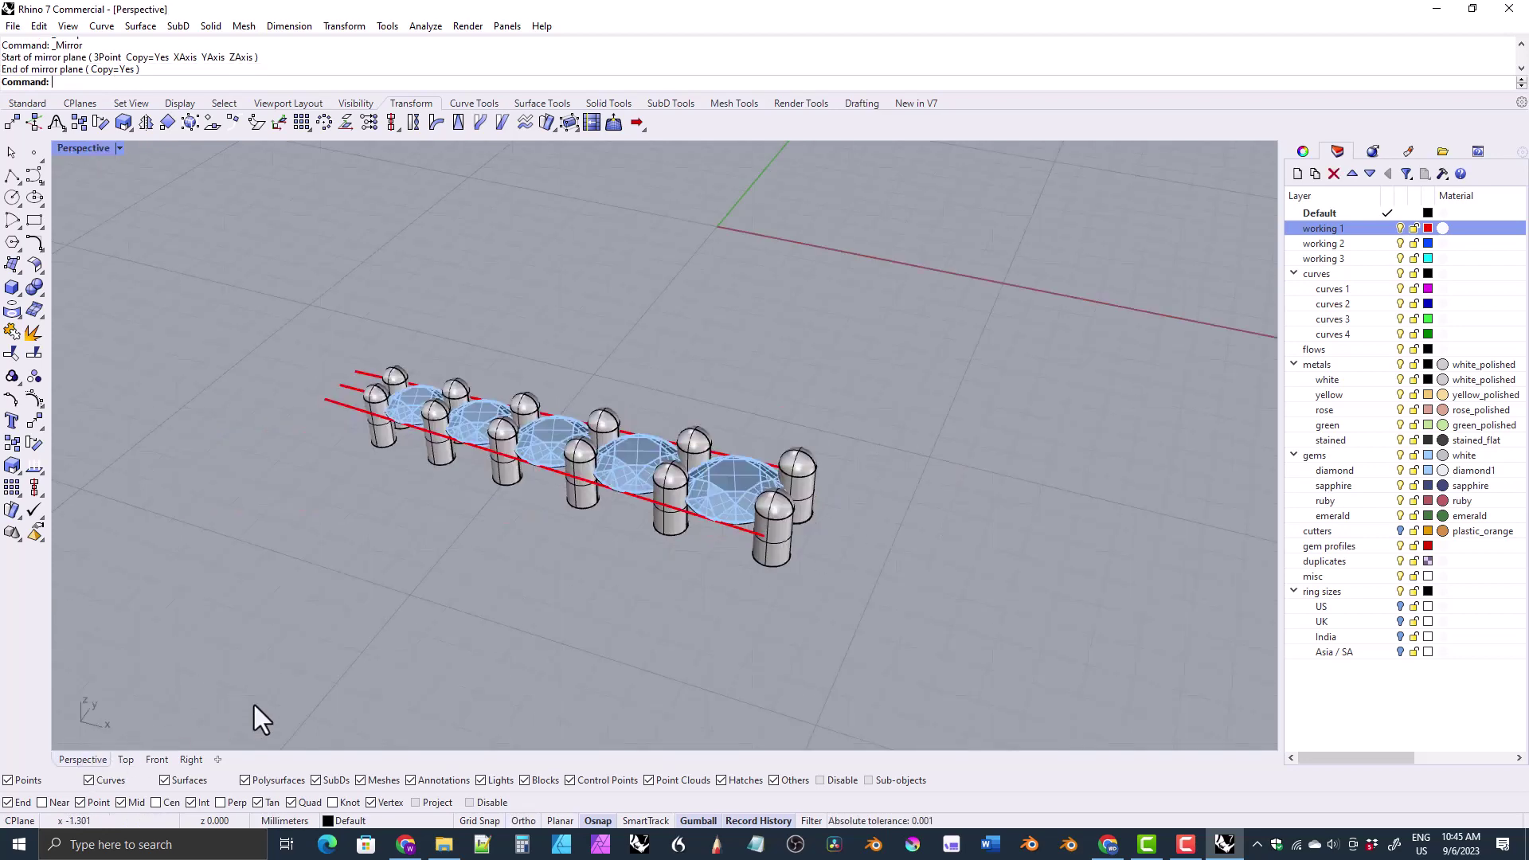
{"action": "right_click_drag", "start_coordinate": [256, 717], "coordinate": [637, 518]}
{"action": "left_click", "coordinate": [632, 503]}
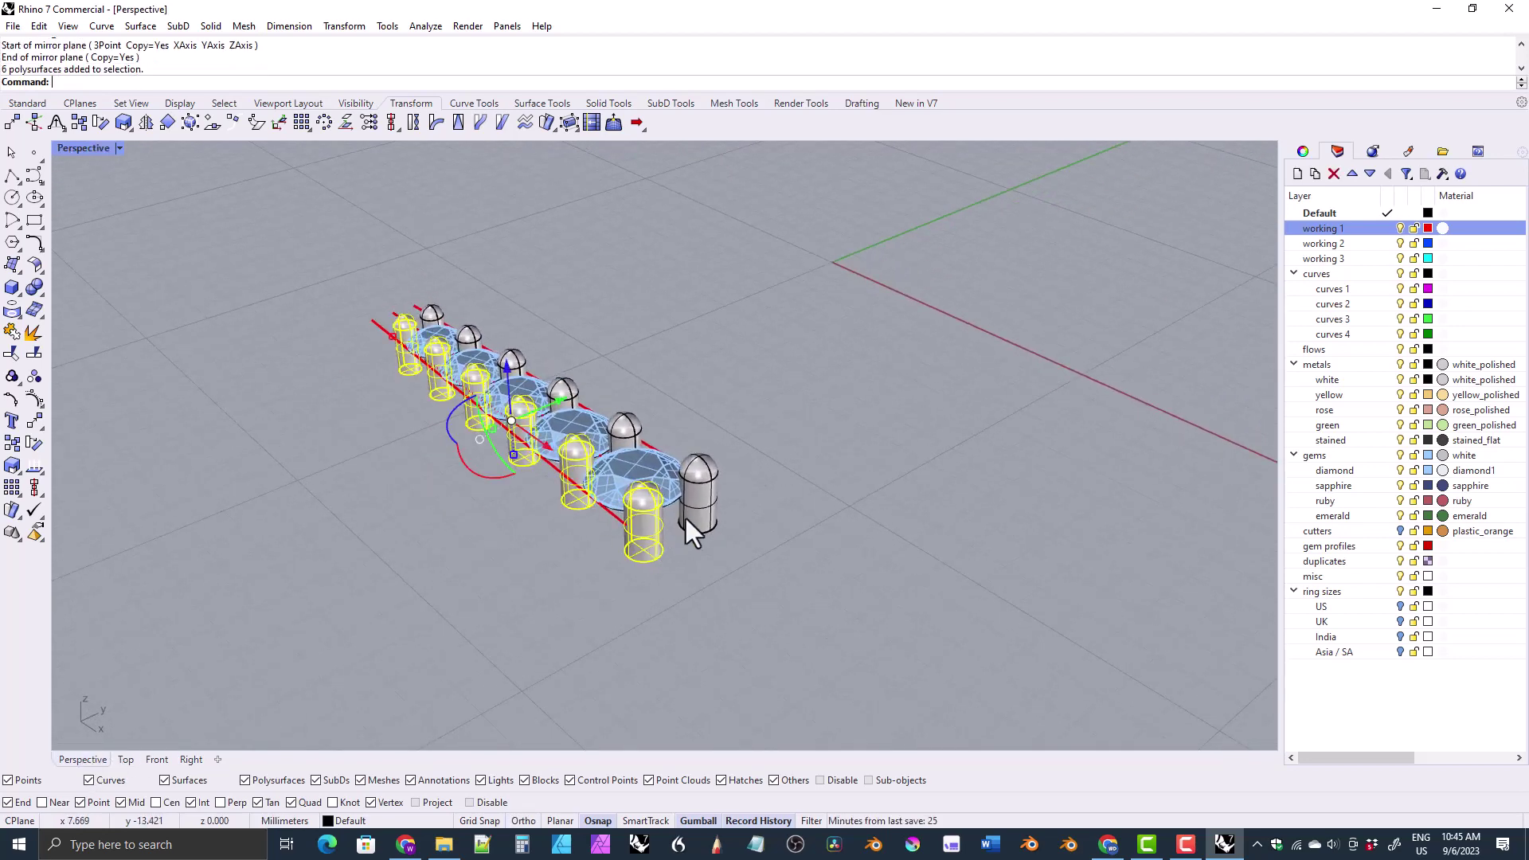
{"action": "left_click", "coordinate": [696, 518], "text": "shift"}
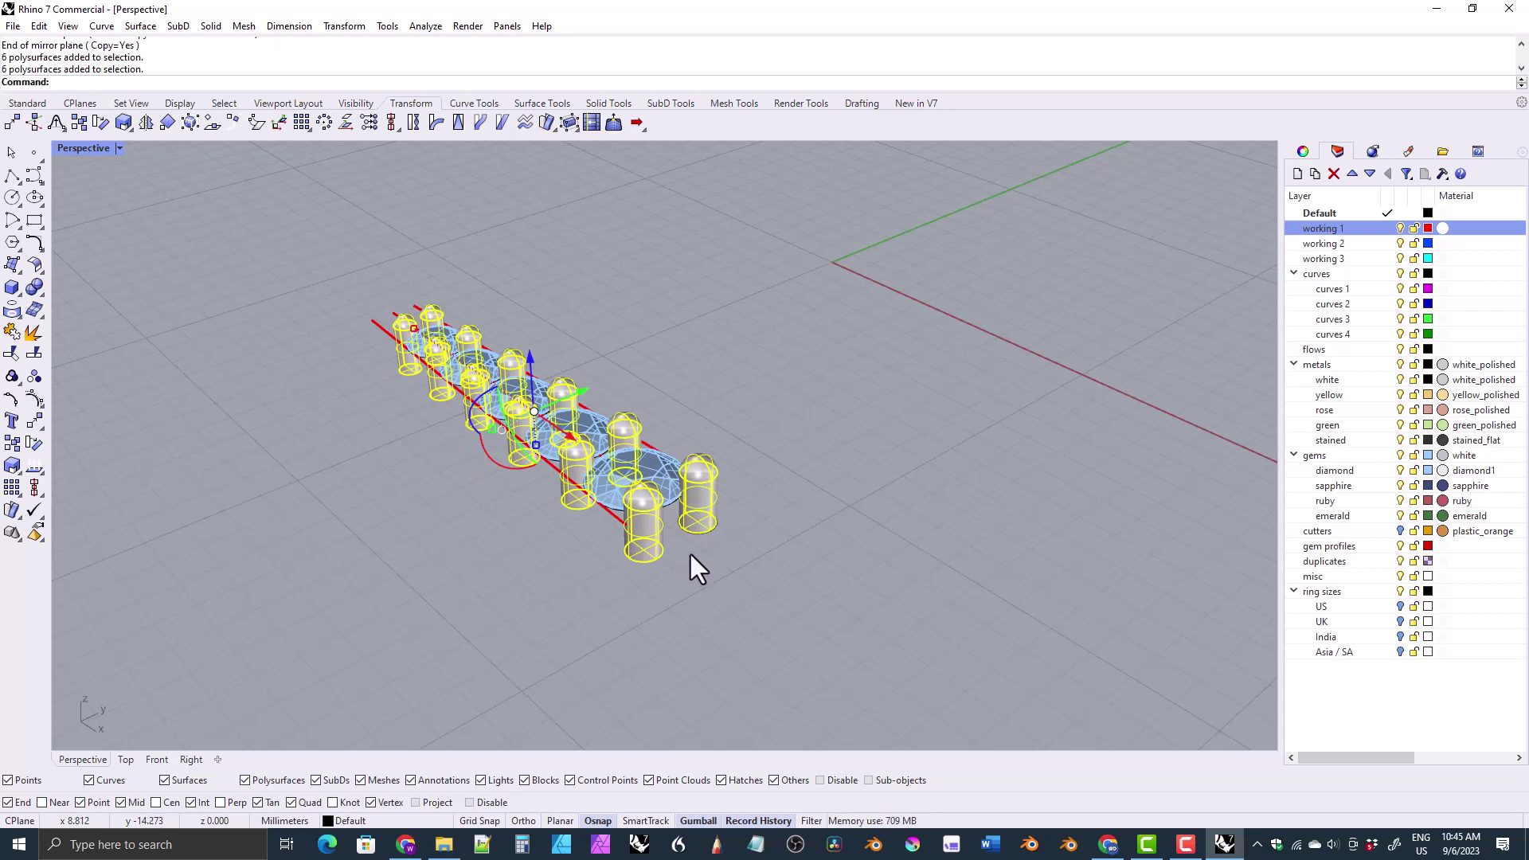
{"action": "key", "text": "ctrl+shift+g"}
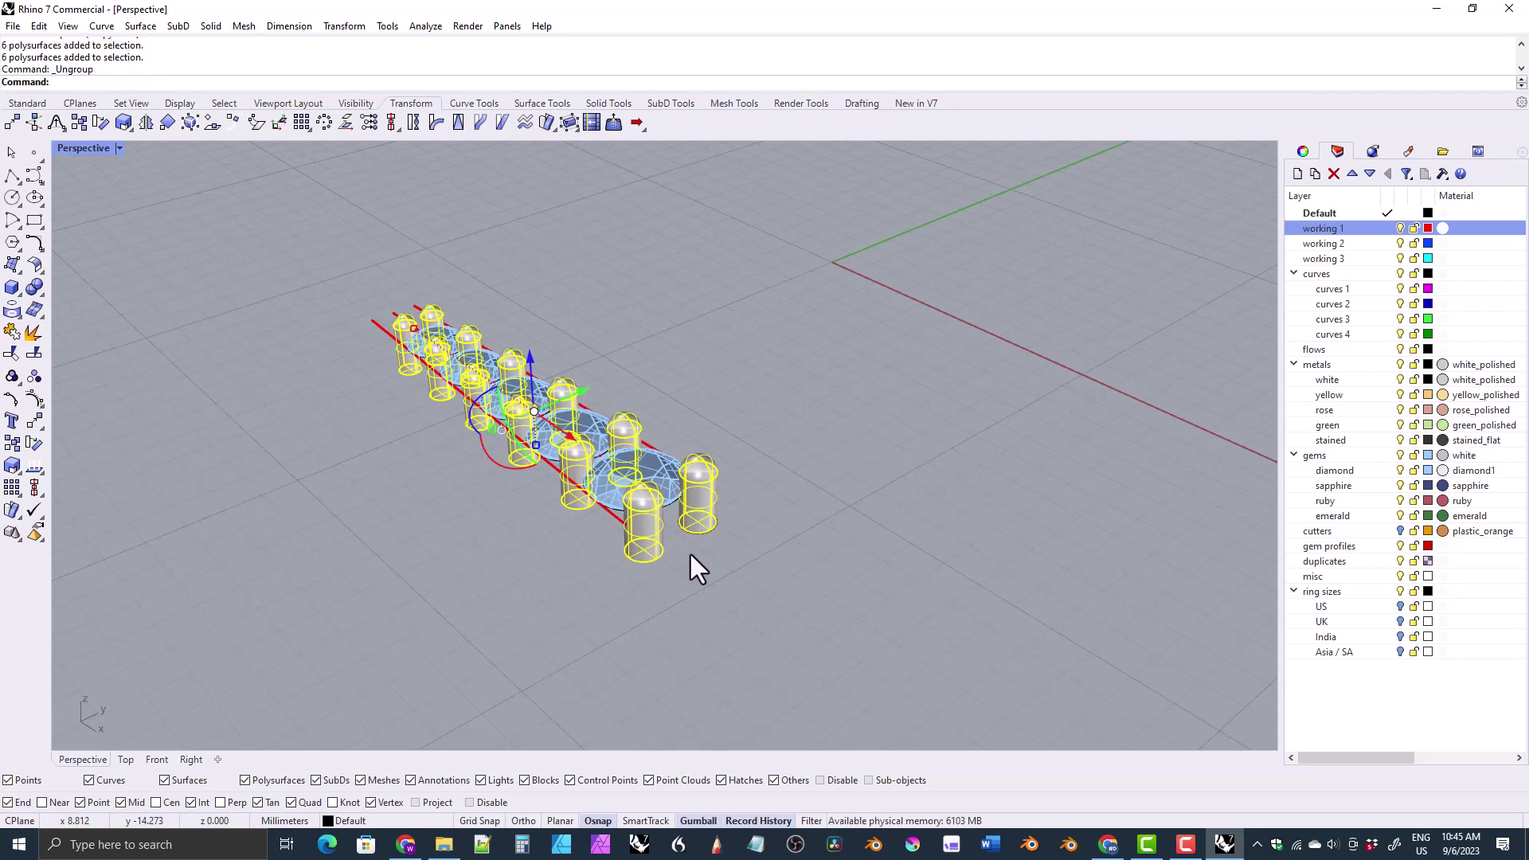
{"action": "key", "text": "ctrl+g"}
{"action": "left_click", "coordinate": [471, 614]}
{"action": "left_click", "coordinate": [638, 553]}
{"action": "right_click_drag", "start_coordinate": [638, 552], "coordinate": [665, 524]}
{"action": "key", "text": "Escape"}
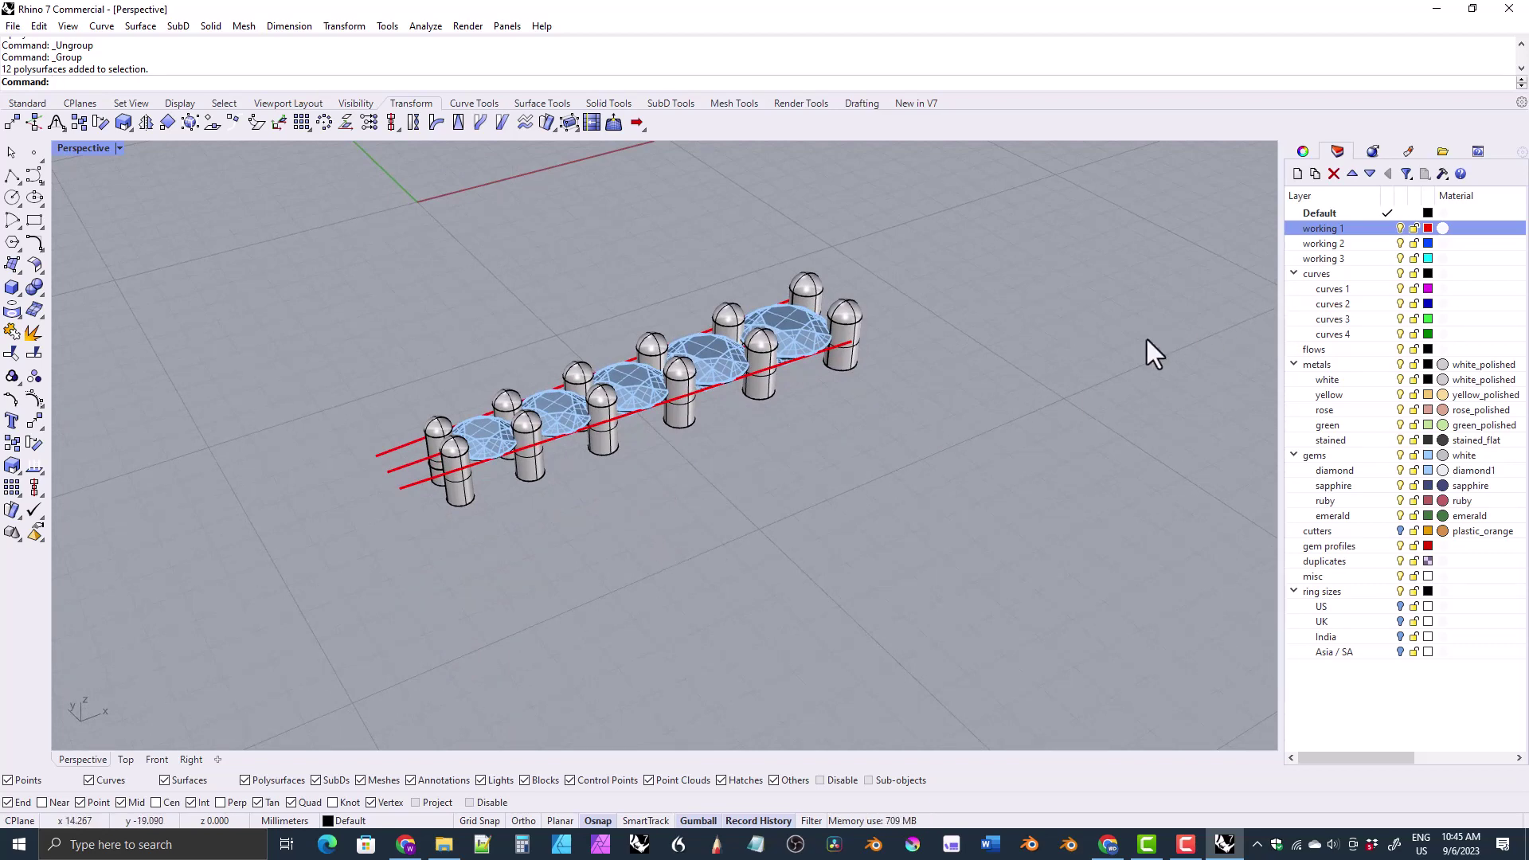
- Turn on the cutters layer and inspect the cutters against the stones and prongs from several angles
{"action": "mouse_move", "coordinate": [666, 490]}
{"action": "right_mouse_down"}
{"action": "mouse_move", "coordinate": [566, 552]}
{"action": "mouse_move", "coordinate": [566, 600]}
{"action": "mouse_move", "coordinate": [629, 627]}
{"action": "mouse_move", "coordinate": [724, 496]}
{"action": "mouse_move", "coordinate": [709, 447]}
{"action": "mouse_move", "coordinate": [744, 465]}
{"action": "mouse_move", "coordinate": [643, 499]}
{"action": "right_mouse_up"}
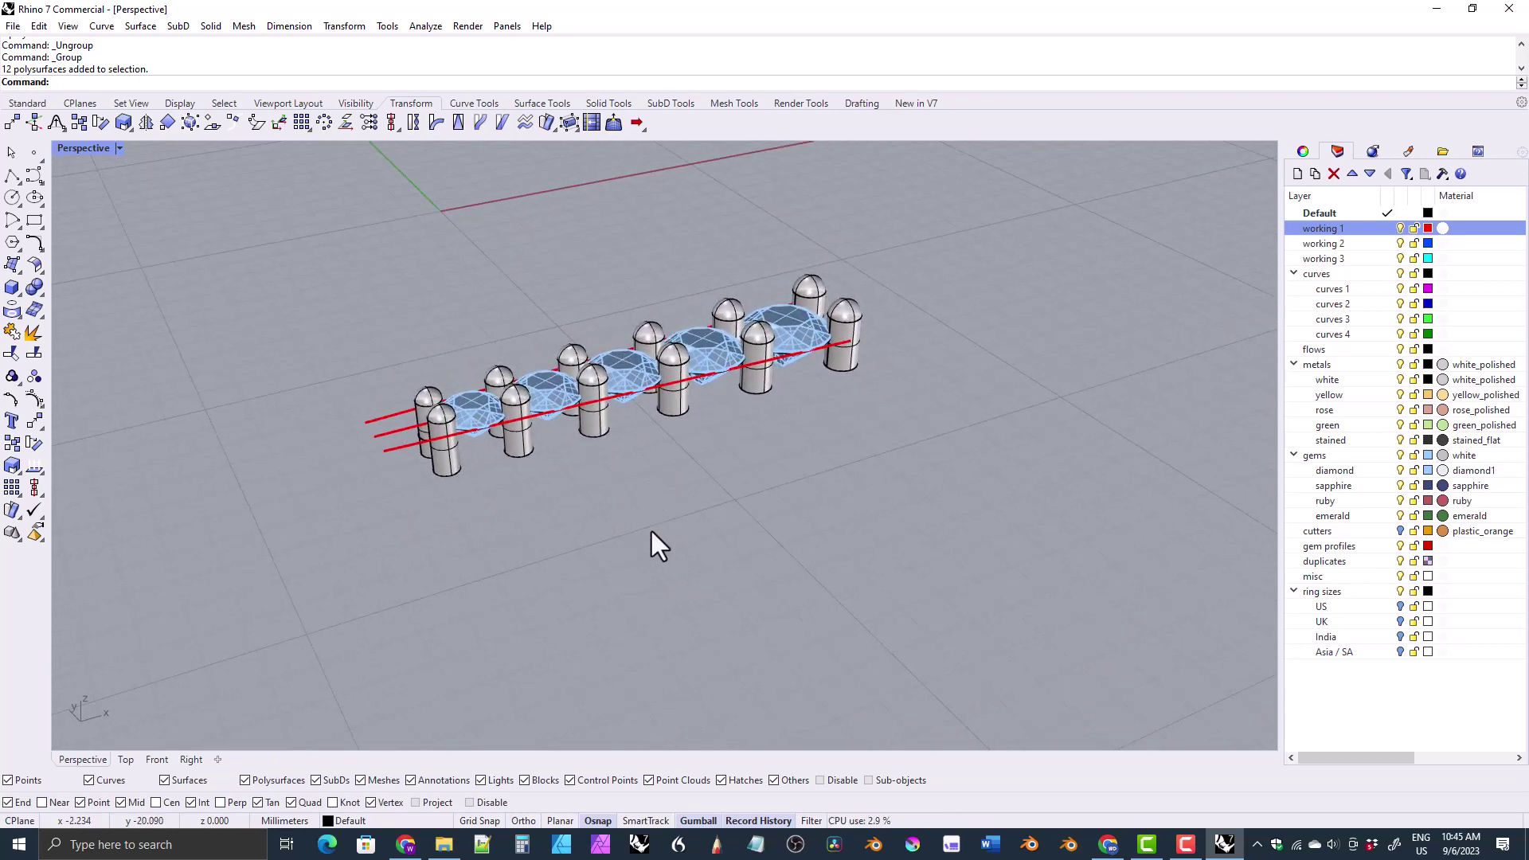
{"action": "mouse_move", "coordinate": [634, 488]}
{"action": "right_mouse_down"}
{"action": "mouse_move", "coordinate": [696, 470]}
{"action": "mouse_move", "coordinate": [351, 398]}
{"action": "mouse_move", "coordinate": [573, 430]}
{"action": "mouse_move", "coordinate": [703, 478]}
{"action": "mouse_move", "coordinate": [653, 481]}
{"action": "mouse_move", "coordinate": [646, 500]}
{"action": "right_mouse_up"}
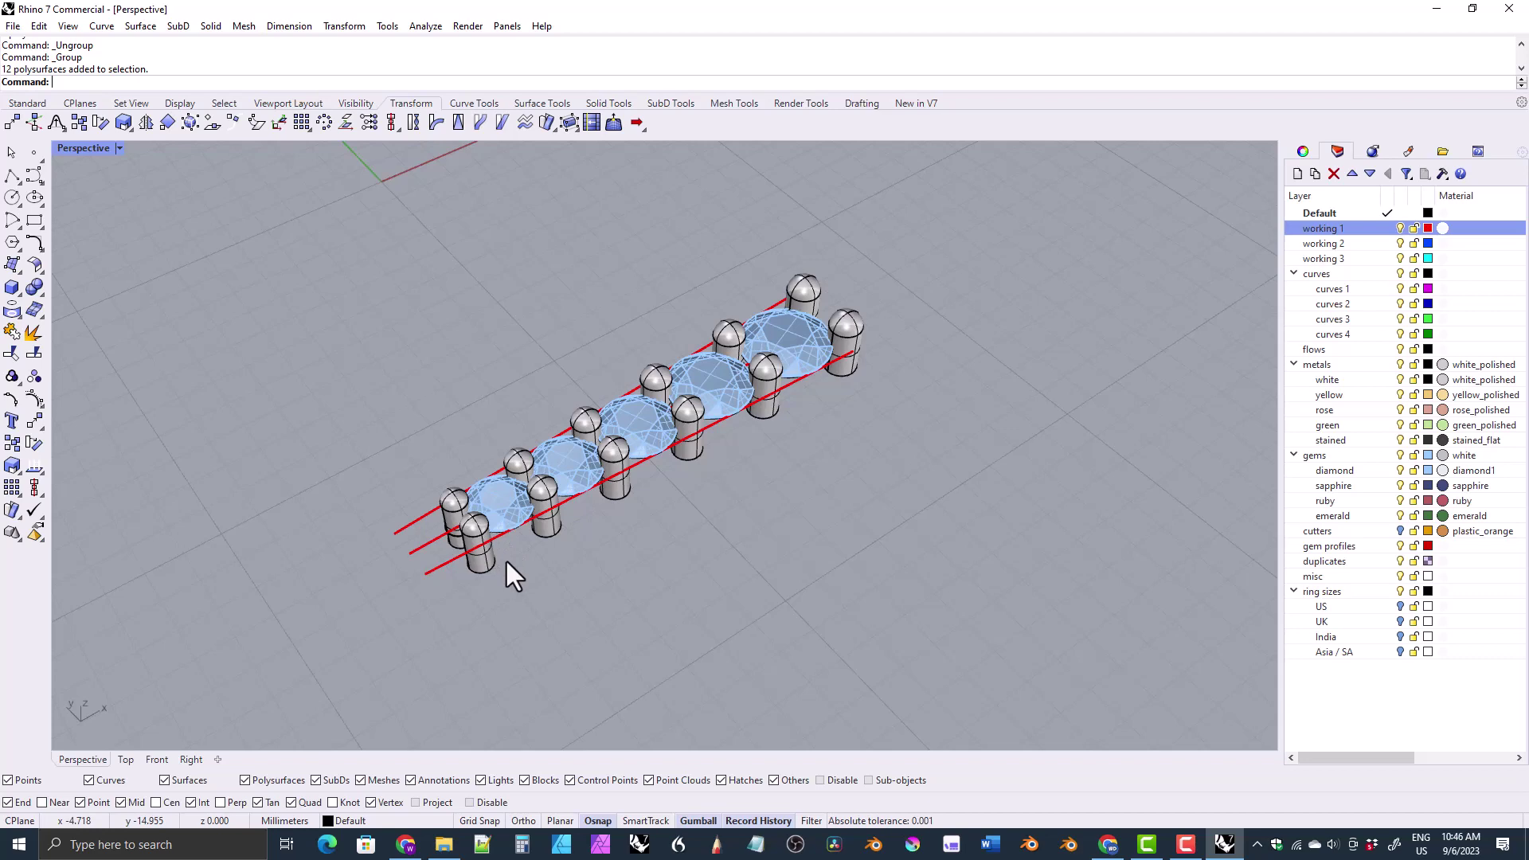
{"action": "left_click", "coordinate": [1400, 531]}
{"action": "right_click_drag", "start_coordinate": [921, 529], "coordinate": [744, 289]}
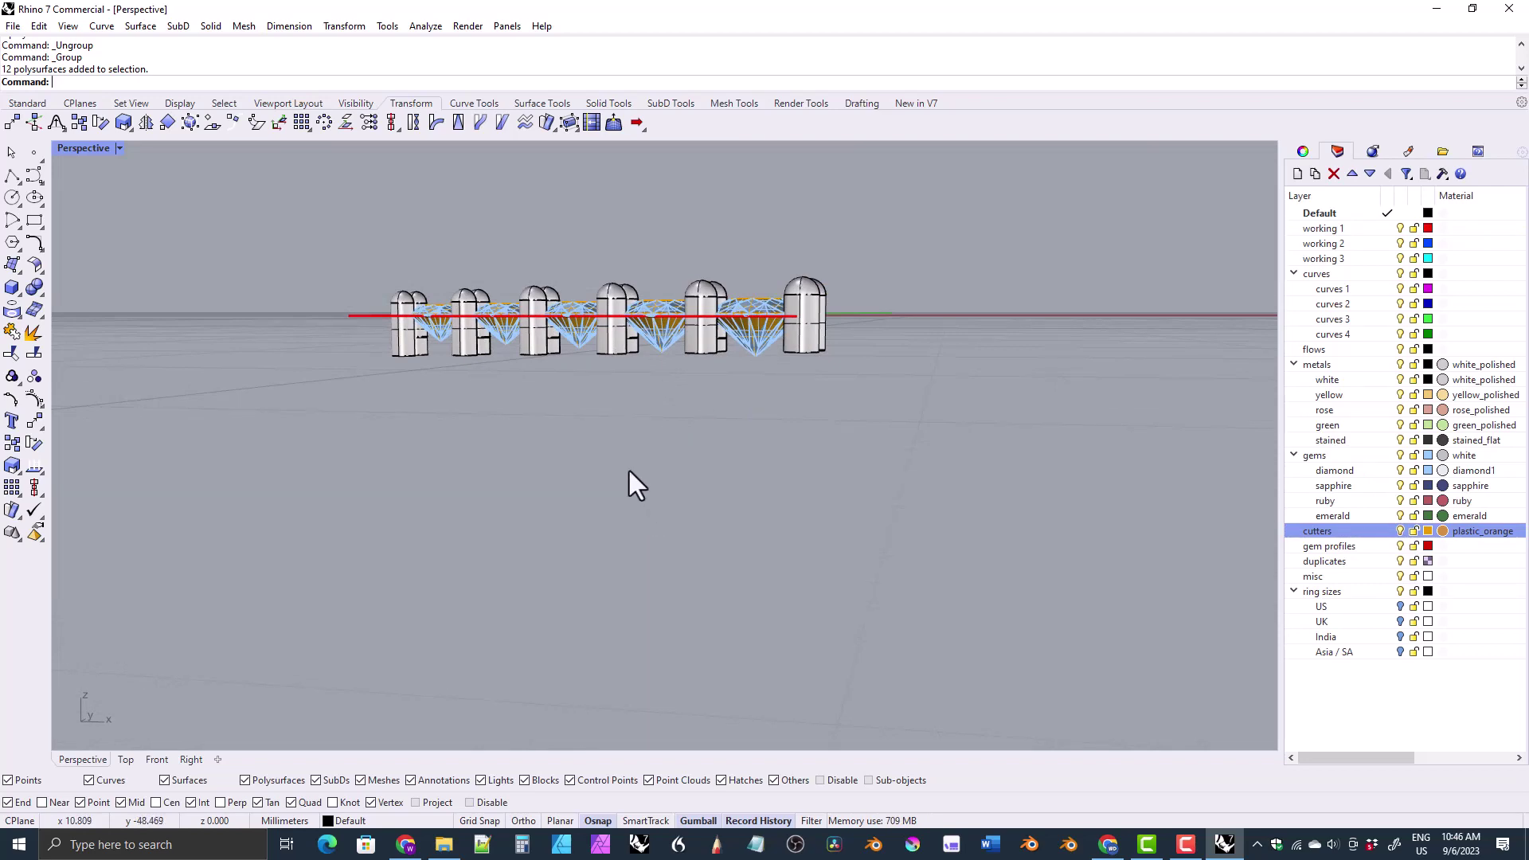
{"action": "right_click_drag", "start_coordinate": [629, 471], "coordinate": [591, 275]}
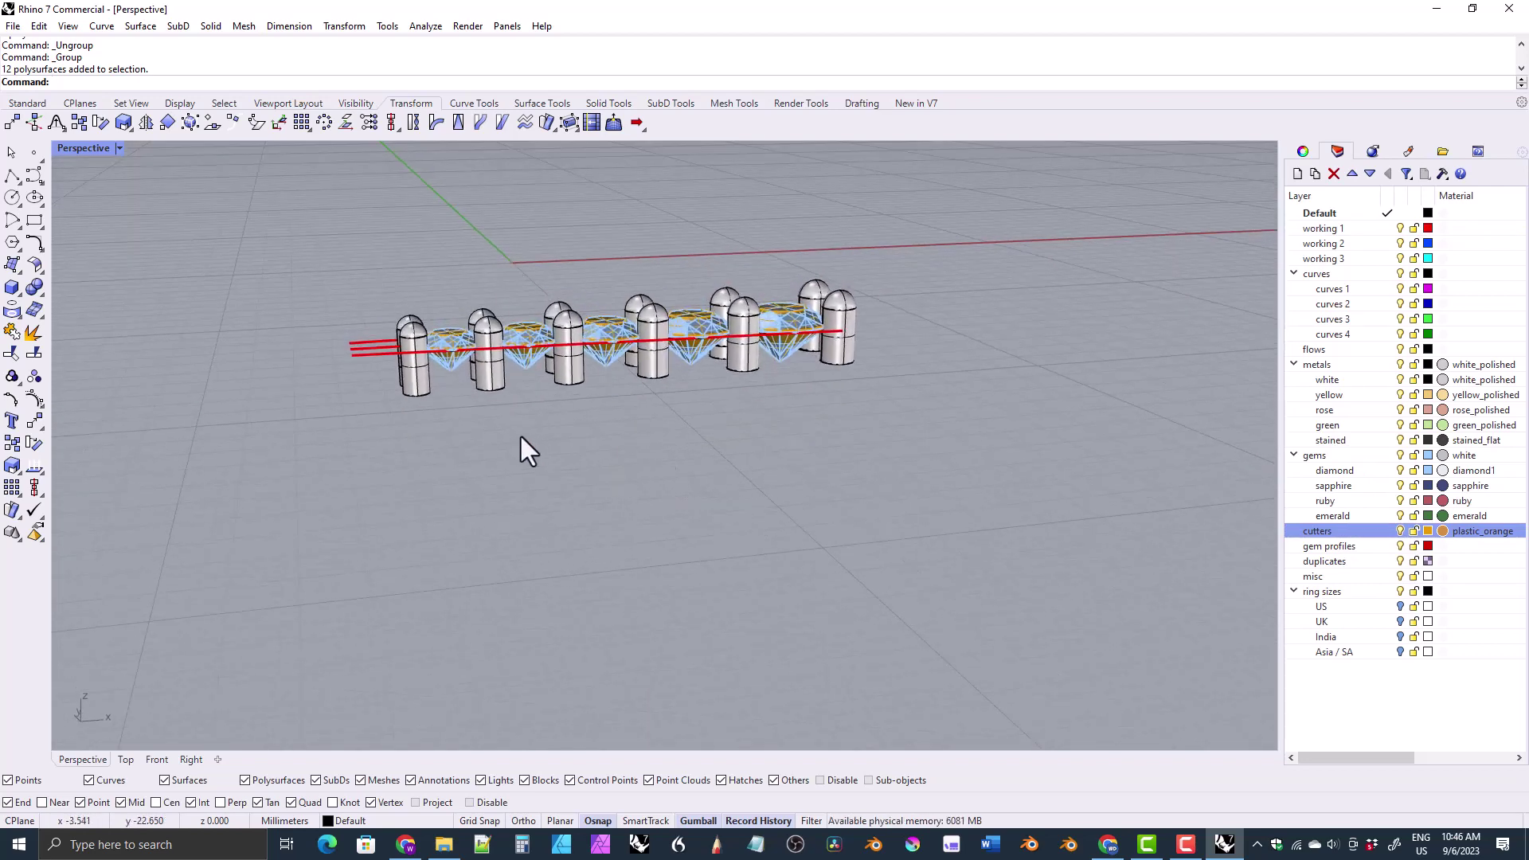
{"action": "right_click_drag", "start_coordinate": [473, 406], "coordinate": [605, 573]}
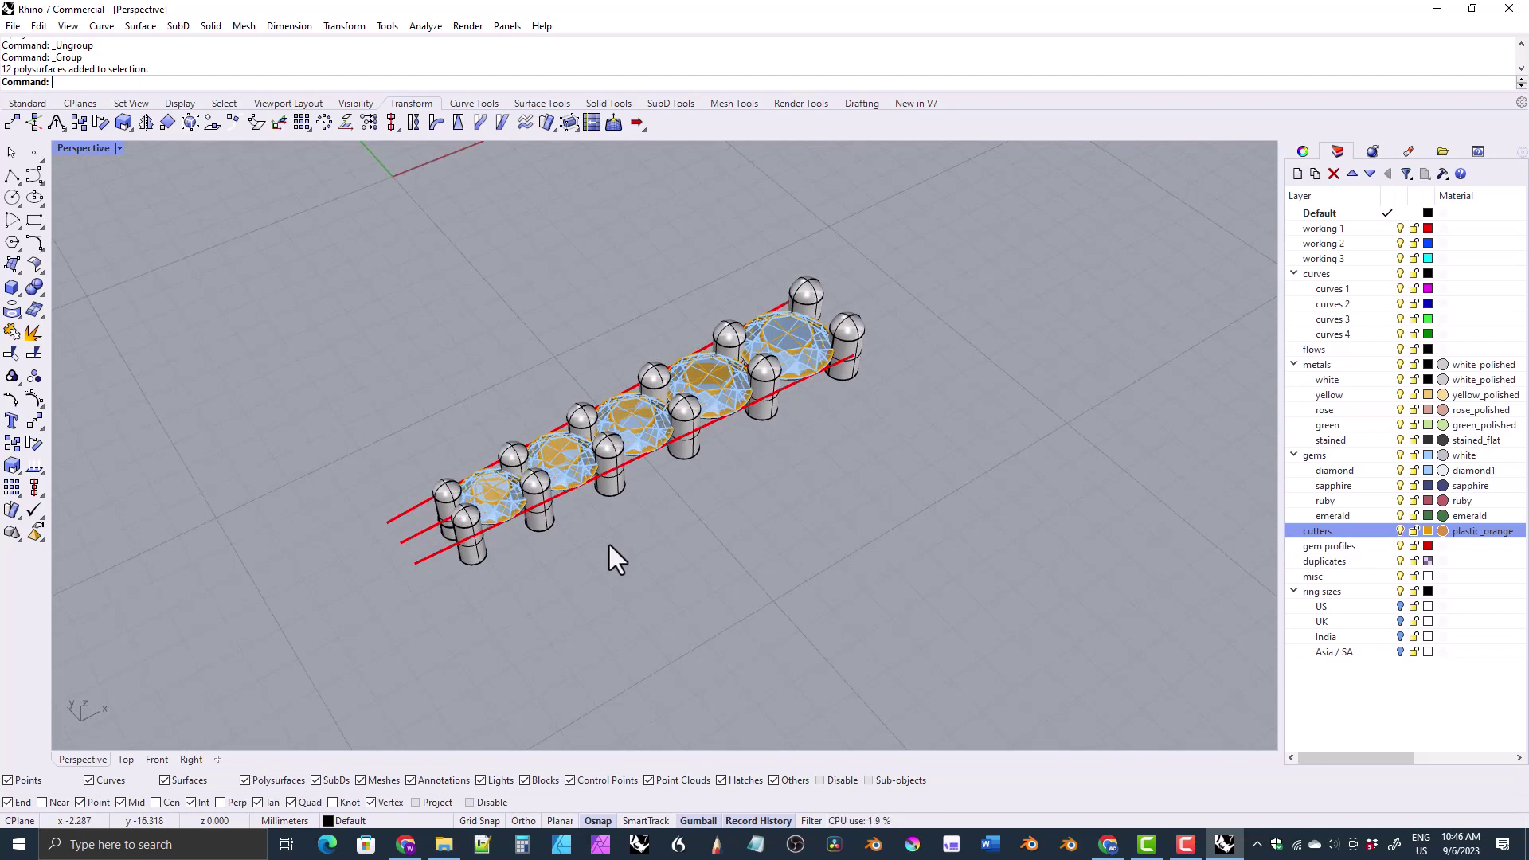
{"action": "right_click_drag", "start_coordinate": [609, 545], "coordinate": [596, 450]}
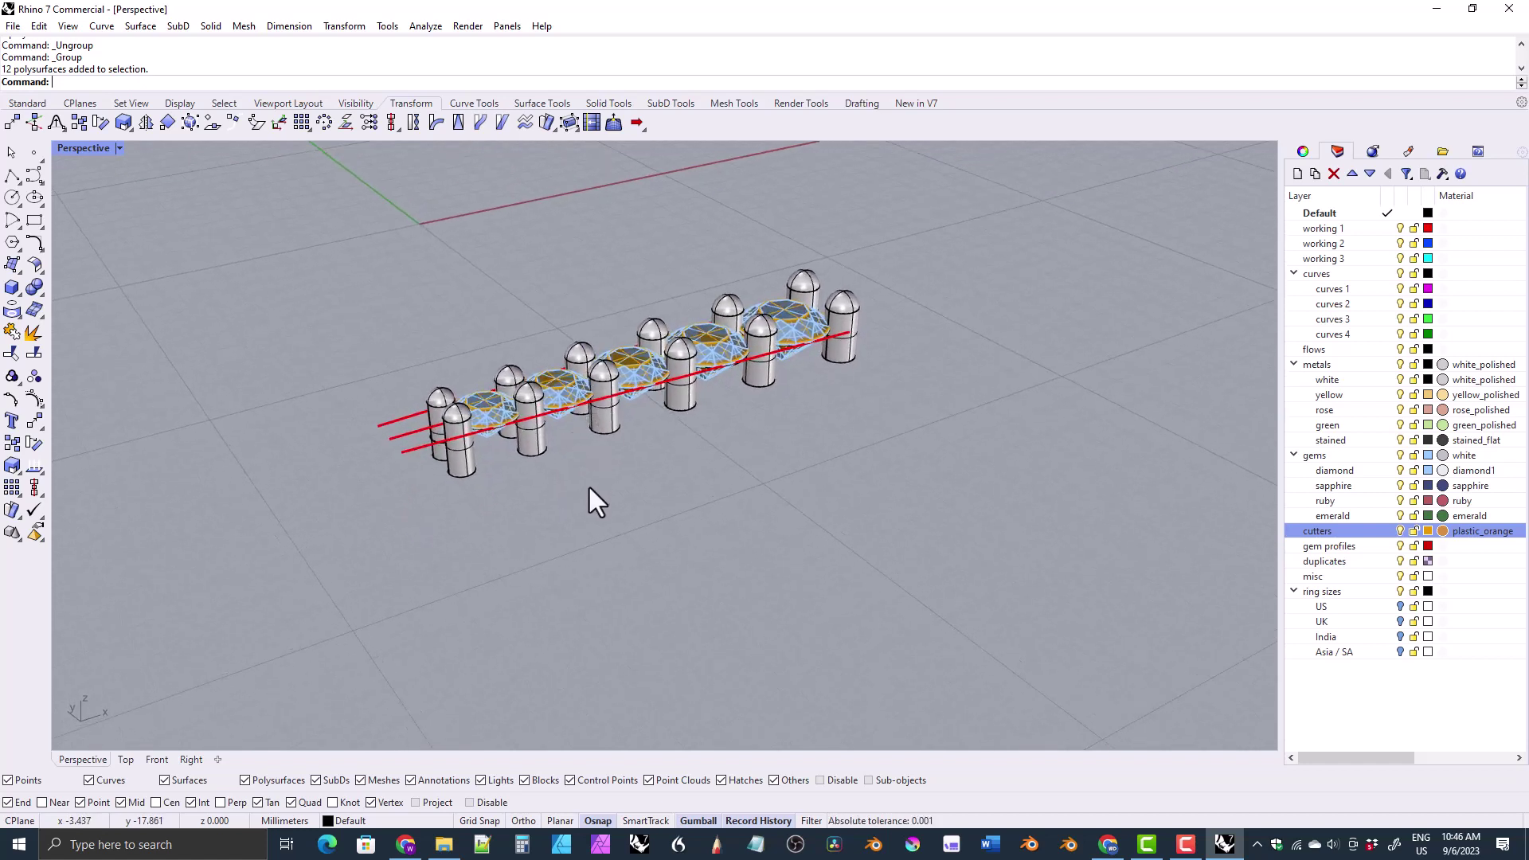